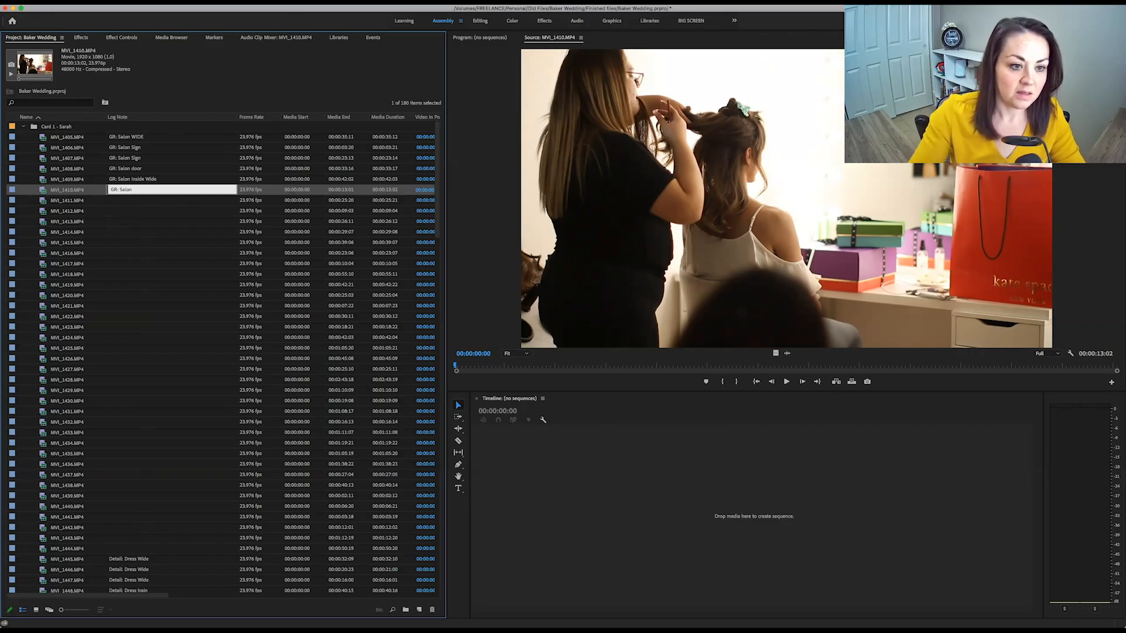
- Set the log notes of MVI_1410.MP4 to "GR: Salon Bride hair back" and of MVI_1411.MP4 to "GR: Salon bride hair face"
left_click_drag(134, 190, 102, 190)
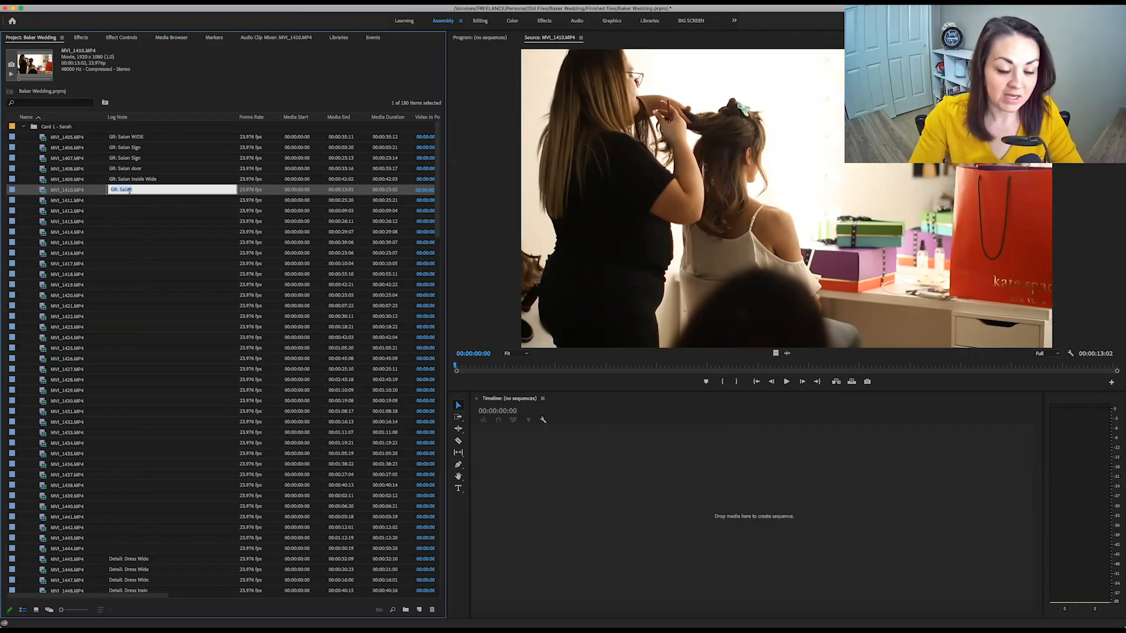
left_click(166, 189)
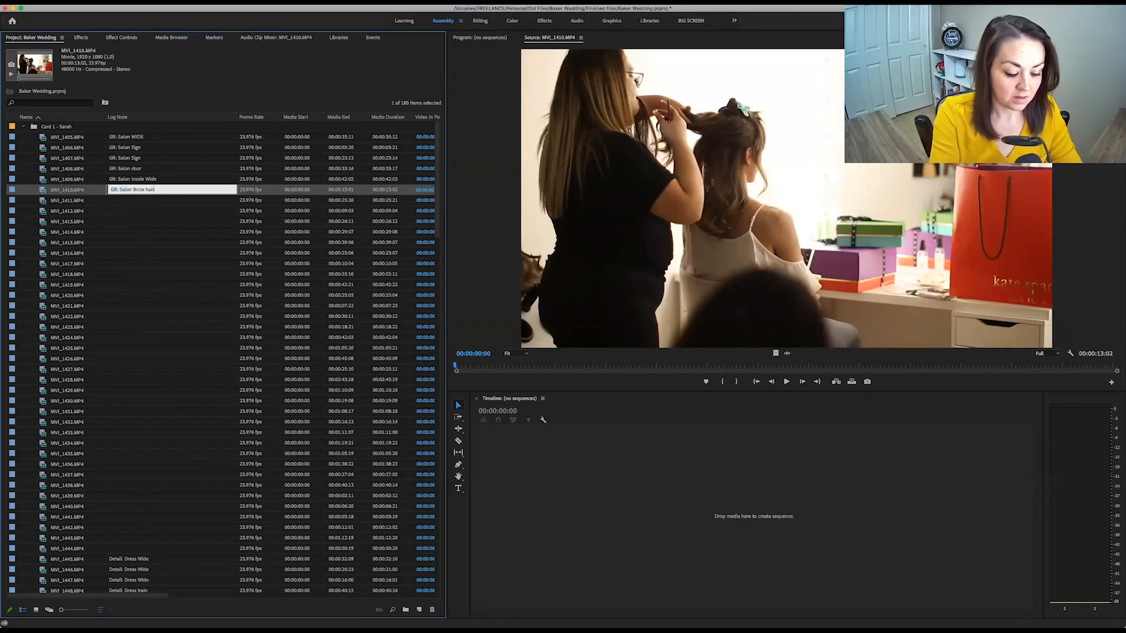
left_click(72, 202)
left_click(141, 200)
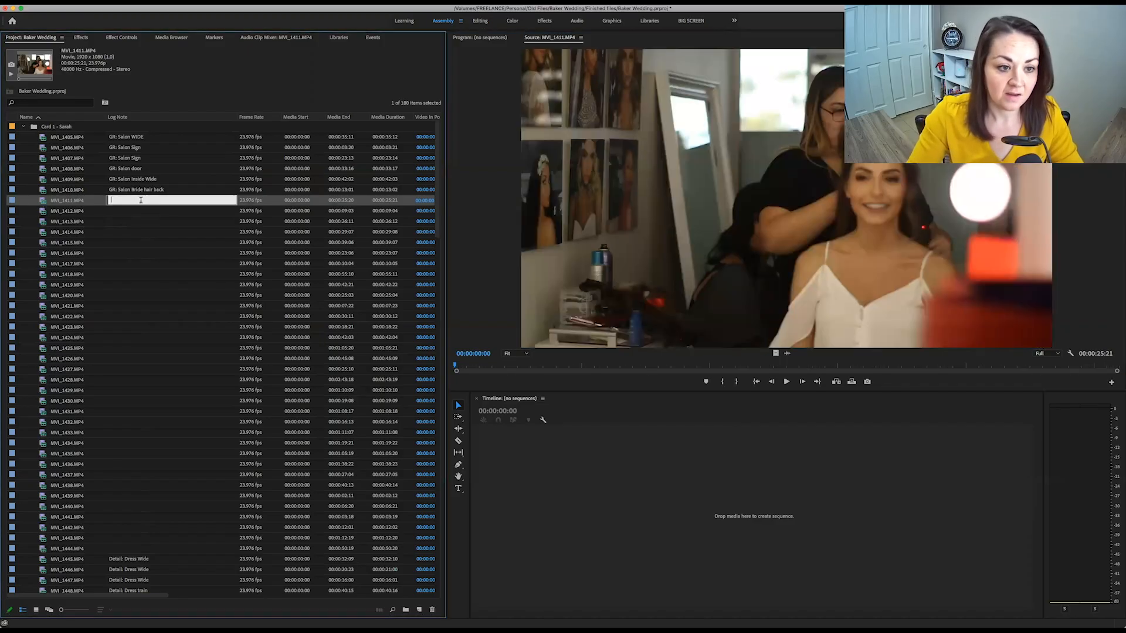
type("GR: Salon bride hair fa")
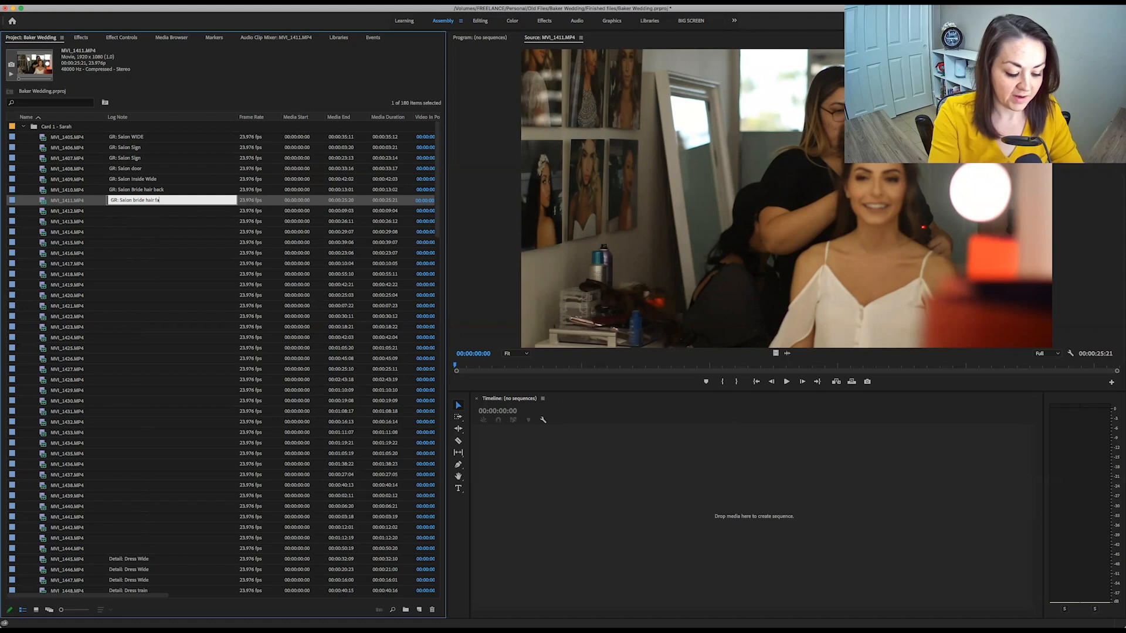
key("Return")
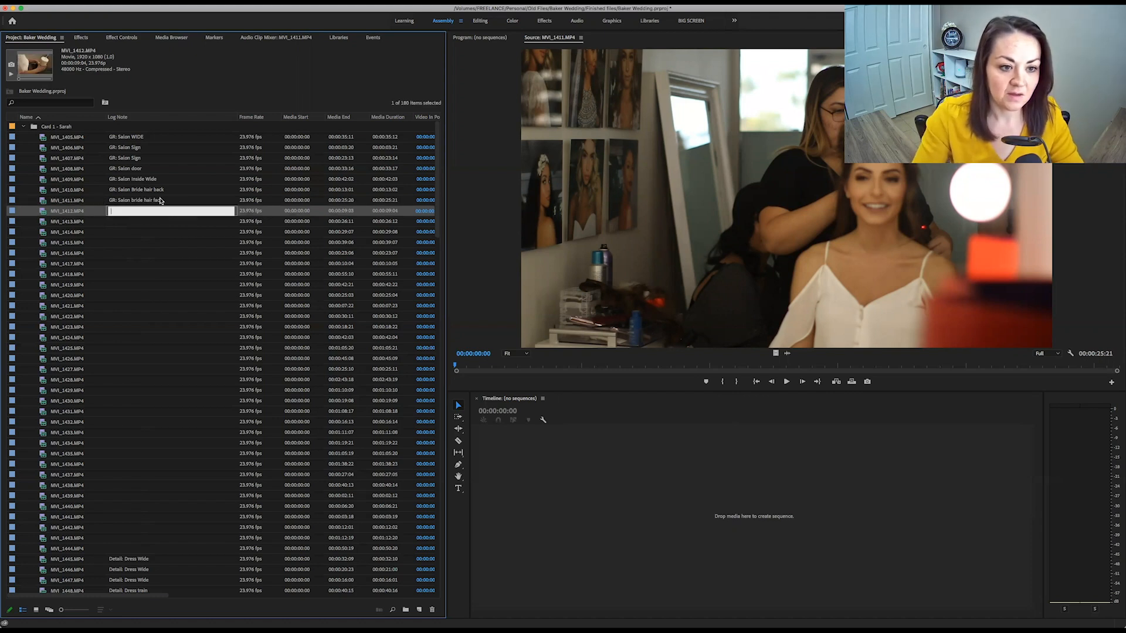
- Shorten the log note of MVI_1411.MP4 to "GR: Salon bride hair"
left_click(157, 200)
left_click(161, 200)
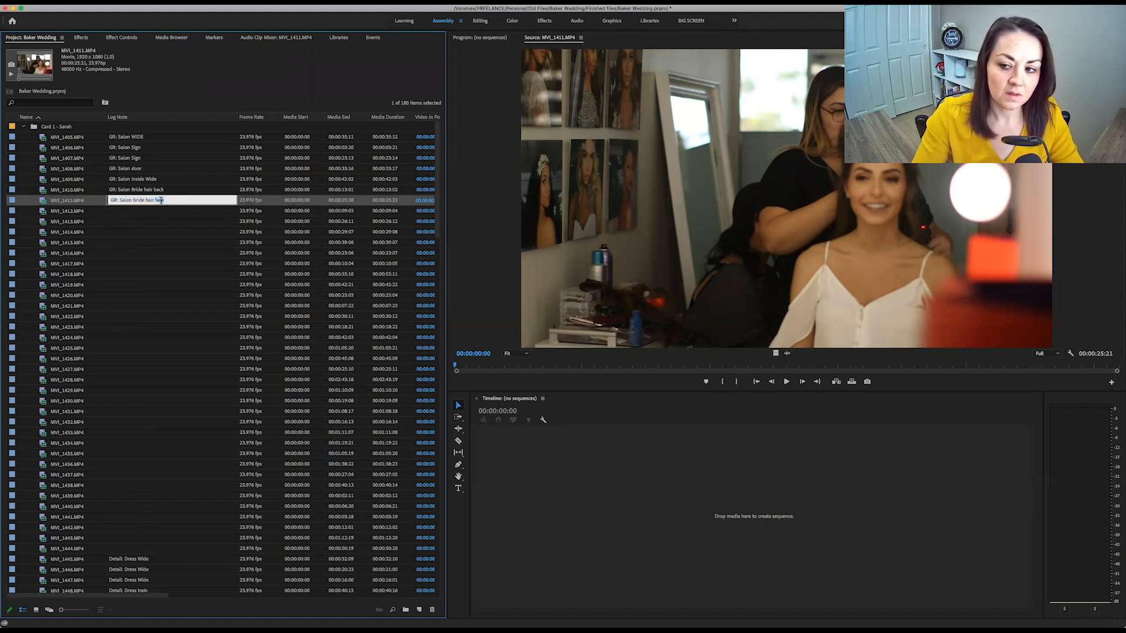
key("BackSpace")
key("BackSpace")
key("BackSpace")
key("BackSpace")
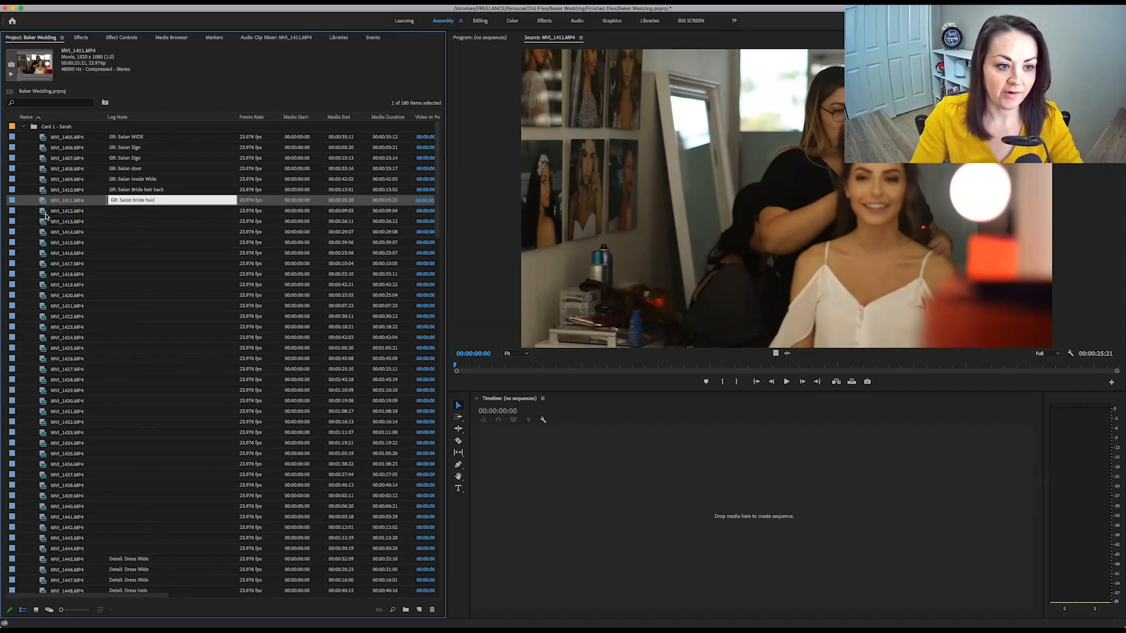
- Open MVI_1412.MP4 in the source monitor and enter the log note "GR: Salon bride hair hands"
left_click(41, 211)
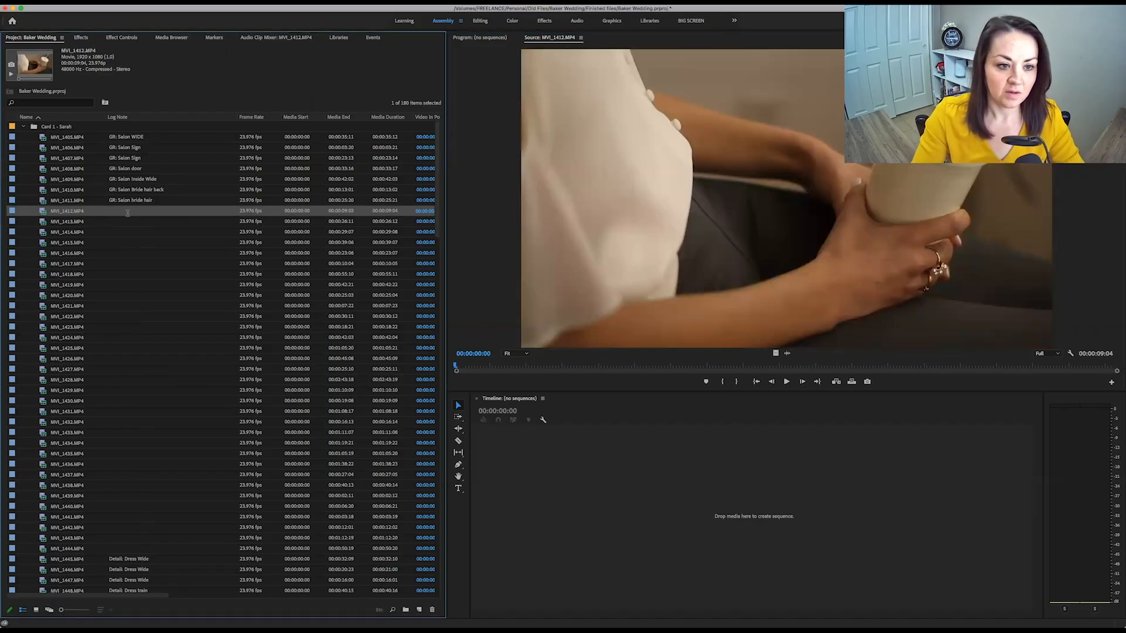
left_click(127, 213)
type("GR: Salon bride hair hands")
key("Return")
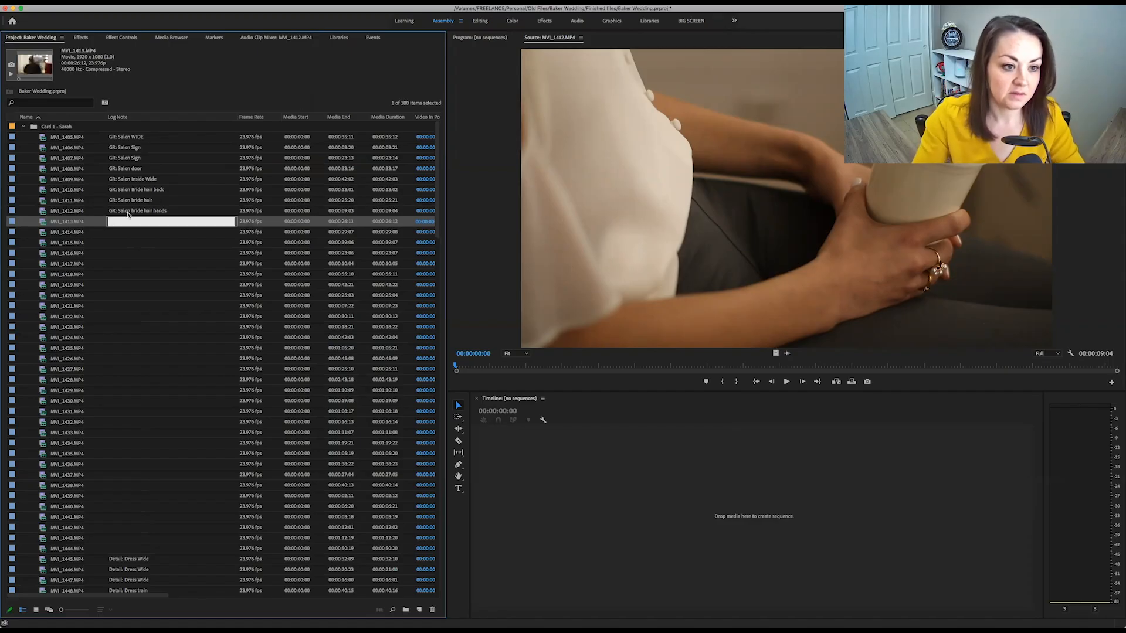
- Preview MVI_1413.MP4 up to about 9 seconds and enter the log note "GR: Salon hair" for it
double_click(45, 223)
key("space")
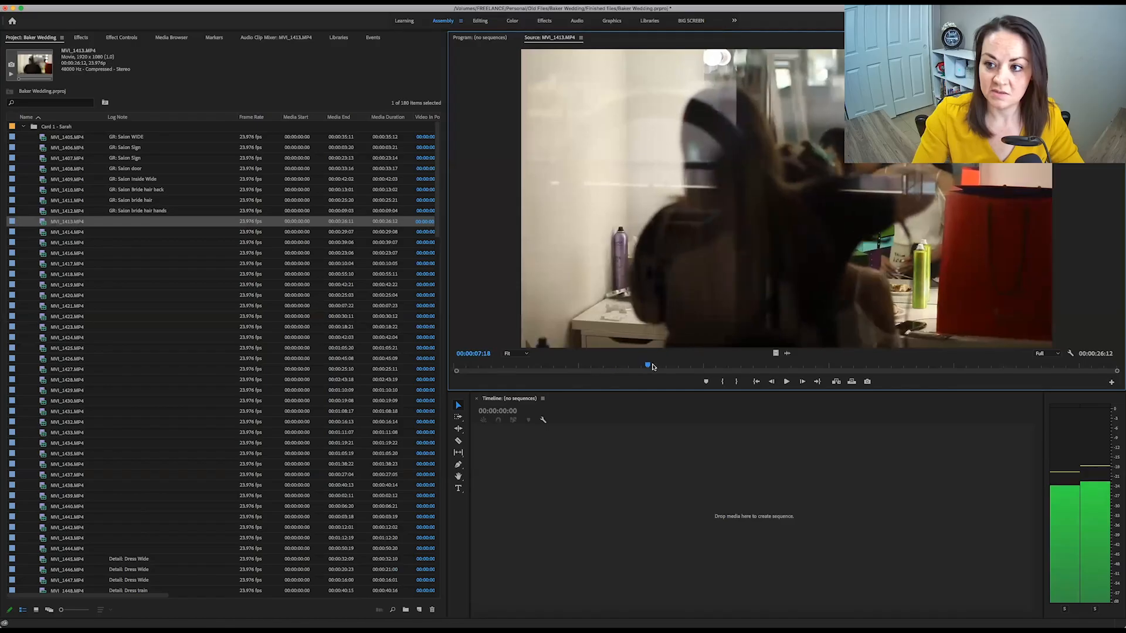
left_click(701, 367)
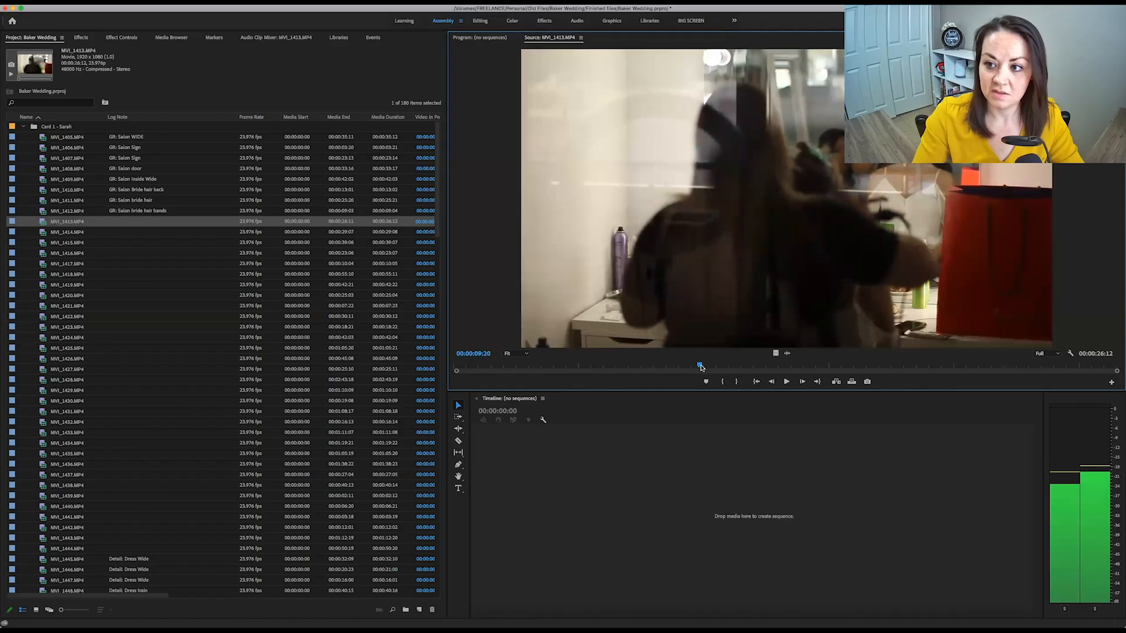
left_click(139, 220)
type("GR: Salon h")
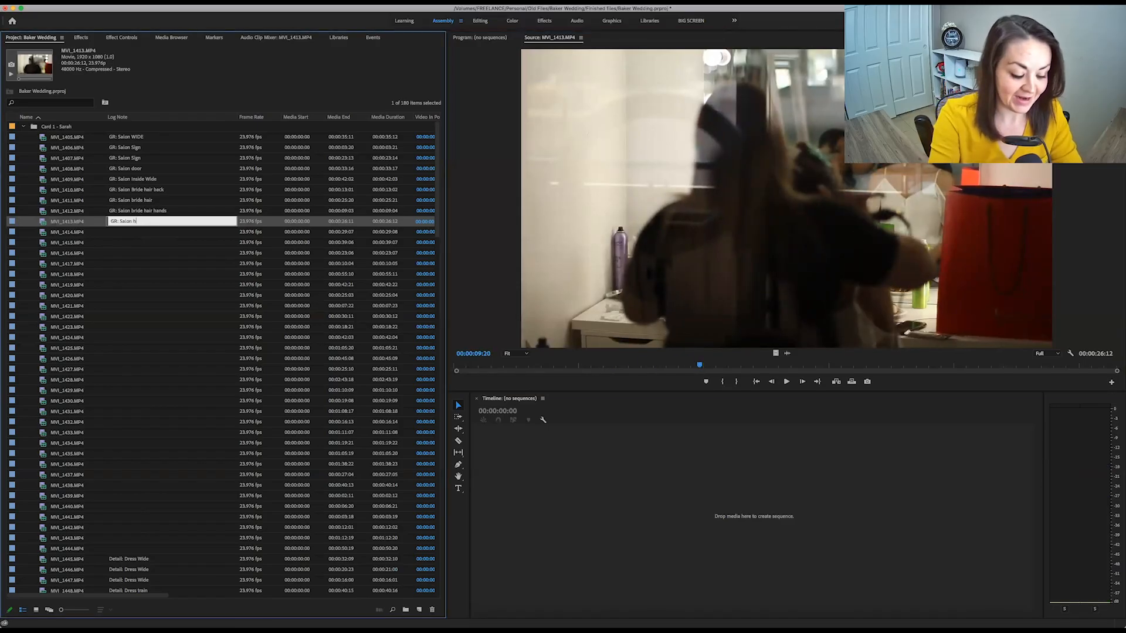
type("air")
key("Return")
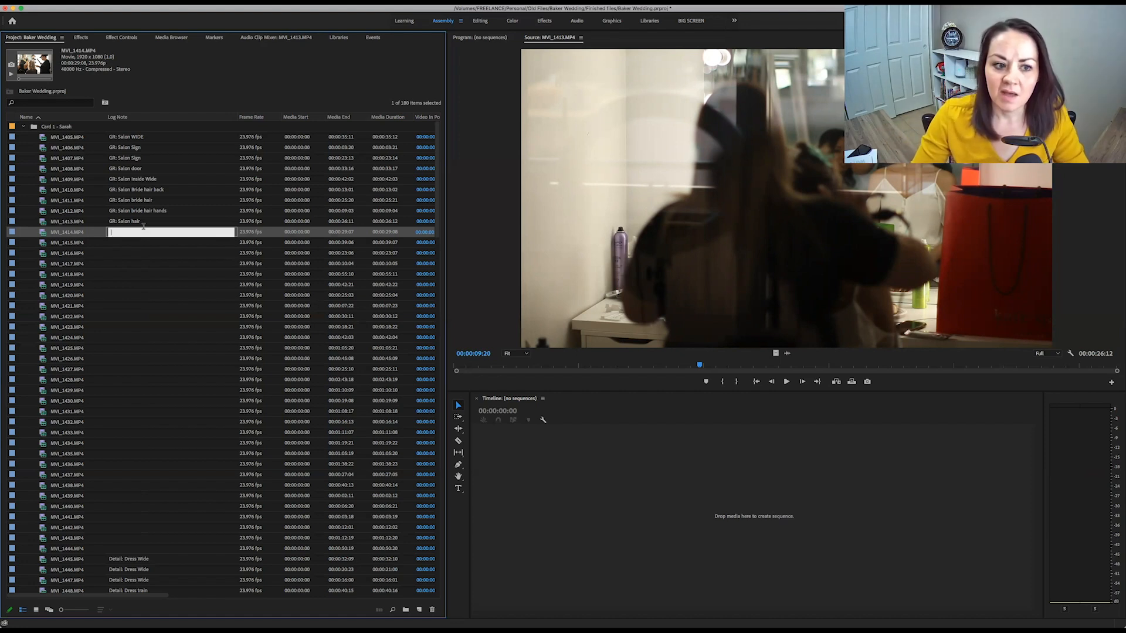
- Scrub through MVI_1414.MP4 to about 20 seconds and enter the log note "GR: Salon BM hair" for it
double_click(42, 236)
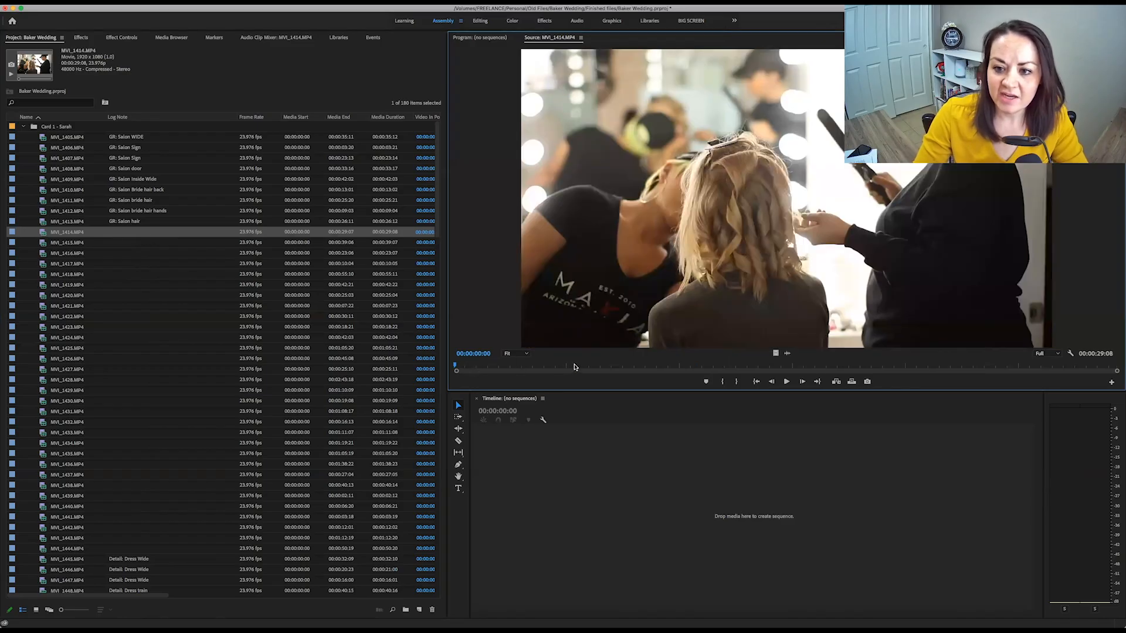
left_click_drag(532, 367, 920, 367)
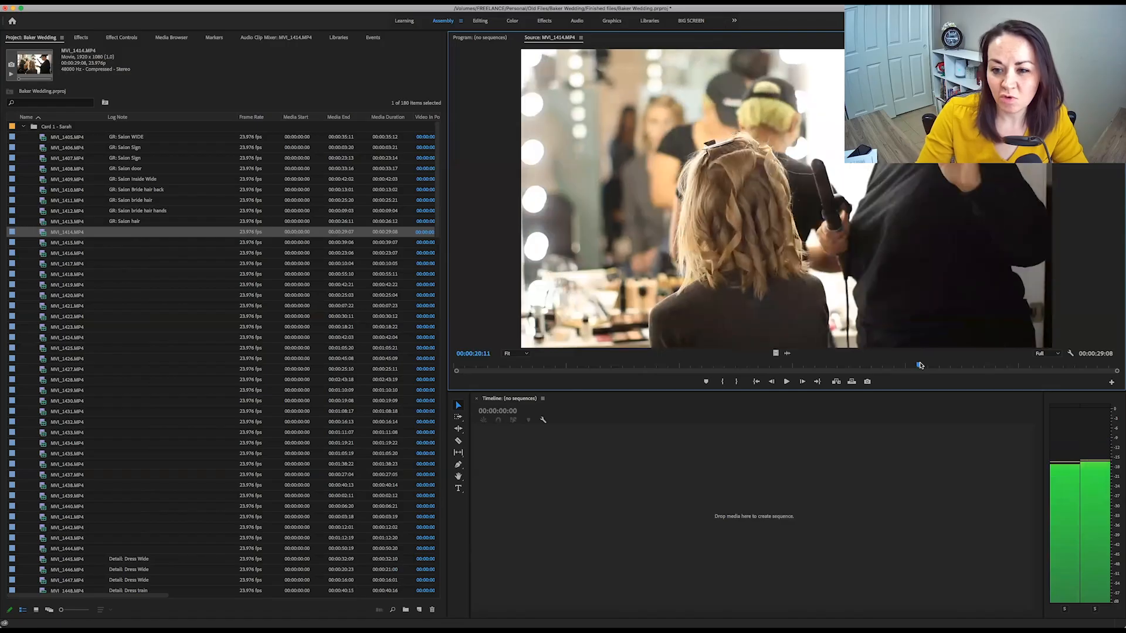
left_click(132, 231)
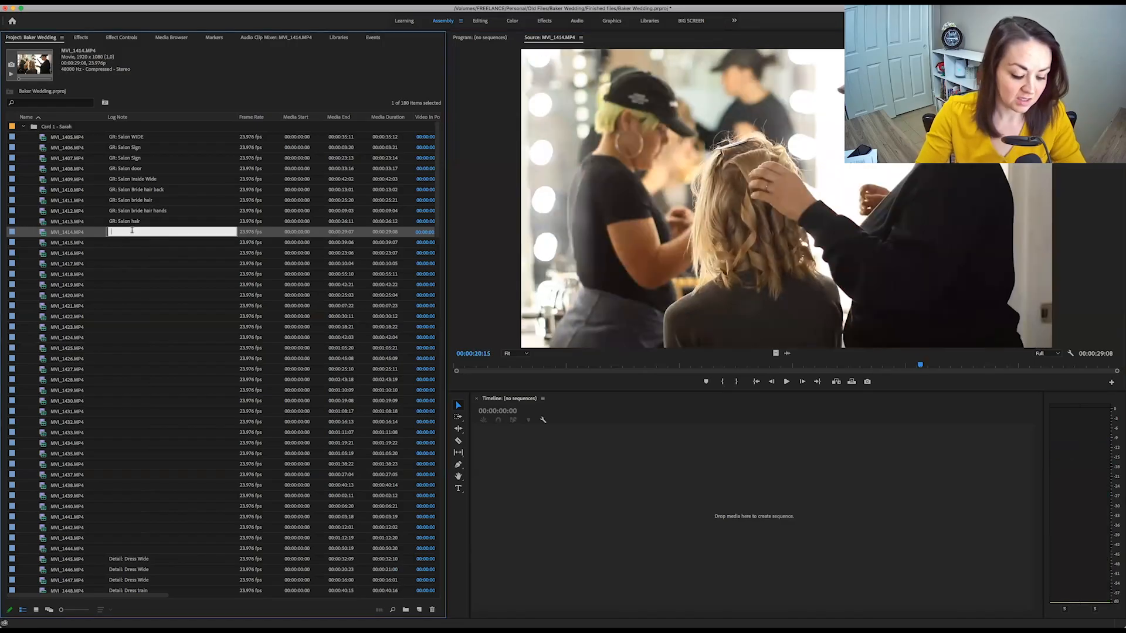
type("GR: Salon")
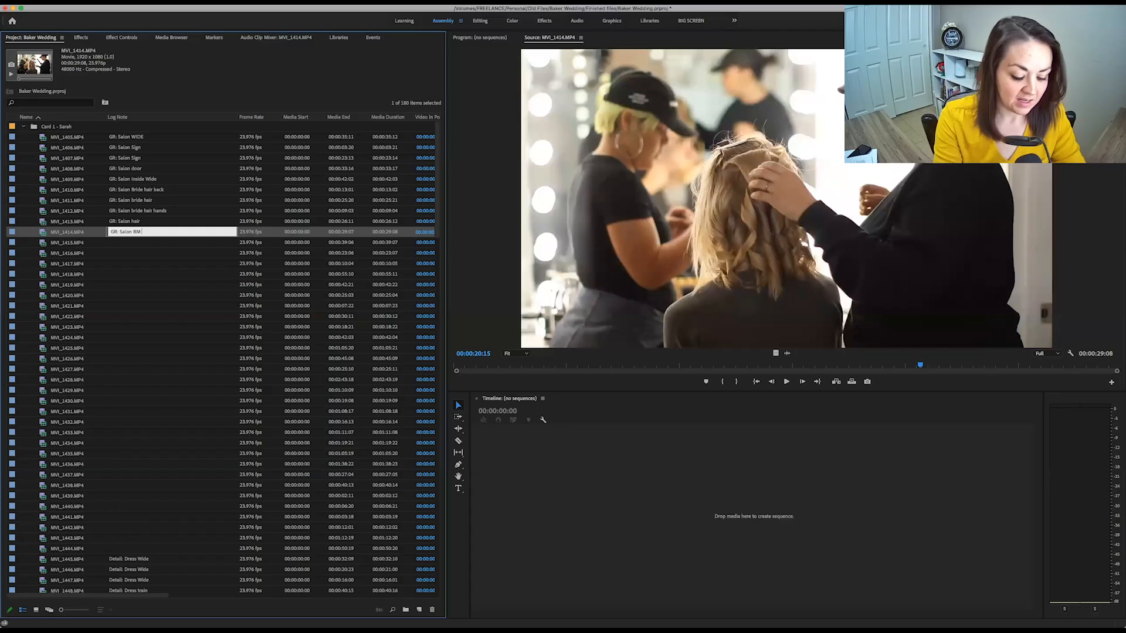
key("Return")
- Correct the log note of MVI_1413.MP4 to "GR: Salon bride hair"
left_click(130, 222)
left_click(133, 221)
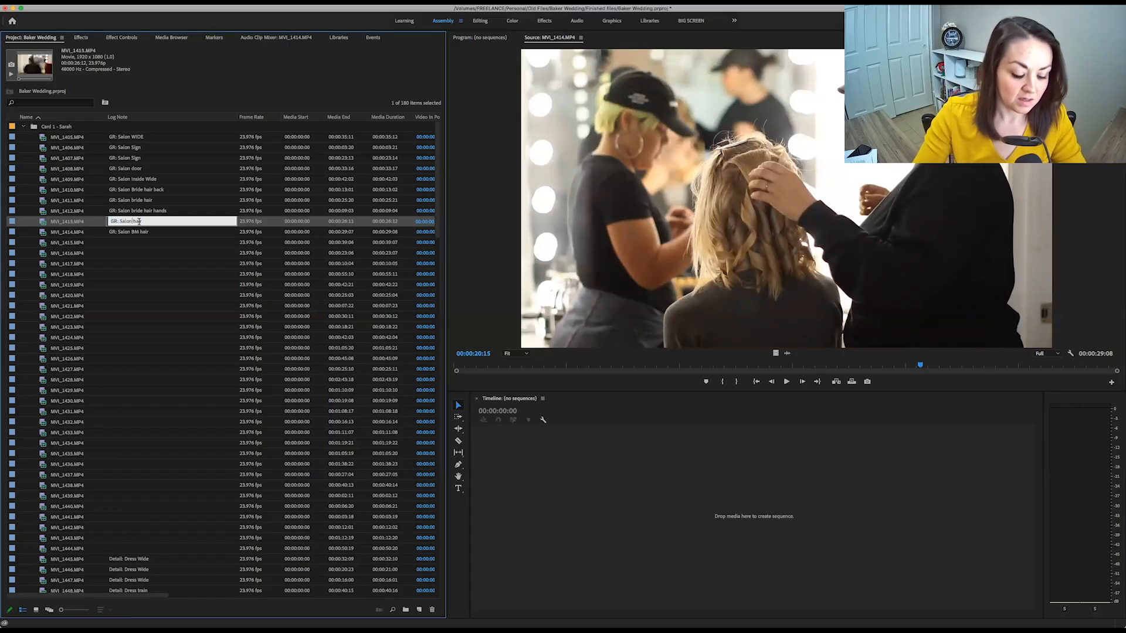
type("bride")
key("Return")
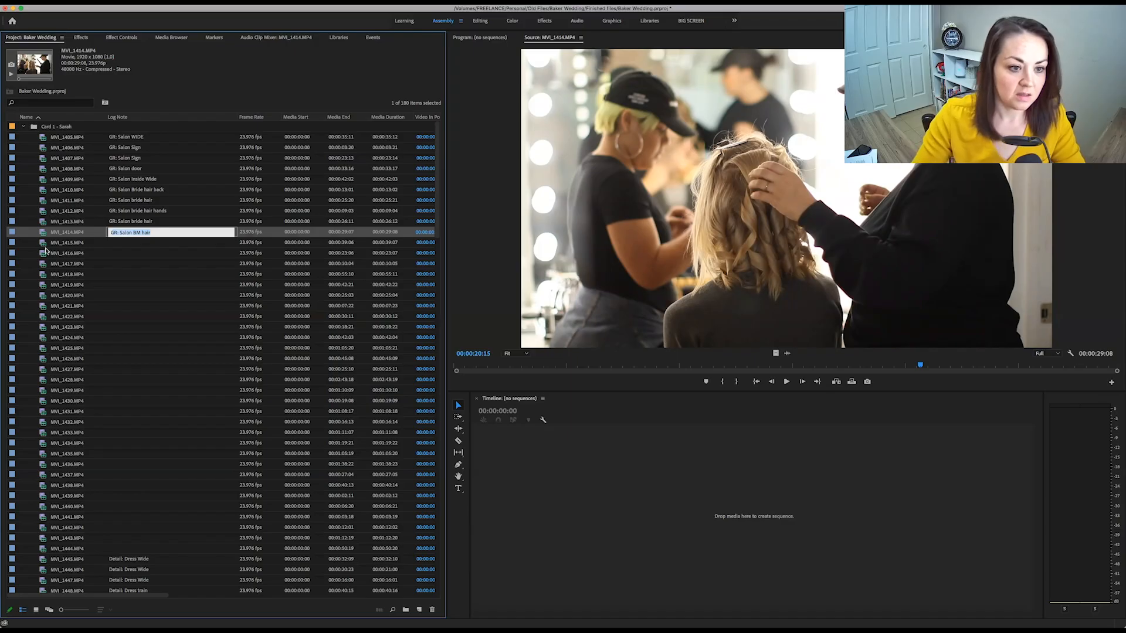
- Scrub through MVI_1415.MP4 to about 28 seconds and enter the log note "GR: Salon BM" for it
left_click(135, 244)
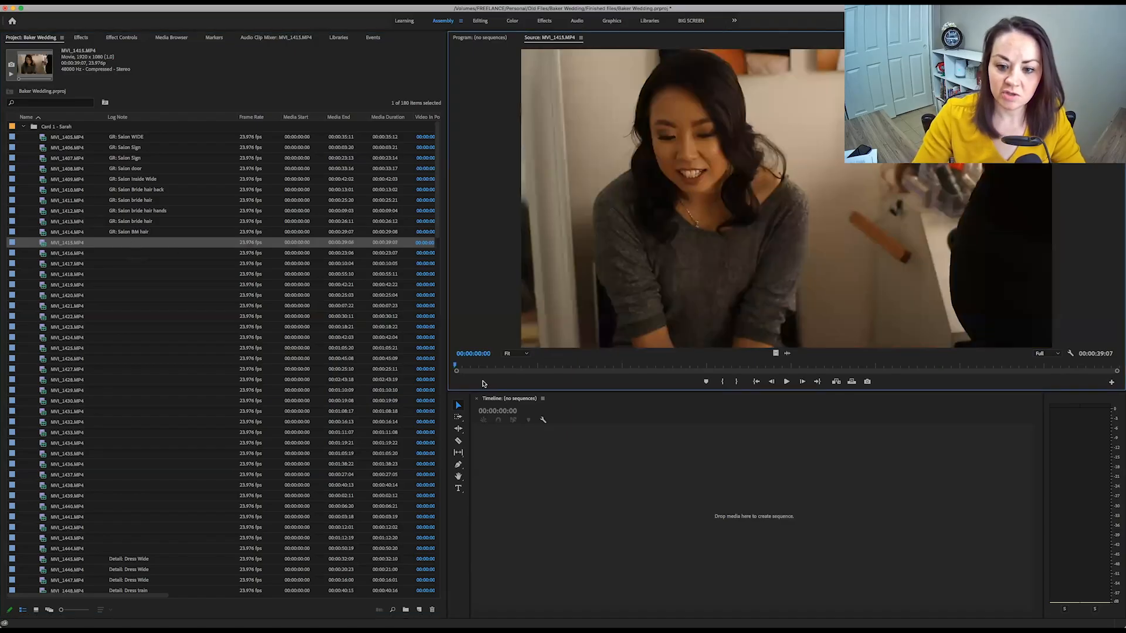
left_click_drag(484, 368, 936, 366)
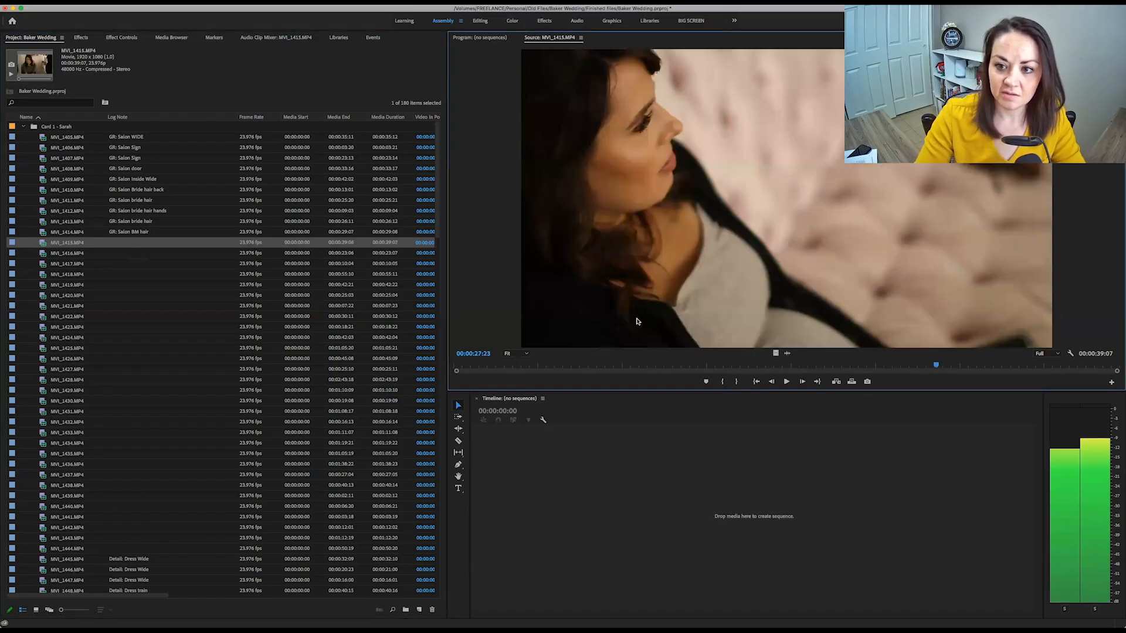
left_click(125, 242)
type("GR: Salon BM")
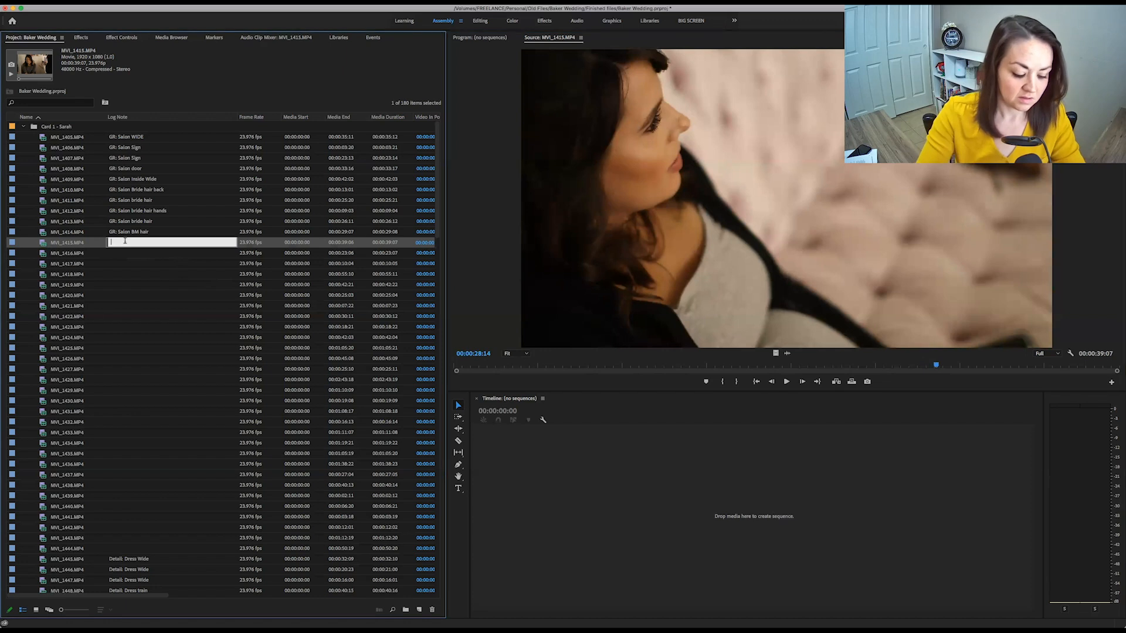
key("Return")
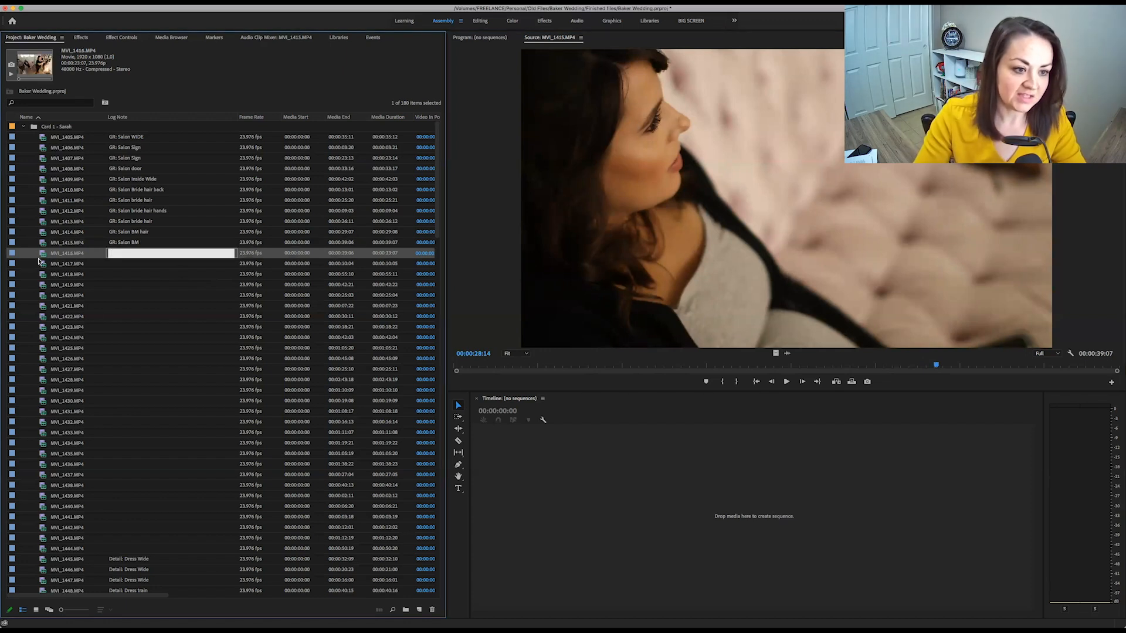
- Open MVI_1416.MP4, enter the log note "GR: Salon Bride hair wide", and scrub through the clip to about 17 seconds
double_click(65, 253)
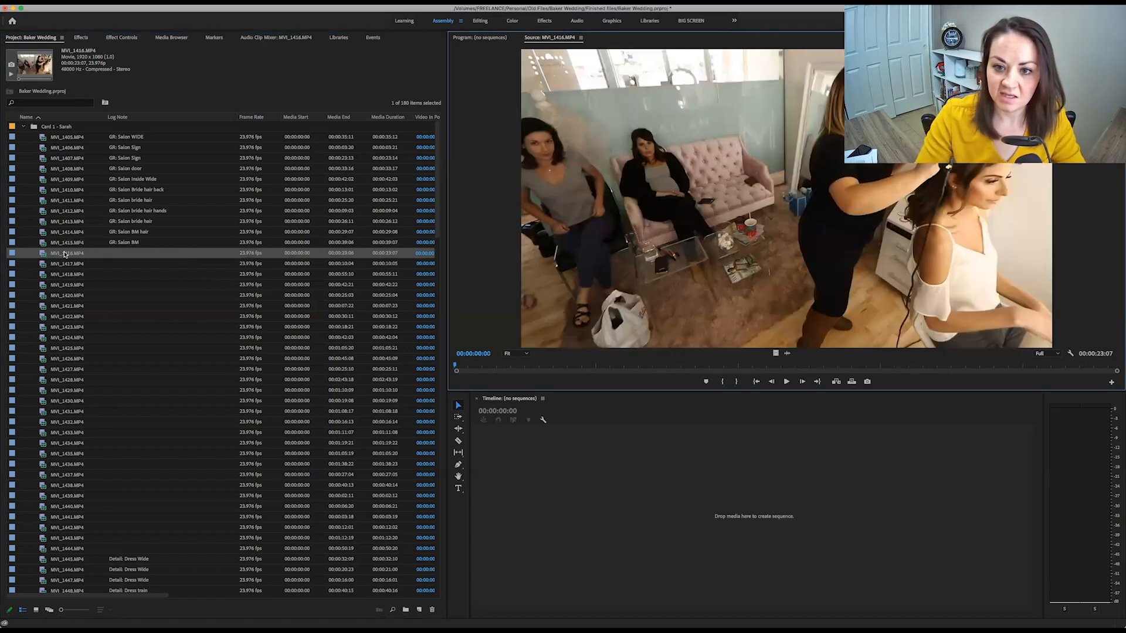
left_click(128, 251)
type("GR: Salon Bride hair wide")
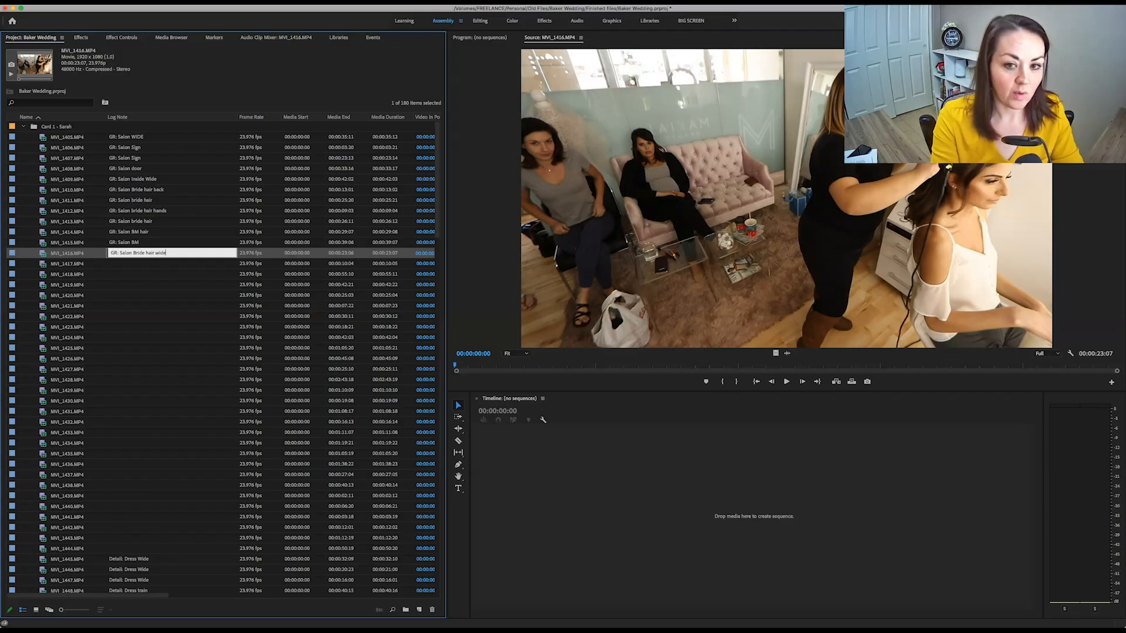
key("Return")
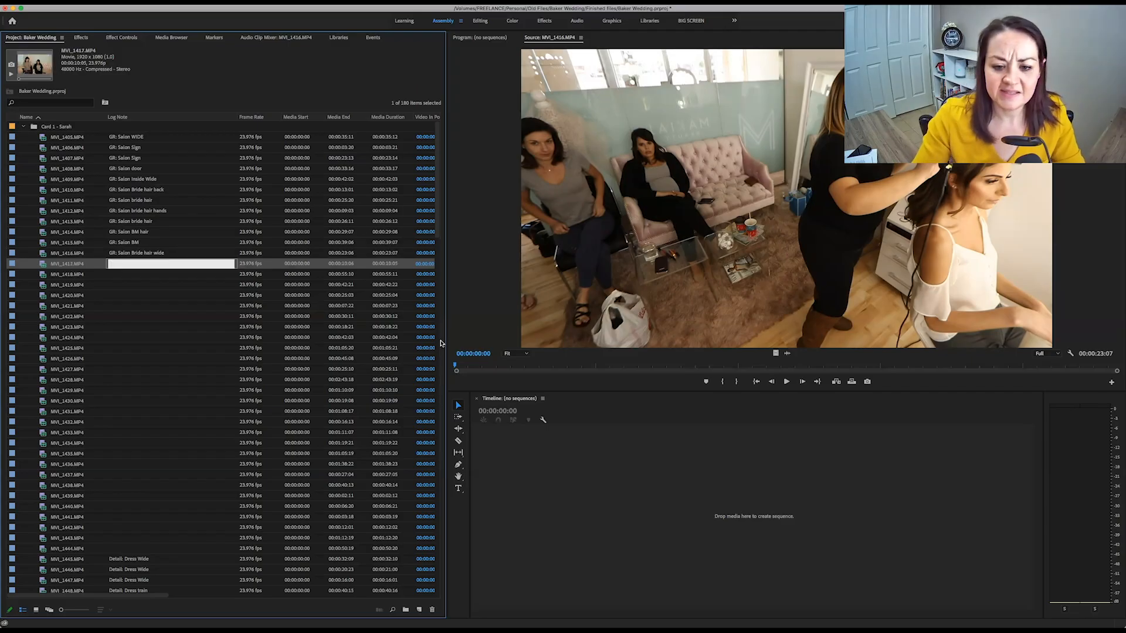
left_click_drag(477, 362, 940, 359)
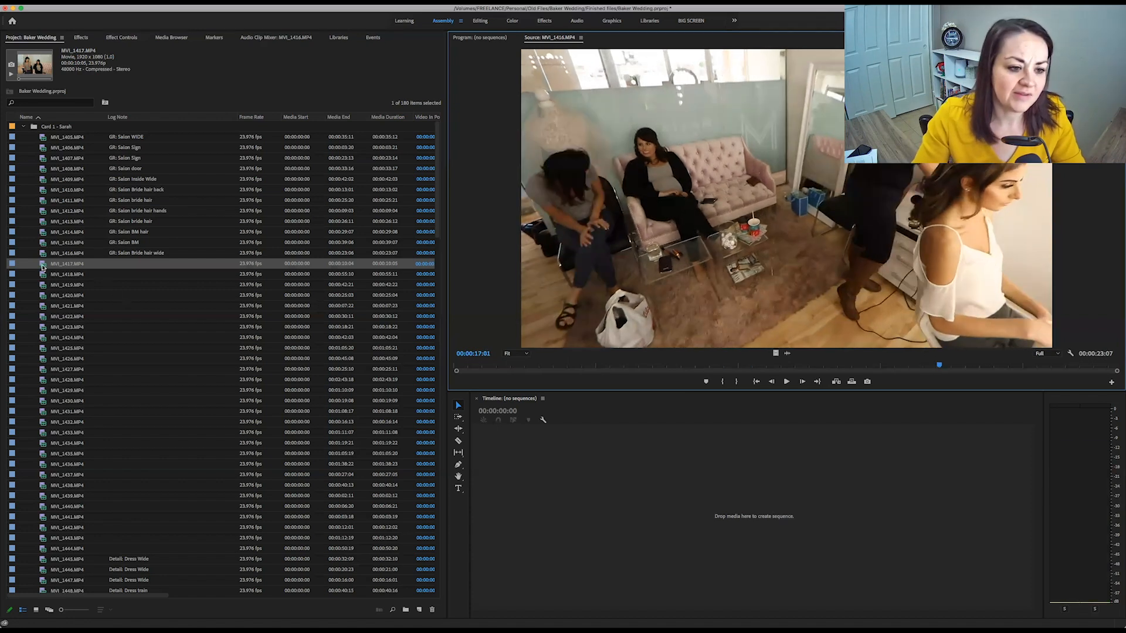
- Open MVI_1417.MP4 in the source monitor and enter the log note "GR: Salon BM"
double_click(43, 265)
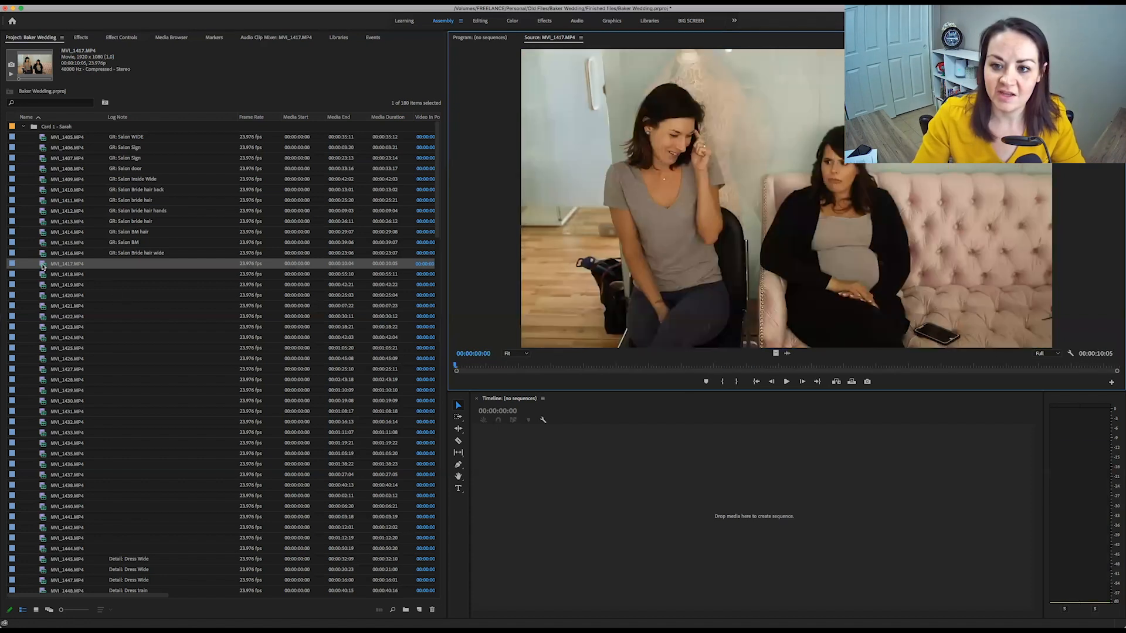
left_click(132, 263)
type("GR: Salon")
type("BM")
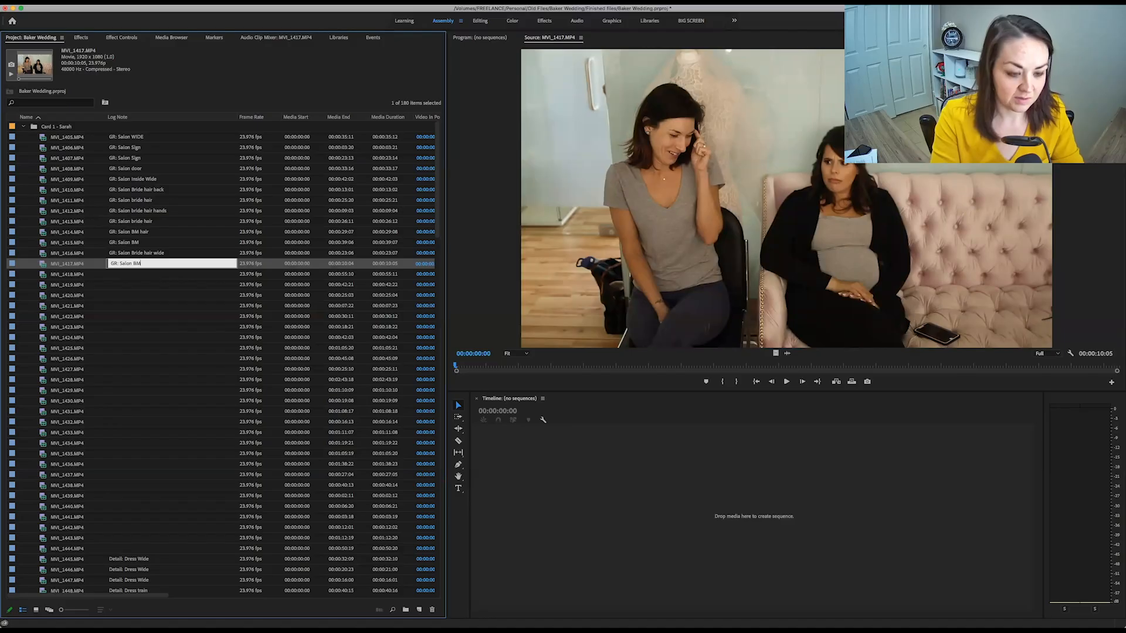
key("Return")
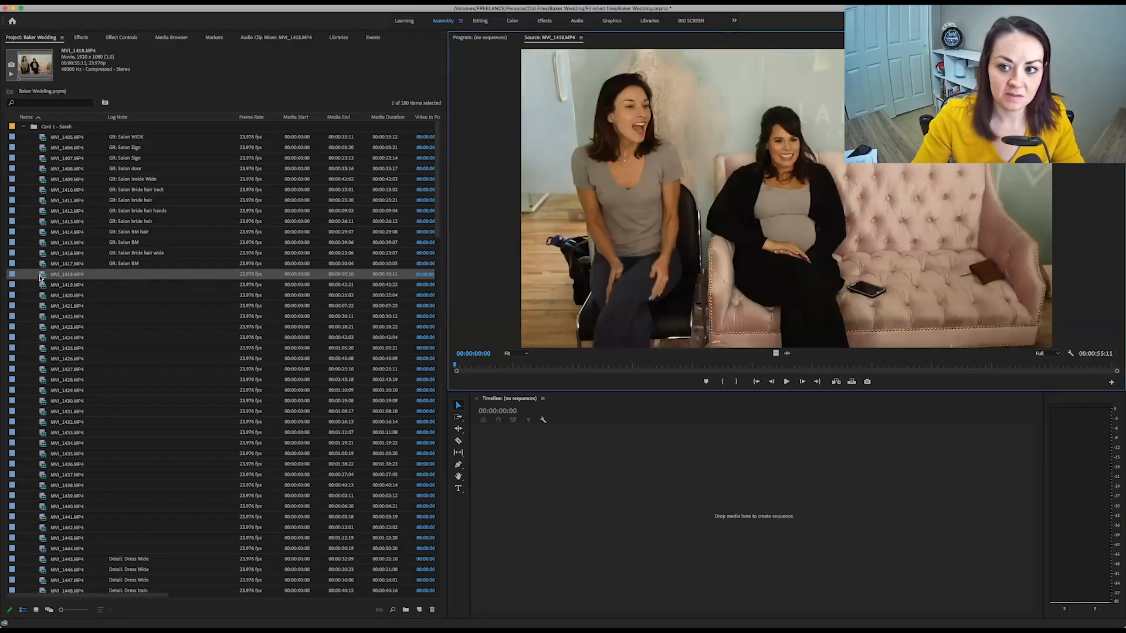
- Enter the log note "GR: Salon BM" for MVI_1418.MP4
type("GR: Salon")
type("B")
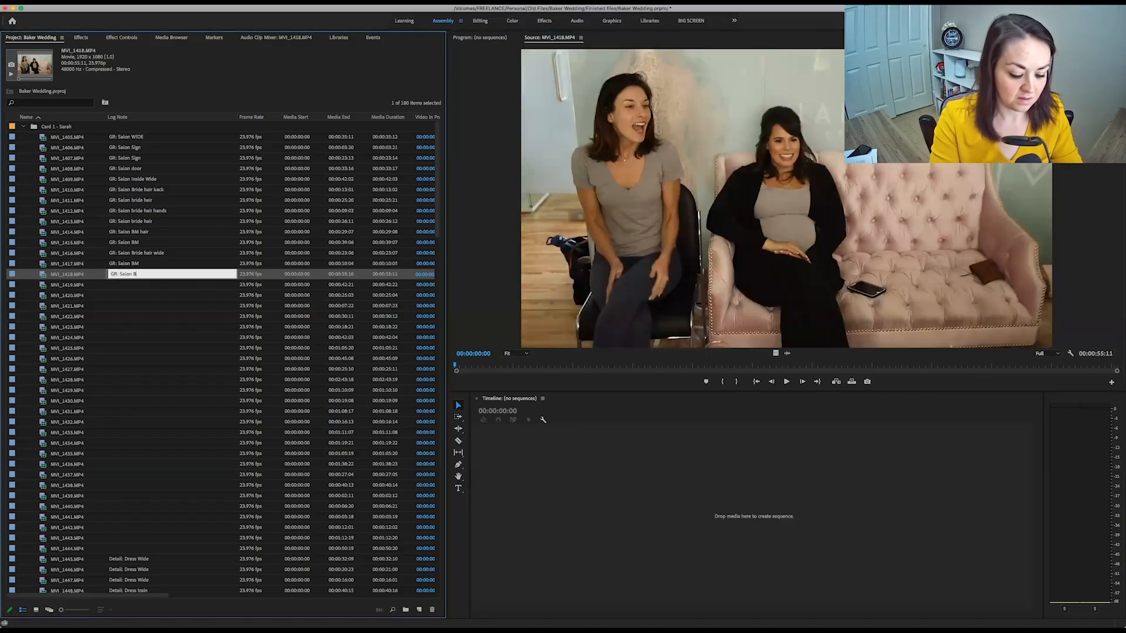
type("M")
key("Return")
- Open MVI_1419.MP4 in the source monitor and enter the log note "GR: Salon bride hair face"
double_click(43, 286)
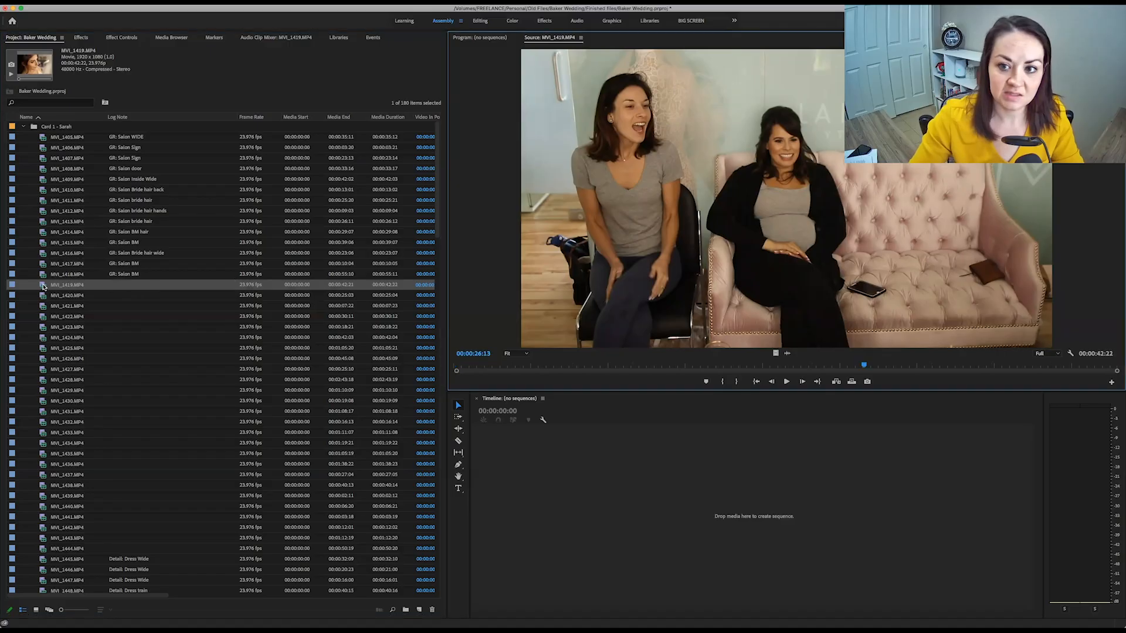
left_click(146, 285)
type("GR: Salon")
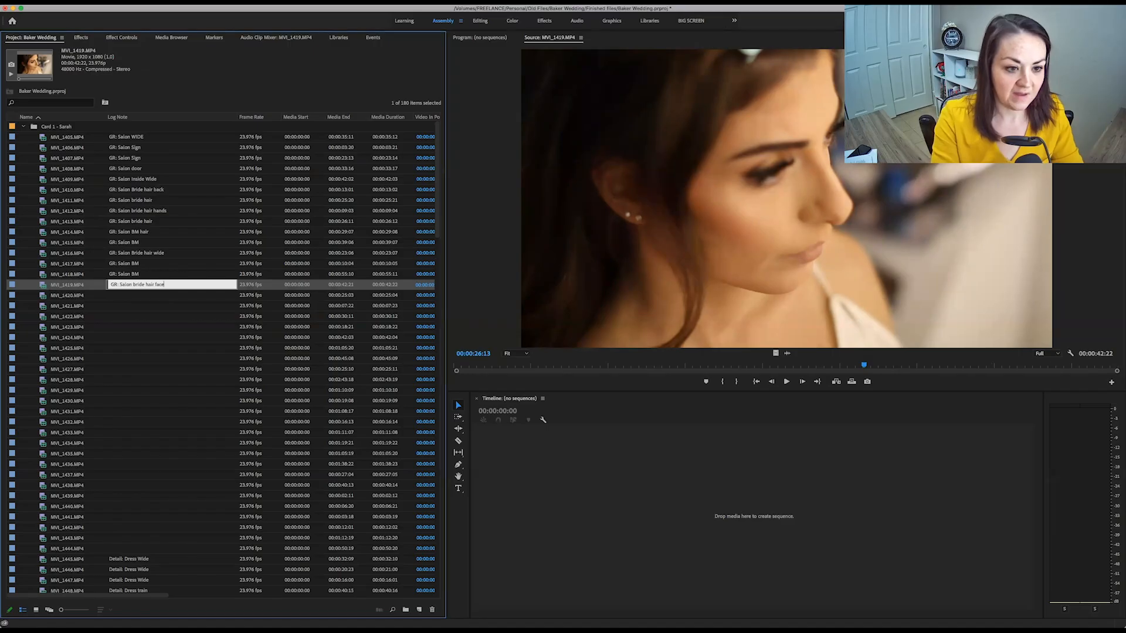
key("Return")
- Open MVI_1420.MP4, enter the log note "GR: Salon bride hair hands", and scrub through the clip to about 21 seconds
double_click(43, 296)
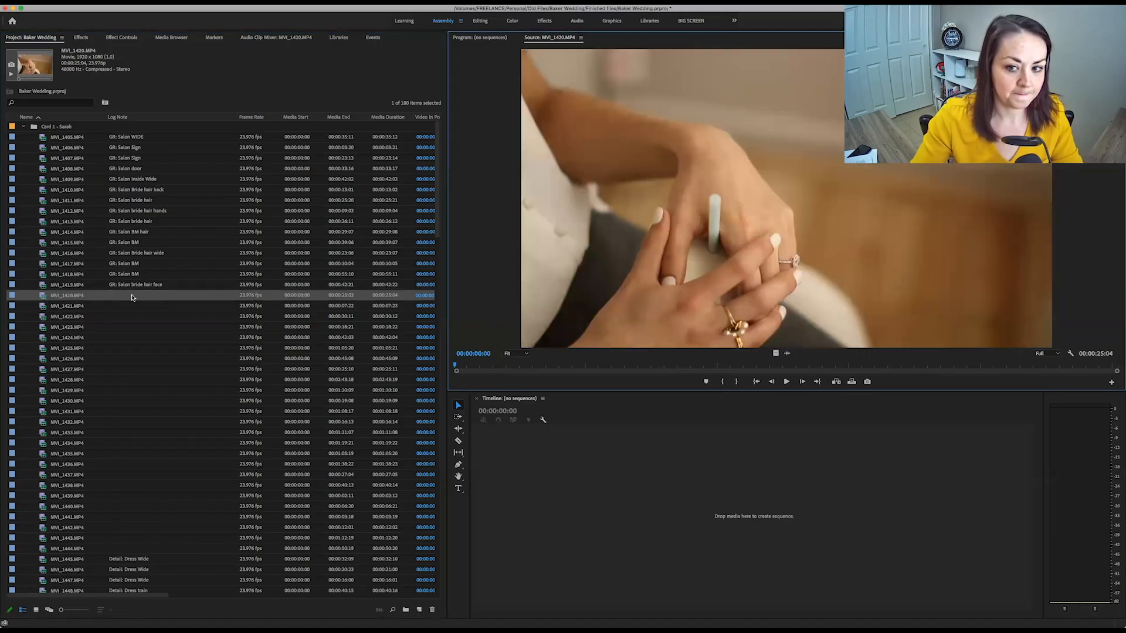
left_click(132, 298)
type("GR: Salon")
type("br")
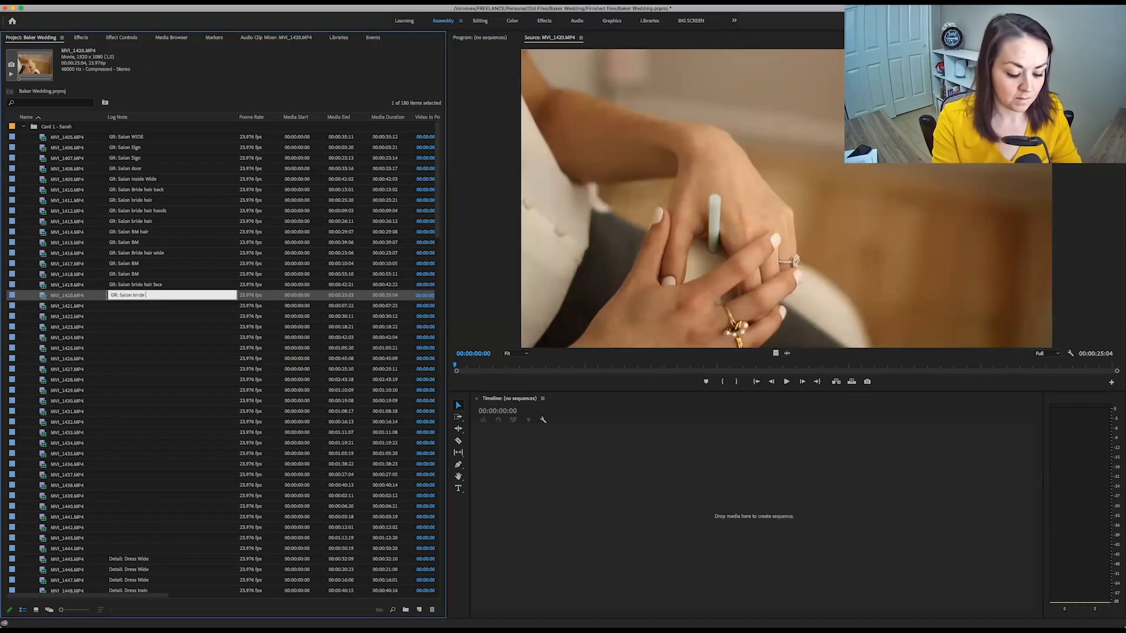
type("ide hair hands")
key("Return")
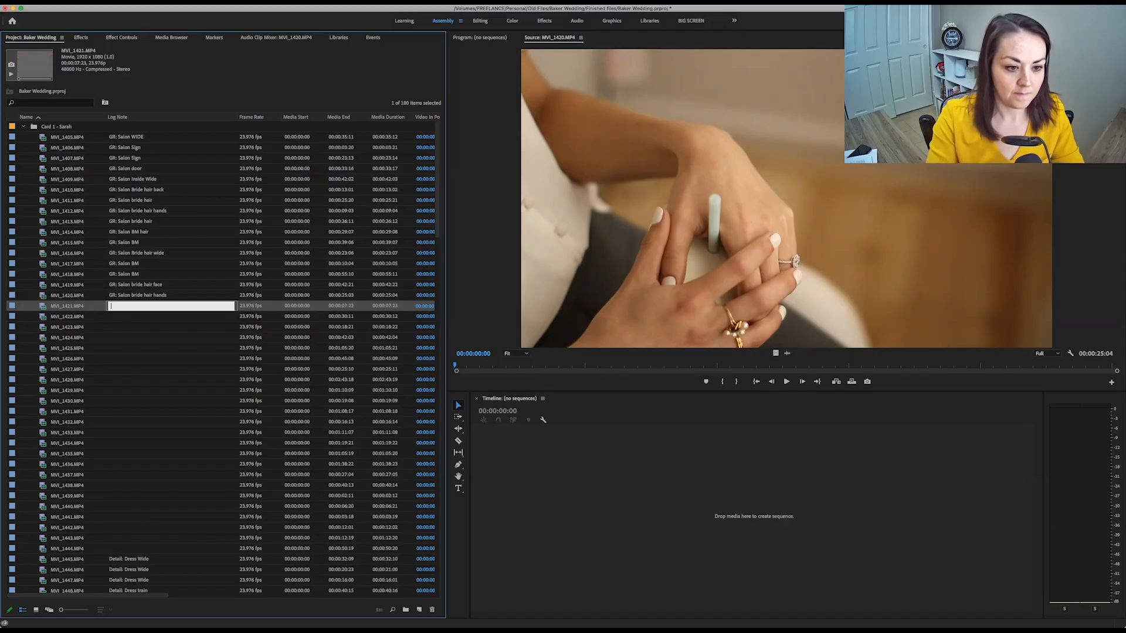
left_click_drag(487, 369, 943, 357)
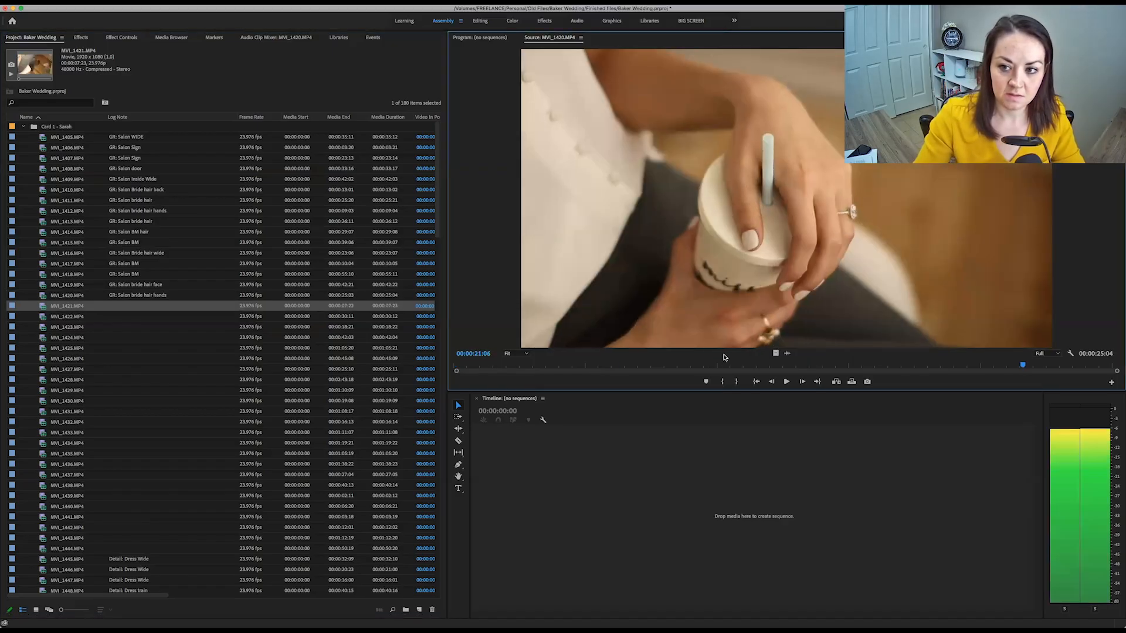
- Open MVI_1422.MP4, scrub through it to about 25 seconds, and enter the log note "GR: Salon BM makeup"
double_click(413, 319)
left_click_drag(490, 367, 999, 363)
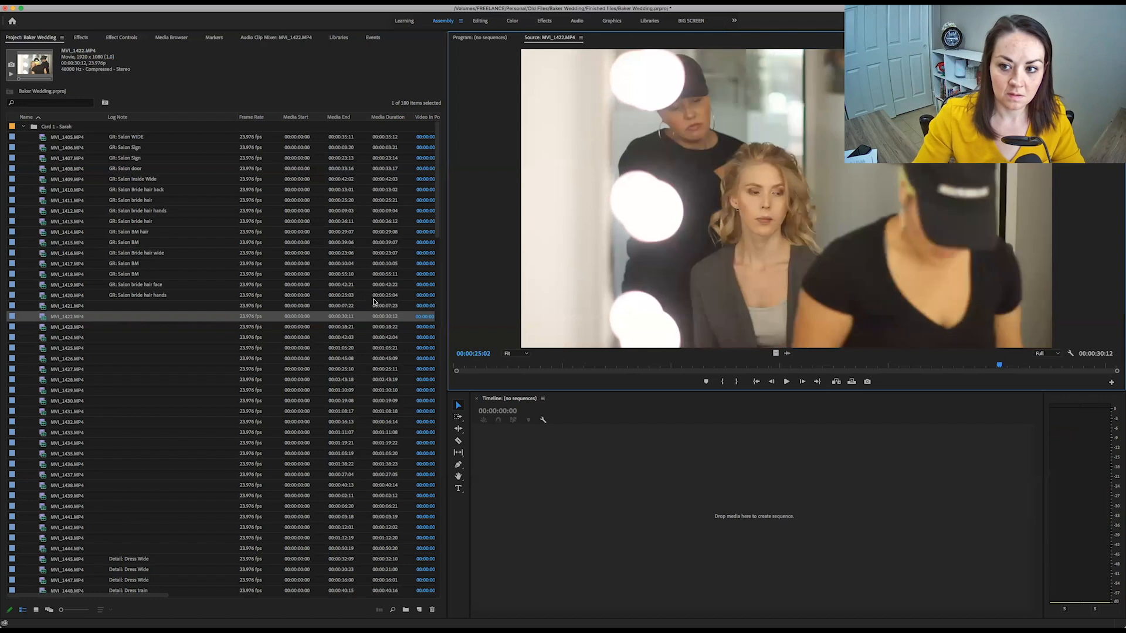
left_click(126, 317)
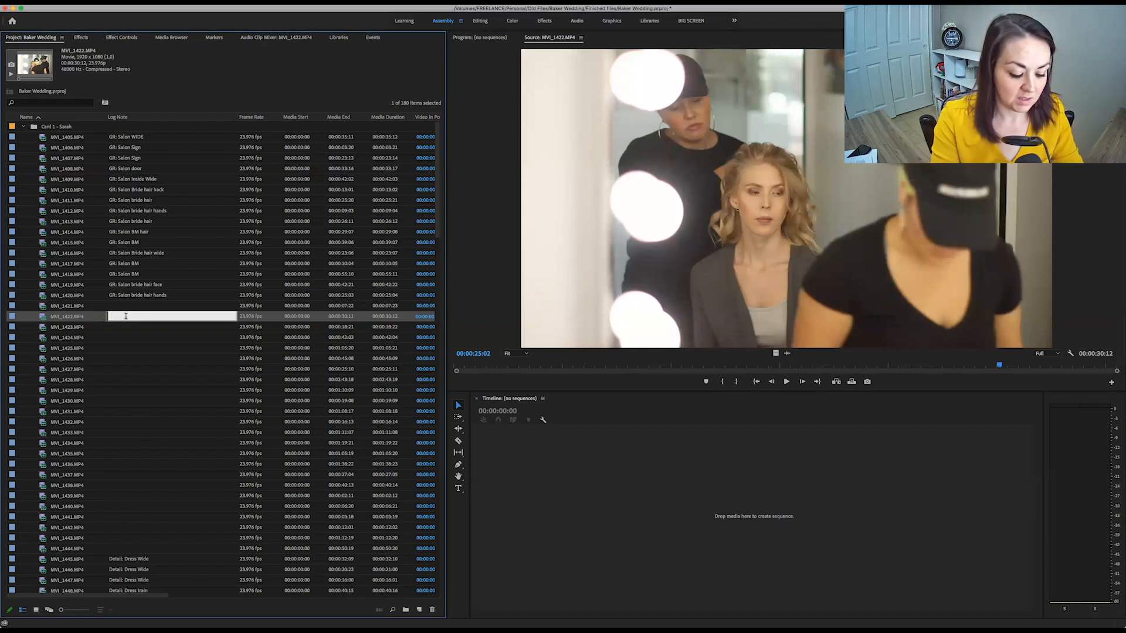
type("GR: Salon")
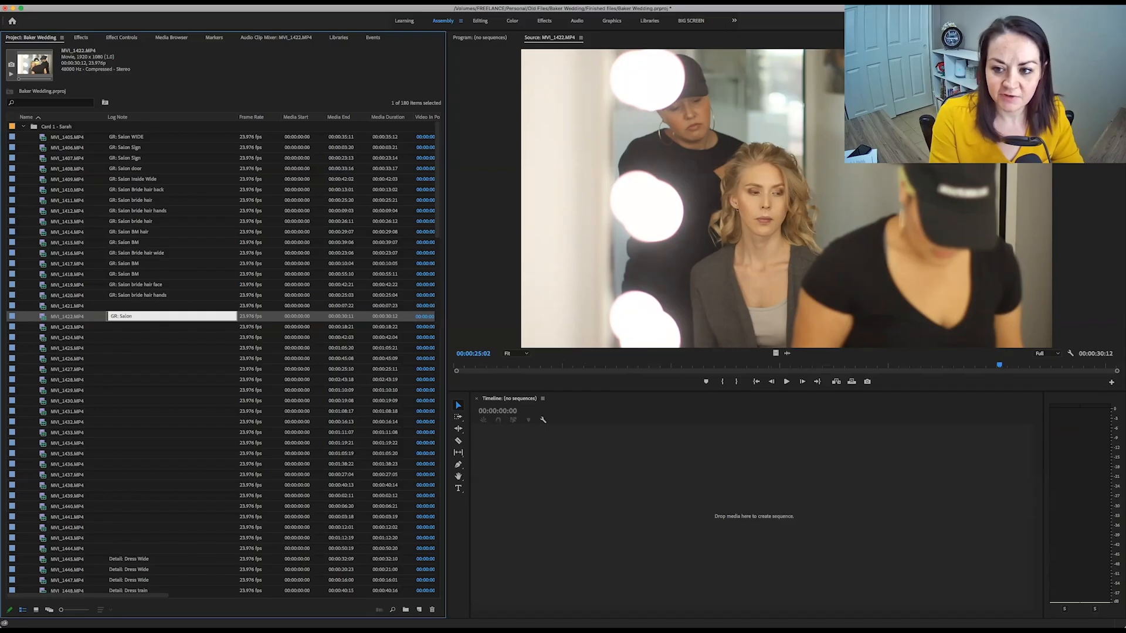
type("BM makeup")
key("Return")
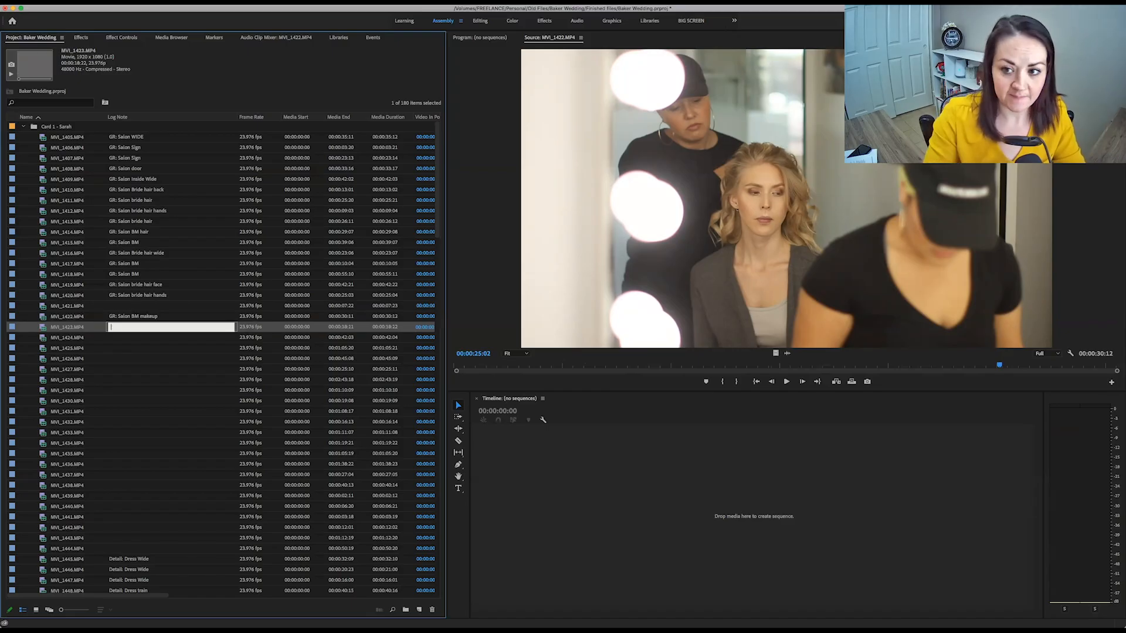
- Go back to the skipped clip MVI_1421.MP4, open it in the source monitor, and enter the log note "GR: Salon Bride hair feet"
left_click(46, 306)
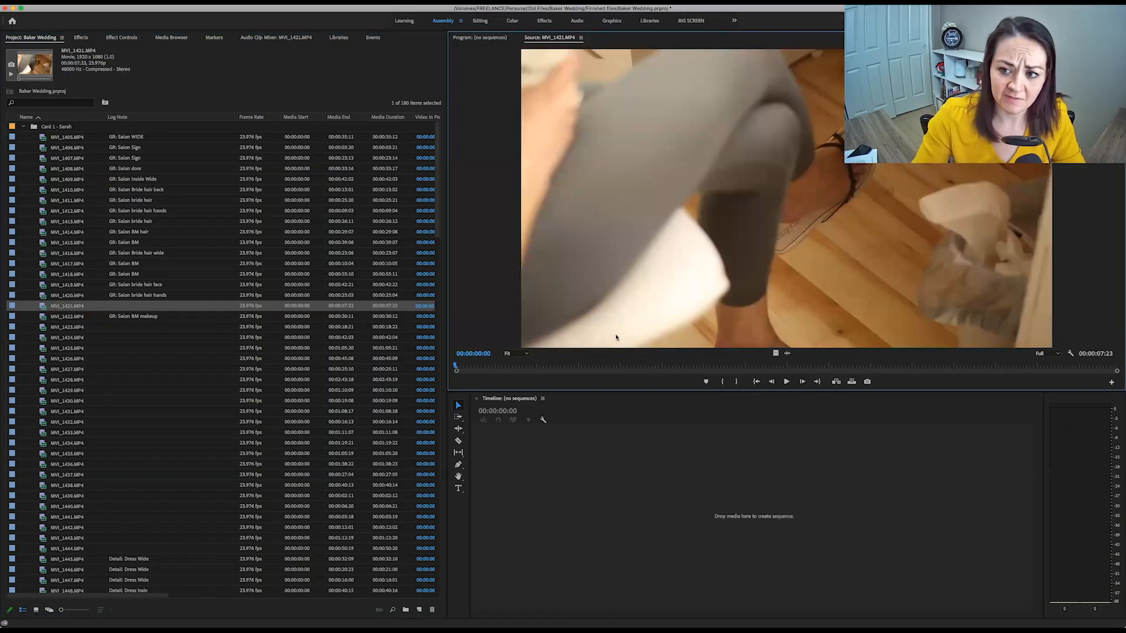
left_click(139, 306)
type("GR: Salon Bride hai")
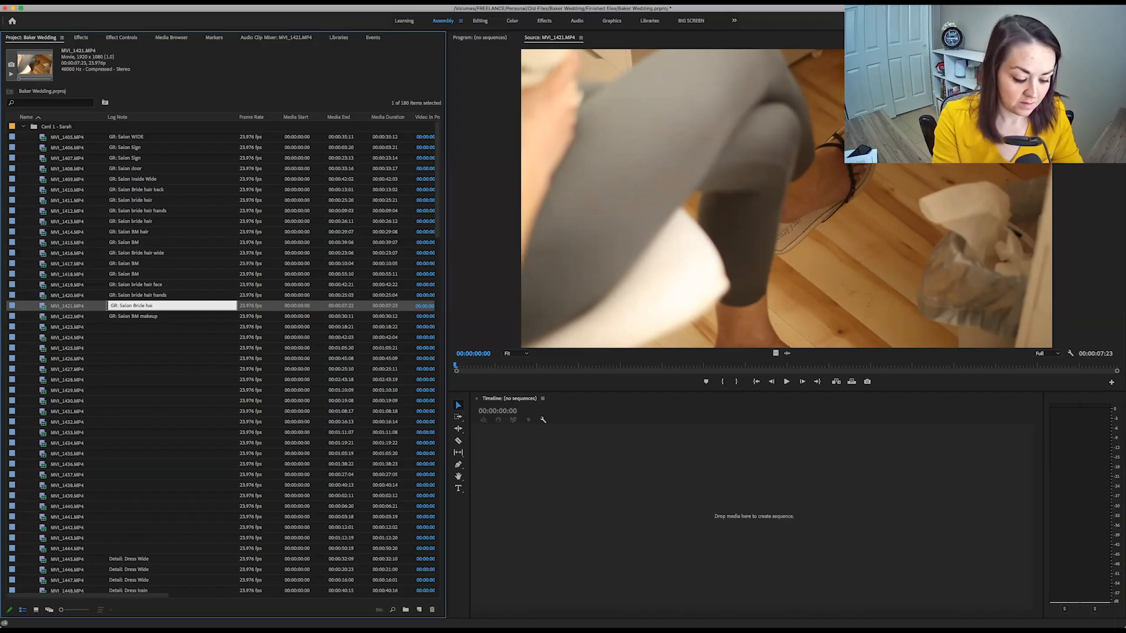
type("r feet")
key("Return")
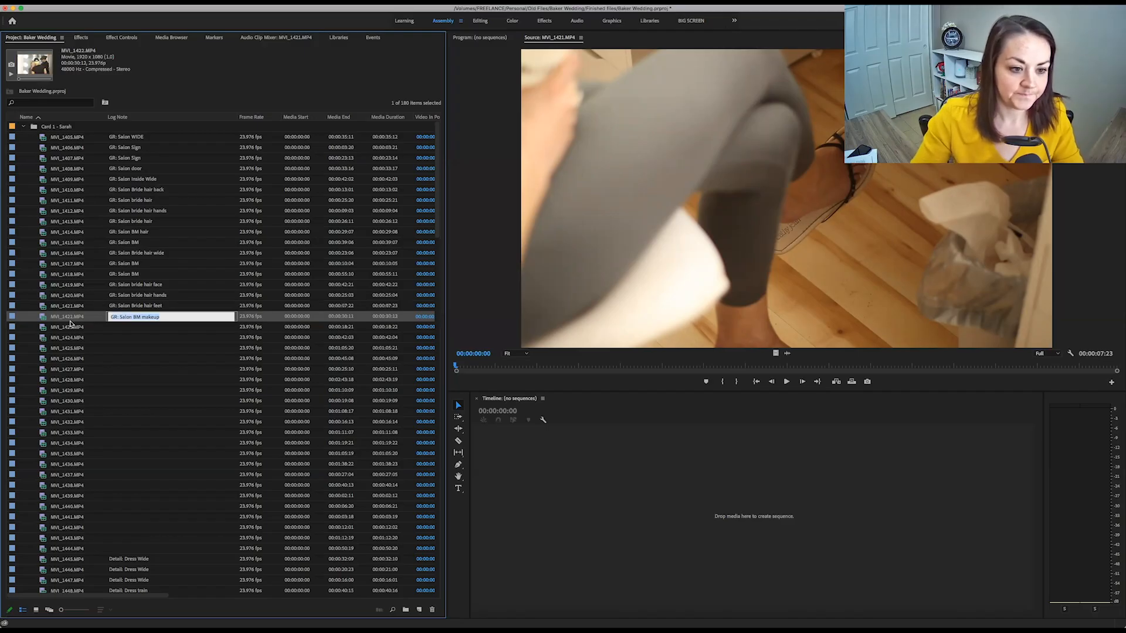
- Play MVI_1423.MP4 in the source monitor and enter the log note "GR: Salon bride hair"
left_click(138, 332)
key("space")
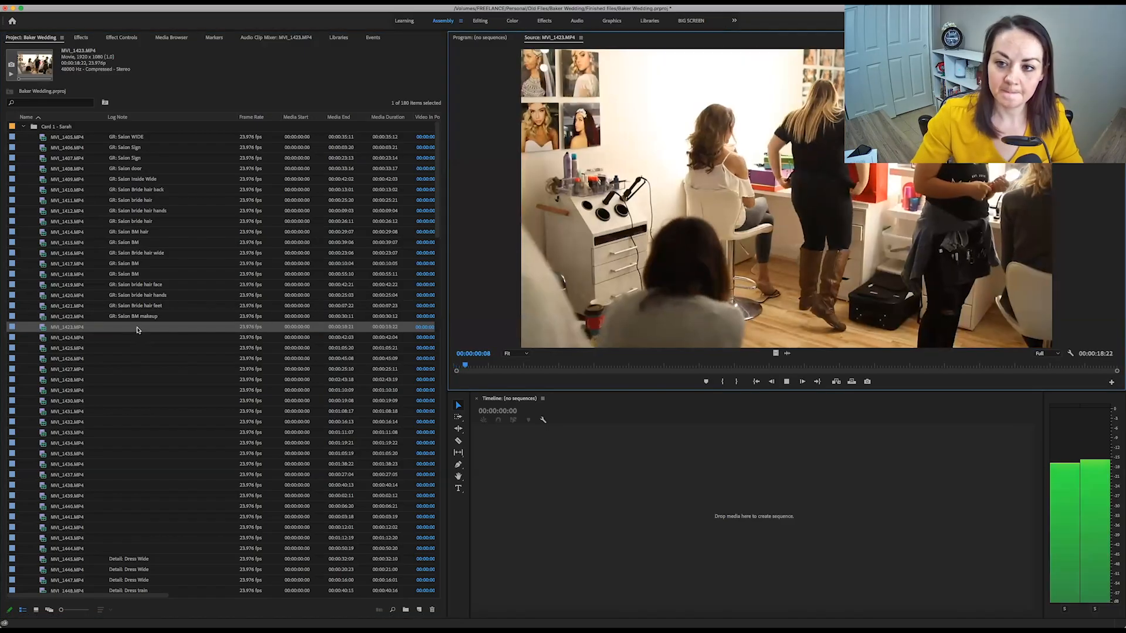
left_click(138, 326)
type("GR: Salon")
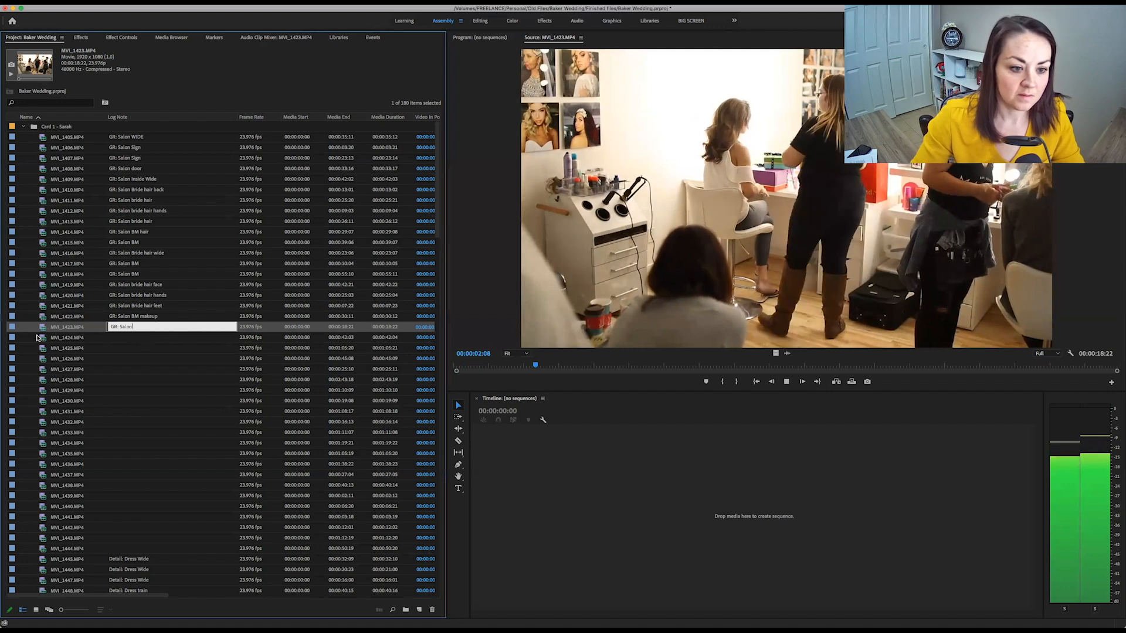
type("ride hair")
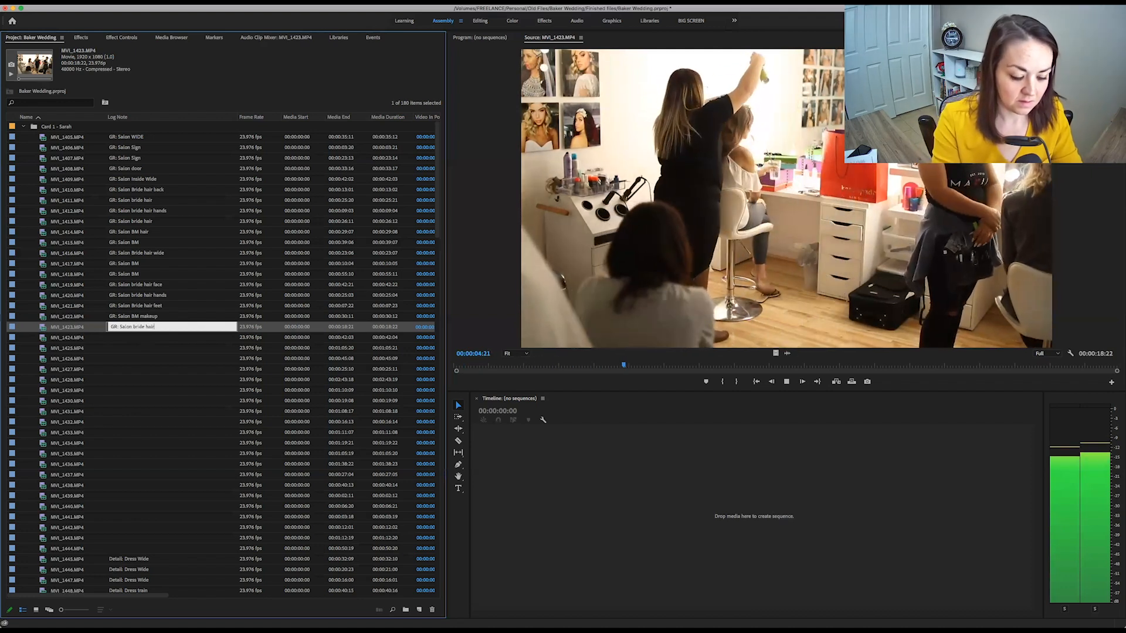
key("Return")
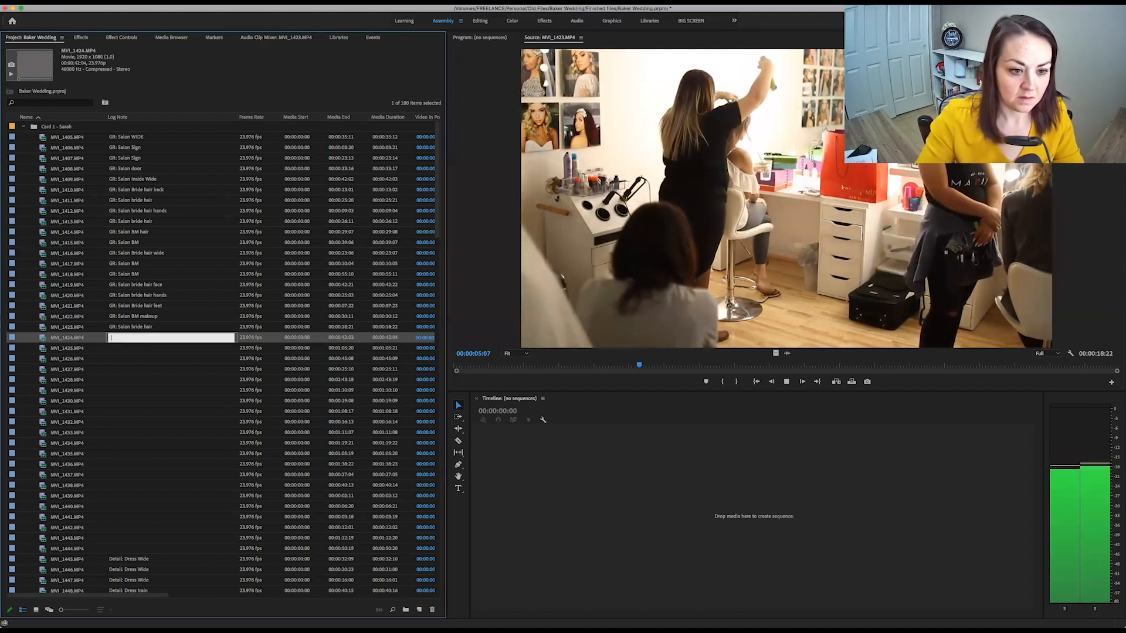
- Open MVI_1424.MP4 and copy the log note "GR: Salon bride hair" from MVI_1423.MP4 to it
double_click(43, 339)
left_click(140, 329)
key("super+c")
key("Return")
key("super+v")
key("Return")
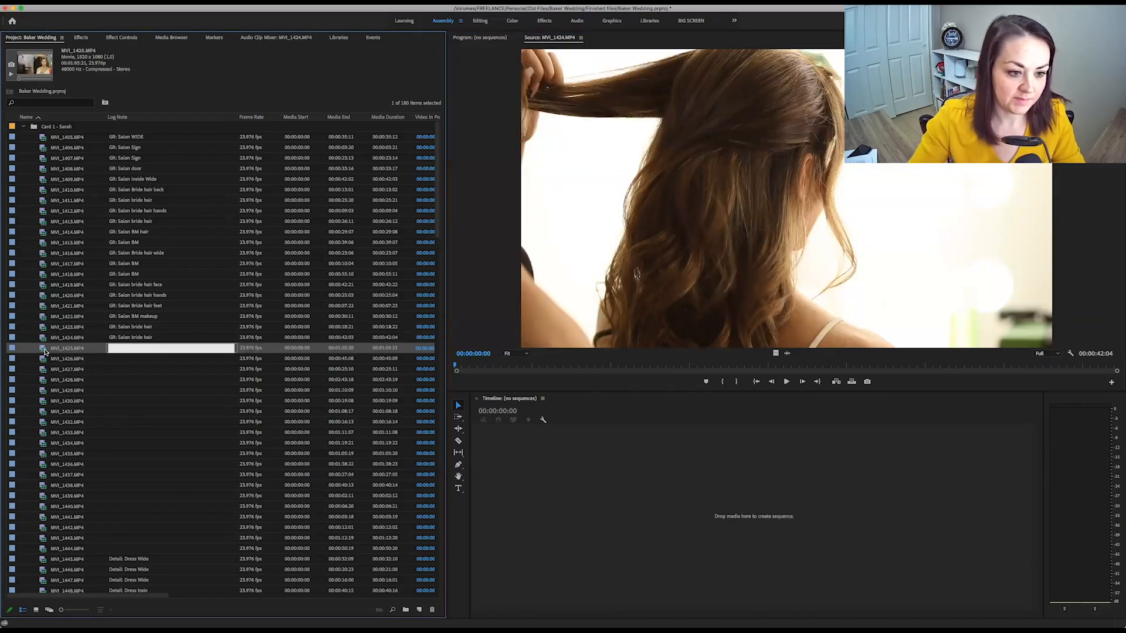
- Review MVI_1425.MP4 and MVI_1426.MP4 and log them as "GR: Salon bride hair mirror" and "GR: Salon Inside WIDE"
double_click(43, 351)
left_click(132, 349)
key("super+v")
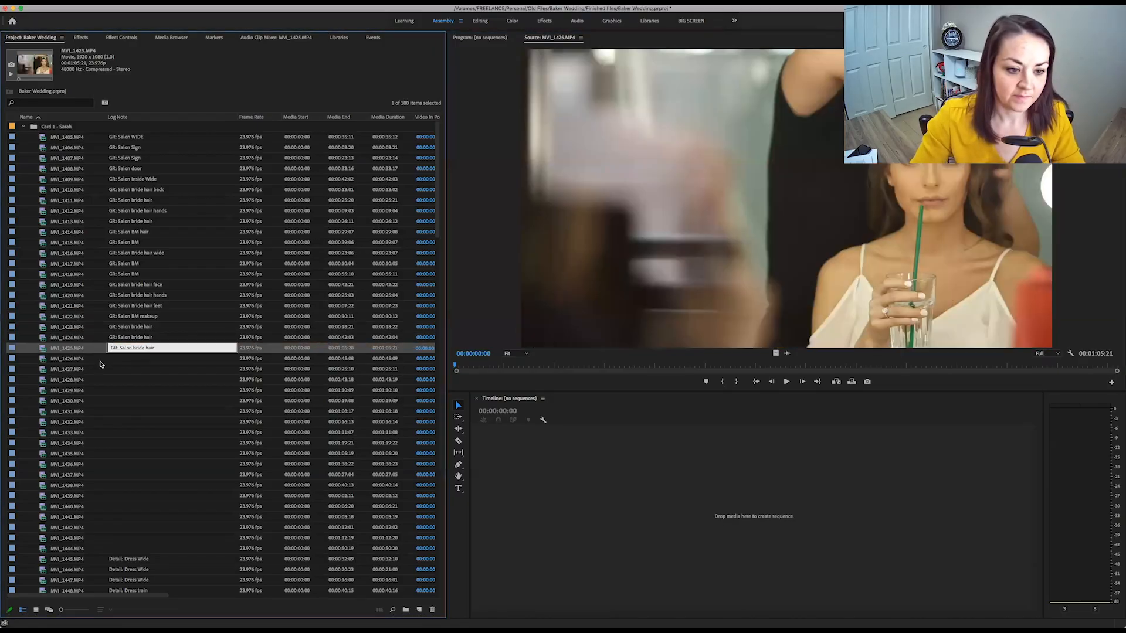
double_click(42, 361)
left_click(159, 348)
left_click(164, 348)
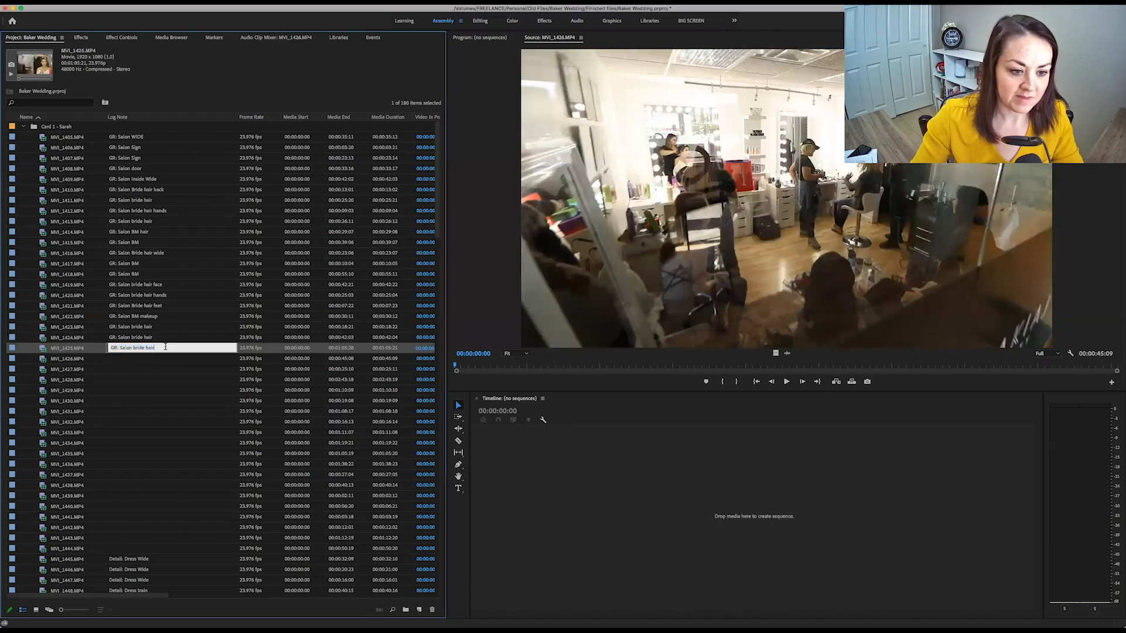
type("mirror")
key("Return")
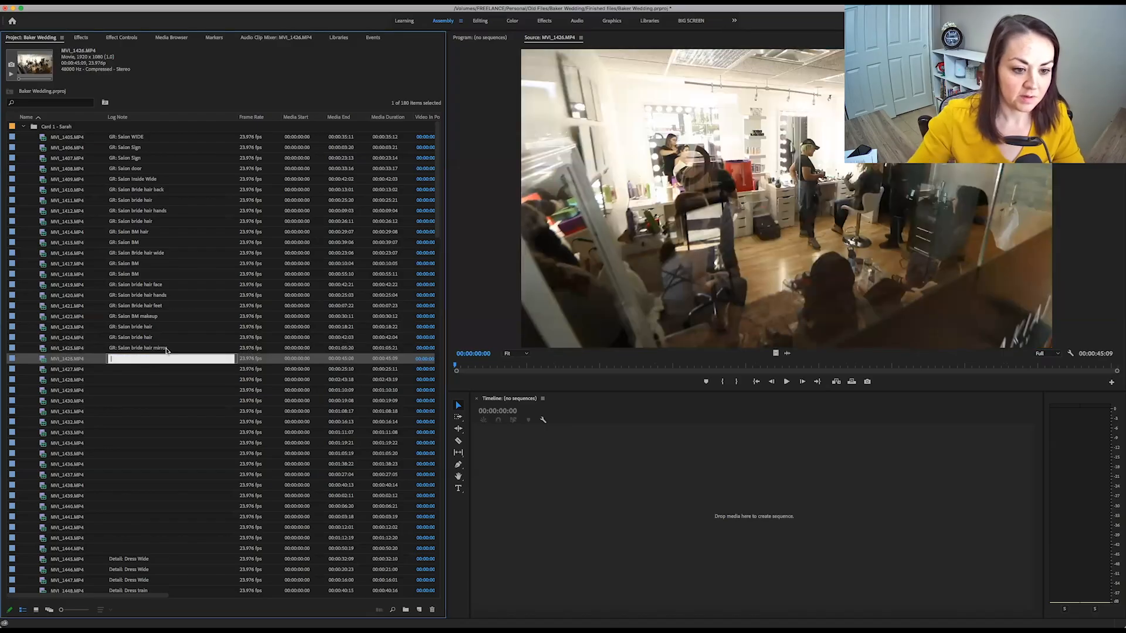
key("super+v")
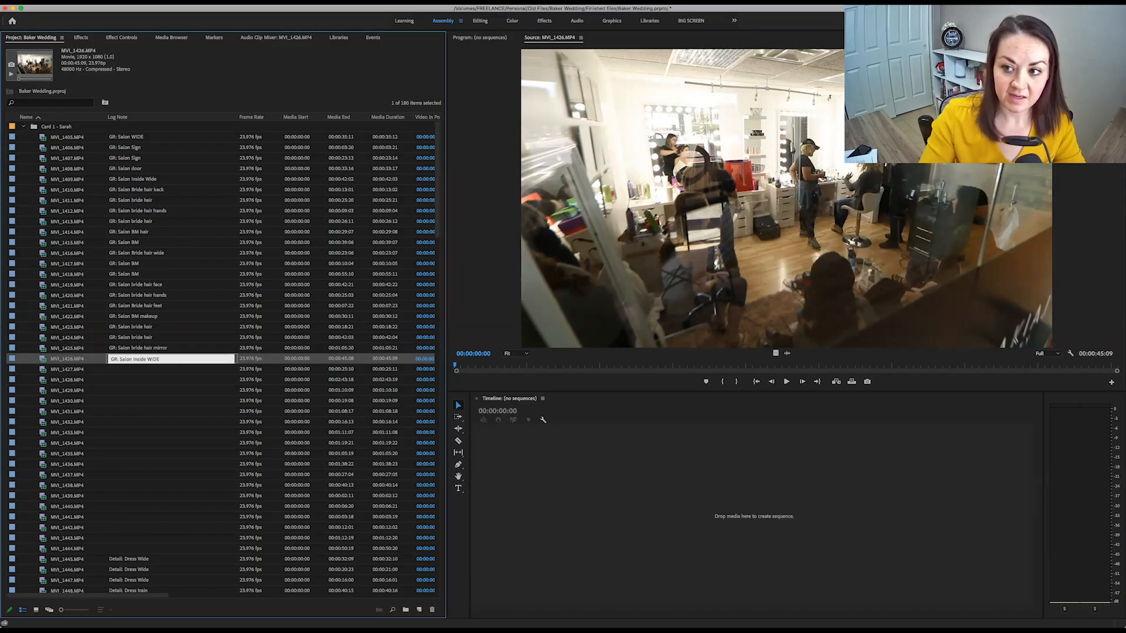
key("Return")
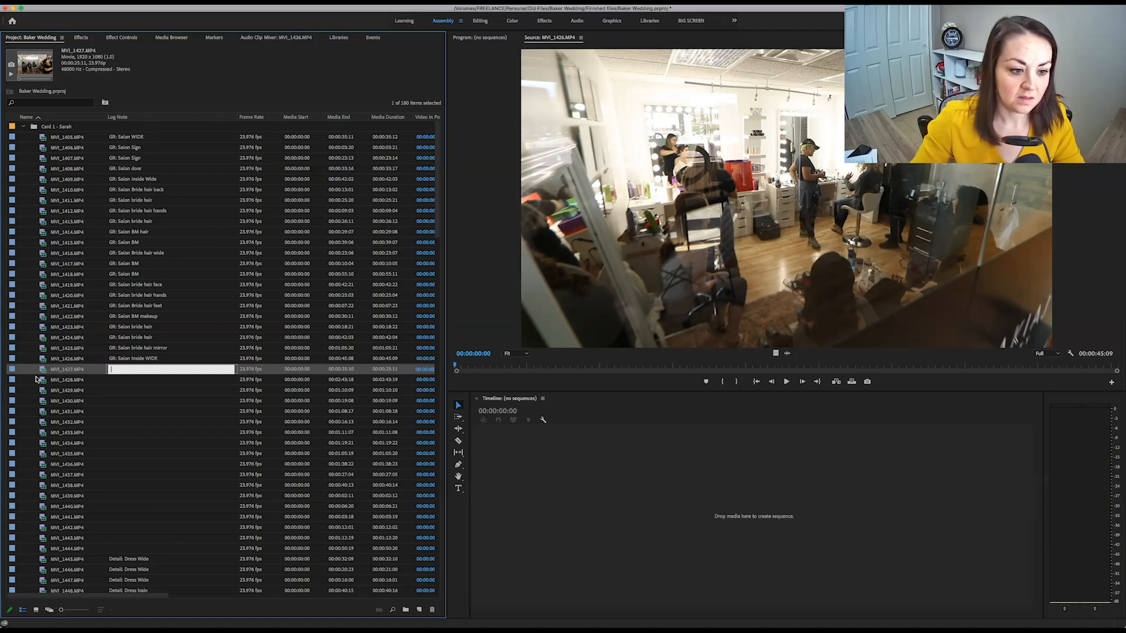
- Play MVI_1427.MP4 in the source monitor and set its log note to "GR: Salon BM Wide"
double_click(41, 372)
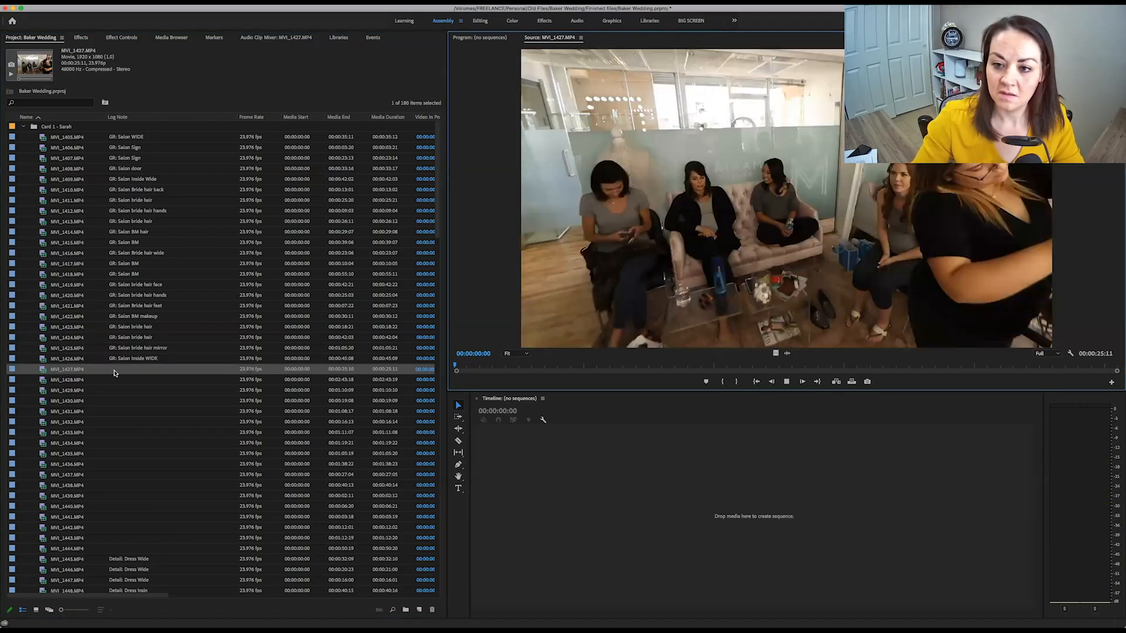
left_click(148, 369)
key("super+v")
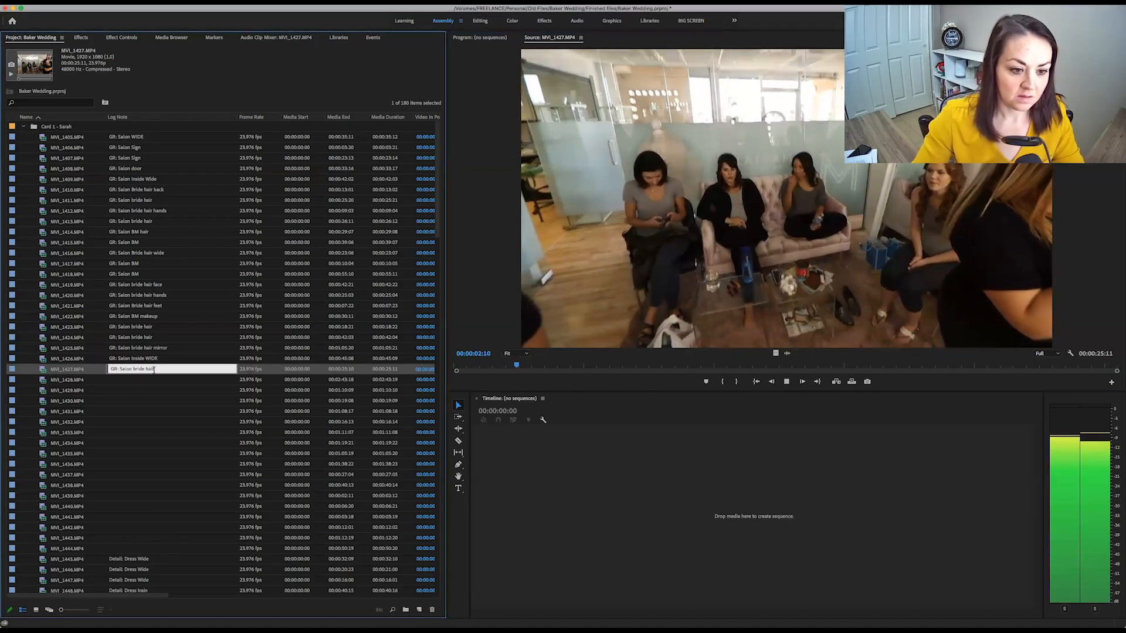
left_click_drag(130, 369, 190, 370)
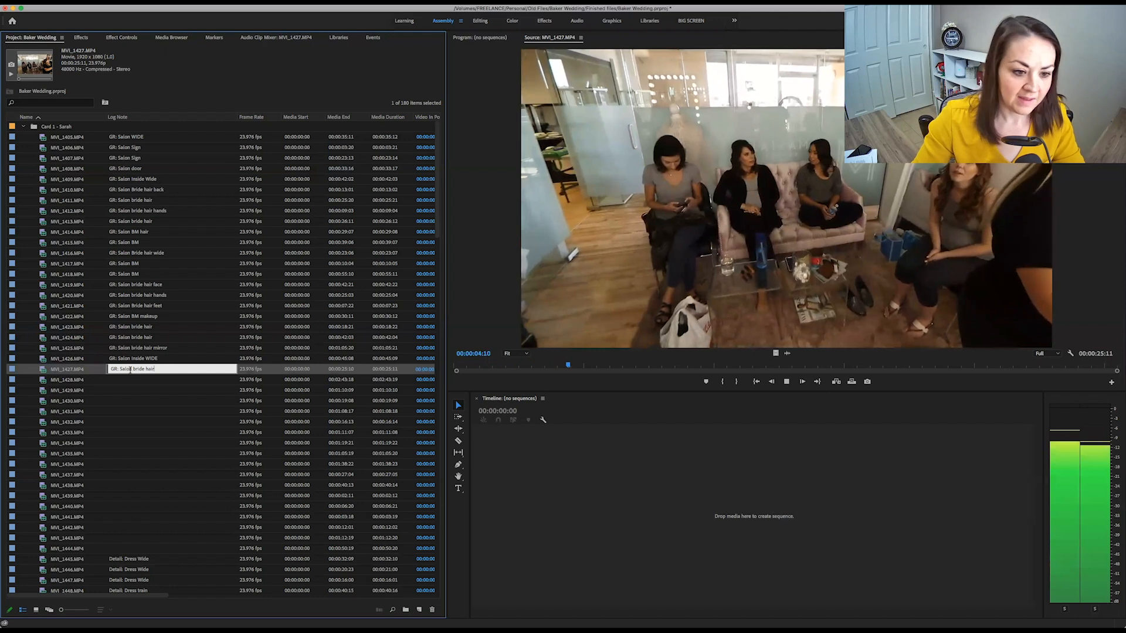
type("BM")
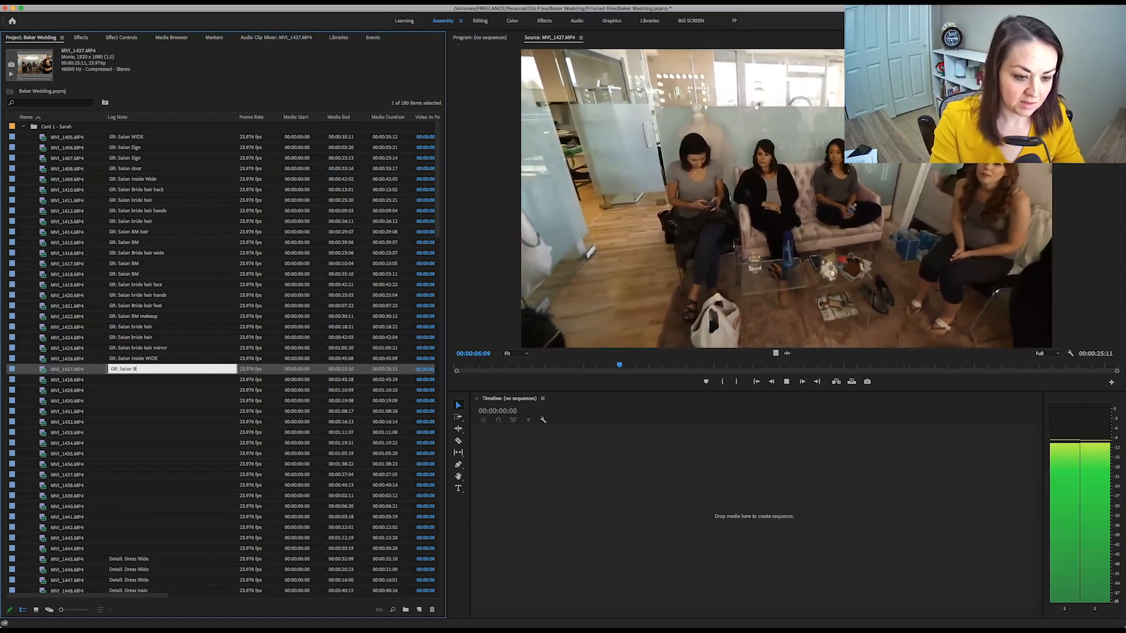
key("Return")
scroll(143, 378, "right", 5)
scroll(83, 374, "left", 5)
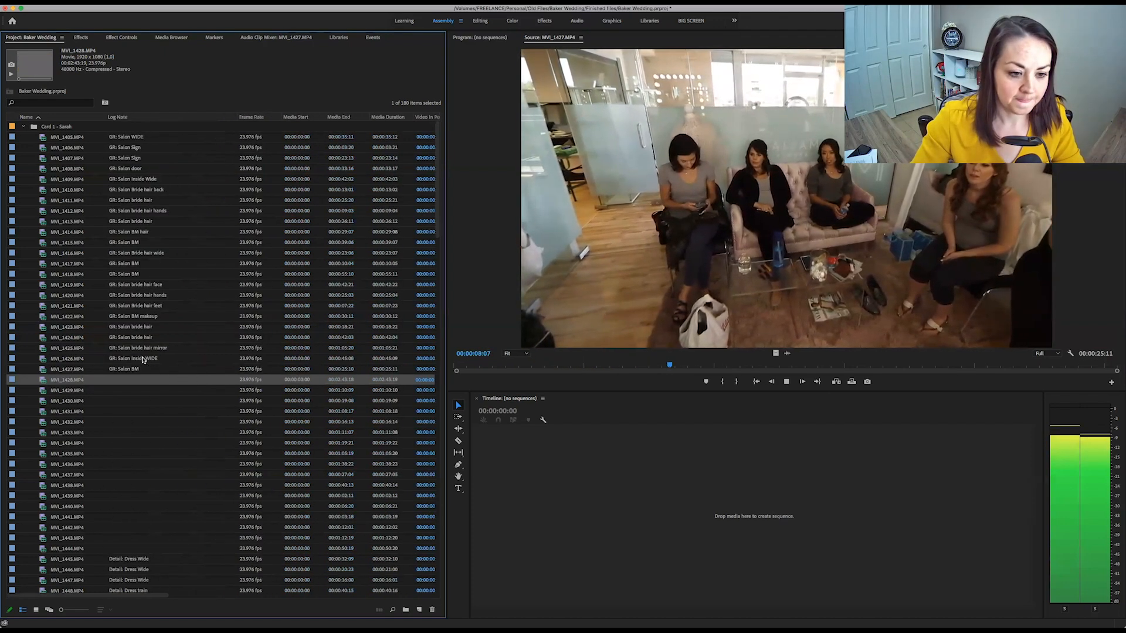
left_click(144, 370)
type("Wide")
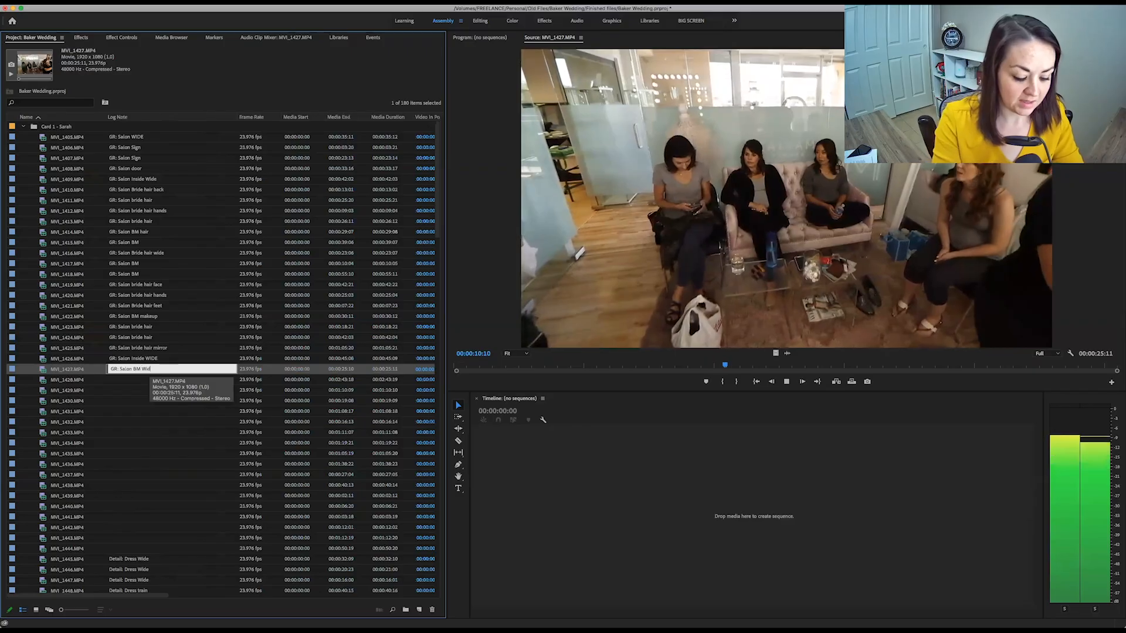
key("Return")
- Open MVI_1428.MP4 in the source monitor and set its log note to "GR: Salon BM"
left_click(39, 381)
double_click(40, 382)
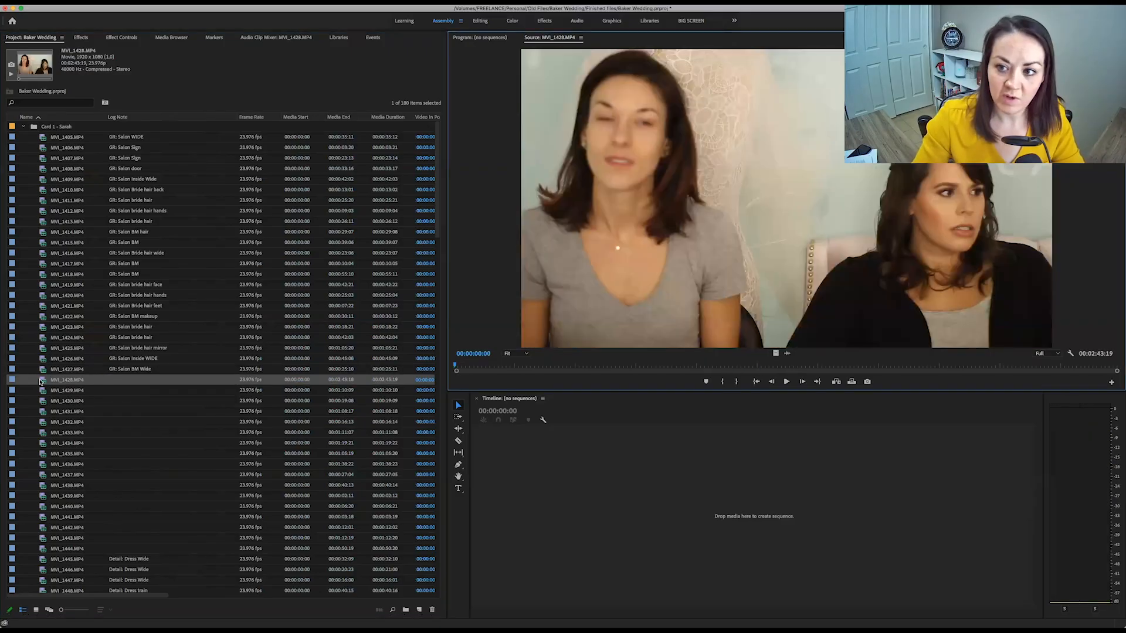
left_click(128, 380)
type("GR: Salon bride hair")
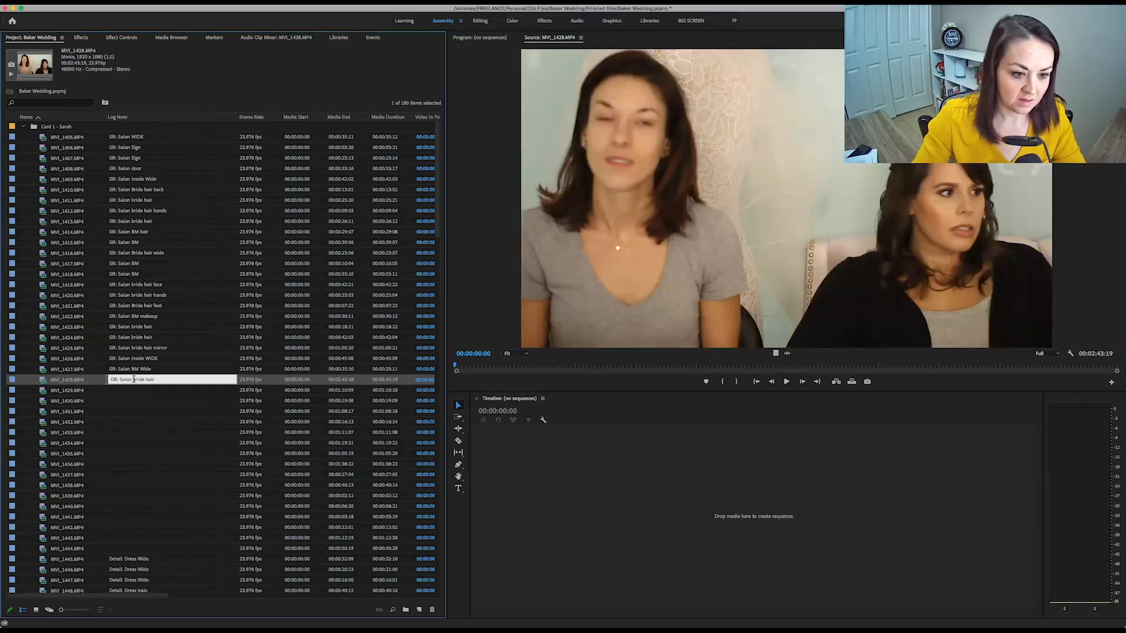
left_click_drag(134, 380, 170, 379)
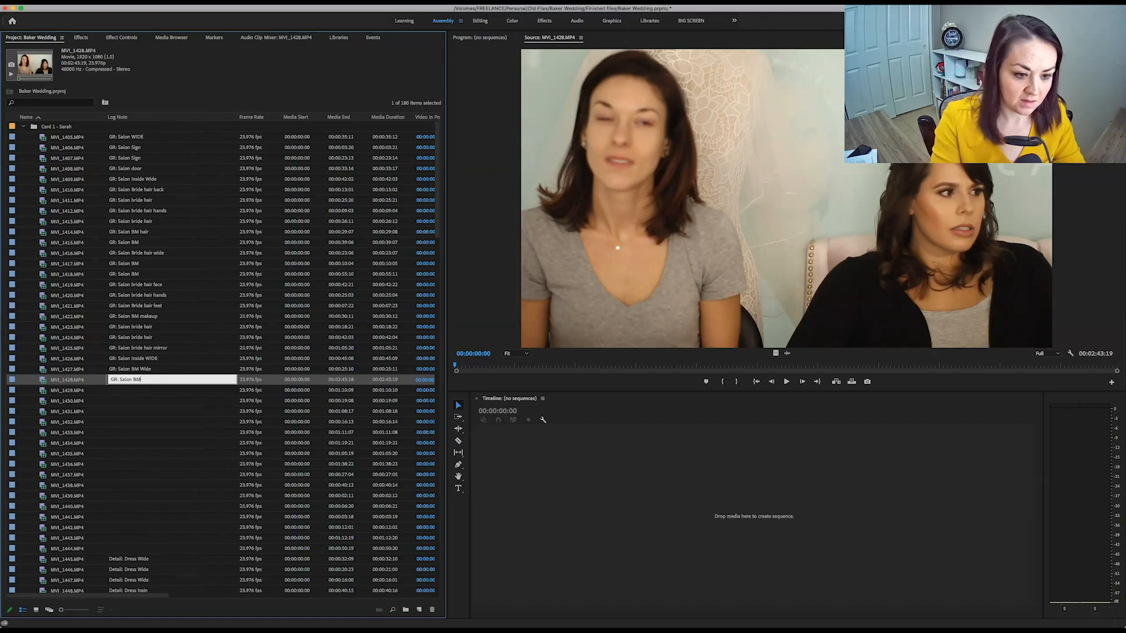
key("Return")
- Open MVI_1429.MP4 in the source monitor and enter the log note "GR: Salon bride hair"
double_click(46, 394)
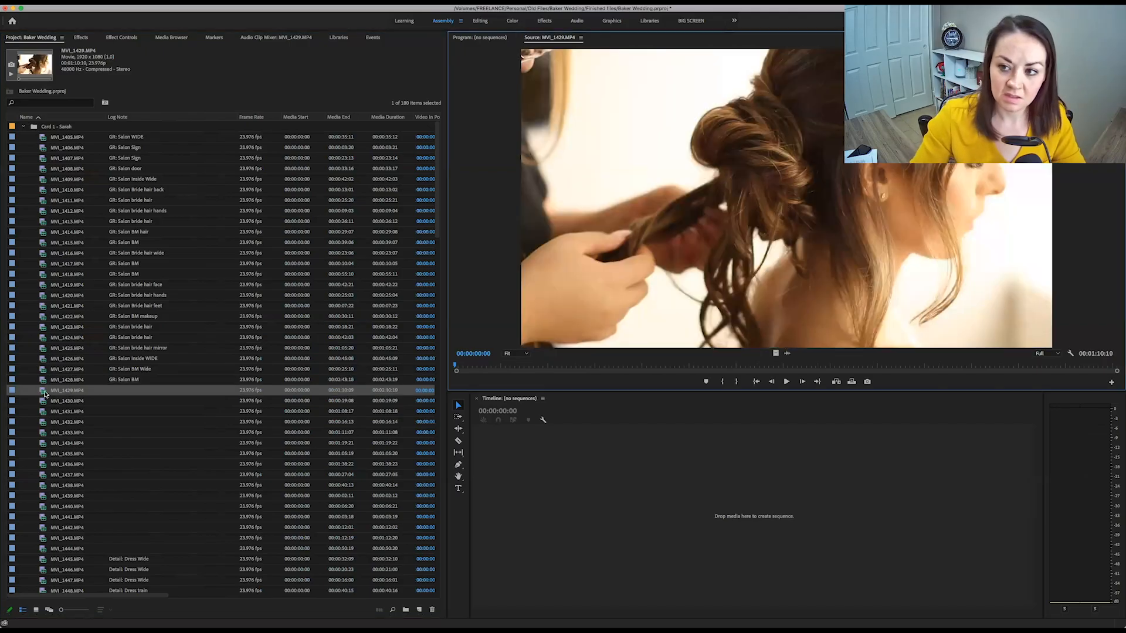
left_click(131, 392)
type("GR: Salon bride hair")
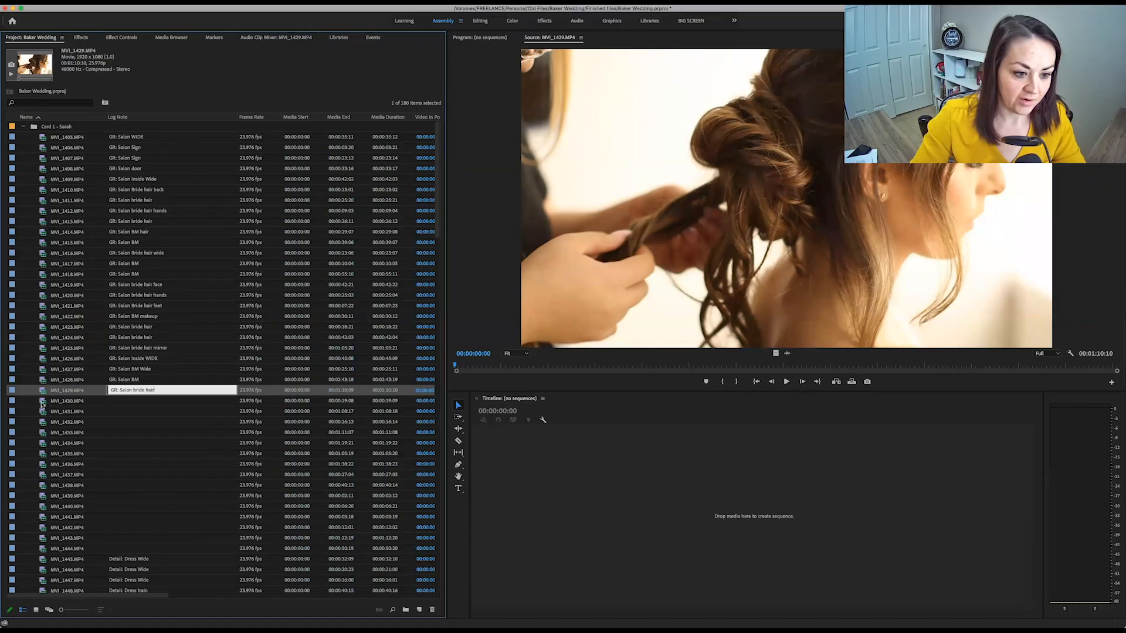
- Review MVI_1430.MP4 and MVI_1431.MP4 and log them as "GR: Salon bride hair" and "GR: Salon bride hair face"
double_click(41, 404)
double_click(39, 413)
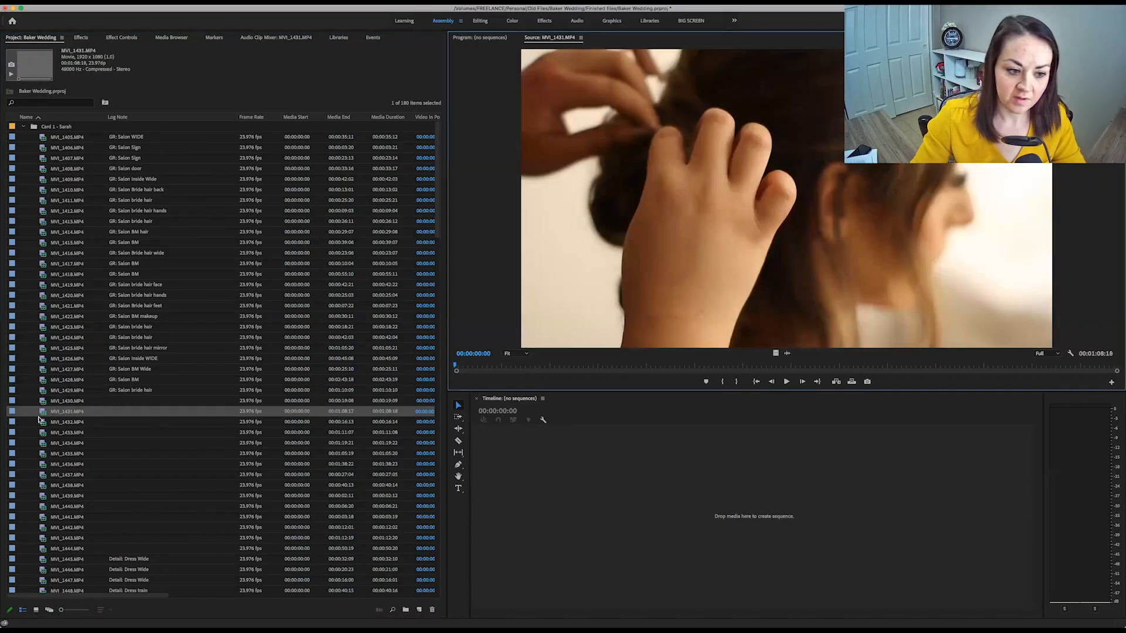
double_click(41, 418)
double_click(43, 413)
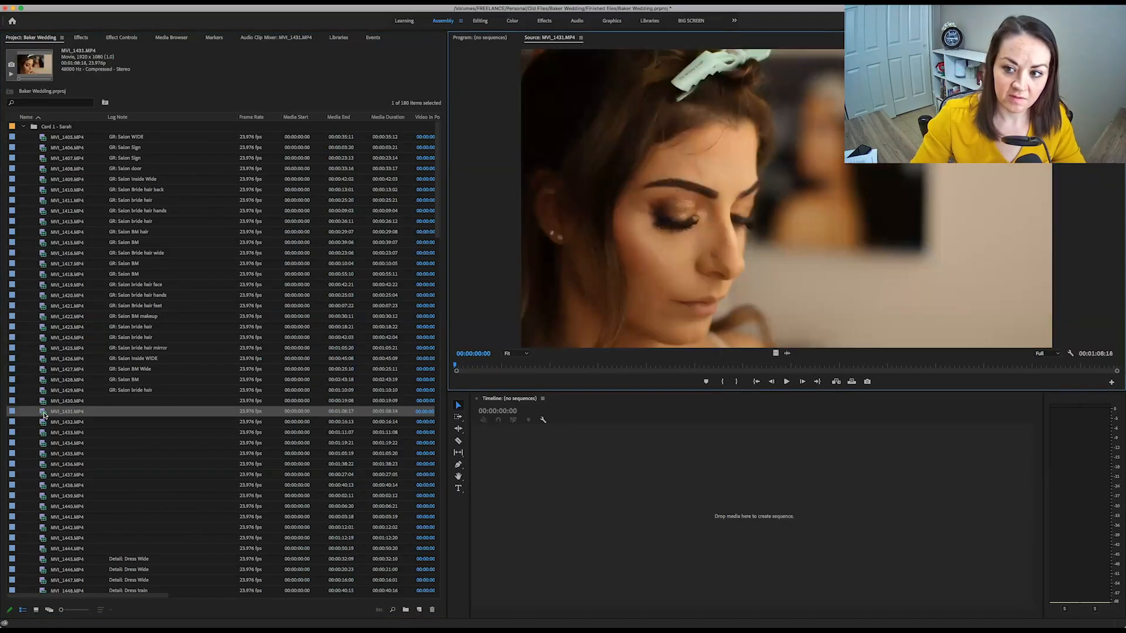
key("space")
left_click(133, 413)
type("GR: Salon bride hair")
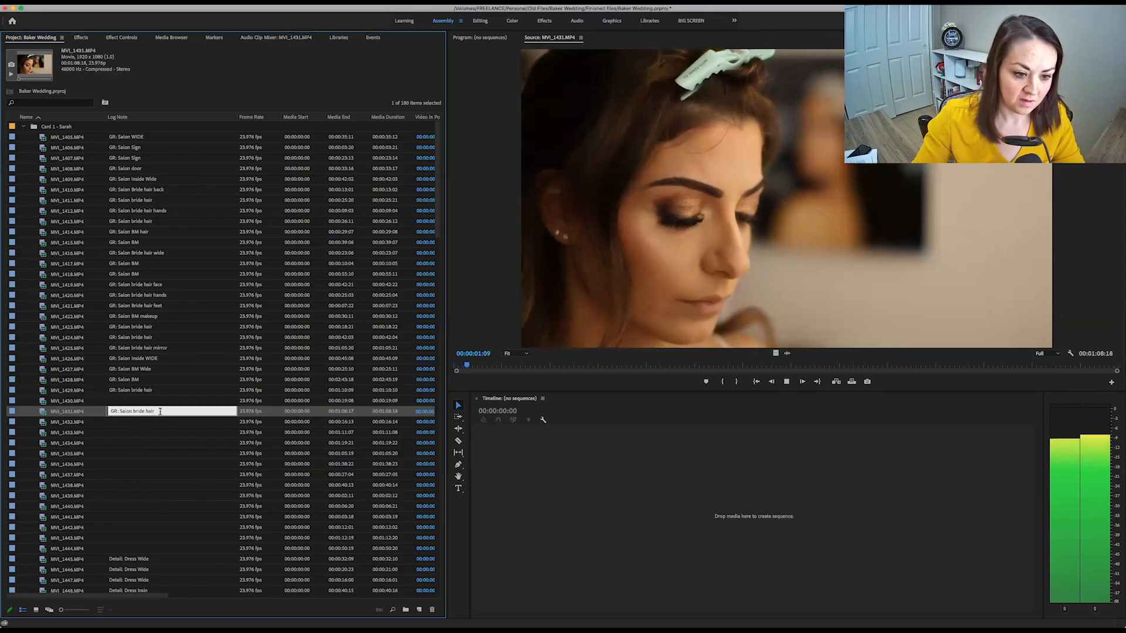
type("face")
key("Tab")
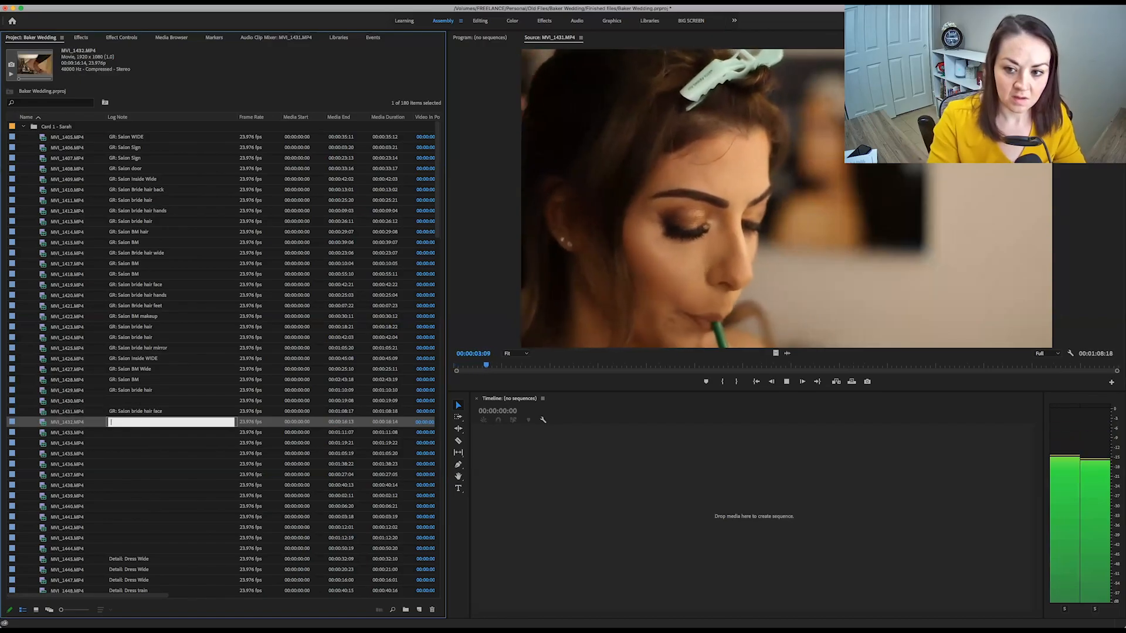
left_click(143, 401)
type("GR: Salon bride hair")
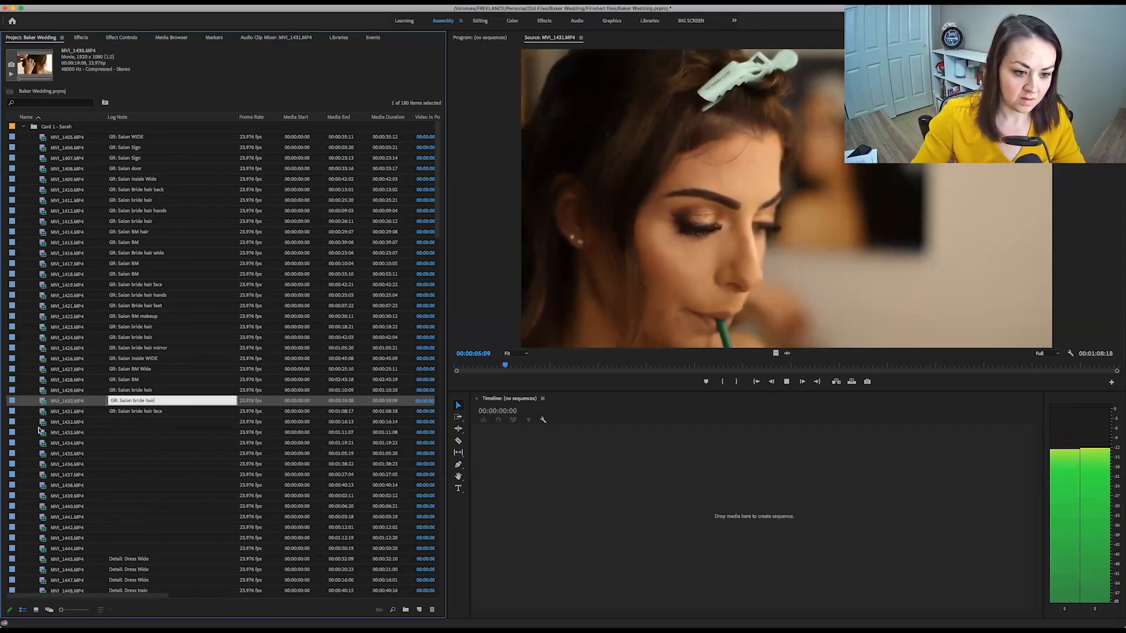
- Open MVI_1432.MP4 in the source monitor and set its log note to "GR: Salon bride hair feet"
double_click(42, 423)
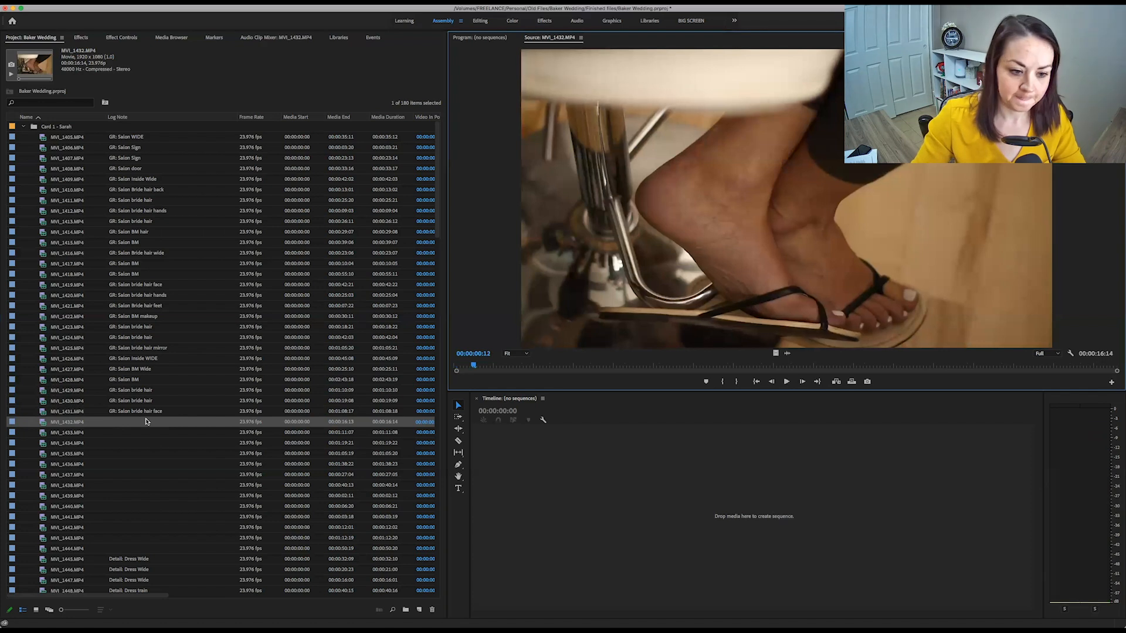
left_click(146, 420)
type("GR: Salon bride hair")
type("feet")
key("Tab")
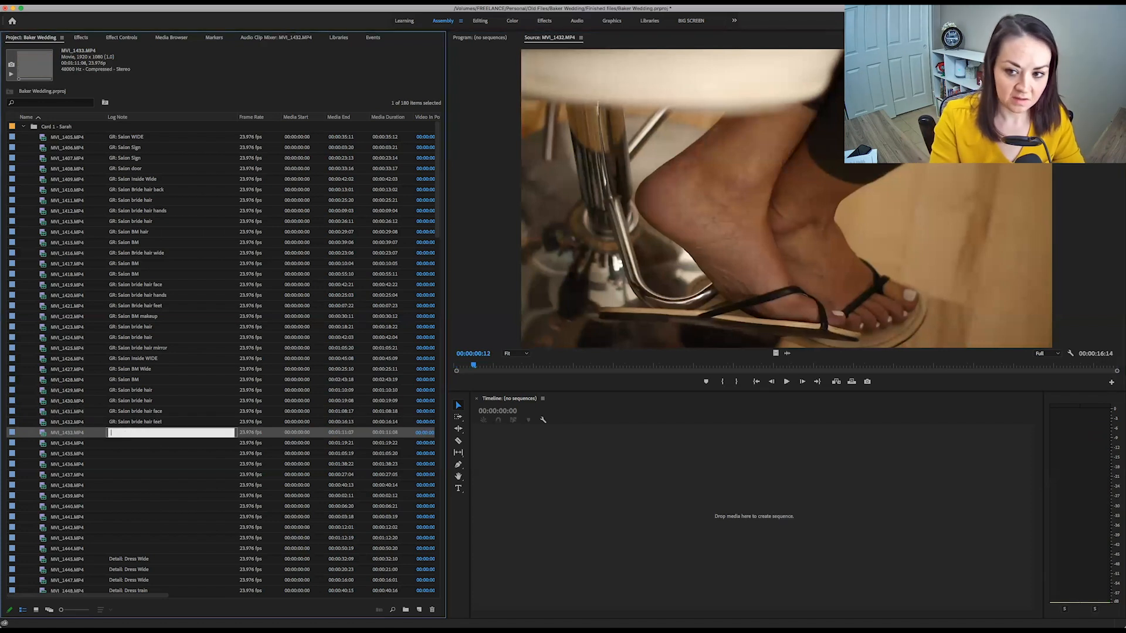
- Open MVI_1433.MP4, set its log note to "GR: Salon bride hair face" and scrub through the clip
double_click(40, 435)
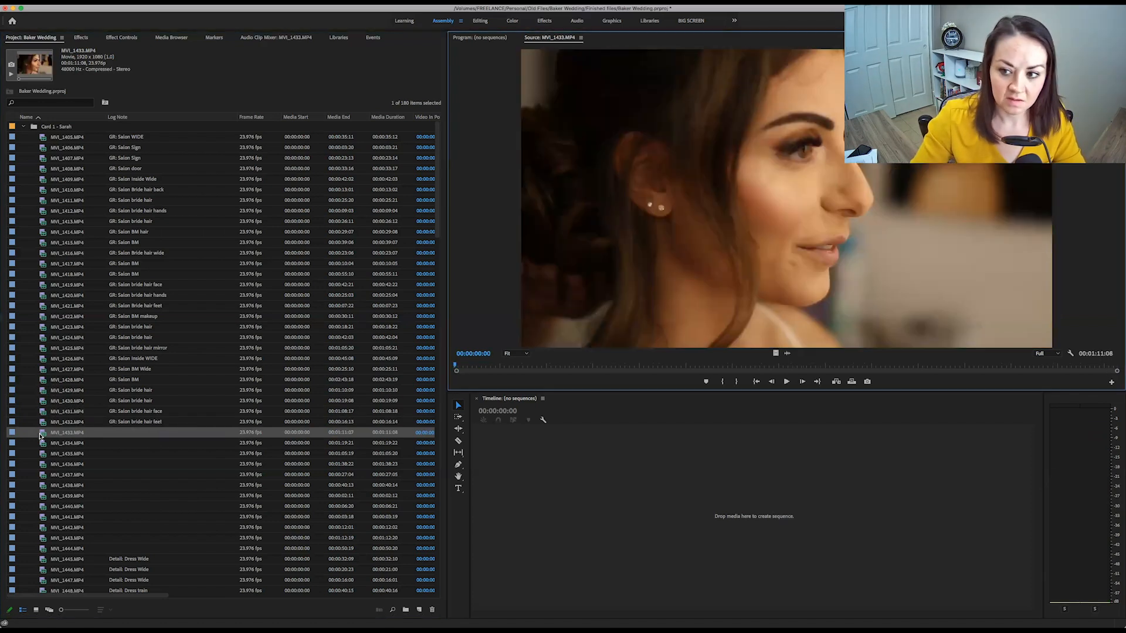
left_click(139, 432)
type("GR: Salon bride hair")
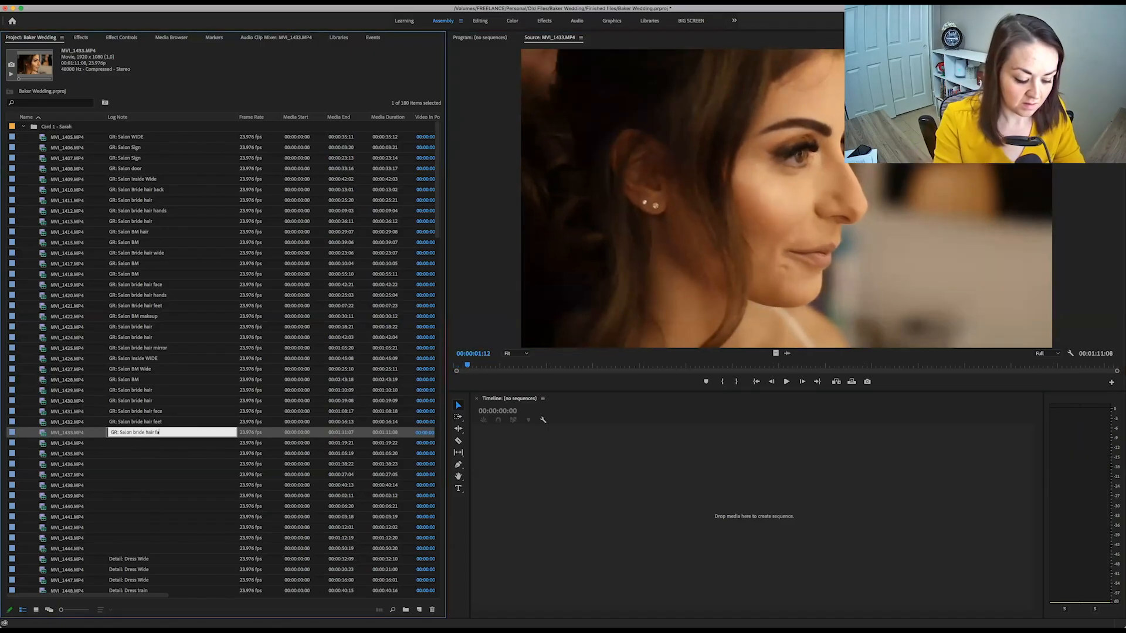
key("Return")
left_click(43, 446)
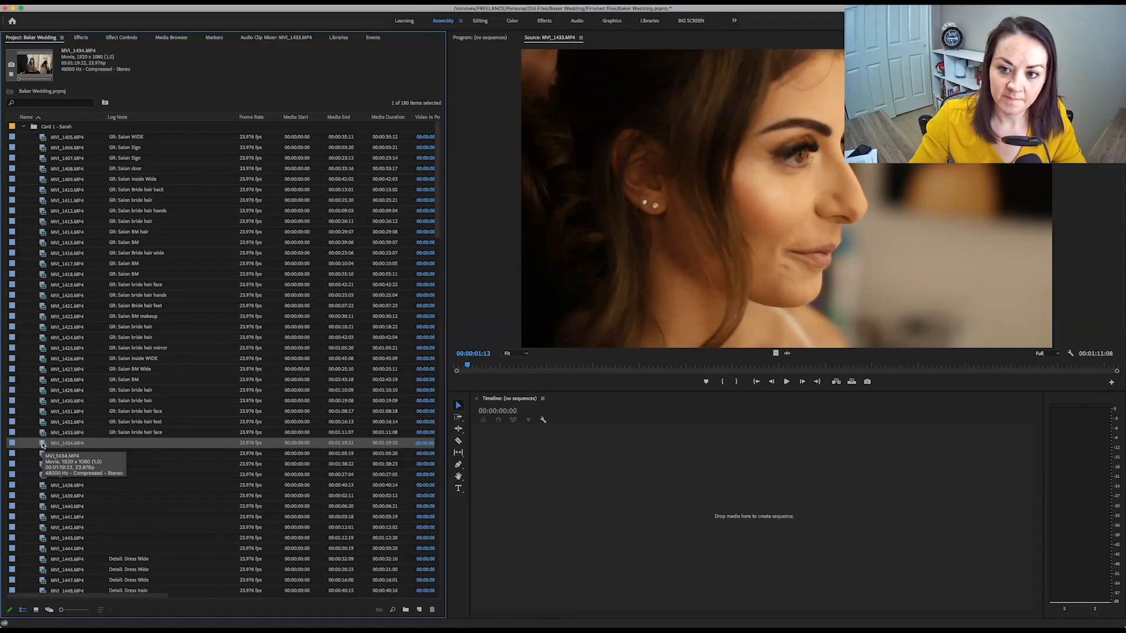
left_click_drag(505, 365, 634, 363)
- Play MVI_1434.MP4 in the source monitor and set its log note to "GR: Salon BM"
double_click(43, 446)
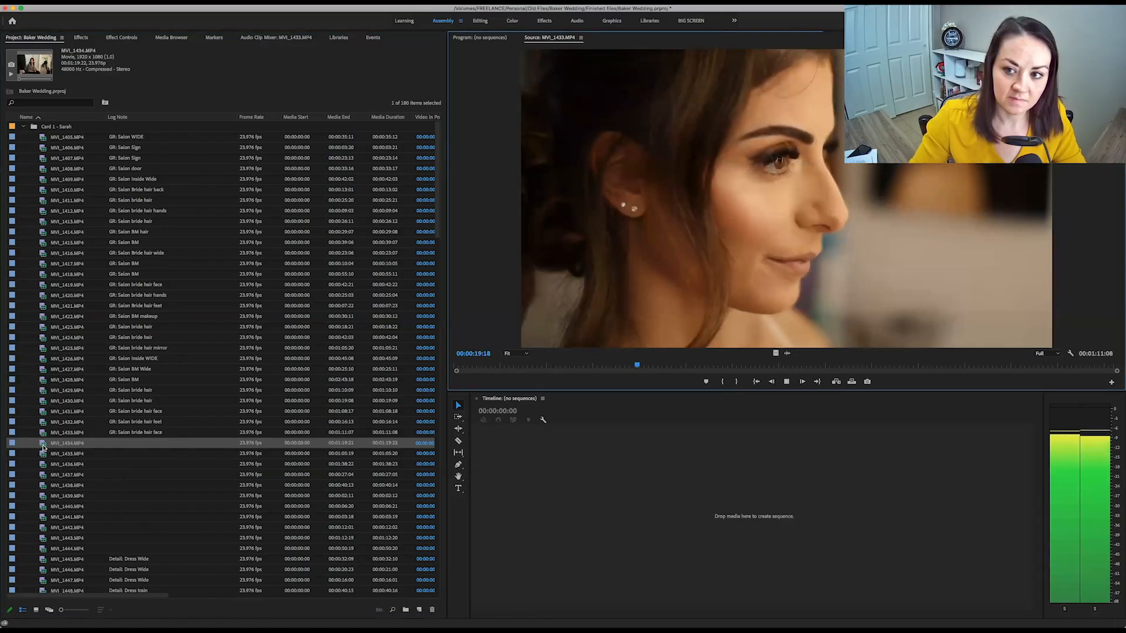
key("space")
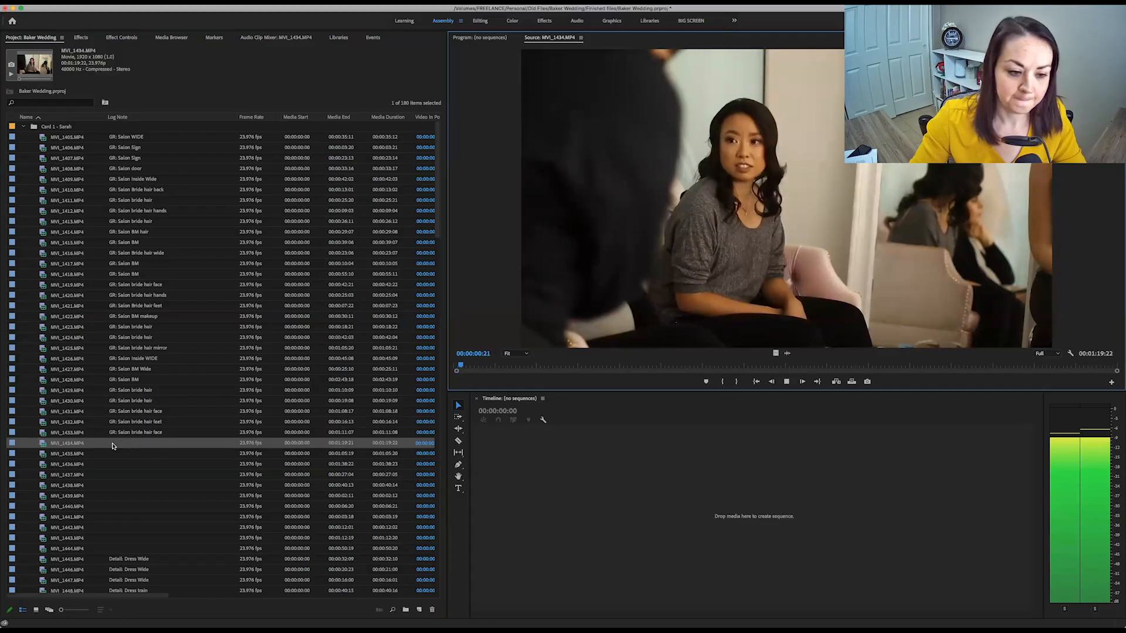
left_click(124, 443)
type("GR: Salon bride hair")
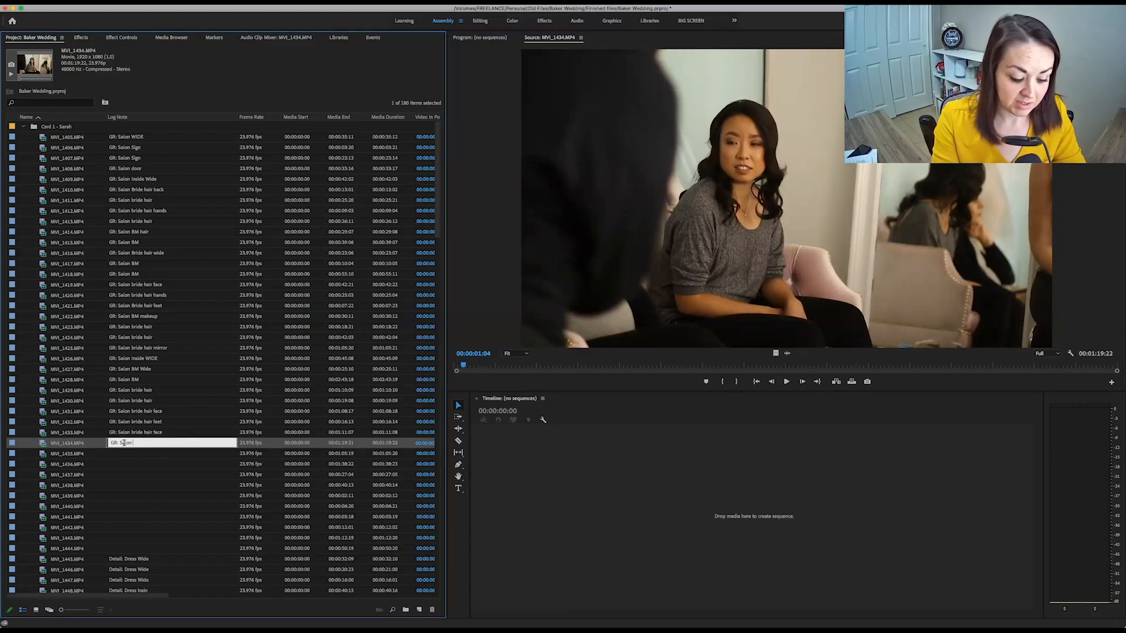
type("BM")
key("Return")
- Scrub through MVI_1435.MP4 in the source monitor and set its log note to "GR: BM makeup"
double_click(43, 454)
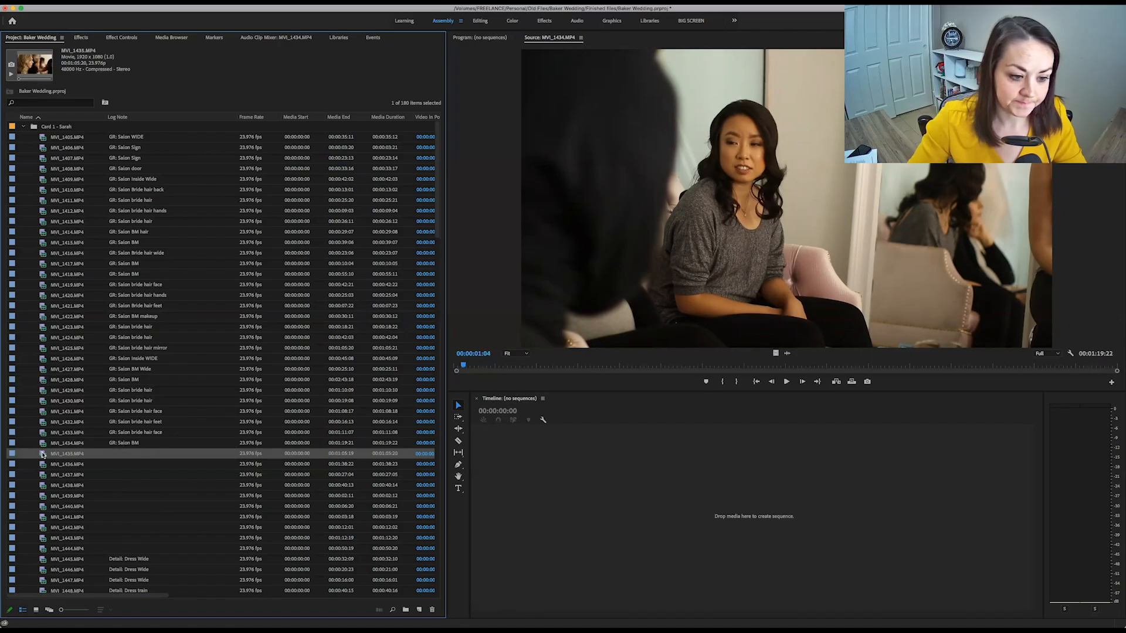
left_click_drag(456, 365, 604, 364)
left_click(134, 454)
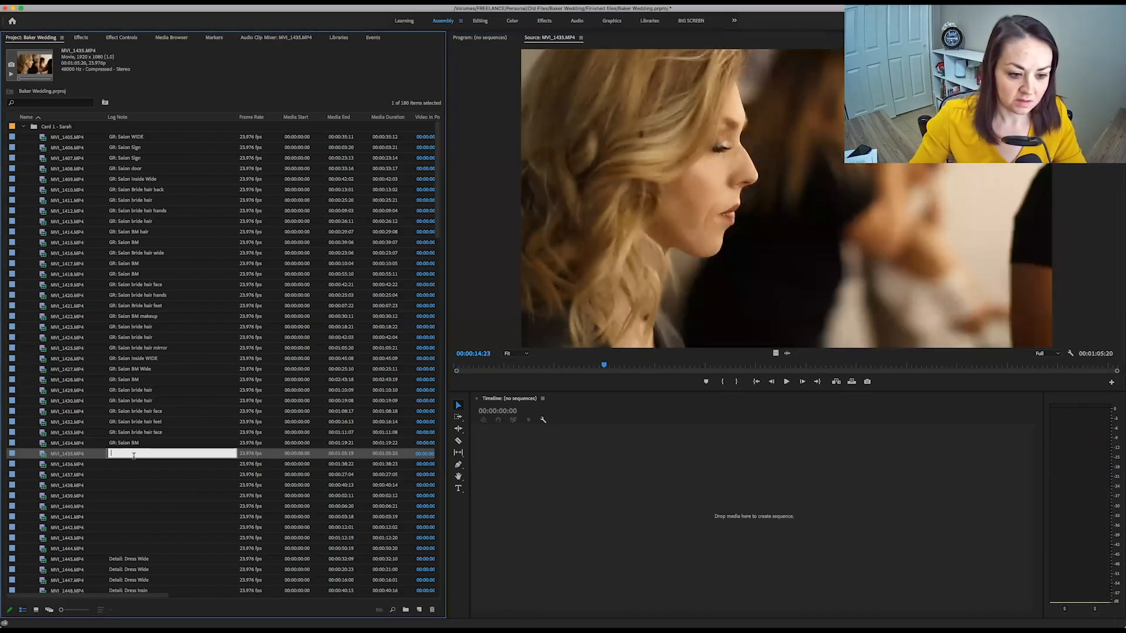
type("GR: BM makeup")
key("Tab")
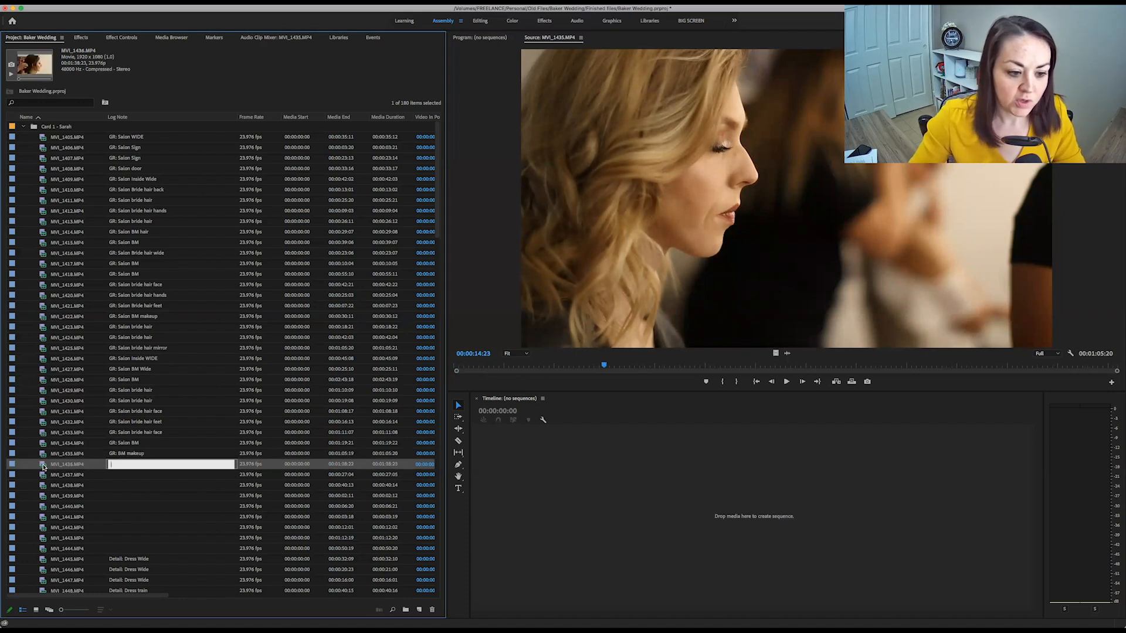
- Scrub through MVI_1436.MP4 almost to its end and set its log note to "GR: Salon bride hair"
double_click(42, 464)
left_click_drag(548, 367, 836, 364)
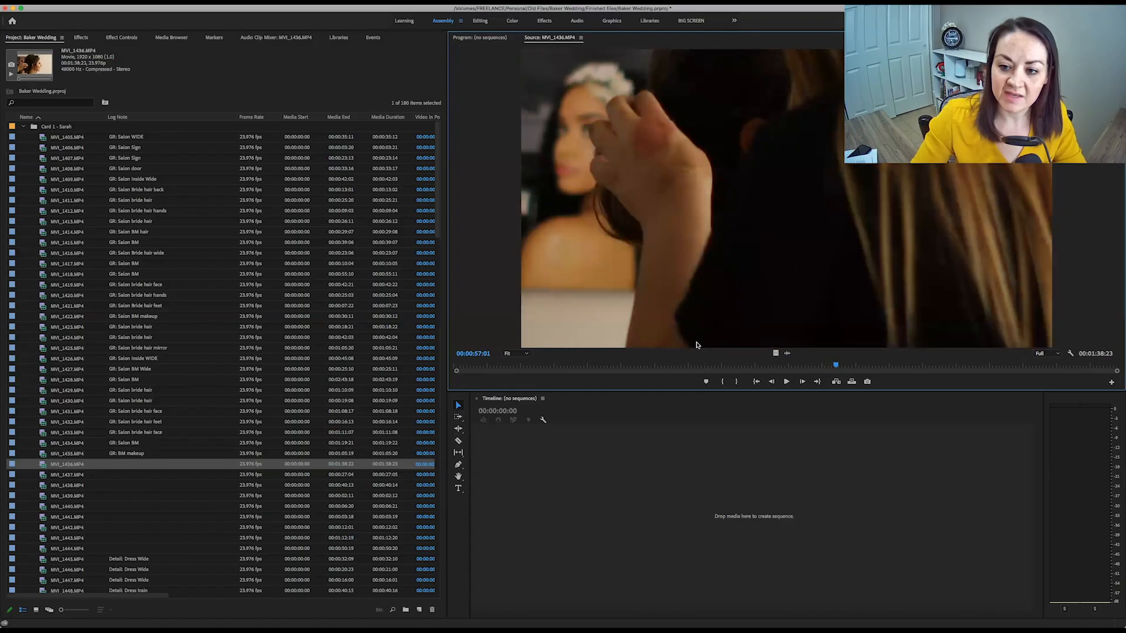
left_click_drag(701, 370, 1056, 367)
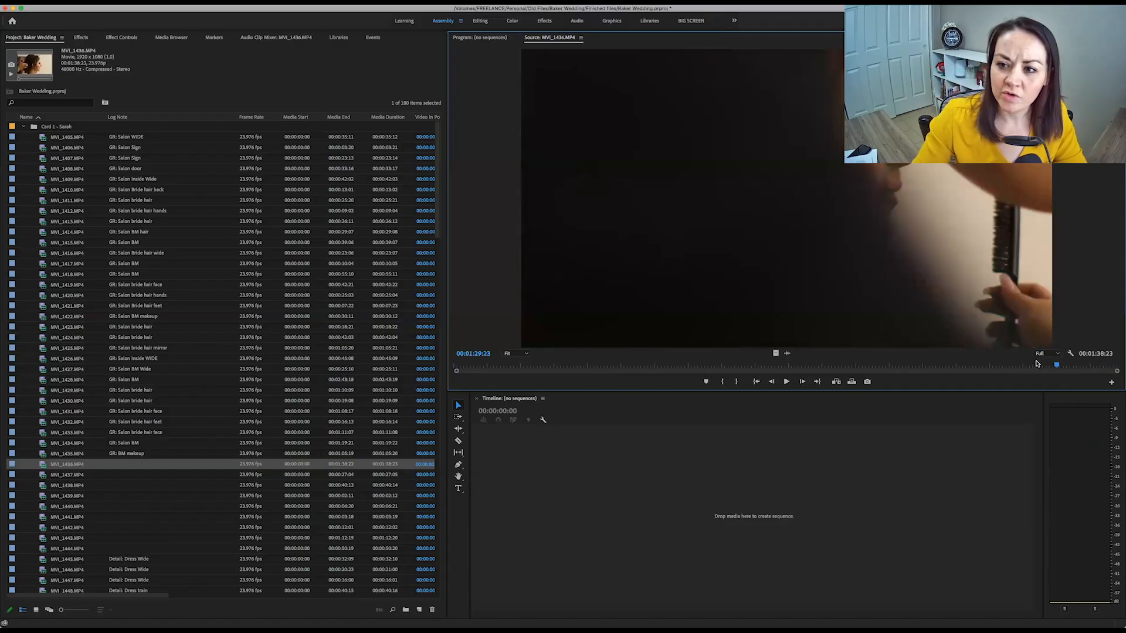
left_click(123, 464)
type("GR: Salon bride hair")
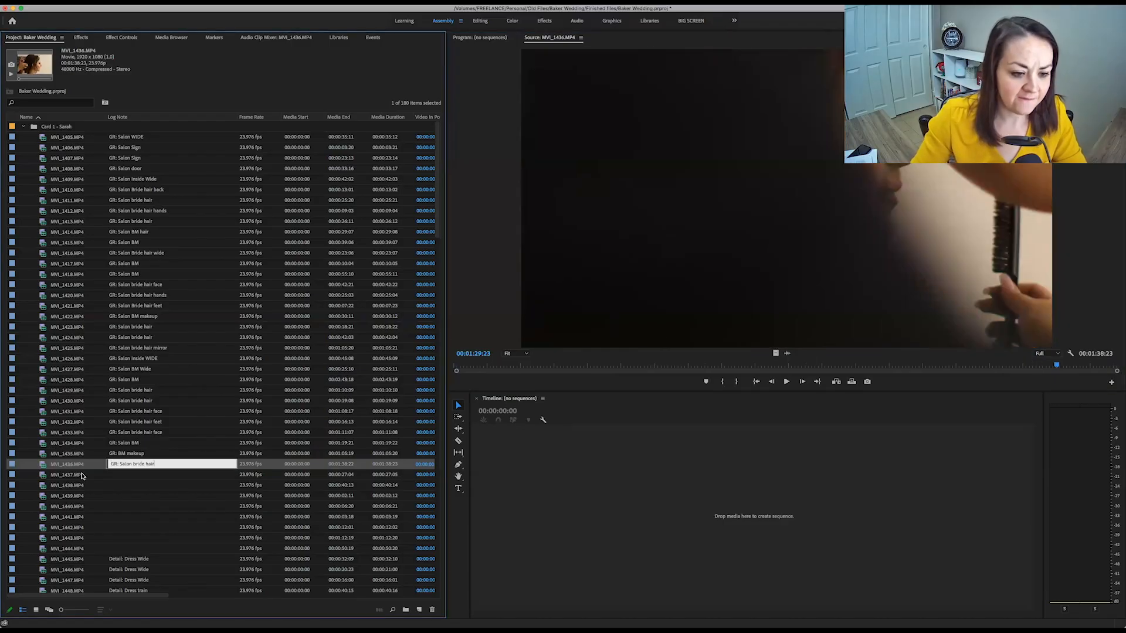
- Scrub through MVI_1437.MP4 in the source monitor and set its log note to "GR: BM"
double_click(44, 478)
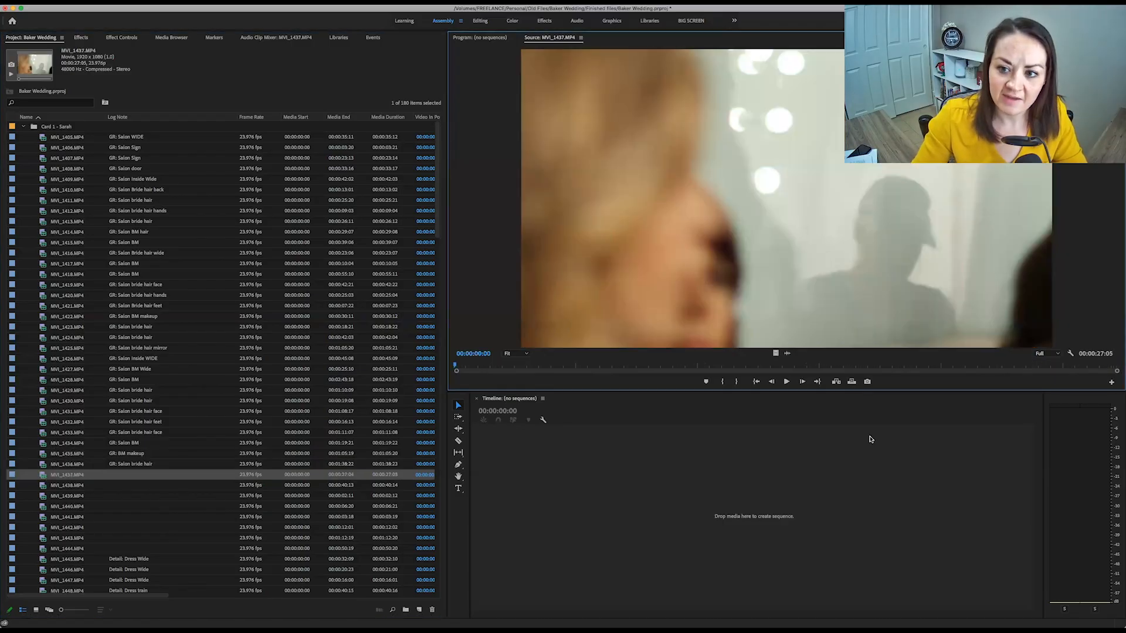
left_click_drag(620, 367, 822, 368)
left_click(124, 475)
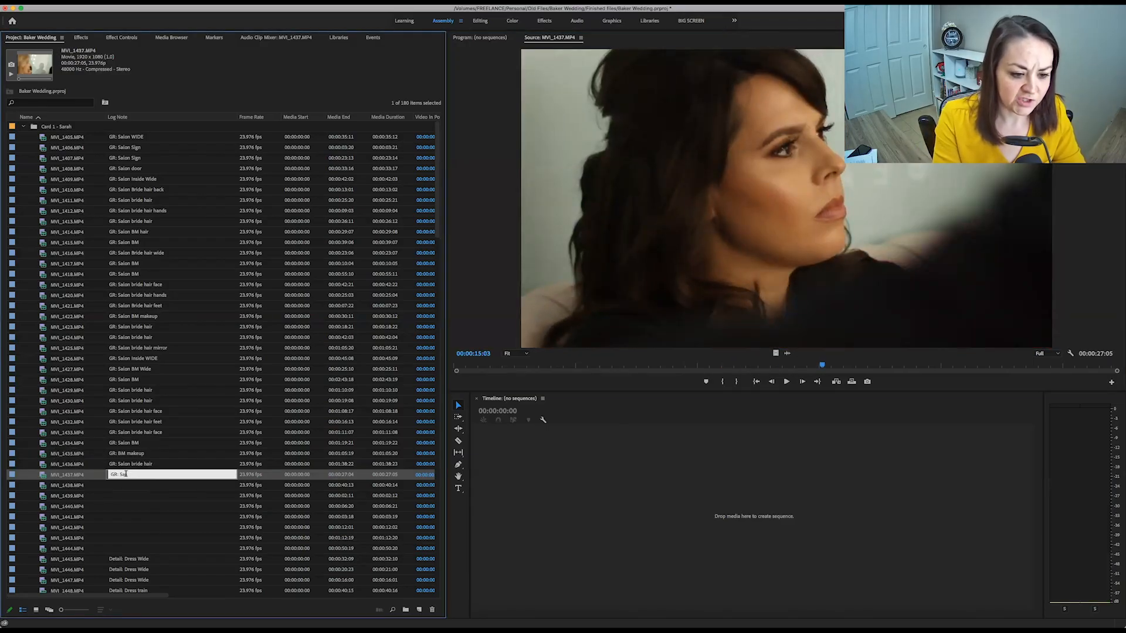
type("GR: BM")
key("Tab")
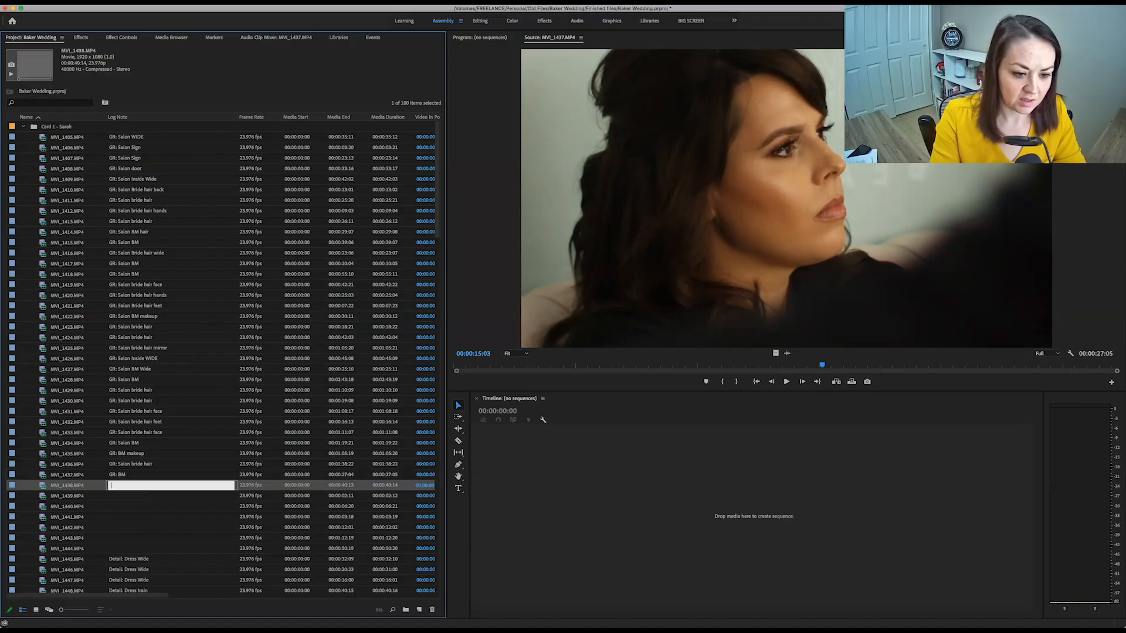
- Play MVI_1438.MP4, set its log note to "GR: Salon bride hair" and scrub through the rest of the clip
double_click(42, 486)
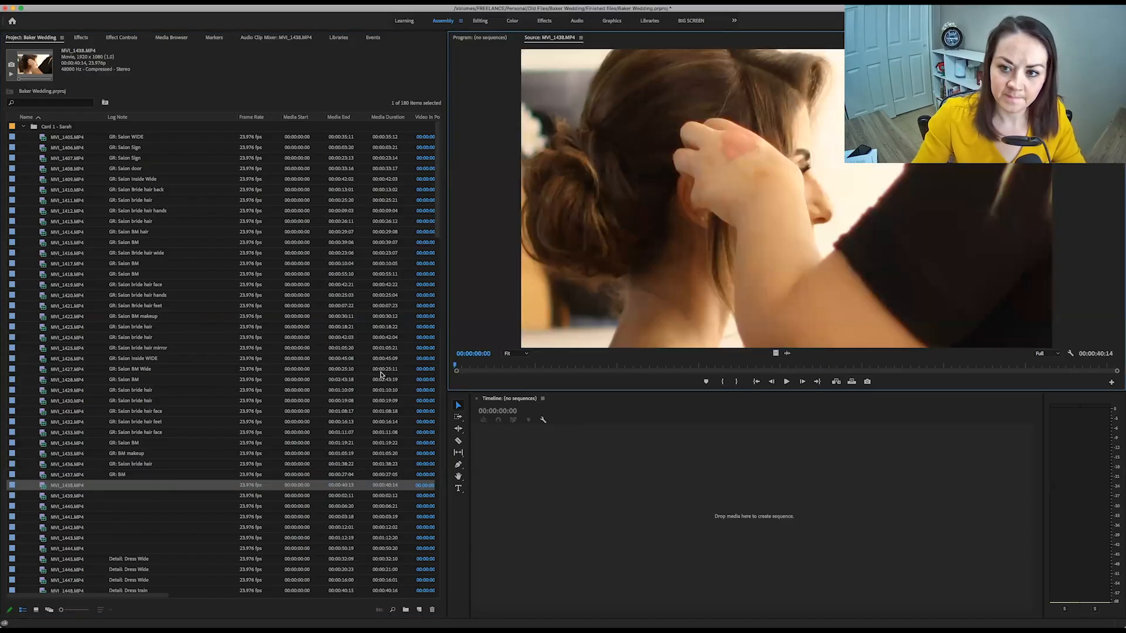
key("space")
left_click(141, 486)
type("GR: Salon bride hair")
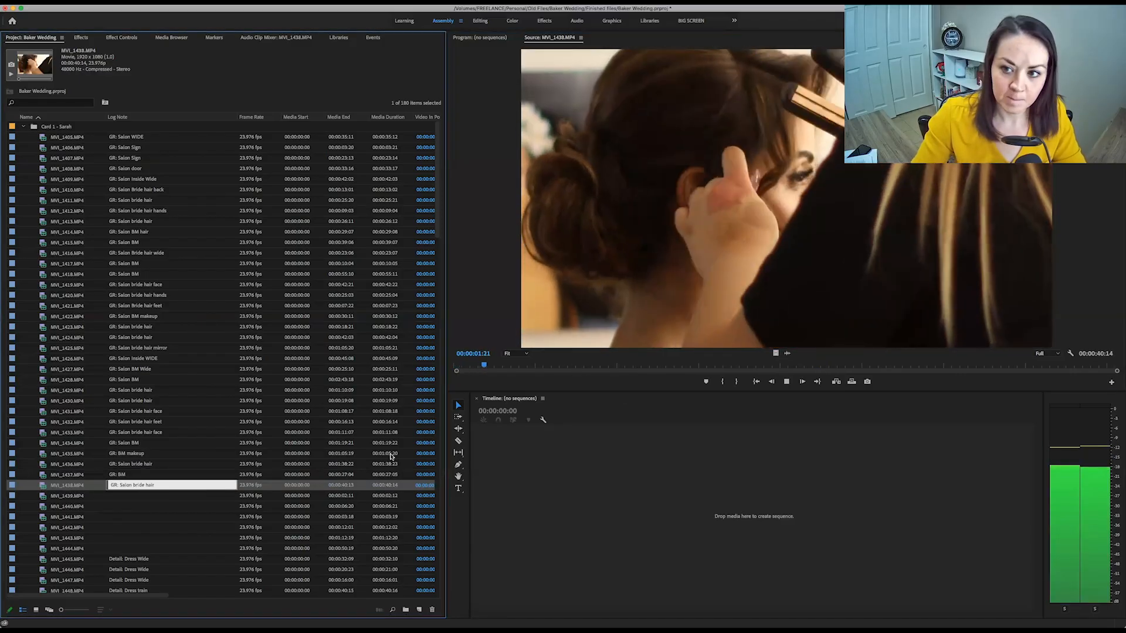
left_click_drag(606, 363, 975, 360)
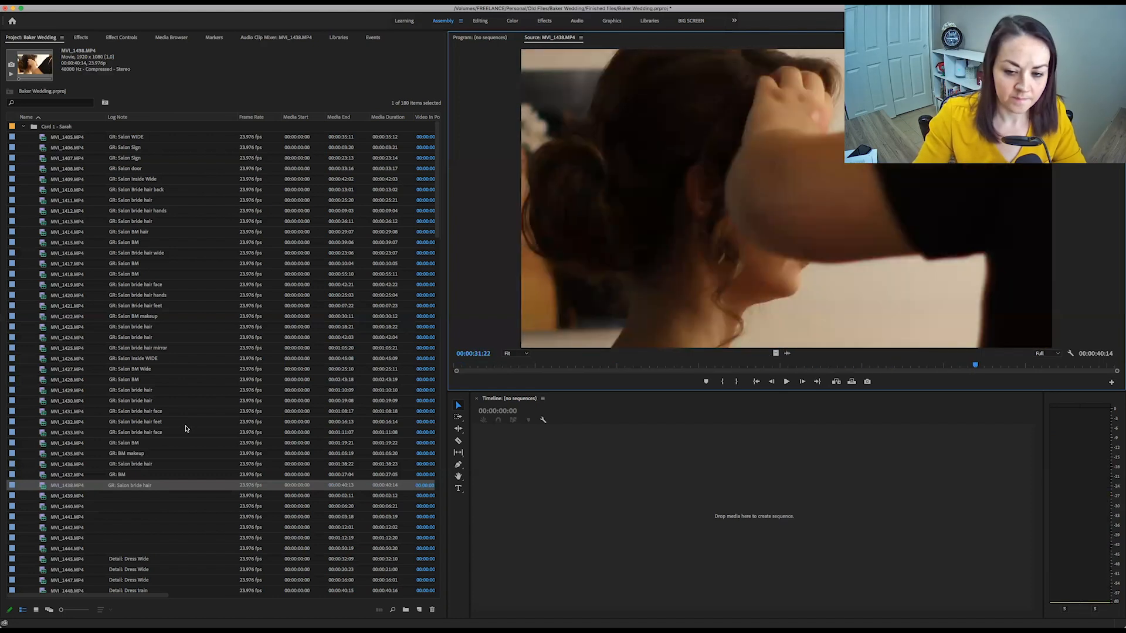
- Review MVI_1439.MP4 and MVI_1440.MP4, and delete clips MVI_1438.MP4 through MVI_1440.MP4 from the project bin
double_click(47, 498)
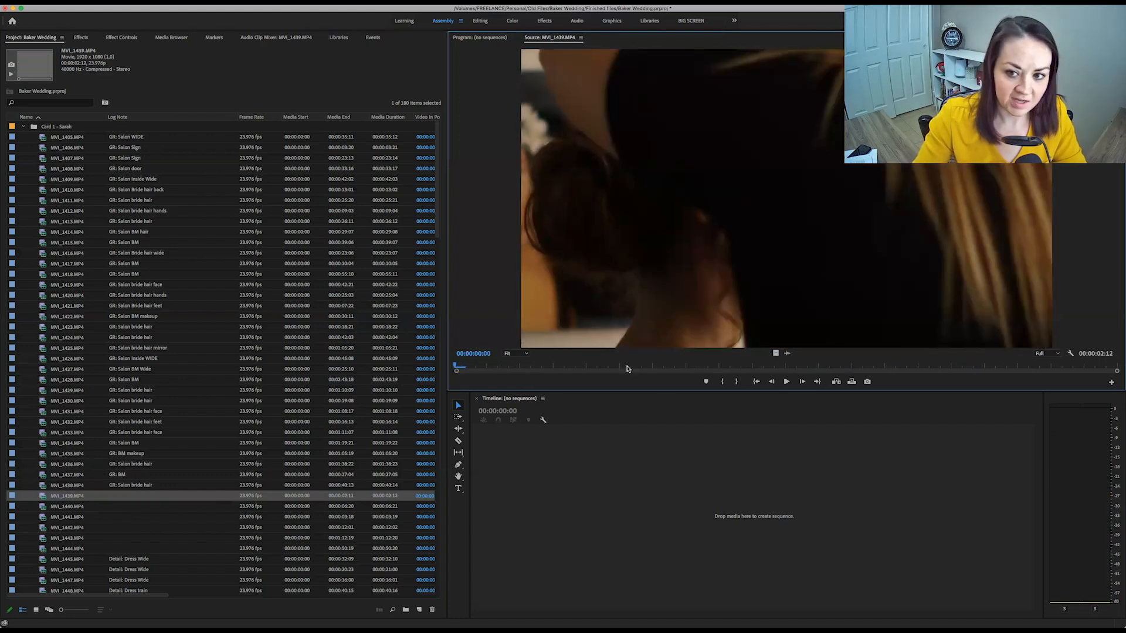
key("space")
left_click_drag(797, 362, 1022, 362)
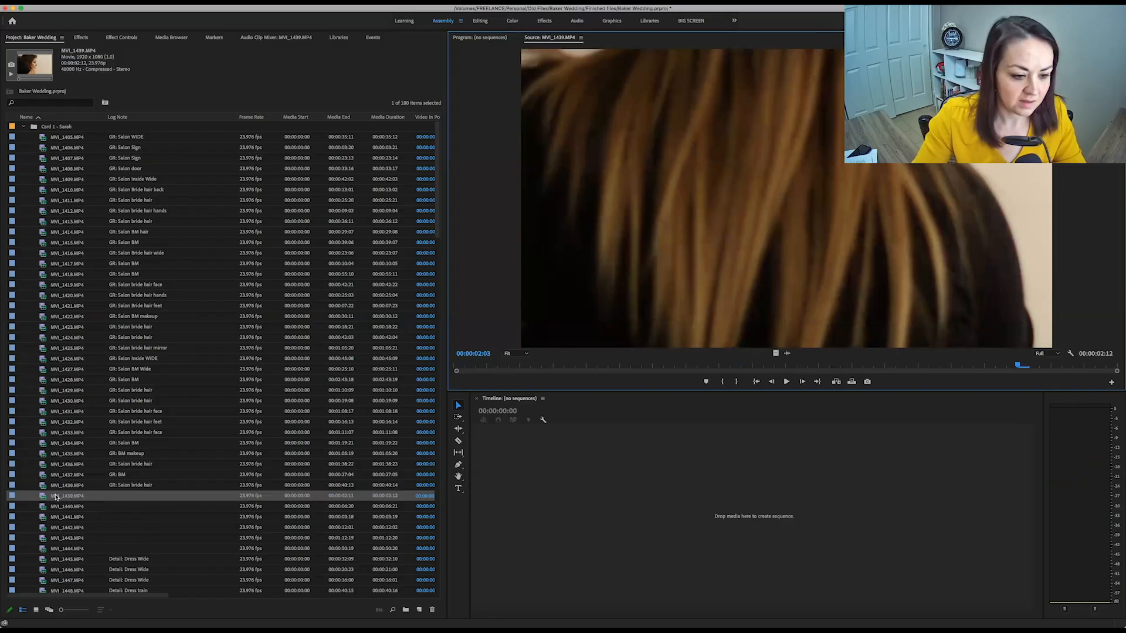
double_click(42, 507)
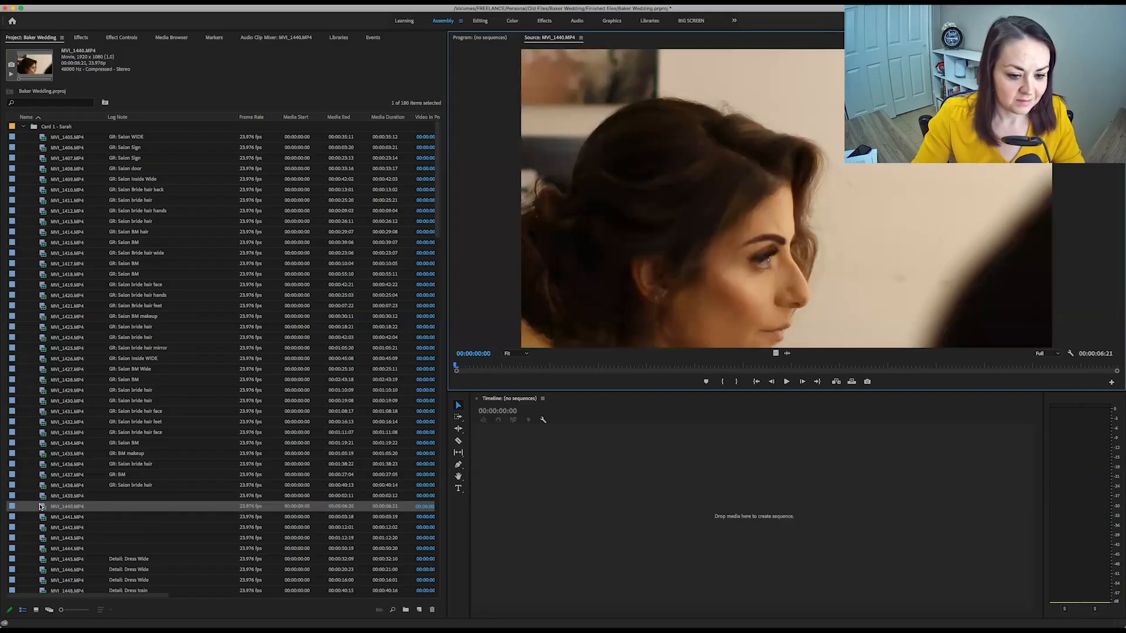
left_click_drag(482, 364, 961, 364)
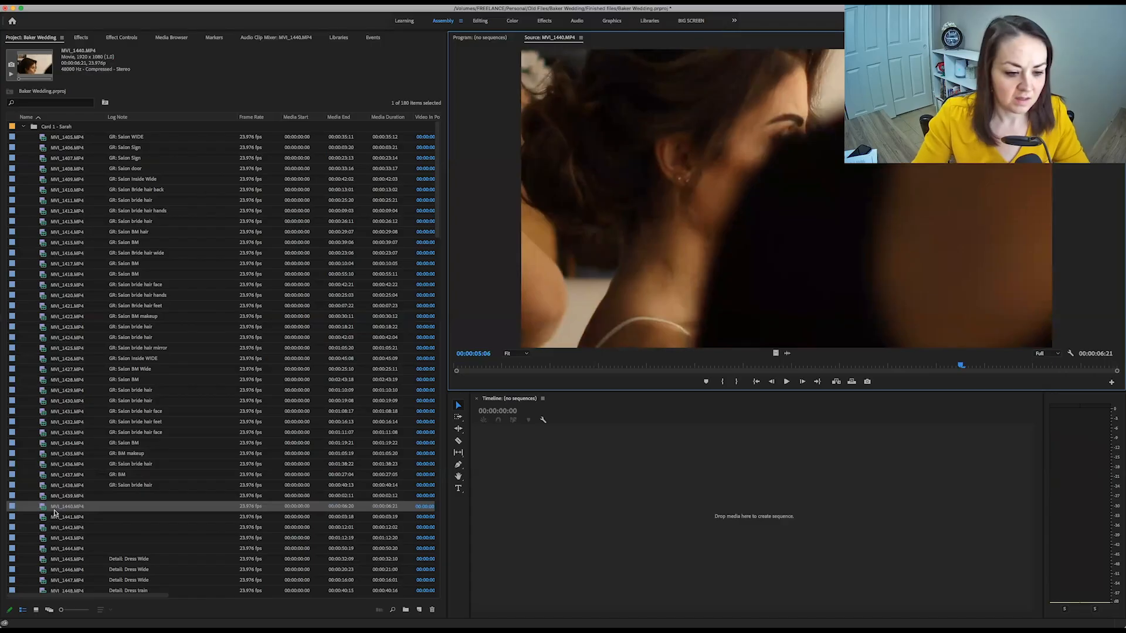
left_click(41, 486, "shift")
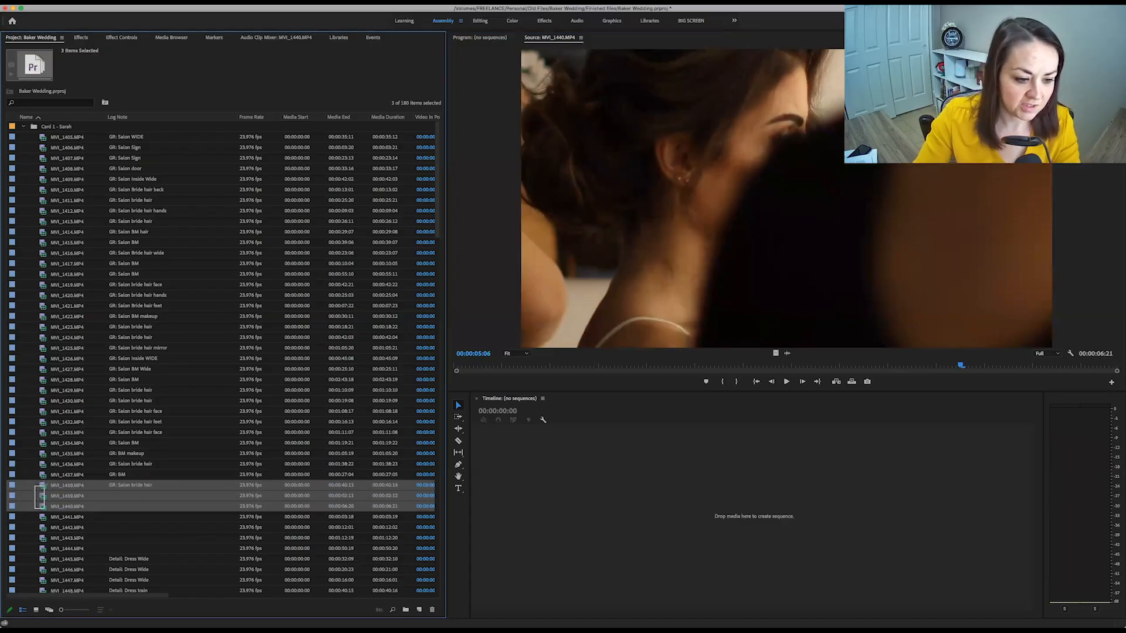
key("Delete")
- Play MVI_1441.MP4 in the source monitor and delete the clip from the project bin
double_click(41, 486)
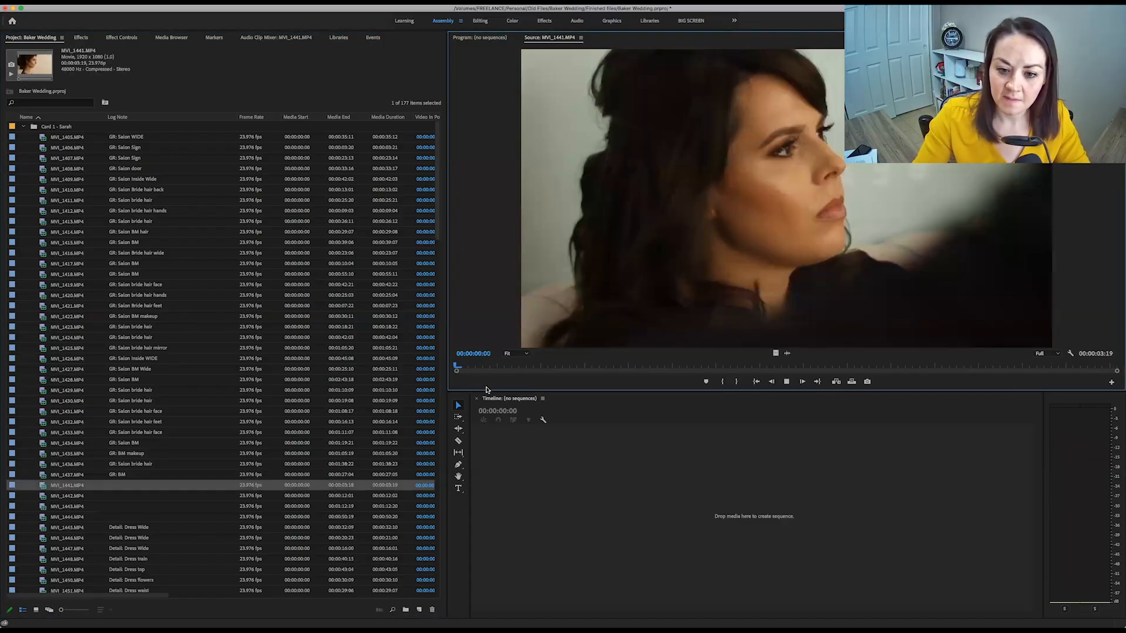
key("space")
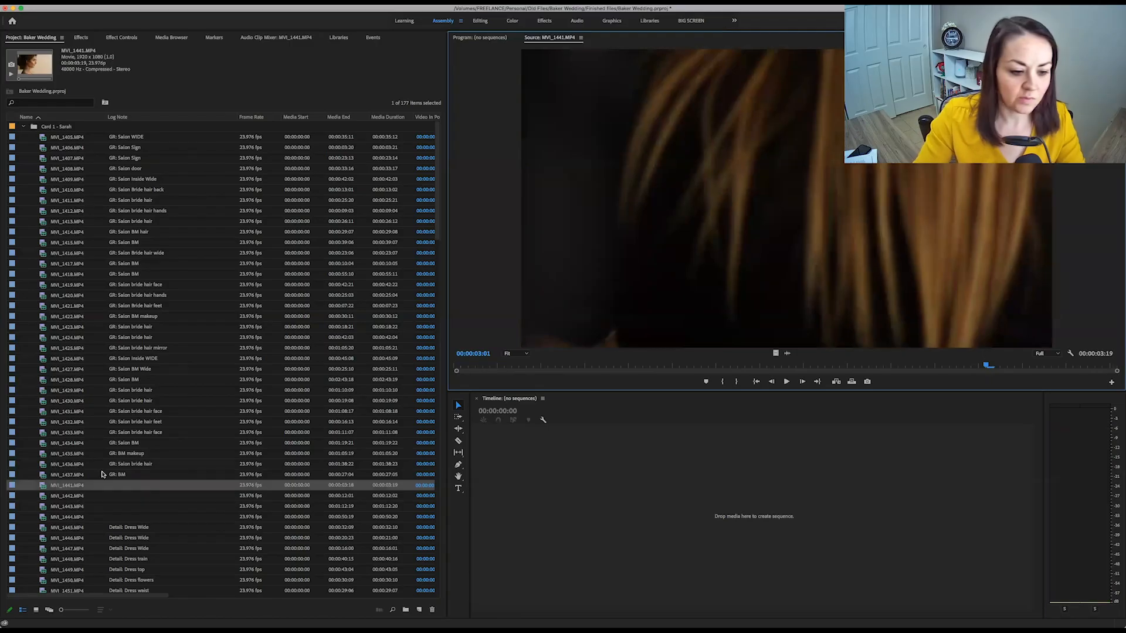
key("Delete")
- Scrub through MVI_1442.MP4 in the source monitor and set its log note to "GR: Salon bride hair mirror"
double_click(41, 485)
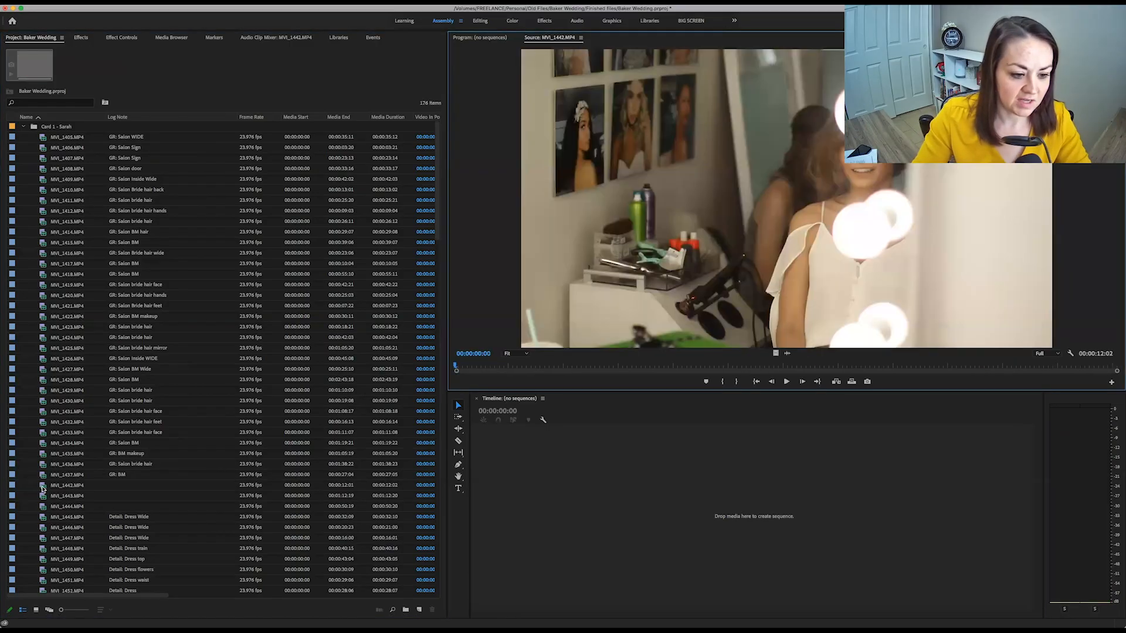
left_click_drag(476, 366, 925, 364)
left_click(121, 485)
type("GR: Salon bride hair")
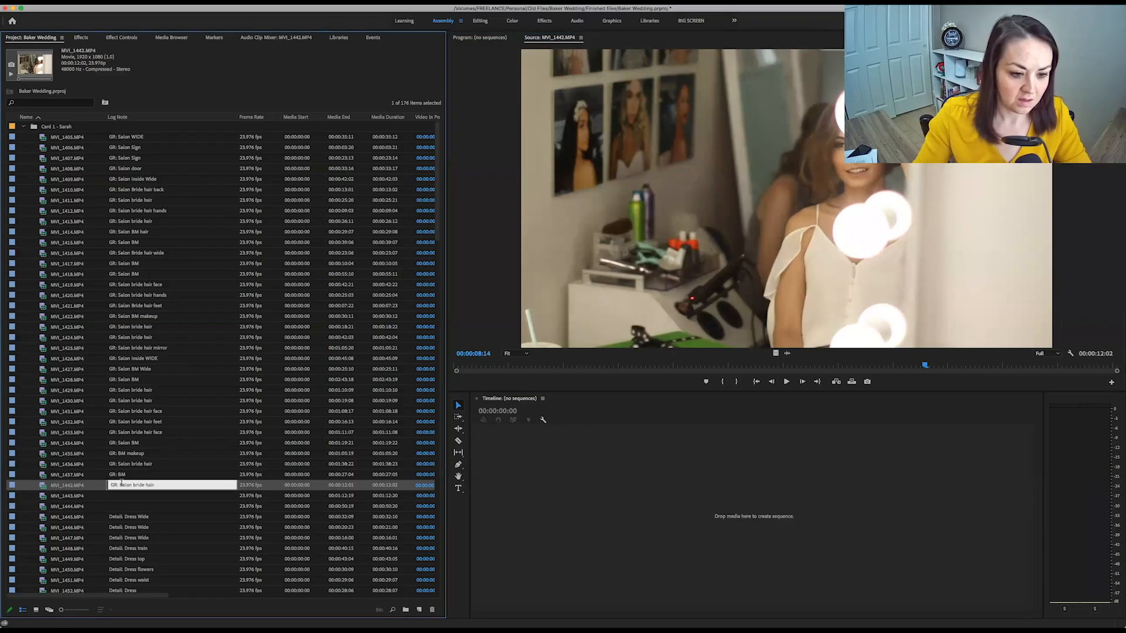
key("Return")
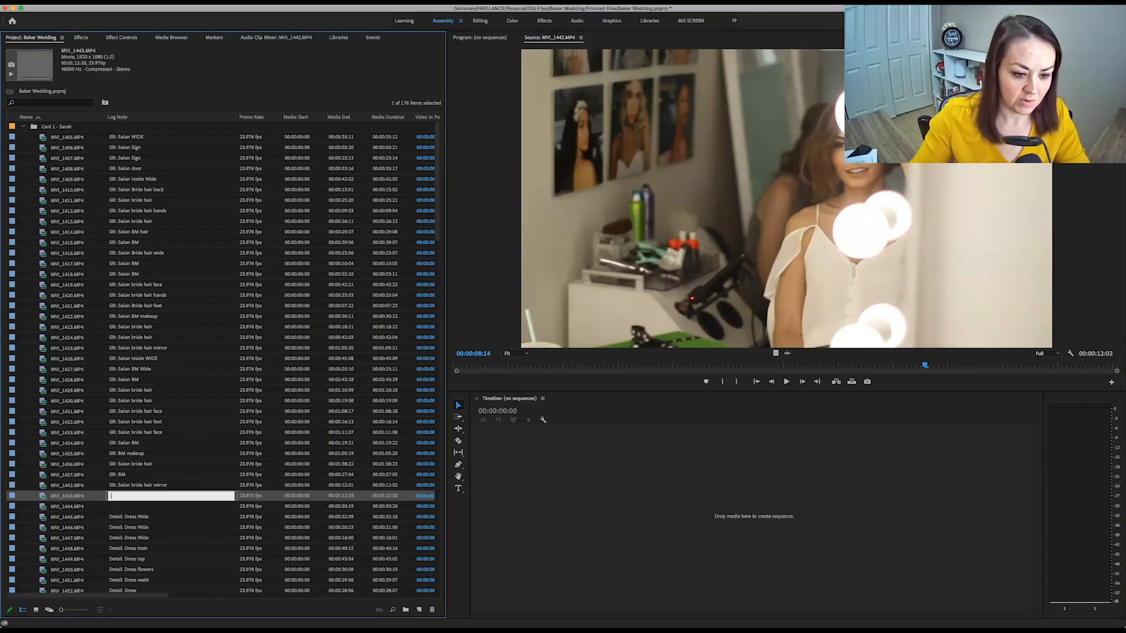
- Play and scrub through MVI_1443.MP4, and set its log note to "GR: Salon bride hair laughing"
double_click(44, 498)
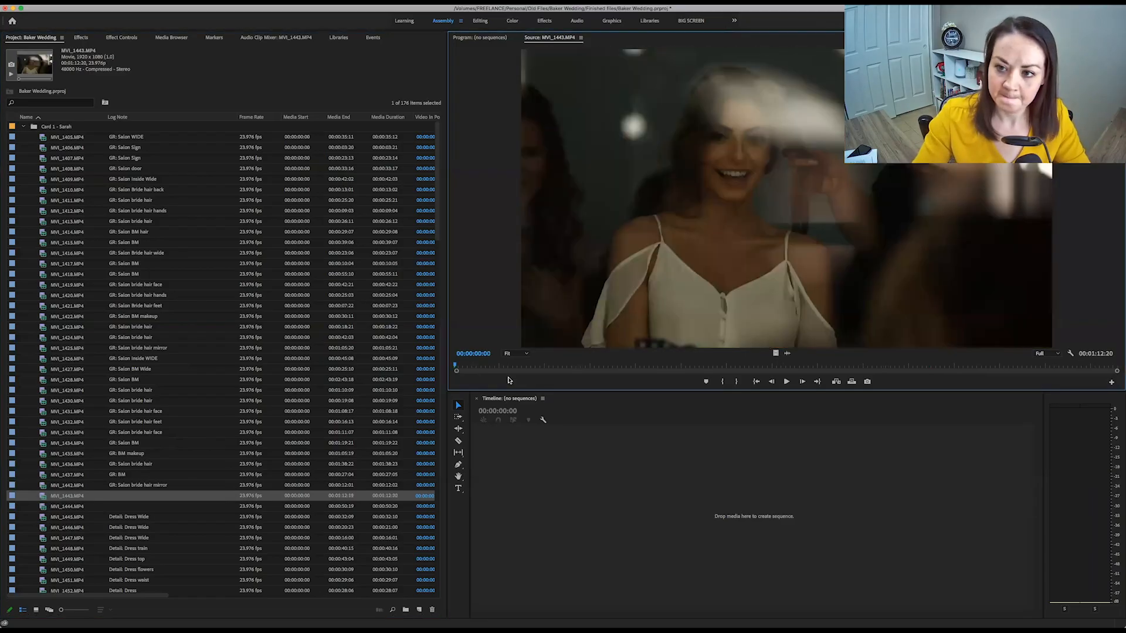
key("space")
left_click_drag(495, 366, 545, 366)
left_click(116, 496)
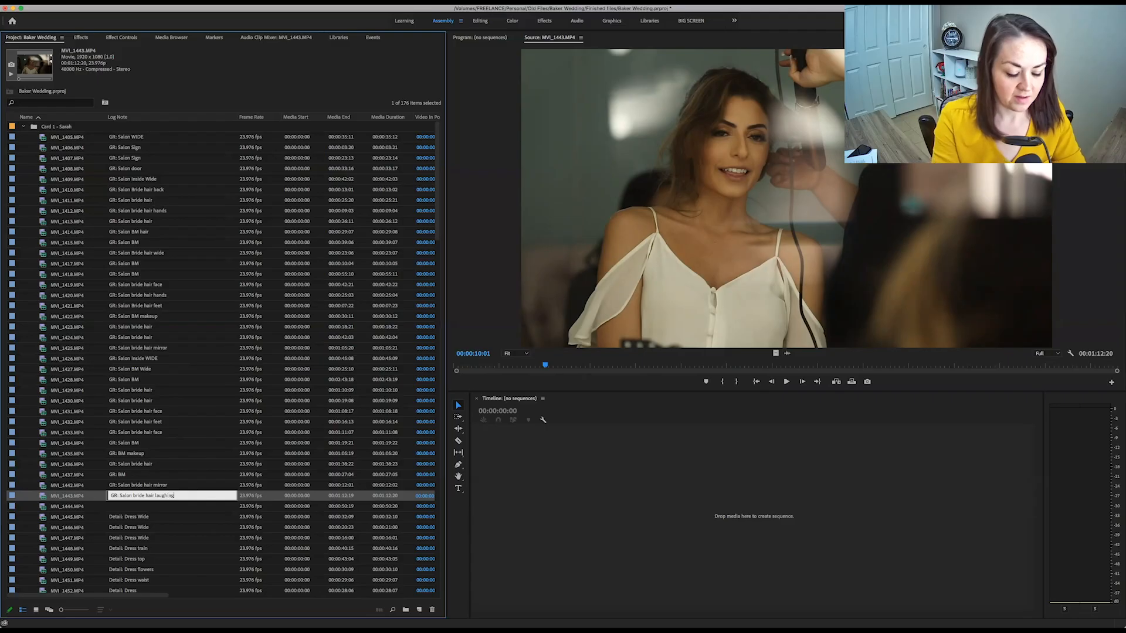
type("laughing")
key("Return")
- Review MVI_1444.MP4 and set the log notes of MVI_1443.MP4 and MVI_1444.MP4 to "GR: Salon bride hair mirror laughing"
double_click(40, 508)
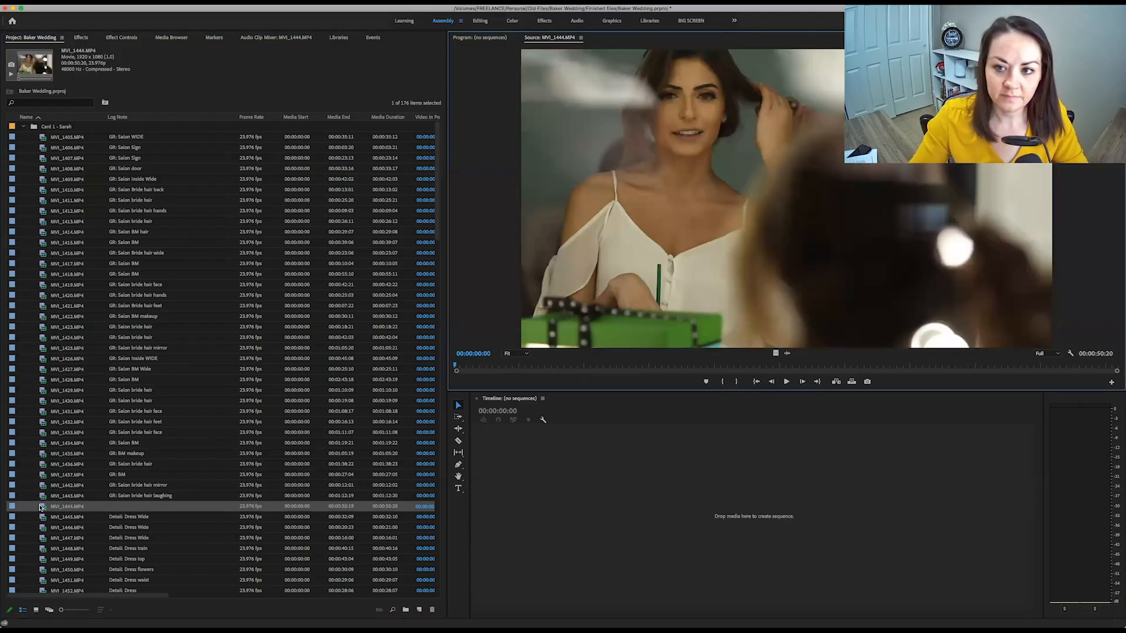
key("space")
left_click_drag(493, 365, 1057, 355)
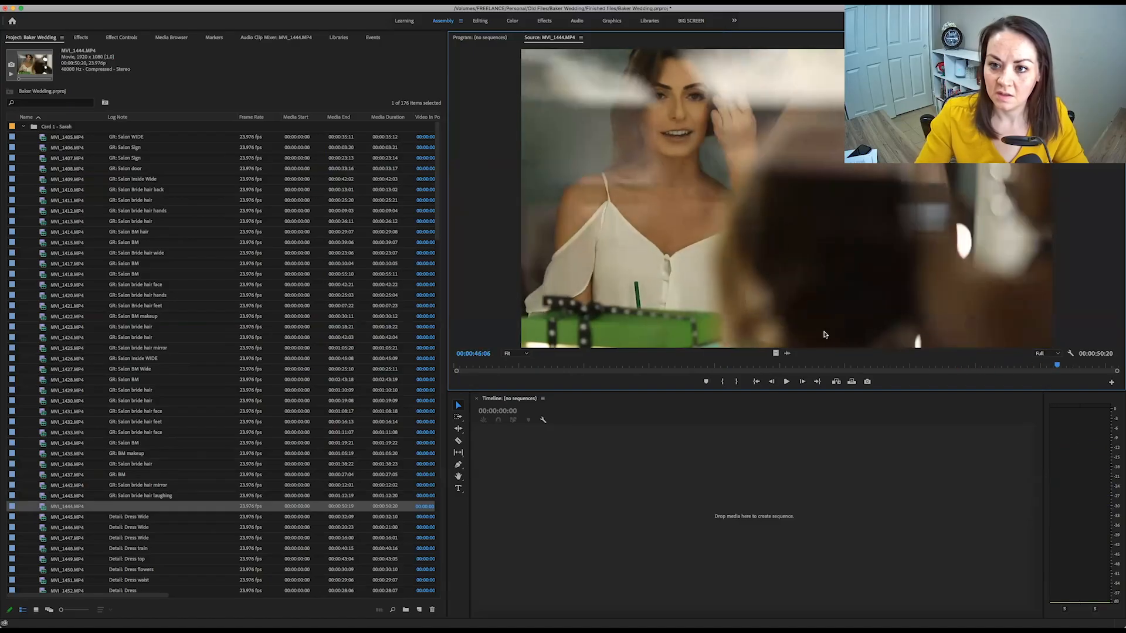
left_click(154, 496)
left_click(155, 496)
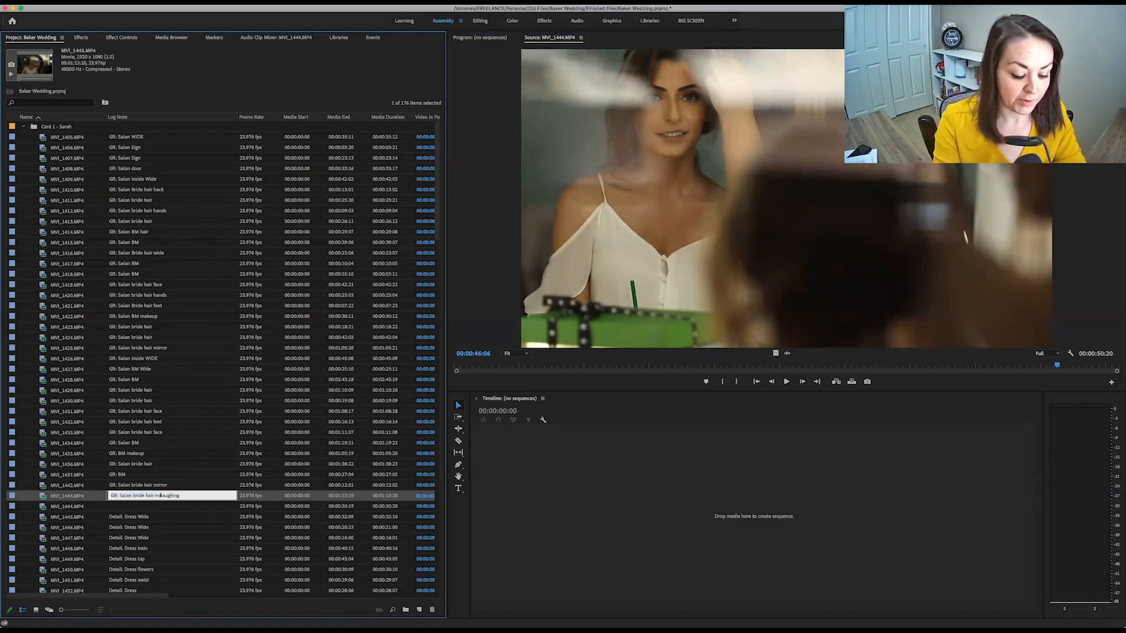
type("mirror")
key("Return")
type("GR: Salon bride hair mirror laughing")
key("Return")
- Open MVI_1457.MP4 in the source monitor and set its log note to "Detail: Bride shoes"
scroll(161, 496, "down", 6)
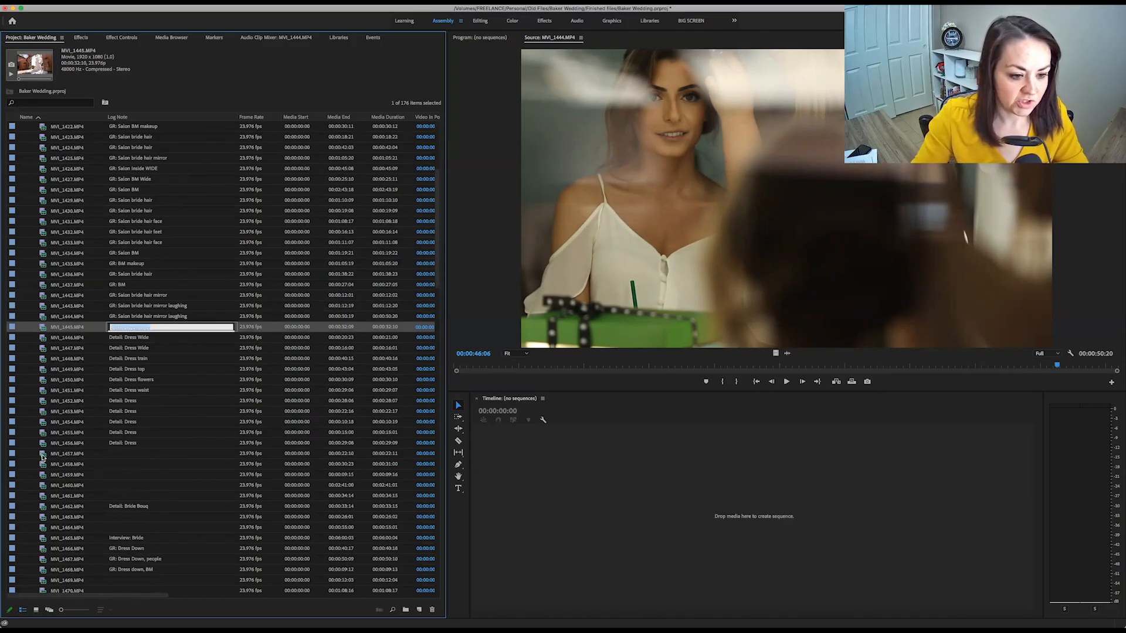
double_click(51, 455)
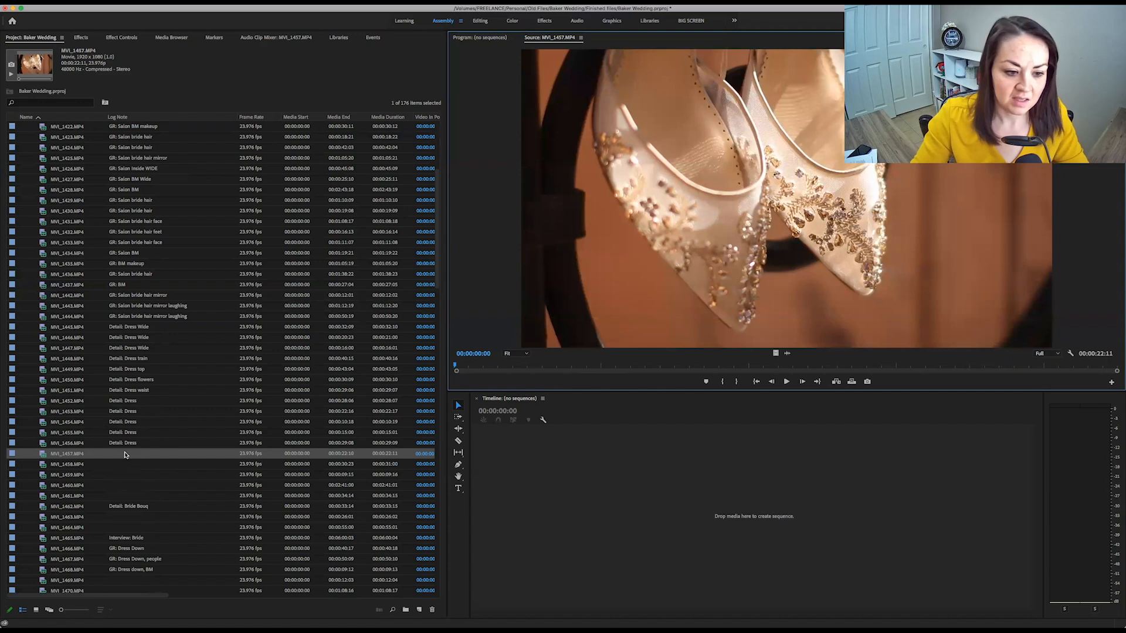
left_click(124, 454)
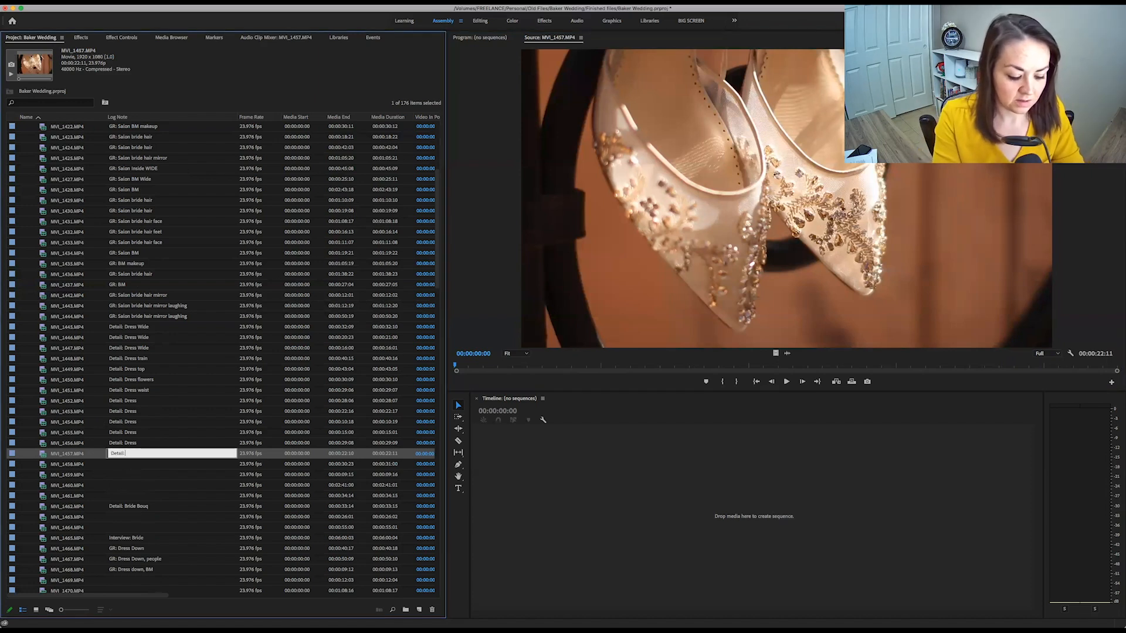
type("Detail: Bride sh")
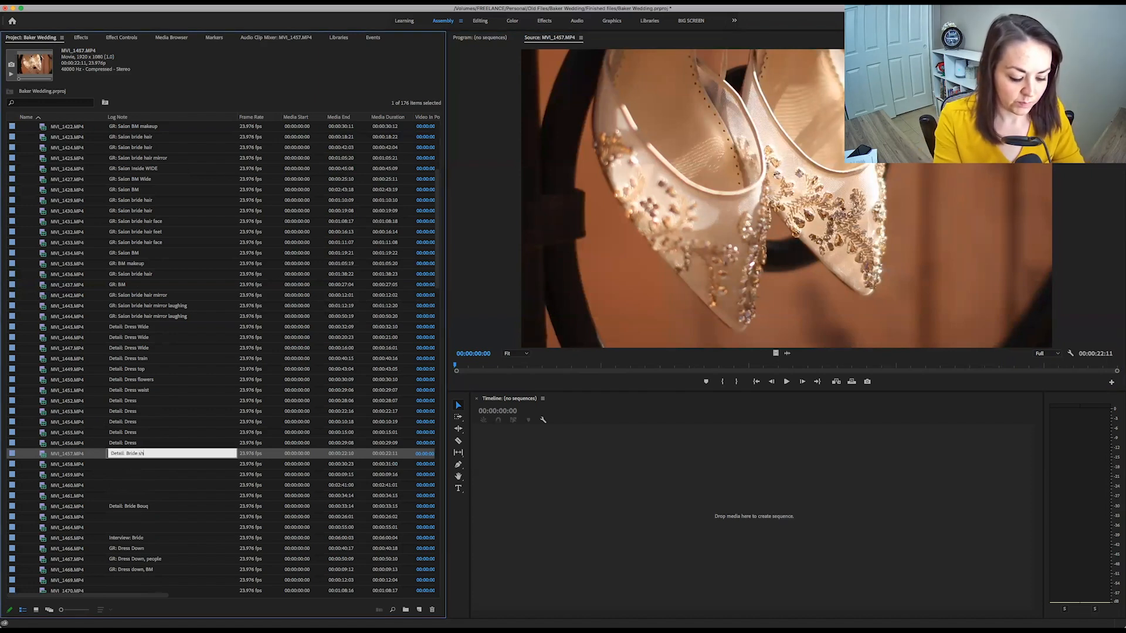
type("oes")
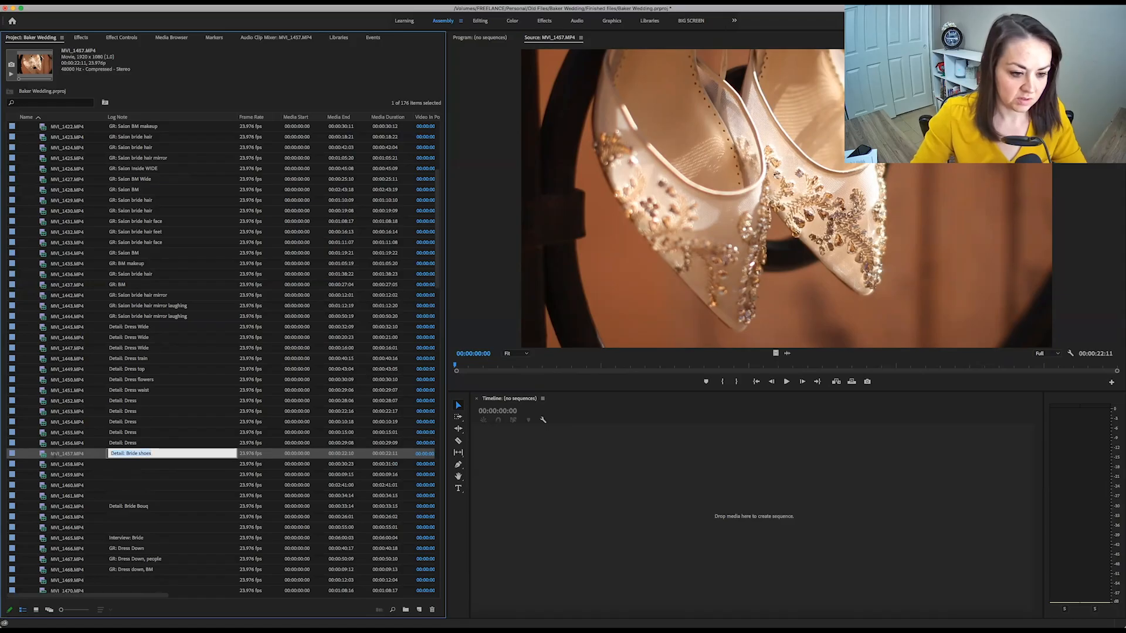
- Play MVI_1458.MP4, check the following clips, and set the log notes of MVI_1458.MP4 and MVI_1459.MP4 to "Detail: Bride shoes"
left_click(43, 465)
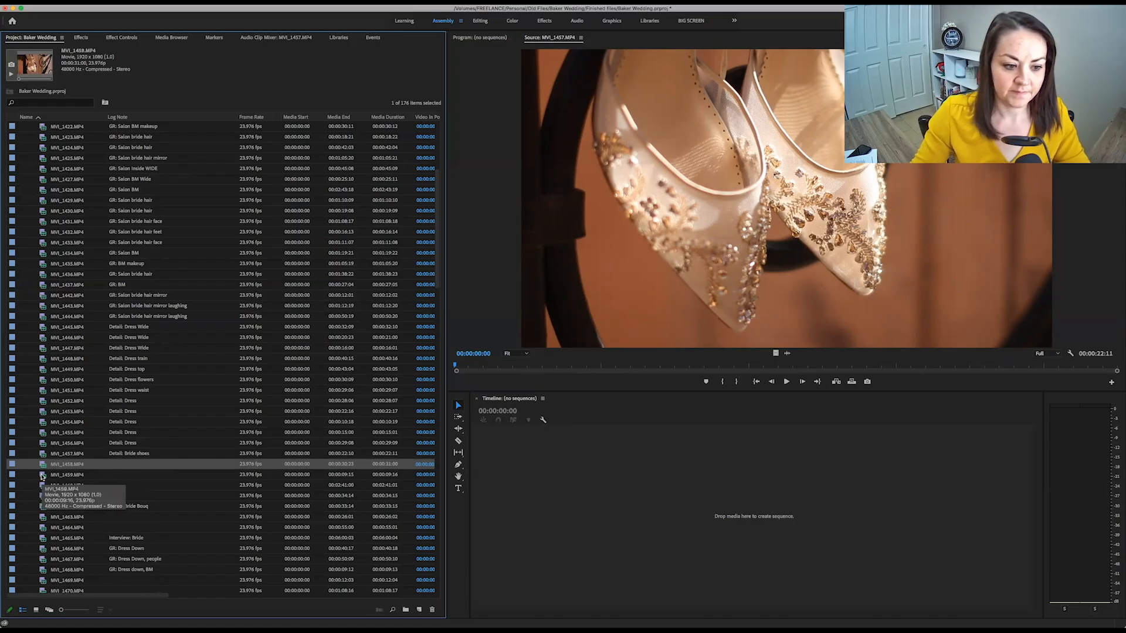
double_click(42, 467)
key("space")
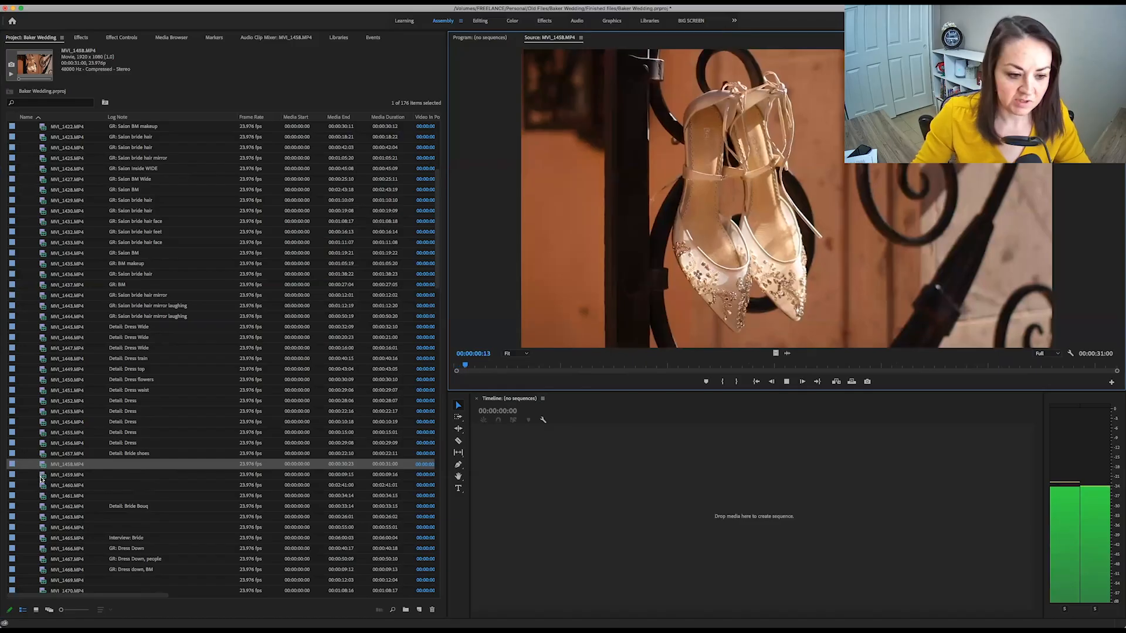
double_click(41, 486)
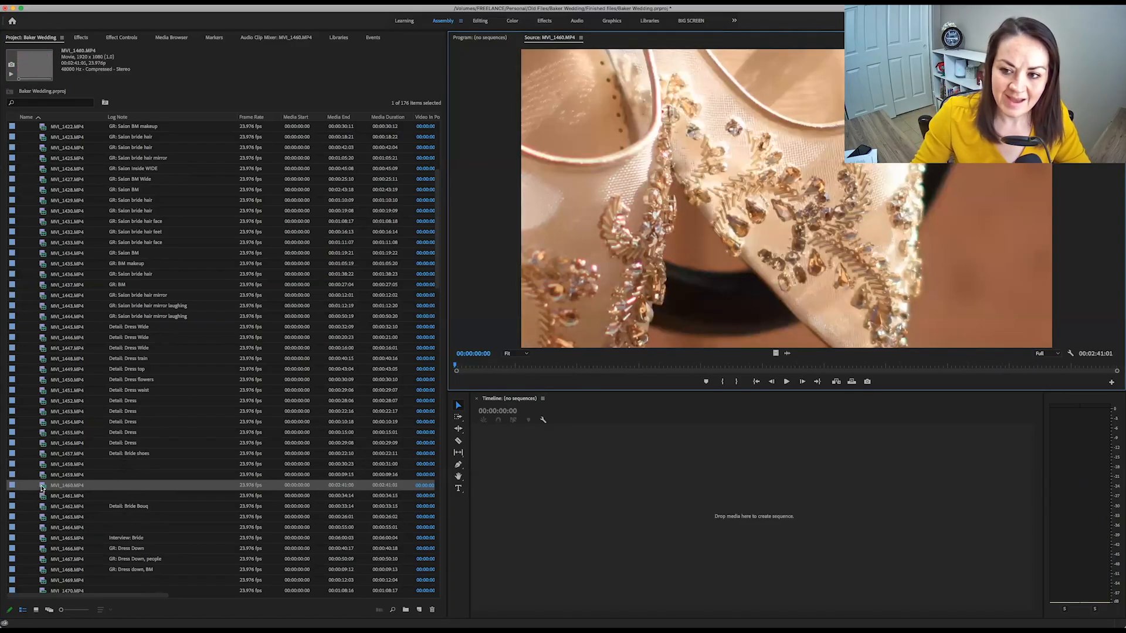
left_click(124, 462)
type("Detail: Bride shoes")
key("Return")
type("Detail: Bride shoes")
key("Return")
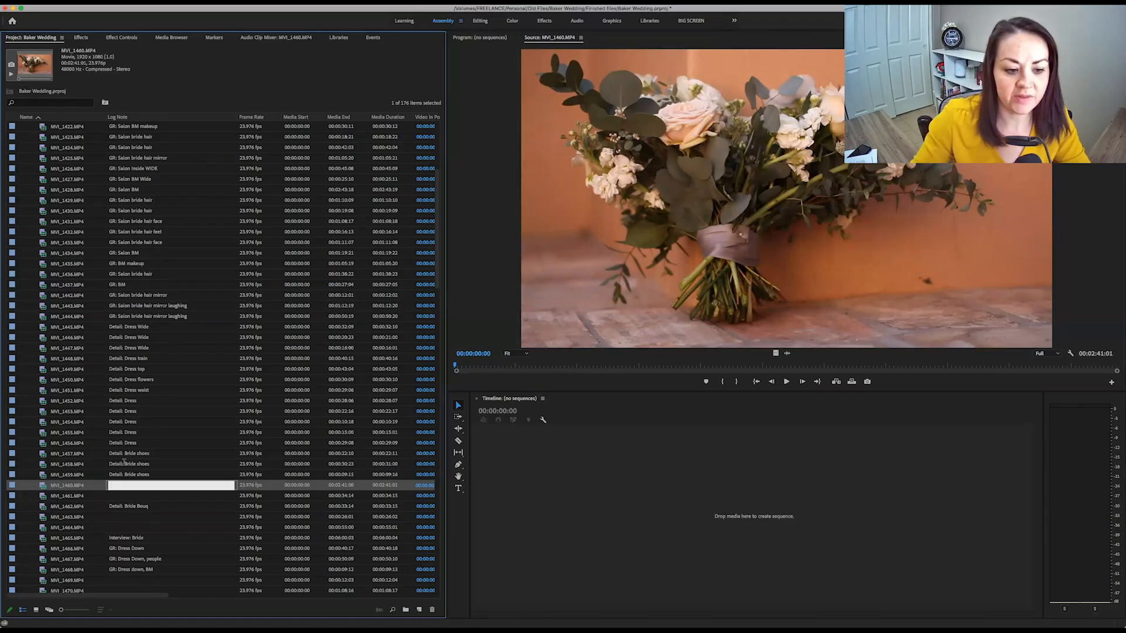
- Open MVI_1460.MP4 and copy the log note "Detail: Bride Bouq" from MVI_1462.MP4 to it
double_click(43, 487)
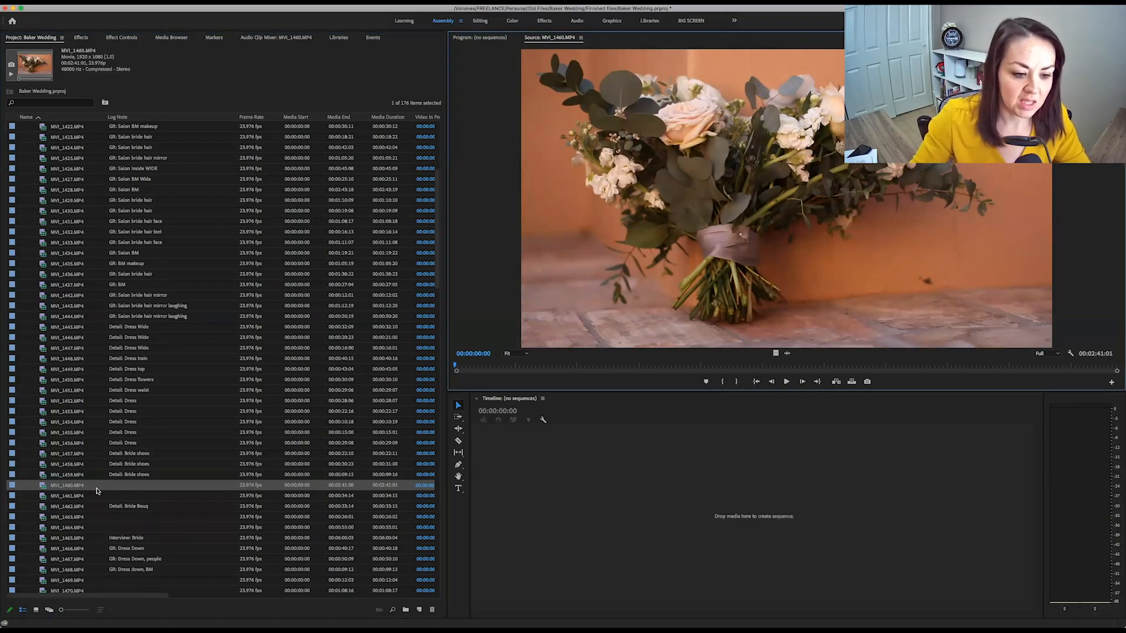
left_click(125, 508)
key("super+c")
left_click(124, 485)
key("super+v")
- Scrub through MVI_1461.MP4 and paste the log note "Detail: Bride Bouq" for it
double_click(44, 497)
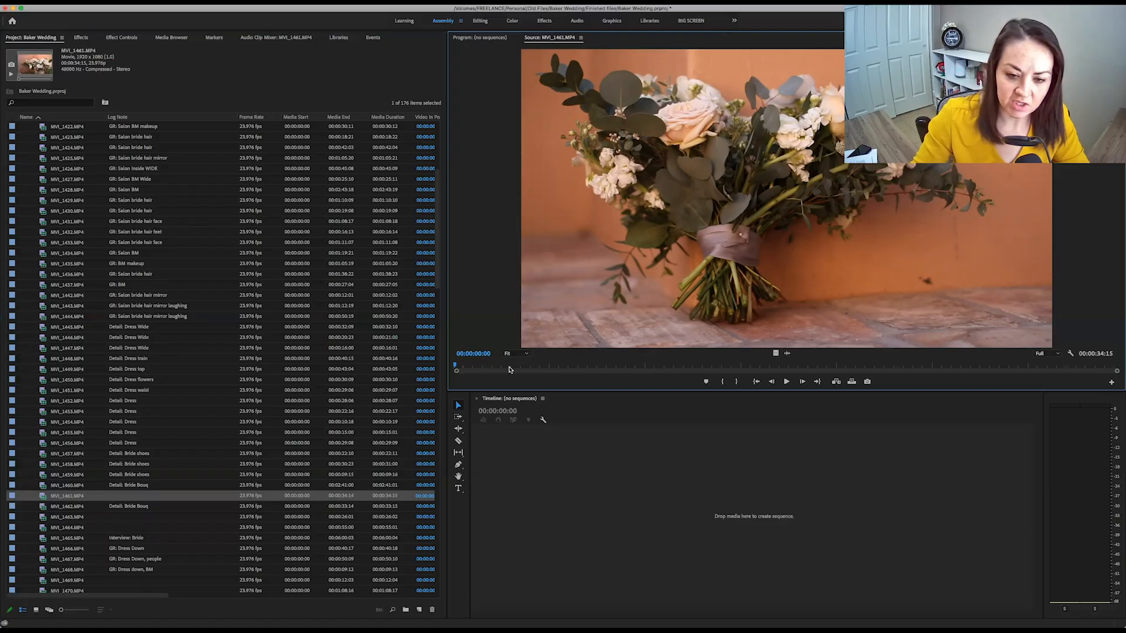
left_click_drag(501, 368, 773, 365)
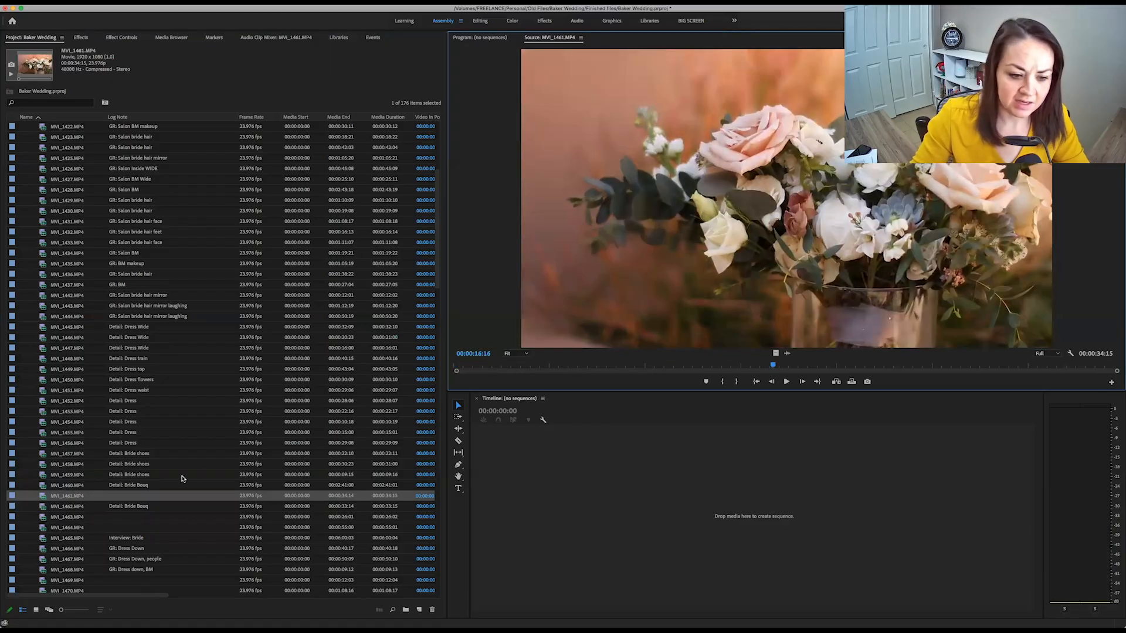
left_click(135, 496)
key("super+v")
- Scrub through MVI_1463.MP4 and paste "Detail: Bride Bouq" as its log note
double_click(44, 520)
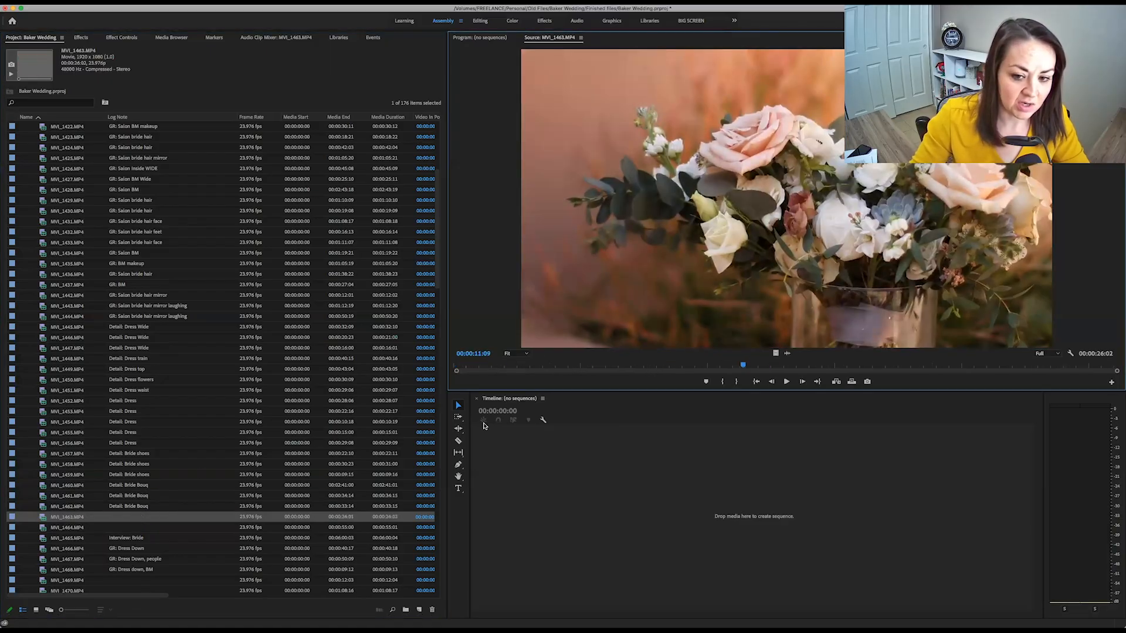
left_click_drag(484, 370, 613, 364)
left_click(685, 364)
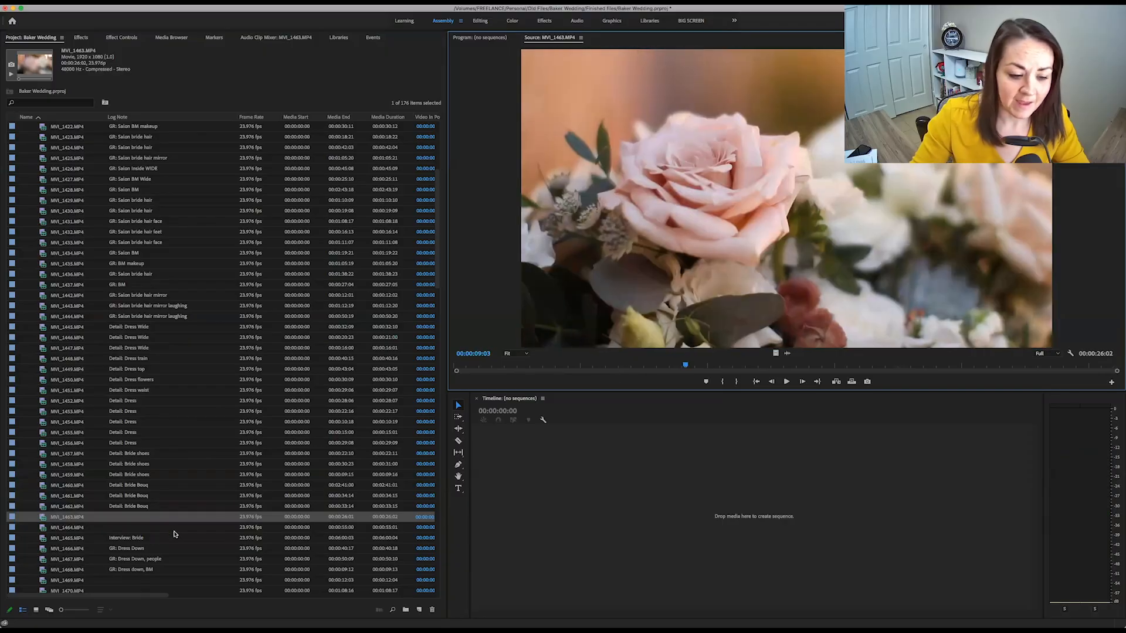
left_click(127, 517)
key("super+v")
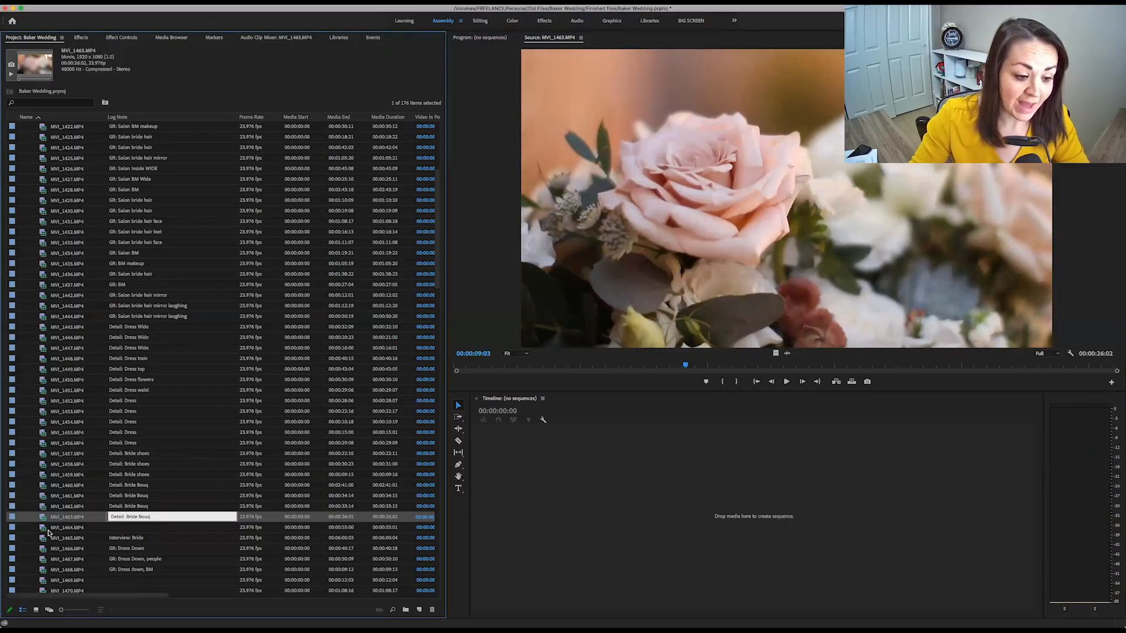
- Play MVI_1464.MP4 briefly and paste "Detail: Bride Bouq" as its log note
double_click(44, 528)
key("space")
key("space")
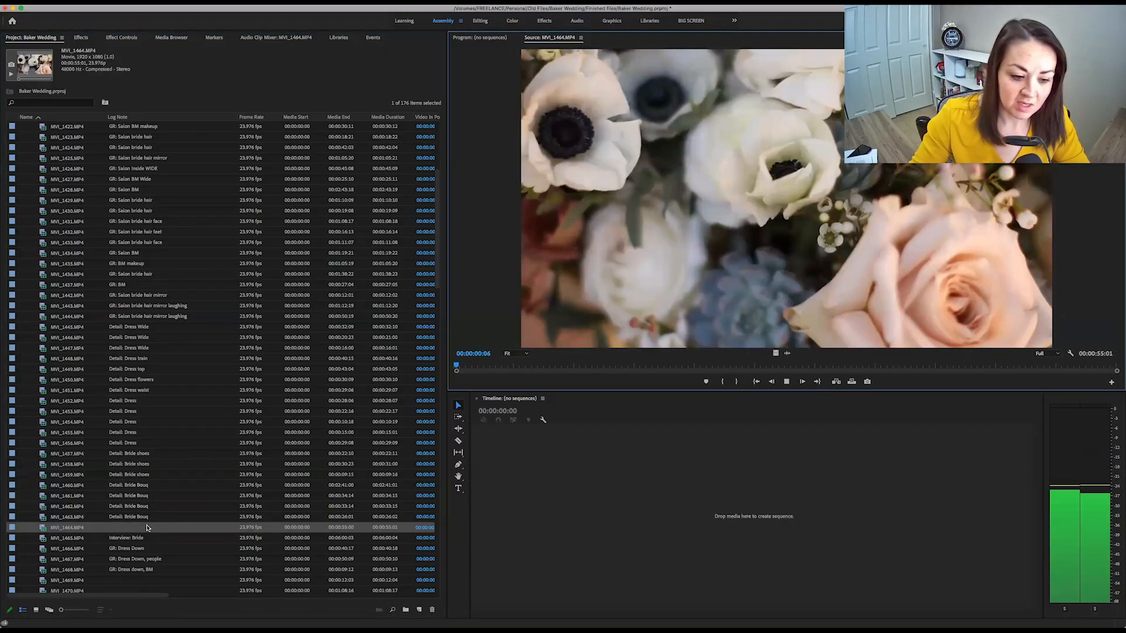
left_click(141, 527)
key("super+v")
- Review MVI_1469.MP4 and MVI_1470.MP4, and log them as "GR: Dress down, BM" and "GR: Bride Dress ON 1" respectively
scroll(145, 527, "down", 5)
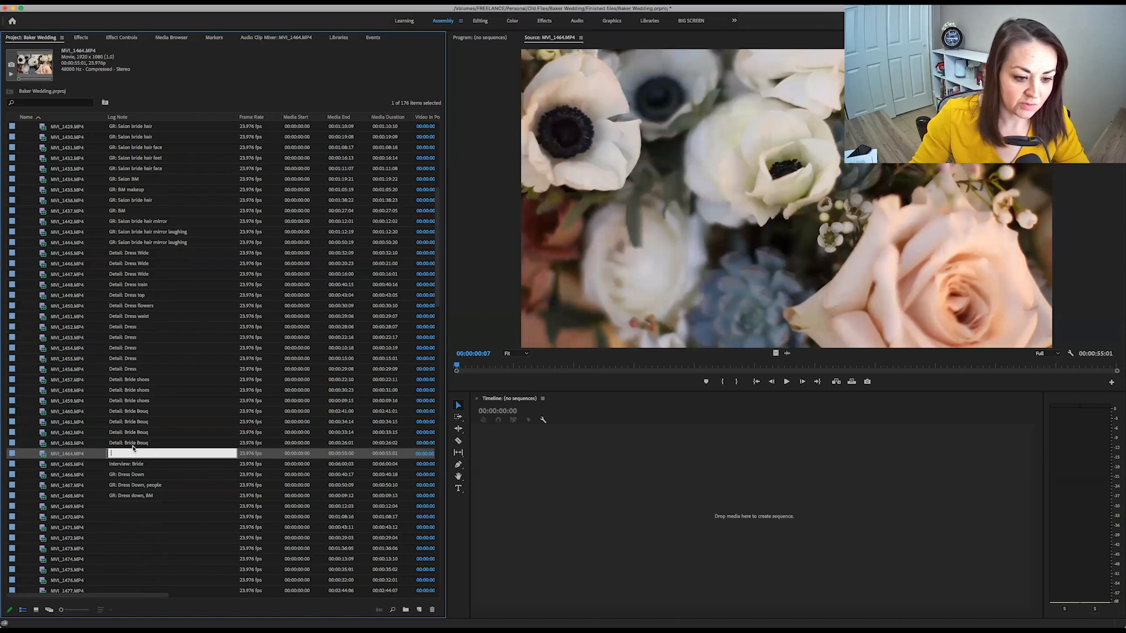
left_click(141, 485)
scroll(141, 485, "down", 5)
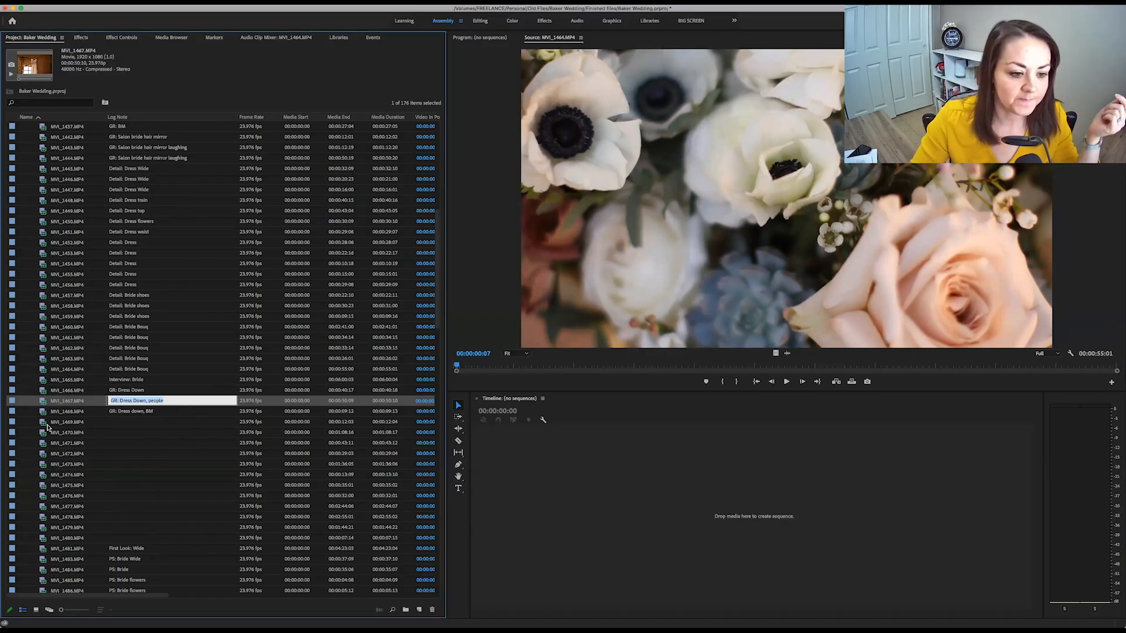
double_click(45, 422)
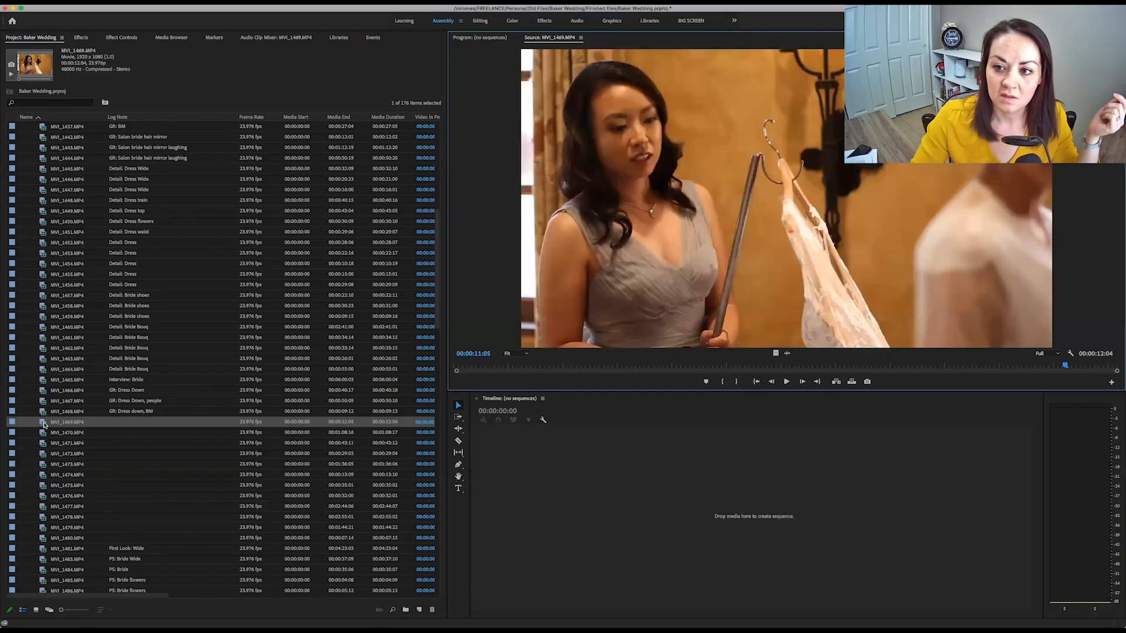
left_click(481, 366)
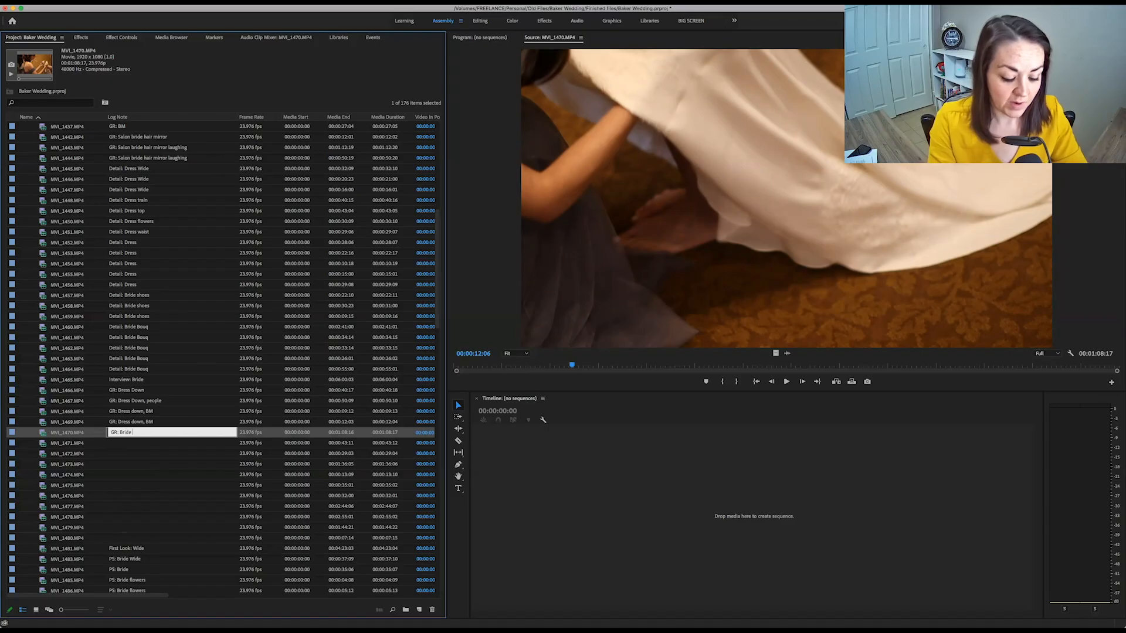
type("1")
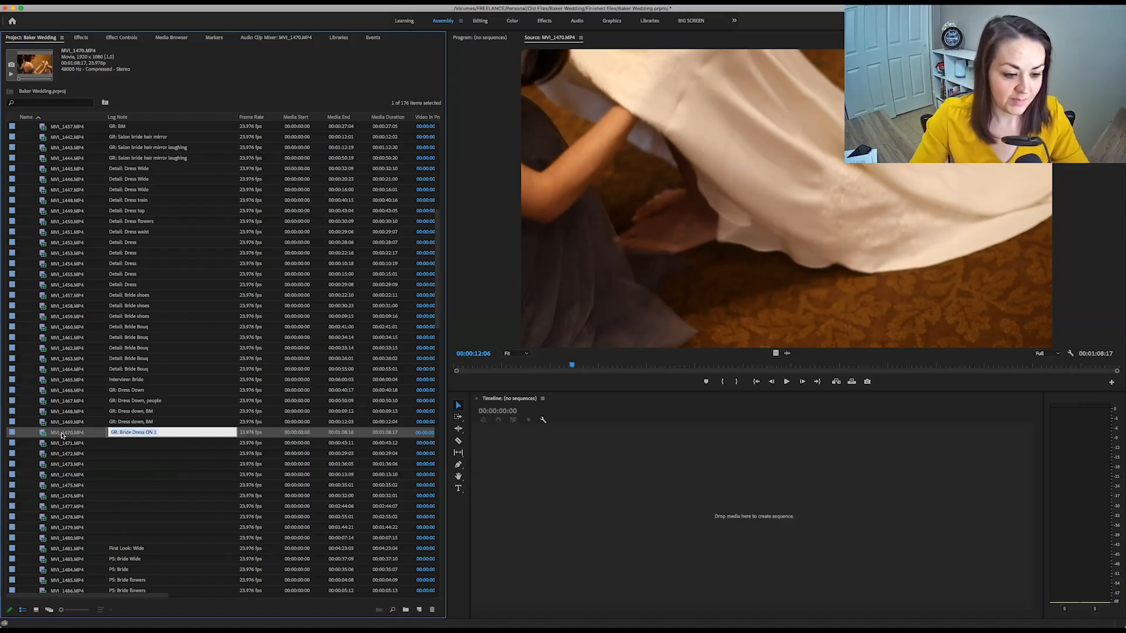
- Scrub through MVI_1471.MP4 and MVI_1472.MP4 in the source monitor to examine the wide bride shots by the doors
left_click(42, 447)
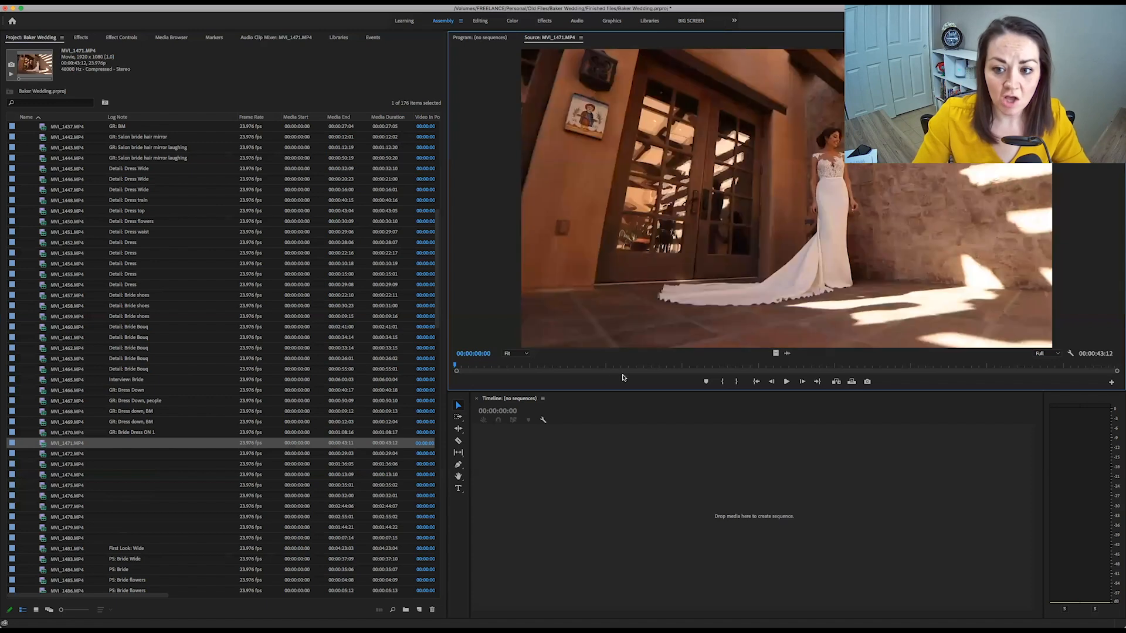
left_click_drag(467, 369, 996, 352)
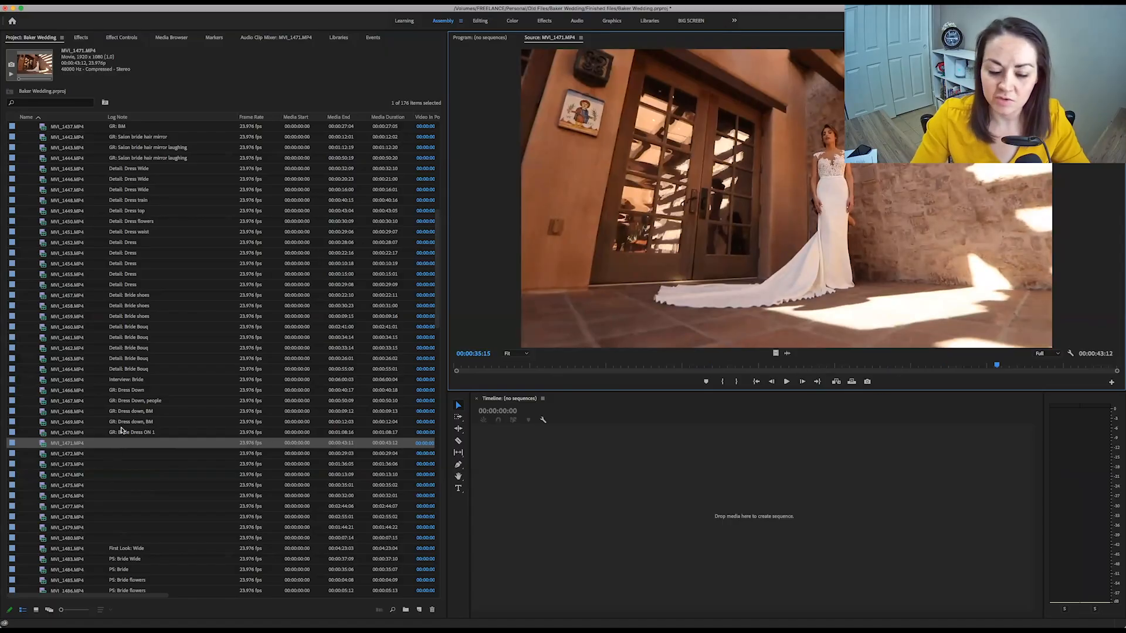
double_click(46, 454)
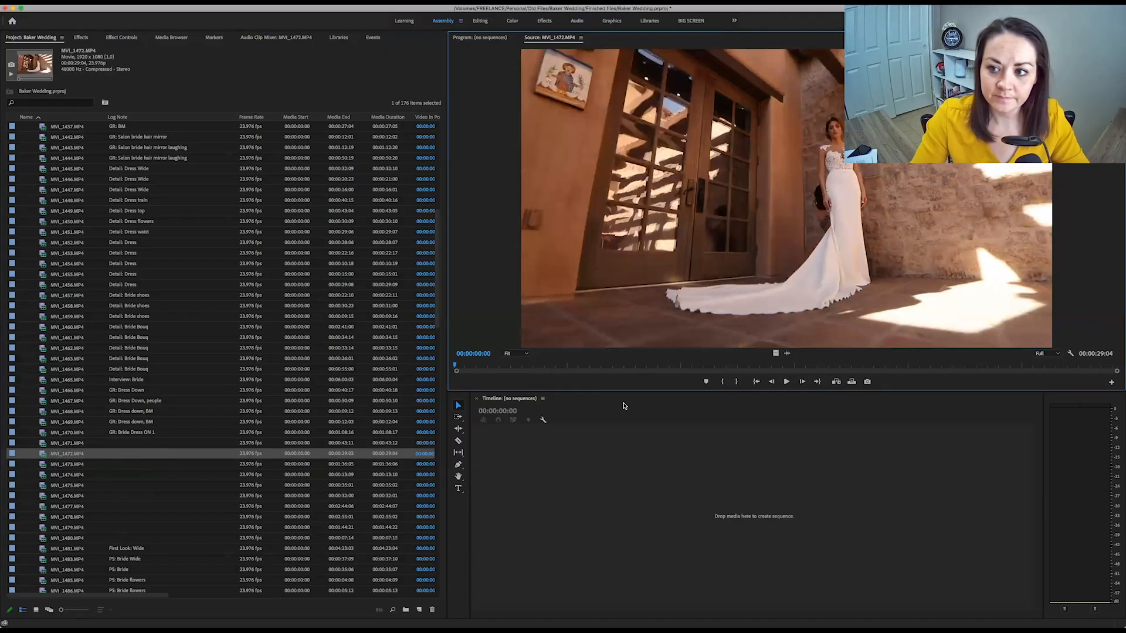
key("space")
left_click_drag(540, 365, 974, 355)
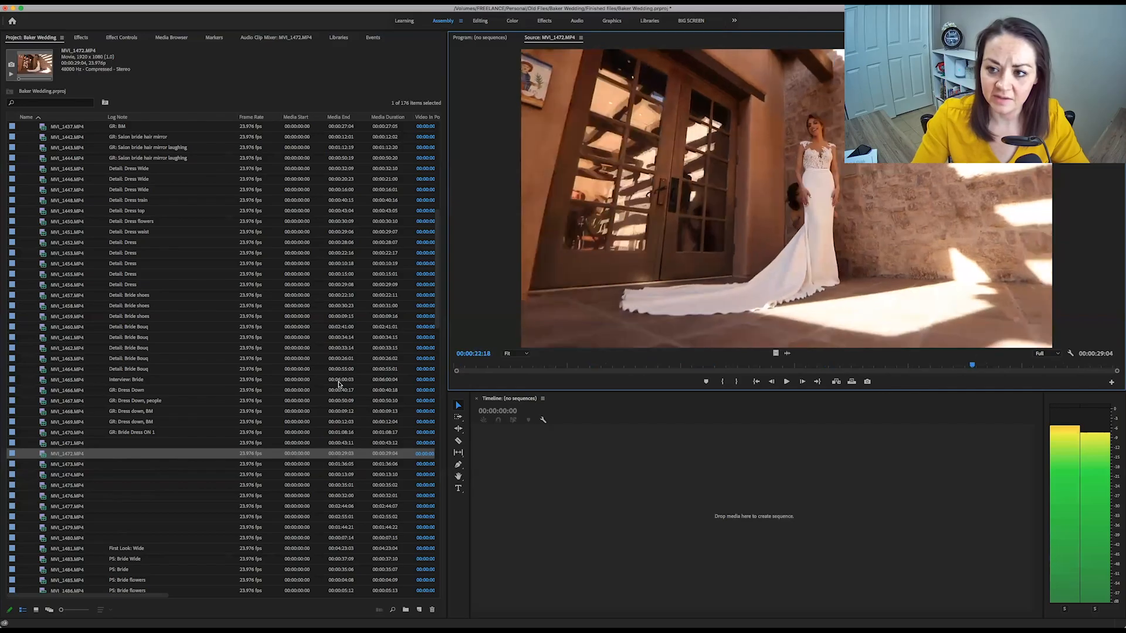
- Review the unlogged clips MVI_1473.MP4 through MVI_1476.MP4 in the source monitor, scrubbing through the bride and bridesmaid footage
double_click(41, 465)
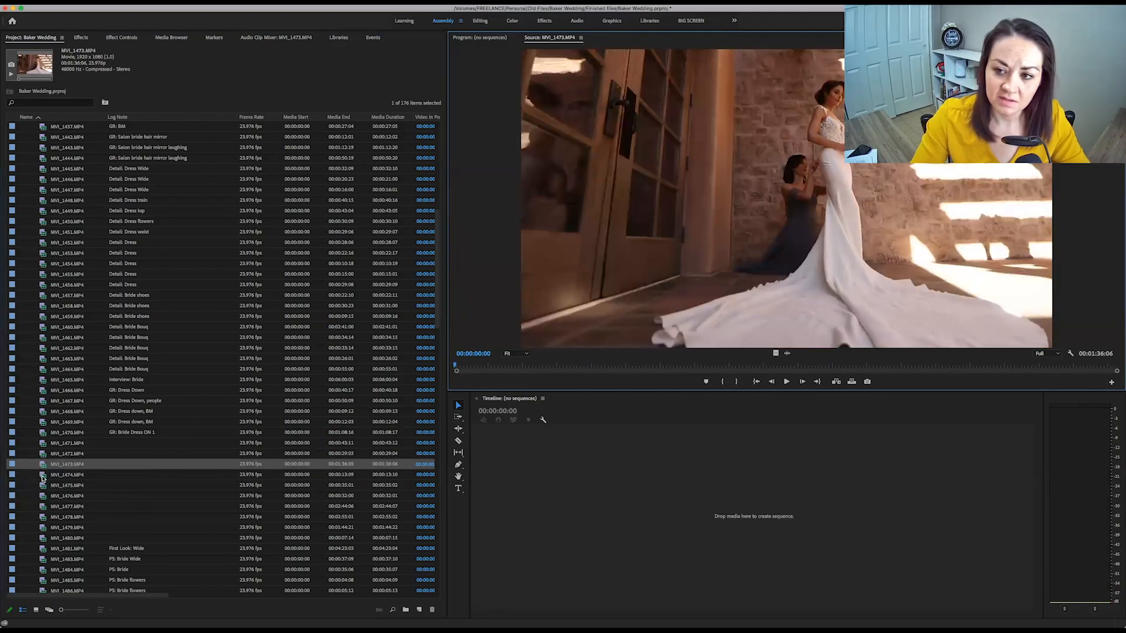
double_click(42, 478)
key("space")
left_click_drag(506, 366, 661, 367)
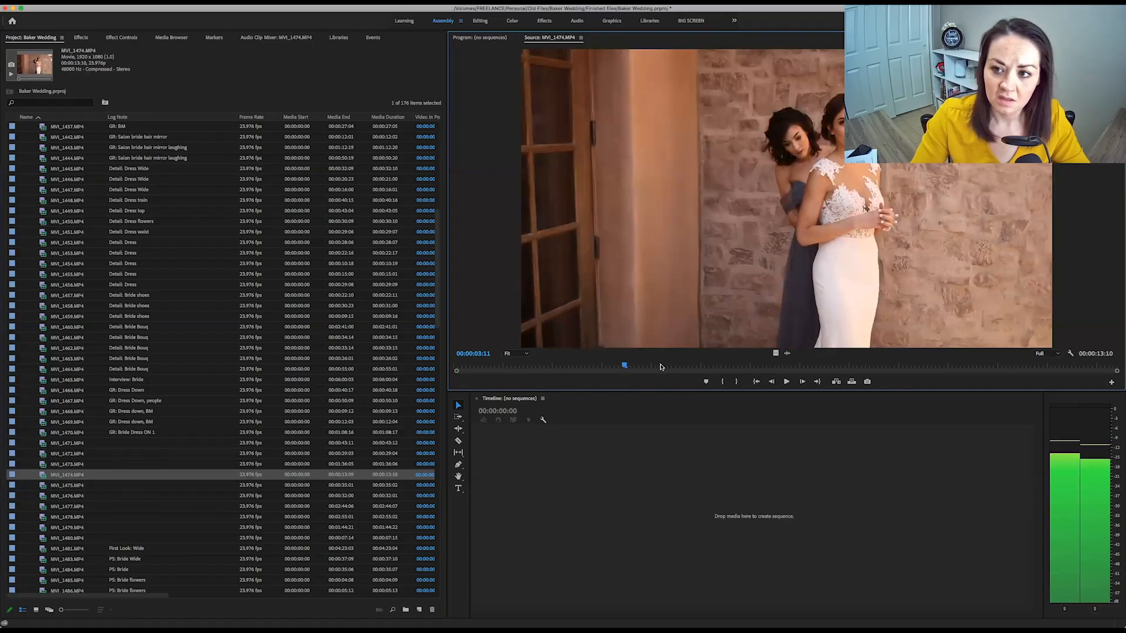
double_click(40, 486)
left_click(477, 366)
left_click_drag(477, 369, 825, 366)
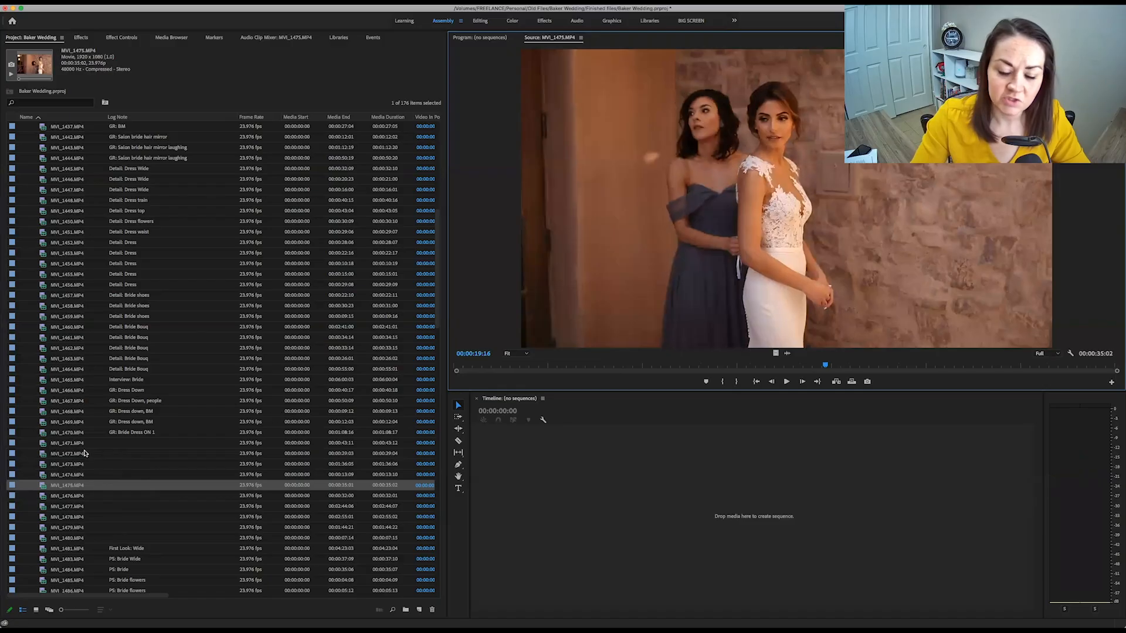
double_click(43, 497)
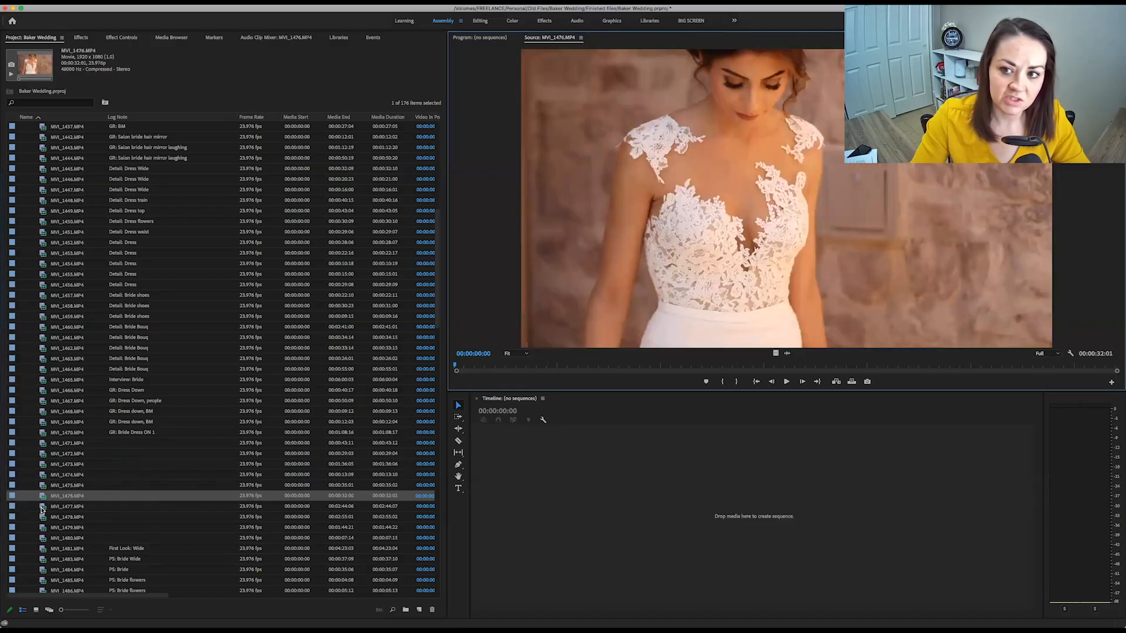
left_click_drag(463, 365, 768, 365)
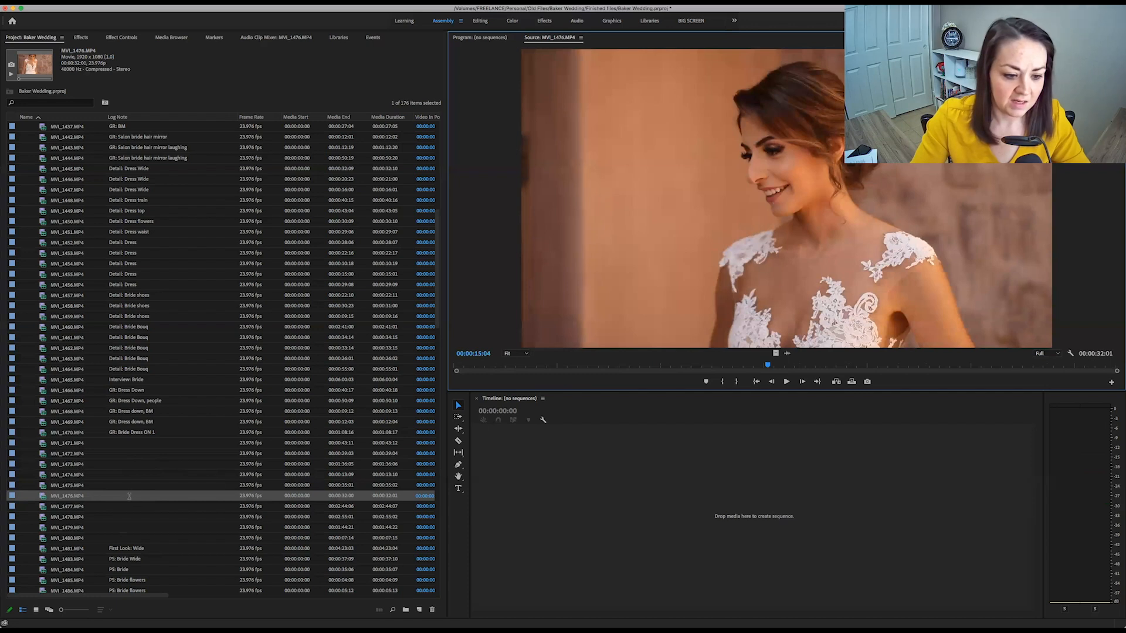
- Log MVI_1476.MP4 as "GR: Bride Dress ON", MVI_1471.MP4 as "GR: Bride Dress ON 2" and MVI_1472.MP4 as "GR: Bride Dress ON 3"
left_click(129, 496)
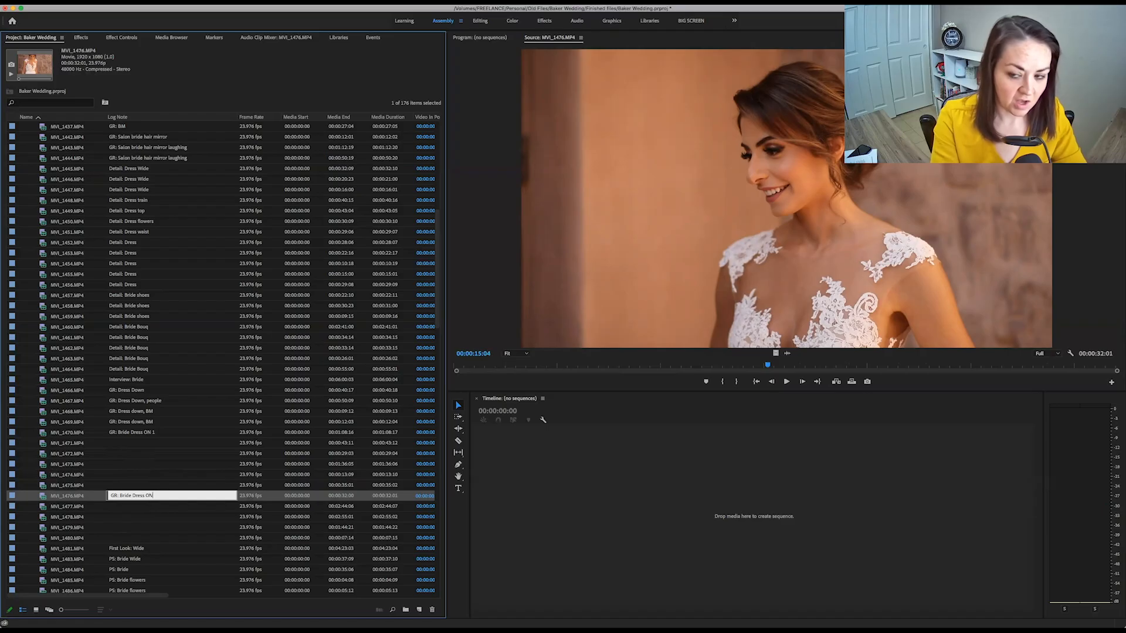
left_click(144, 444)
left_click(147, 443)
type("GR: Bride Dress ON 1")
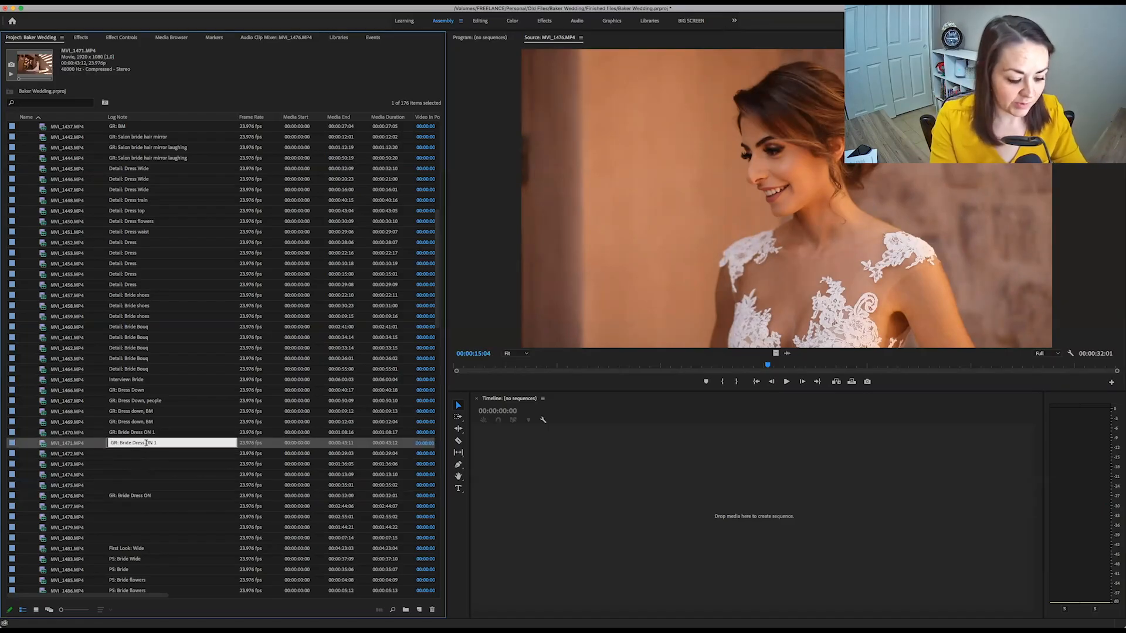
key("BackSpace")
type("2")
key("Return")
type("GR: Bride Dress ON 1")
key("BackSpace")
type("3")
key("Return")
- Log MVI_1473.MP4, MVI_1474.MP4 and MVI_1475.MP4 as "GR: Bride Dress ON 4", "GR: Bride Dress ON 5" and "GR: Bride Dress ON 6"
type("GR: Bride Dress ON 1")
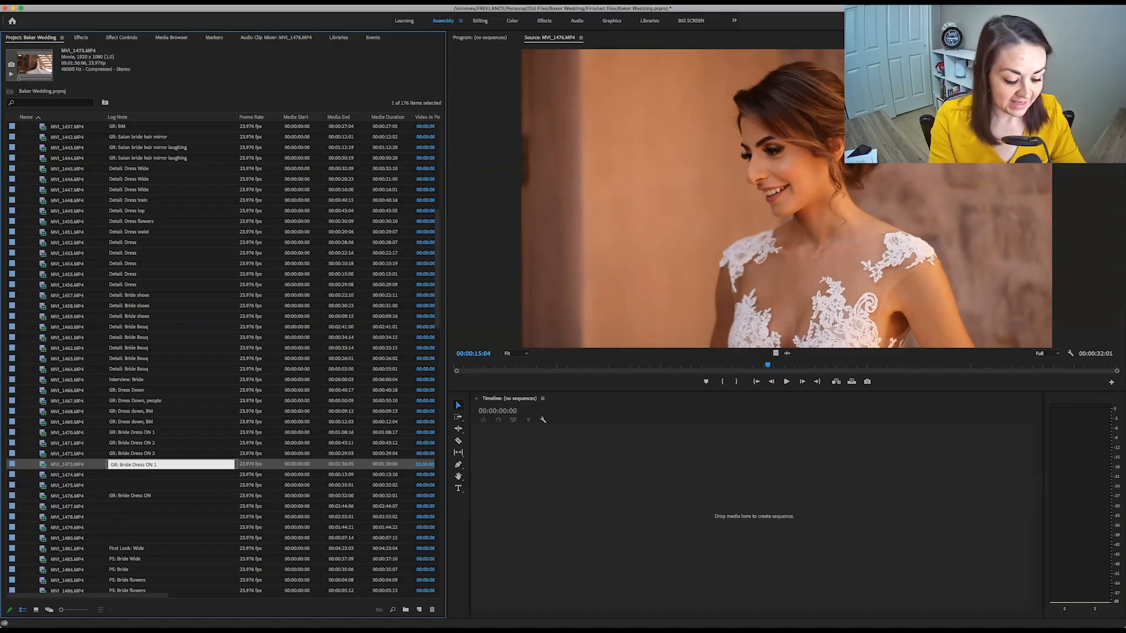
key("Return")
type("GR: Bride Dress ON 1")
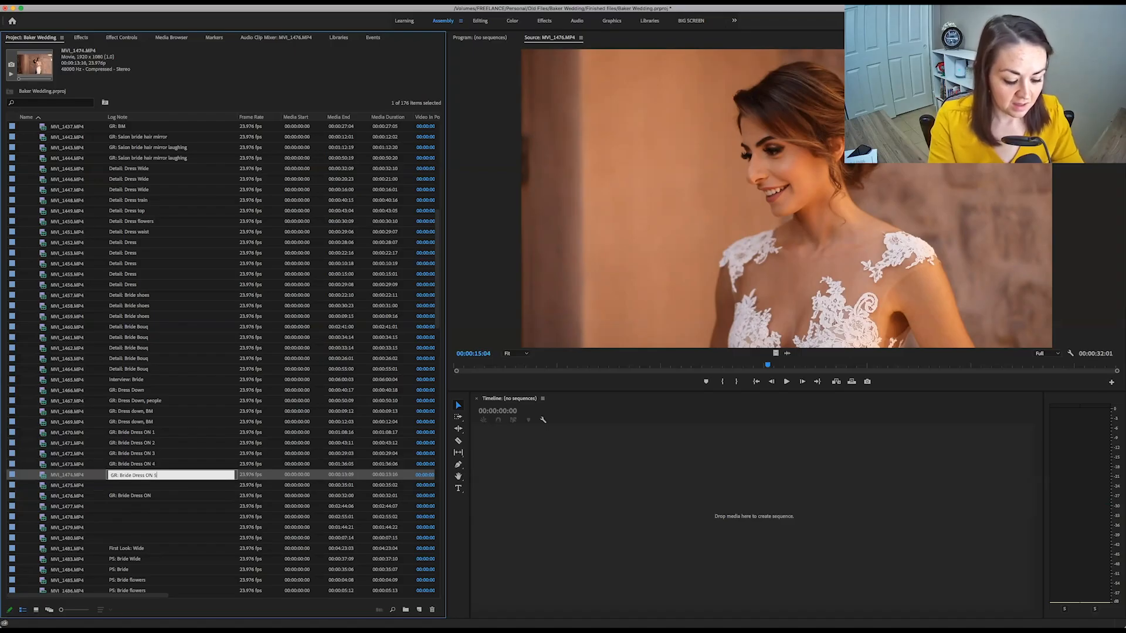
type("5")
key("Return")
type("GR: Bride Dress ON 1")
type("6")
key("Return")
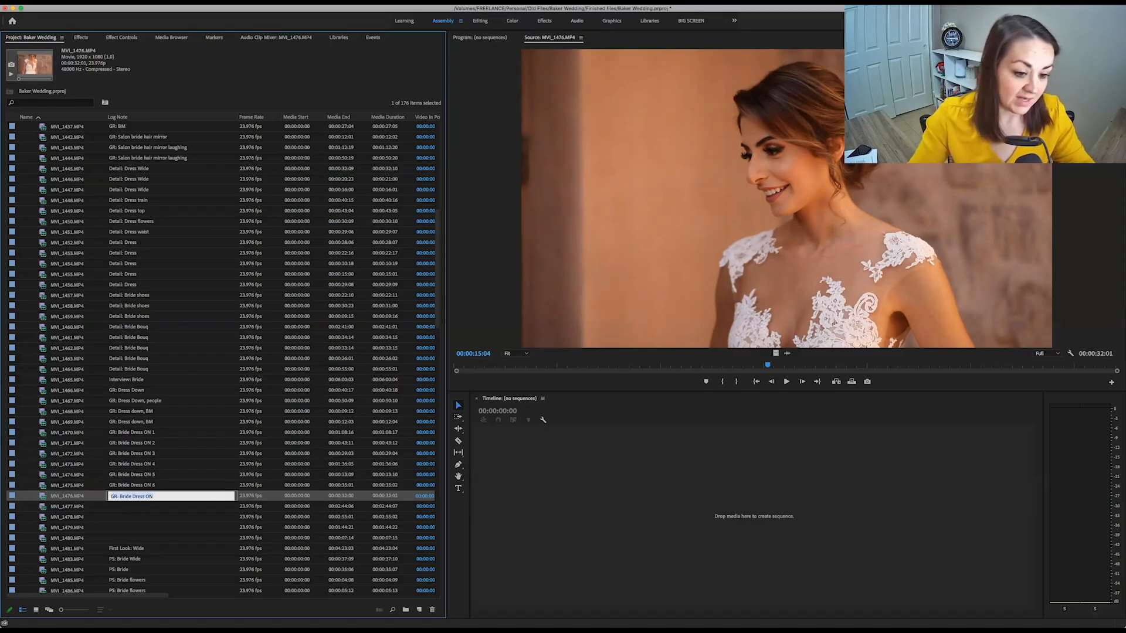
- Open MVI_1477.MP4 in the source monitor and log it as "GR: Bride Shoes ON 1"
left_click(42, 508)
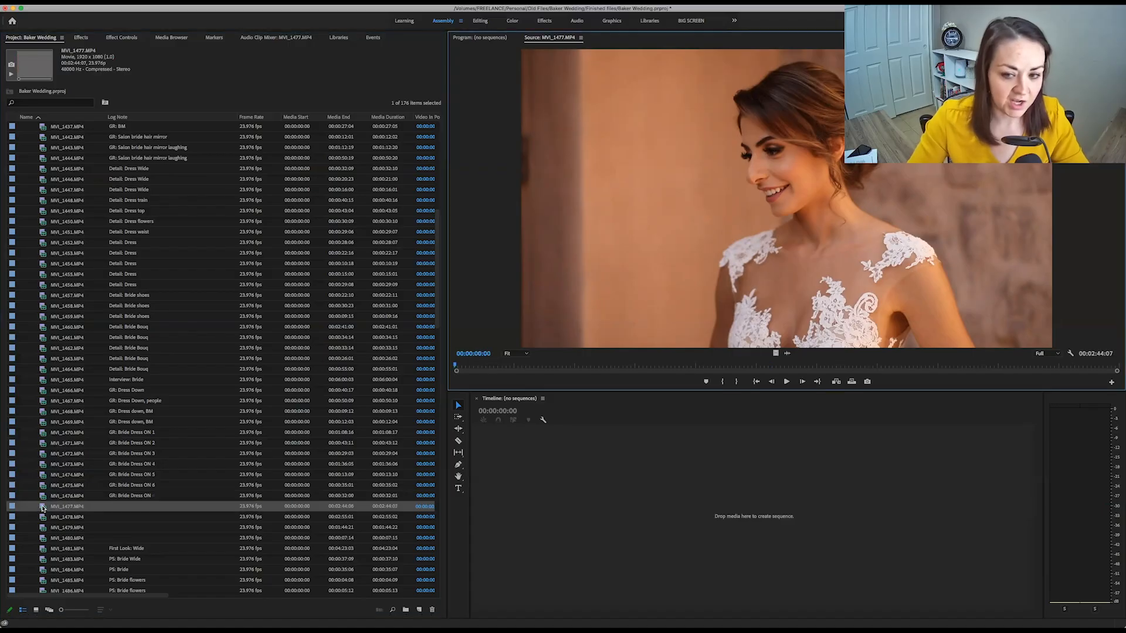
left_click(137, 507)
type("GR: Bride Dress ON 1")
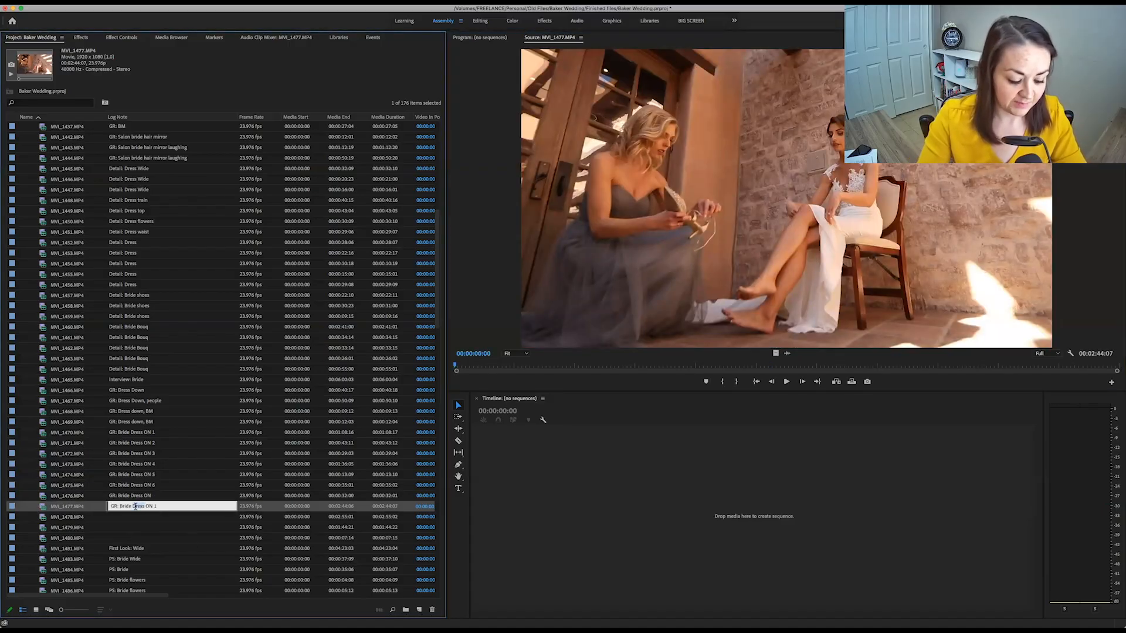
double_click(136, 506)
type("Sho")
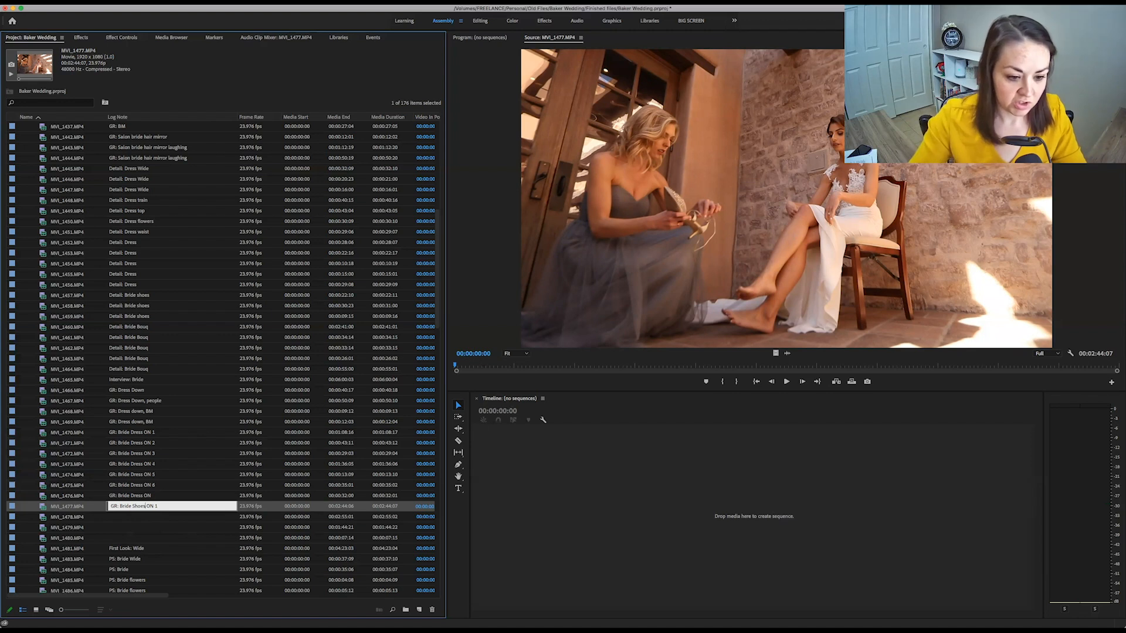
type("es")
- Open MVI_1478.MP4 in the source monitor and log it as "GR: Bride Jewelry ON 1"
left_click(44, 518)
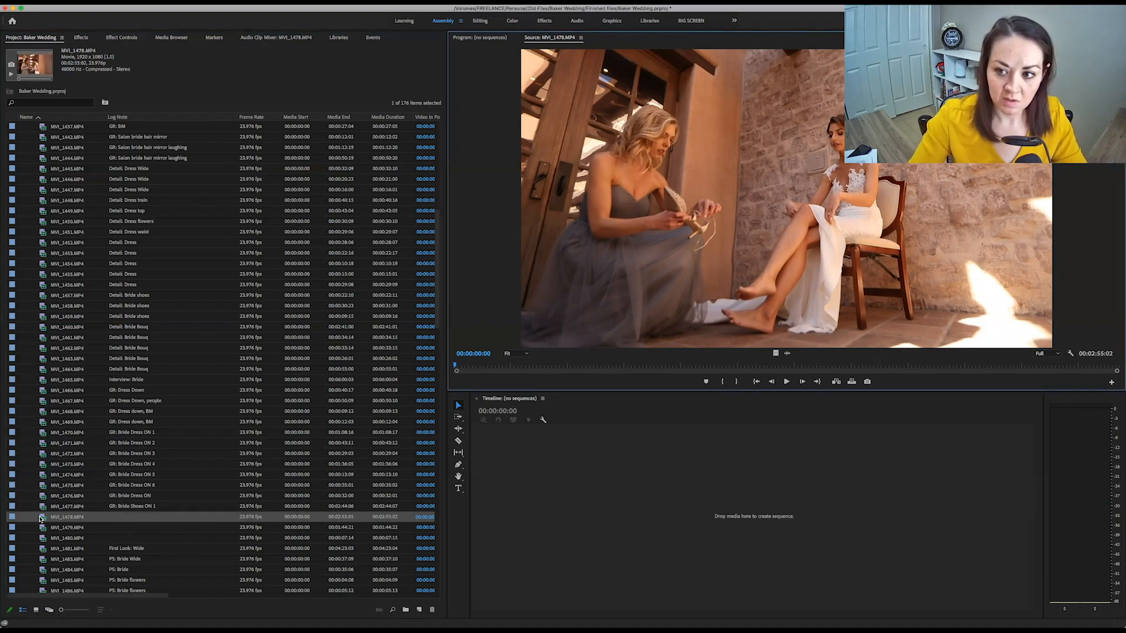
left_click(131, 518)
type("GR: Bride Dress ON 1")
type("Jewe")
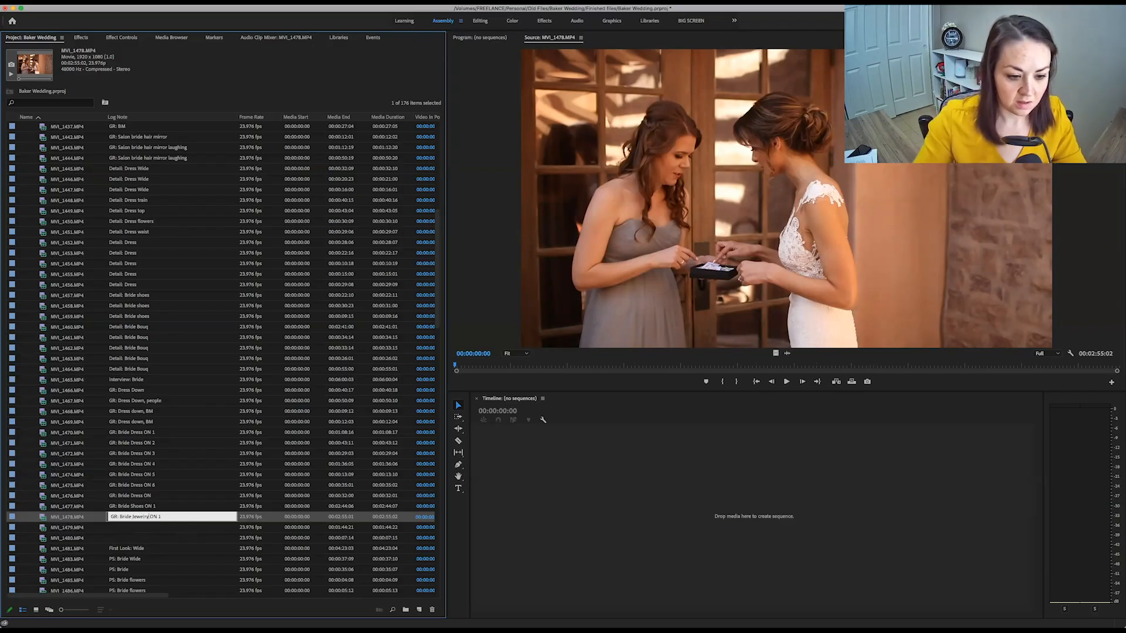
- Scrub through MVI_1479.MP4 in the source monitor and log it as "GR: Bride Hair ON 1"
left_click(39, 530)
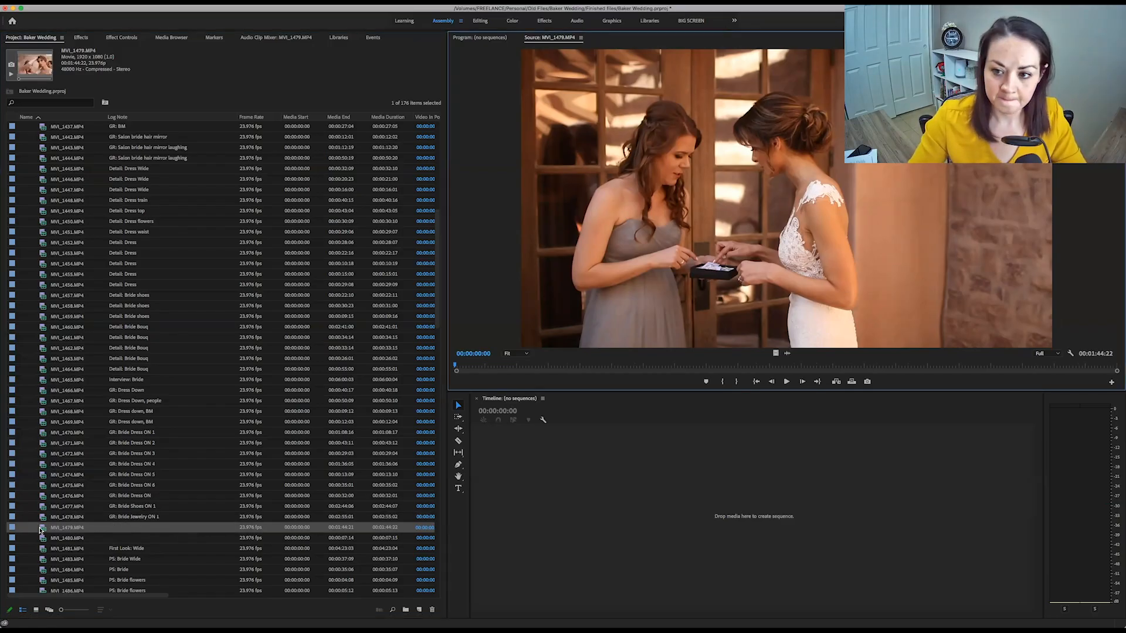
key("space")
left_click_drag(528, 369, 865, 365)
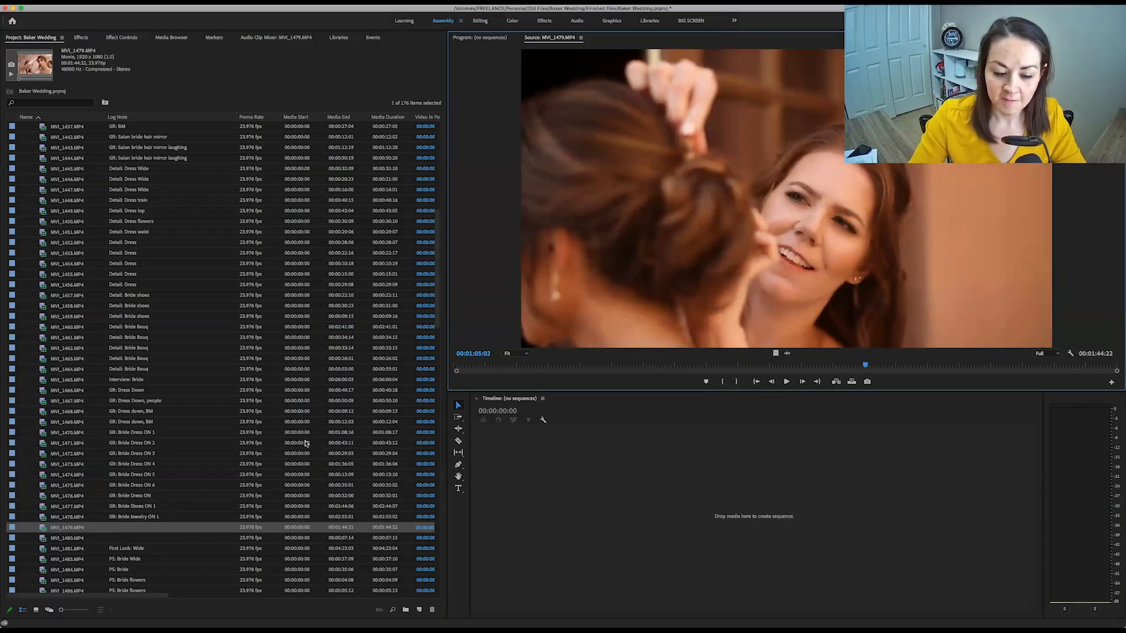
left_click(136, 527)
type("GR: Bride Dress ON 1")
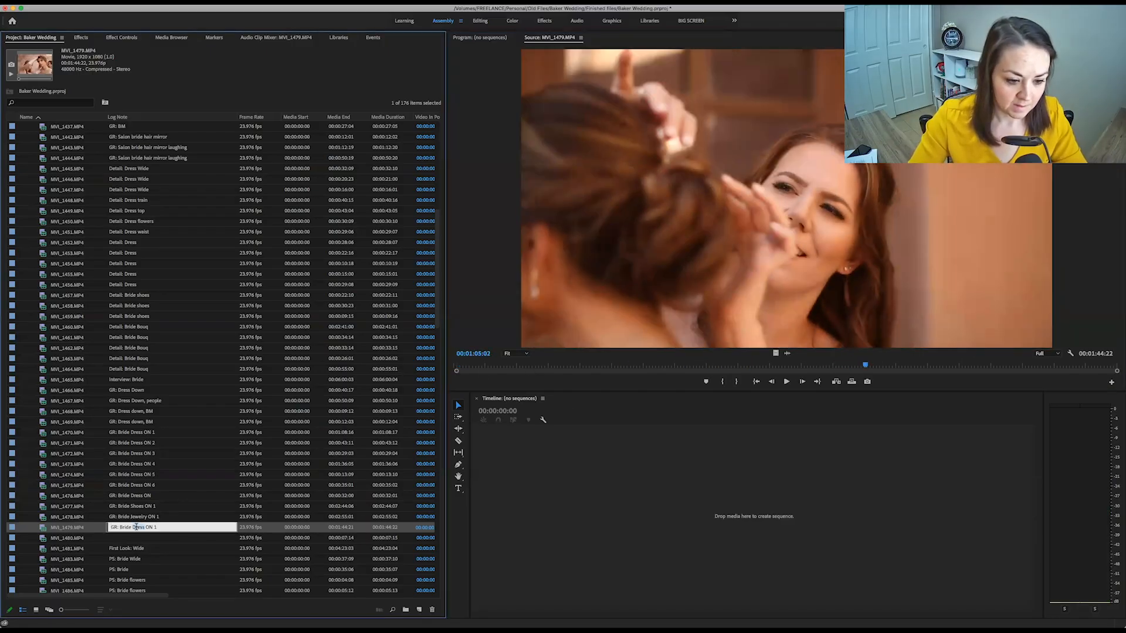
type("Hair")
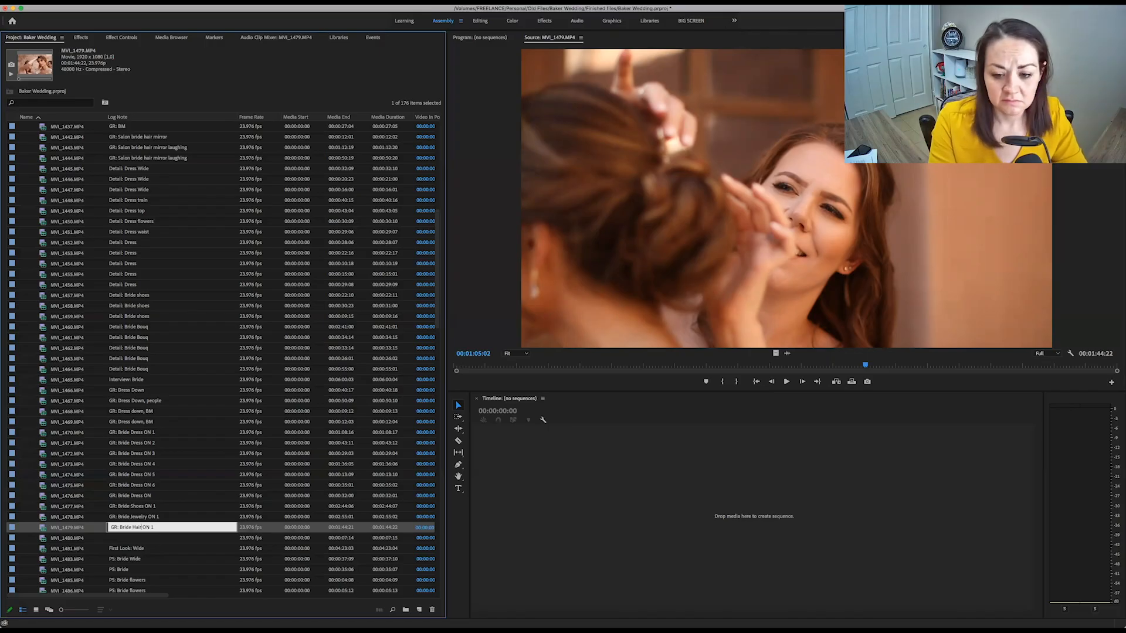
key("Return")
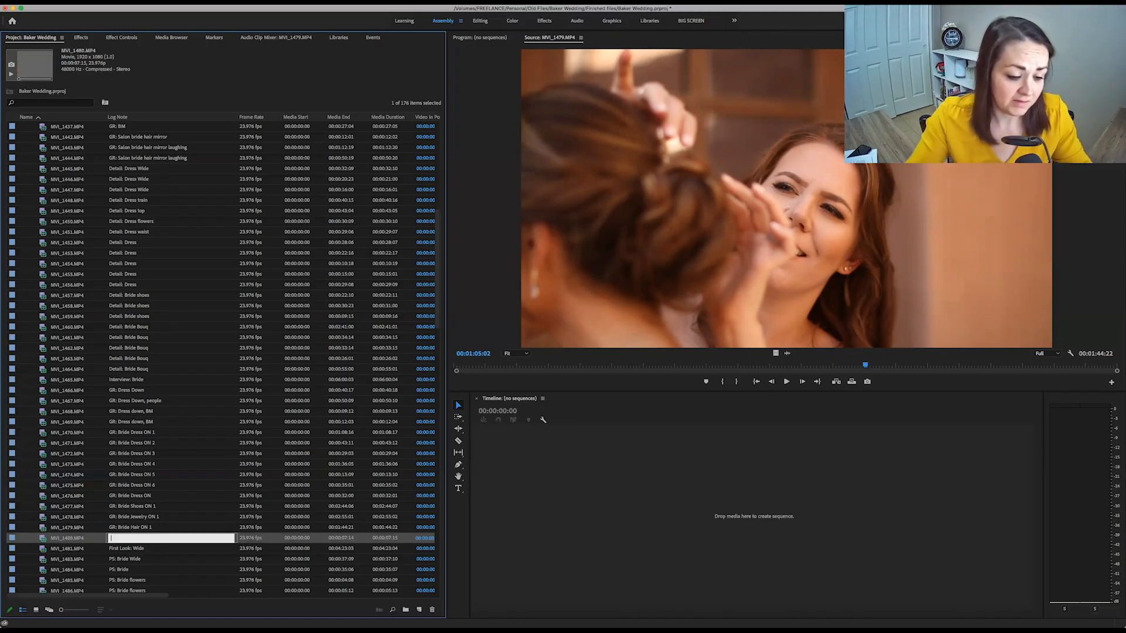
- Play and scrub MVI_1480.MP4 in the source monitor to review it, and save the project
left_click(45, 539)
double_click(45, 540)
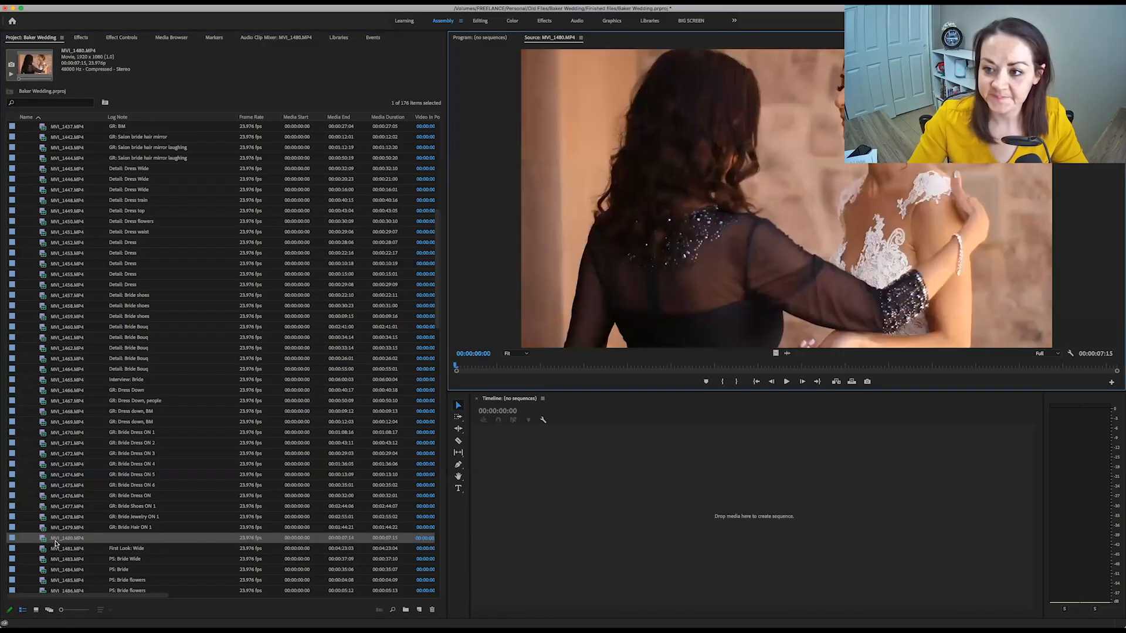
key("space")
left_click(539, 367)
left_click_drag(539, 367, 435, 368)
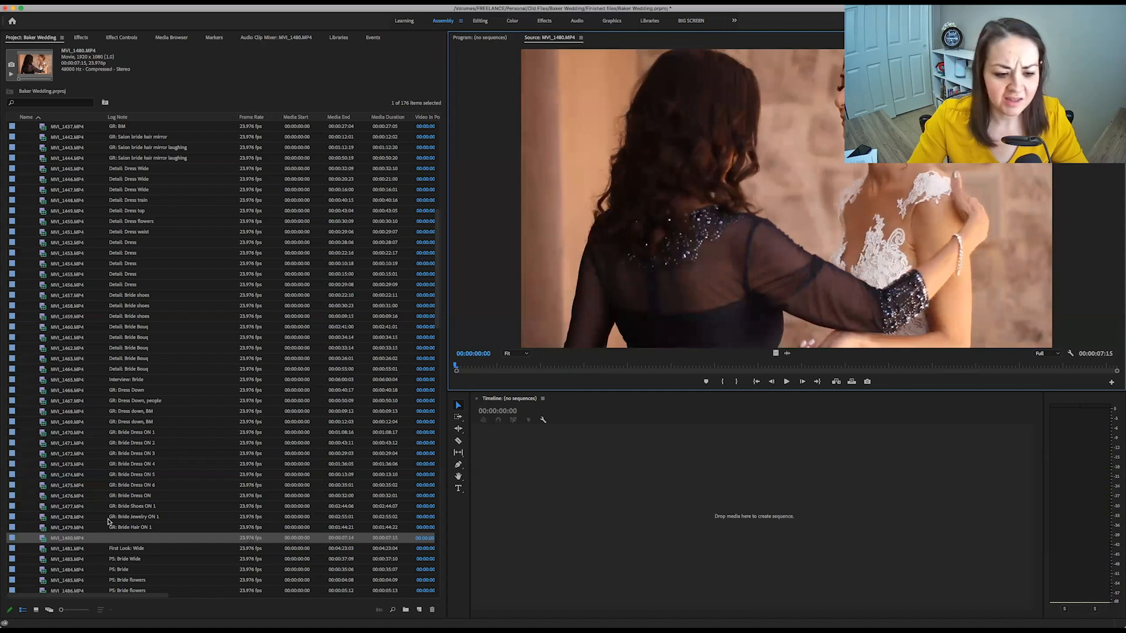
key("super+s")
- Enter "GR: Bride with Mom" as the log note of MVI_1480.MP4
left_click(125, 538)
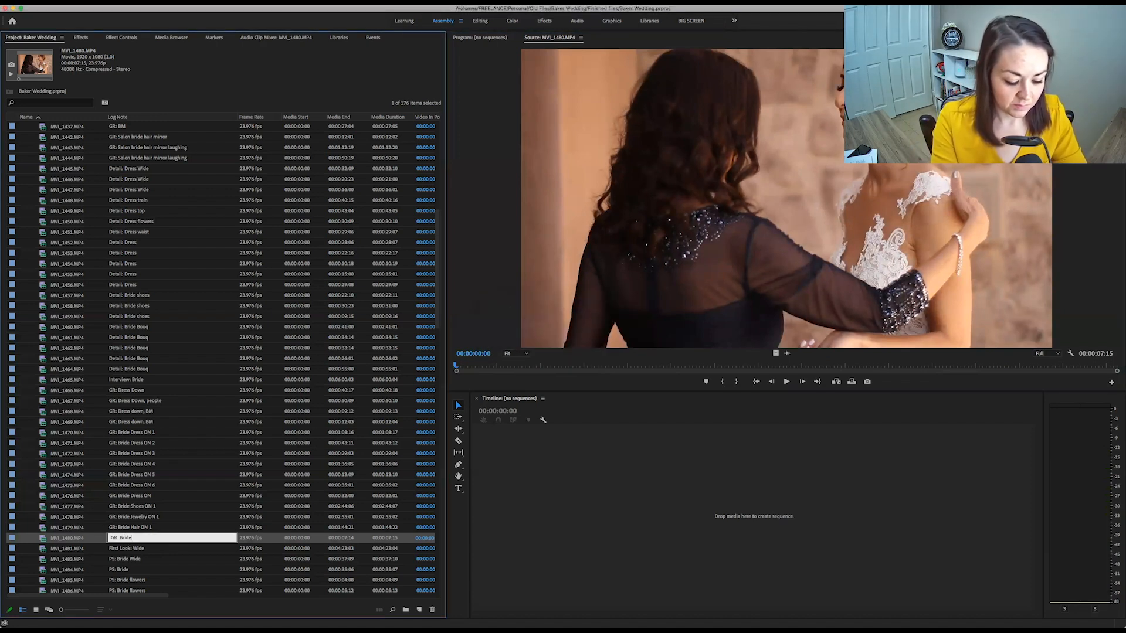
type("GR: Bride with ")
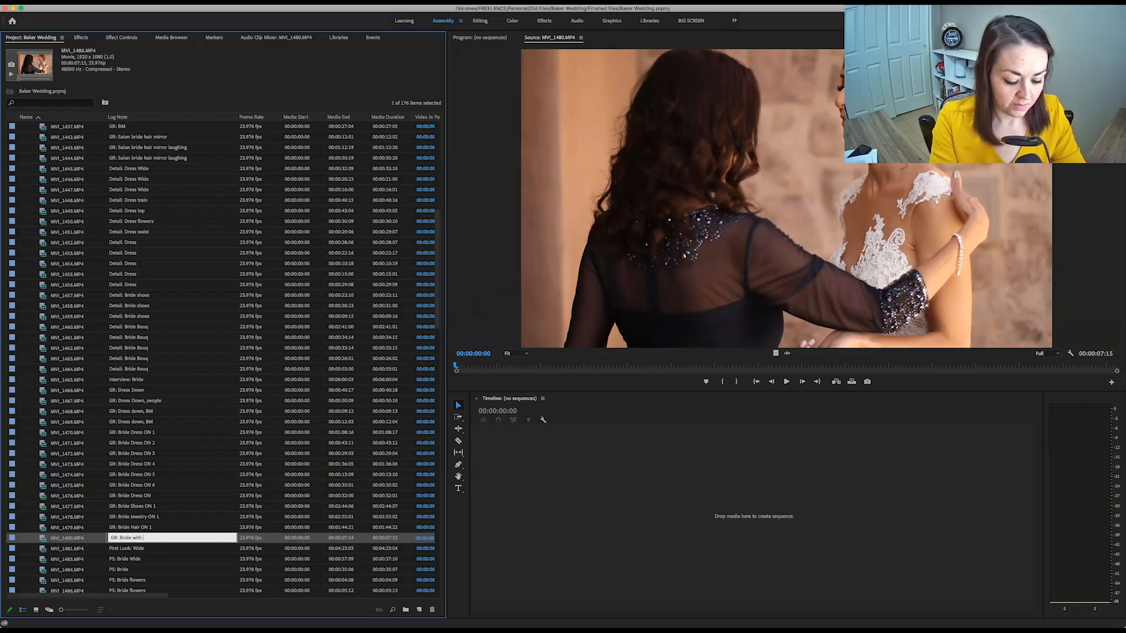
type("Mom")
key("Return")
- Play the unlogged clip MVI_1504.MP4 briefly and copy the "PS: Couple" log note from MVI_1498.MP4 to it
scroll(117, 514, "down", 3)
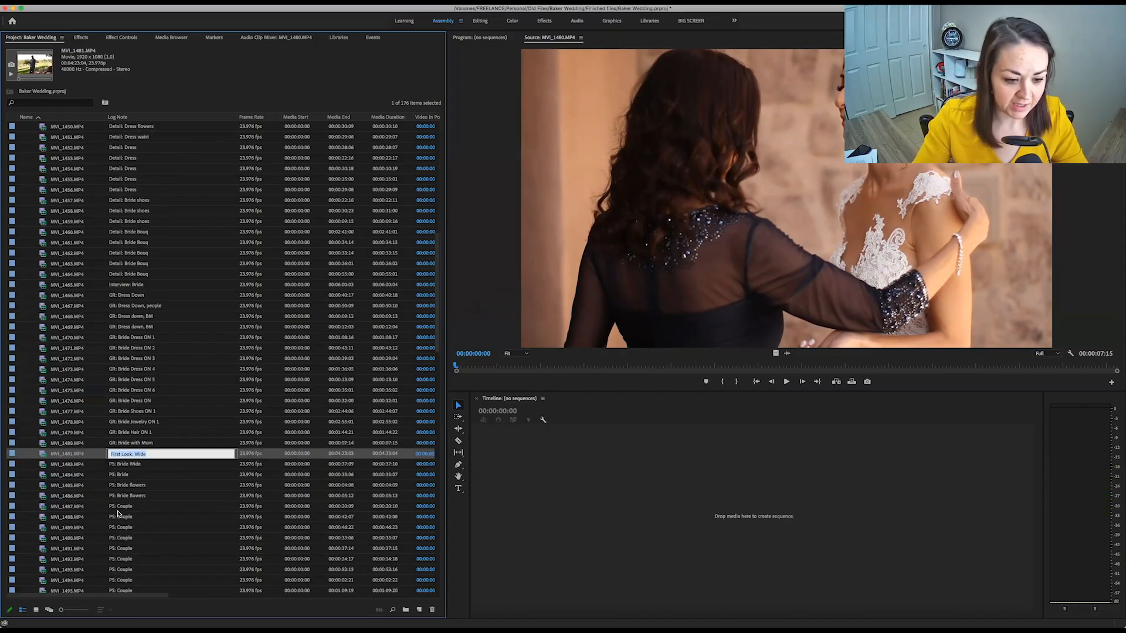
scroll(118, 514, "down", 1)
scroll(117, 499, "down", 5)
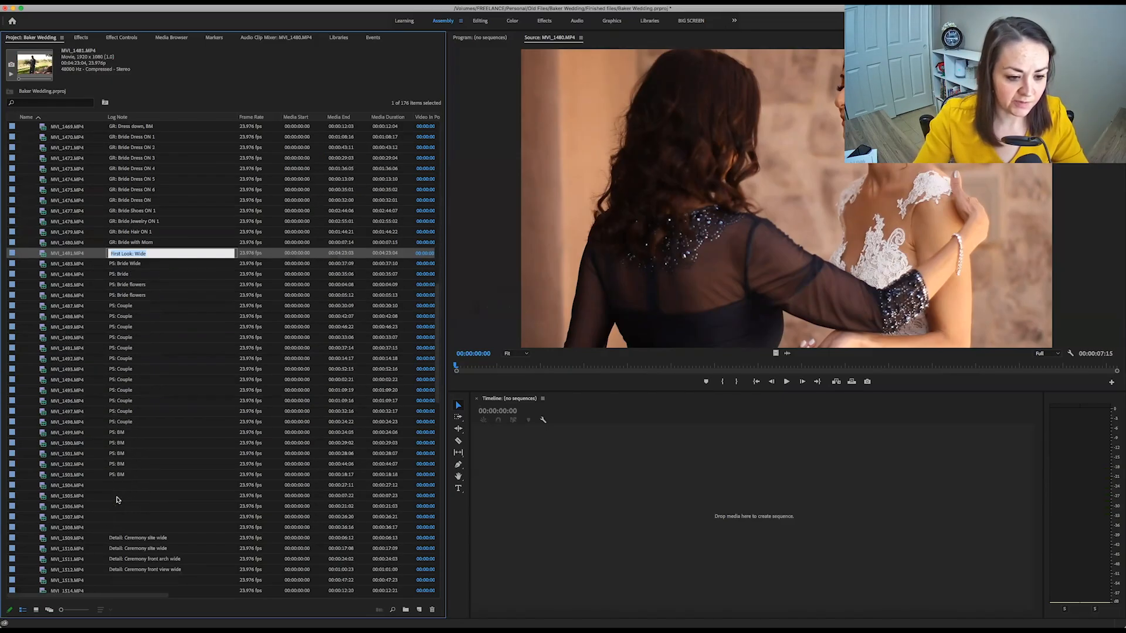
scroll(116, 499, "down", 1)
left_click(42, 456)
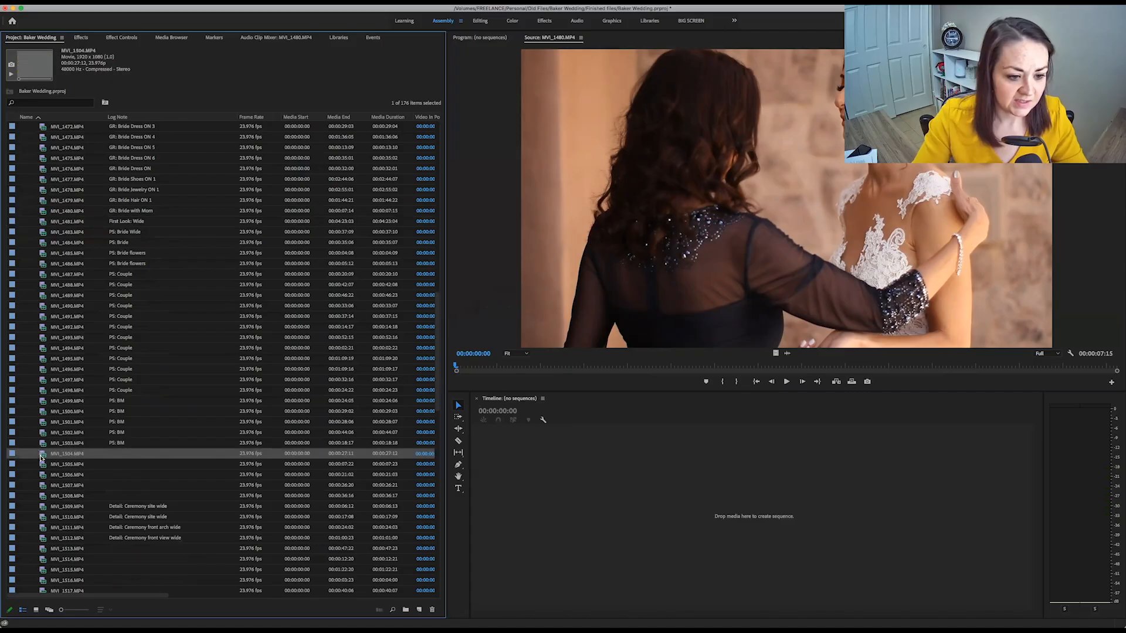
double_click(41, 456)
key("space")
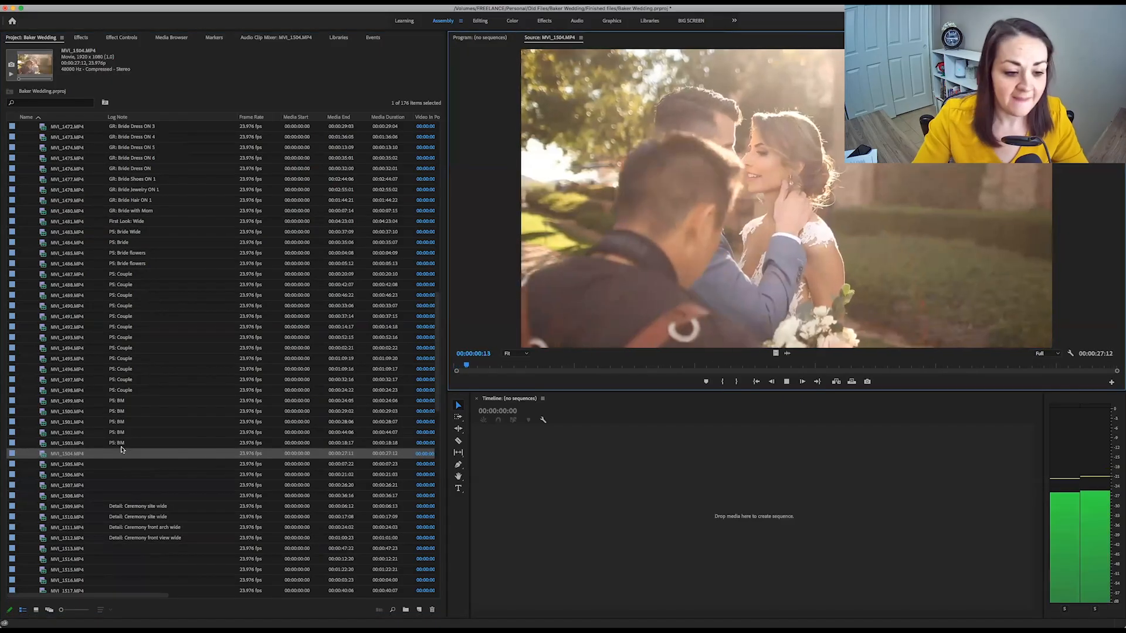
key("space")
left_click(123, 392)
key("super+c")
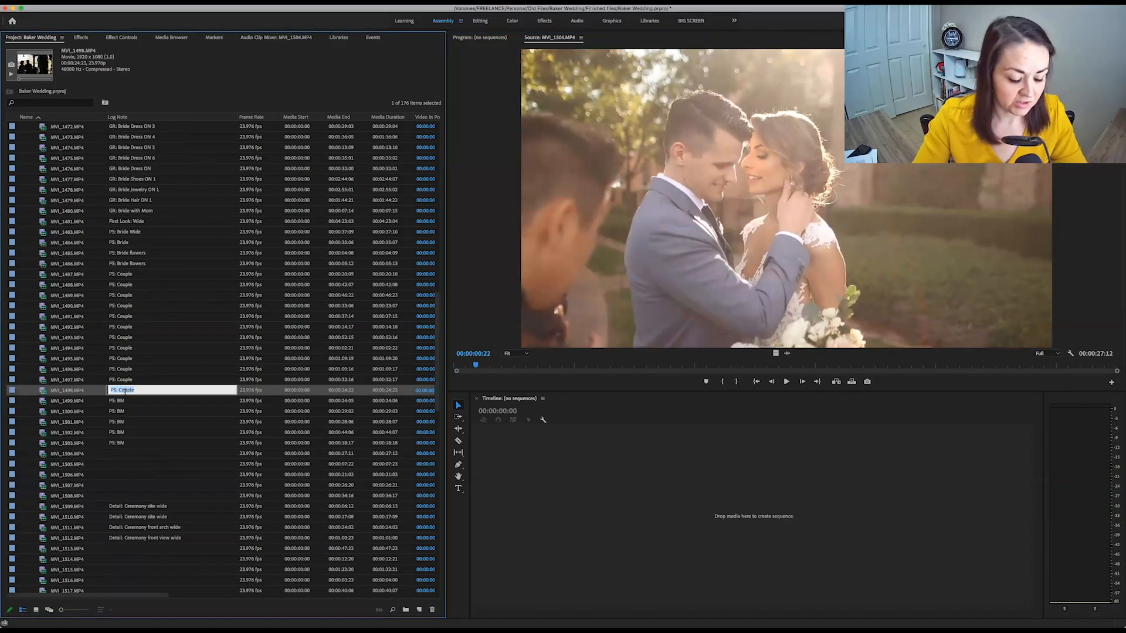
left_click(115, 454)
key("super+v")
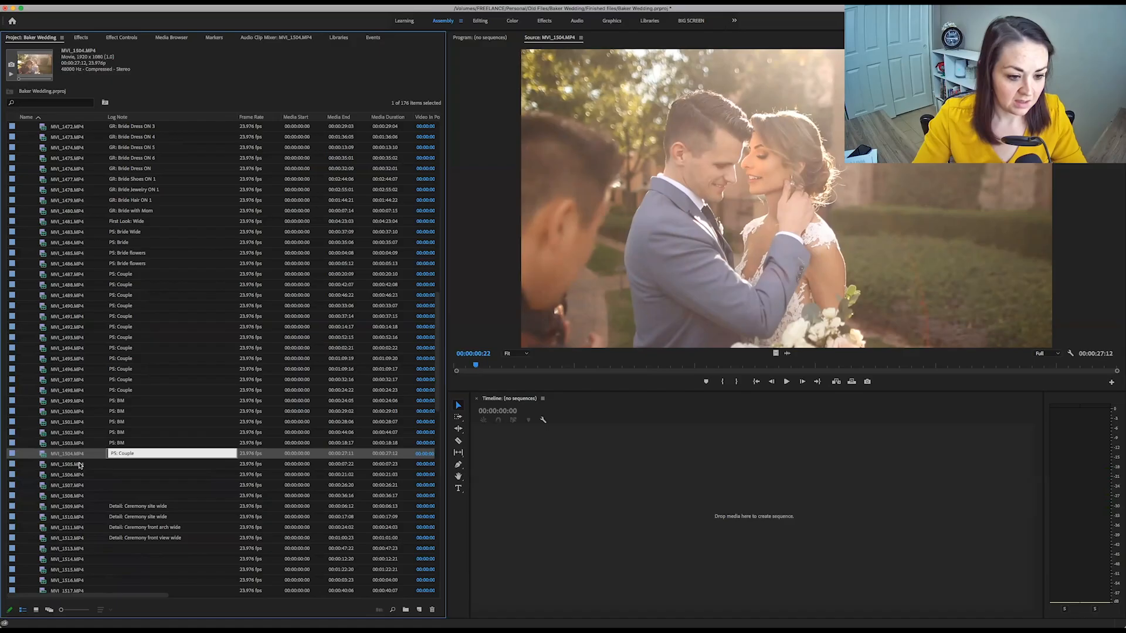
- Preview MVI_1505.MP4 through MVI_1508.MP4, and paste "PS: Couple" as the log note of MVI_1508.MP4 and MVI_1505.MP4
double_click(45, 465)
double_click(43, 474)
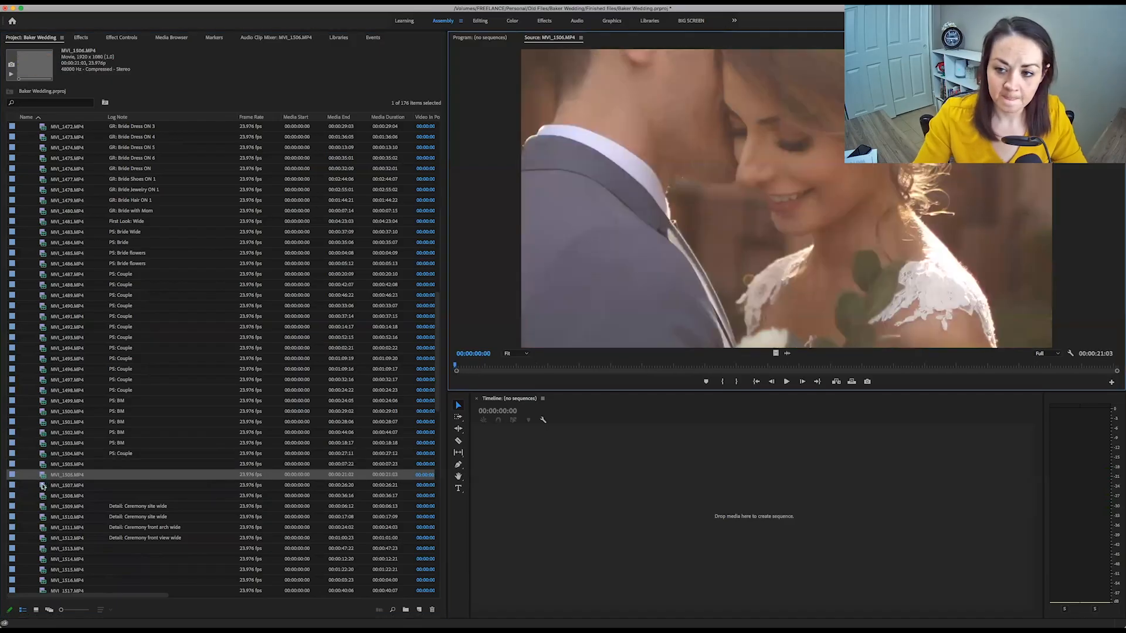
double_click(41, 486)
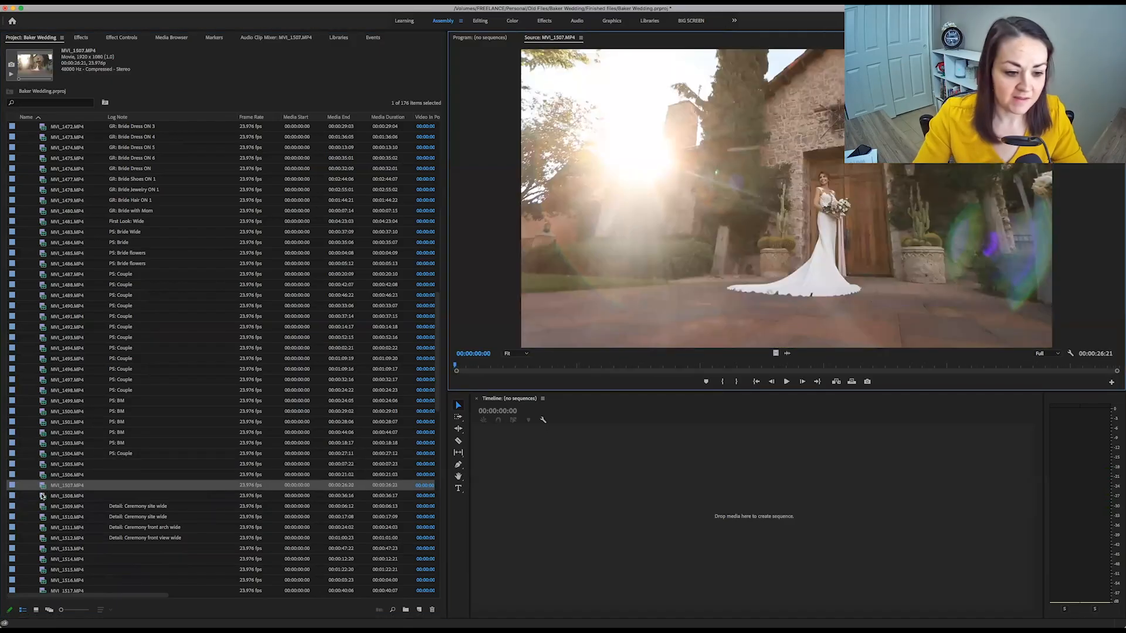
double_click(43, 497)
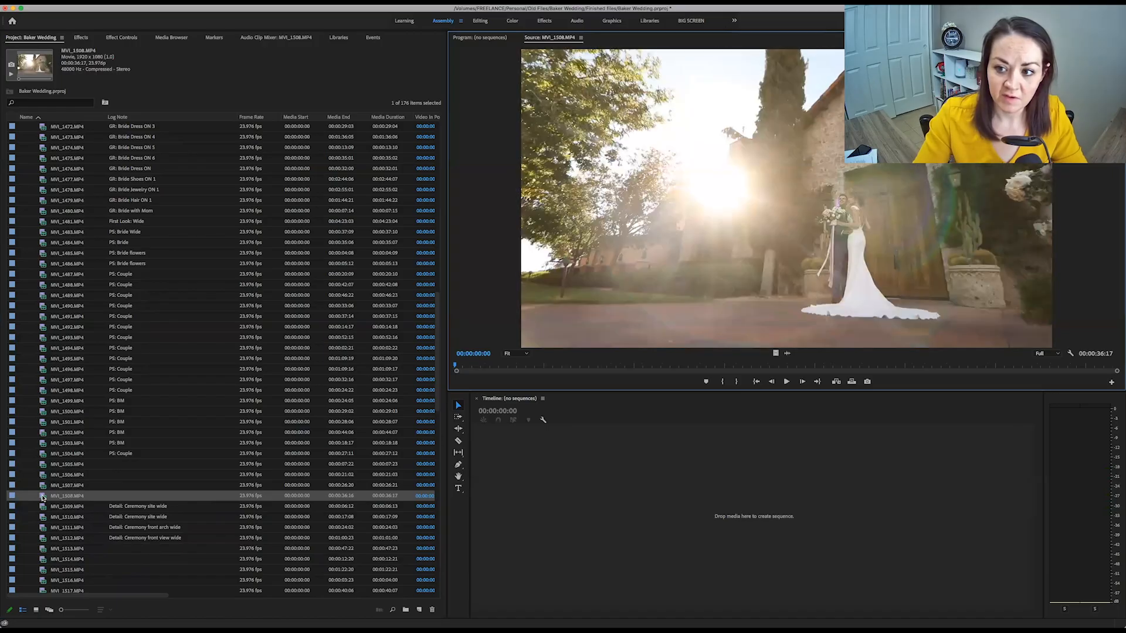
left_click(126, 496)
key("super+v")
left_click(123, 465)
key("super+v")
- Log MVI_1506.MP4 and MVI_1507.MP4 as "PS: Bride"
left_click(120, 475)
key("super+v")
double_click(123, 475)
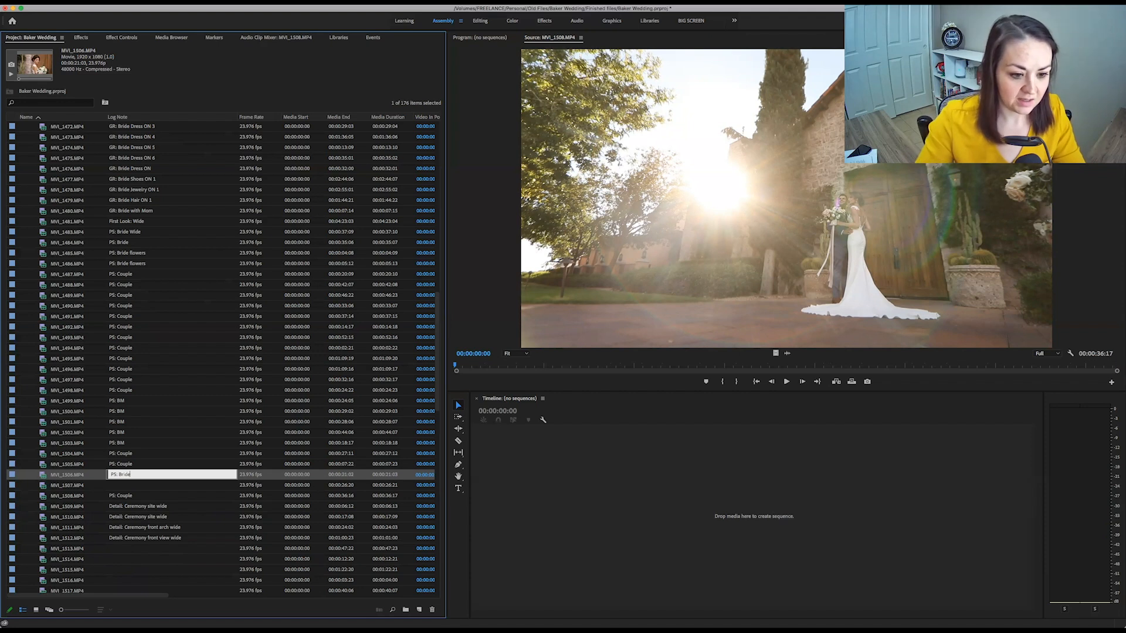
key("Return")
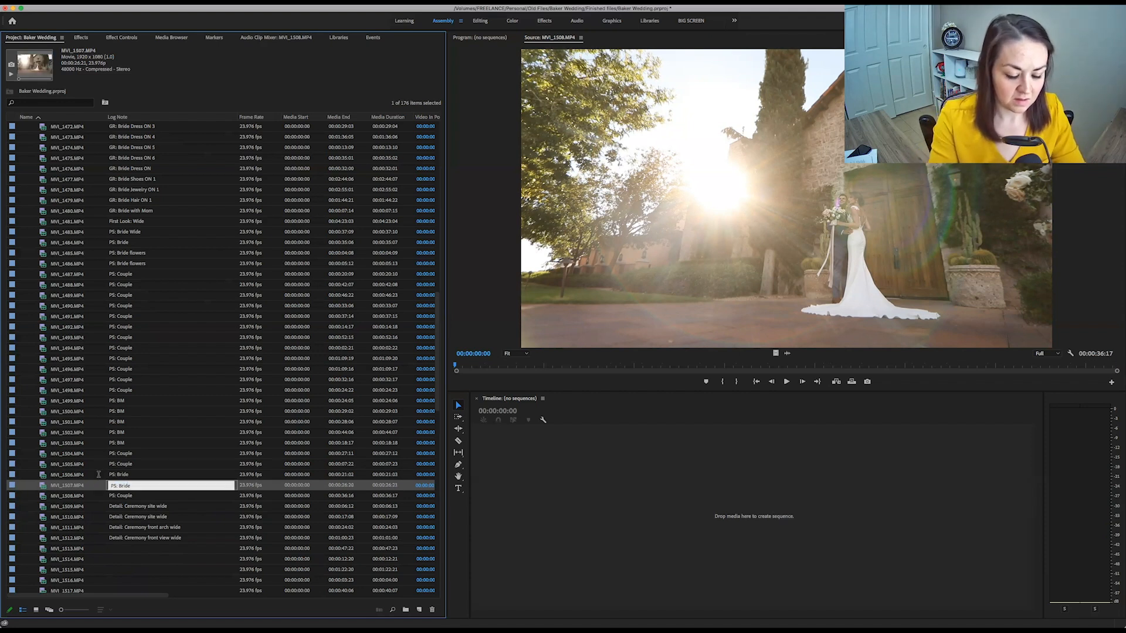
type("PS: Bride")
key("Return")
- Enter "Detail: Ceremony chairs" as the log note of MVI_1513.MP4, copying the "Detail: Ceremony" prefix for reuse
scroll(98, 478, "down", 4)
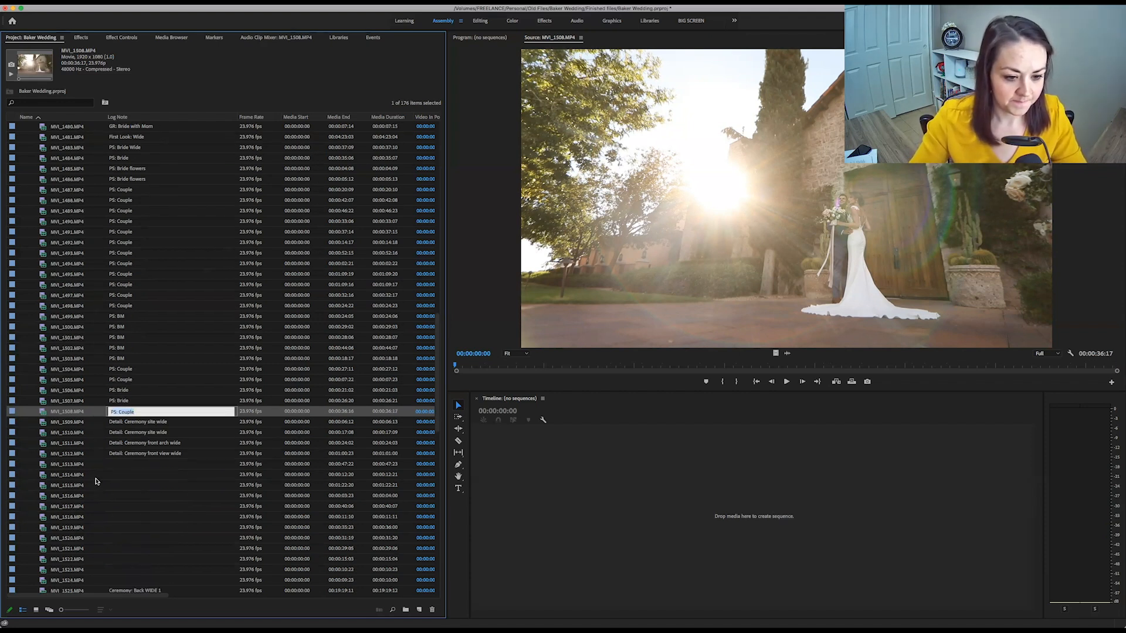
left_click(43, 456)
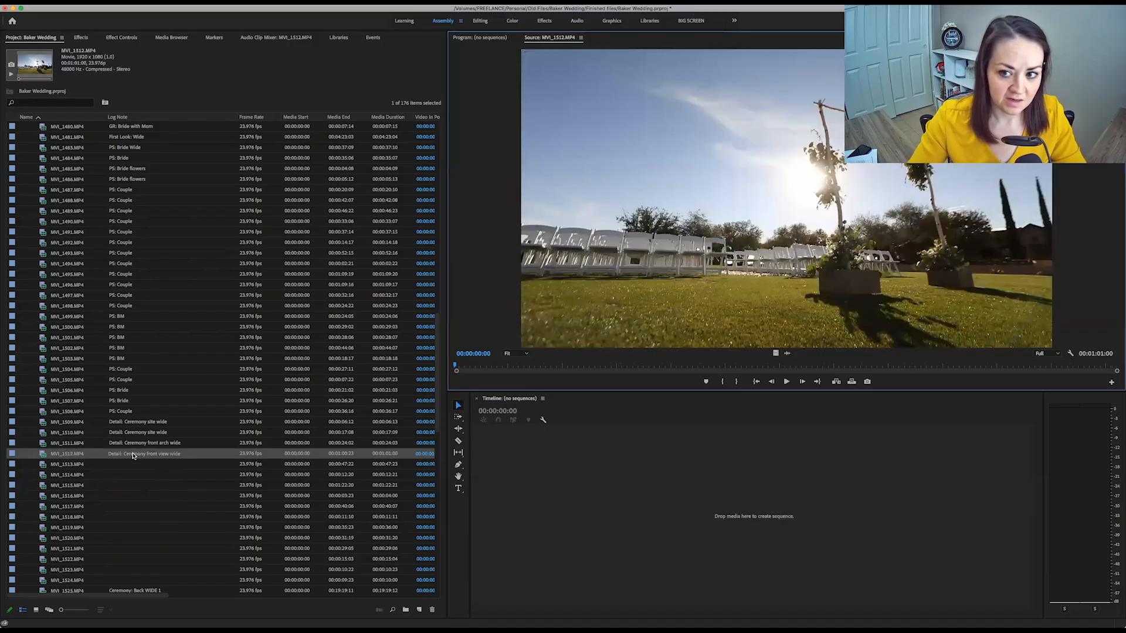
left_click(117, 465)
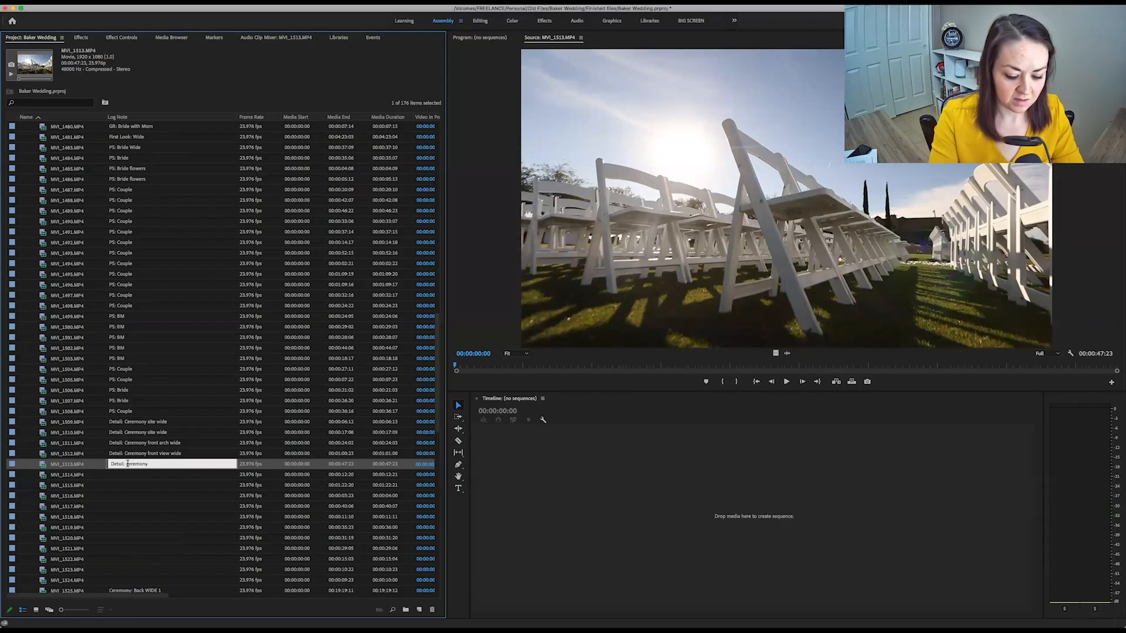
type("Ce")
key("shift+alt+Left")
key("shift+alt+Left")
key("super+c")
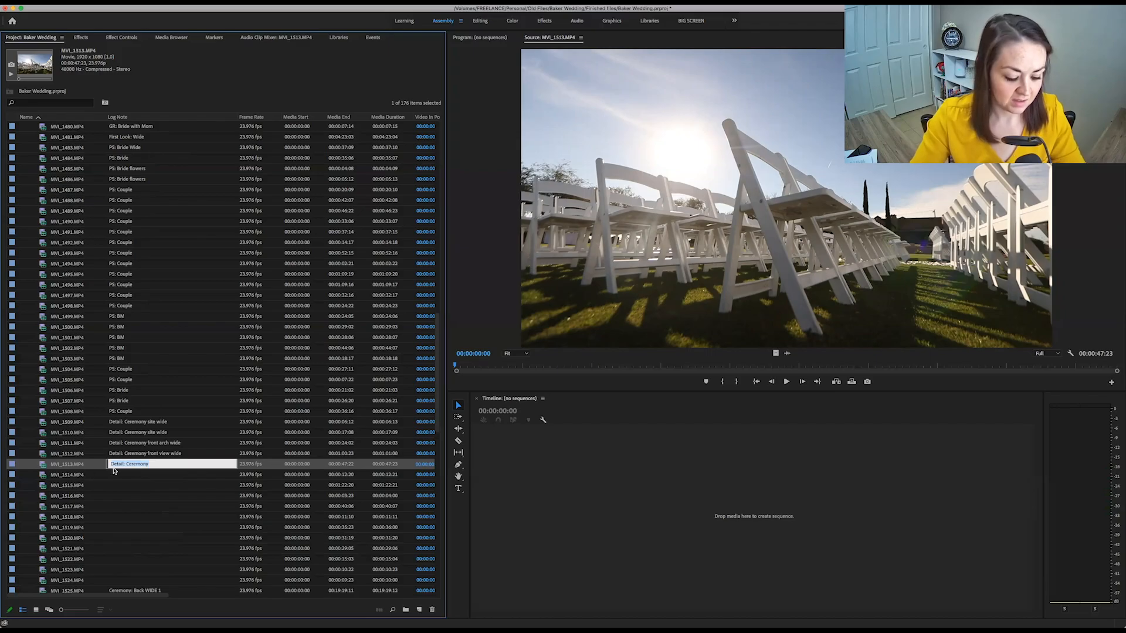
left_click(153, 464)
type("chai")
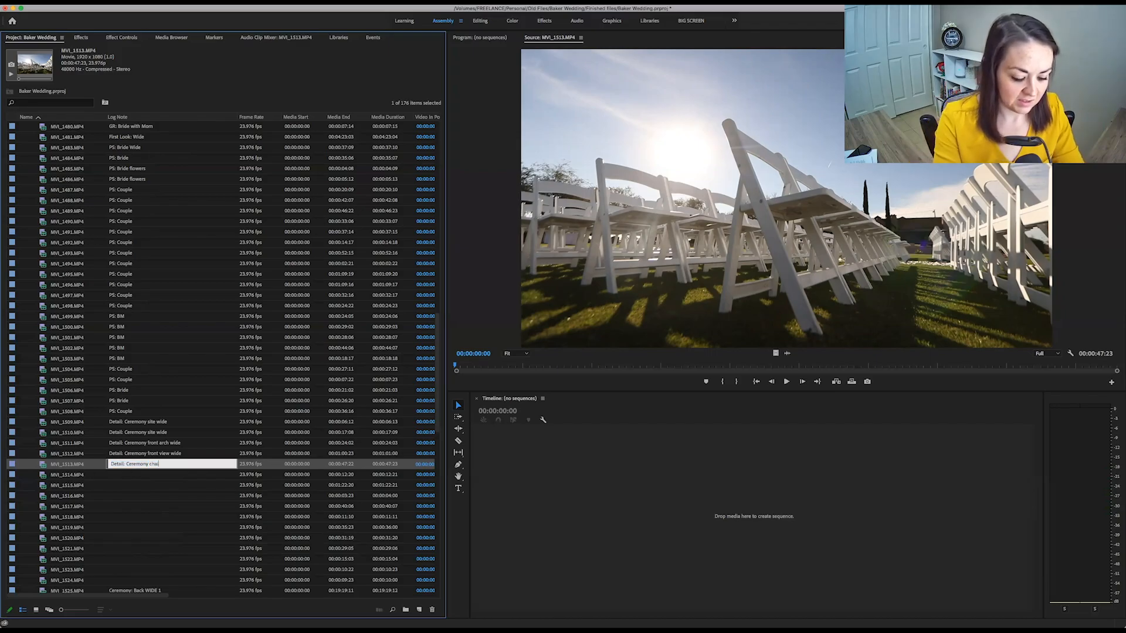
type("rs")
key("Tab")
- Preview and log MVI_1514.MP4 as "Detail: Ceremony isle" and MVI_1515.MP4 as "Detail: Ceremony isle petals"
double_click(43, 477)
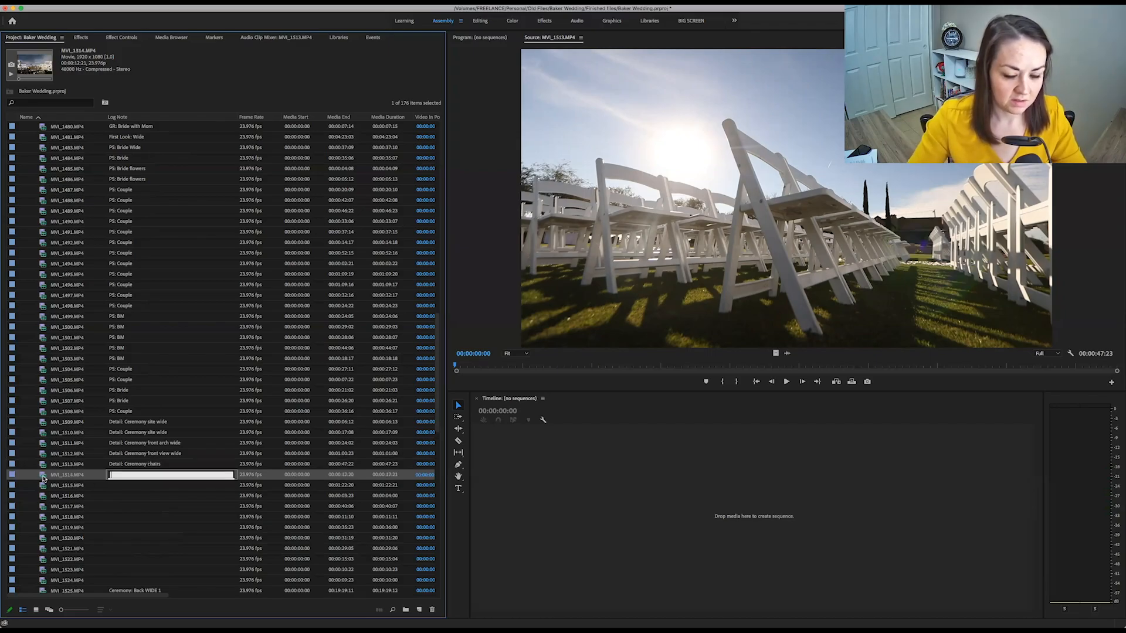
left_click(150, 478)
key("super+v")
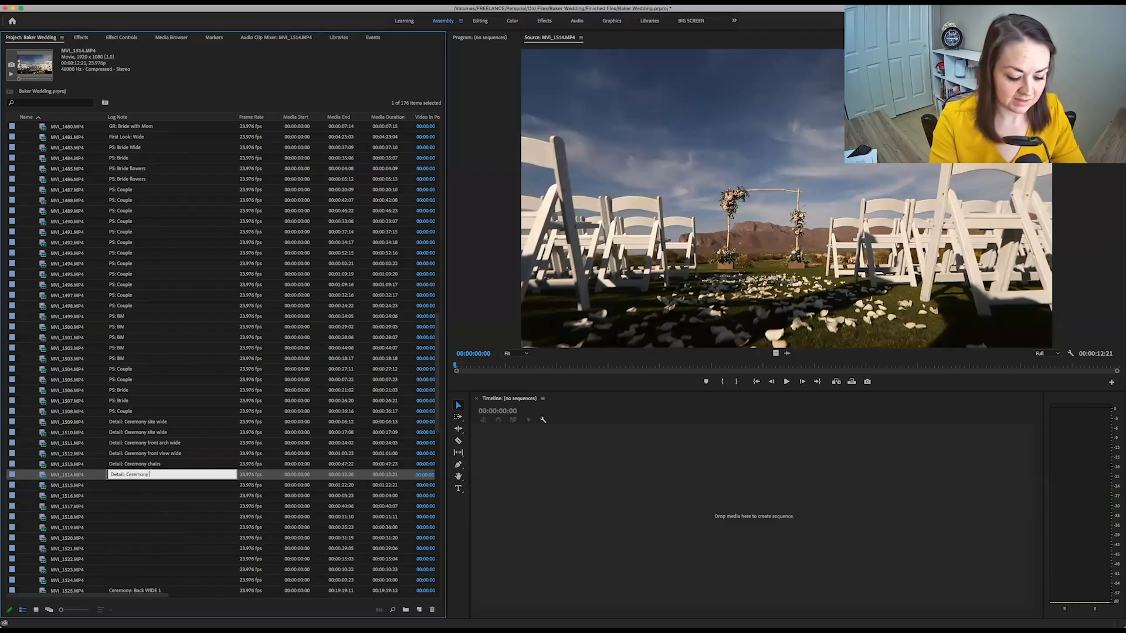
key("Return")
double_click(43, 485)
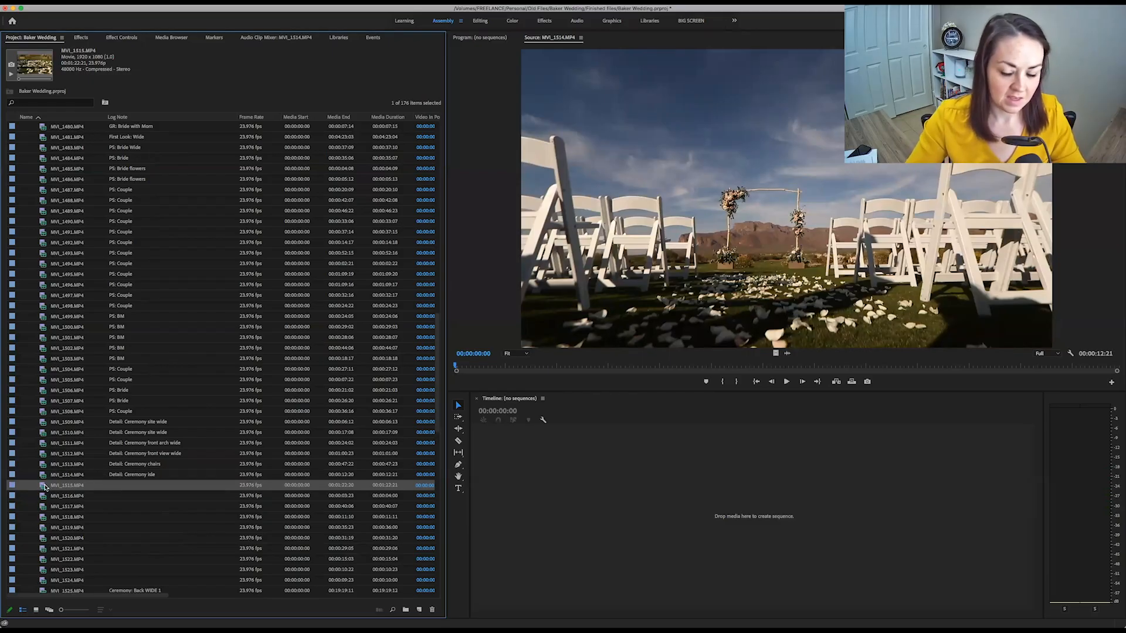
left_click(174, 487)
key("super+v")
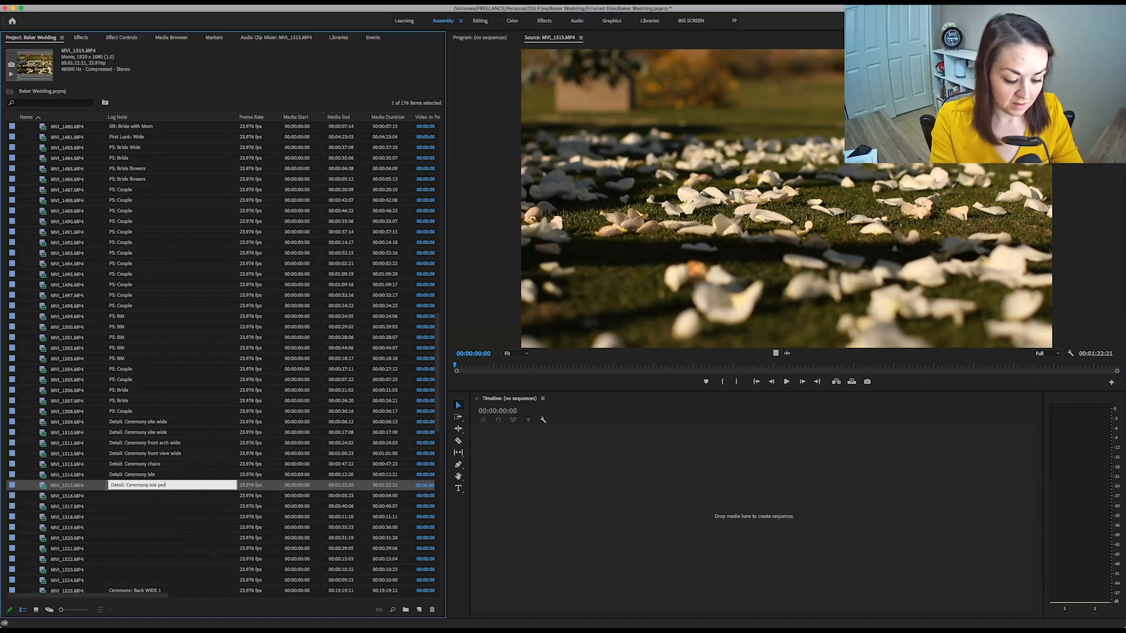
key("Return")
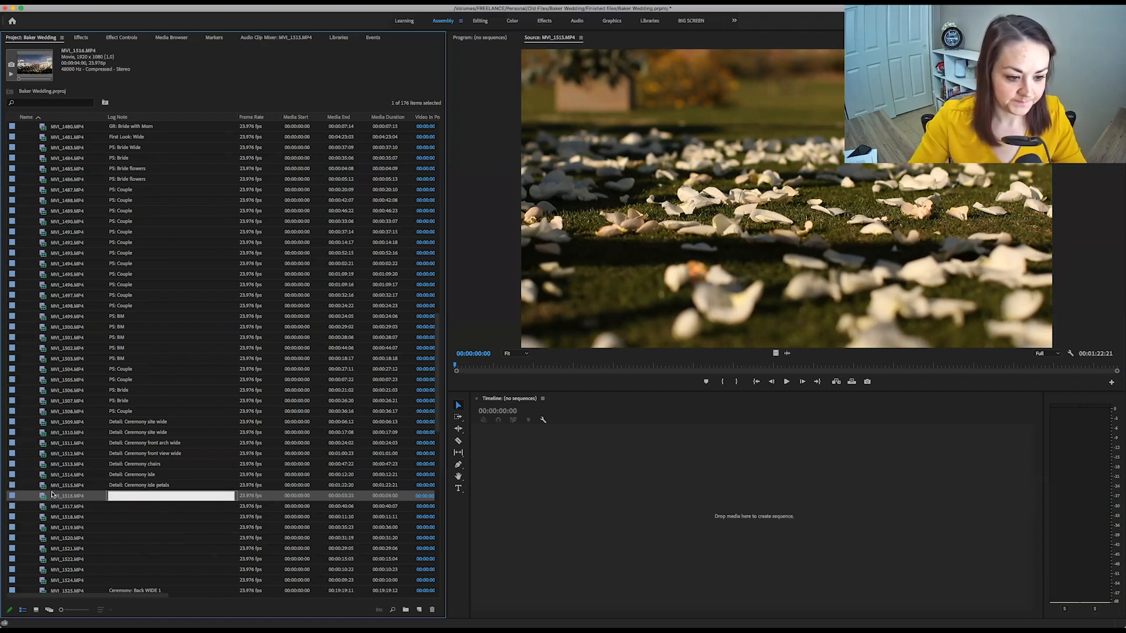
- Preview MVI_1516.MP4 and MVI_1517.MP4 and enter "Detail: Ceremony isle" as the log note of both clips
double_click(176, 495)
left_click(162, 496)
key("super+v")
type("isle")
key("Tab")
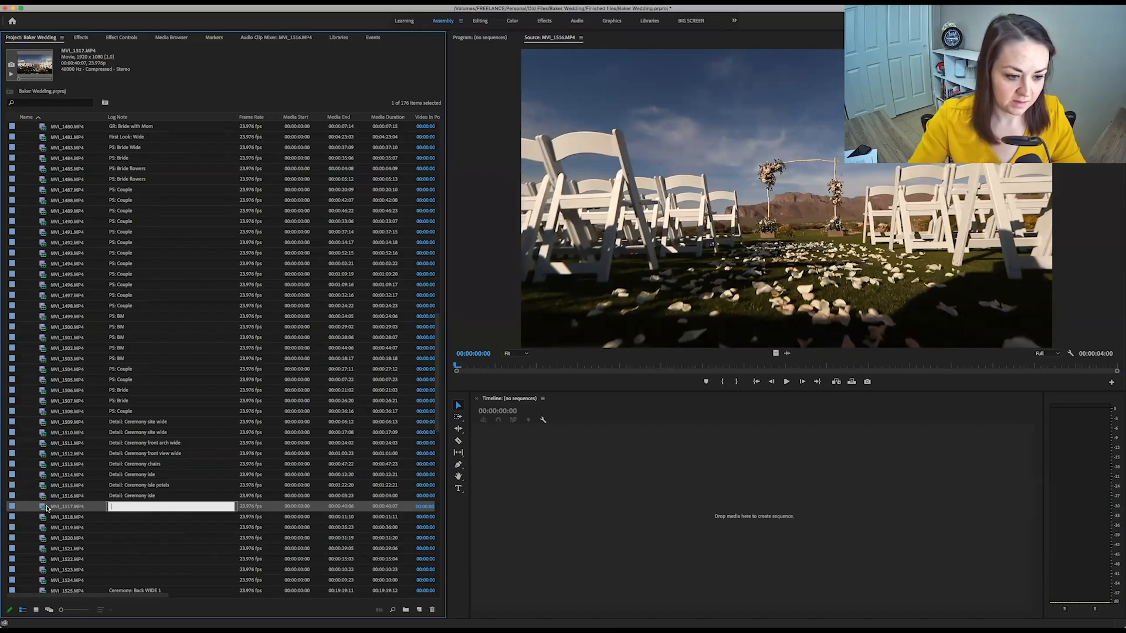
double_click(45, 507)
left_click(129, 506)
type("Detail: Ceremony isle")
key("Return")
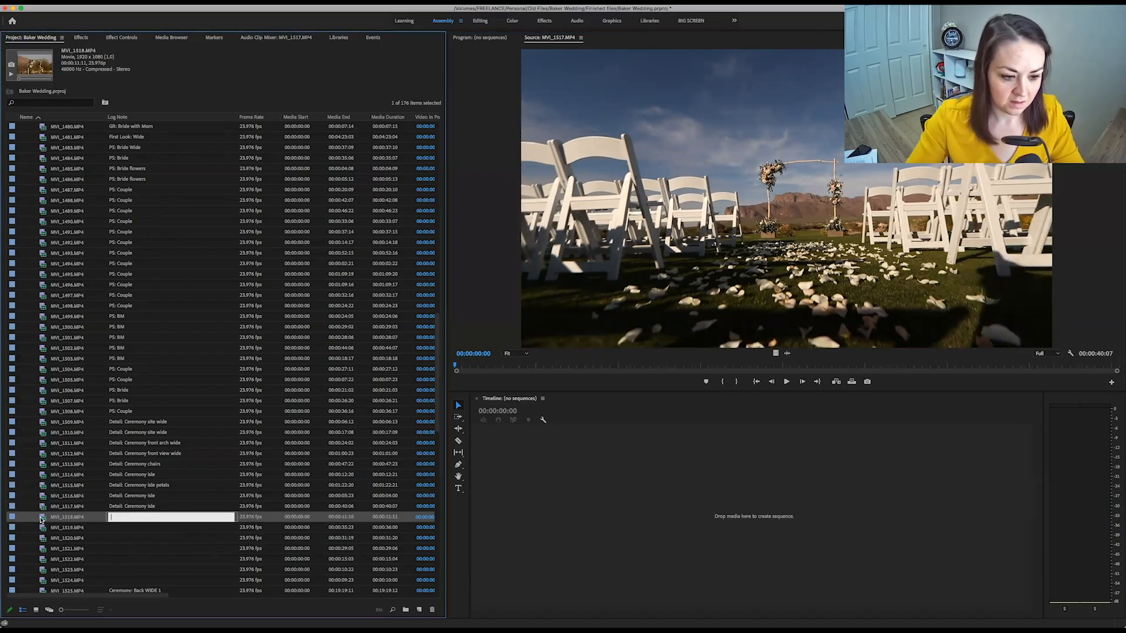
- Log MVI_1518.MP4 as "Detail: Ceremony front arch" and open MVI_1519.MP4 for preview
double_click(43, 519)
left_click(146, 517)
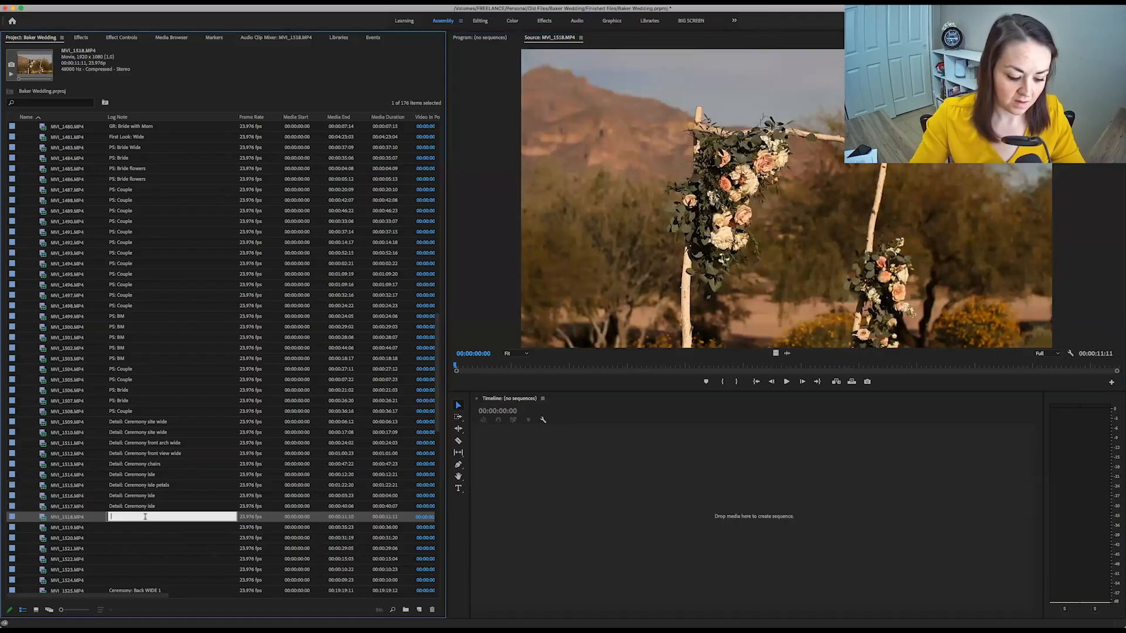
type("Detail: Ceremony")
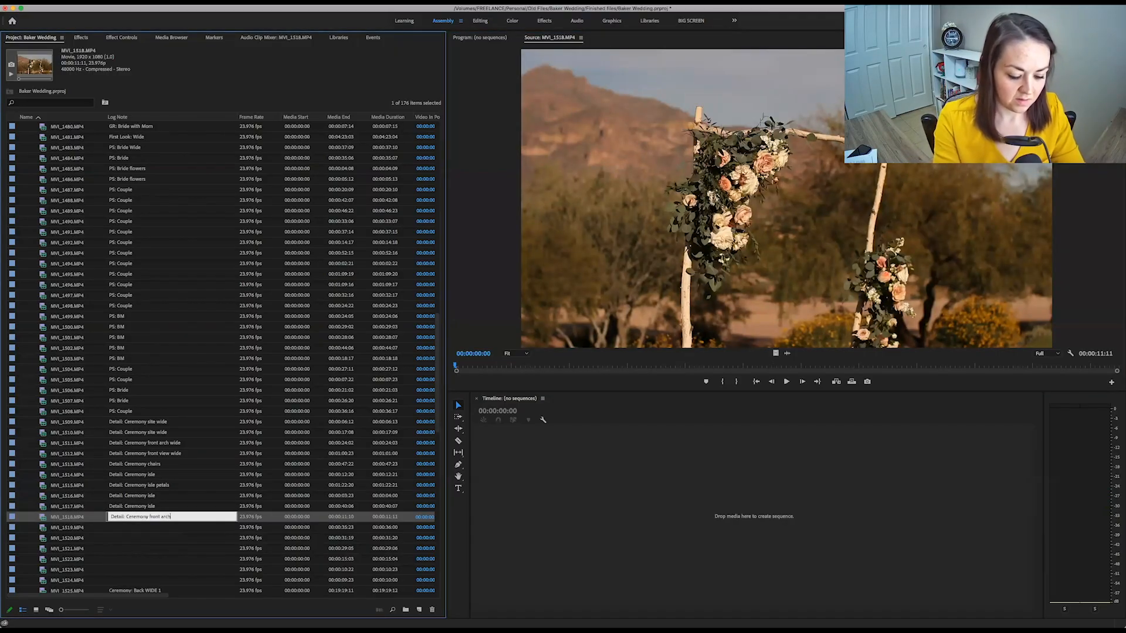
type(" front arch")
key("Return")
double_click(43, 528)
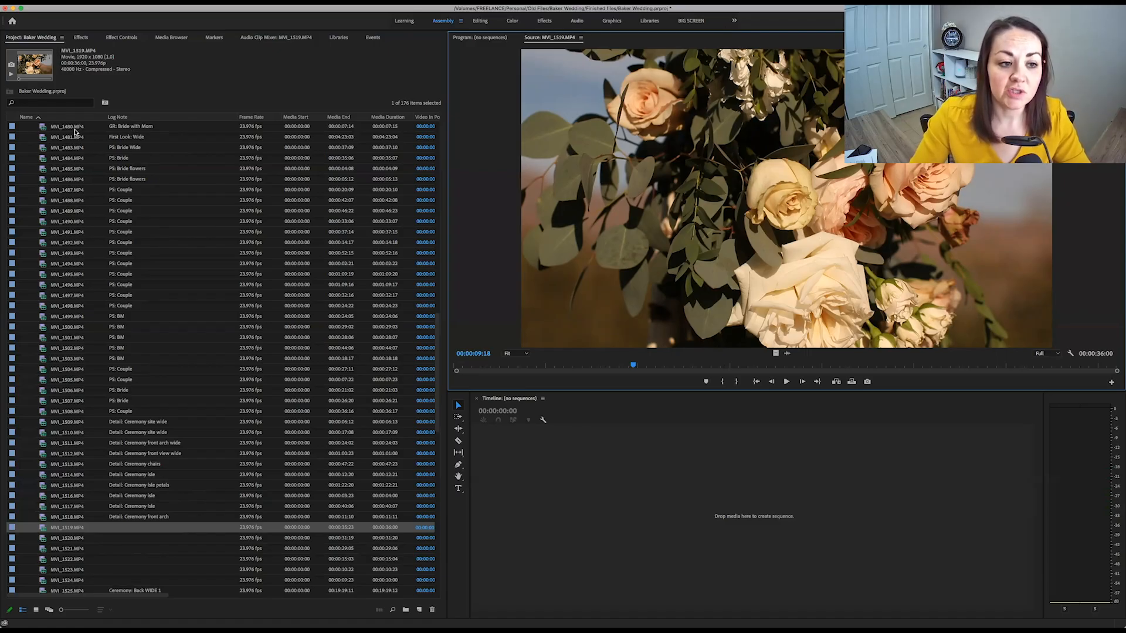
- Sort the clips by log note, review the grouped ceremony, detail and getting-ready notes, and restore the sorting by name
left_click(134, 117)
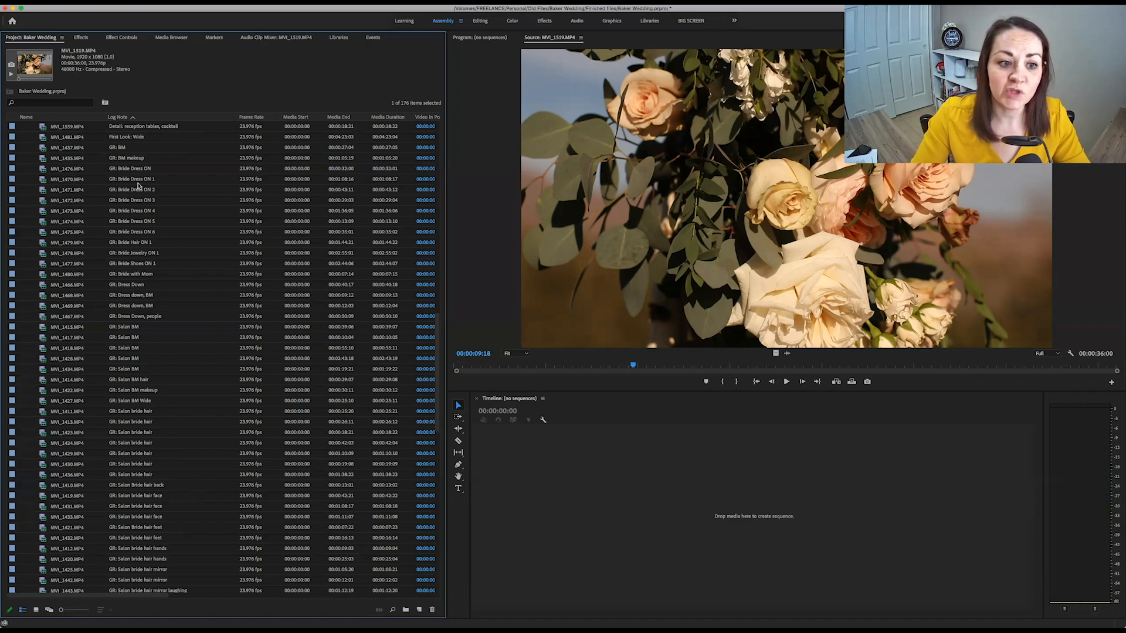
scroll(158, 295, "up", 15)
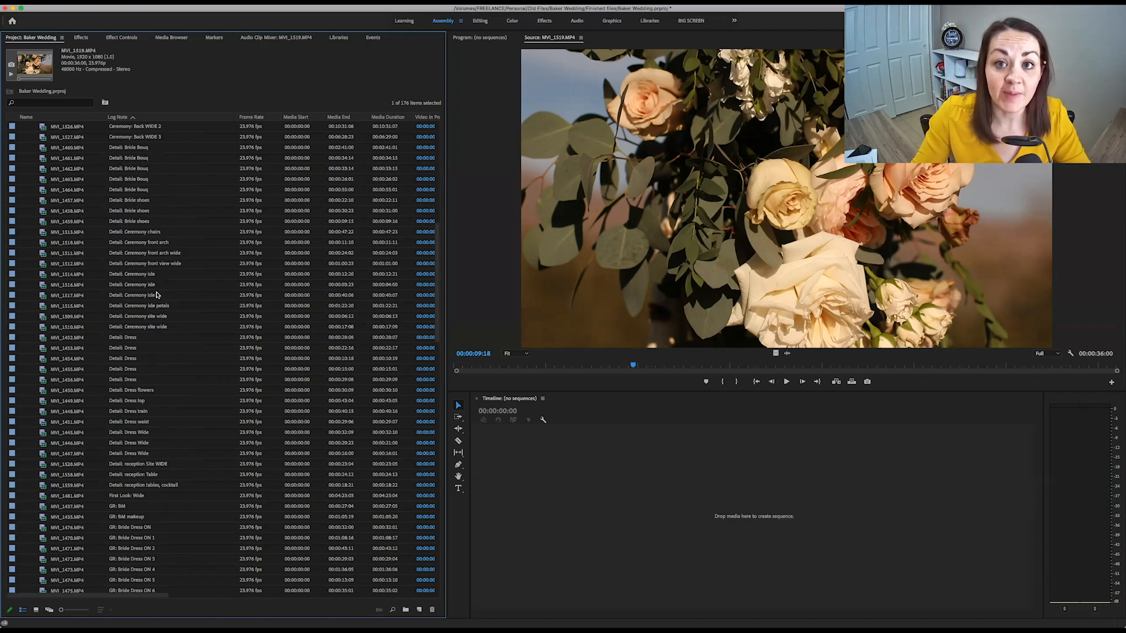
scroll(157, 295, "down", 9)
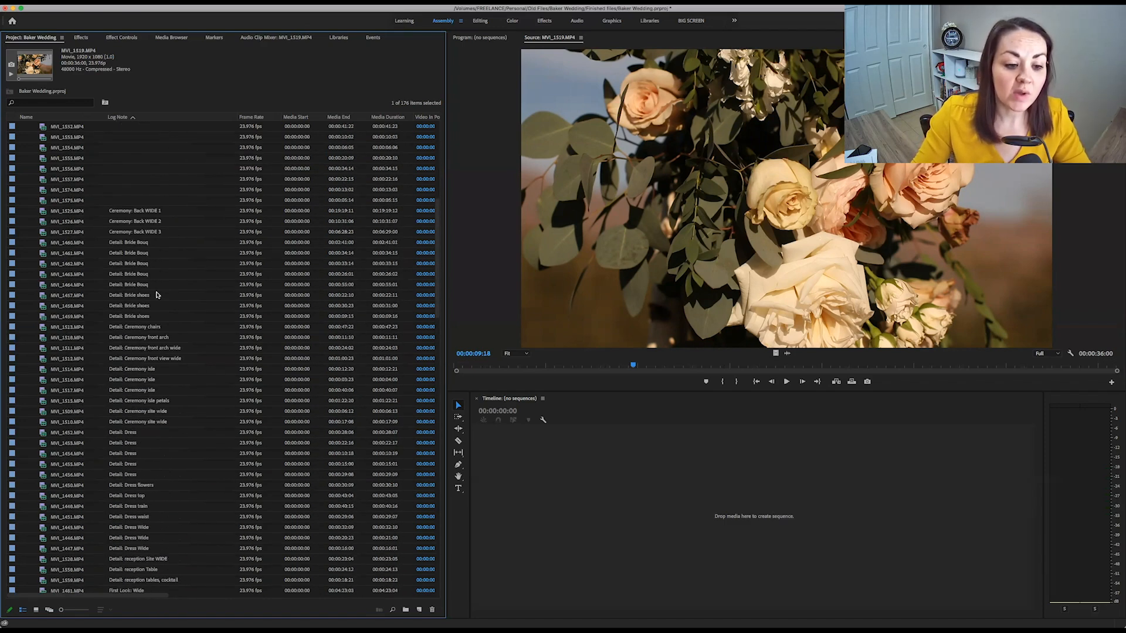
scroll(157, 295, "down", 2)
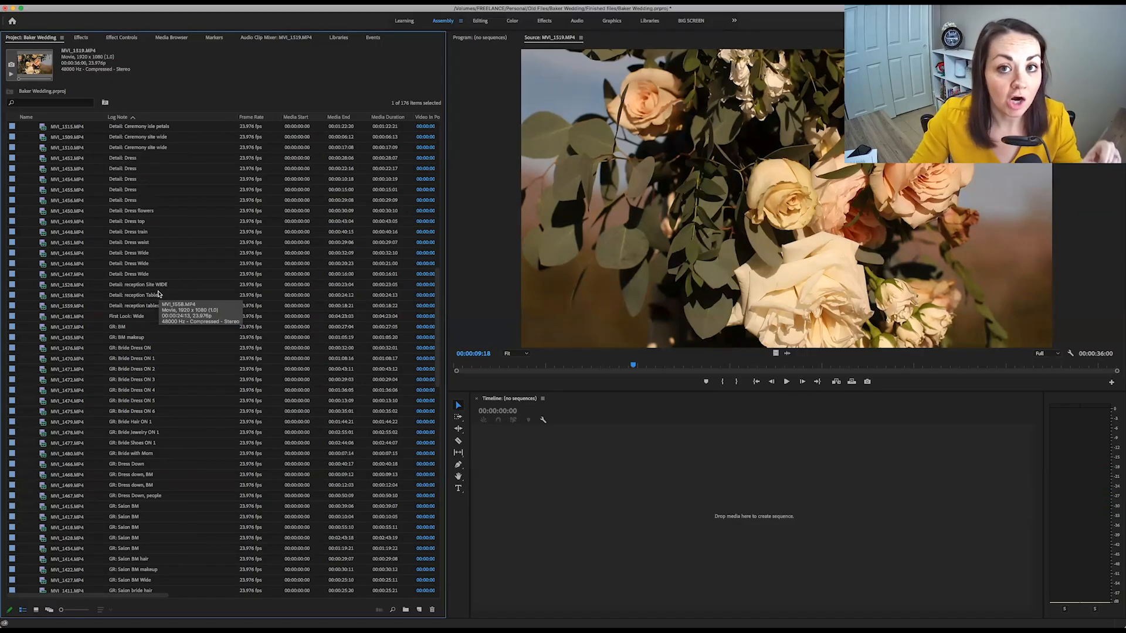
scroll(157, 295, "down", 6)
scroll(157, 295, "up", 15)
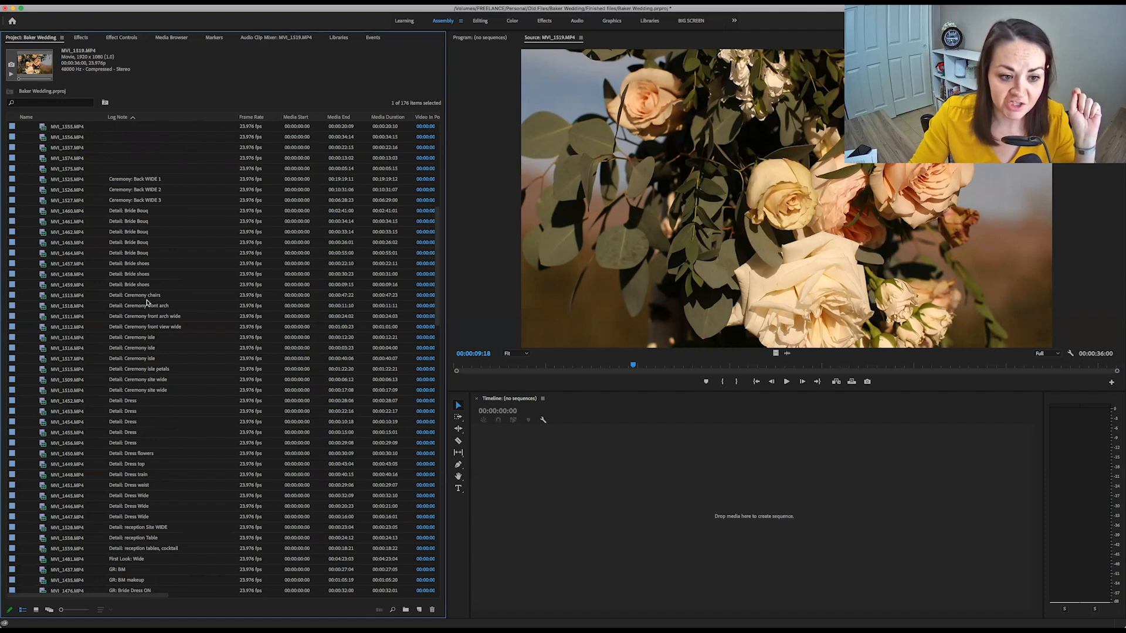
left_click(65, 117)
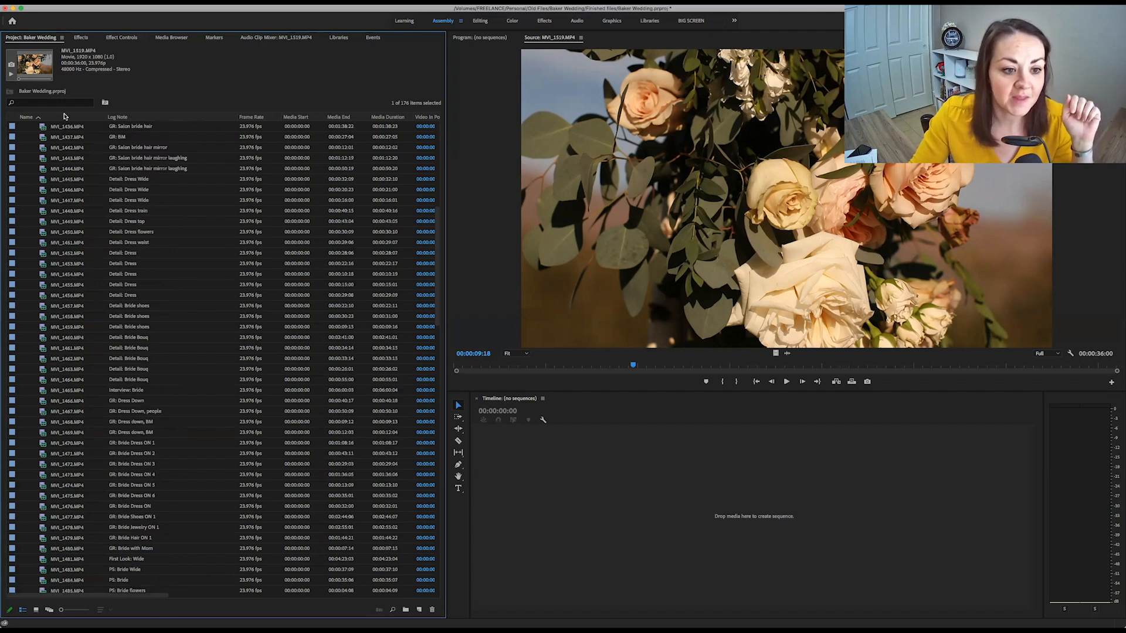
- Enter "Detail: Ceremony front arch flowers" as the log note of MVI_1519.MP4 and select the text for copying
scroll(157, 336, "down", 20)
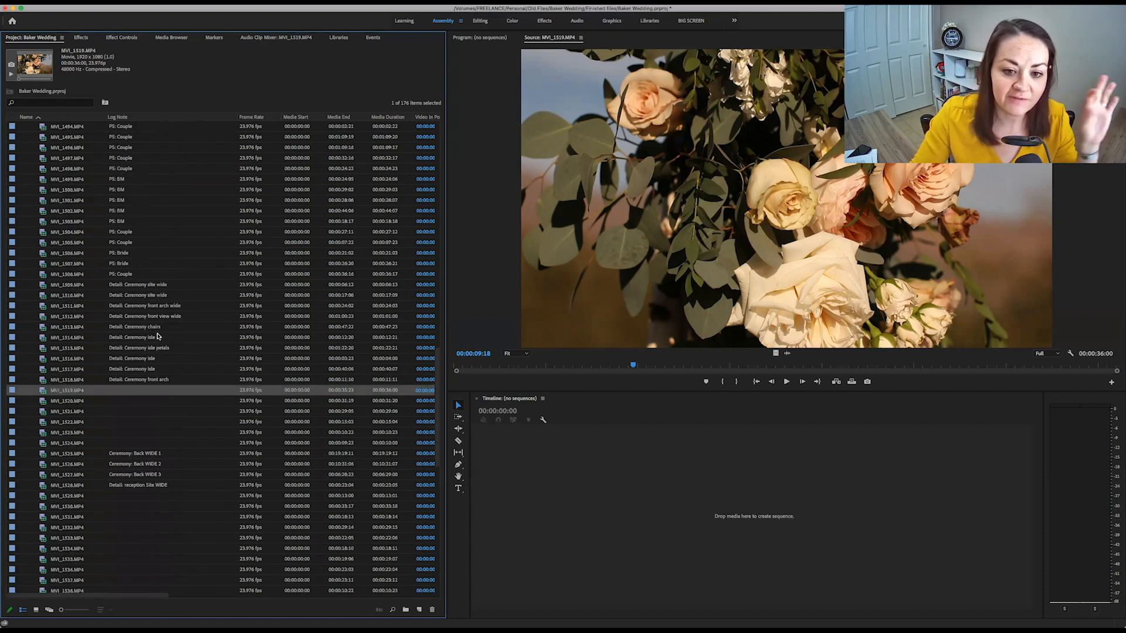
double_click(40, 329)
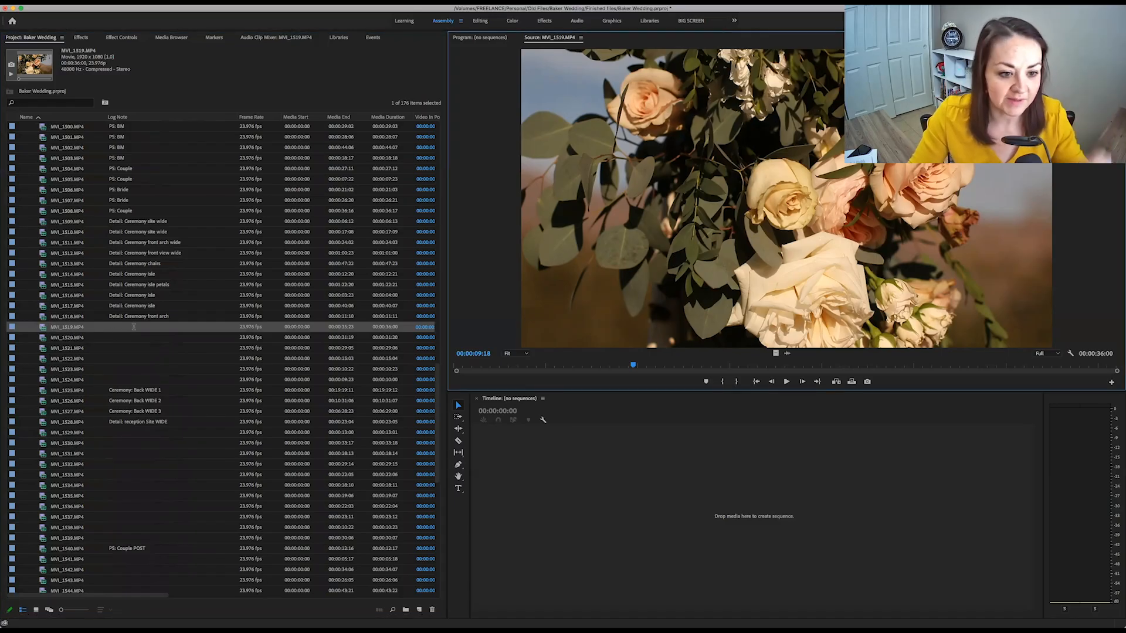
left_click(134, 328)
type("Detail: Ceremony")
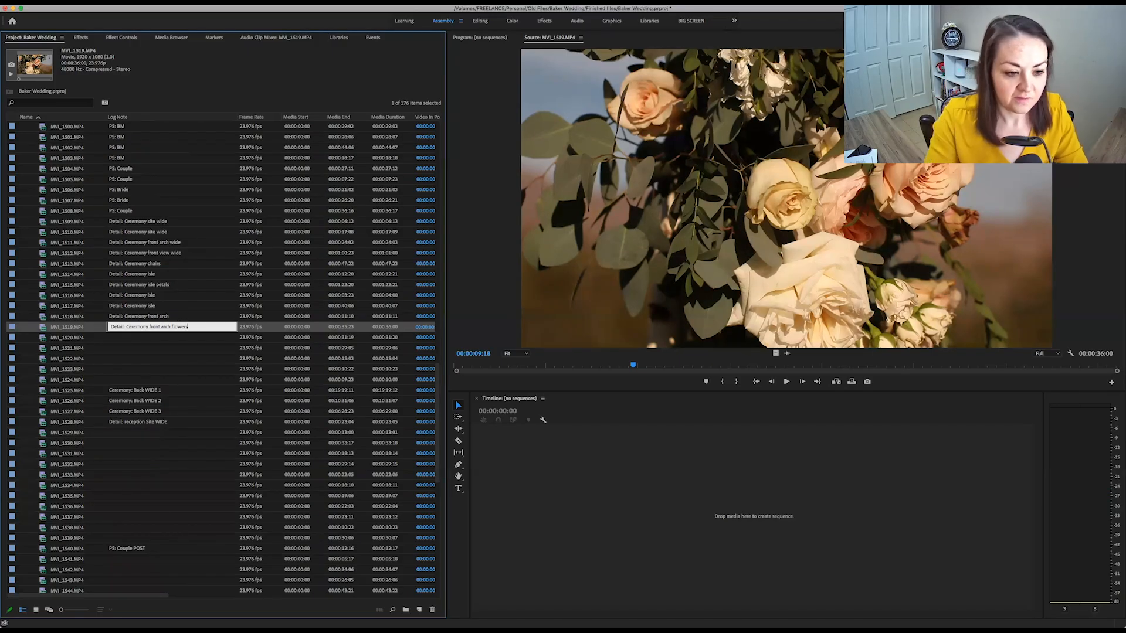
type("front arch flowers")
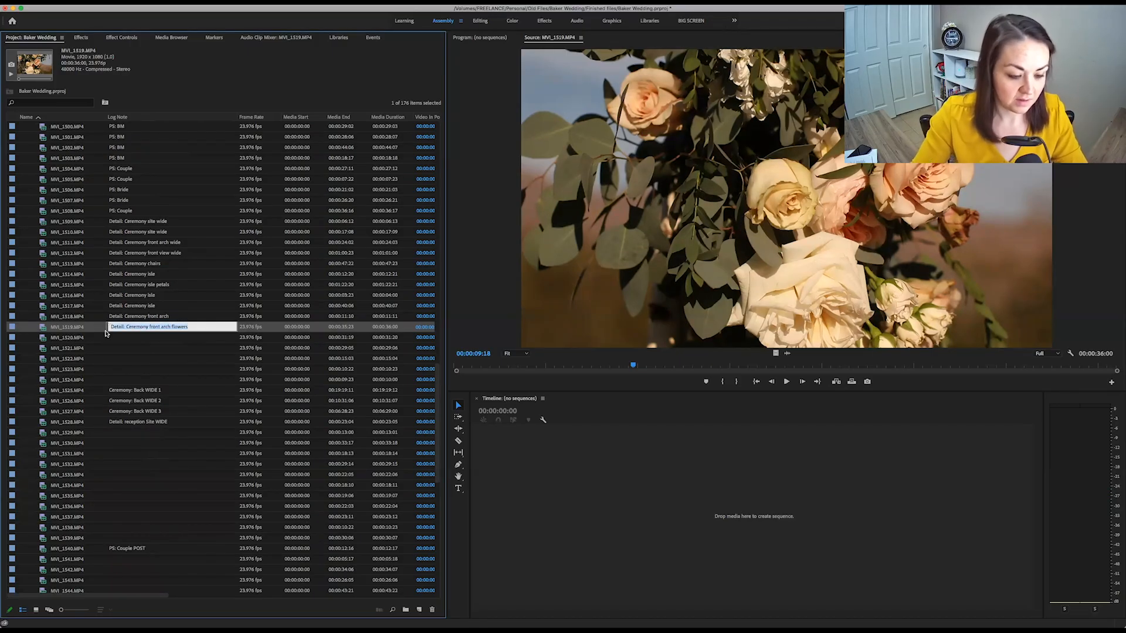
- Preview MVI_1520.MP4 through MVI_1522.MP4, and paste "Detail: Ceremony front arch flowers" as the log note of MVI_1520.MP4 and MVI_1521.MP4
left_click(45, 339)
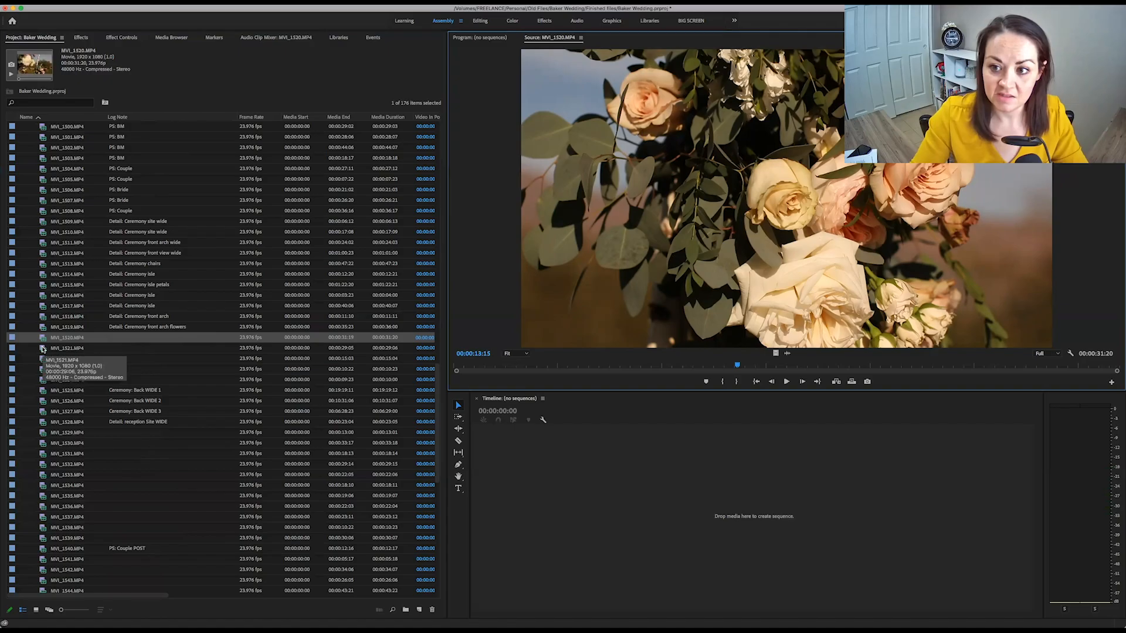
left_click(42, 349)
left_click(44, 358)
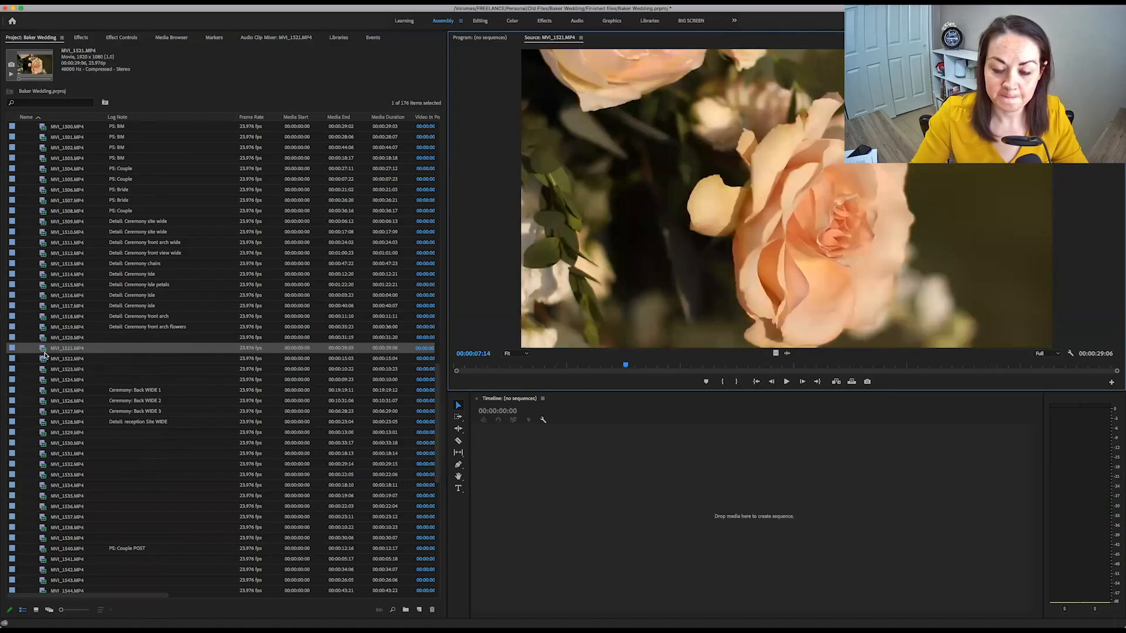
left_click(129, 338)
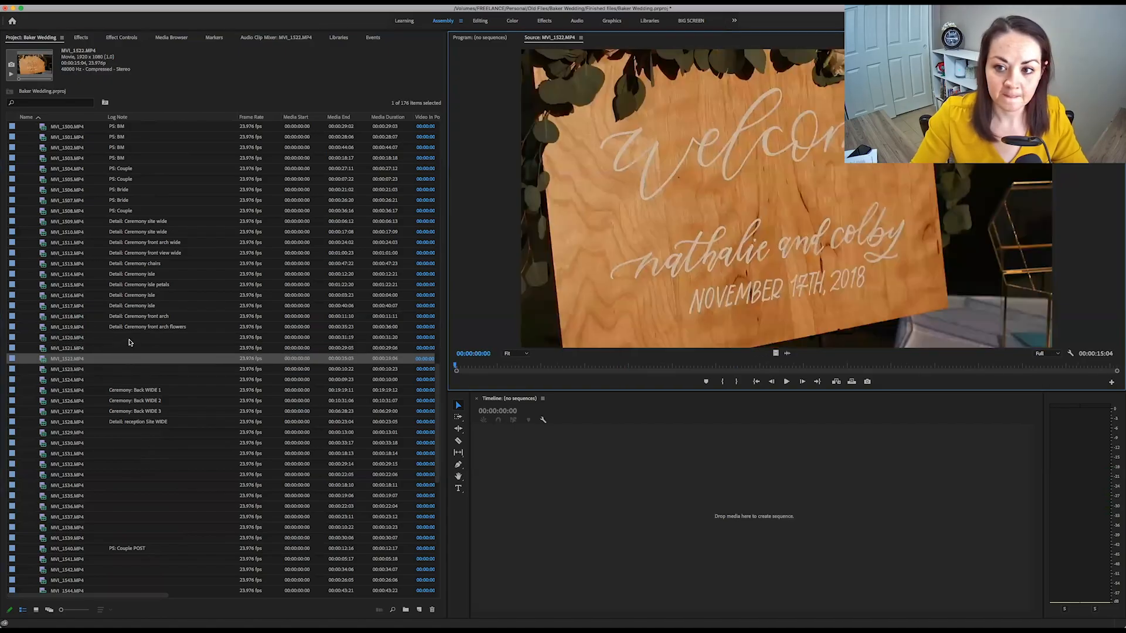
left_click(130, 339)
key("super+v")
key("Return")
key("super+v")
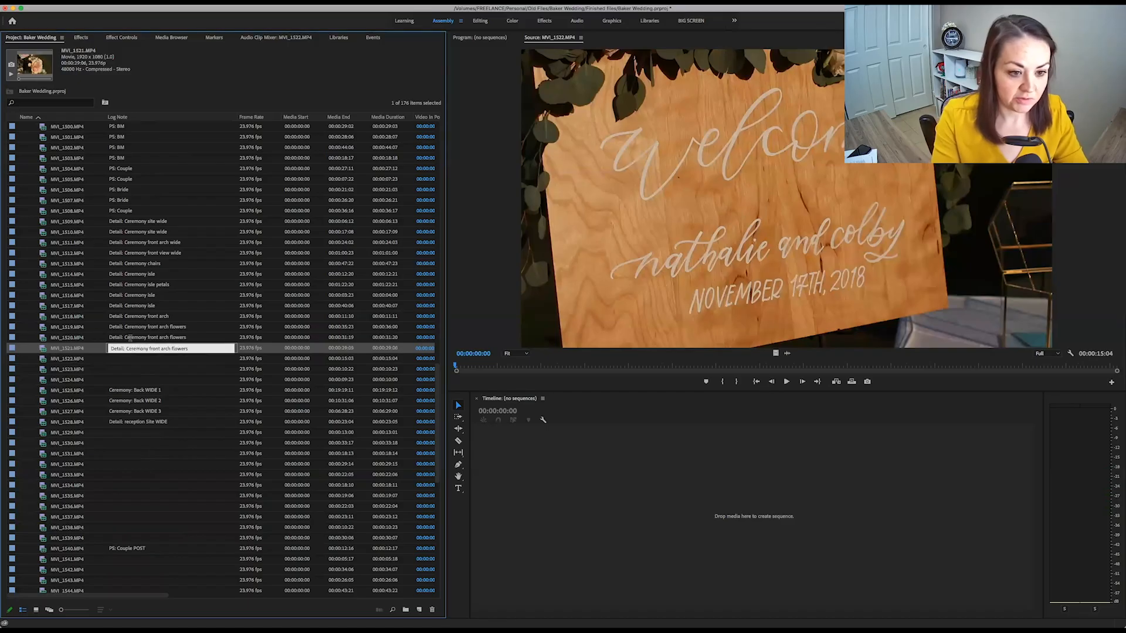
key("Return")
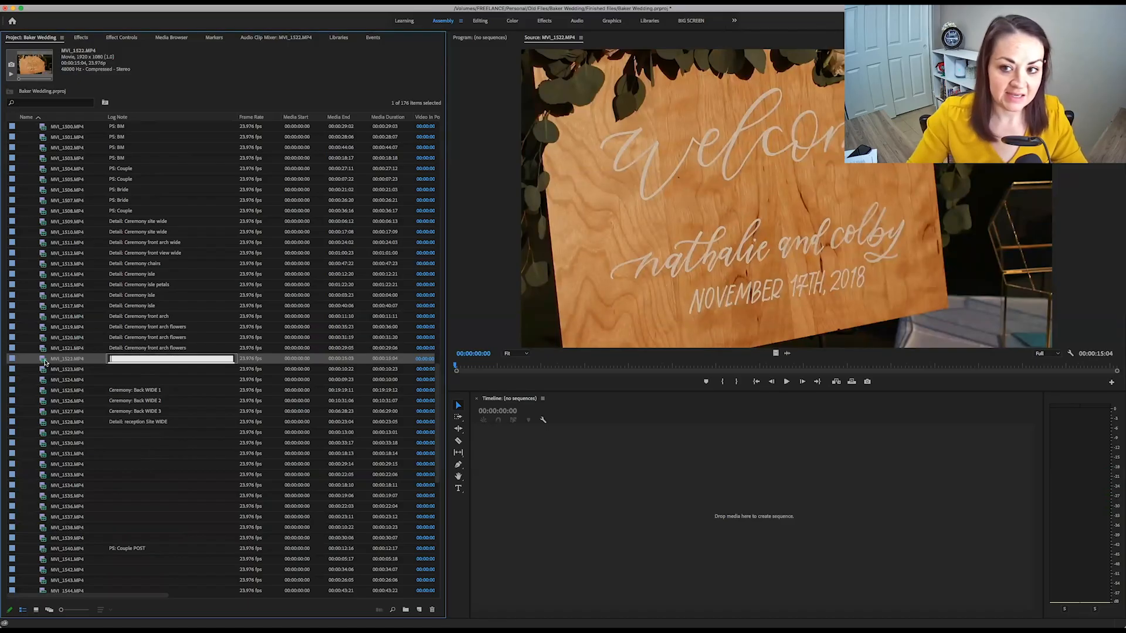
- Log MVI_1522.MP4 as "Detail: Ceremony Welcome Sign" by editing the pasted flowers note, and copy the finished text
type("Detail: Ceremony front arch flowers")
left_click_drag(150, 359, 201, 359)
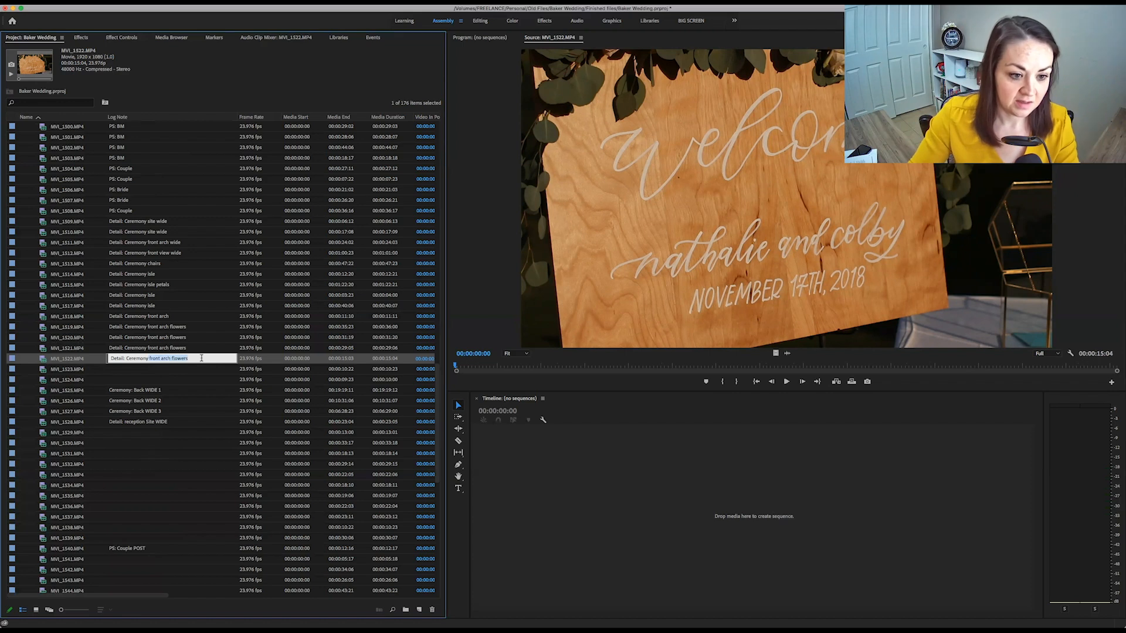
key("BackSpace")
type("Welcome Sig")
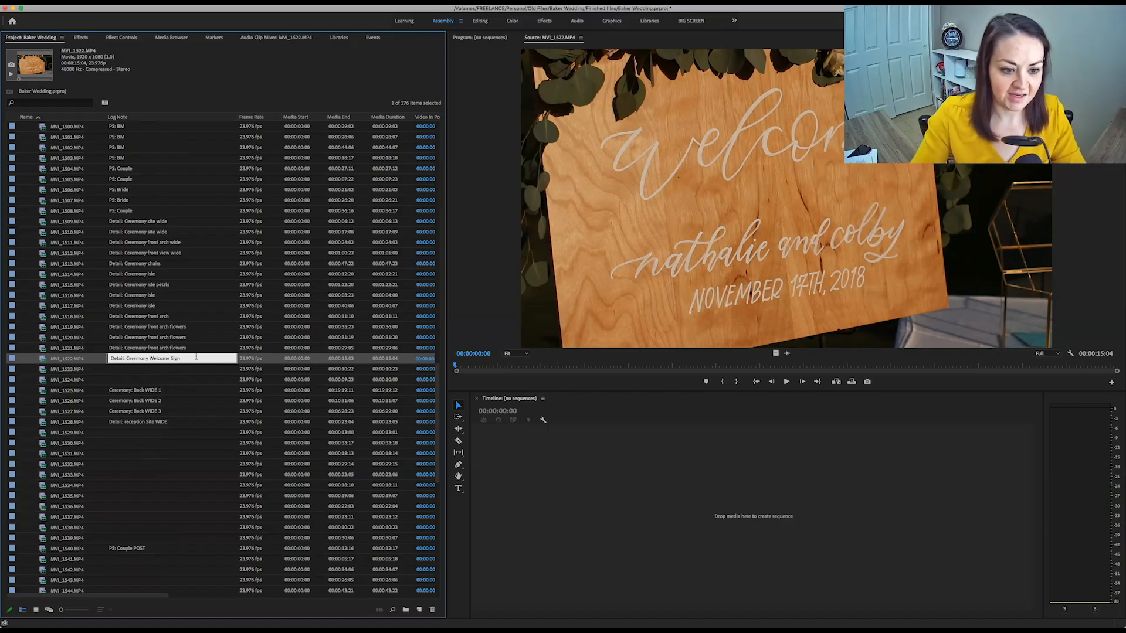
key("super+a")
key("super+c")
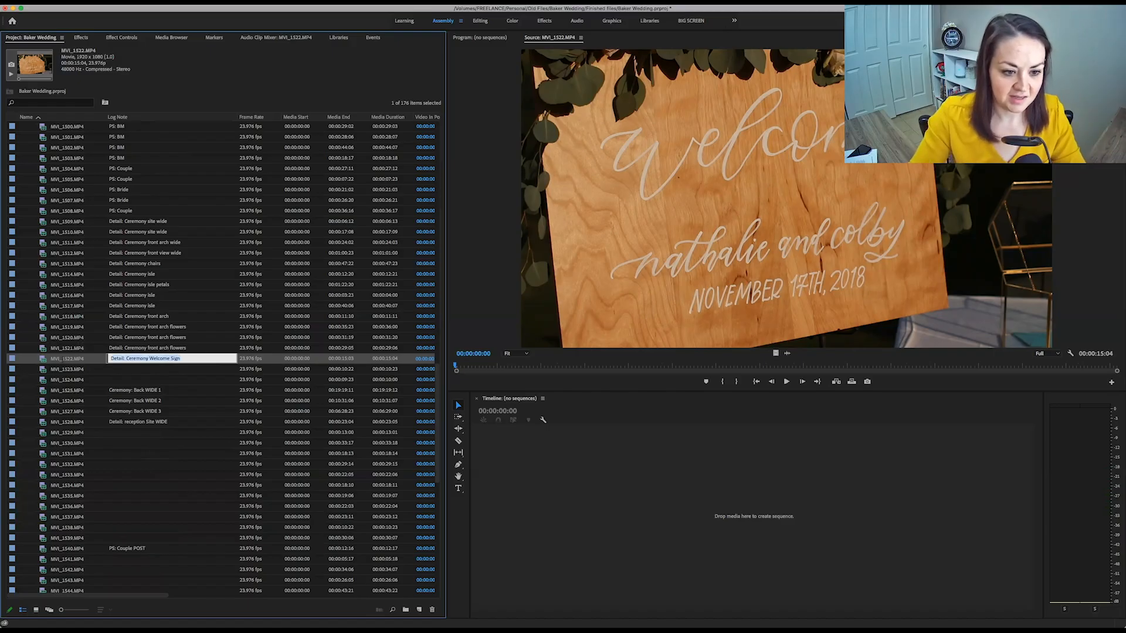
- Preview MVI_1523.MP4 and MVI_1524.MP4, and log MVI_1523.MP4 as "Detail: Ceremony Welcome Sign, guests arriving" by extending the copied note
left_click(44, 370)
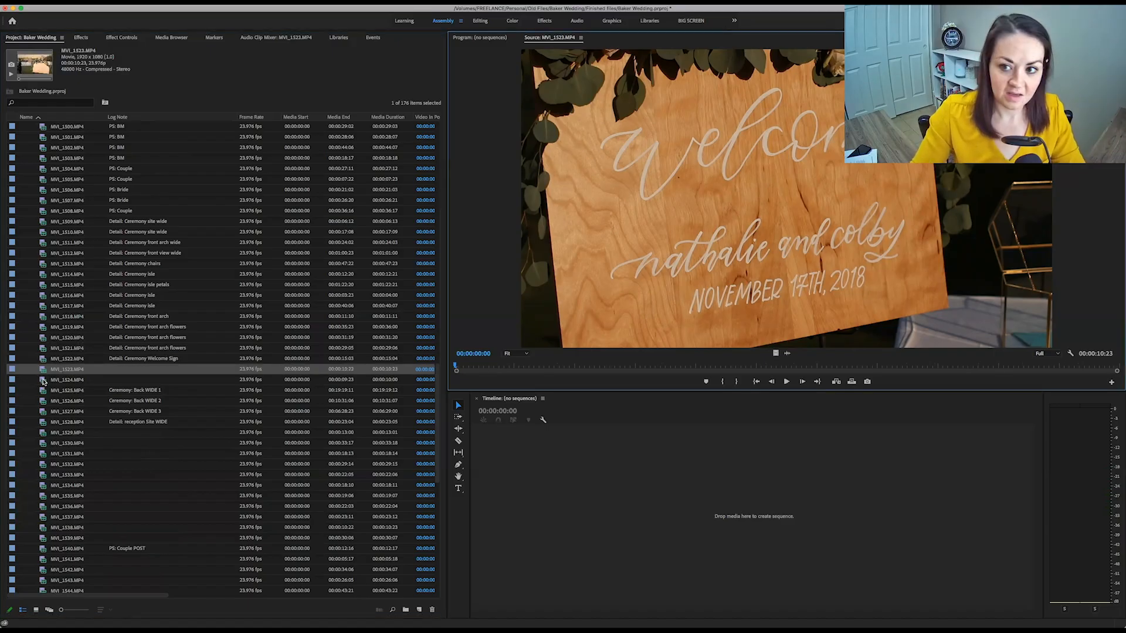
left_click(43, 381)
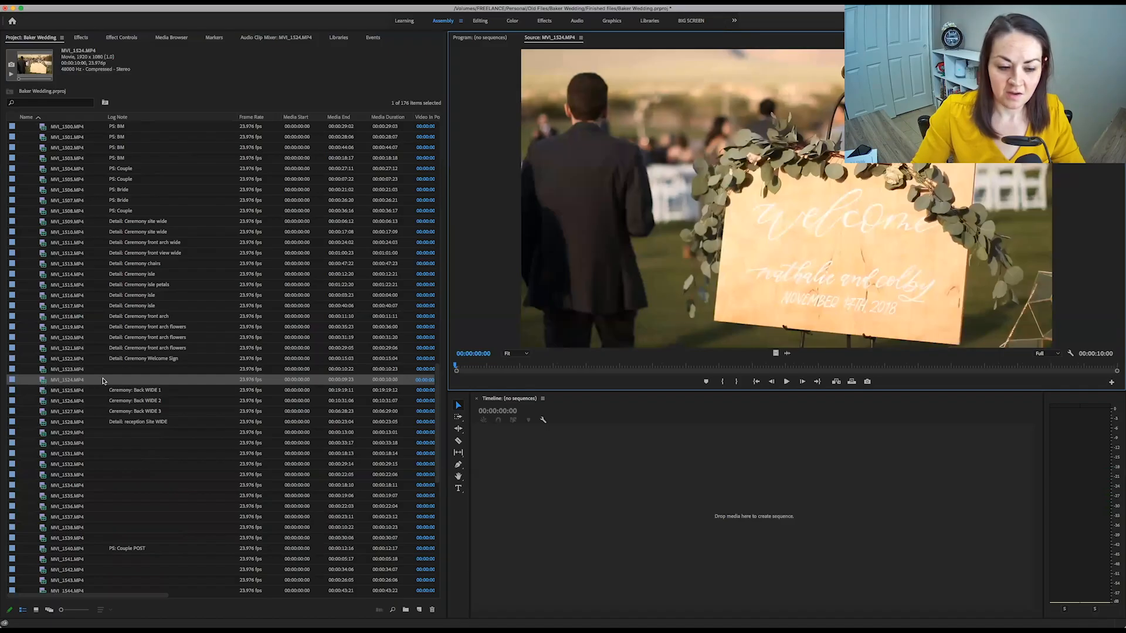
left_click(139, 368)
key("super+v")
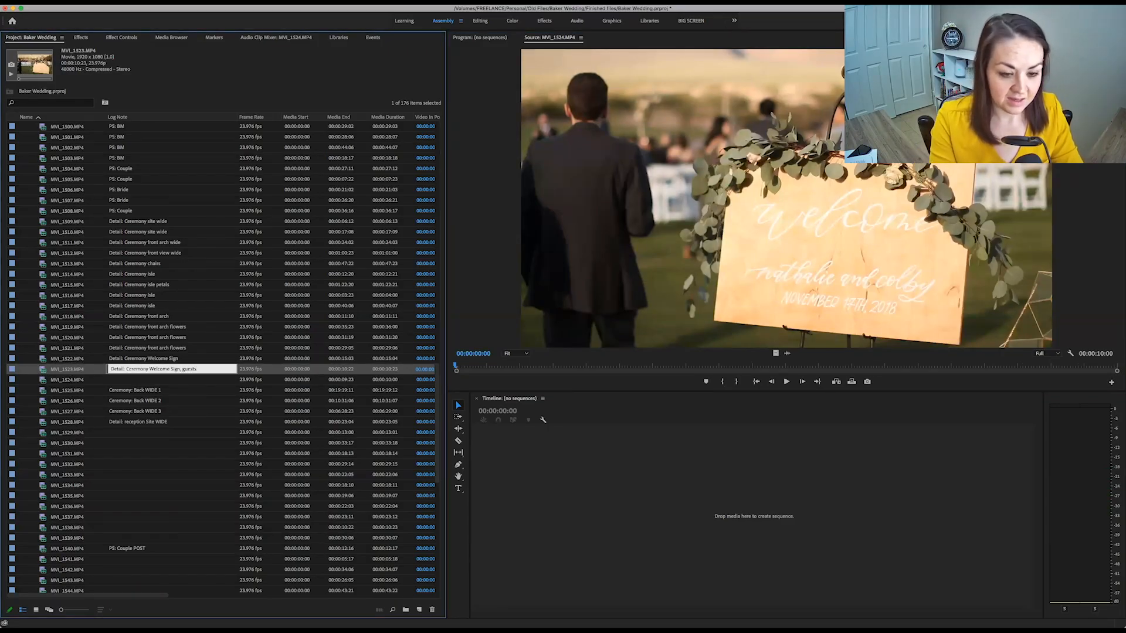
type(", guests arriv")
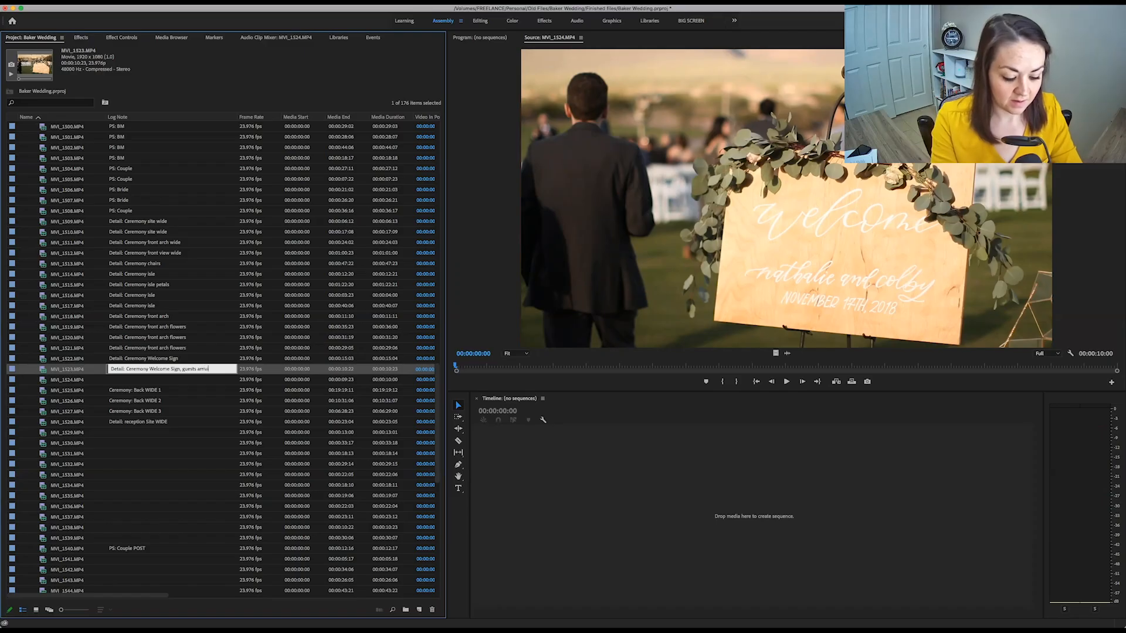
type("ing")
- Enter "Detail: Ceremony Welcome Sign, guests arriving" as the log note of MVI_1524.MP4
key("Tab")
key("super+v")
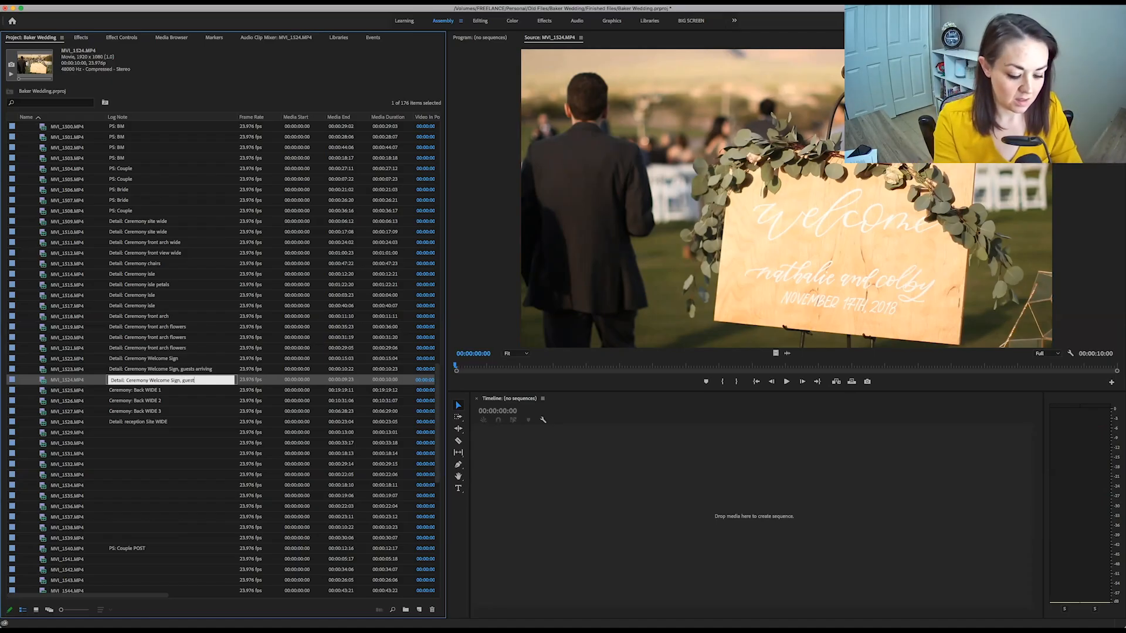
type("ving")
key("Return")
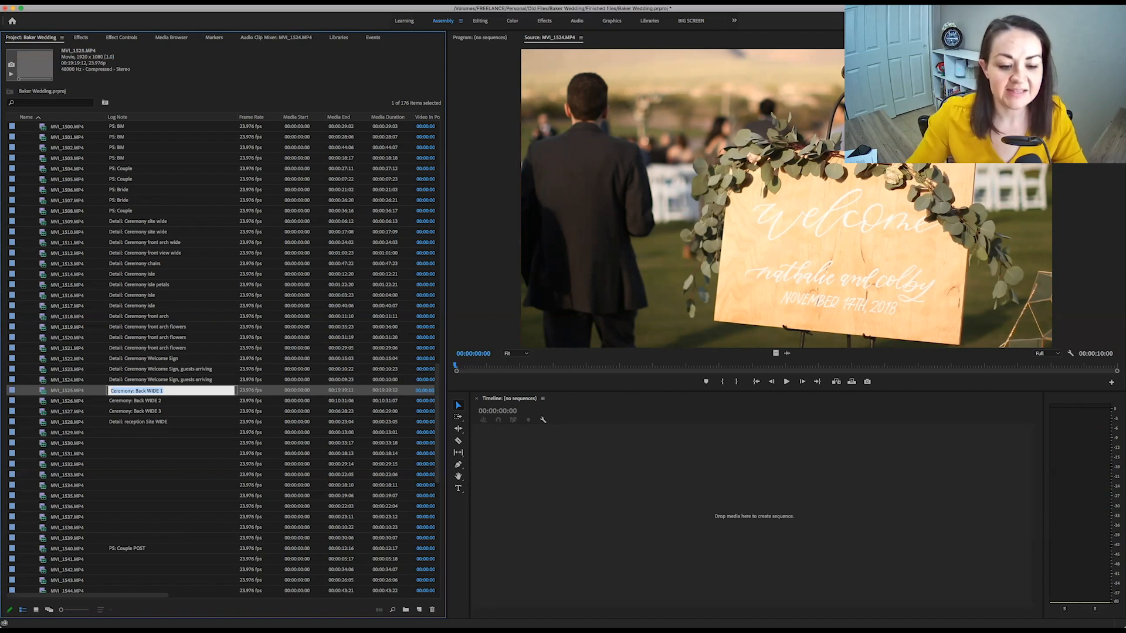
- Preview MVI_1529.MP4 and enter "Detail: Reception cake" as its log note
double_click(43, 435)
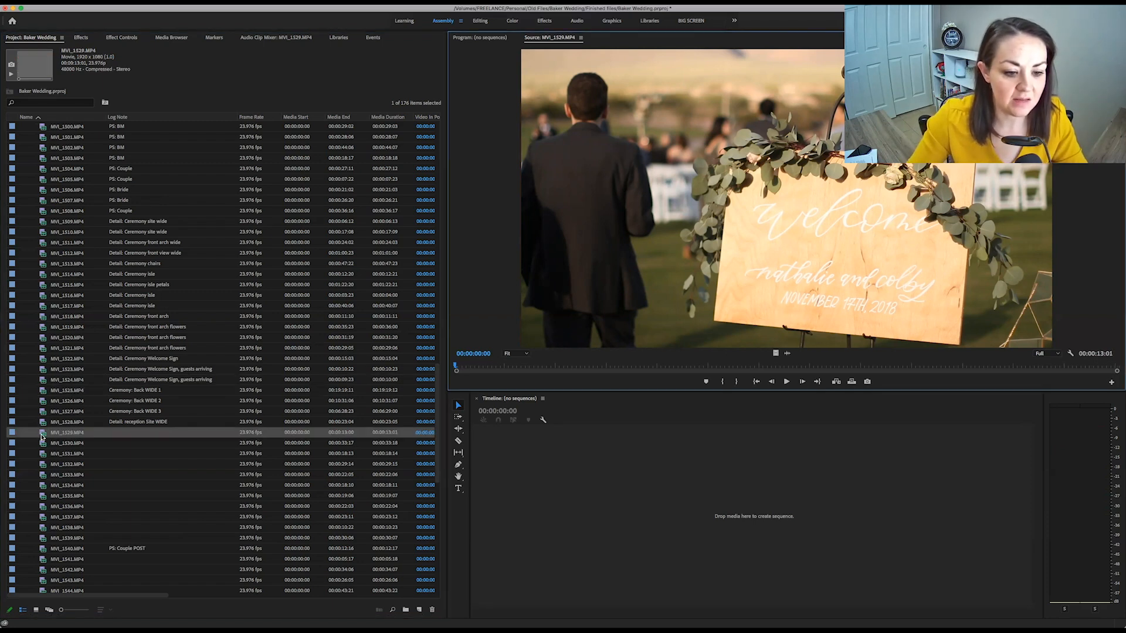
left_click(135, 434)
type("Detail: Reception cake")
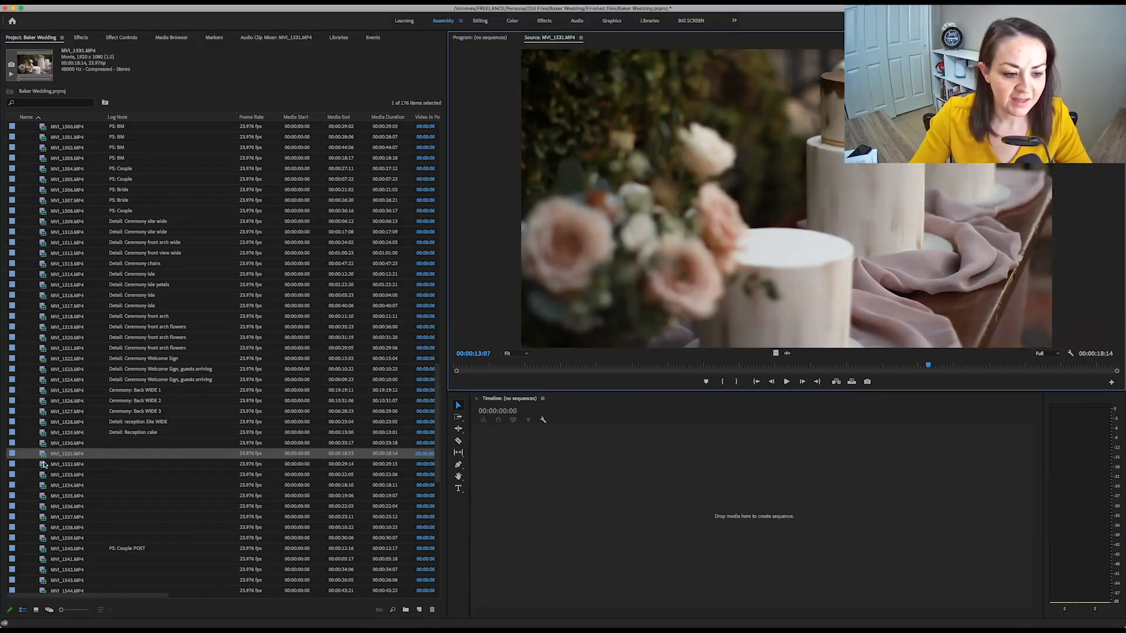
- Preview MVI_1532.MP4 and MVI_1533.MP4, and log MVI_1532.MP4 as "Detail: Reception cake"
double_click(44, 466)
double_click(44, 477)
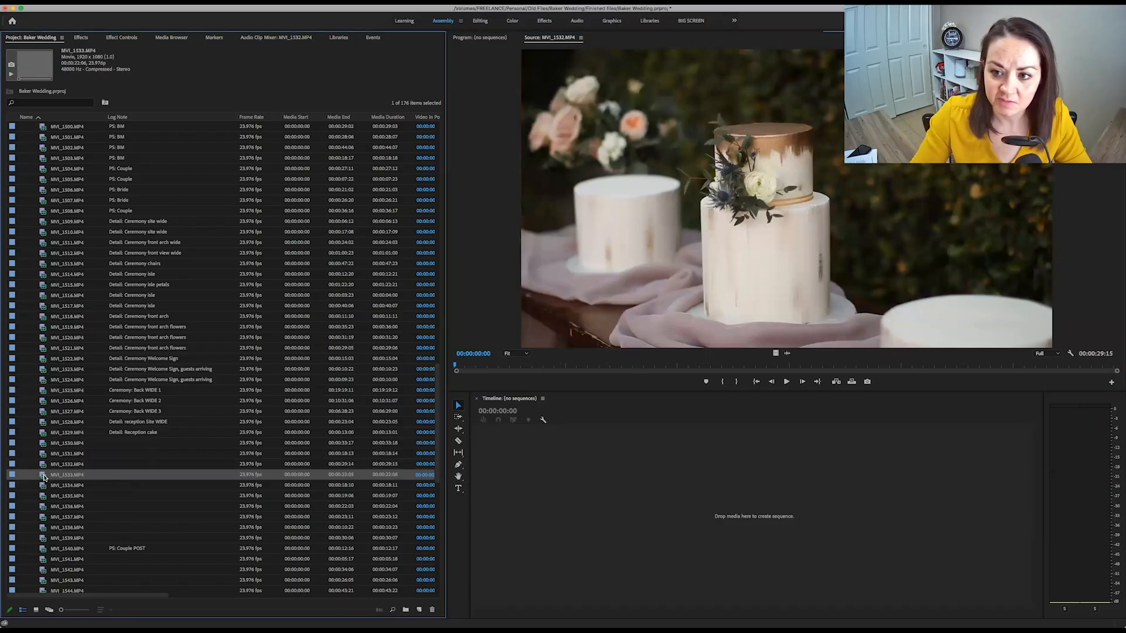
double_click(42, 465)
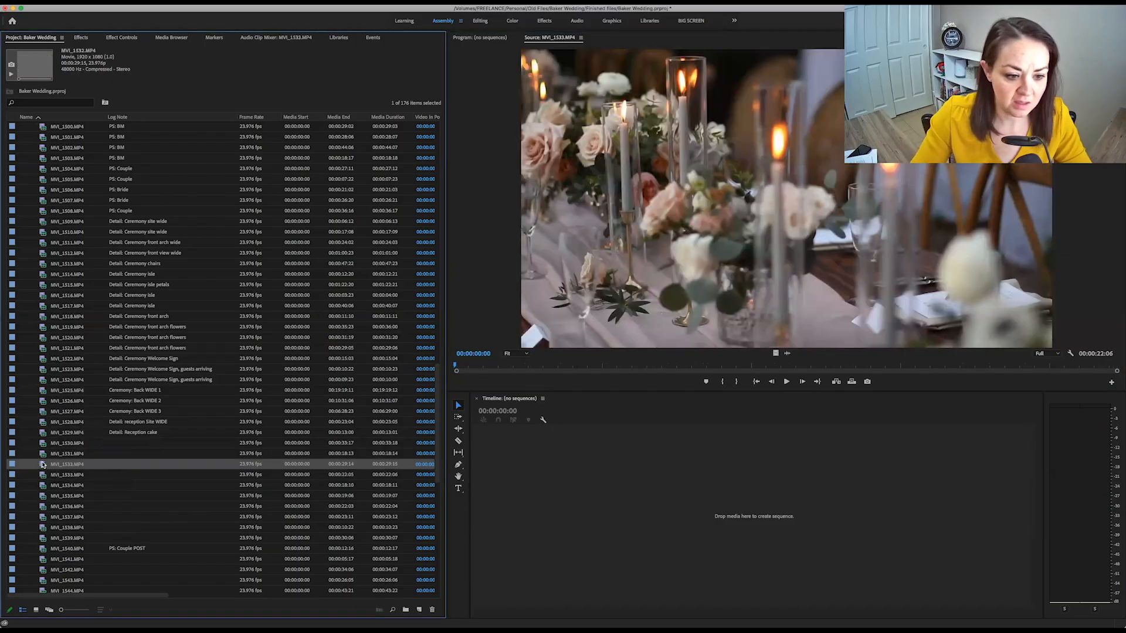
left_click(129, 466)
type("Detail: Reception cake")
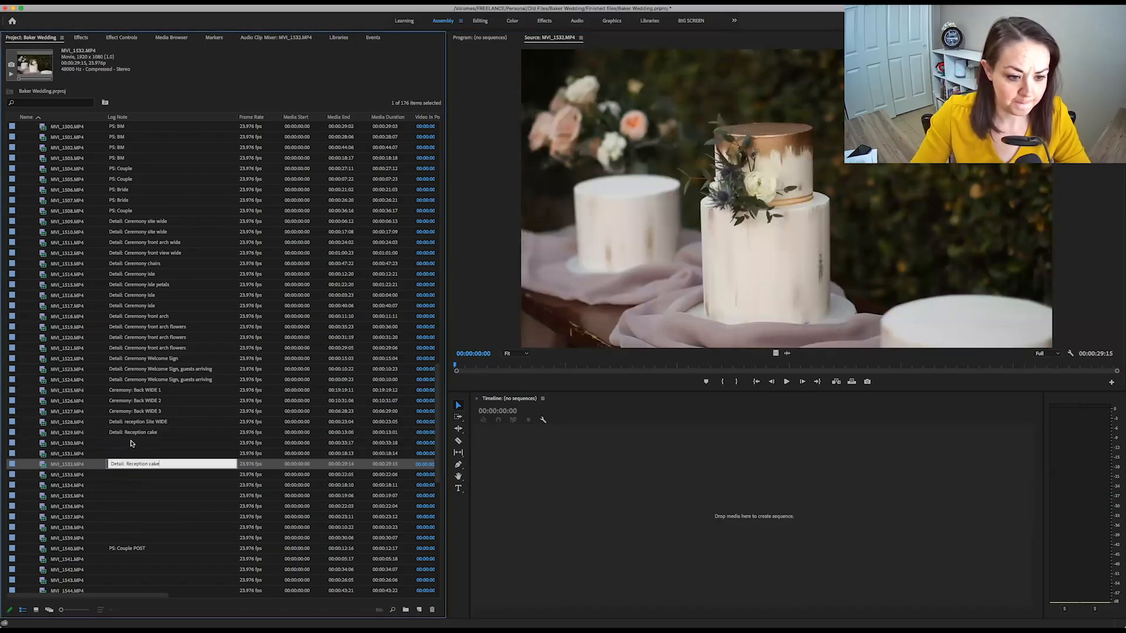
- Enter "Detail: Reception cake" as the log note of both MVI_1530.MP4 and MVI_1531.MP4
left_click(129, 444)
type("Detail: Reception cake")
key("Return")
type("Detail: Reception cake")
key("Return")
- Preview MVI_1530.MP4, copy its cake note, and extend the note to "Detail: Reception cake flowers"
double_click(44, 444)
left_click(142, 443)
key("super+c")
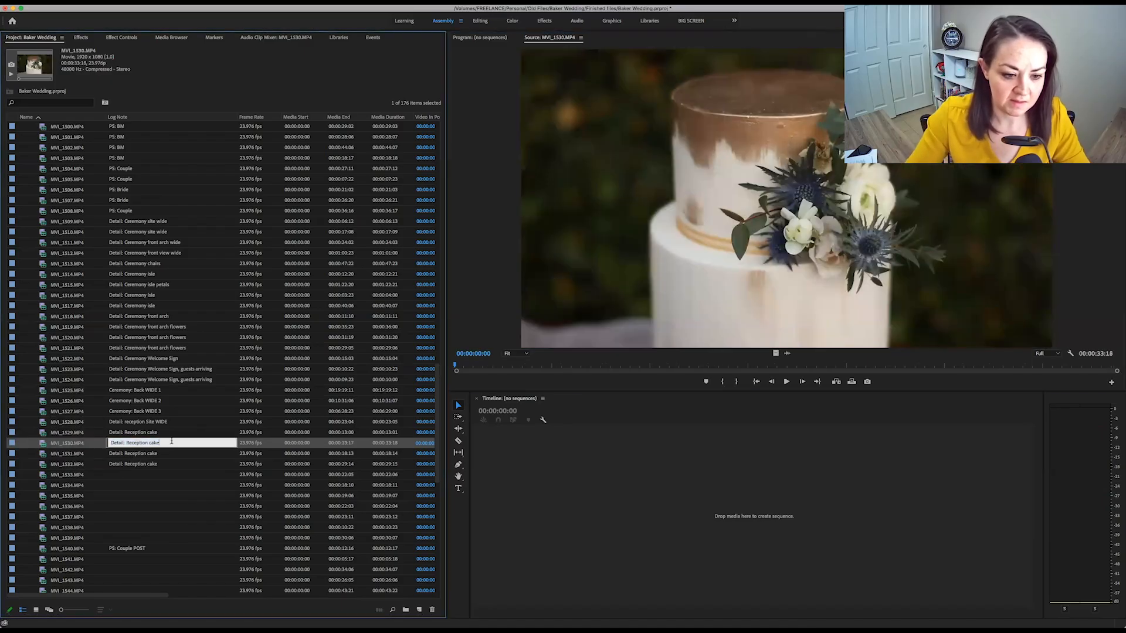
type("flowers")
key("Return")
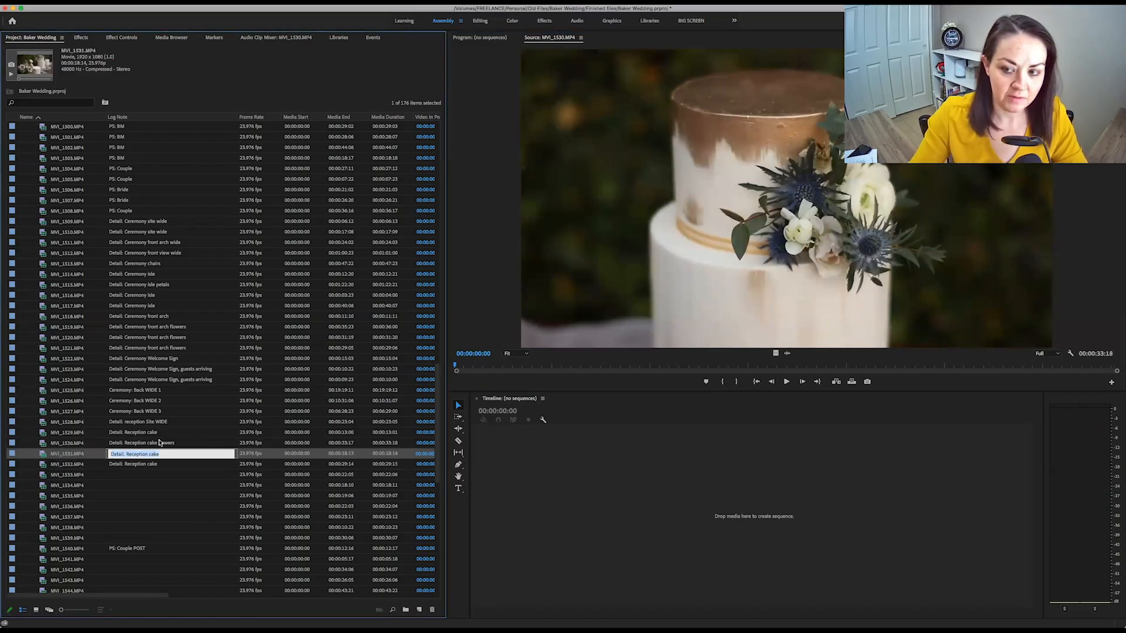
- Preview MVI_1531.MP4 through MVI_1533.MP4, paste the cake note into MVI_1533.MP4, and shorten it to "Detail: Reception" for copying
double_click(42, 455)
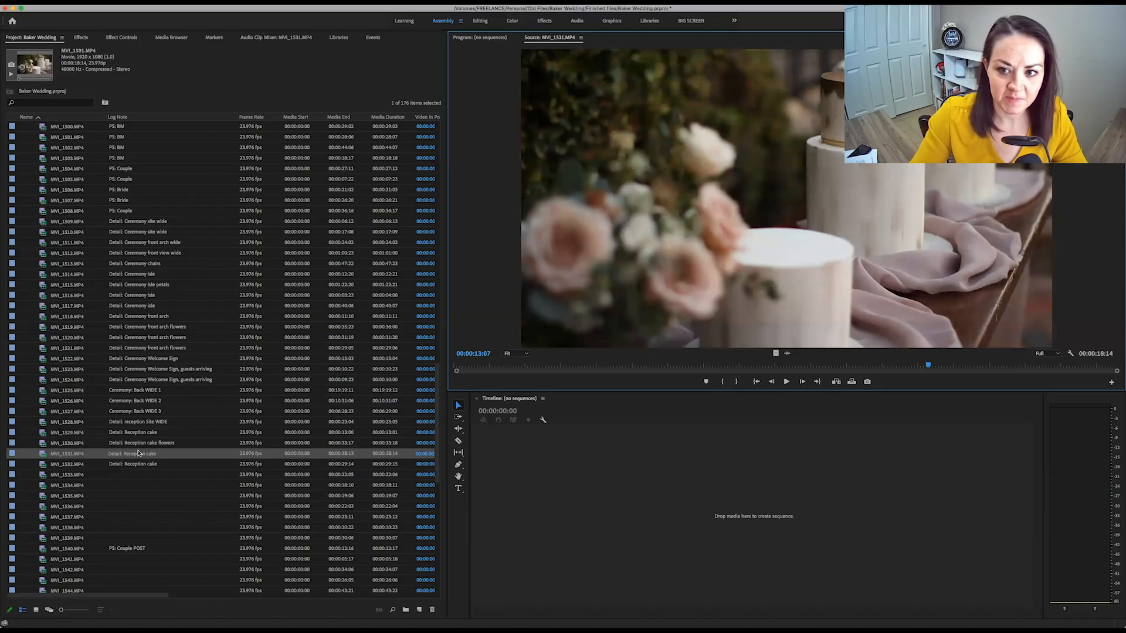
double_click(43, 465)
double_click(41, 476)
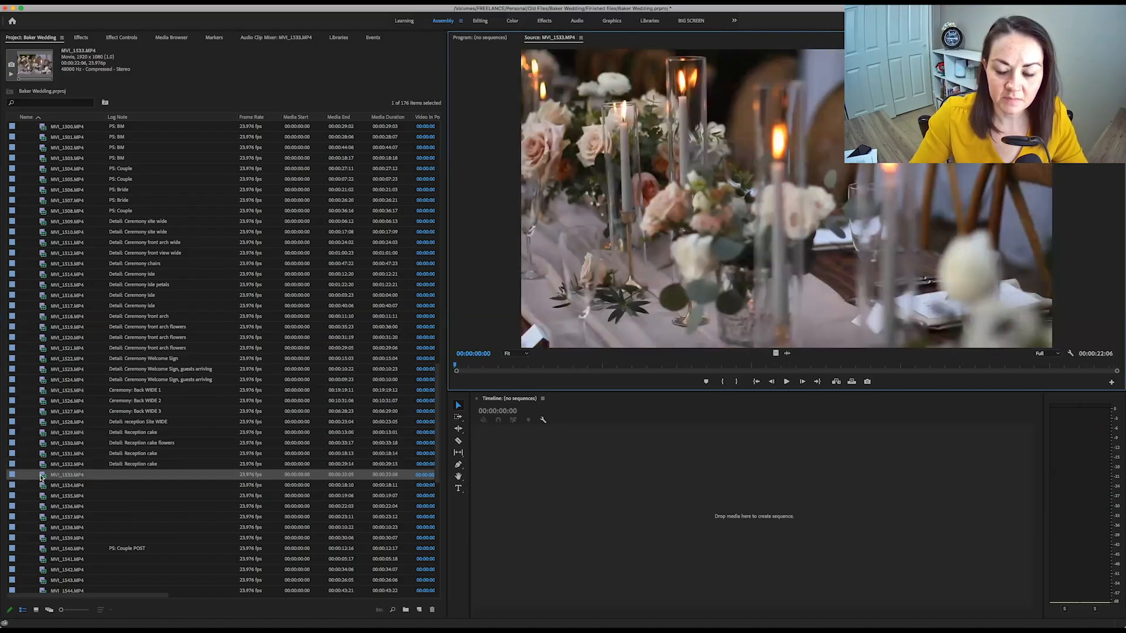
double_click(121, 476)
key("super+v")
key("BackSpace")
key("BackSpace")
key("BackSpace")
key("BackSpace")
key("BackSpace")
key("super+a")
key("super+c")
- Complete the log note of MVI_1533.MP4 as "Detail: Reception long table candles"
left_click(152, 474)
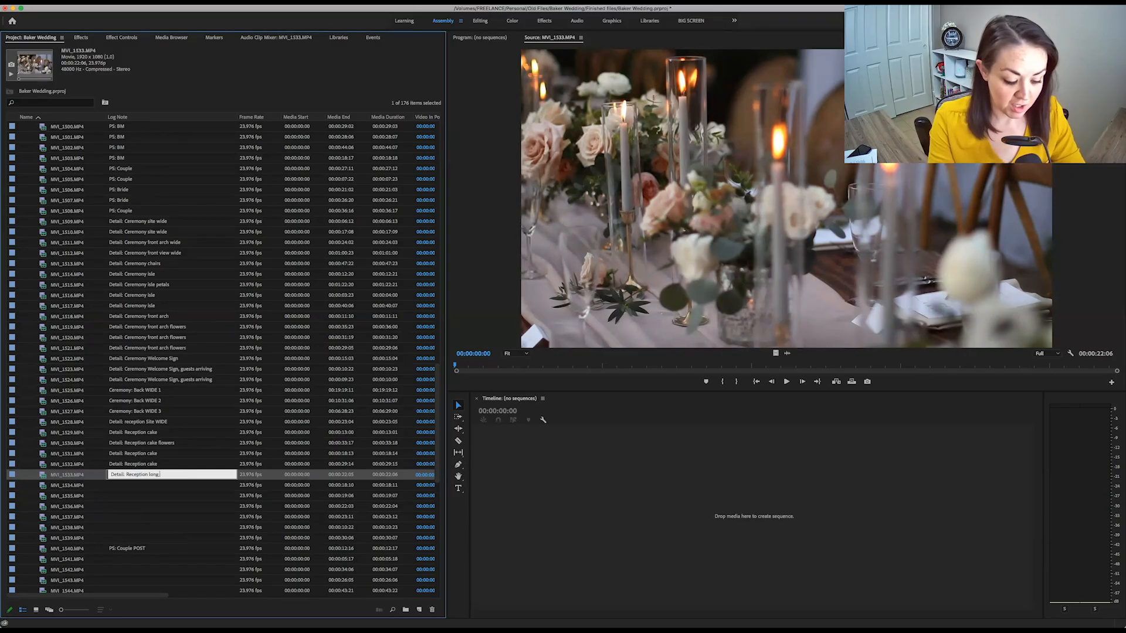
type("long table cand")
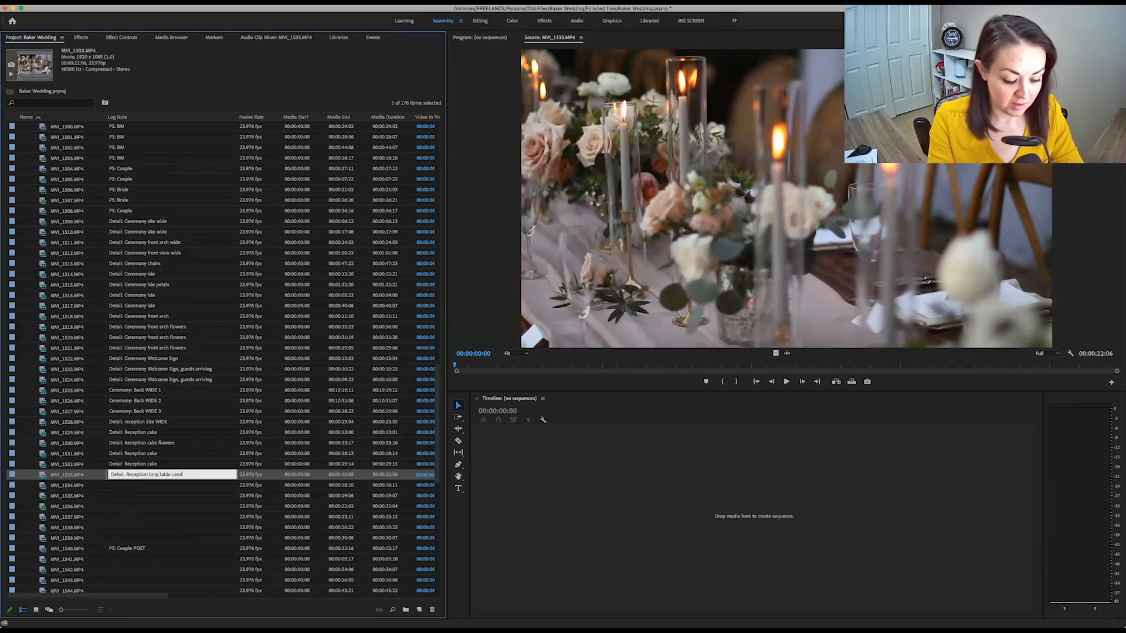
type("les")
key("Tab")
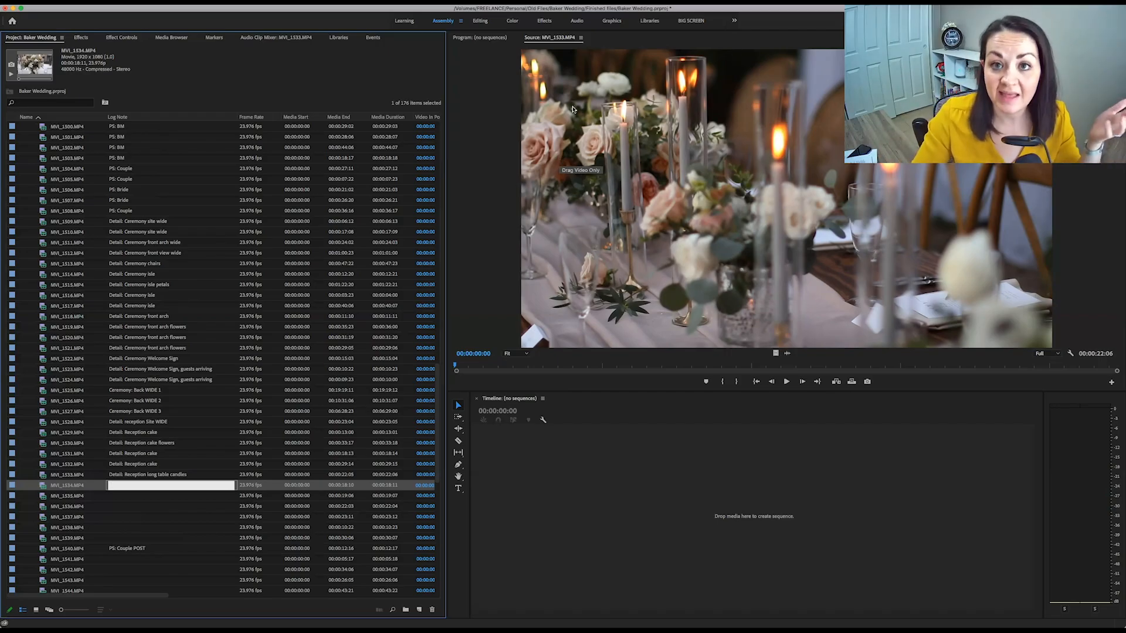
- Compare the reception clips MVI_1528.MP4, MVI_1533.MP4 and MVI_1534.MP4, and log MVI_1534.MP4 as "Detail: Reception flowers"
scroll(43, 435, "down", 3)
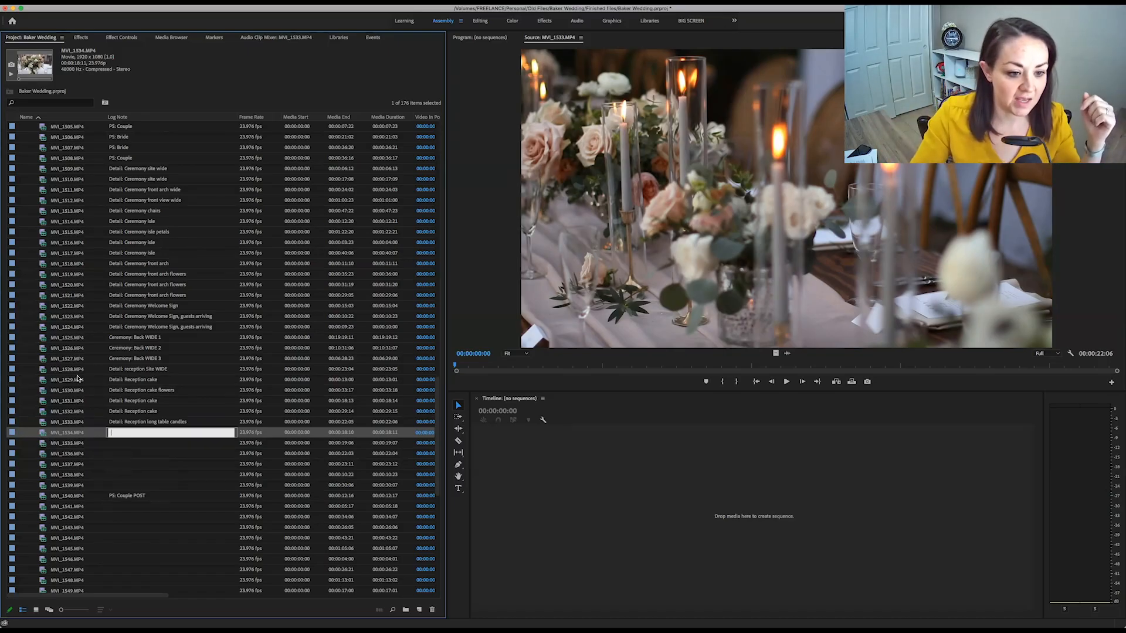
double_click(45, 372)
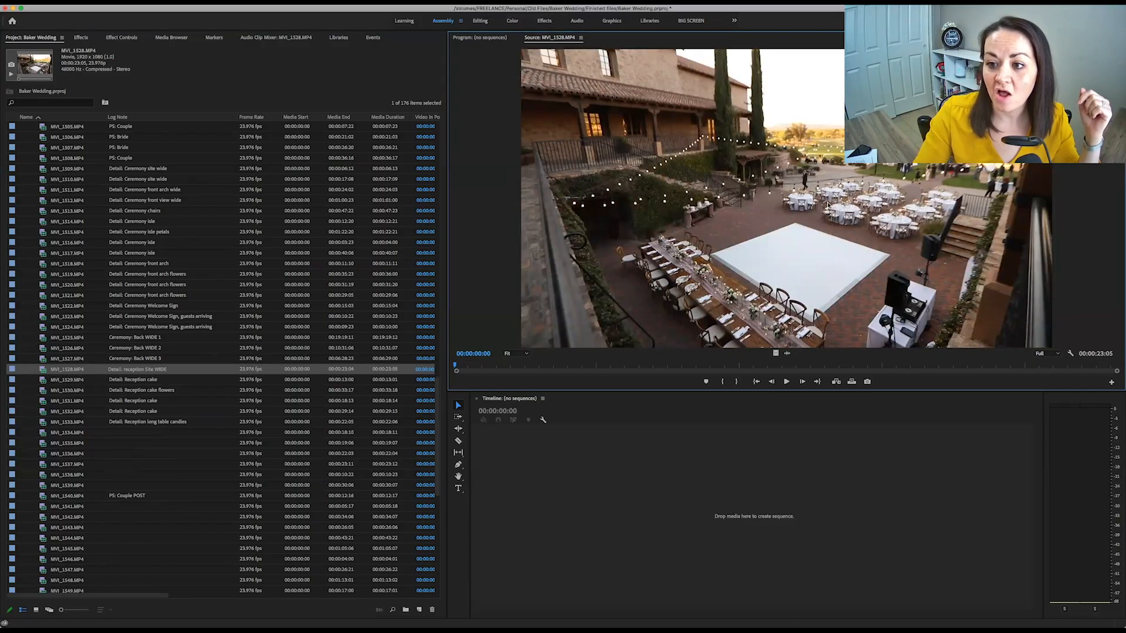
double_click(43, 434)
double_click(43, 424)
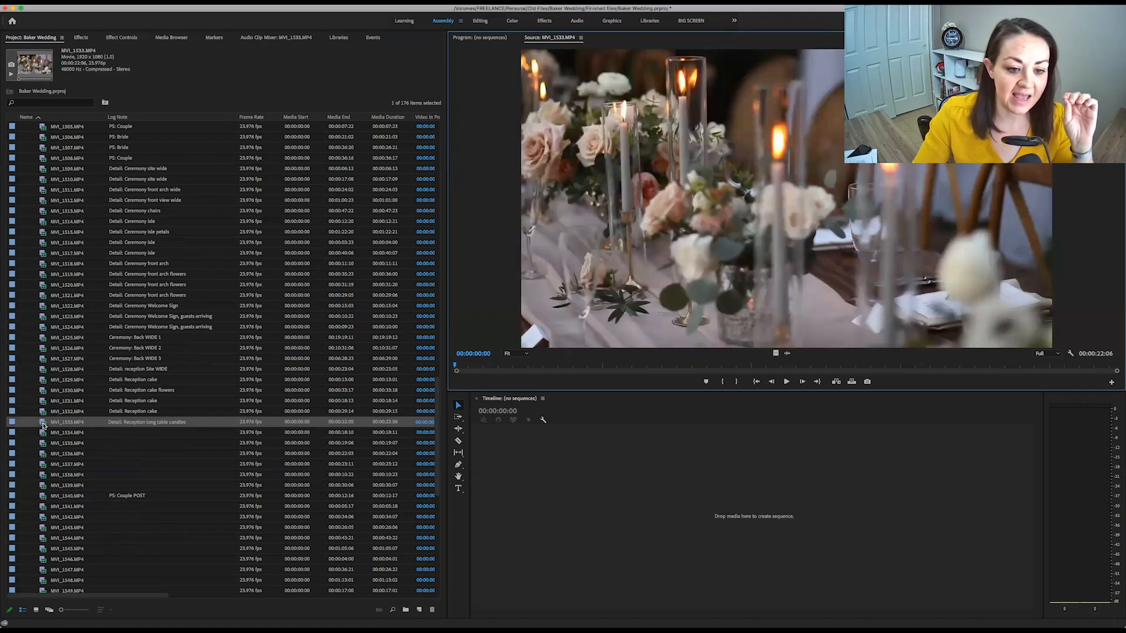
double_click(43, 435)
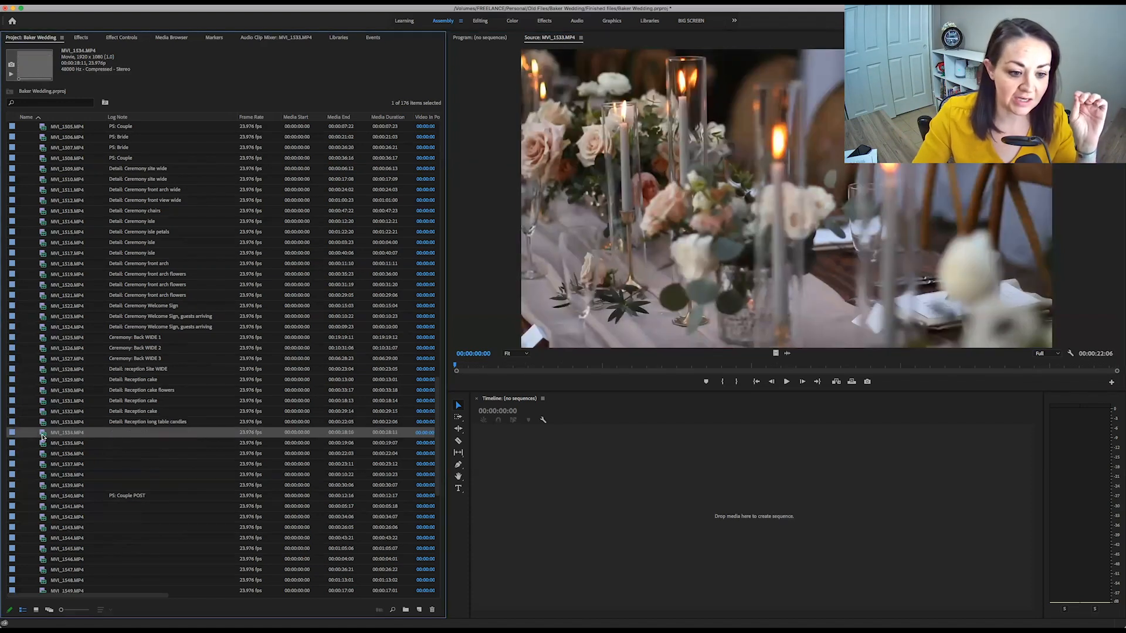
left_click(159, 433)
key("super+v")
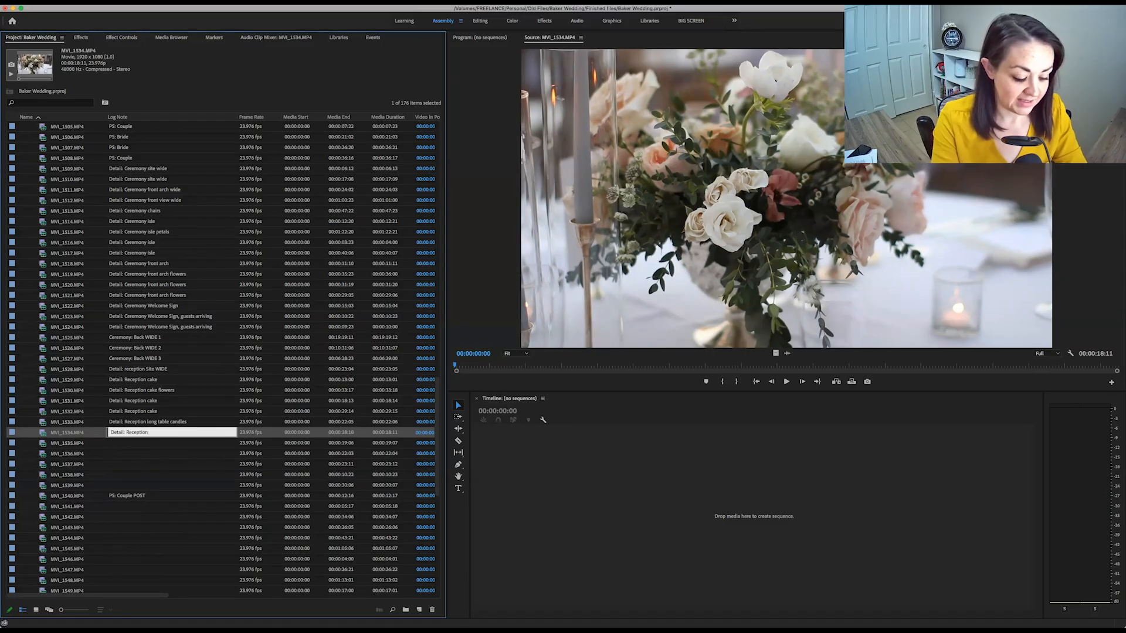
type("flowers")
key("Return")
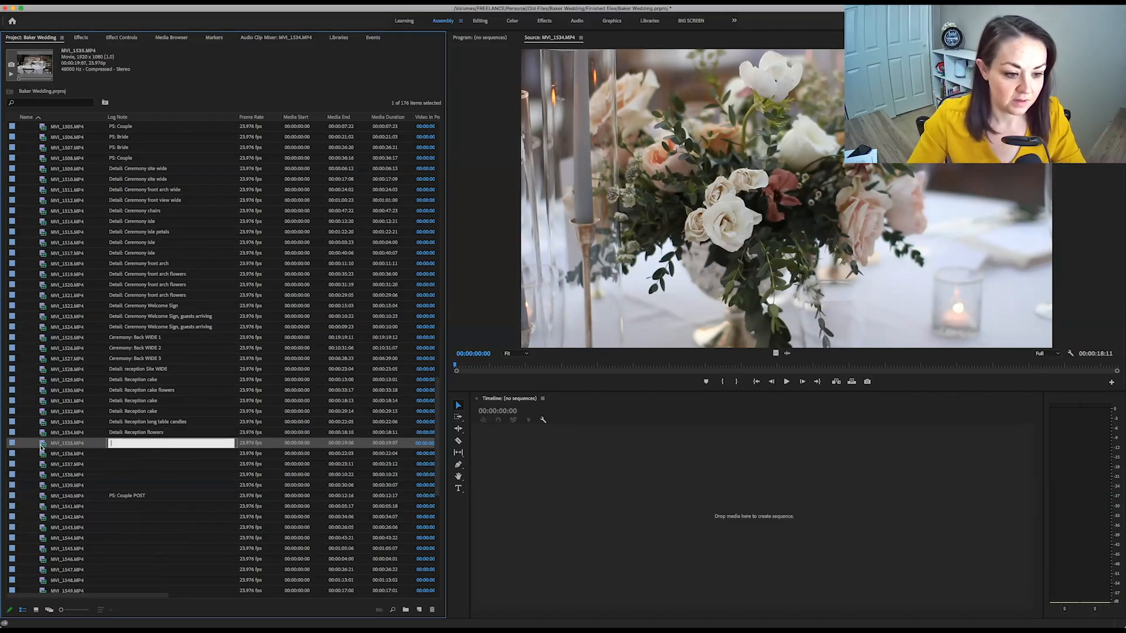
- Preview MVI_1535.MP4 and enter "Detail: Reception table" as its log note
double_click(42, 444)
left_click(147, 442)
type("Detail: Reception")
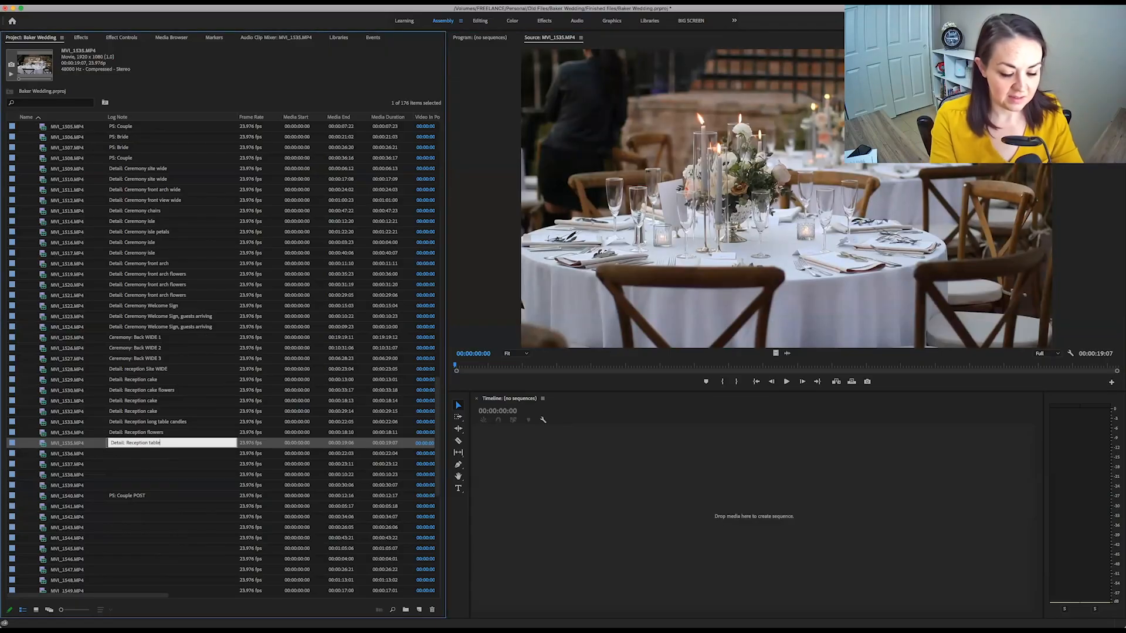
type("table")
key("Return")
- Preview MVI_1536.MP4 and enter "Detail: Reception menu" as its log note
double_click(42, 455)
left_click(126, 455)
type("Detail: Reception")
type("m")
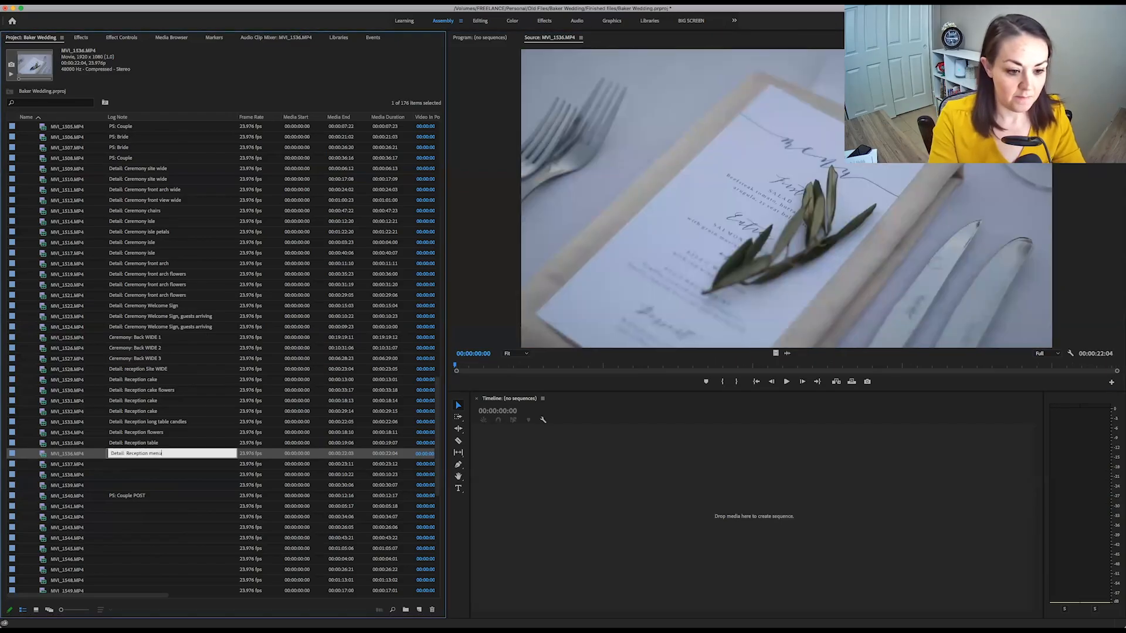
key("Return")
- Preview MVI_1537.MP4 and enter "Detail: Reception long table" as its log note
double_click(186, 469)
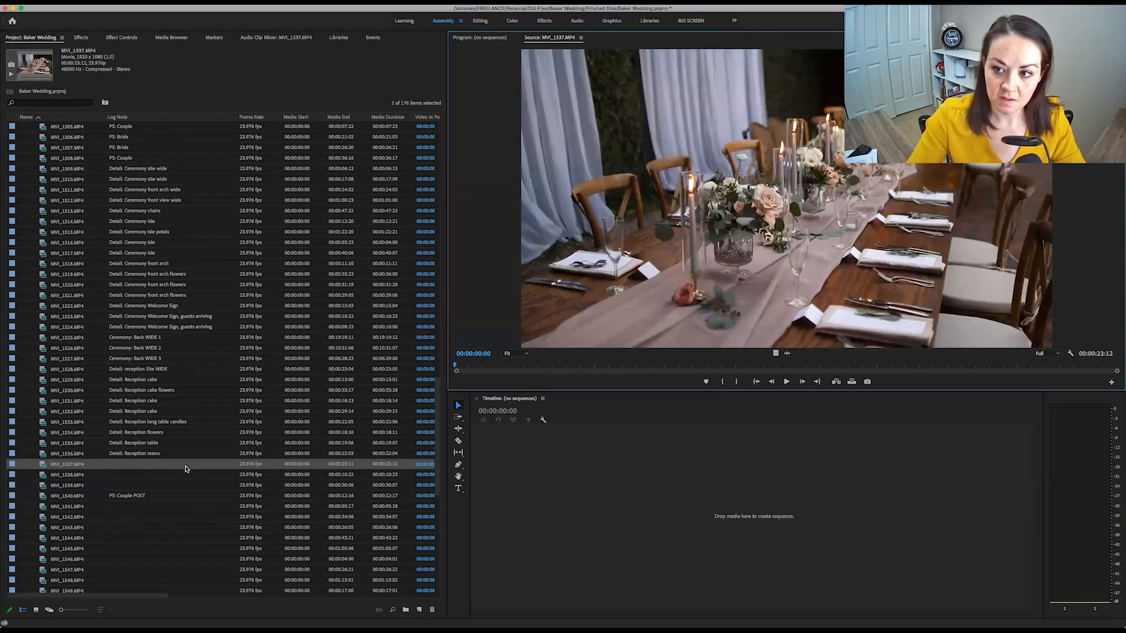
left_click(155, 467)
type("Detail: Reception")
type("long table")
left_click(134, 474)
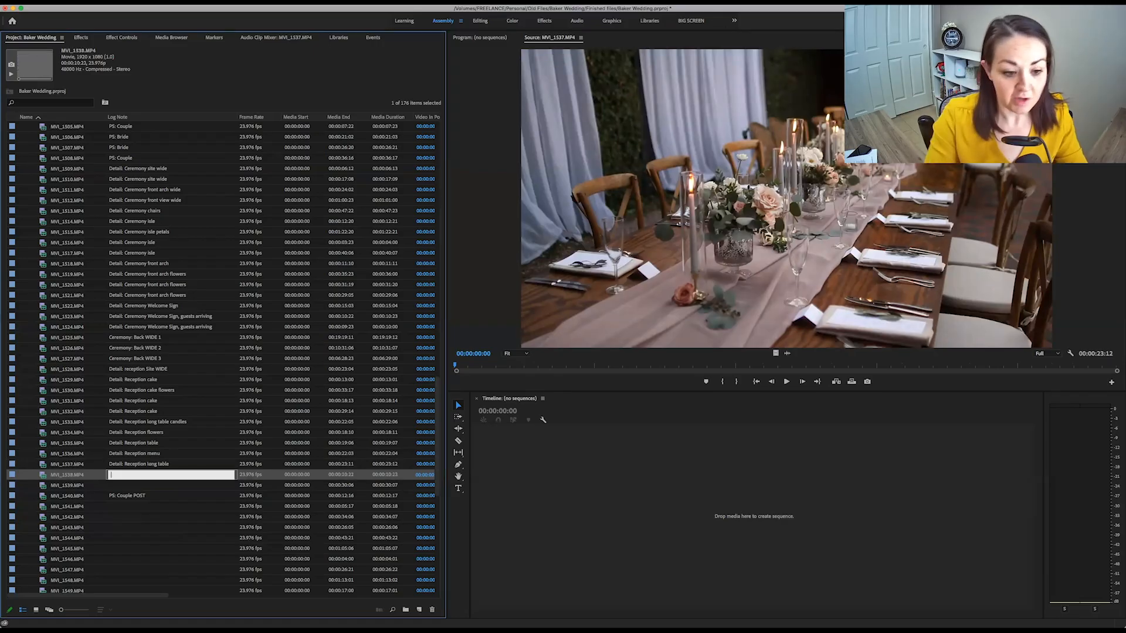
- Preview MVI_1538.MP4 and enter "Detail: Reception long table flower" as its log note
double_click(41, 477)
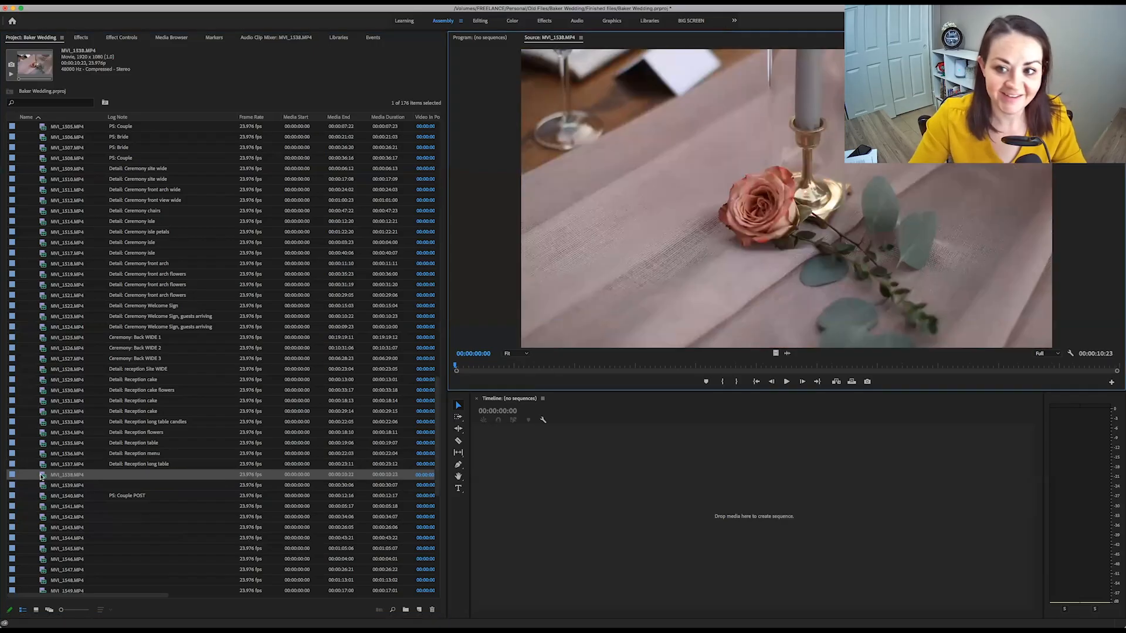
left_click(165, 475)
type("Detail: Reception")
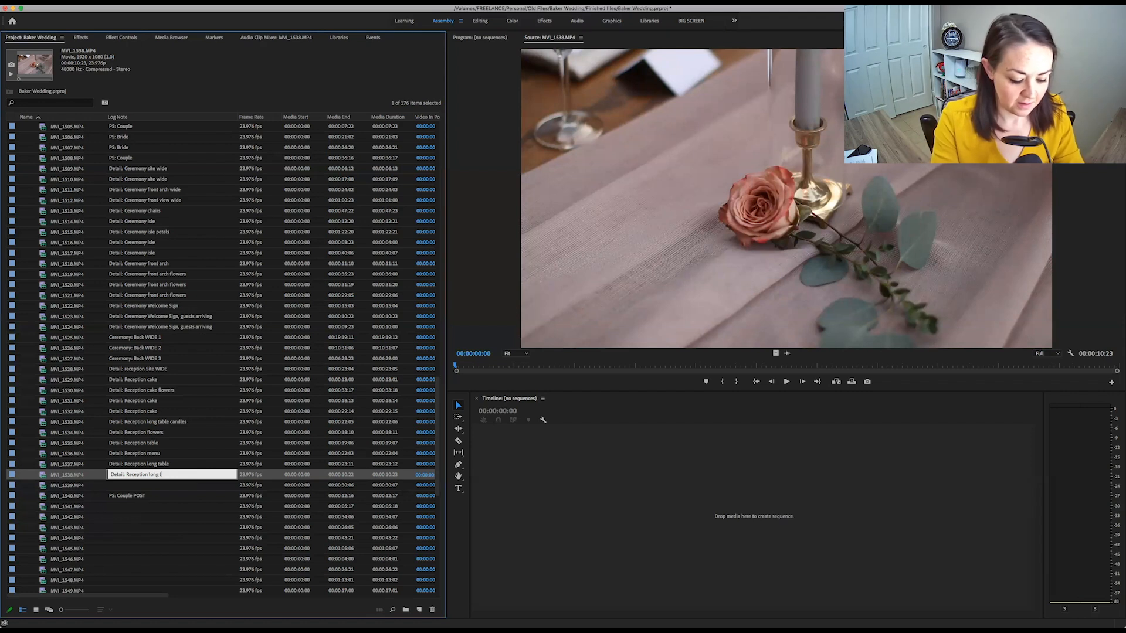
type("long table flower")
key("Return")
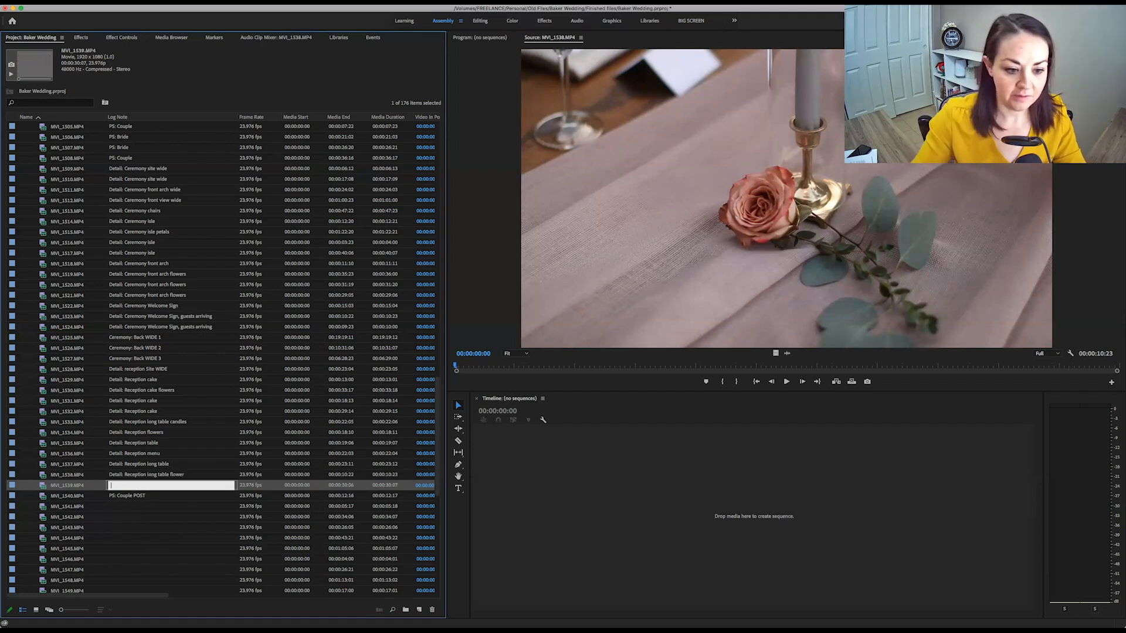
- Preview MVI_1539.MP4 and enter "Detail: Reception long table flowers" as its log note
double_click(42, 486)
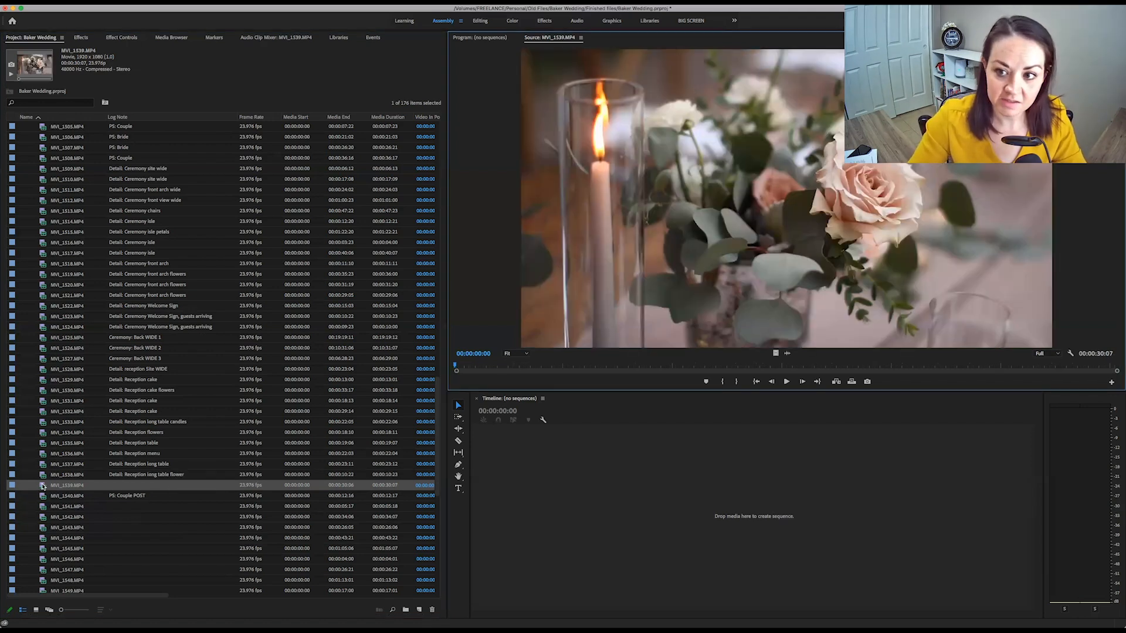
left_click(153, 486)
type("Detail: Reception")
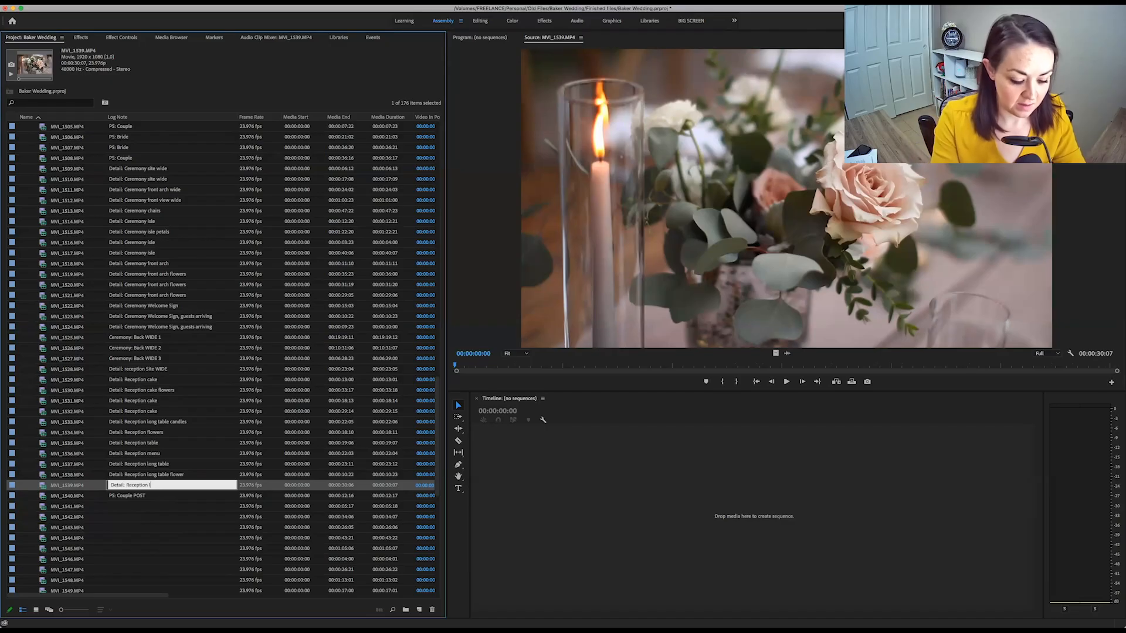
type("long table")
type(" flwoers")
key("Return")
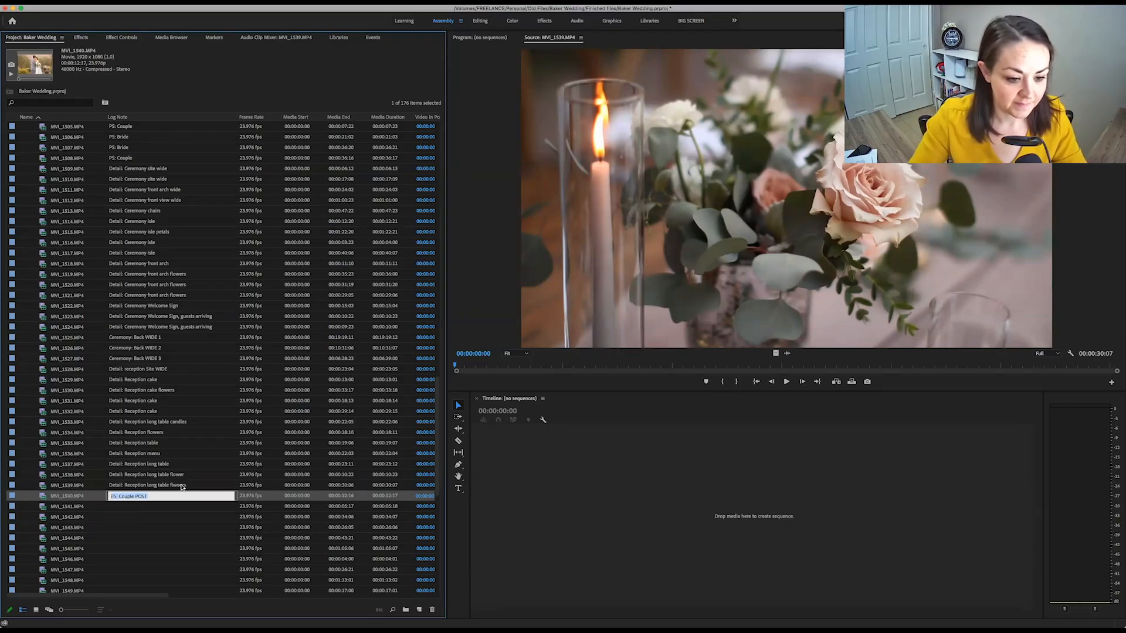
left_click(175, 486)
left_click(186, 486)
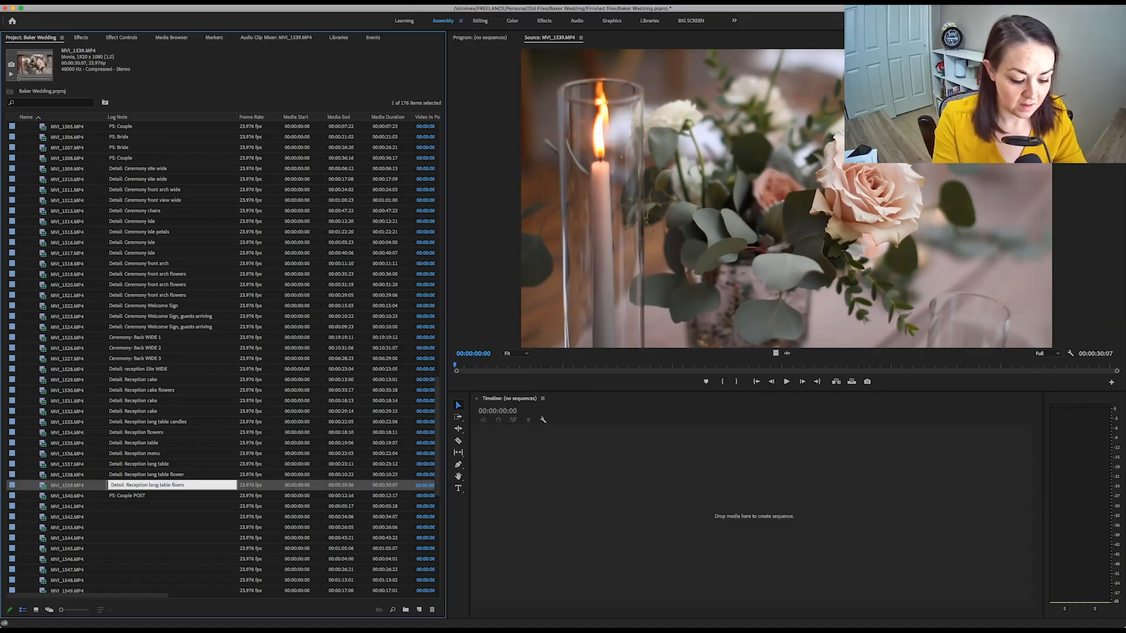
key("Return")
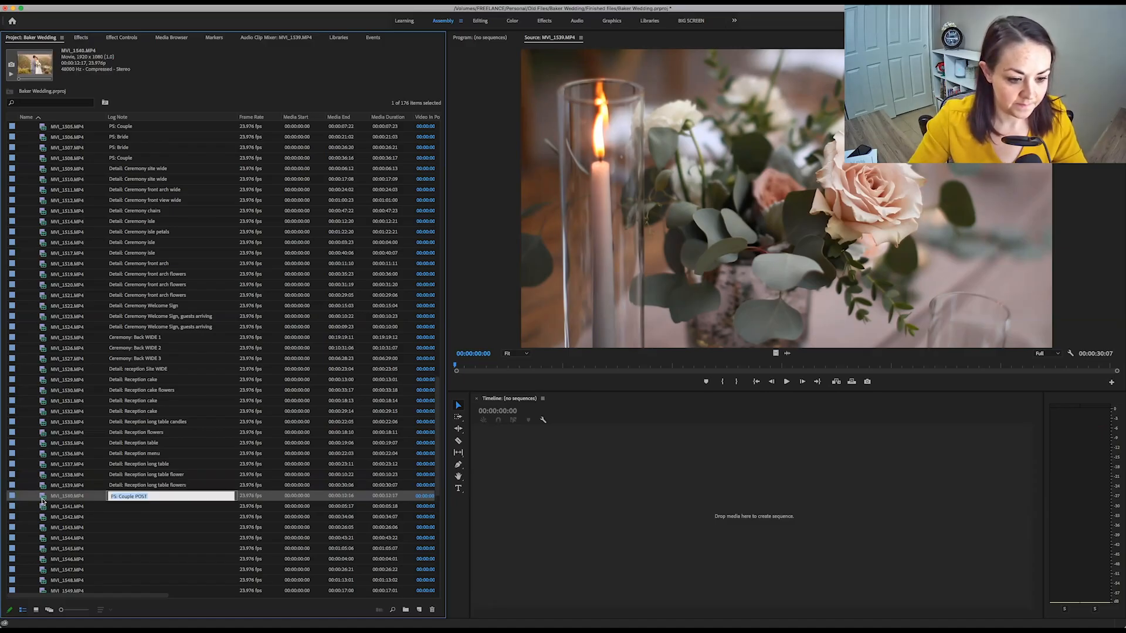
- Preview MVI_1540.MP4 and MVI_1541.MP4, and copy the log note "PS: Couple POST" from MVI_1540.MP4
double_click(42, 498)
double_click(42, 509)
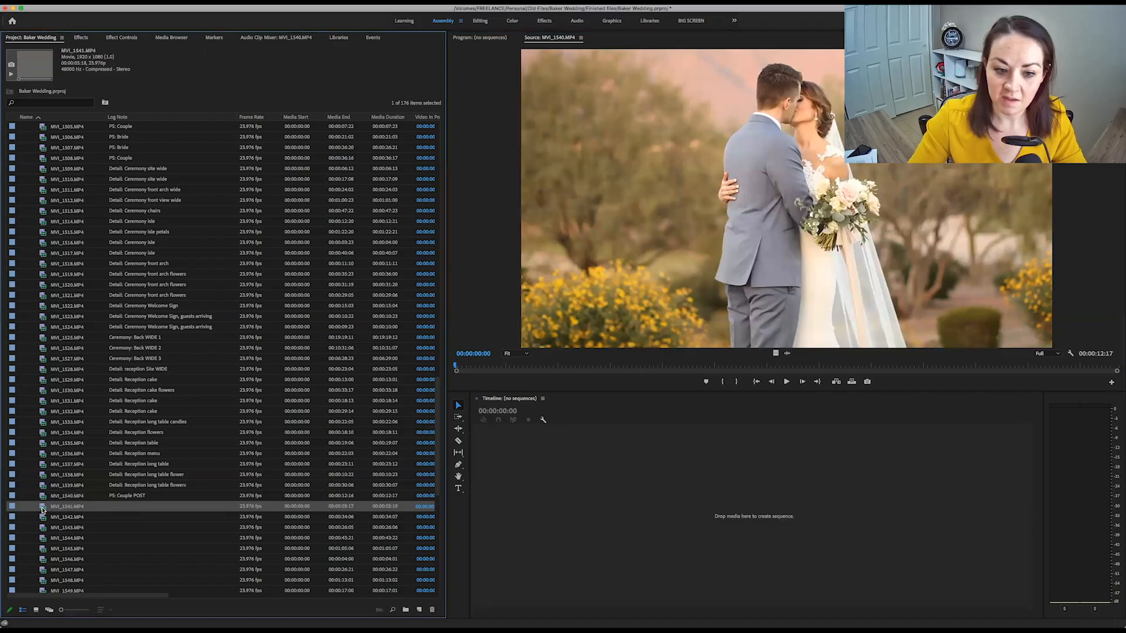
left_click(125, 497)
key("ctrl+c")
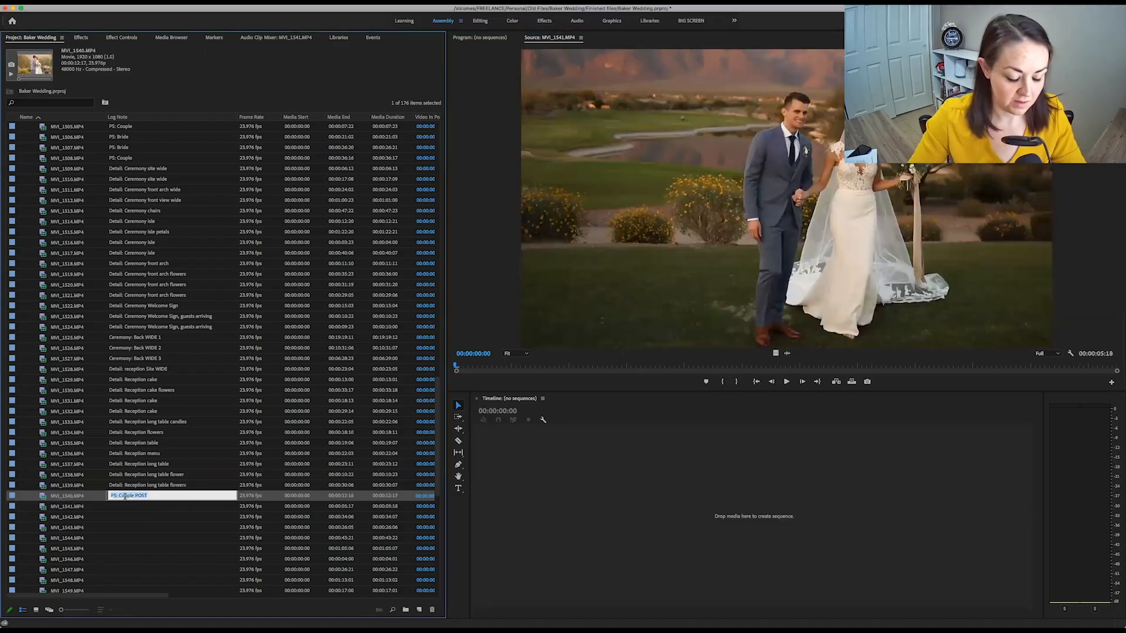
- Spot-check the unlogged clips between MVI_1541.MP4 and MVI_1557.MP4 to see whether they share the same couple photo-session content
double_click(50, 509)
scroll(107, 466, "down", 2)
scroll(108, 466, "down", 2)
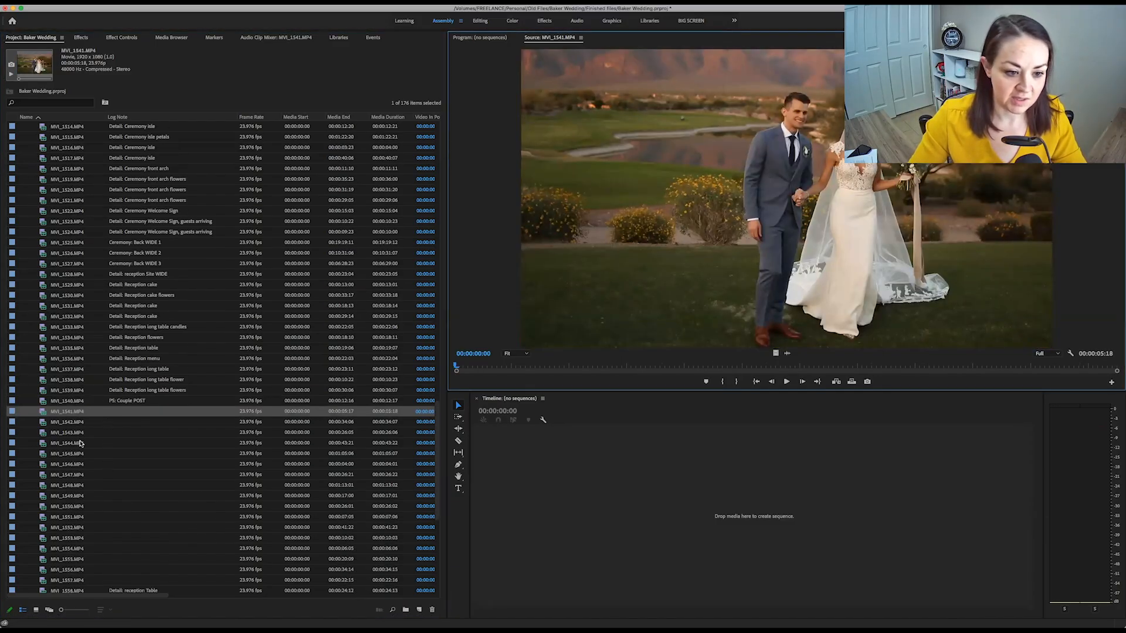
left_click(41, 431)
double_click(44, 455)
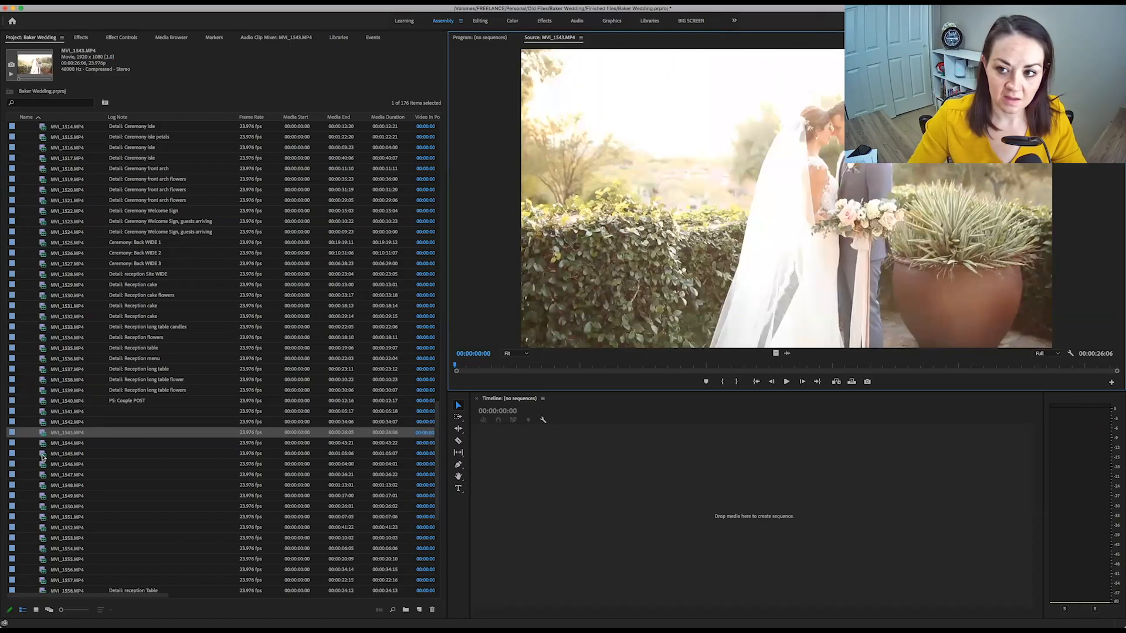
double_click(42, 506)
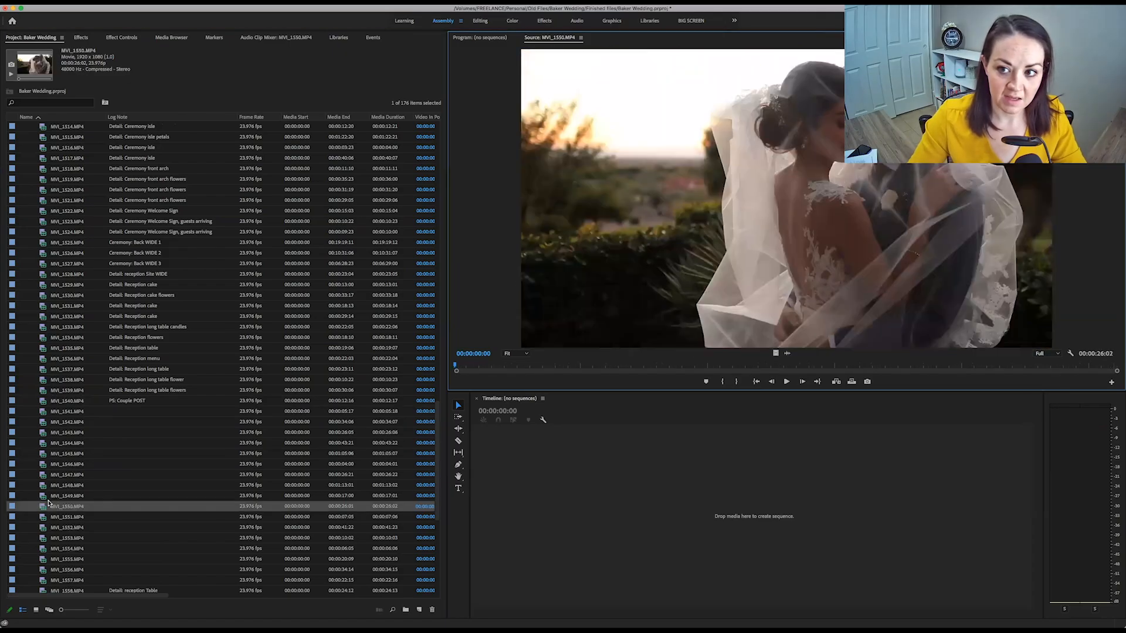
scroll(52, 507, "down", 3)
double_click(41, 519)
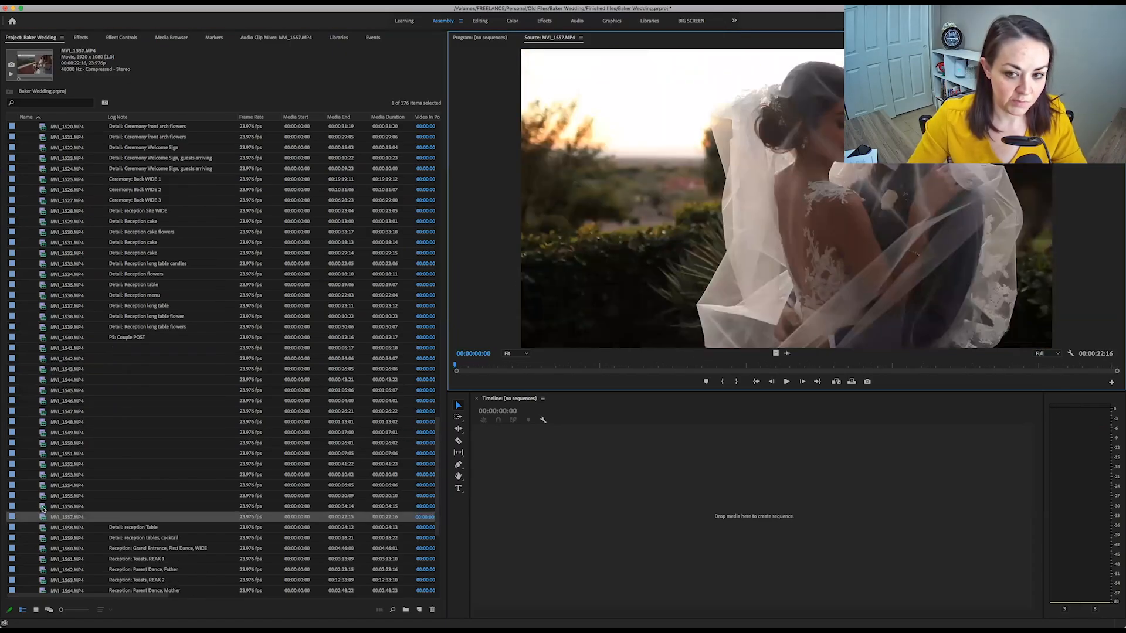
double_click(42, 507)
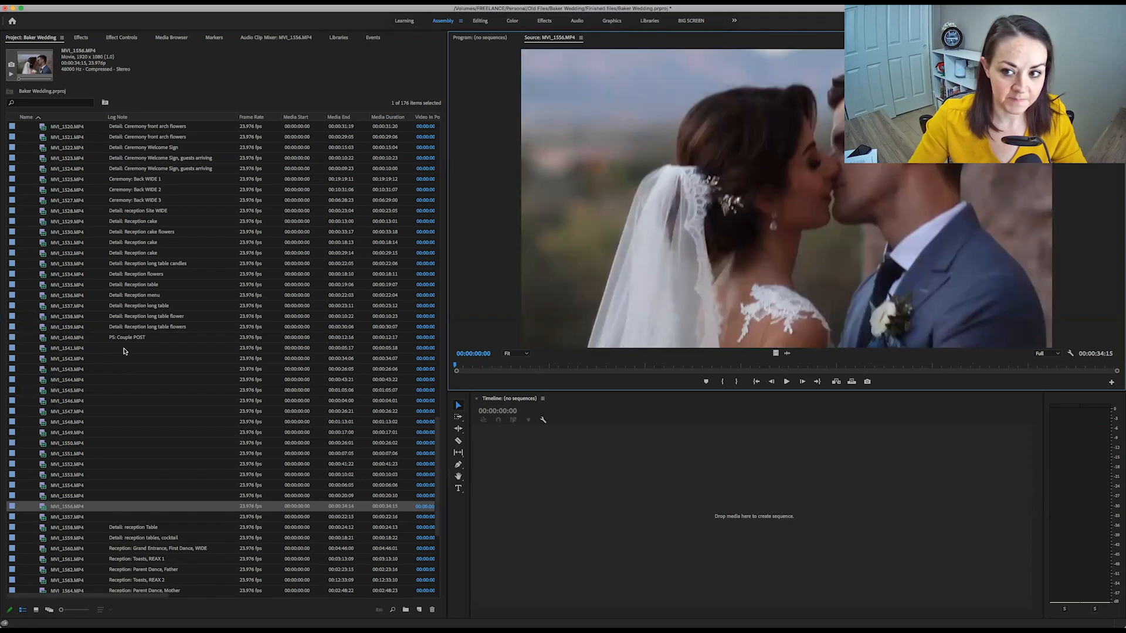
- Paste "PS: Couple POST" as the log note for every clip from MVI_1541.MP4 through MVI_1557.MP4
left_click(124, 348)
key("ctrl+v")
key("Return")
key("ctrl+v")
key("Return")
key("ctrl+v")
key("Return")
key("ctrl+v")
key("Return")
key("ctrl+v")
key("Return")
key("ctrl+v")
key("Return")
key("ctrl+v")
key("Return")
key("ctrl+v")
key("Return")
key("ctrl+v")
key("Return")
key("ctrl+v")
key("Return")
key("ctrl+v")
key("Return")
key("ctrl+v")
key("Return")
key("ctrl+v")
key("Return")
key("ctrl+v")
key("Return")
key("ctrl+v")
key("Return")
key("ctrl+v")
key("Return")
key("ctrl+v")
key("Return")
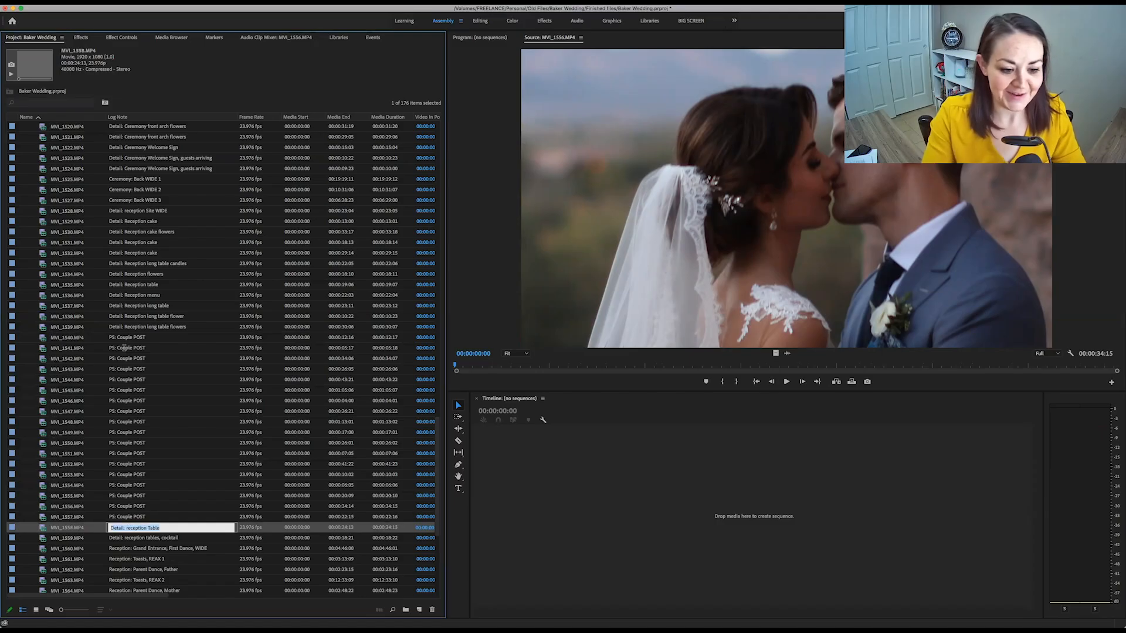
- Preview MVI_1574.MP4 and enter "Reception: Detail: Cake" as its log note
scroll(131, 348, "down", 7)
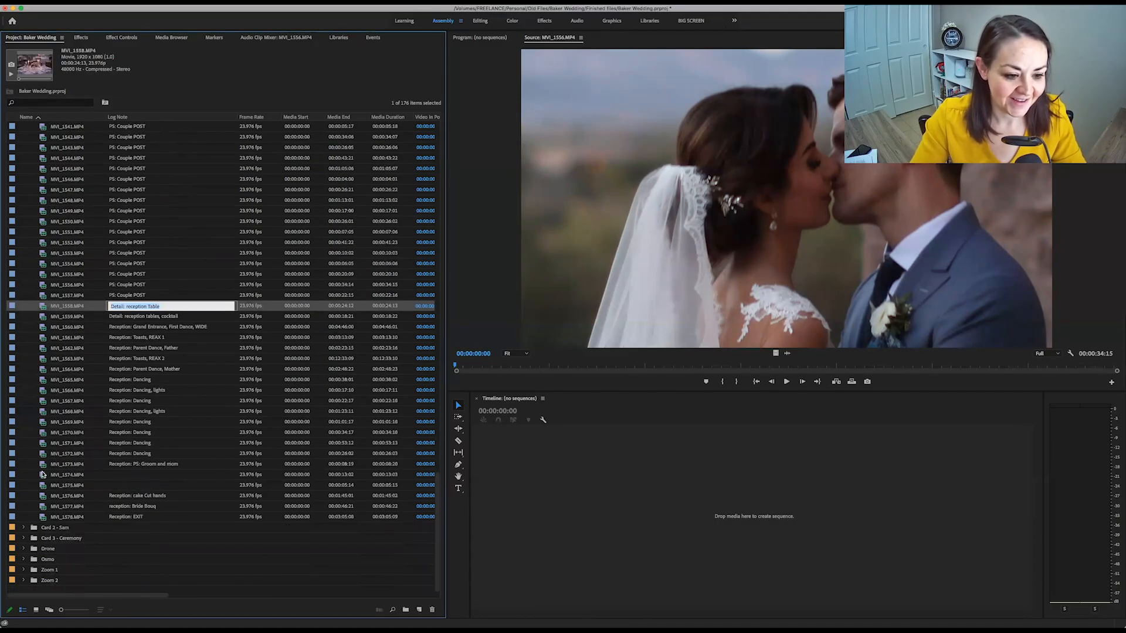
left_click(43, 478)
double_click(43, 478)
key("space")
left_click(989, 366)
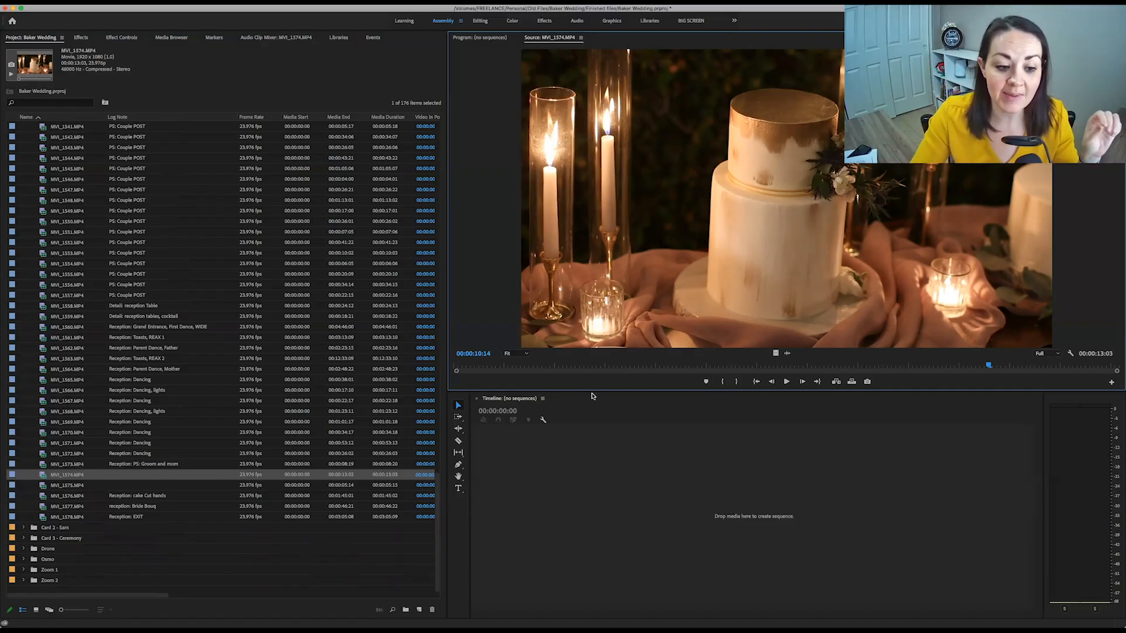
left_click(133, 479)
type("re")
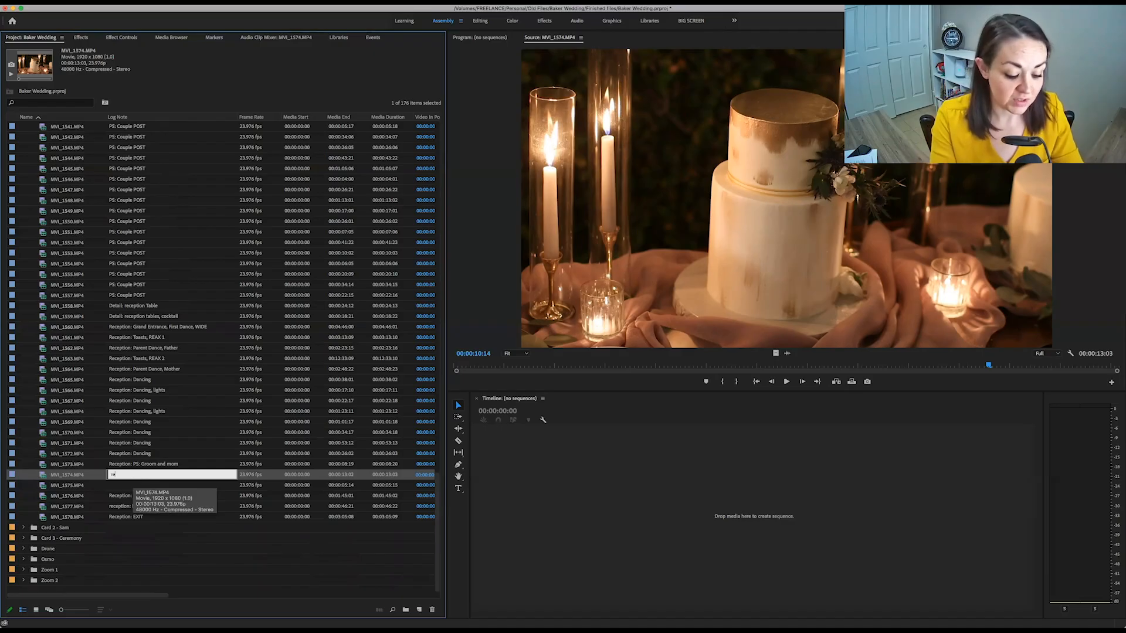
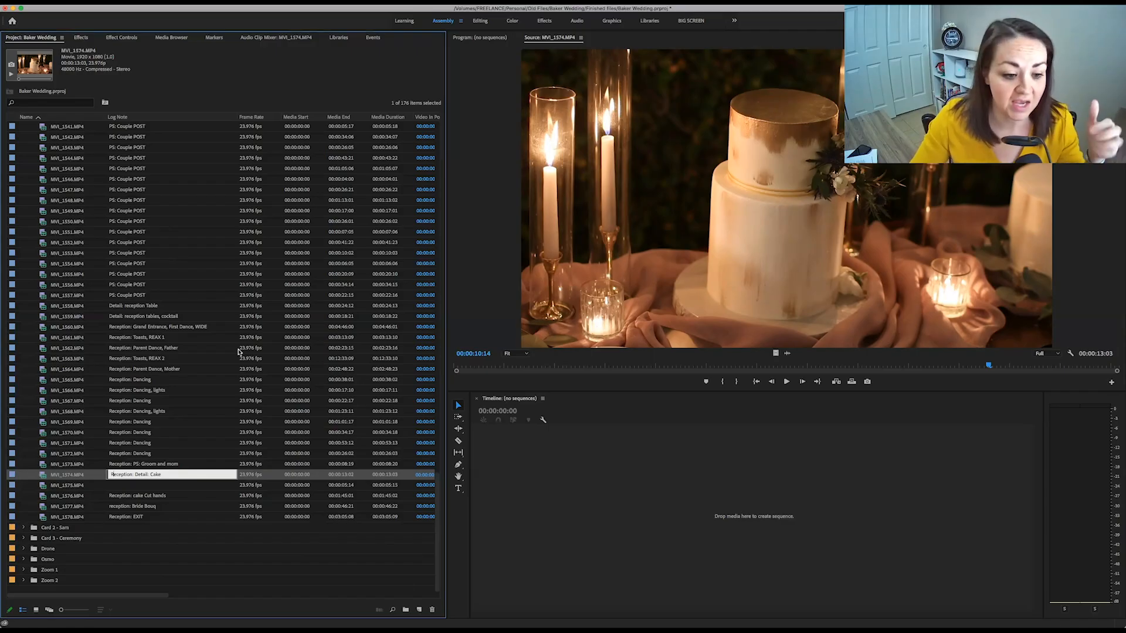
- Play and scrub through MVI_1575.MP4 and enter "Reception: Detail: Cake" as its log note
left_click(44, 486)
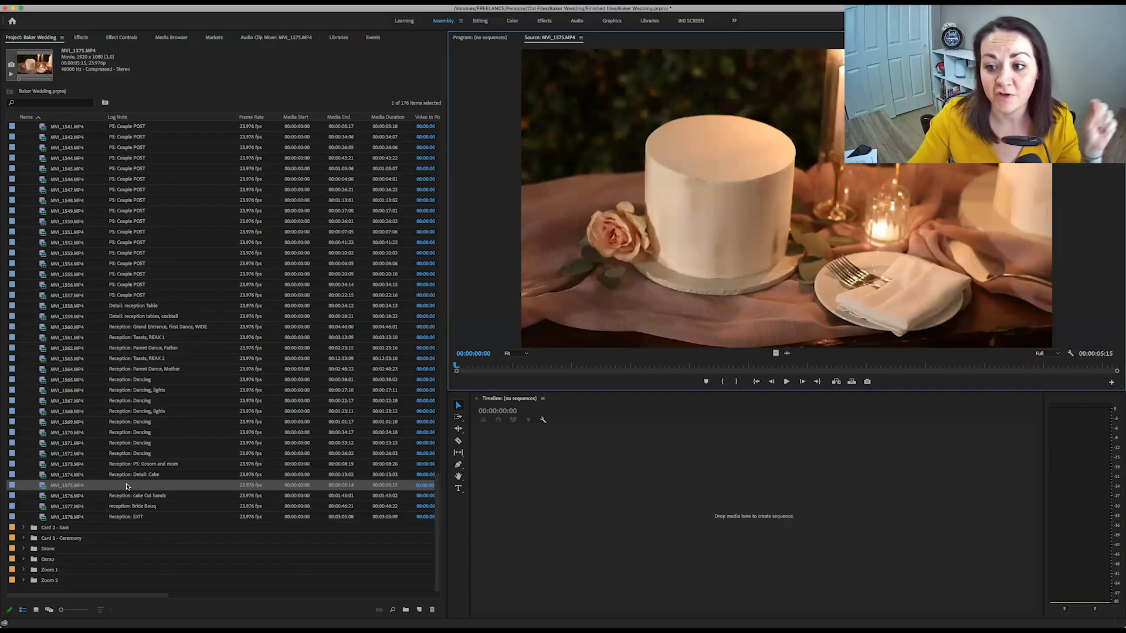
key("space")
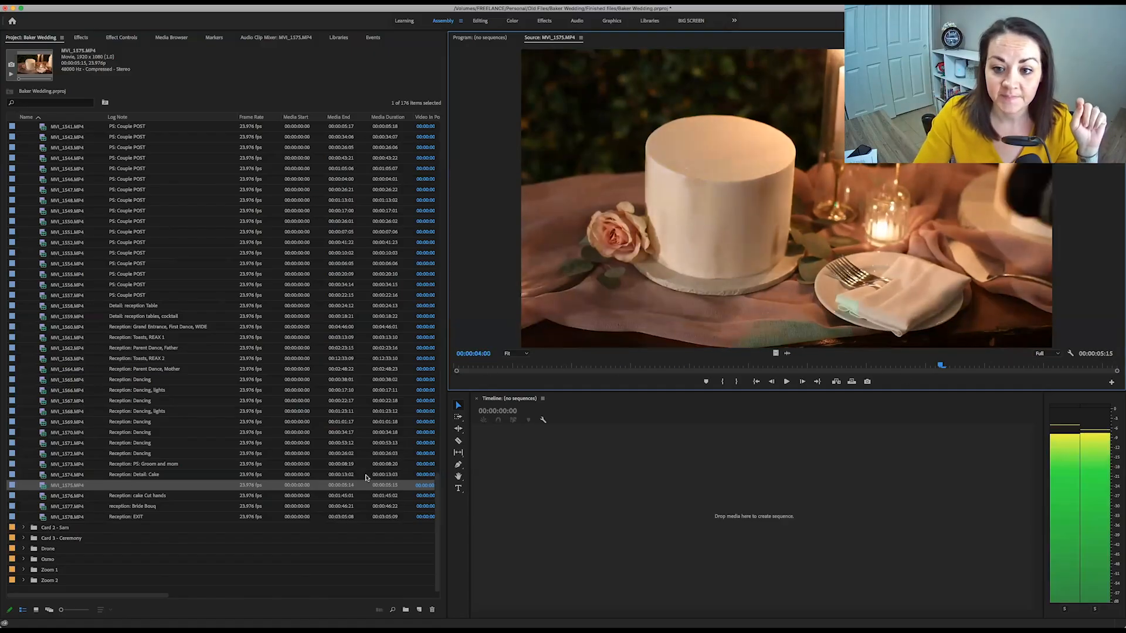
key("space")
left_click_drag(952, 366, 1020, 366)
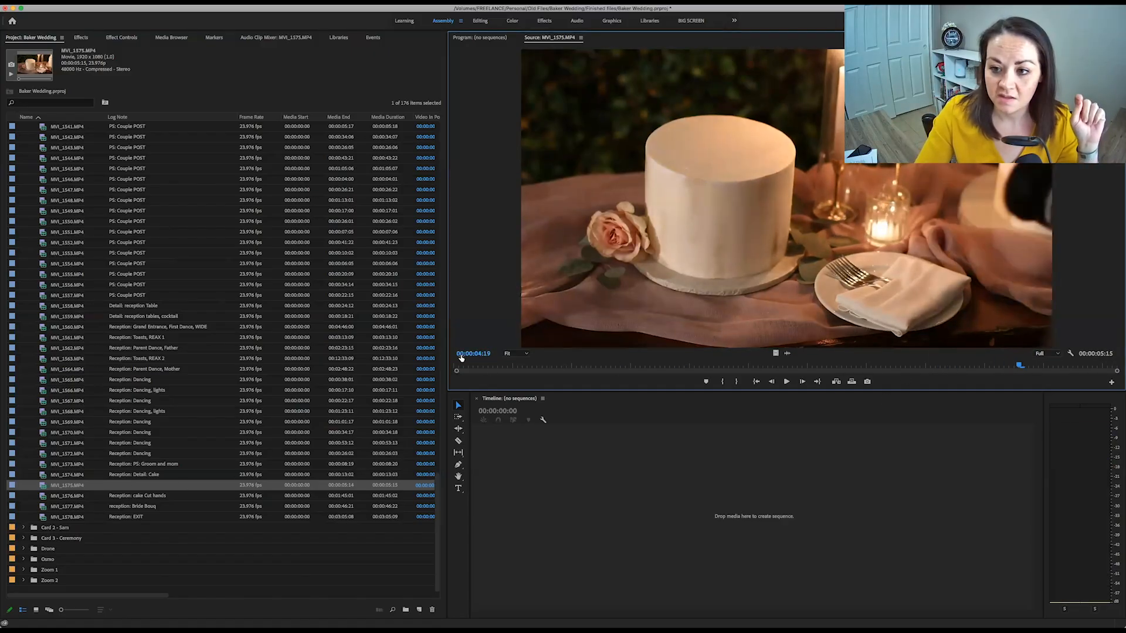
left_click(138, 484)
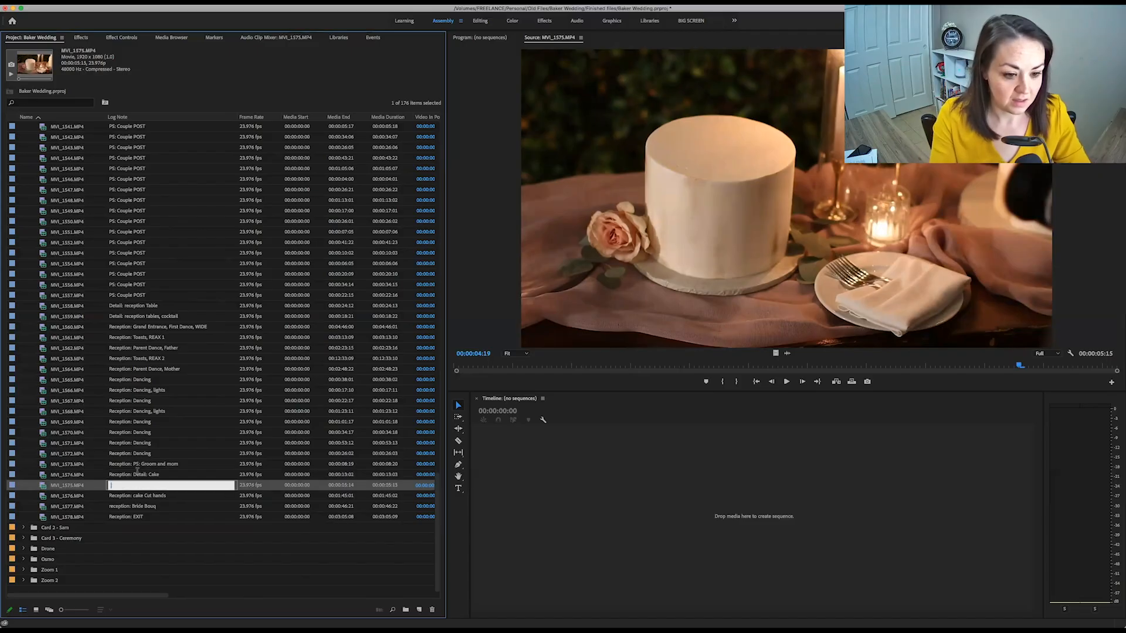
type("Reception: Detail: Cake")
key("Return")
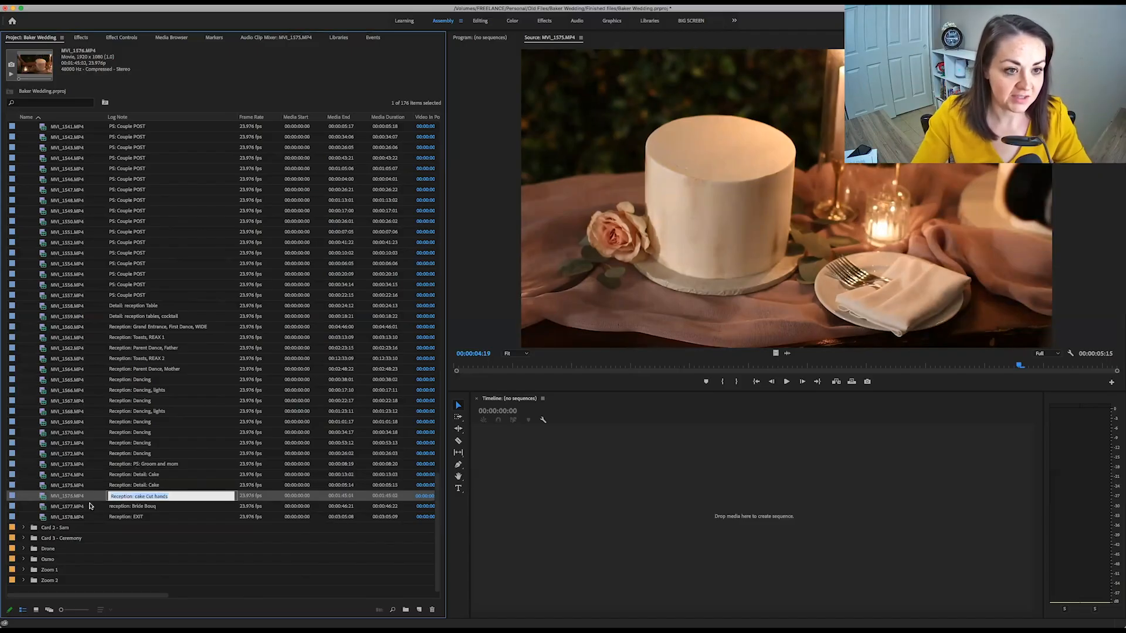
- Collapse the Card 1 bin in the project's clip list
scroll(90, 506, "up", 20)
scroll(89, 505, "up", 15)
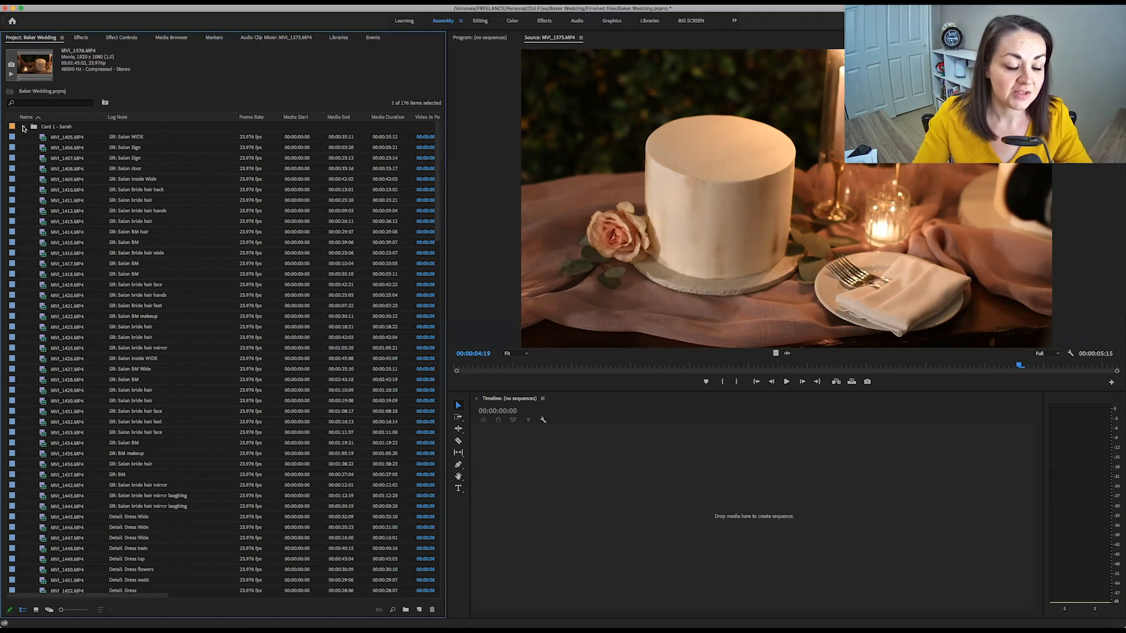
left_click(23, 126)
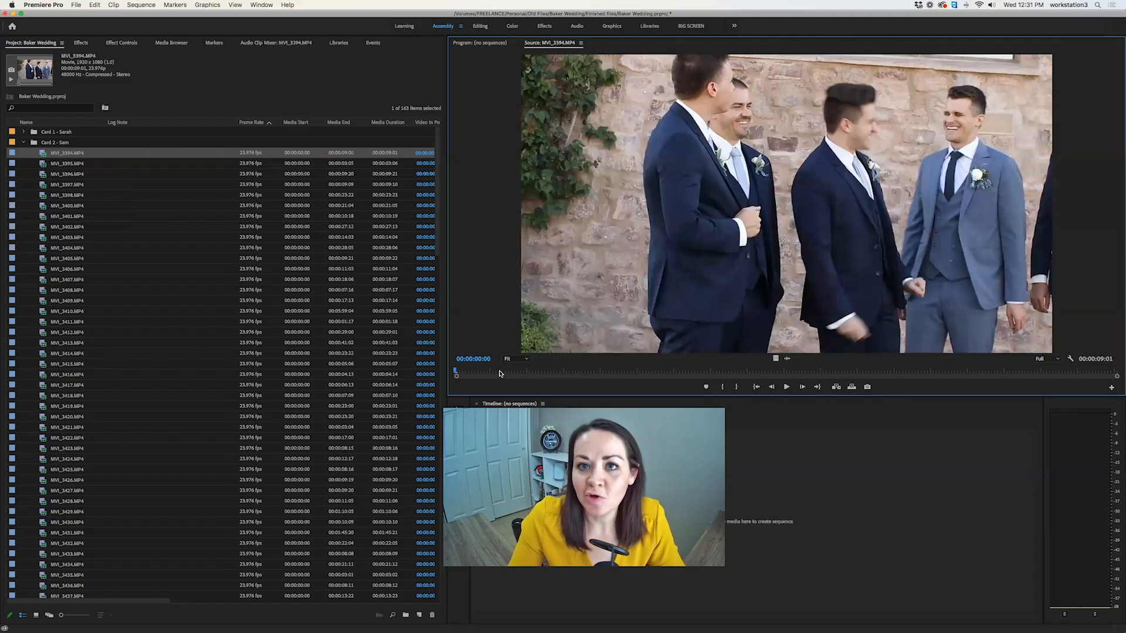
- Scrub through MVI_3394.MP4 in the Card 2 bin, enter "PS: GM" as its log note and copy that note
left_click_drag(500, 374, 780, 380)
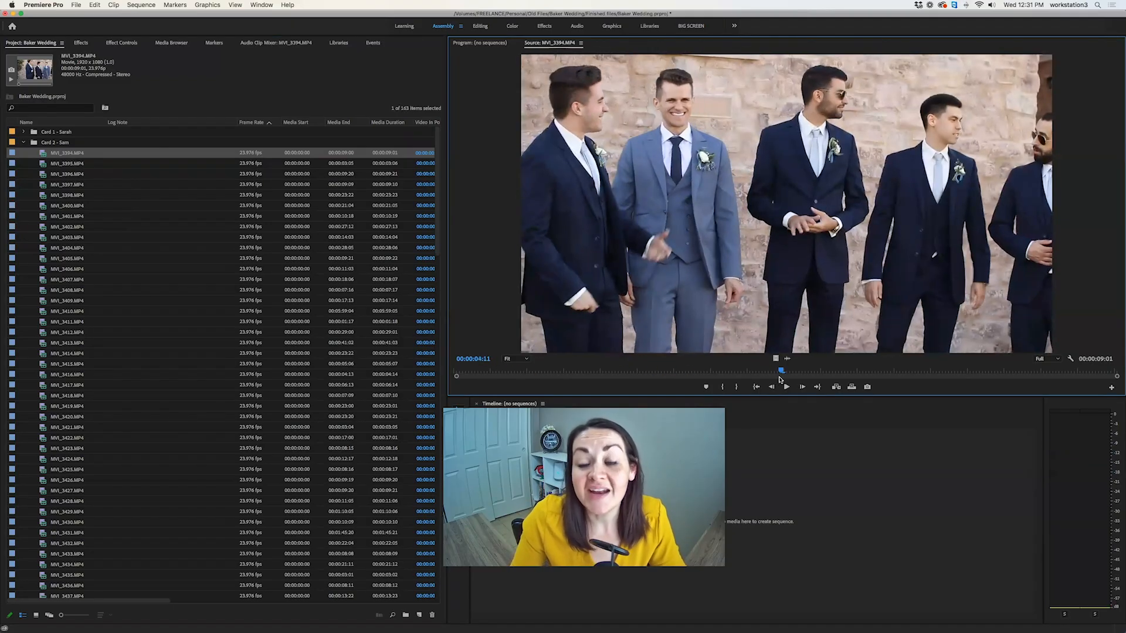
left_click(107, 154)
type("ps:")
left_click_drag(126, 152, 97, 153)
key("super+c")
- Preview the clips MVI_3395.MP4 through MVI_3405.MP4 one by one to check which show the groomsmen group
left_click(43, 164)
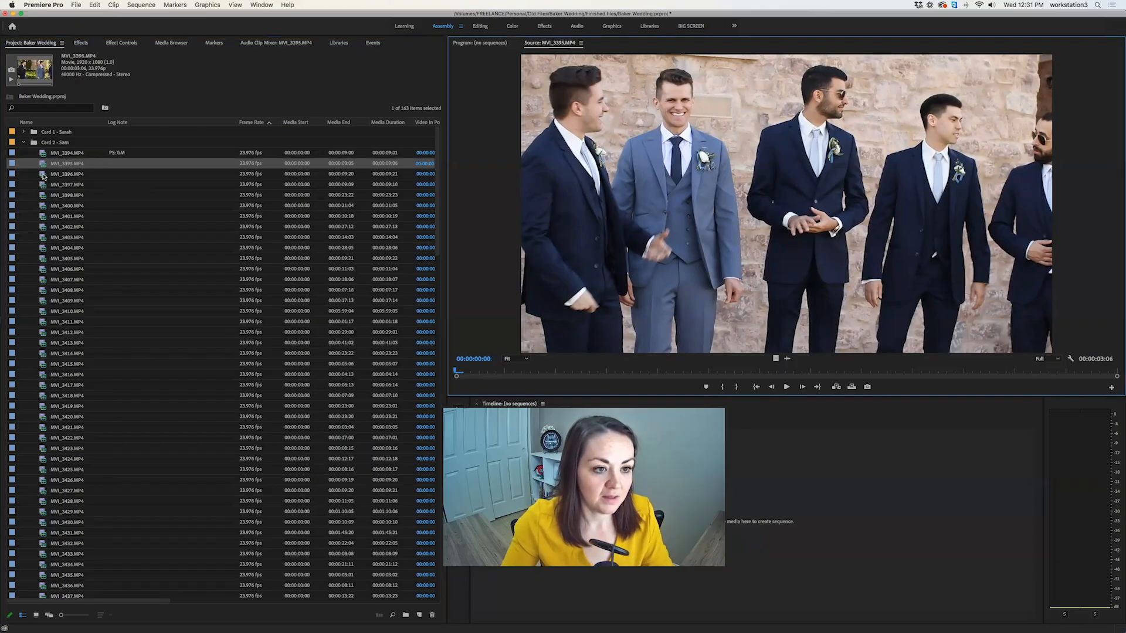
left_click(42, 174)
left_click(41, 186)
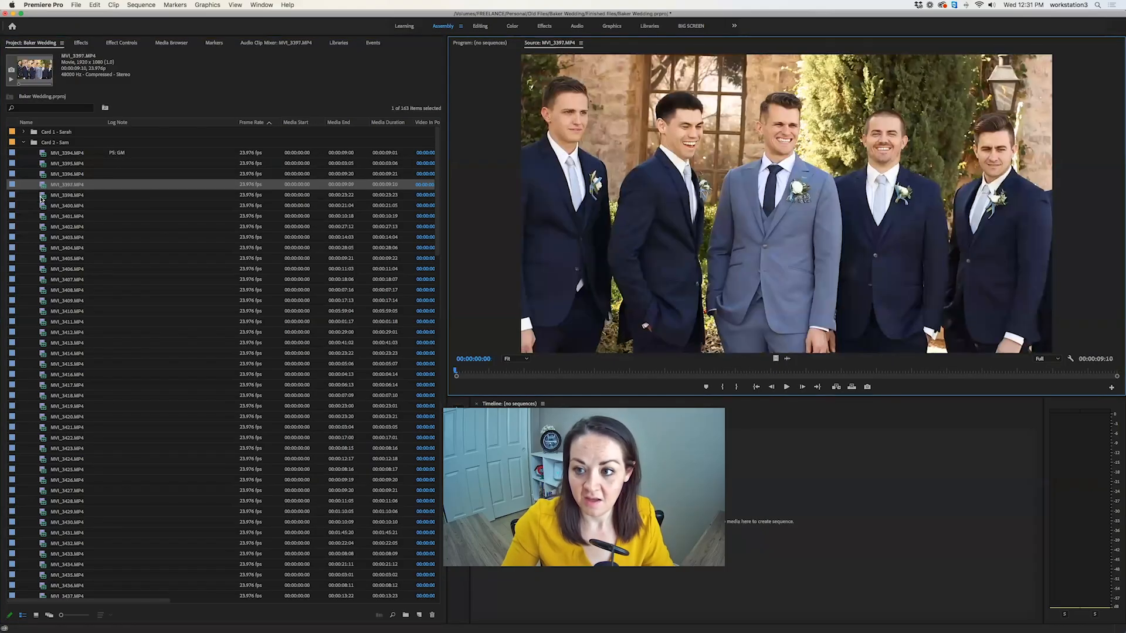
left_click(42, 195)
left_click(43, 206)
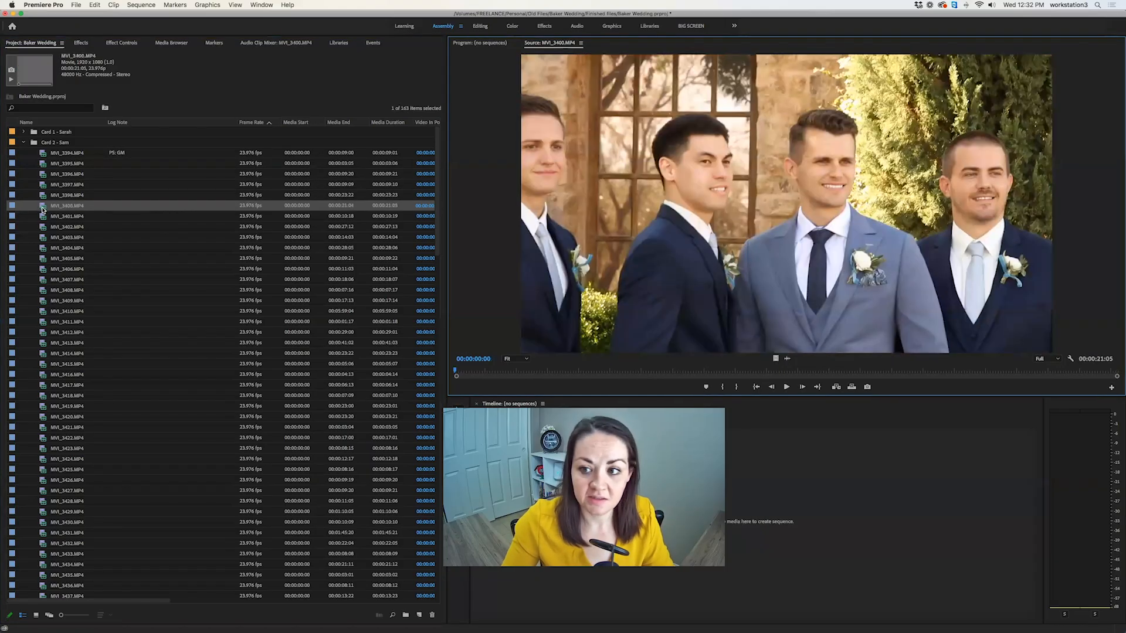
left_click(42, 217)
left_click(42, 227)
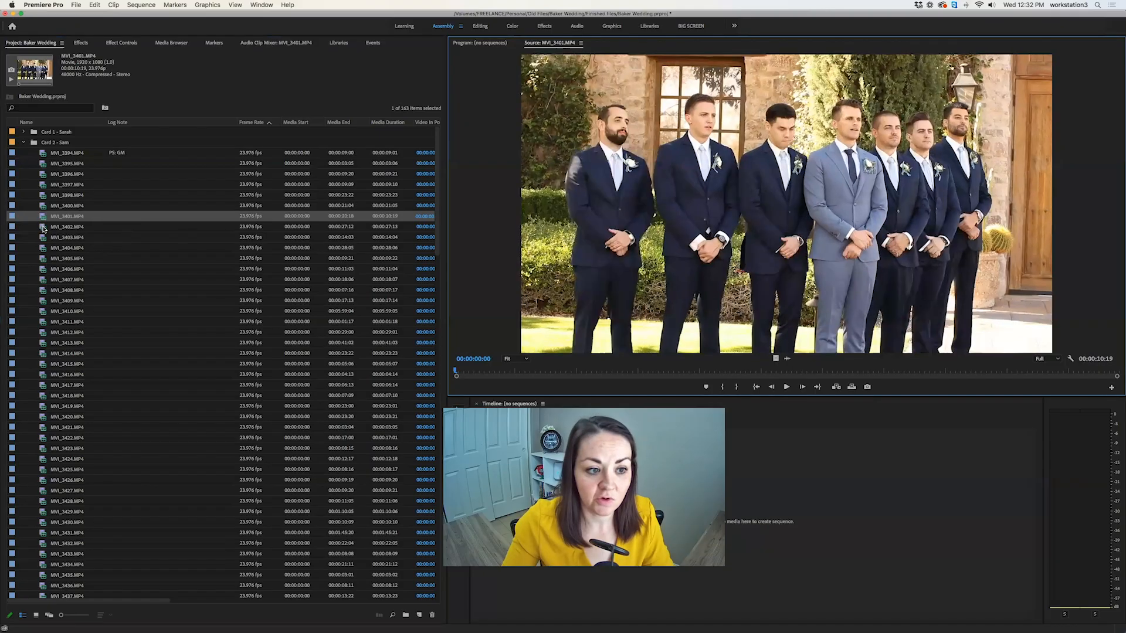
left_click(42, 238)
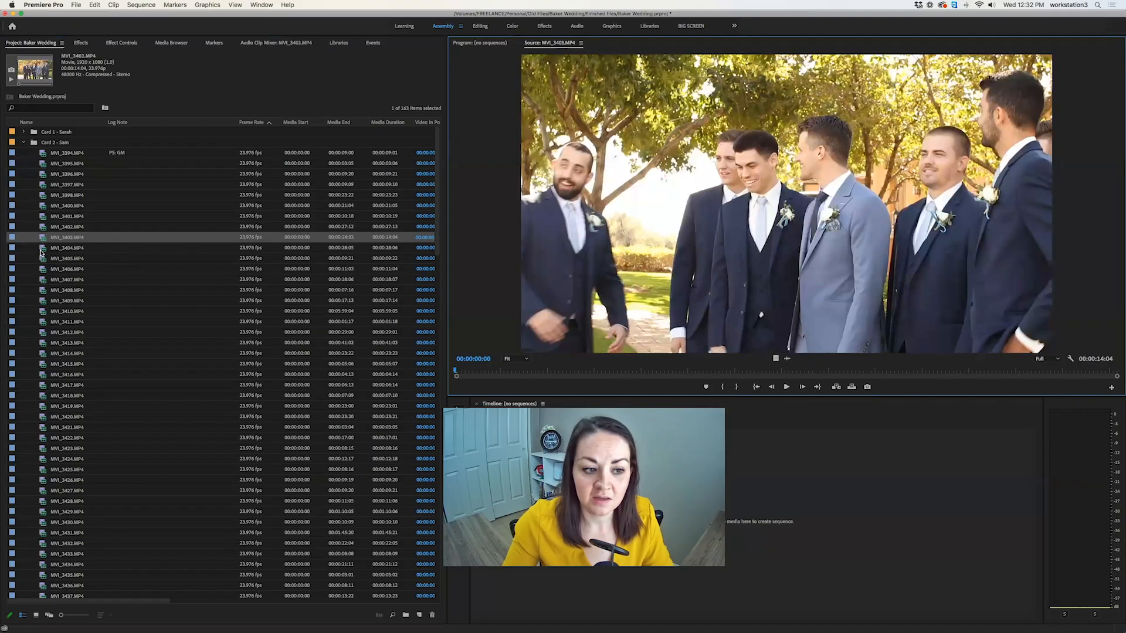
left_click(42, 248)
left_click(42, 258)
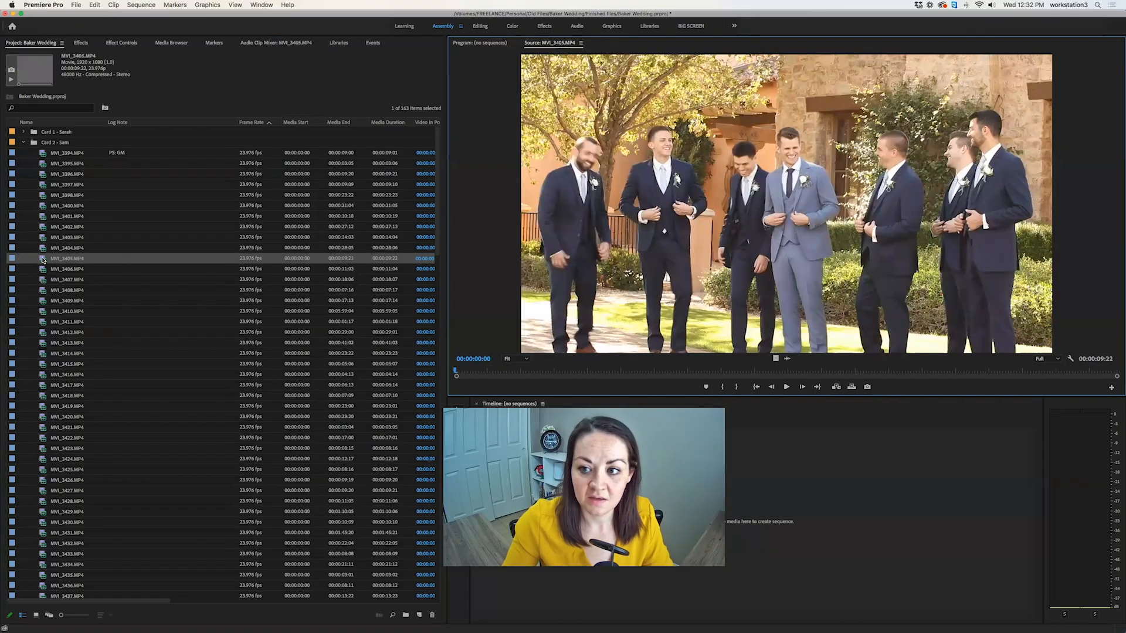
- Enter "PS: GM Individual" as the log note for MVI_3405.MP4 and scrub through the clip
left_click(120, 258)
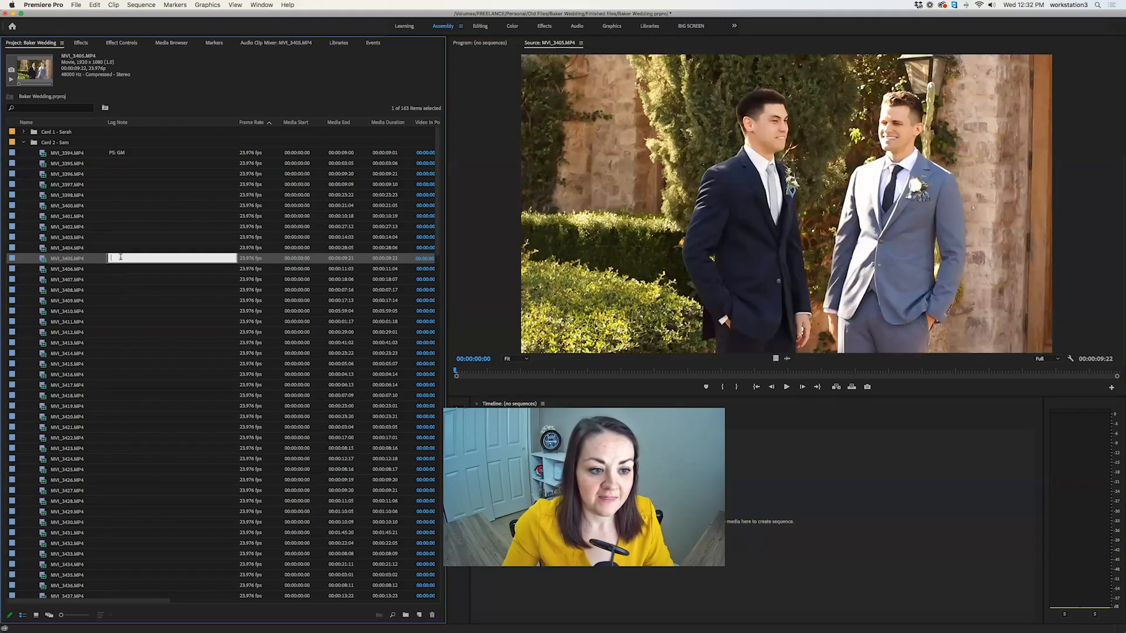
key("super+v")
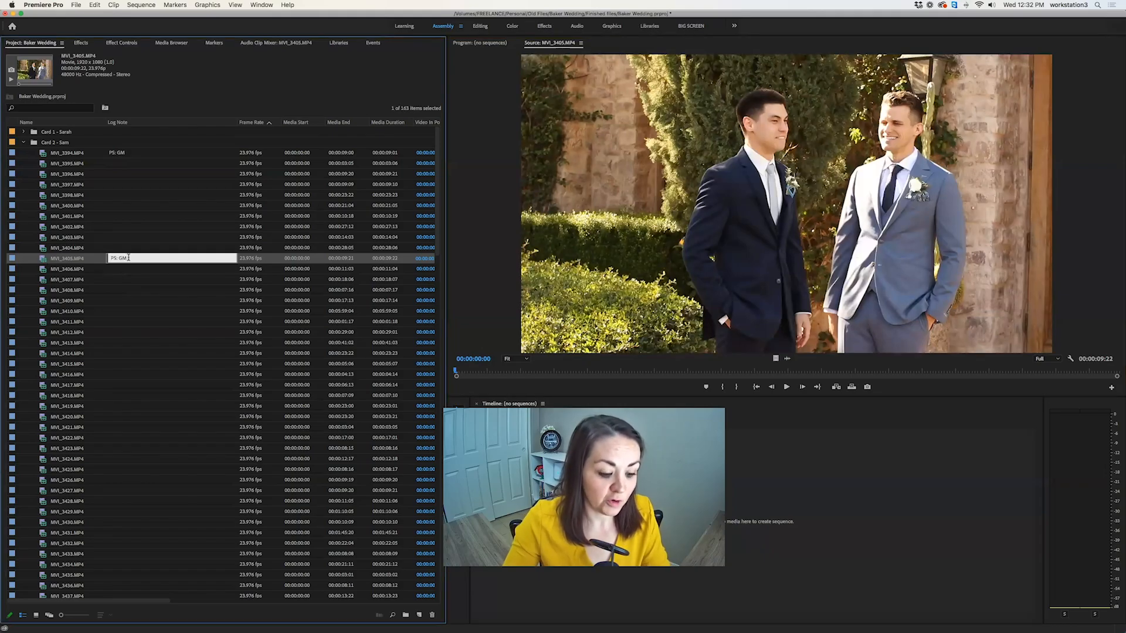
type("Individual")
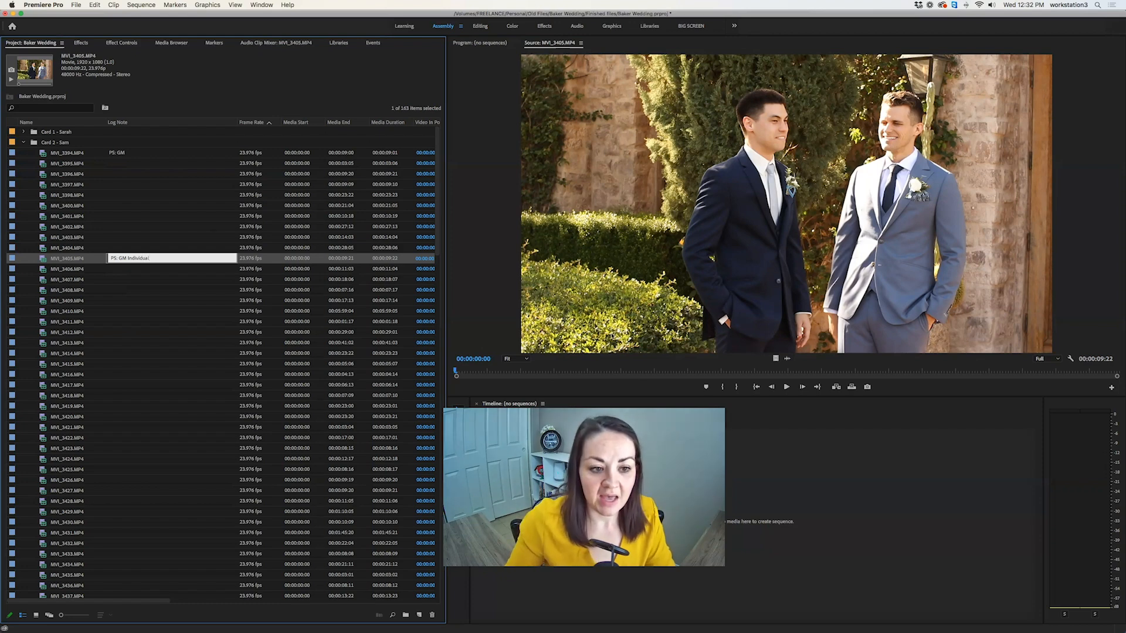
left_click(568, 371)
left_click_drag(568, 371, 973, 371)
- Scrub through MVI_3406.MP4 in the Card 2 bin and enter "PS: Groom" as its log note
double_click(46, 270)
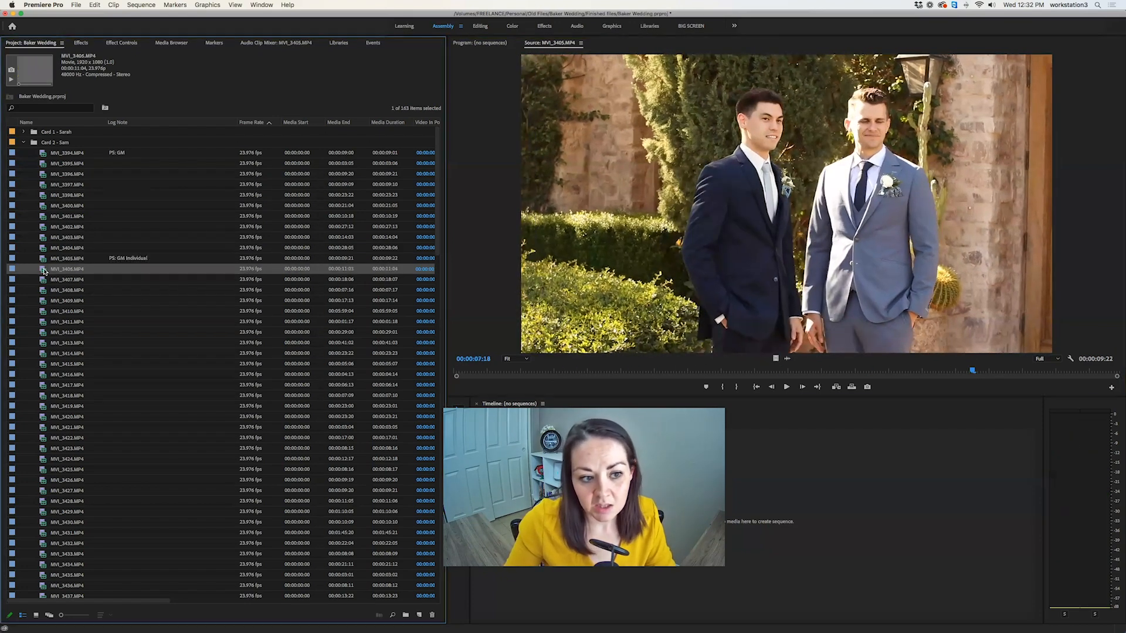
left_click_drag(525, 369, 981, 371)
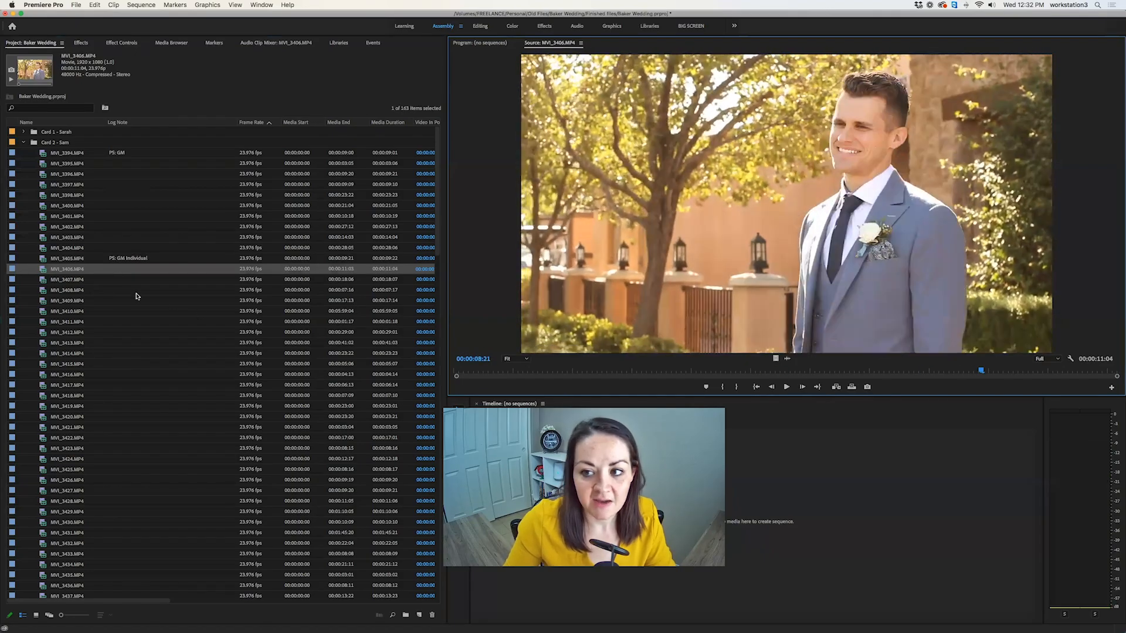
left_click(126, 269)
type("PS: GM")
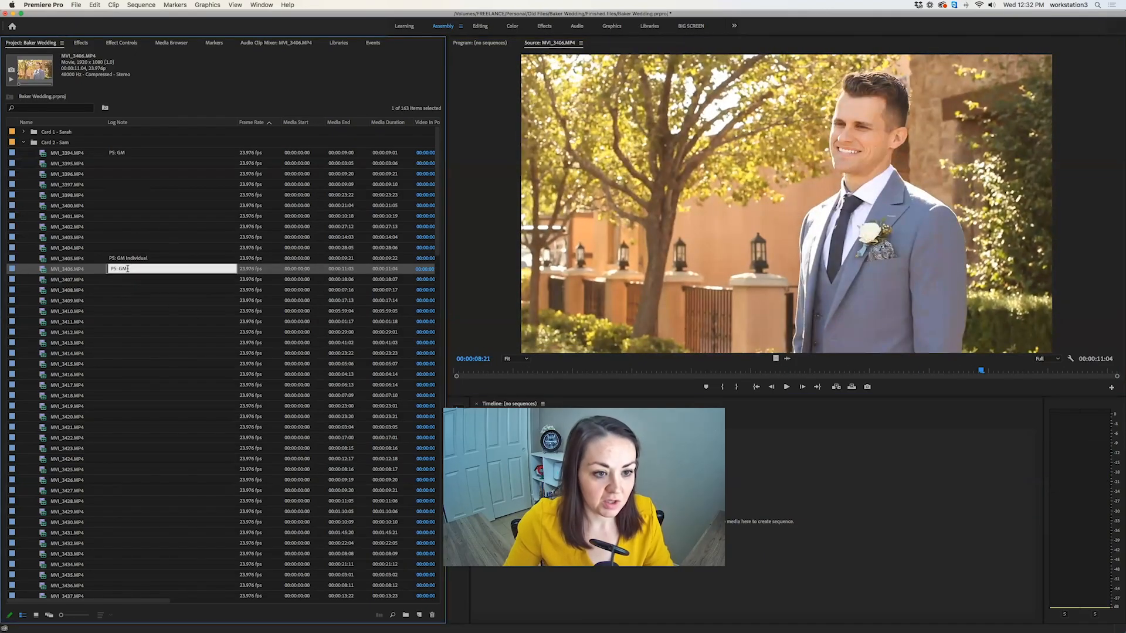
type("oom")
key("Return")
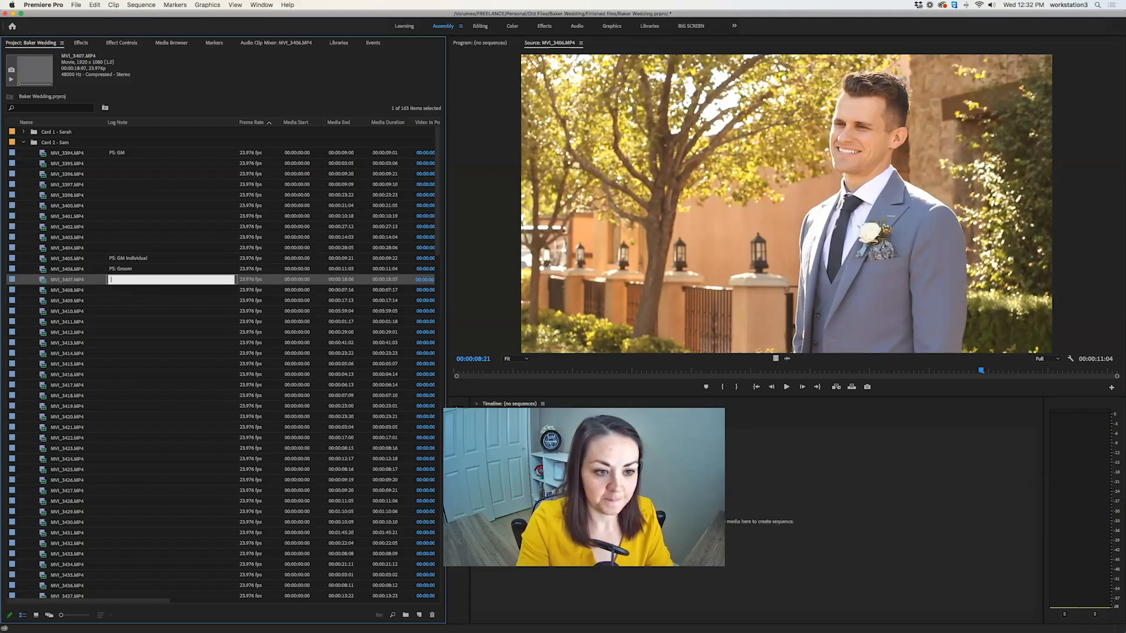
- Copy the "PS: GM" log note from MVI_3394.MP4 to each of the clips MVI_3395.MP4 through MVI_3404.MP4
left_click(120, 153)
key("super+c")
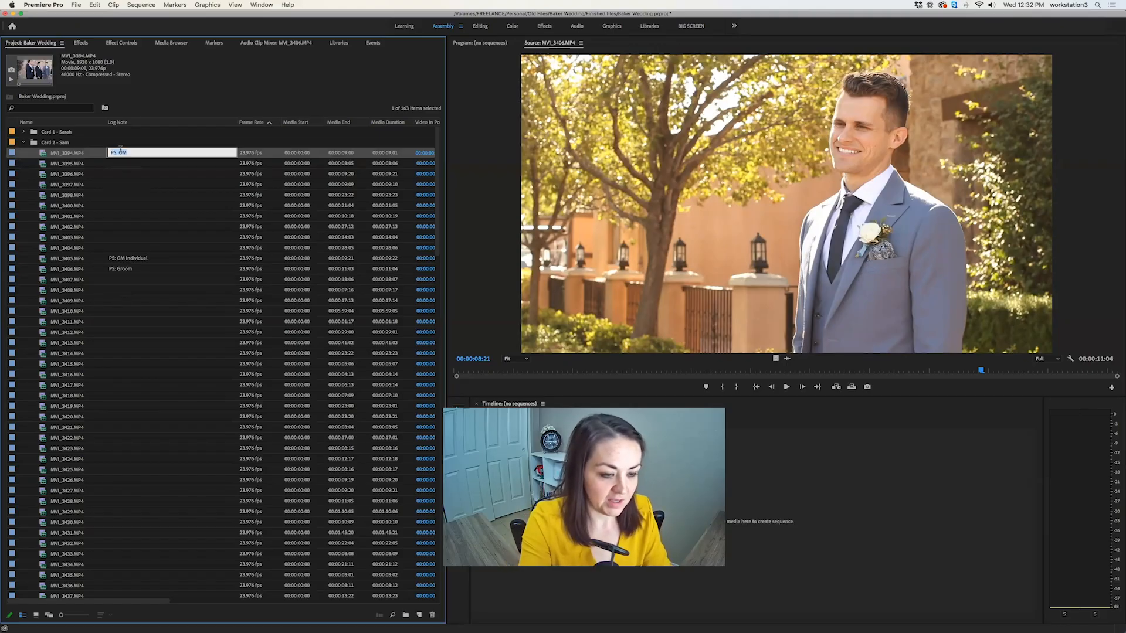
key("Return")
key("super+v")
key("Return")
key("super+v")
key("Return")
key("super+v")
key("Return")
key("super+v")
key("Return")
key("super+v")
key("Return")
key("super+v")
key("Return")
key("super+v")
key("Return")
key("super+v")
key("Return")
key("super+v")
key("Return")
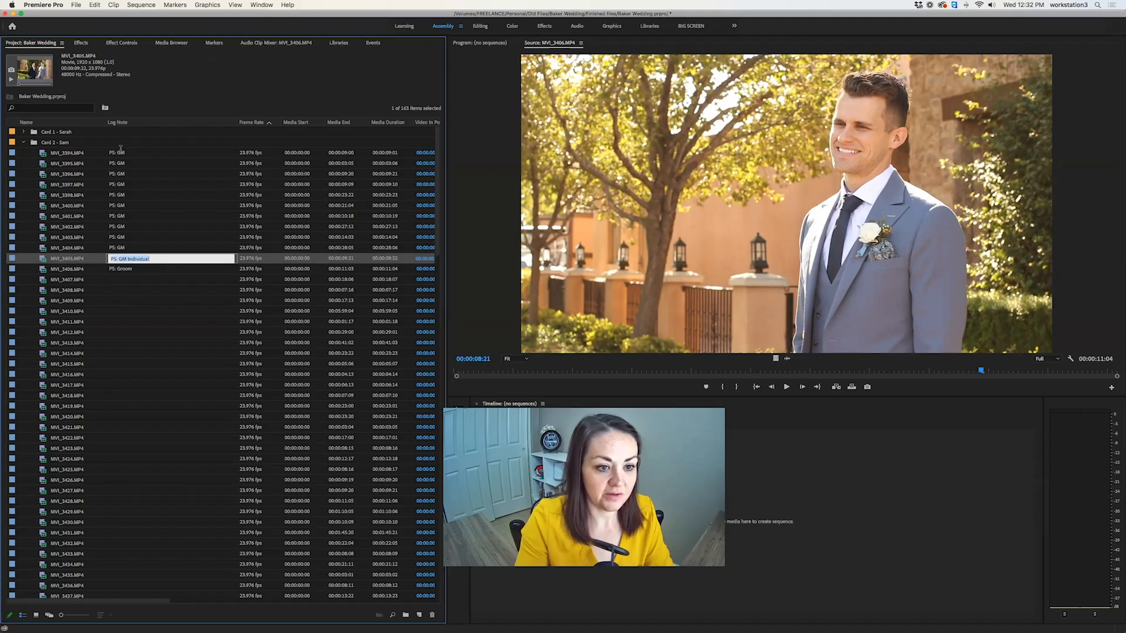
- Preview MVI_3407.MP4 through MVI_3409.MP4 and enter "GR: Groom button" as the log note for MVI_3407.MP4
double_click(46, 282)
double_click(43, 292)
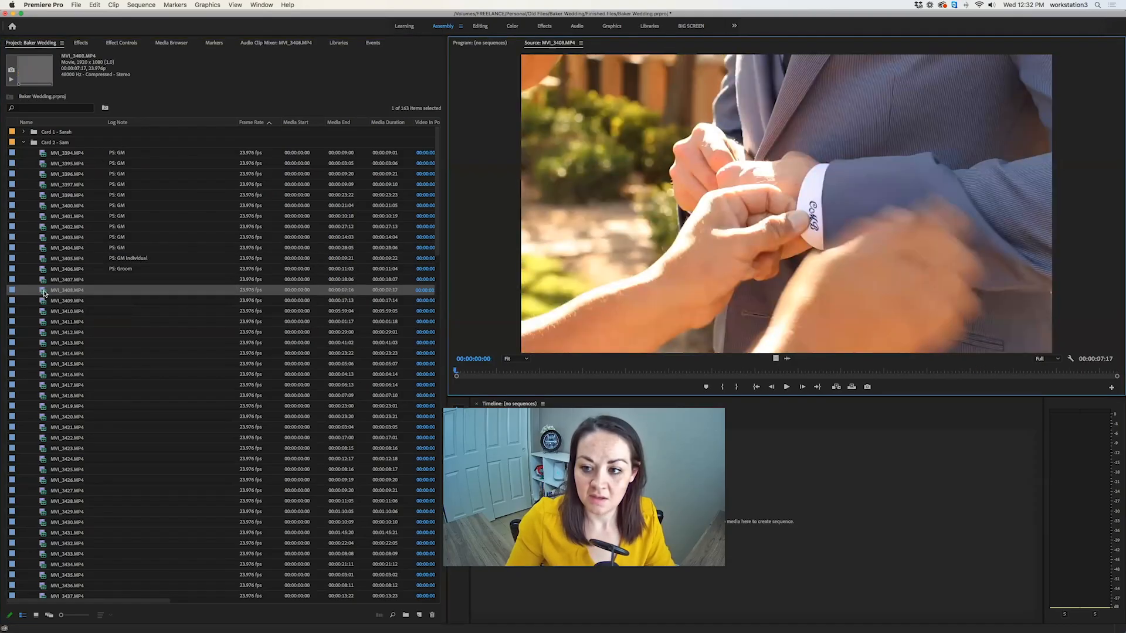
double_click(45, 301)
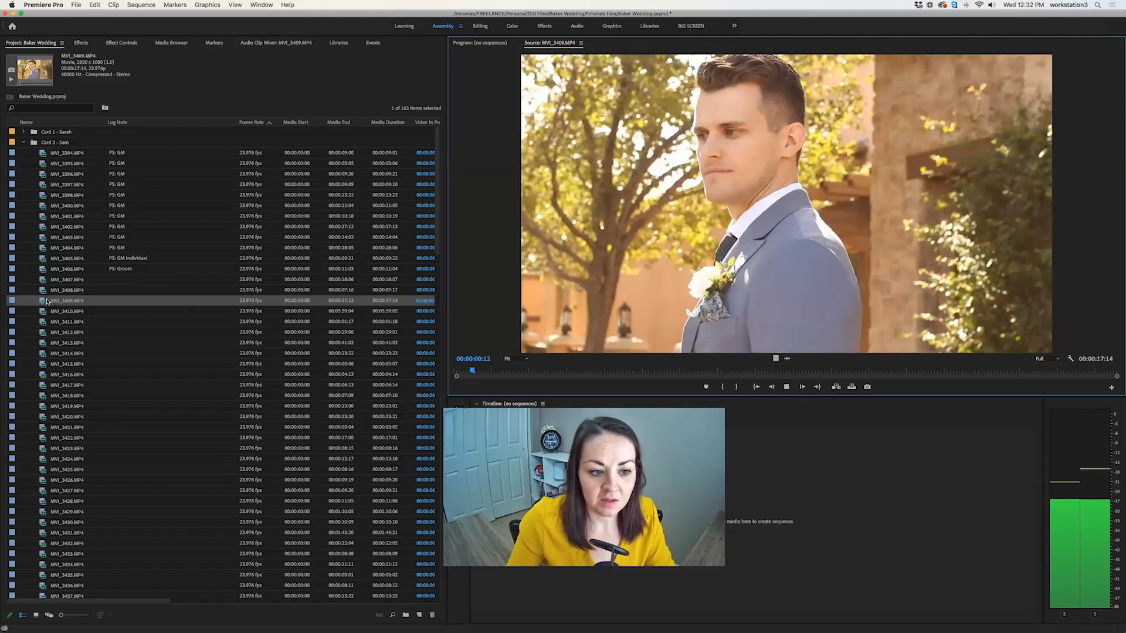
double_click(45, 290)
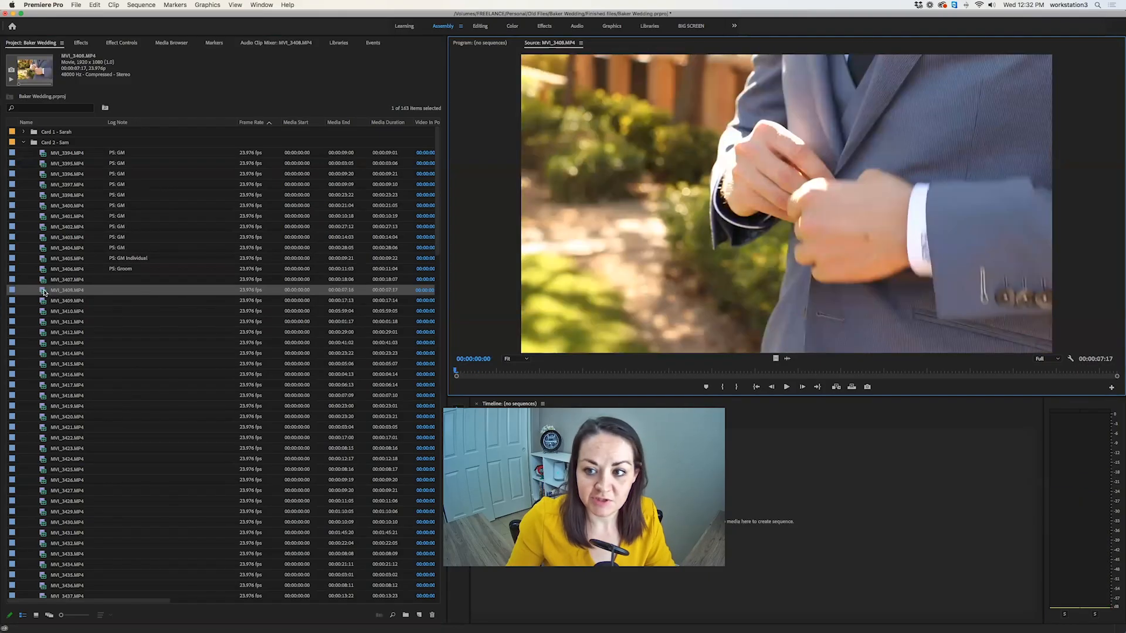
double_click(125, 279)
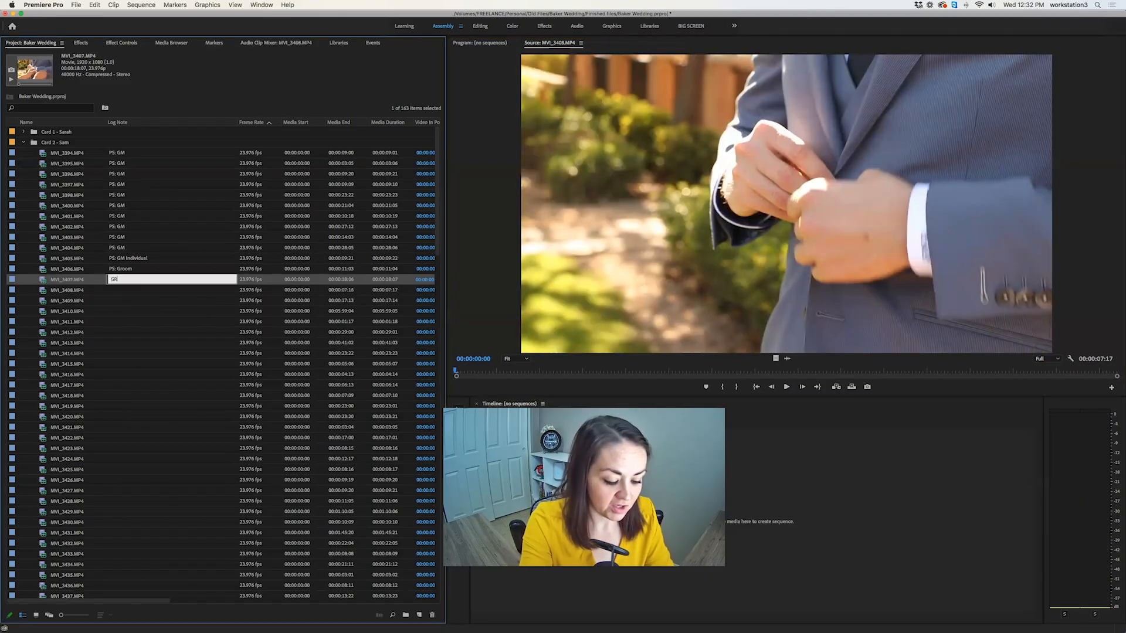
double_click(42, 280)
left_click_drag(488, 371, 913, 366)
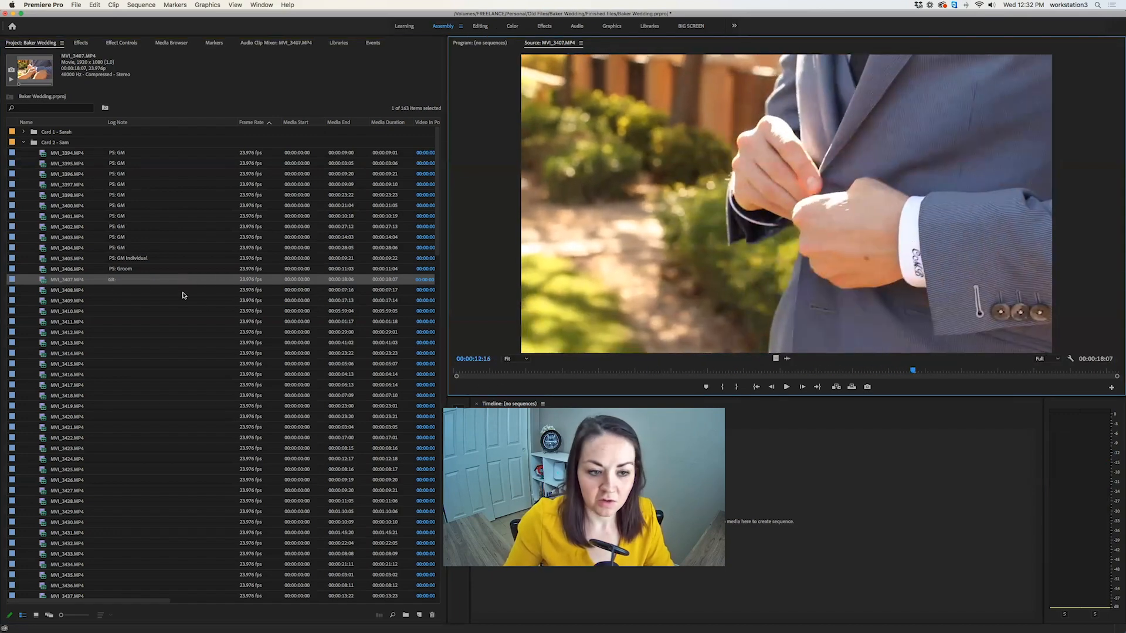
double_click(111, 279)
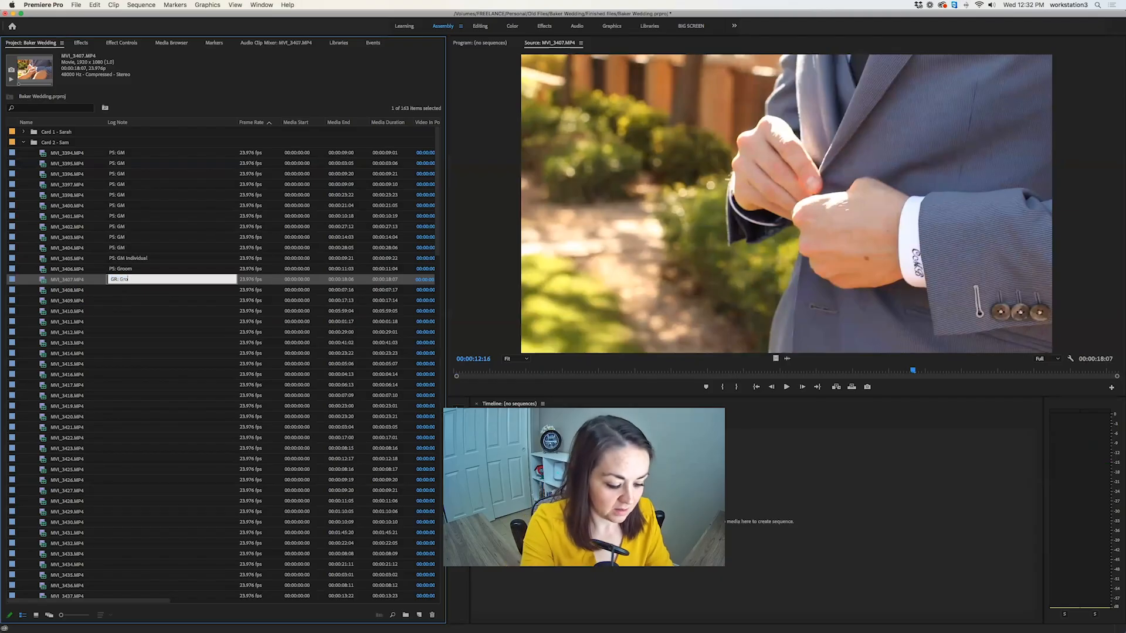
type("Groom button")
key("Return")
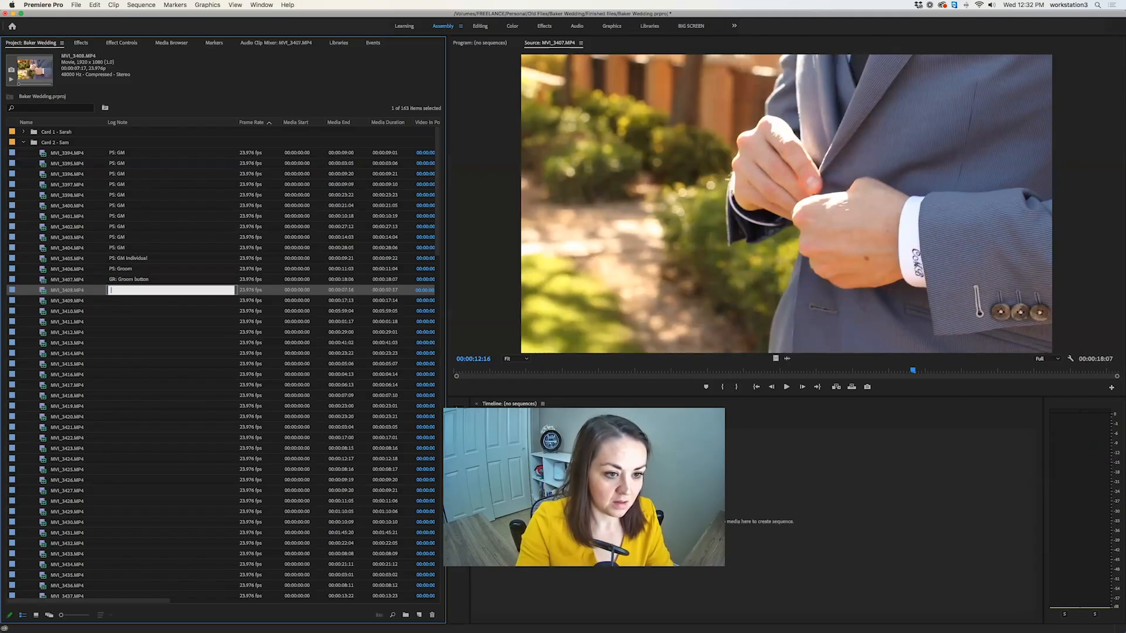
- Scrub through MVI_3408.MP4 and copy the "GR: Groom button" log note from MVI_3407.MP4 to it
double_click(39, 290)
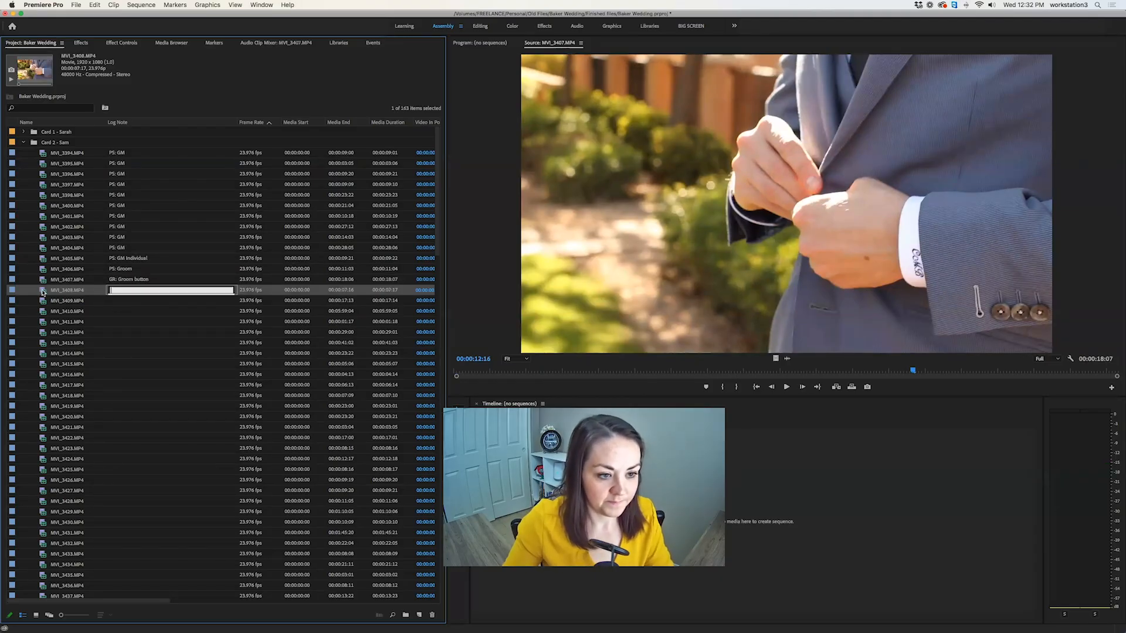
left_click_drag(516, 373, 1028, 376)
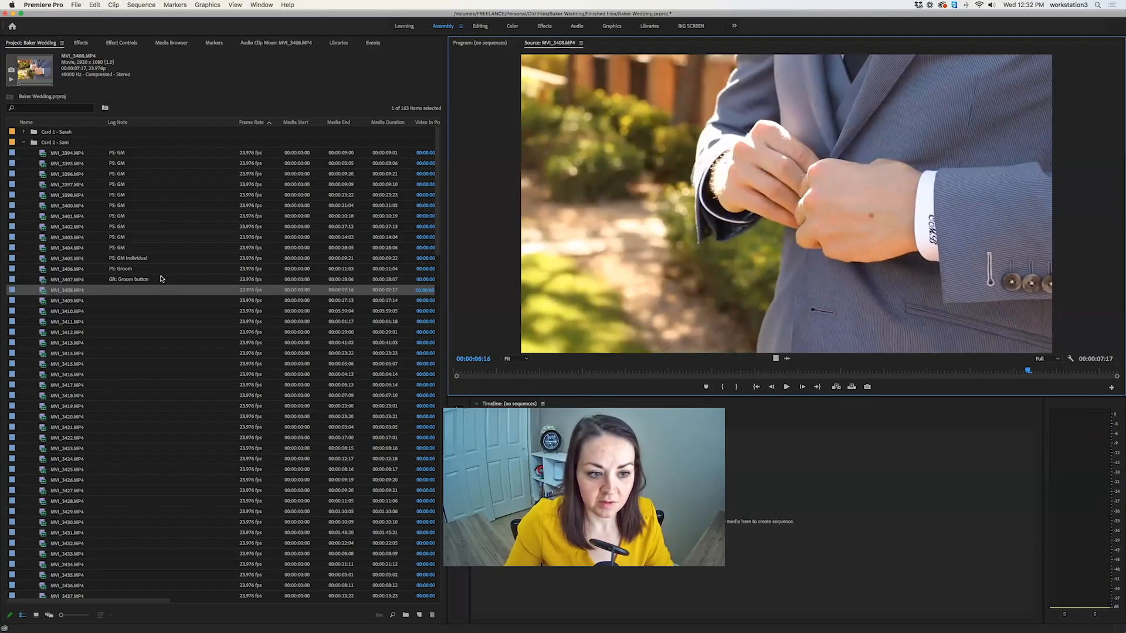
left_click(134, 279)
key("ctrl+c")
key("Return")
key("ctrl+v")
key("Return")
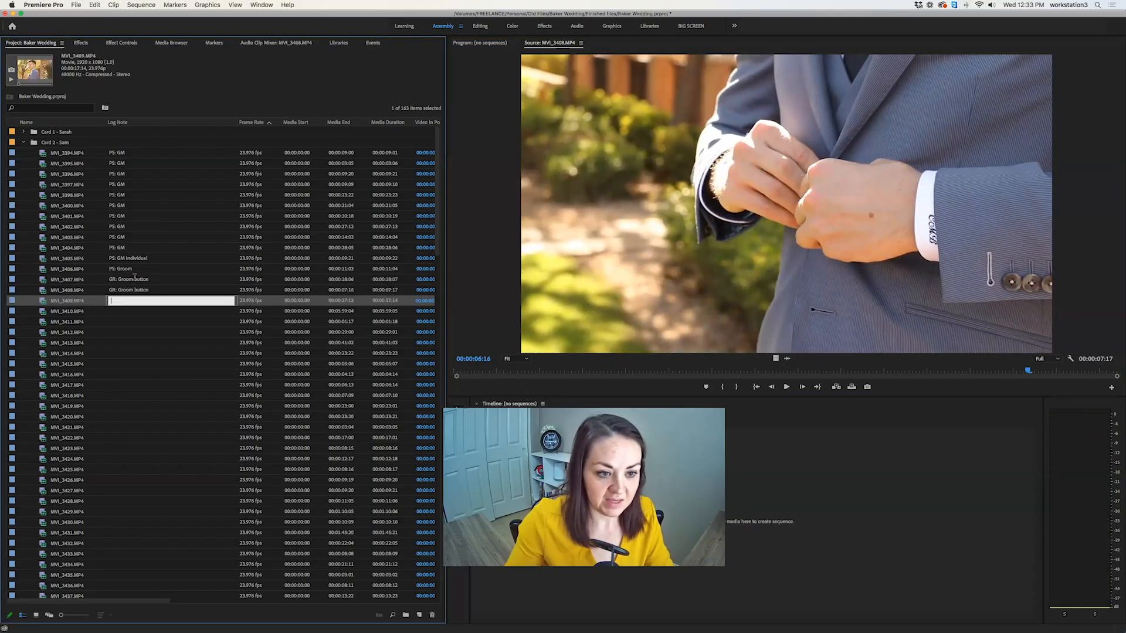
- Review MVI_3409.MP4 and MVI_3410.MP4, logging them as "PS: Groom" and "Interview: Groom" respectively
double_click(44, 302)
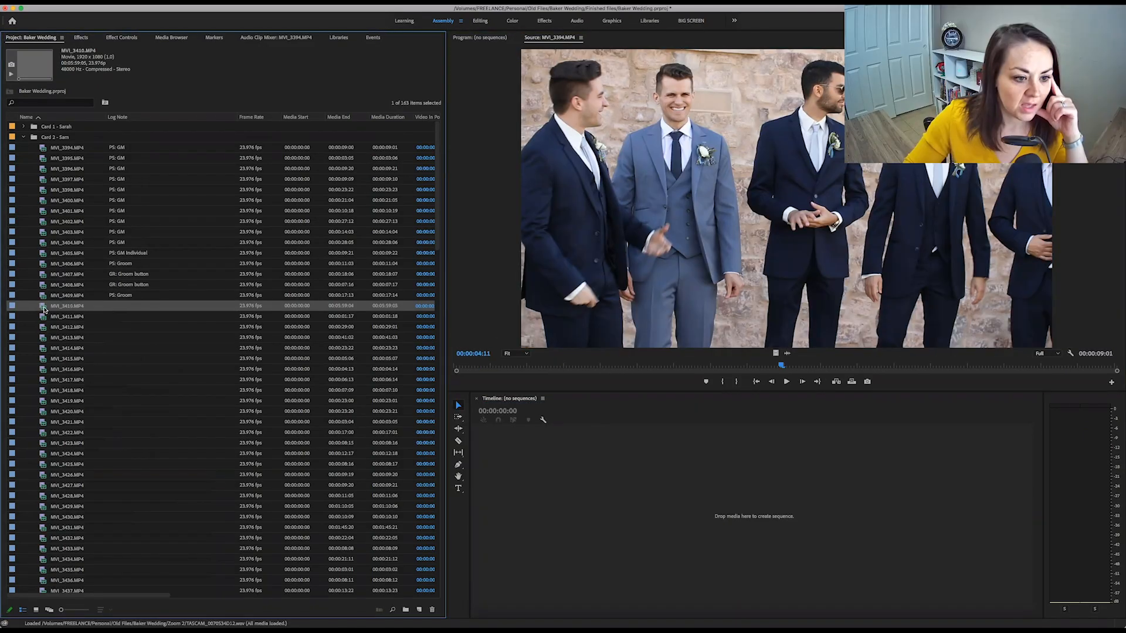
double_click(44, 307)
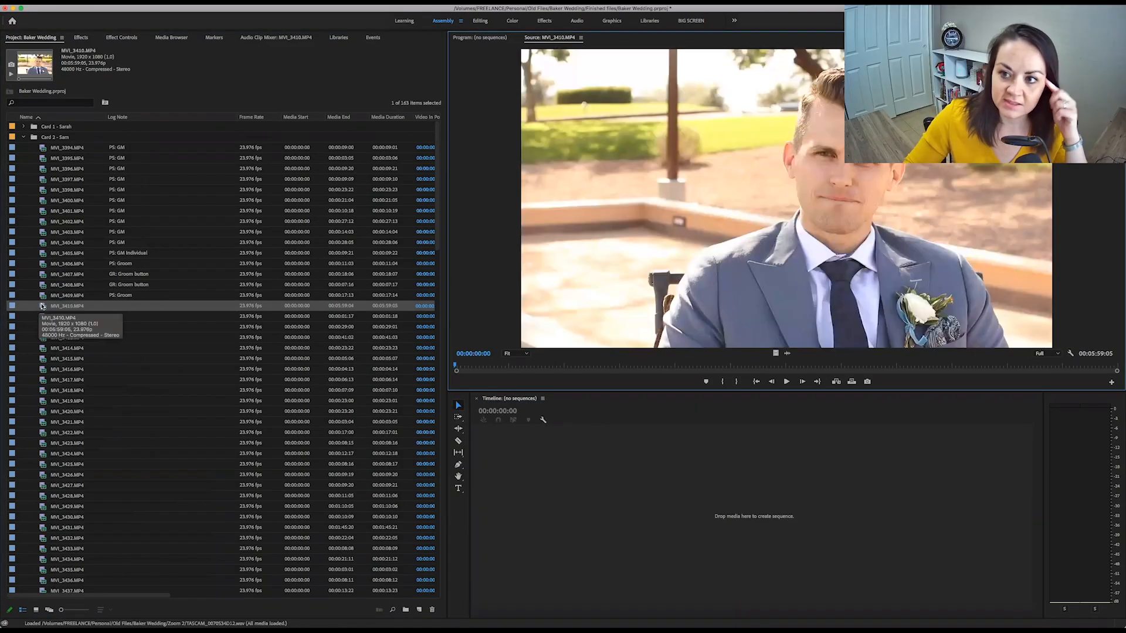
double_click(124, 306)
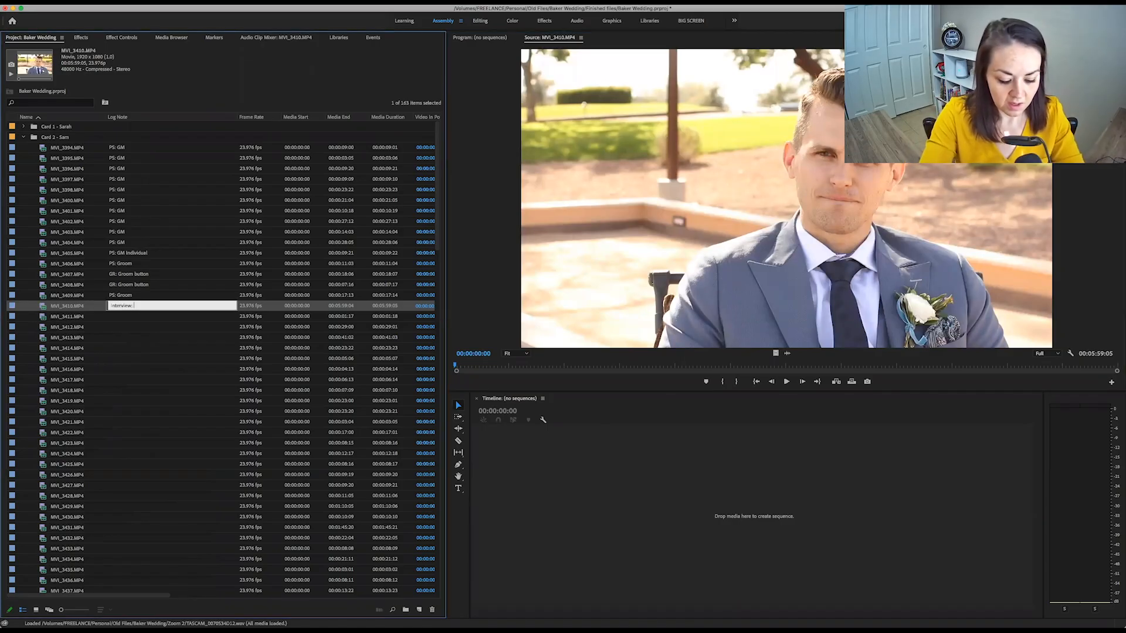
key("Return")
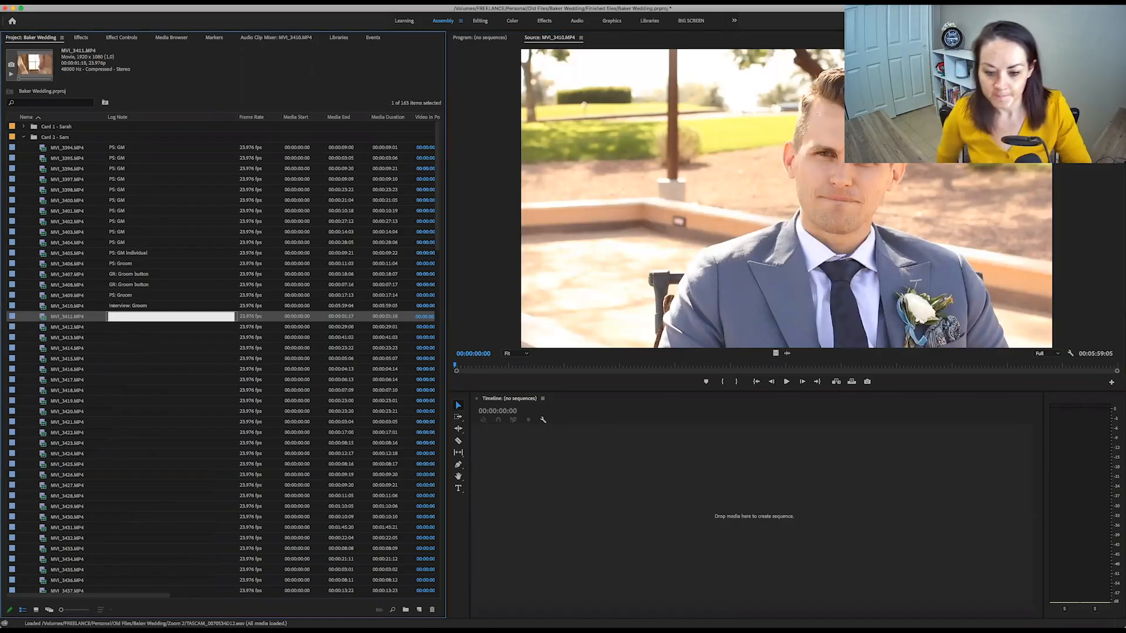
- Log MVI_3411.MP4 as "GR: Bride Dress ON Tight 1" and MVI_3412.MP4 as "GR: Bride Dress ON Tight 2"
type("GR: Bride Dress ON Tight 1")
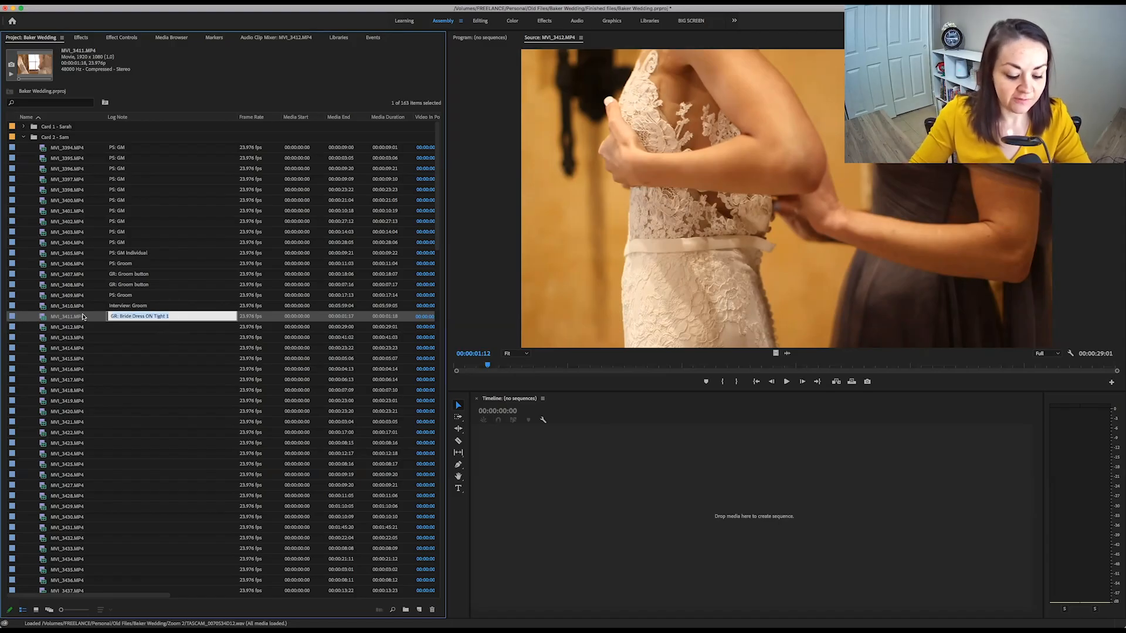
left_click(37, 329)
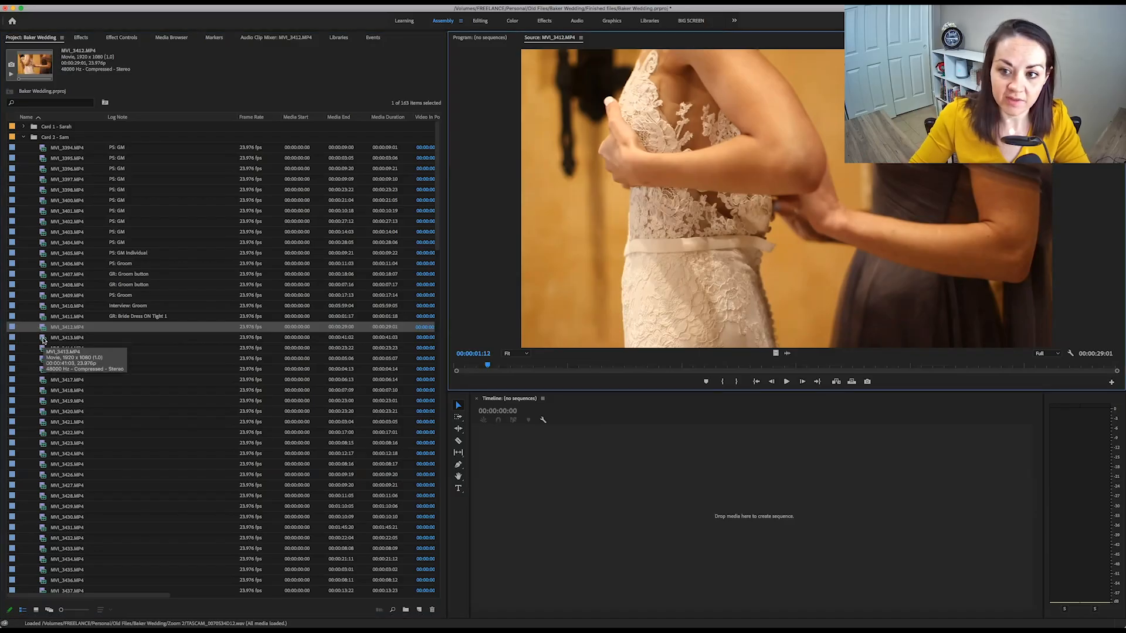
left_click(126, 326)
key("ctrl+v")
key("Return")
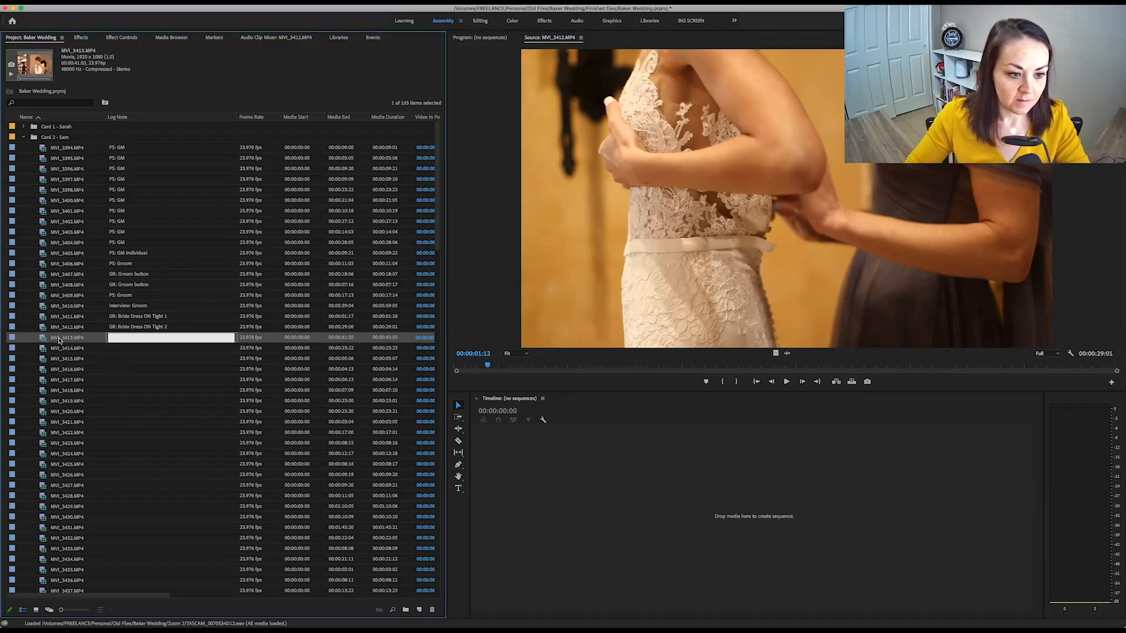
- Preview the clips from MVI_3413.MP4 through MVI_3423.MP4 one by one to check which show the bride's dress being fastened
double_click(41, 339)
key("space")
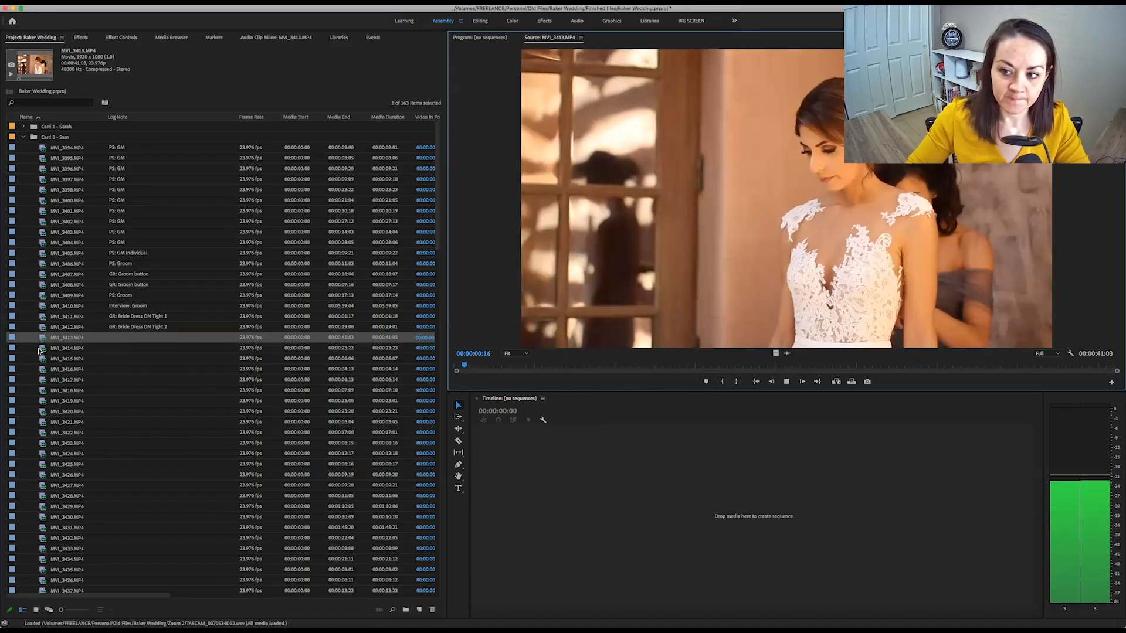
double_click(41, 350)
double_click(41, 359)
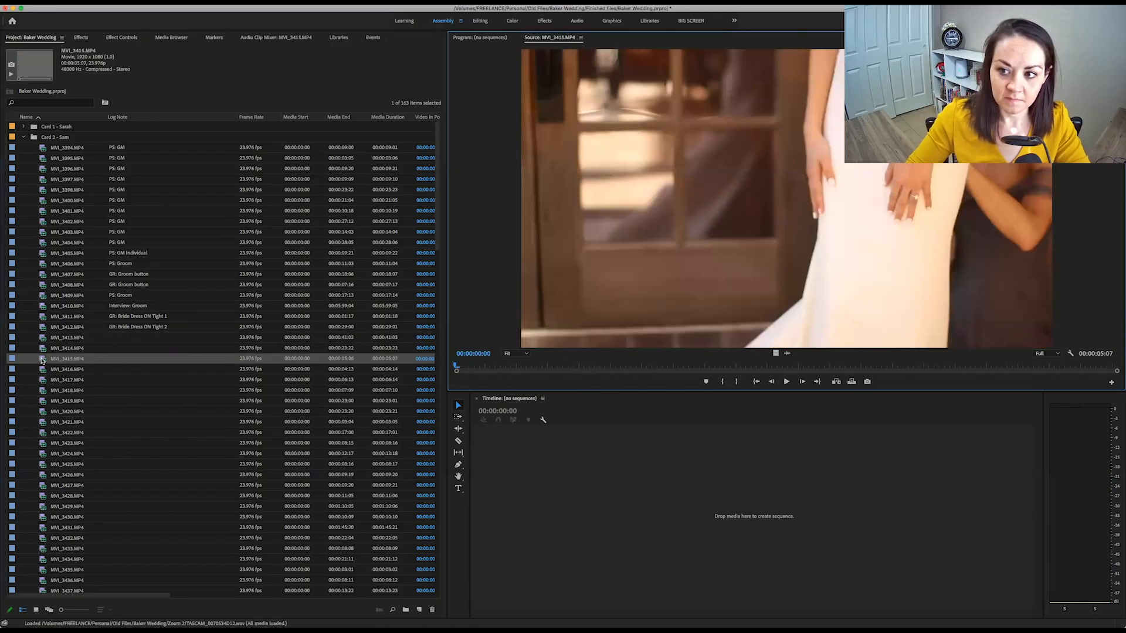
double_click(41, 370)
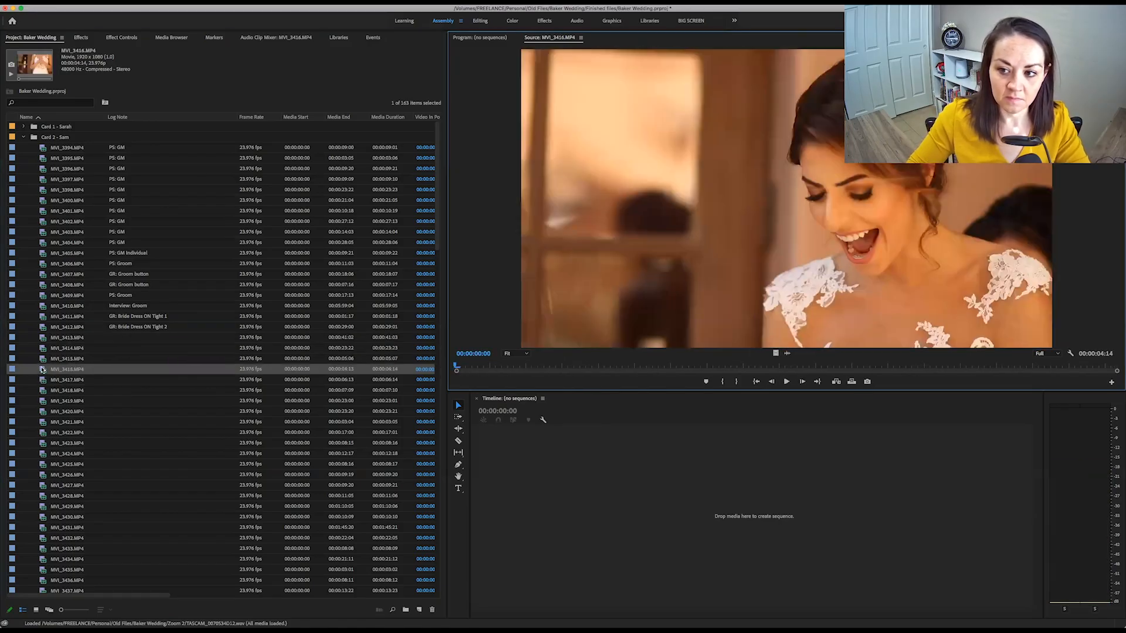
double_click(42, 380)
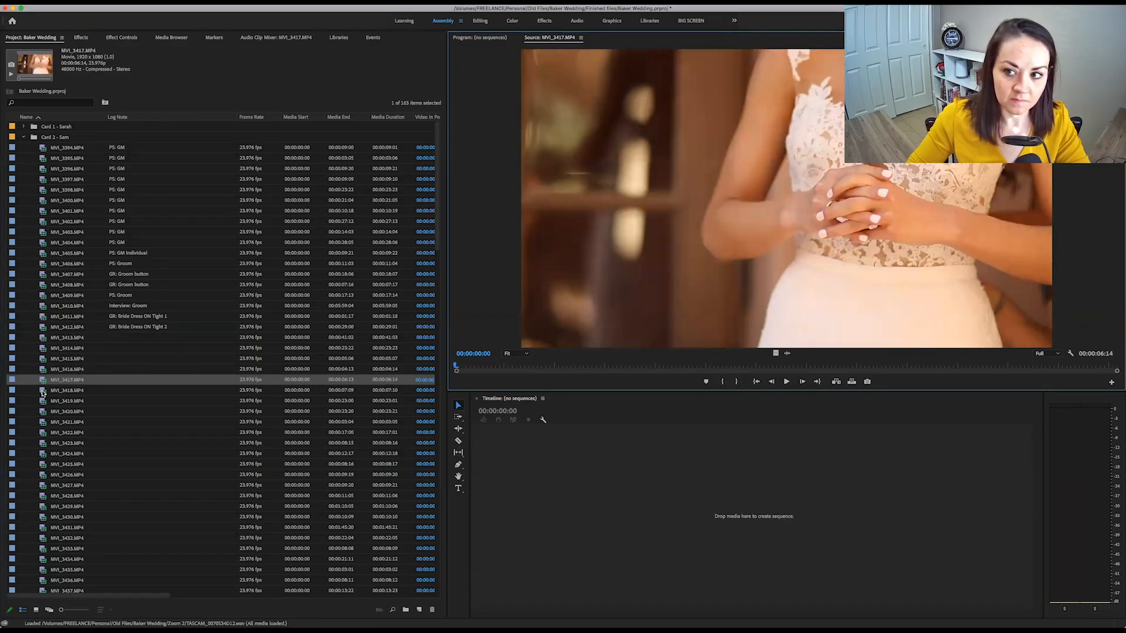
double_click(41, 391)
double_click(41, 402)
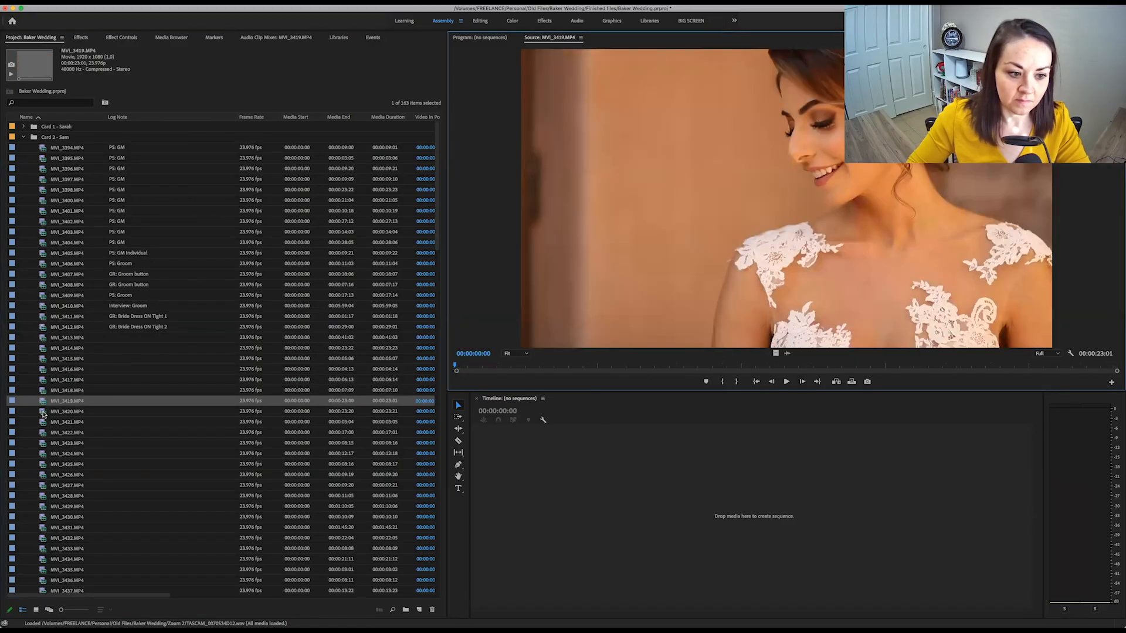
double_click(42, 412)
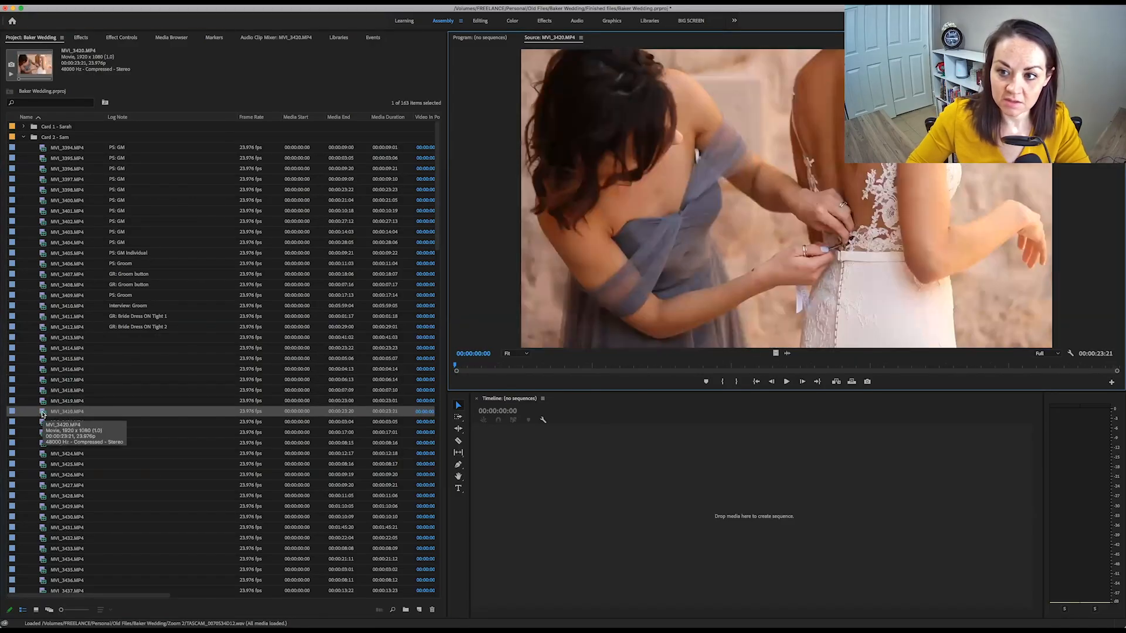
left_click(47, 519)
double_click(44, 423)
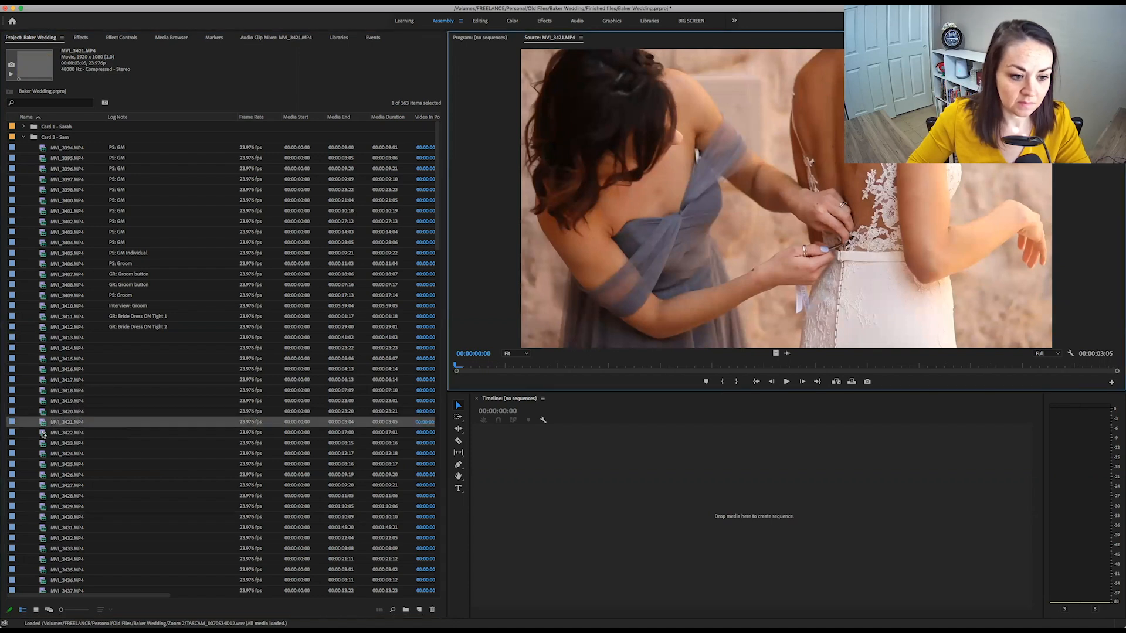
double_click(43, 433)
double_click(41, 443)
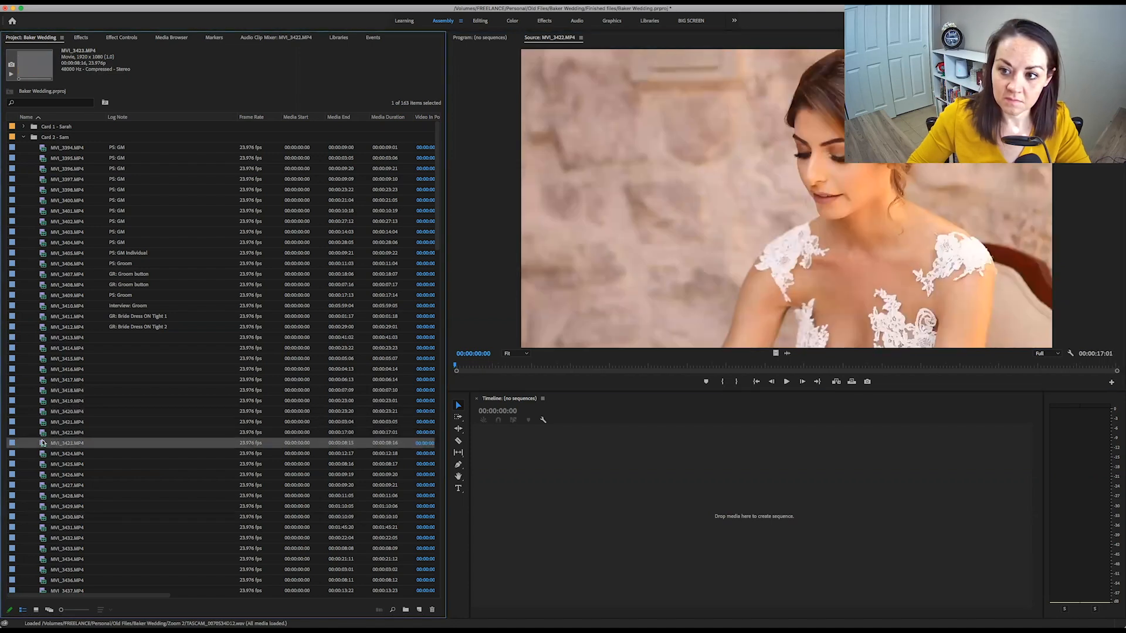
- Recheck MVI_3422.MP4 and MVI_3421.MP4, and enter "GR: Bride Dress ON Tight 1" as the log note for MVI_3421.MP4
double_click(42, 432)
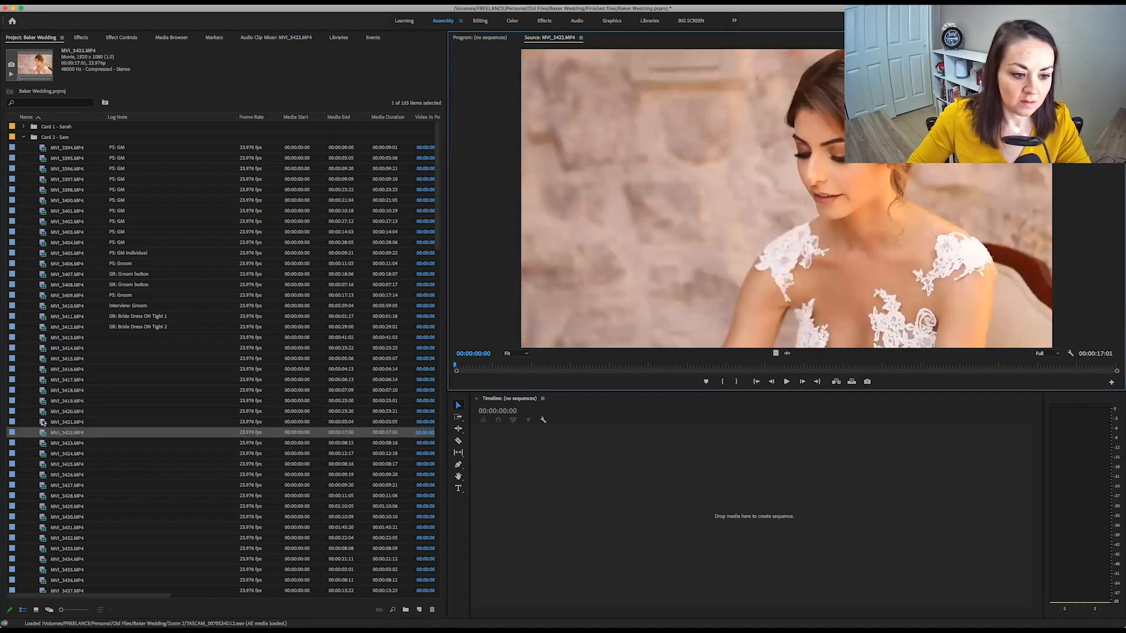
double_click(43, 422)
left_click(154, 422)
type("GR: Bride Dress ON Tight 1")
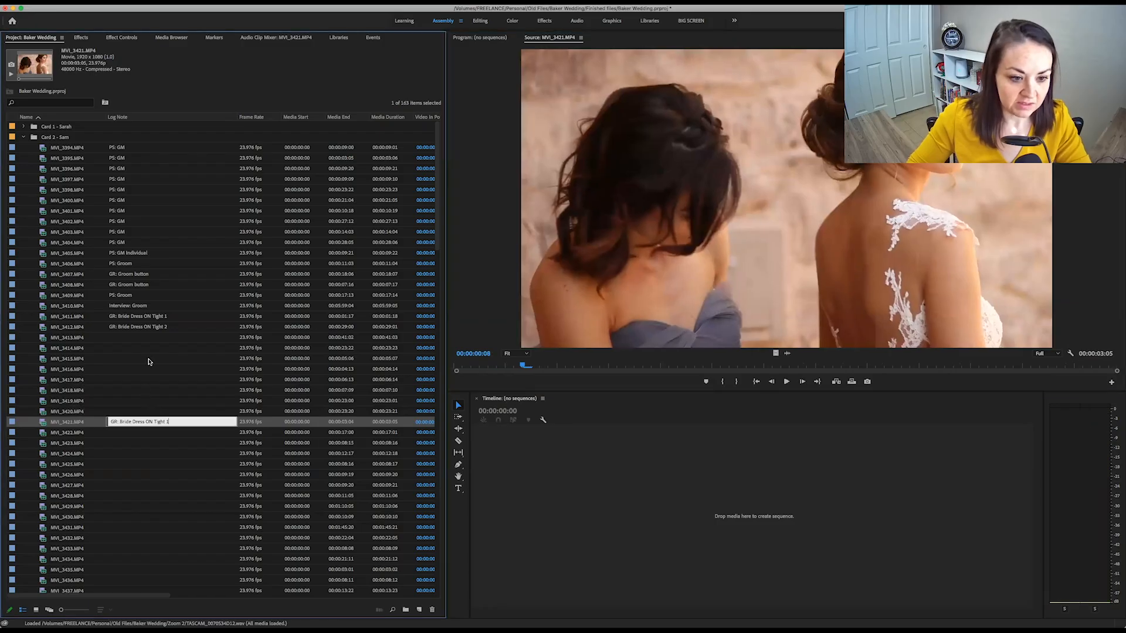
- Log MVI_3413.MP4 through MVI_3416.MP4 as "GR: Bride Dress ON Tight", numbered 3 through 6
left_click(143, 338)
type("GR: Bride Dress ON Tight 1")
type("3")
key("Return")
type("GR: Bride Dress ON Tight")
type("4")
key("Return")
type("GR: Bride Dress ON Tight")
type("5")
key("Return")
type("GR: Bride Dress ON Tight 1")
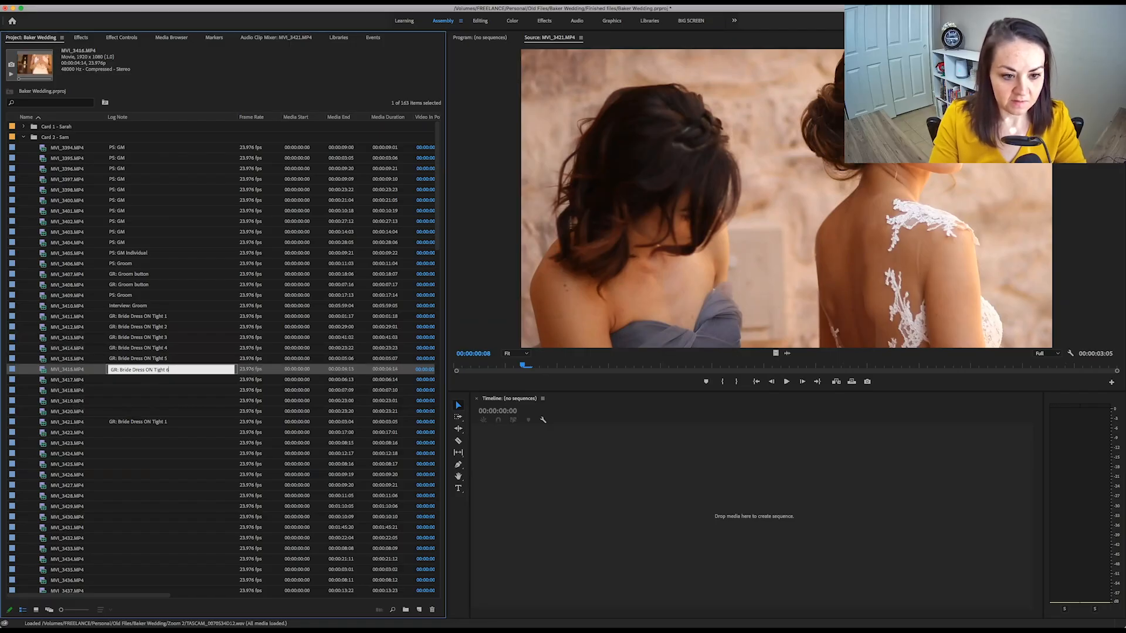
type("6")
key("Return")
- Log MVI_3417.MP4 through MVI_3421.MP4 as "GR: Bride Dress ON Tight", numbered 7 through 11
type("GR: Bride Dress ON Tight")
key("Return")
type("GR: Bride Dress ON Tight")
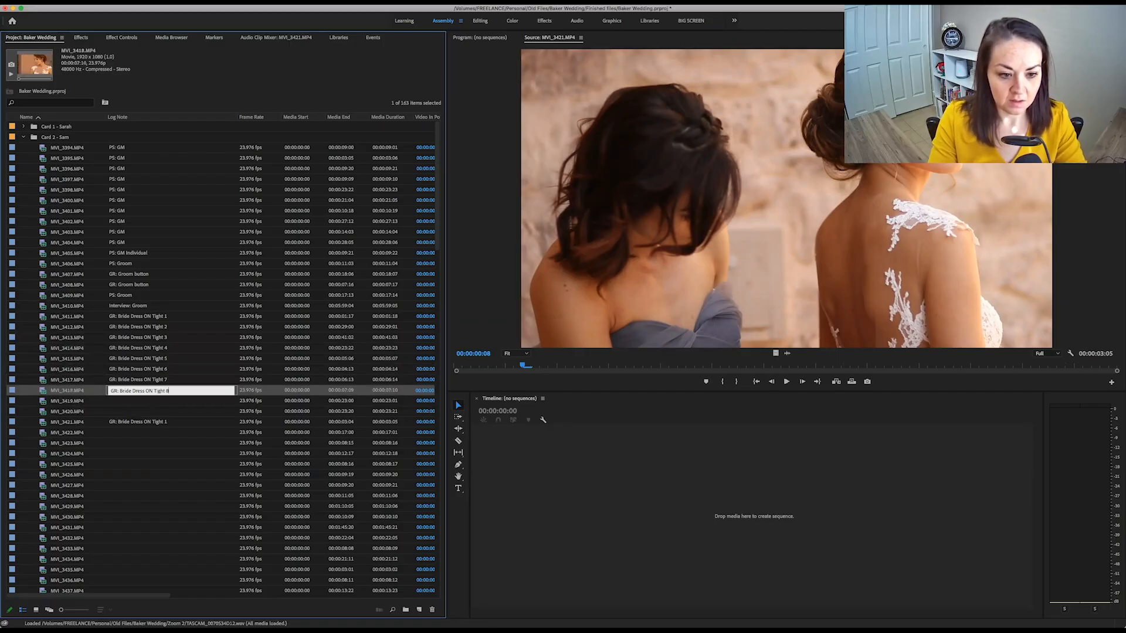
type("8")
key("Return")
type("GR: Bride Dress ON Tight")
key("Return")
type("GR: Bride Dress ON Tight")
type("10")
key("Return")
key("super+c")
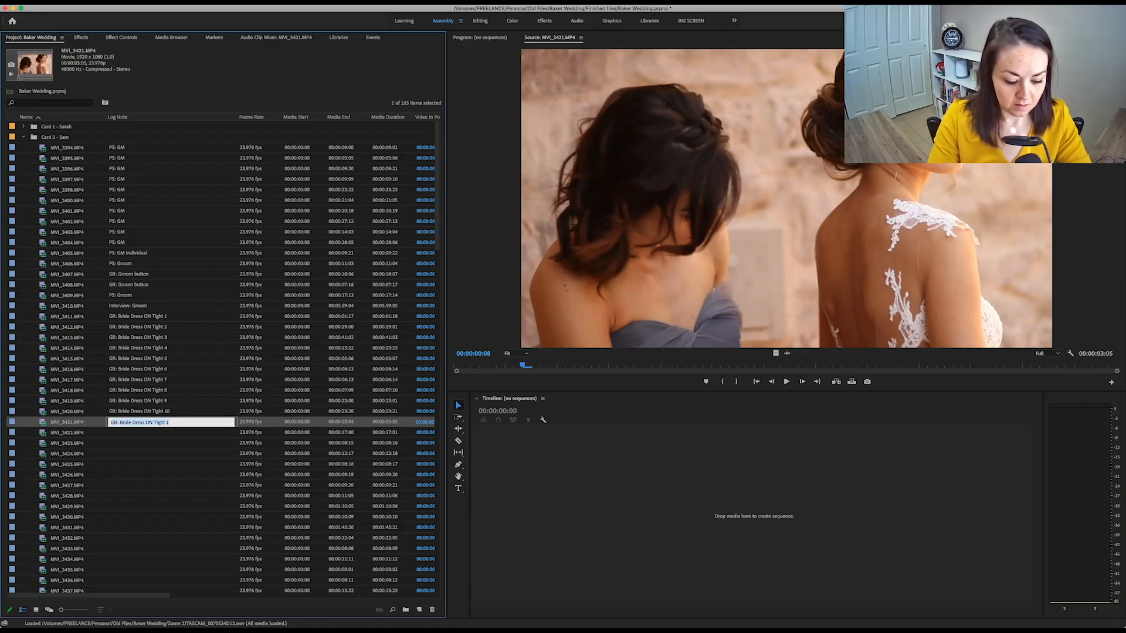
type("1")
key("Return")
- Log MVI_3422.MP4 as "GR: Bride Shoes ON Tight 1" and copy the note for reuse
key("super+v")
type("1")
double_click(138, 433)
type("Shoes")
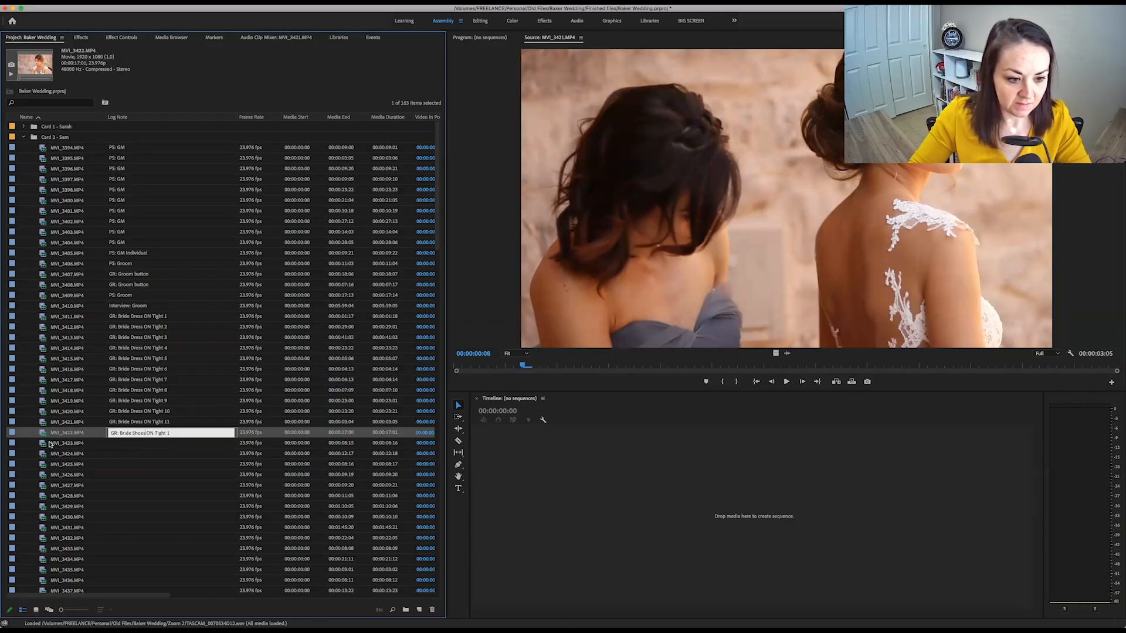
left_click_drag(169, 433, 107, 434)
key("ctrl+c")
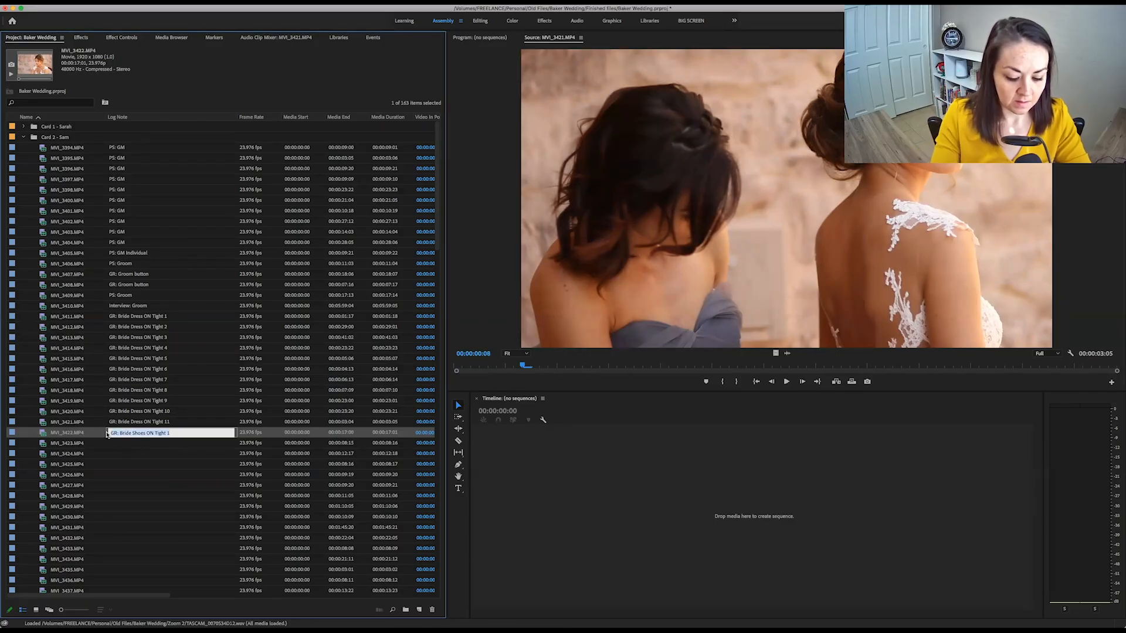
key("Return")
- Review MVI_3423.MP4 and log it as "GR: Bride Shoes ON Tight 2"
double_click(42, 447)
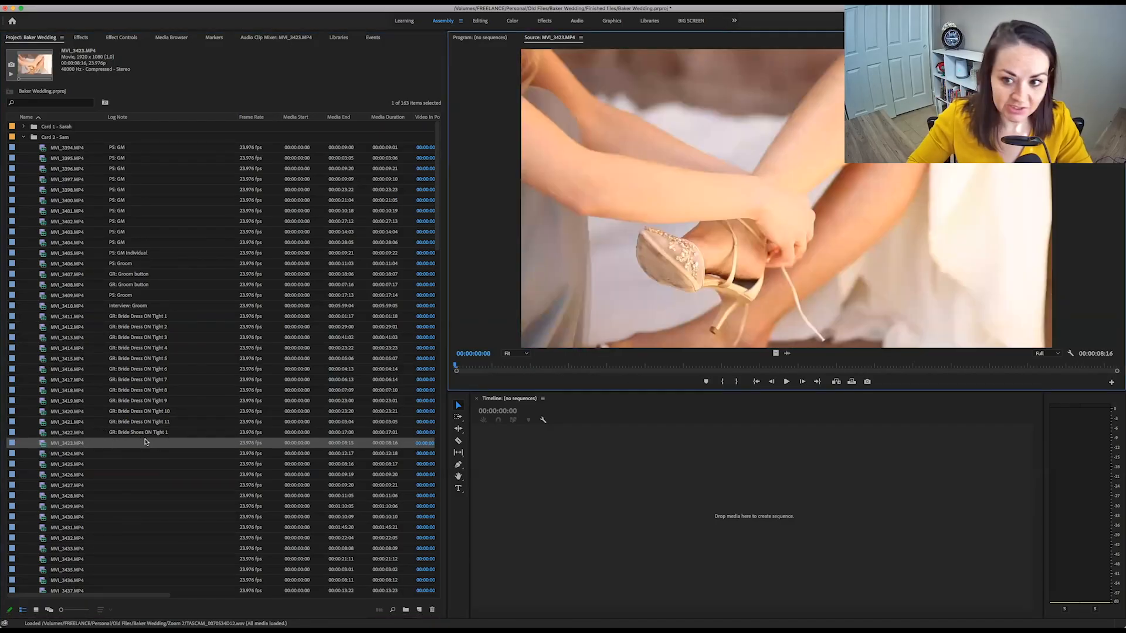
left_click_drag(737, 365, 1026, 368)
left_click(151, 444)
type("GR: Bride Shoes ON Tight 2")
key("Return")
- Review MVI_3424.MP4 against the two preceding shoe clips and log it as "GR: Bride Shoes ON Tight 3"
double_click(41, 456)
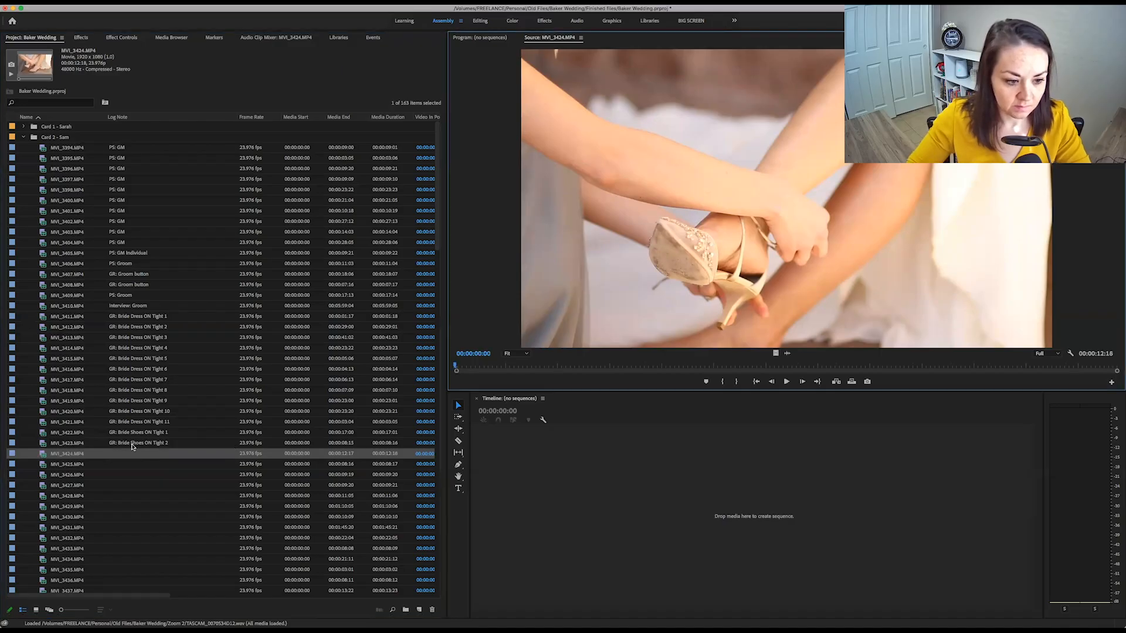
left_click_drag(500, 365, 968, 359)
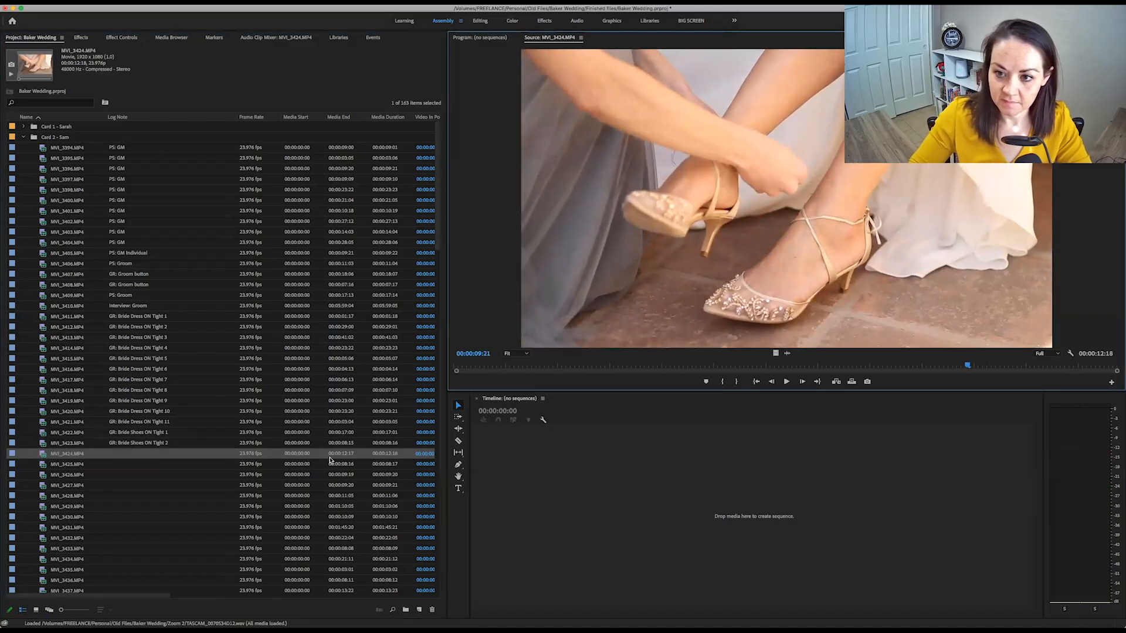
double_click(42, 443)
double_click(42, 433)
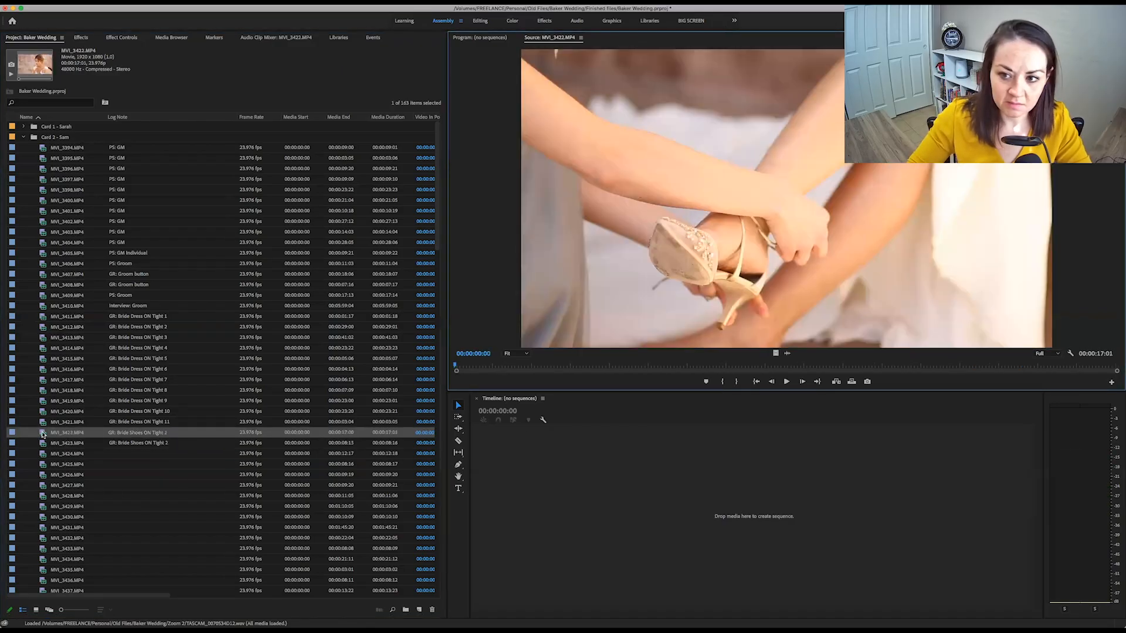
left_click(134, 451)
key("ctrl+v")
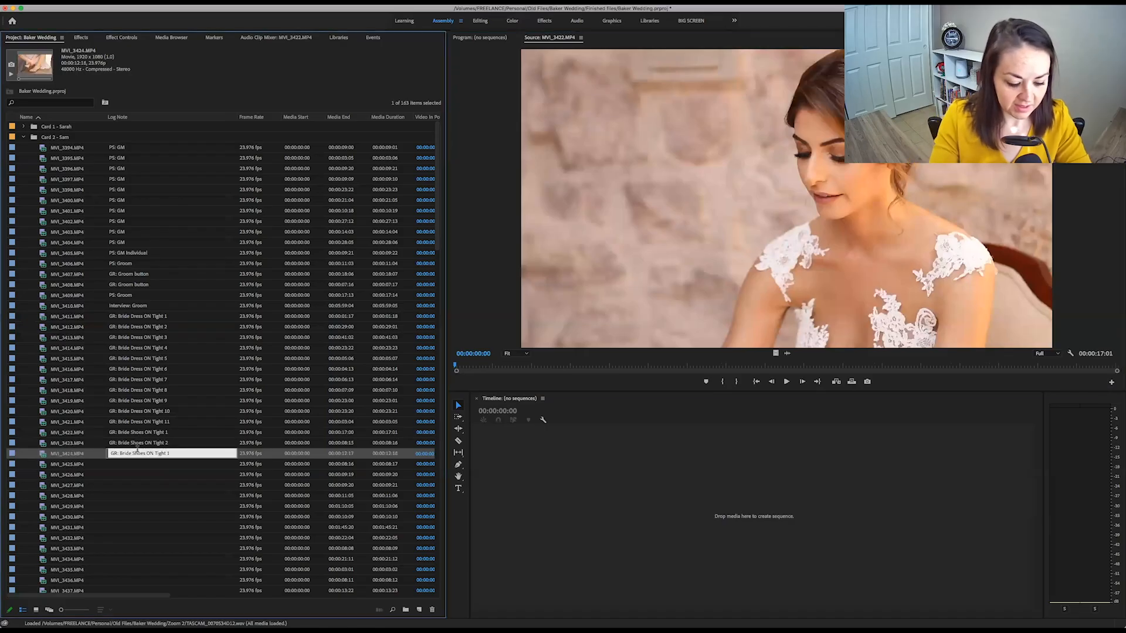
key("Return")
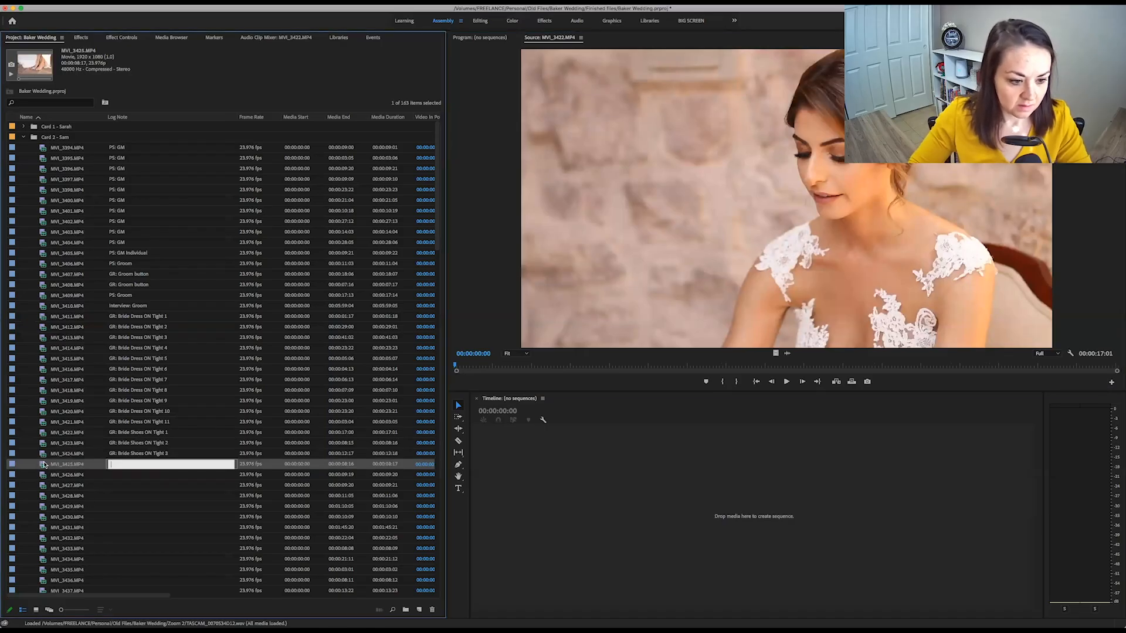
- Open MVI_3425.MP4 for review and log it as "GR: Bride Shoes ON Tight 4"
double_click(45, 464)
left_click(132, 466)
type("GR: Bride Shoes ON Tight 4")
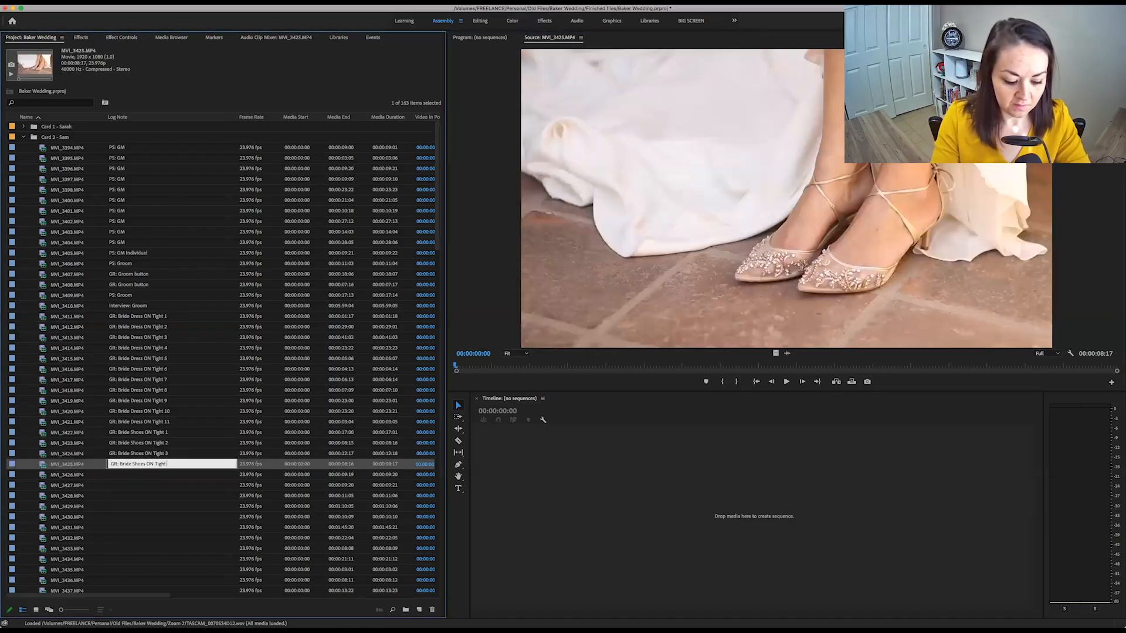
key("Return")
- Play and scrub through MVI_3426.MP4, and log it as "GR: Bride Shoes ON Tight 5"
double_click(47, 475)
key("space")
left_click_drag(596, 367, 845, 359)
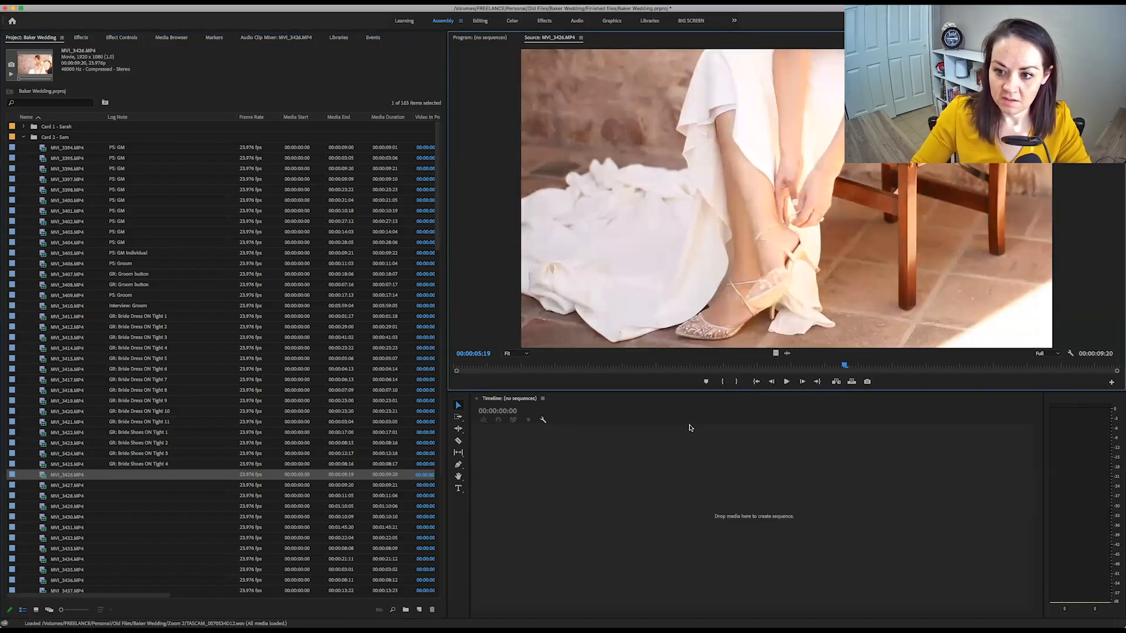
left_click(156, 476)
type("GR: Bride Shoes ON Tight 4")
key("BackSpace")
type("5")
key("Return")
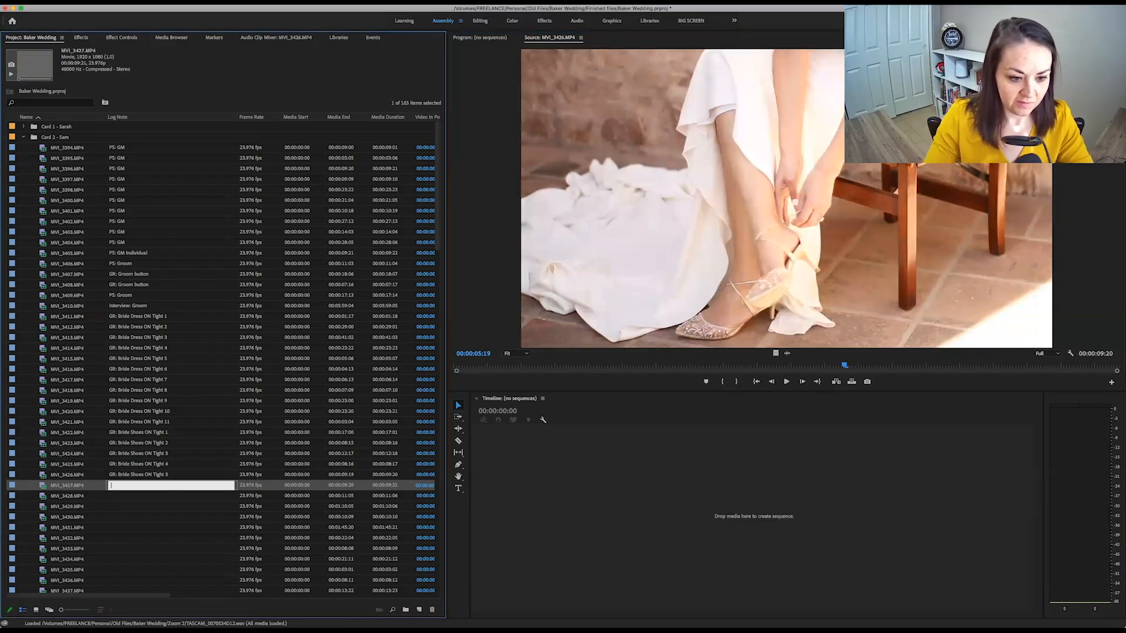
- Review MVI_3427.MP4, log it as "GR: Bride Jewelry ON Tight 1" and copy the note for reuse
double_click(58, 487)
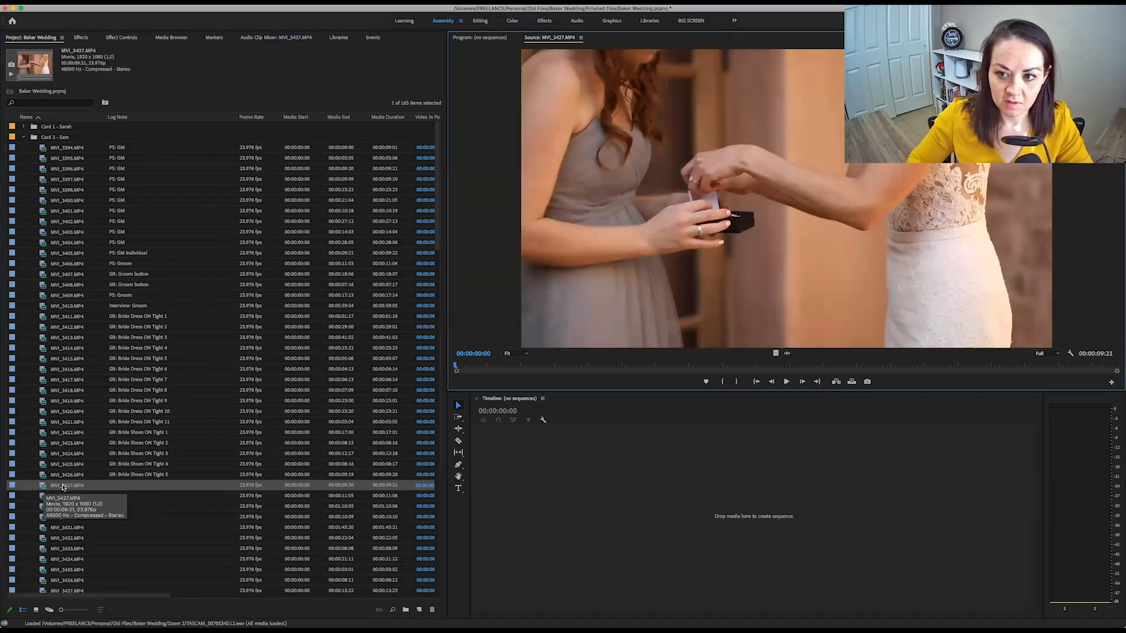
left_click(142, 487)
type("GR: Bride Shoes ON Tight 1")
double_click(137, 485)
type("Jewelry")
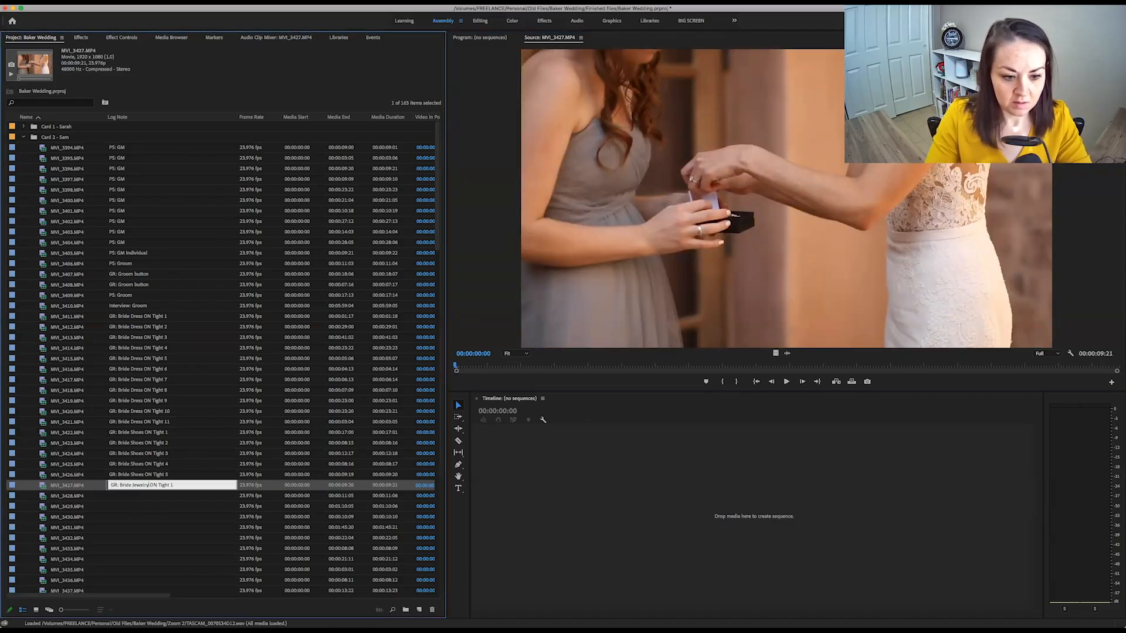
left_click_drag(171, 486, 98, 486)
key("ctrl+c")
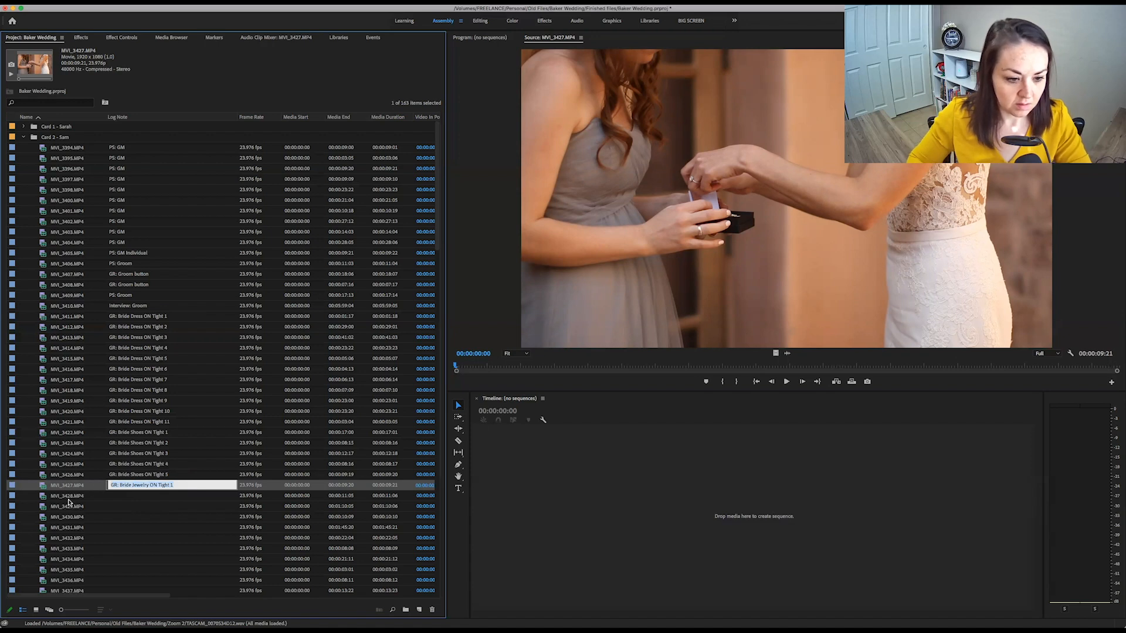
- Preview MVI_3429.MP4 and MVI_3430.MP4, and log MVI_3428.MP4 and MVI_3429.MP4 as "GR: Bride Jewelry ON Tight 2" and "GR: Bride Jewelry ON Tight 3"
left_click(43, 507)
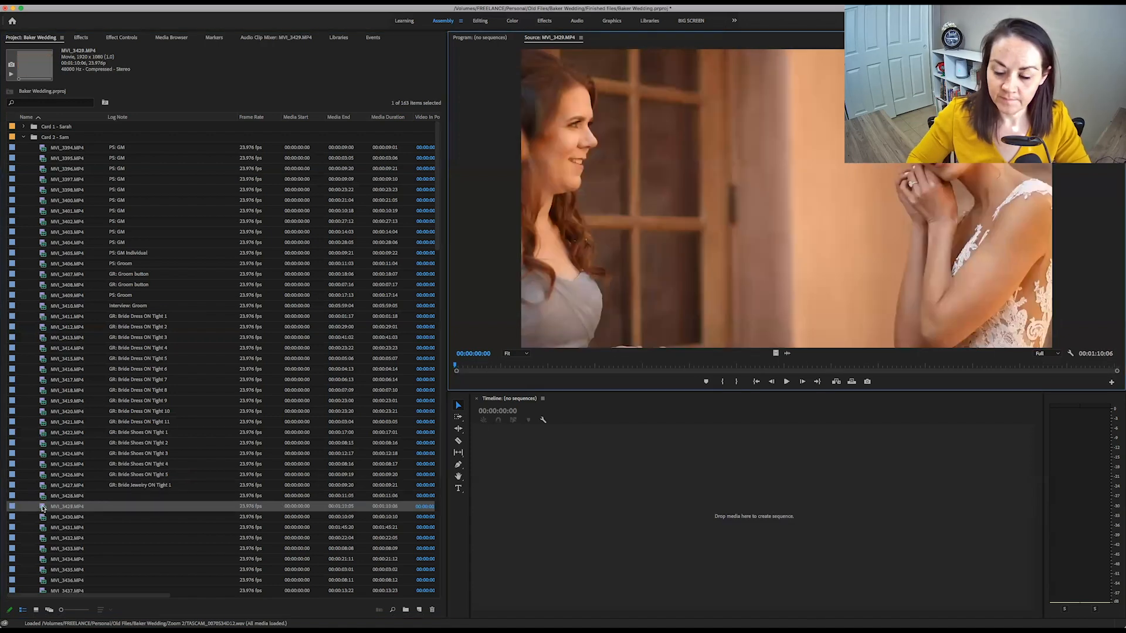
left_click_drag(528, 365, 993, 366)
double_click(41, 518)
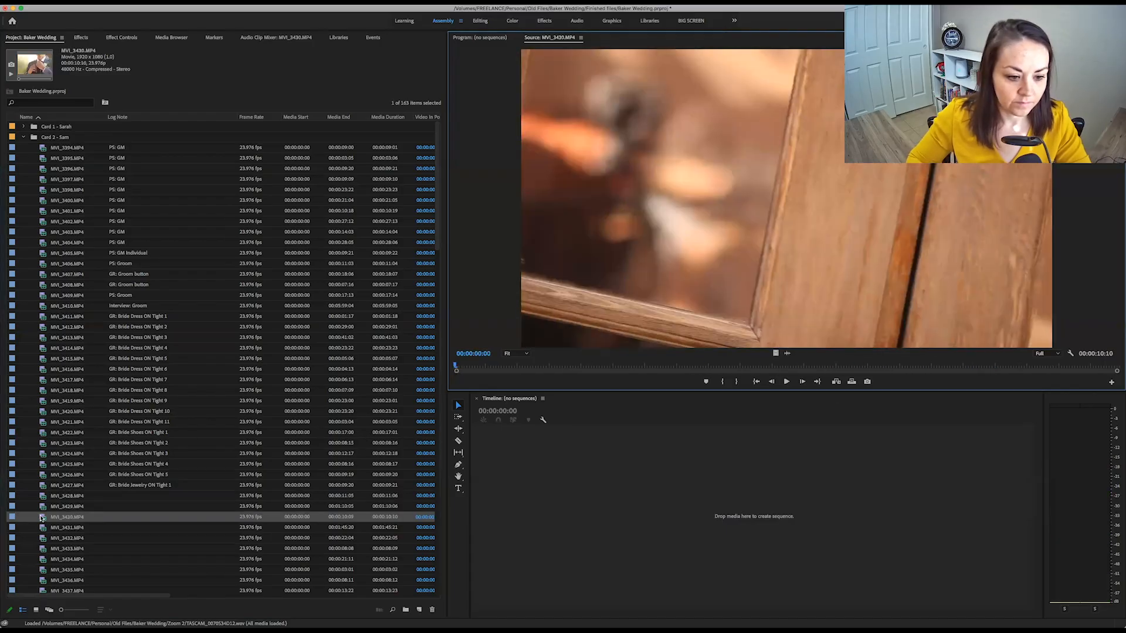
left_click(143, 497)
key("ctrl+v")
type("2")
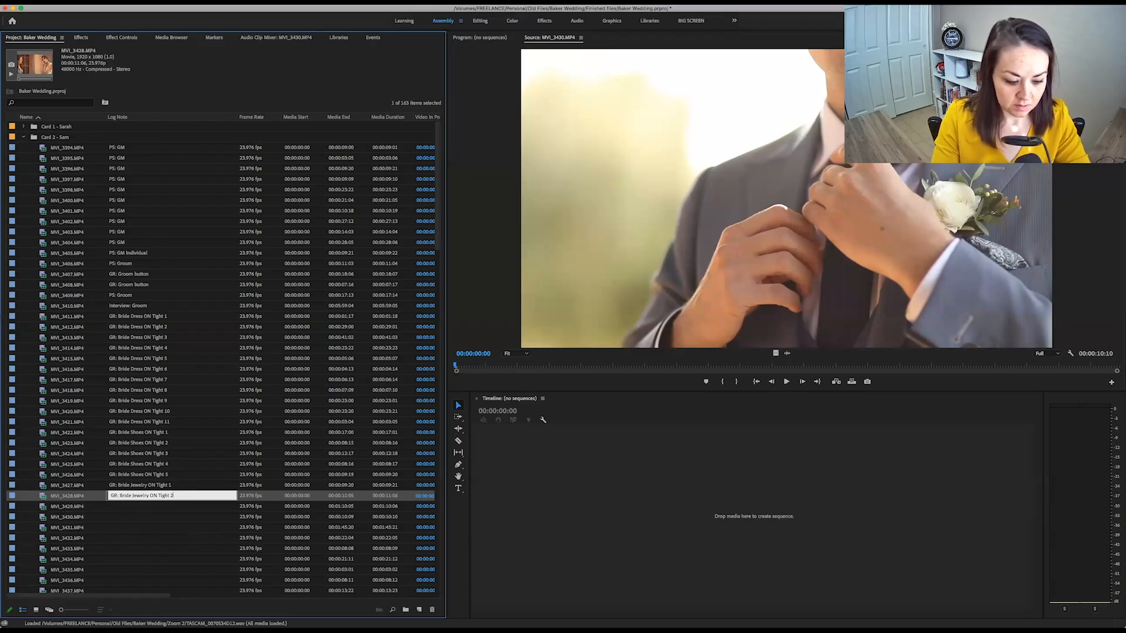
key("Return")
key("ctrl+v")
type("3")
key("Return")
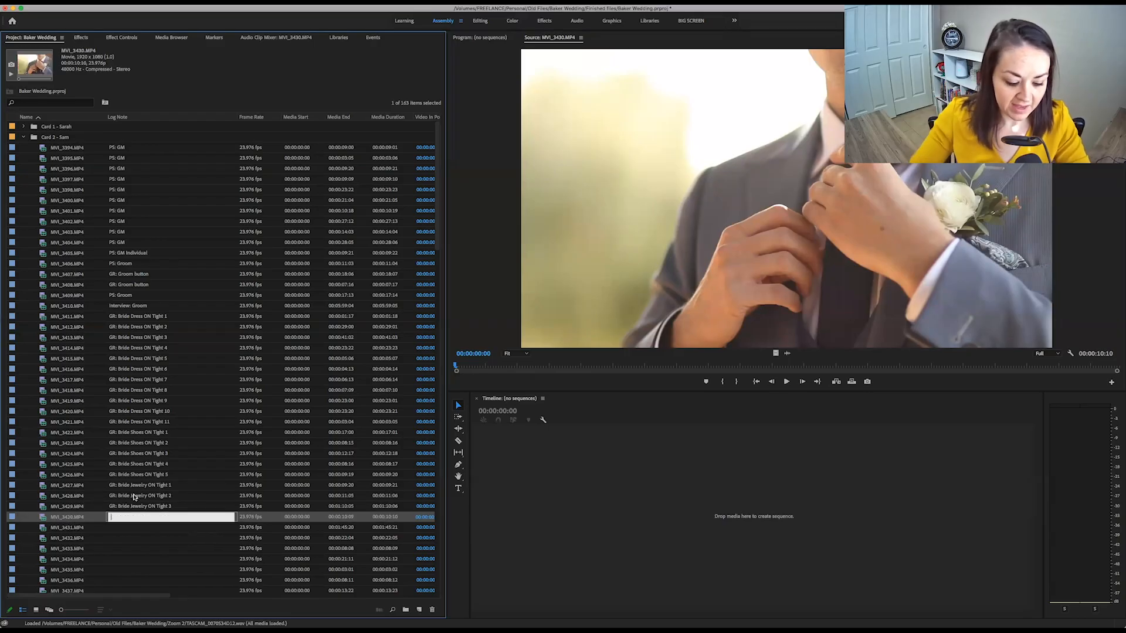
- Log MVI_3430.MP4 as "GR: Groom tie" and MVI_3431.MP4 as "First Look: Groom", scrubbing through the latter
type("GR: Groom tie")
left_click_drag(134, 518, 83, 518)
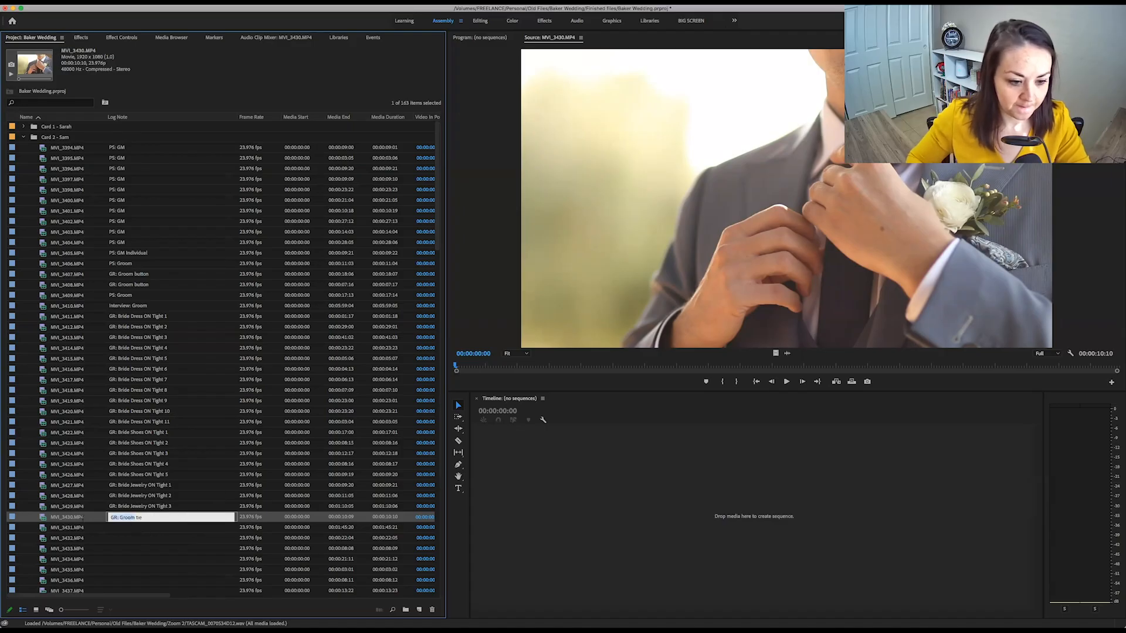
left_click(41, 528)
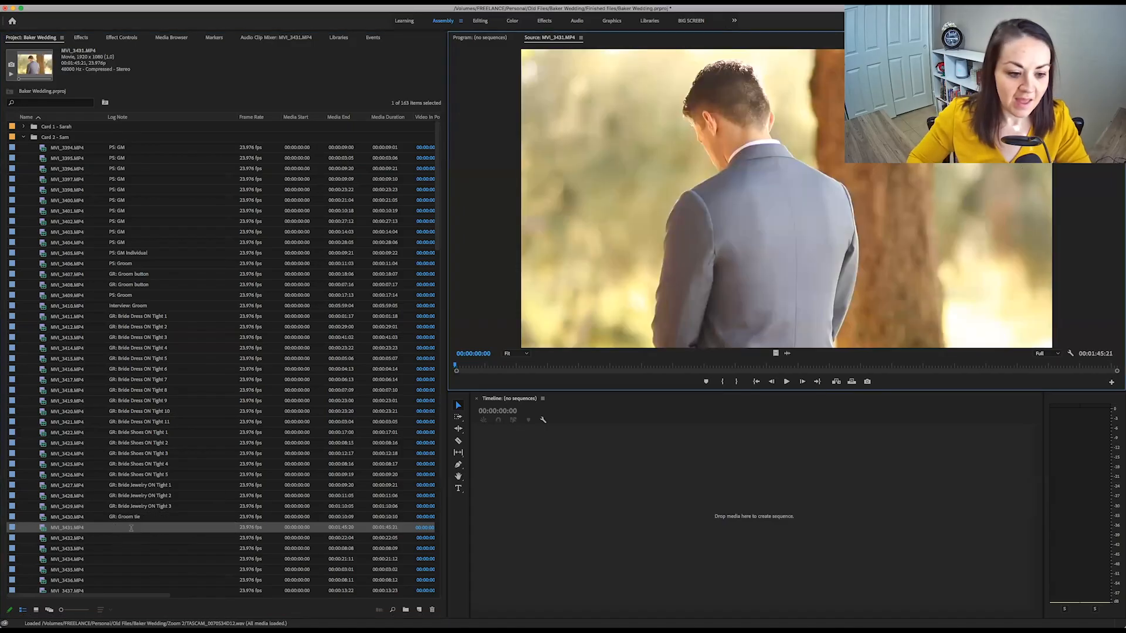
left_click(131, 529)
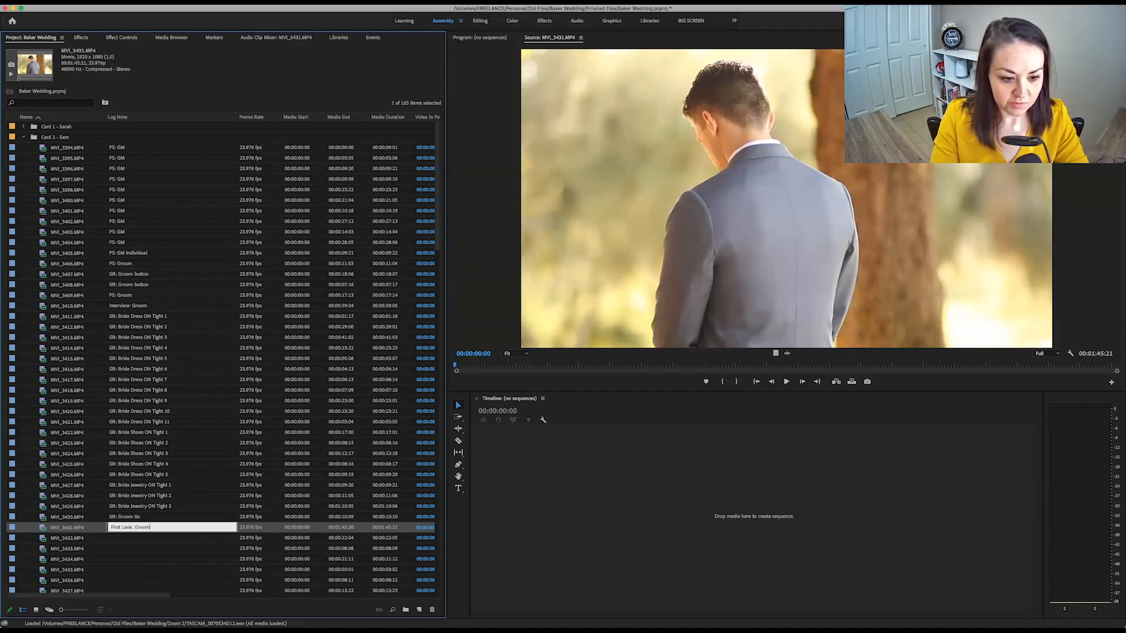
left_click_drag(514, 366, 695, 366)
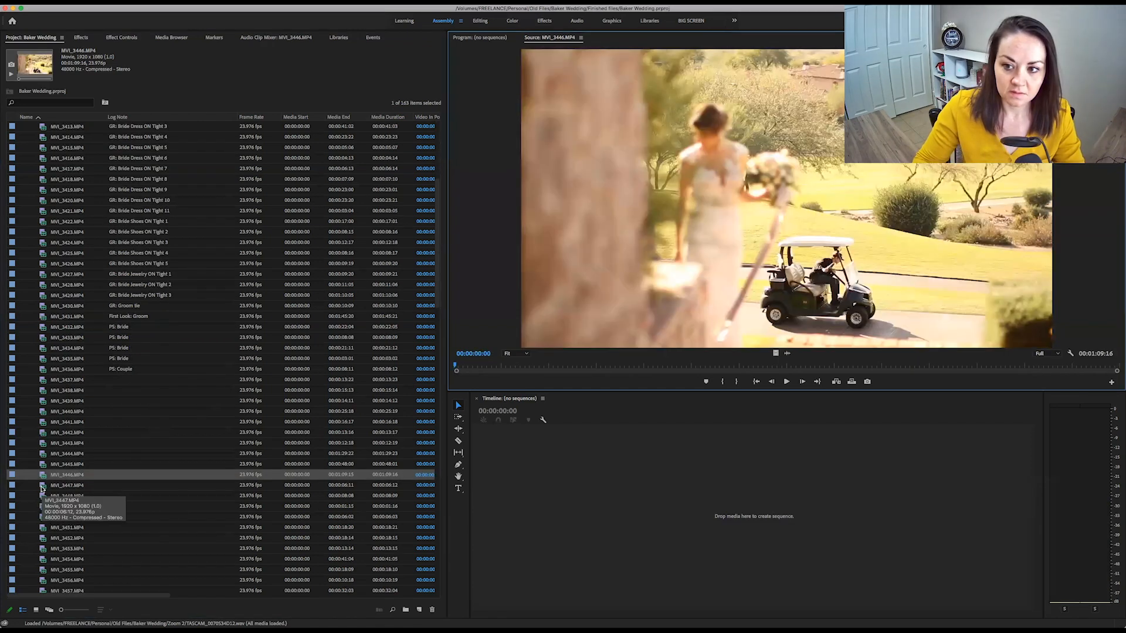
- Review MVI_3447.MP4 through MVI_3449.MP4 and log MVI_3448.MP4 as "PS: Bride"
left_click(42, 486)
left_click(43, 497)
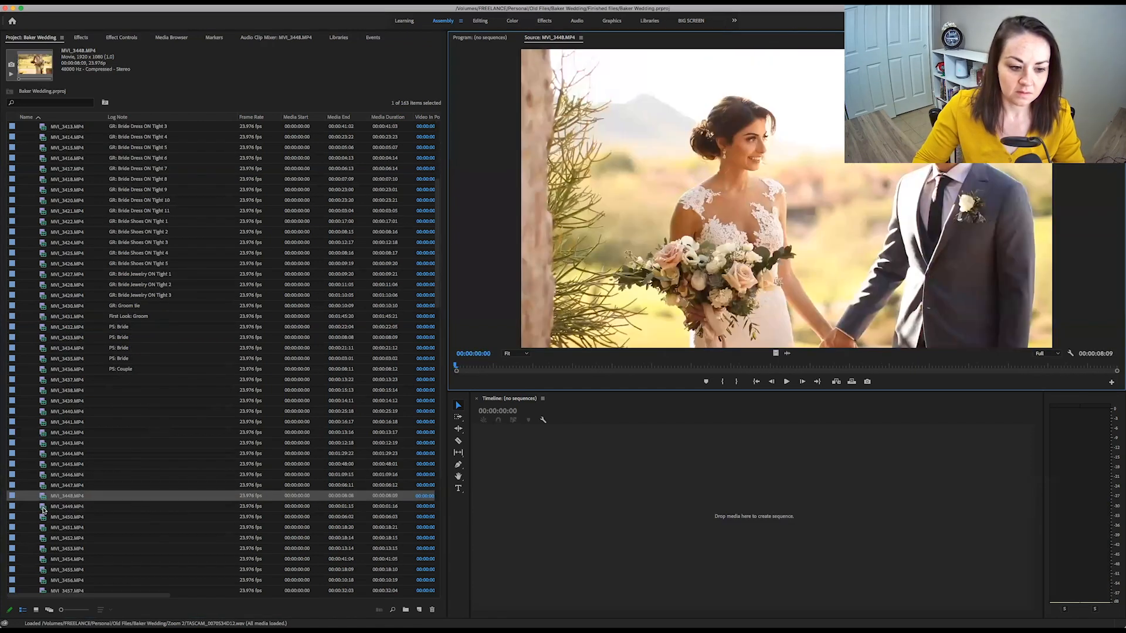
left_click(43, 509)
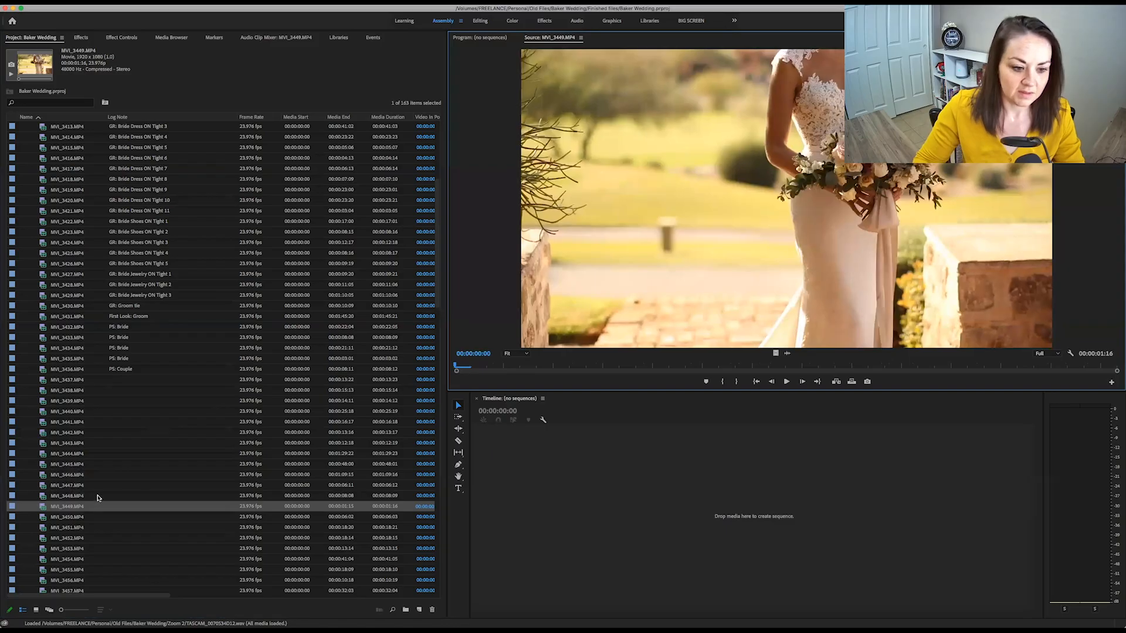
left_click(117, 495)
double_click(43, 498)
double_click(44, 488)
double_click(44, 498)
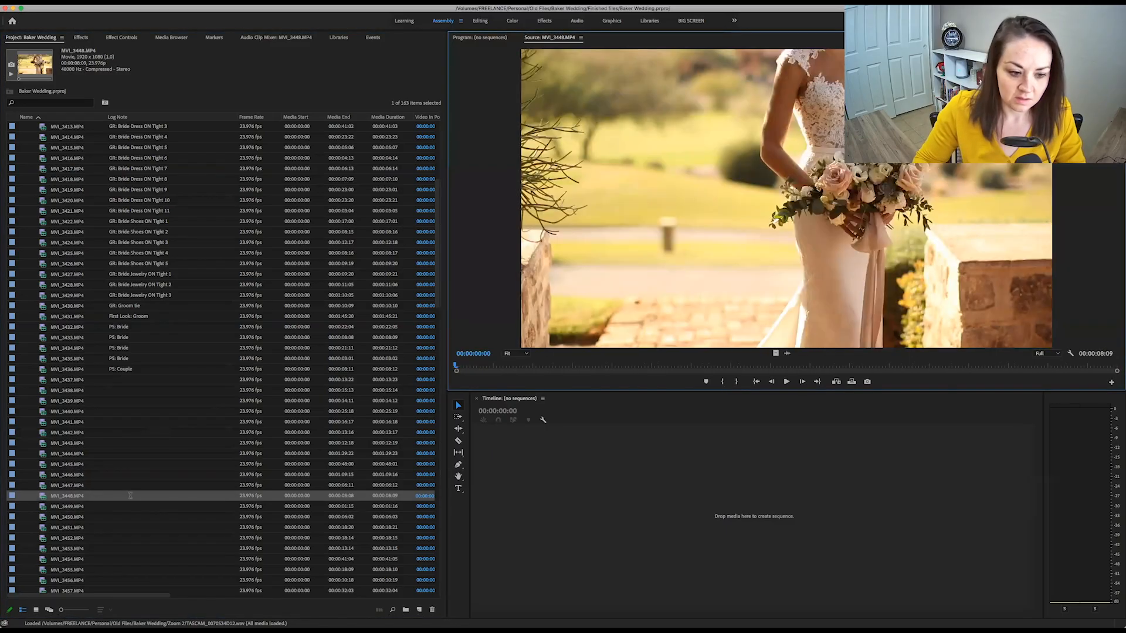
left_click(131, 496)
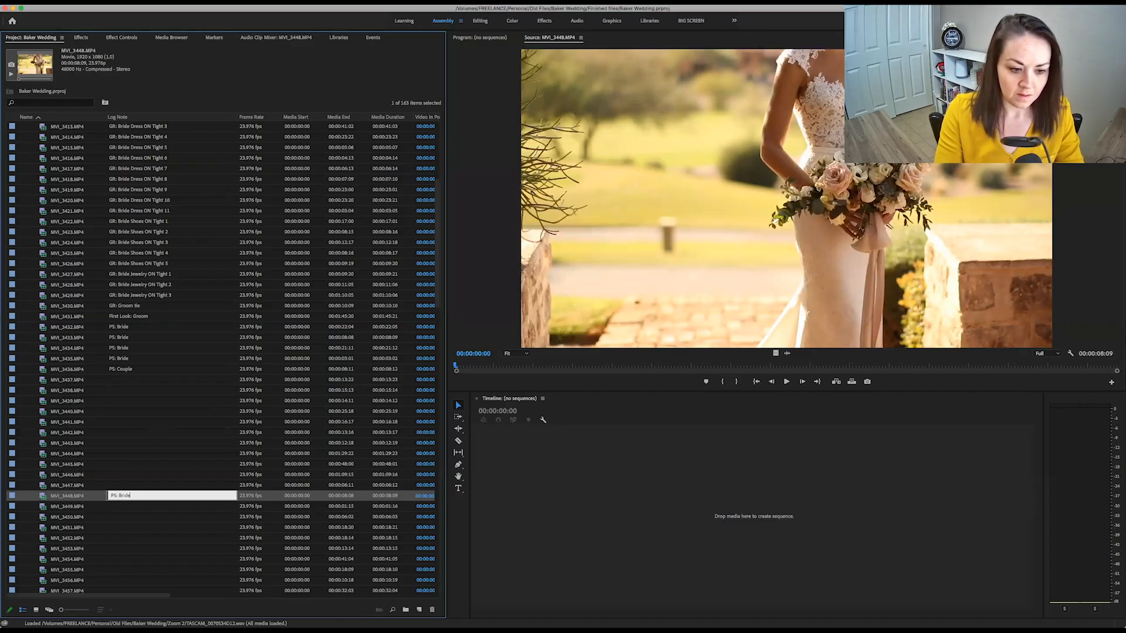
- Copy the "PS: Couple" note from MVI_3436.MP4 to every clip from MVI_3437.MP4 through MVI_3447.MP4
left_click(122, 369)
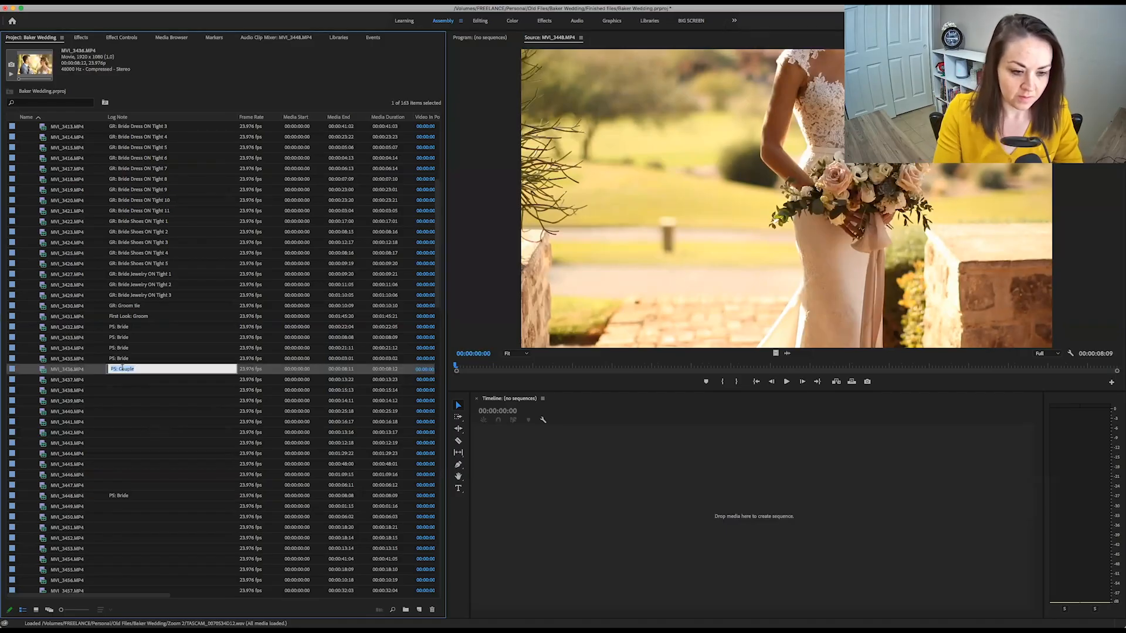
key("super+c")
key("Return")
key("super+v")
key("Return")
key("super+v")
key("Return")
key("super+v")
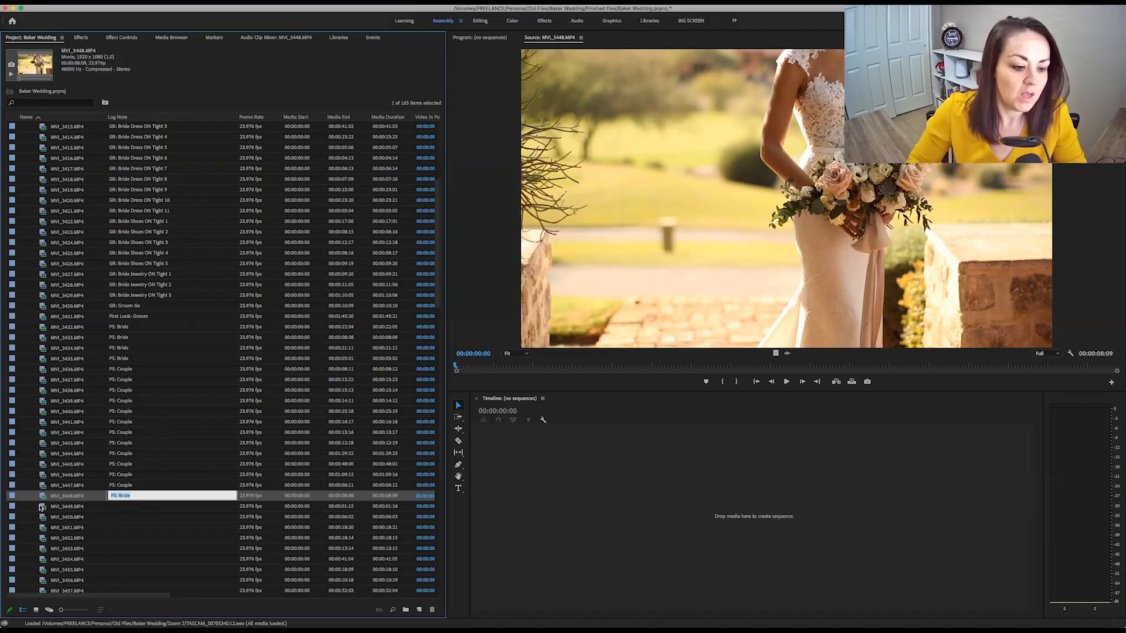
- Review MVI_3449.MP4 and log it with the "PS: Bride" note copied from MVI_3448.MP4
double_click(41, 508)
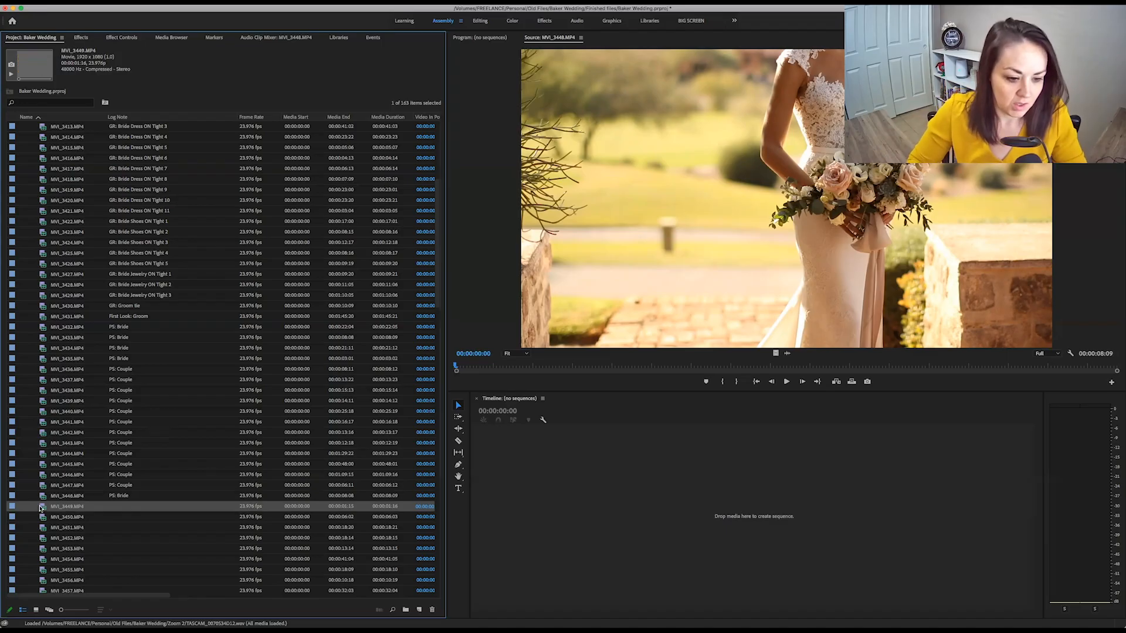
left_click(123, 496)
key("super+c")
key("Return")
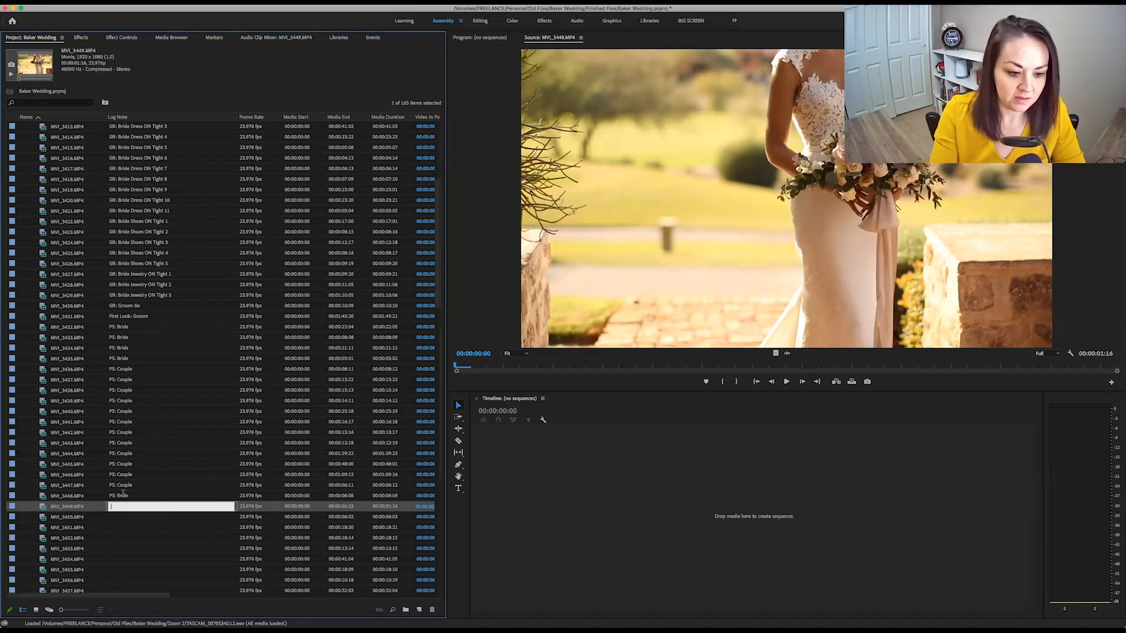
key("super+v")
key("Return")
- Review MVI_3450.MP4 and MVI_3451.MP4, and log MVI_3450.MP4 with the copied "PS: Bride" note
left_click(42, 519)
double_click(40, 519)
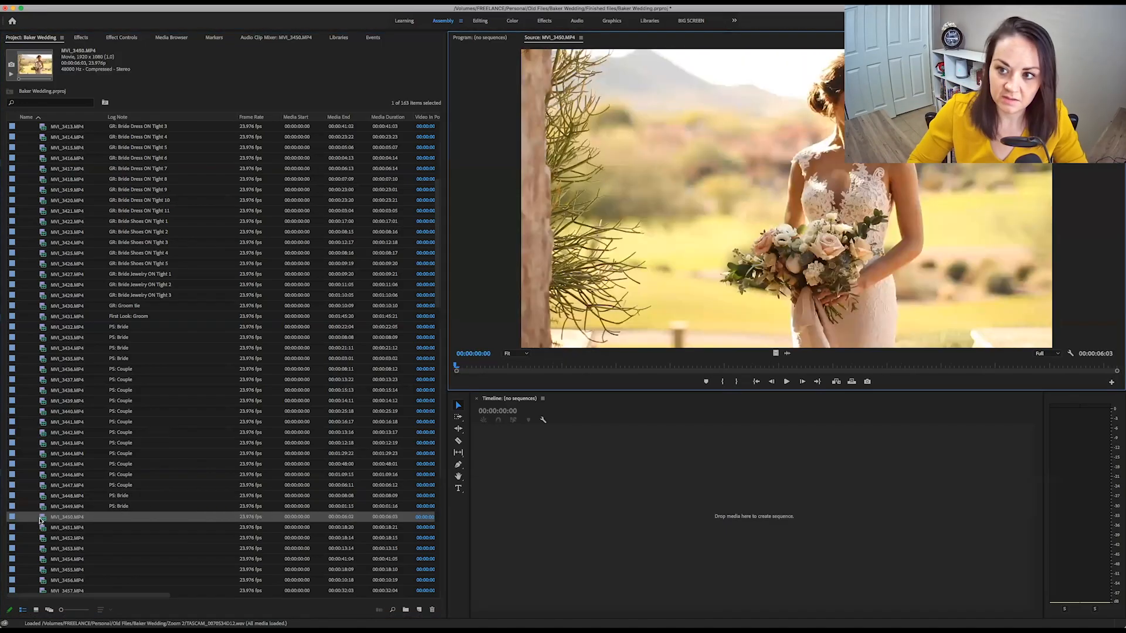
double_click(41, 528)
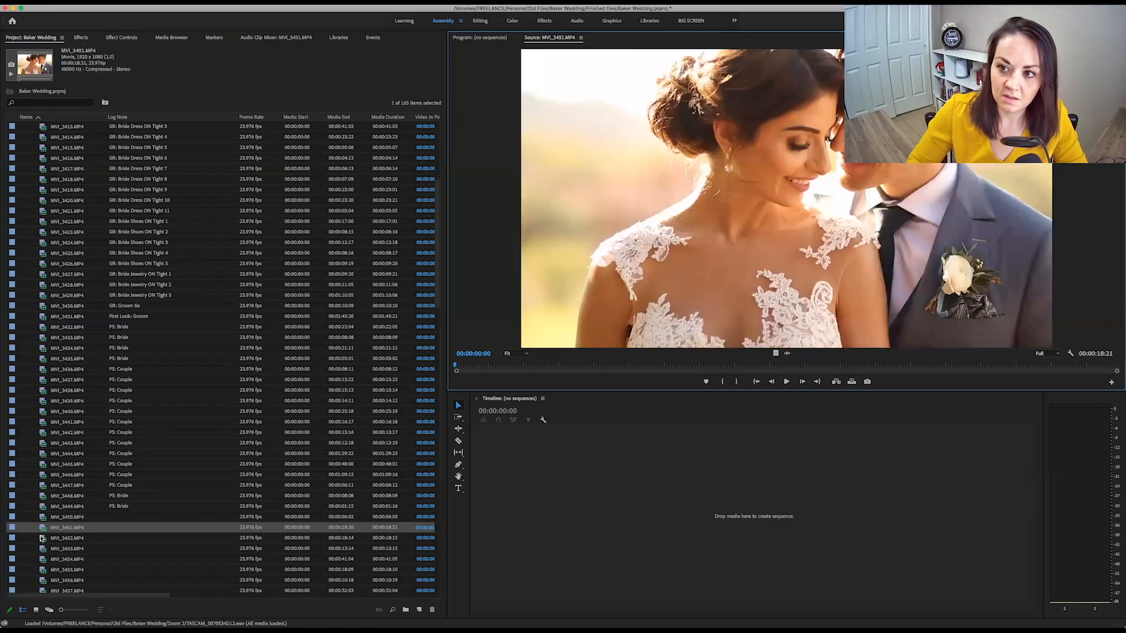
double_click(113, 517)
key("super+v")
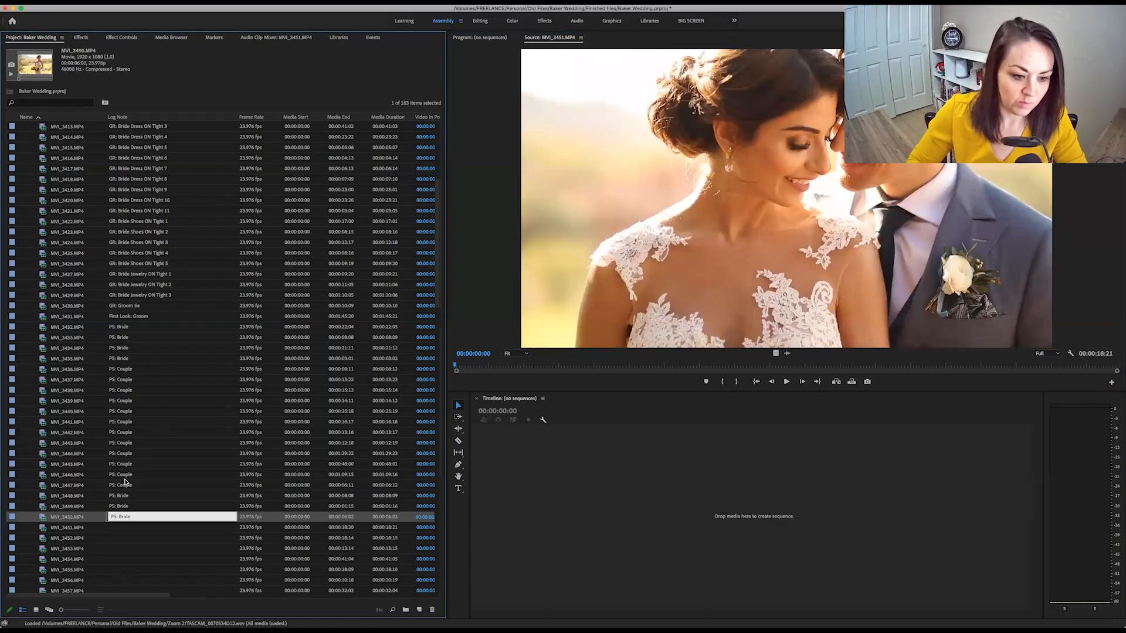
key("Return")
- Copy the "PS: Couple" note from MVI_3446.MP4 to the log note of MVI_3451.MP4
double_click(125, 475)
key("super+c")
double_click(120, 528)
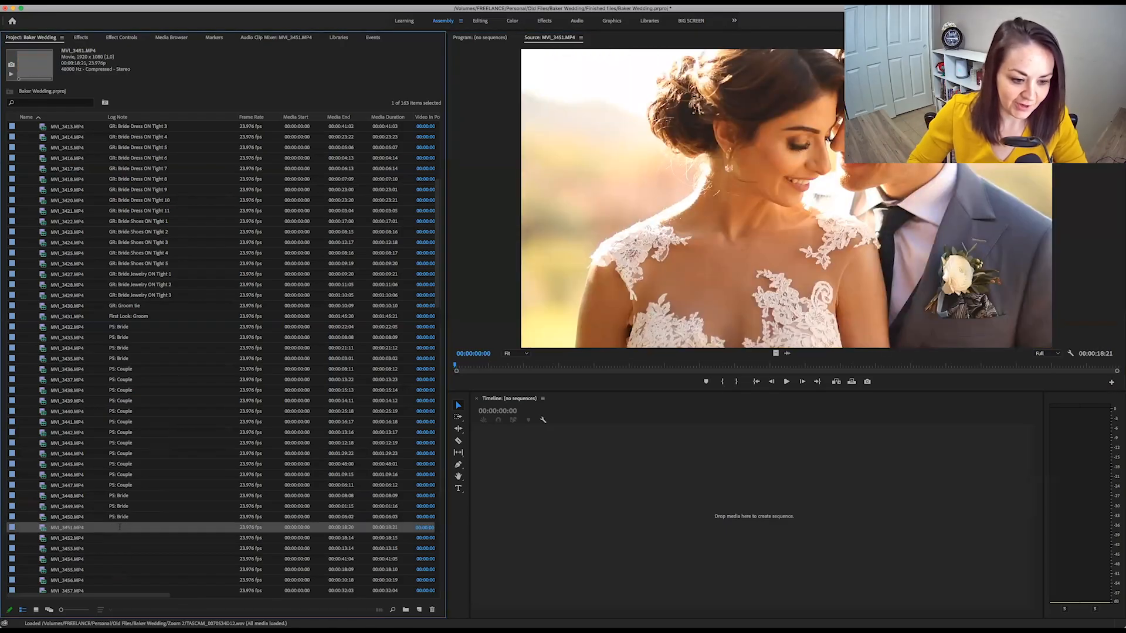
key("super+v")
key("Return")
- Review the unlogged clips MVI_3452.MP4 through MVI_3455.MP4 to identify what each one shows
double_click(46, 538)
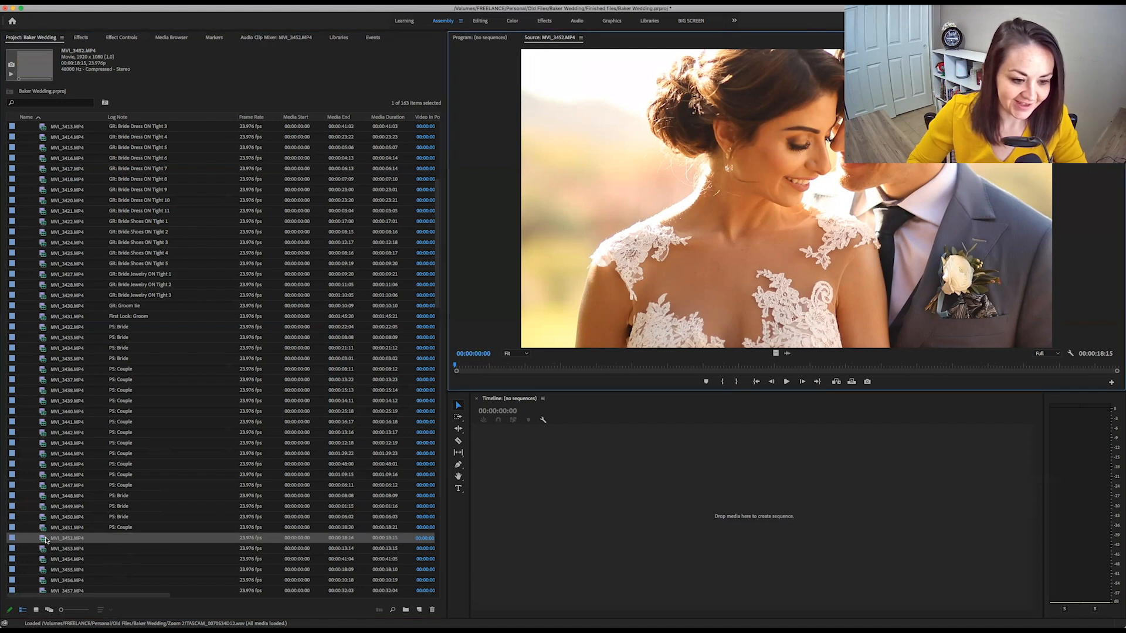
scroll(115, 475, "down", 5)
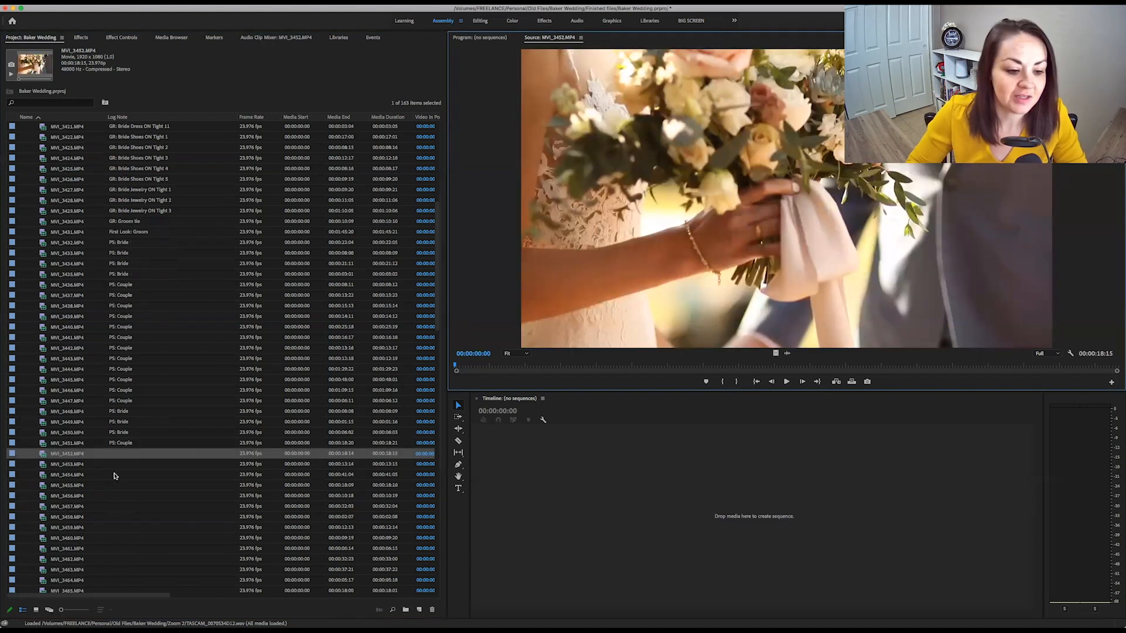
double_click(44, 413)
double_click(42, 422)
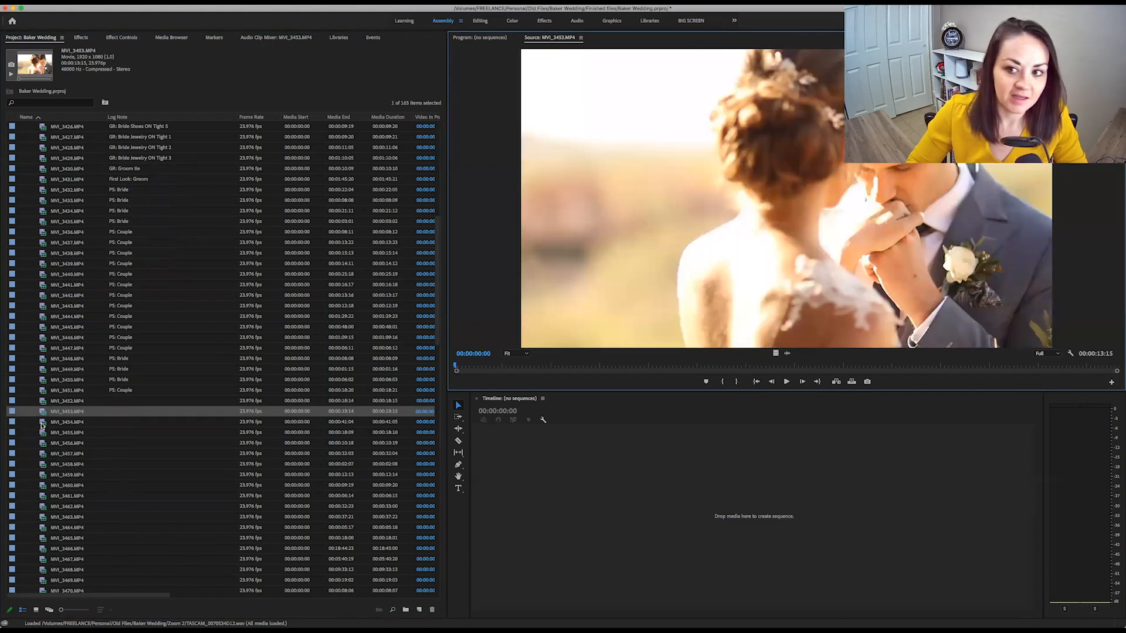
double_click(42, 433)
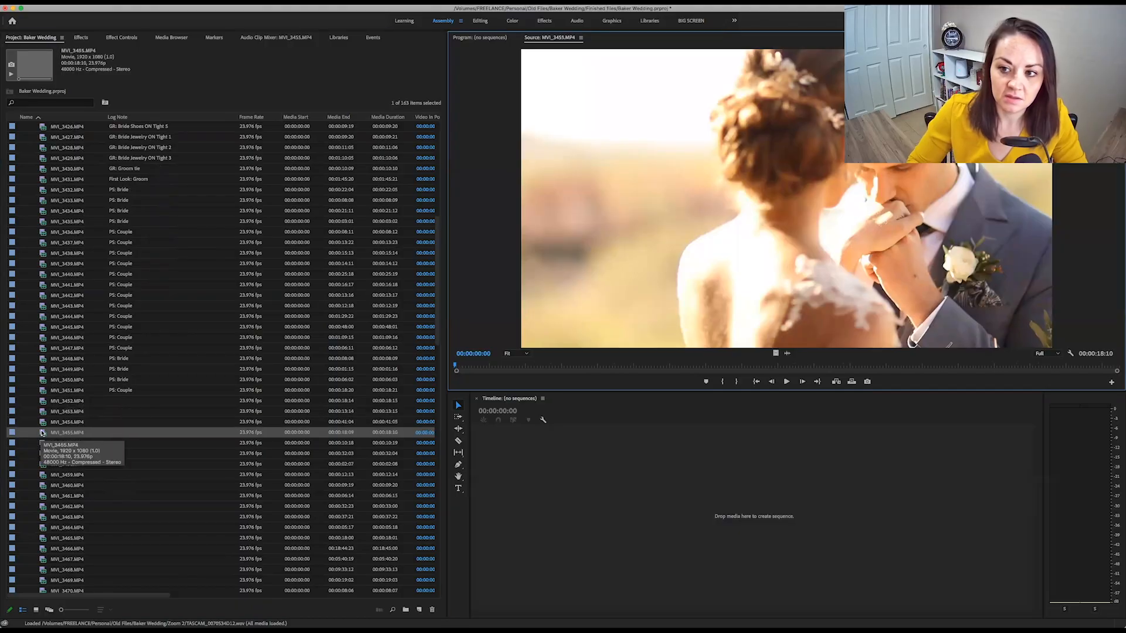
double_click(43, 423)
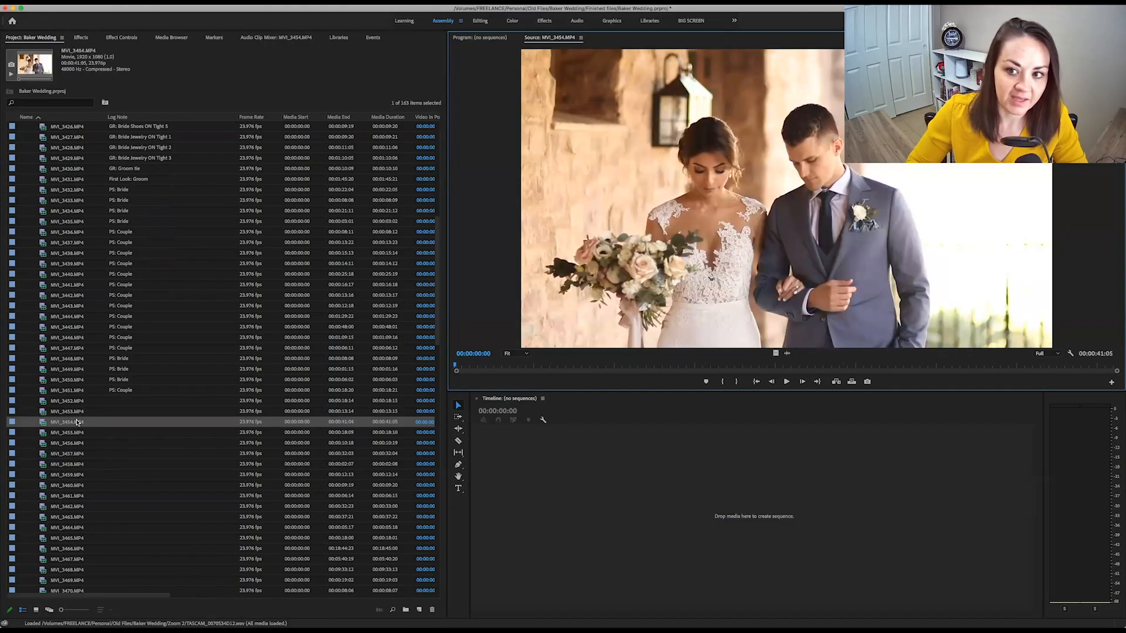
- Set the log notes of clips MVI_3452 to MVI_3454 to "PS: Couple" and of MVI_3455 to "PS: BM"
left_click(120, 421)
key("super+v")
left_click(123, 401)
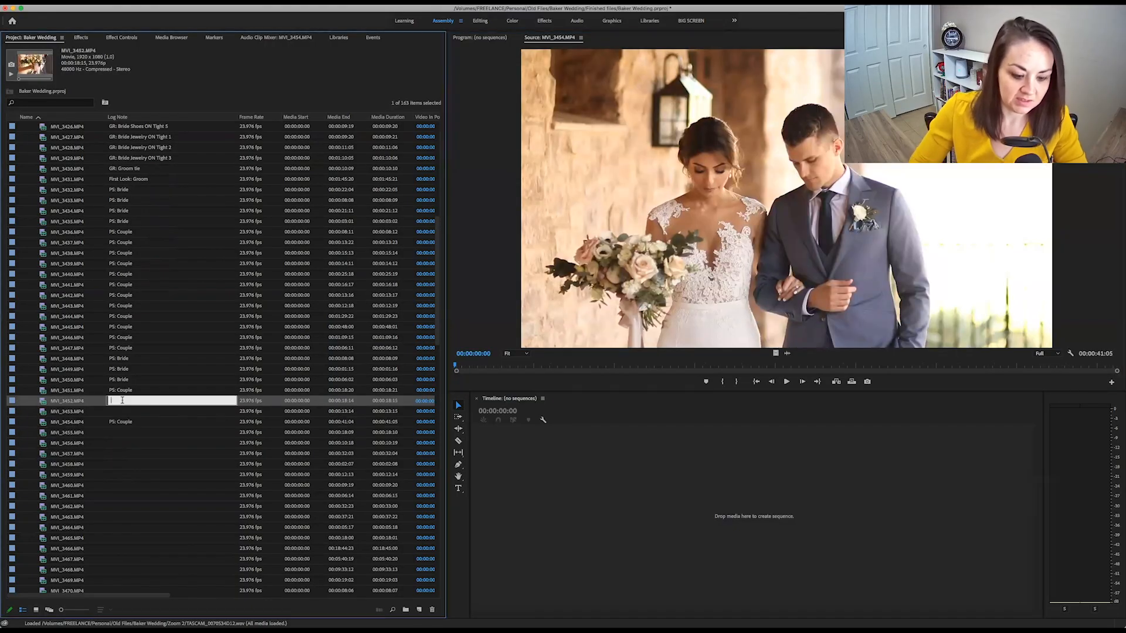
key("super+v")
key("Return")
key("super+v")
key("Return")
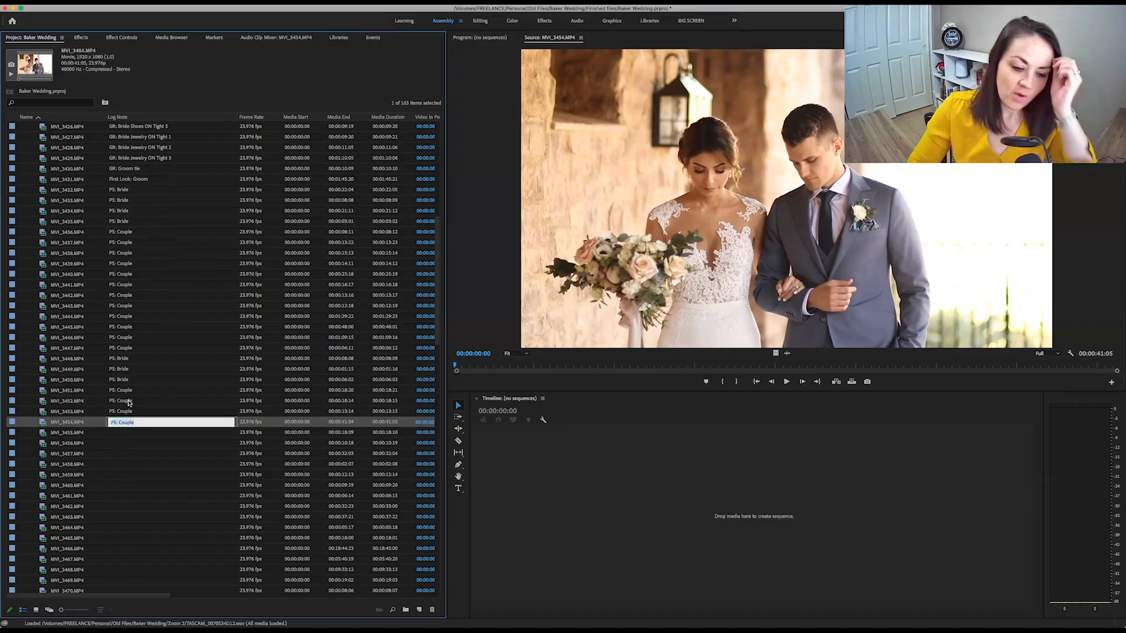
double_click(45, 434)
left_click(123, 433)
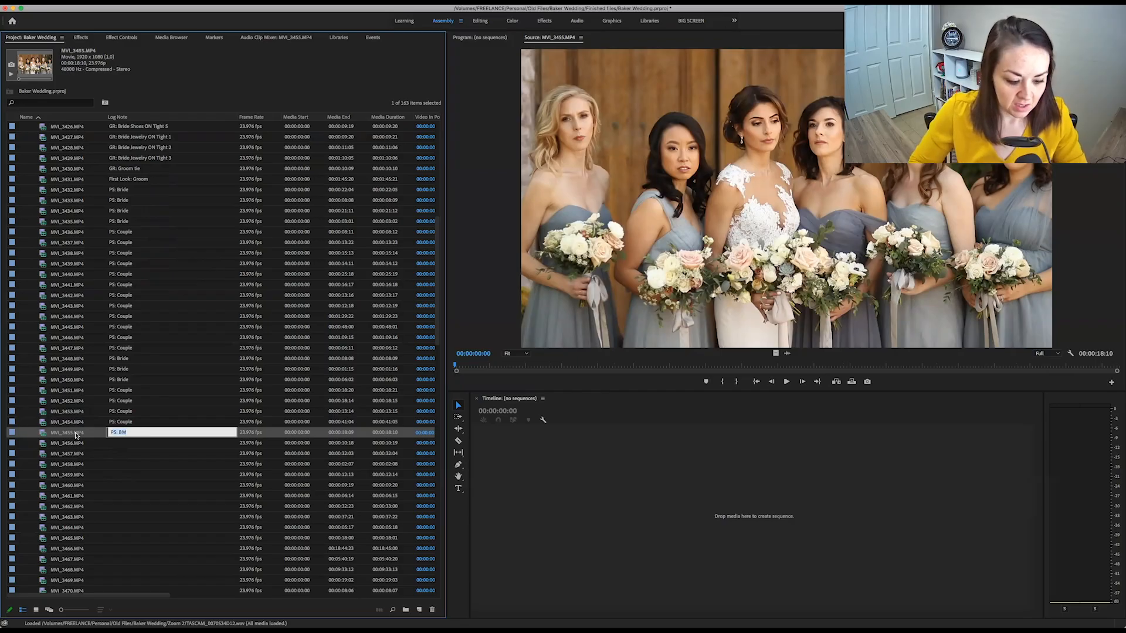
- Preview clips MVI_3456 to MVI_3466 one after another to find where the bridesmaids footage ends
double_click(41, 444)
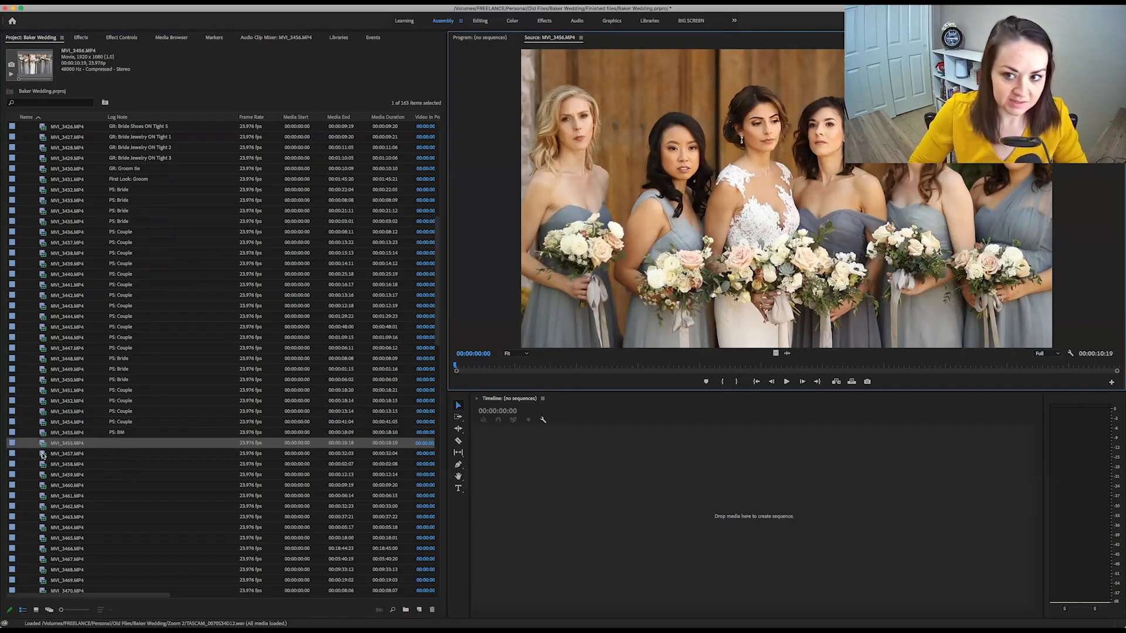
double_click(41, 457)
double_click(41, 464)
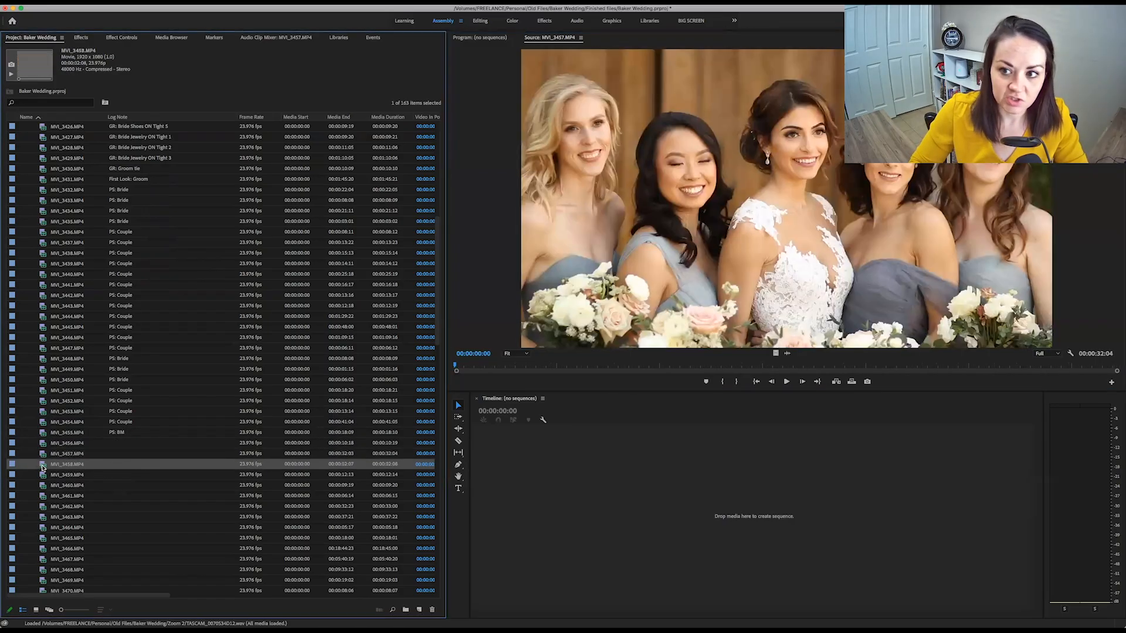
double_click(42, 475)
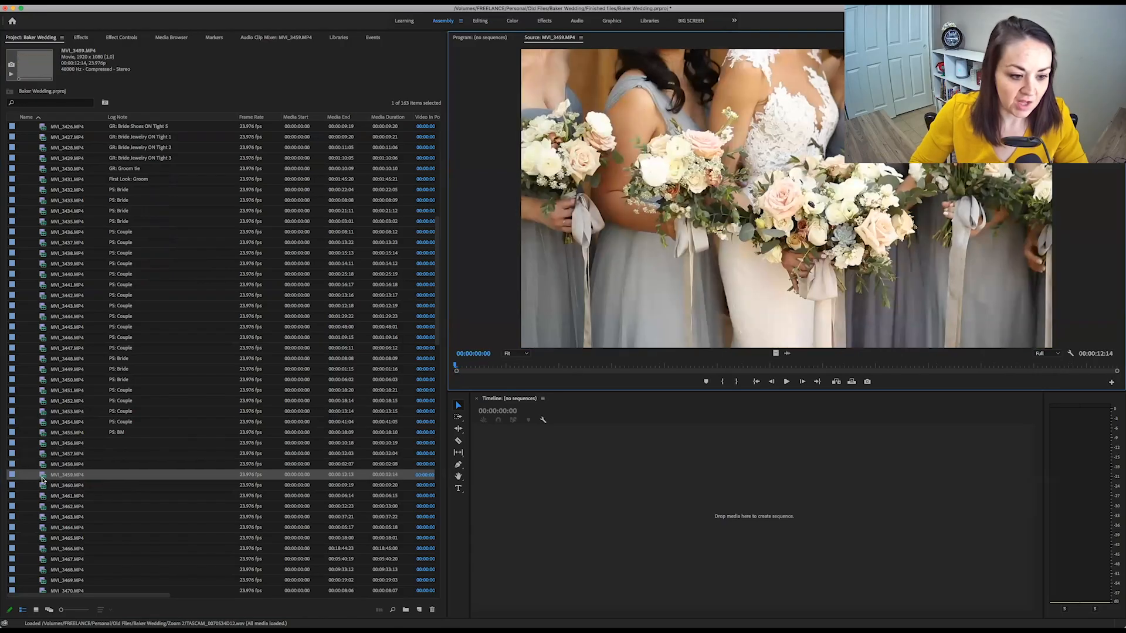
double_click(41, 486)
double_click(42, 496)
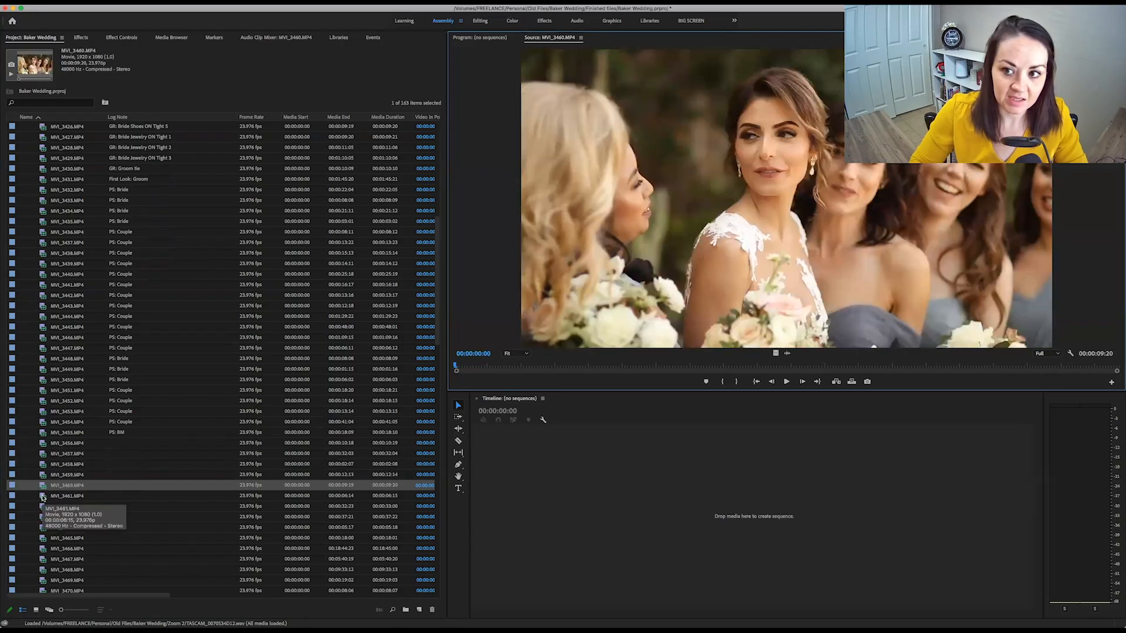
double_click(42, 506)
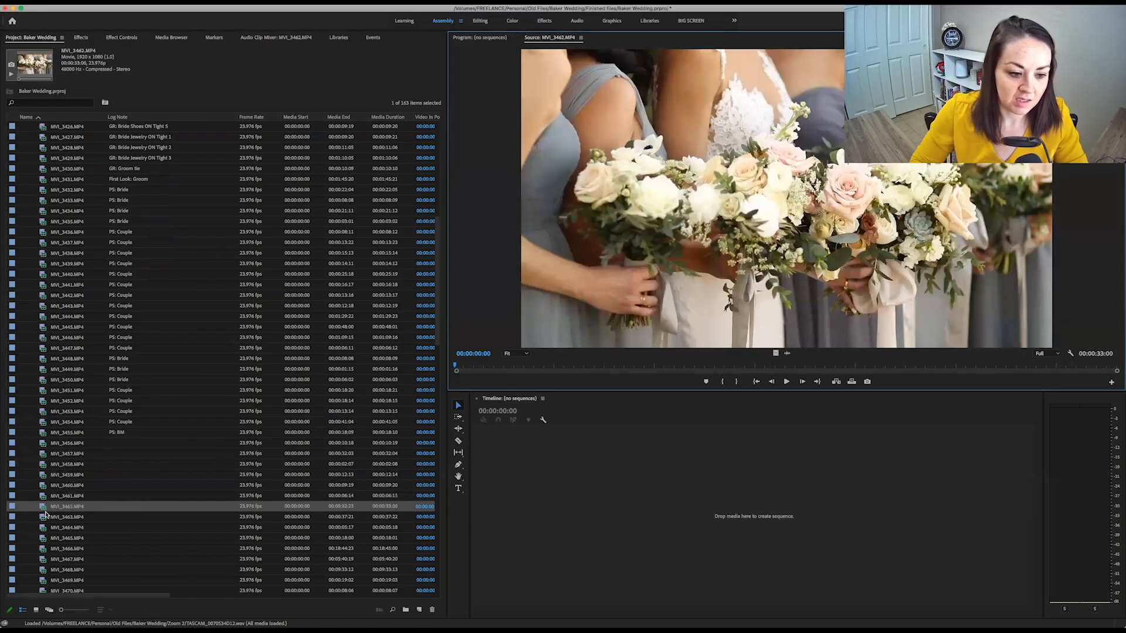
double_click(42, 518)
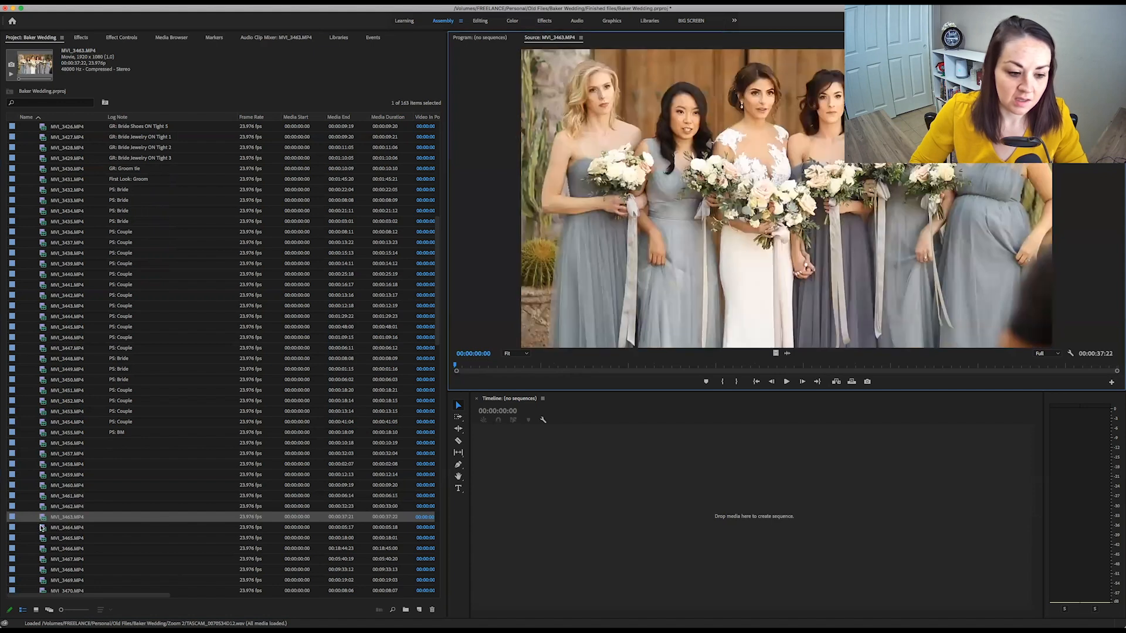
double_click(42, 528)
double_click(42, 539)
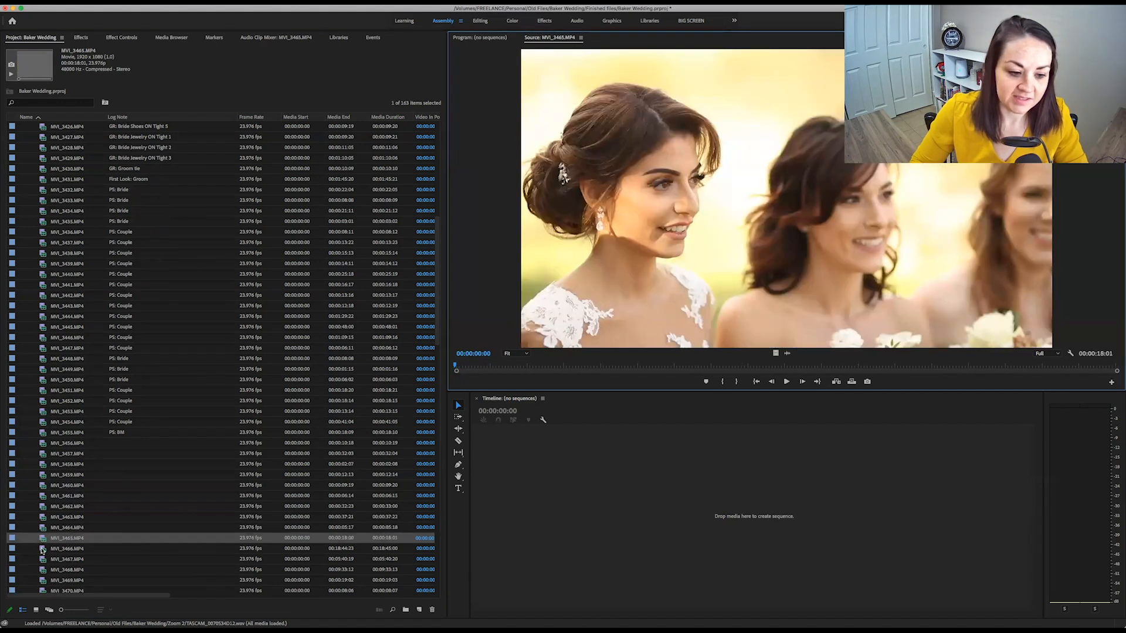
double_click(42, 549)
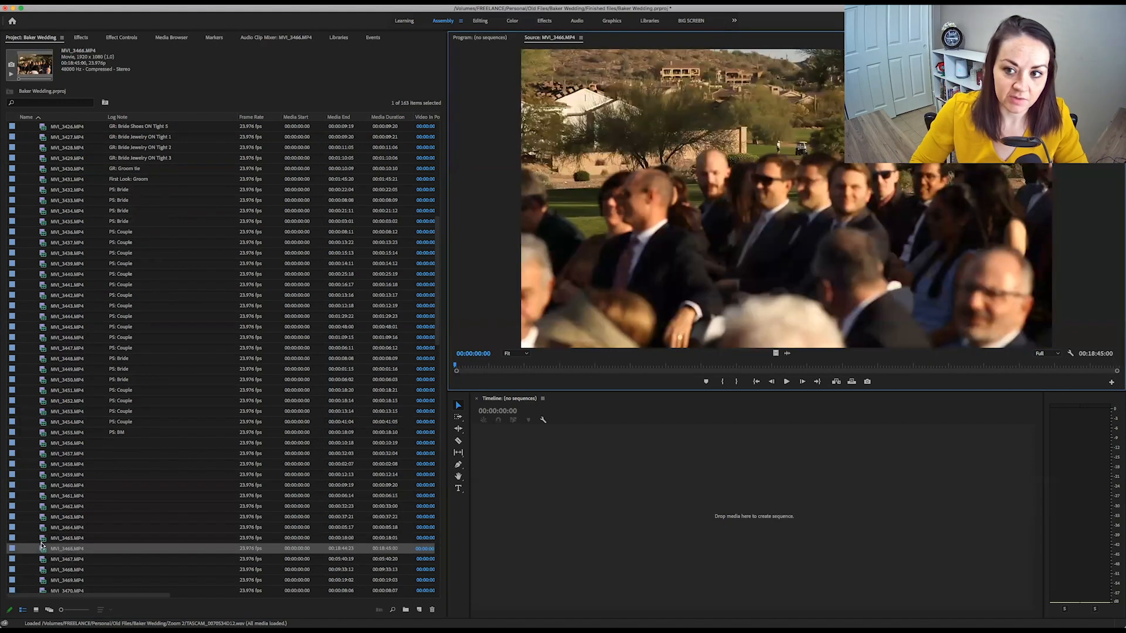
double_click(43, 541)
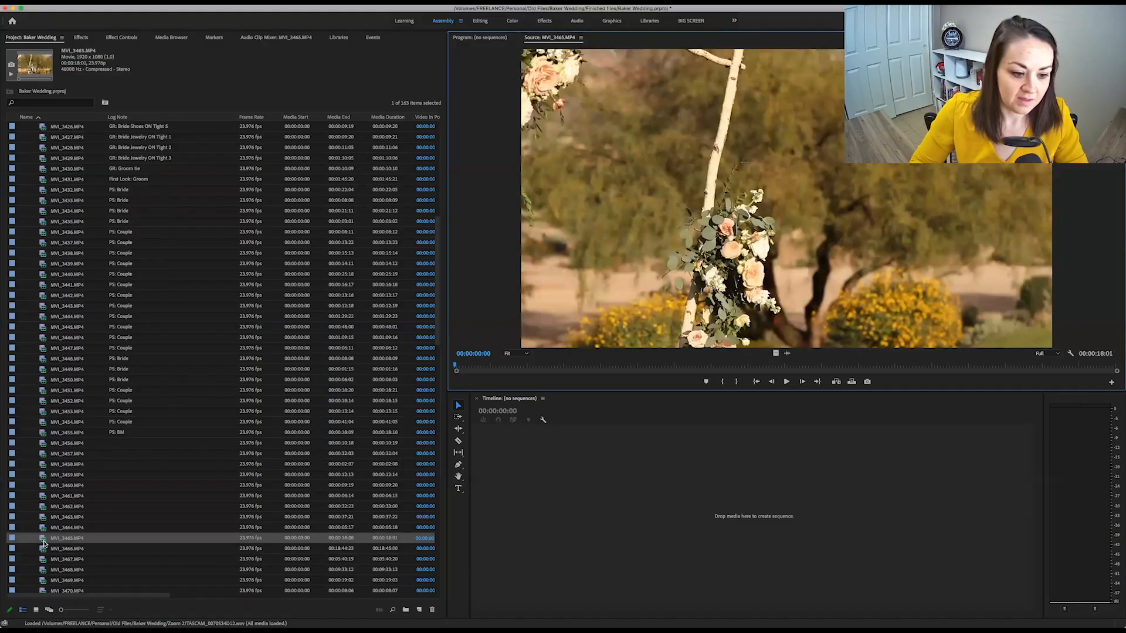
- Preview clip MVI_3464 and set its log note to "PS: BM"
double_click(42, 528)
left_click(122, 527)
type("PS: BM")
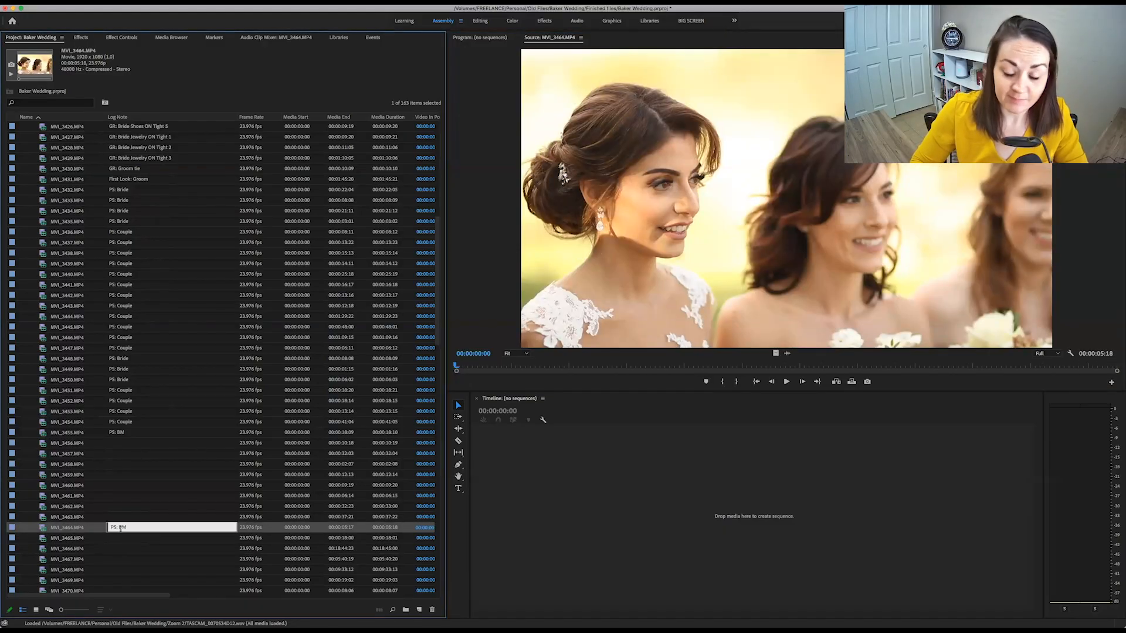
- Set the log notes of clips MVI_3456 through MVI_3463 to "PS: BM"
left_click(124, 440)
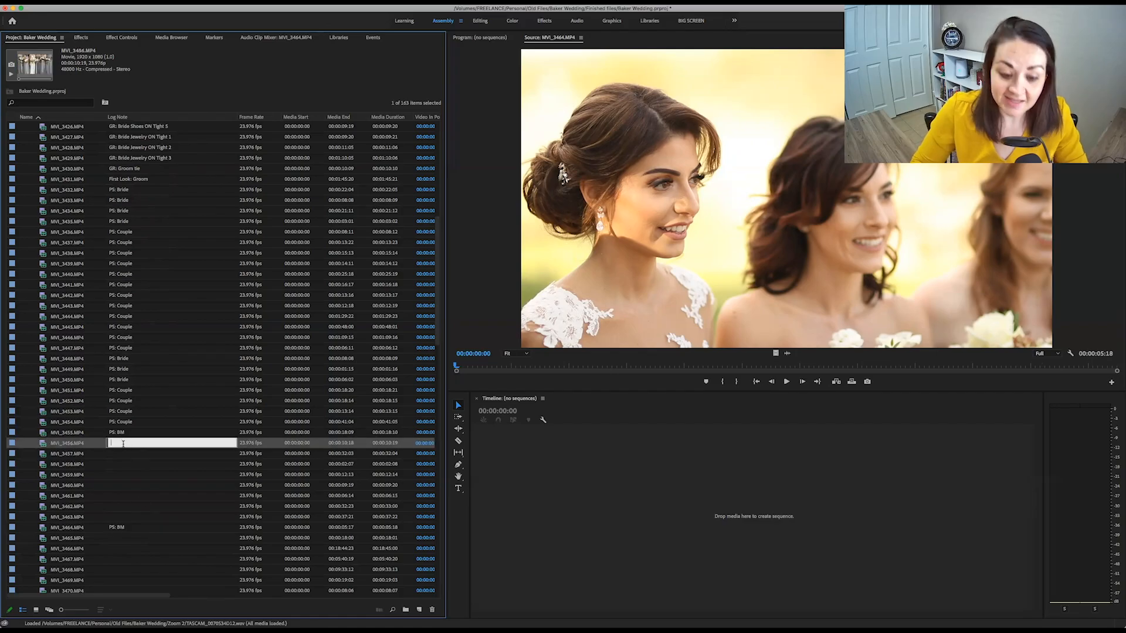
type("PS: BM")
key("Return")
type("PS: BM")
key("Return")
key("super+v")
key("Return")
key("super+v")
key("Return")
key("super+v")
key("Return")
type("PS: BM")
key("Return")
key("super+v")
key("Return")
key("super+v")
key("Return")
key("Return")
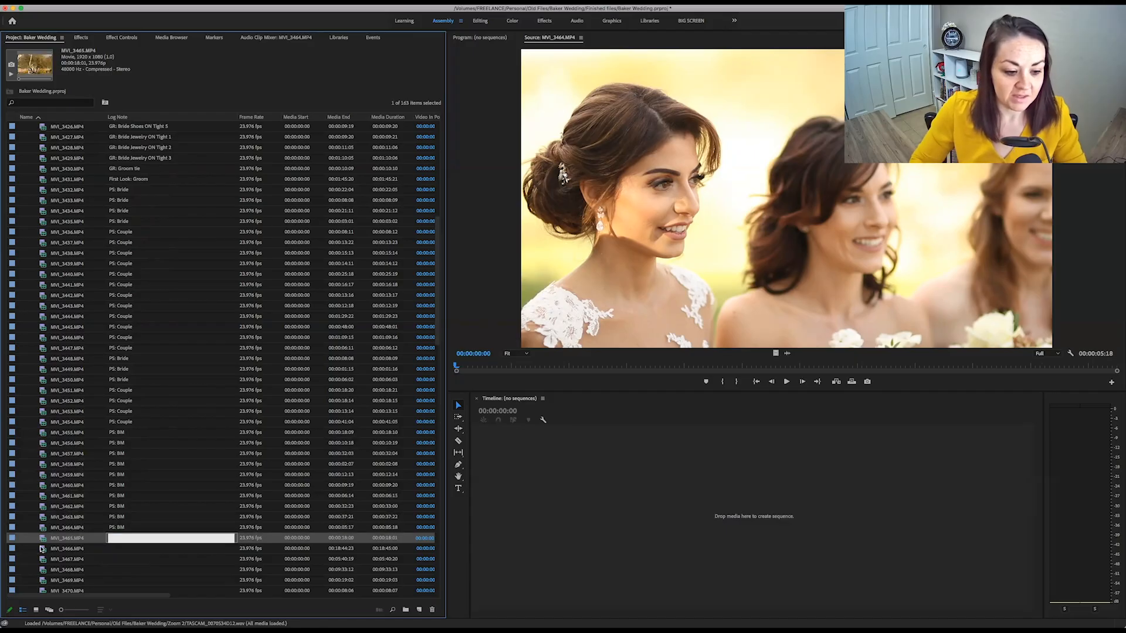
key("Escape")
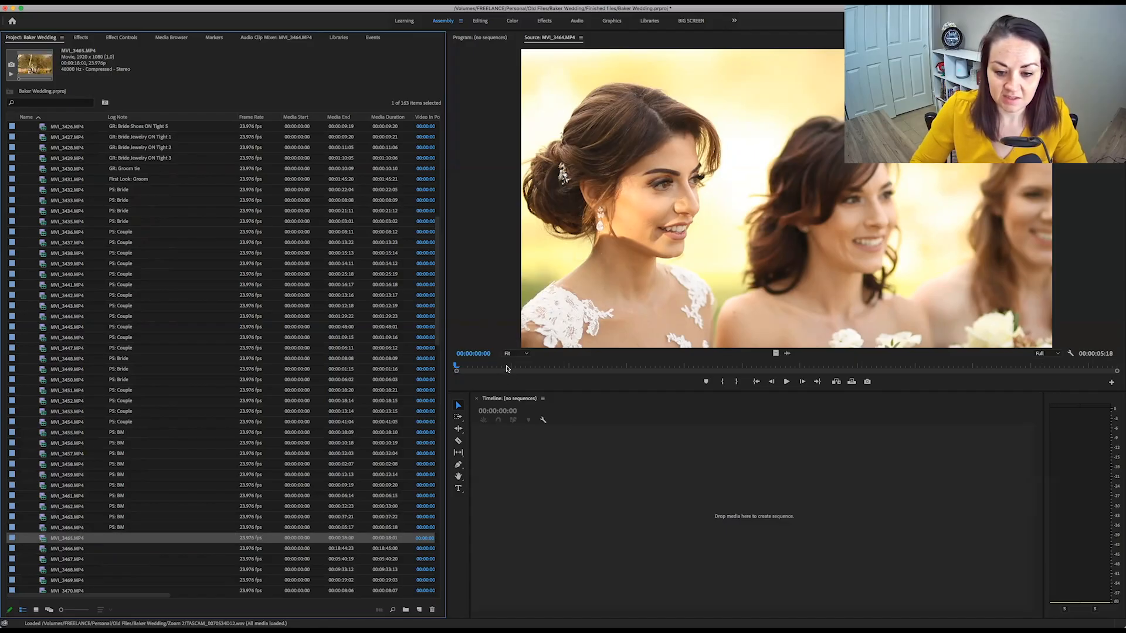
- Skim through clip MVI_3465 and delete it from the project
double_click(47, 539)
left_click_drag(533, 364, 1086, 365)
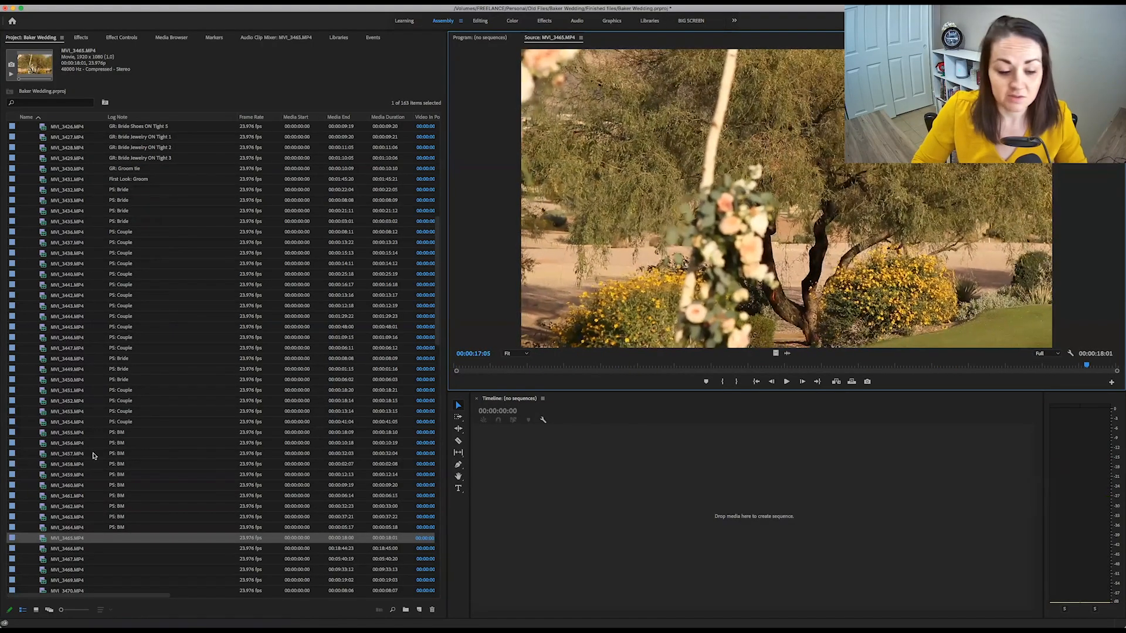
- Skim through clip MVI_3466, set its log note to "Ceremony: Groom 1" and copy that note
left_click(42, 541)
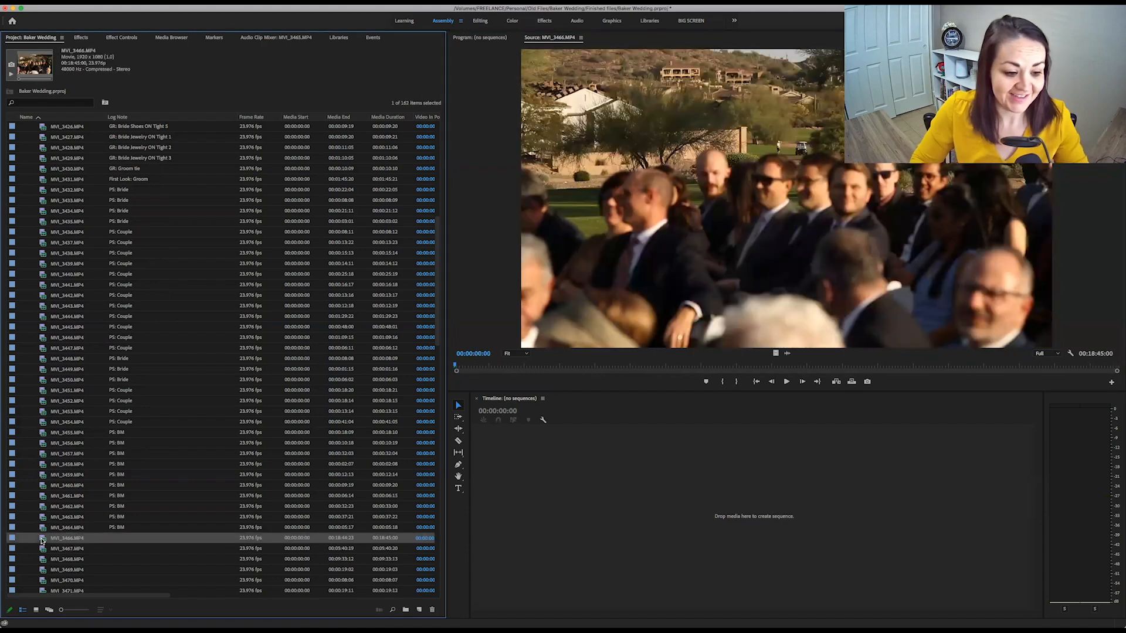
left_click_drag(511, 366, 794, 366)
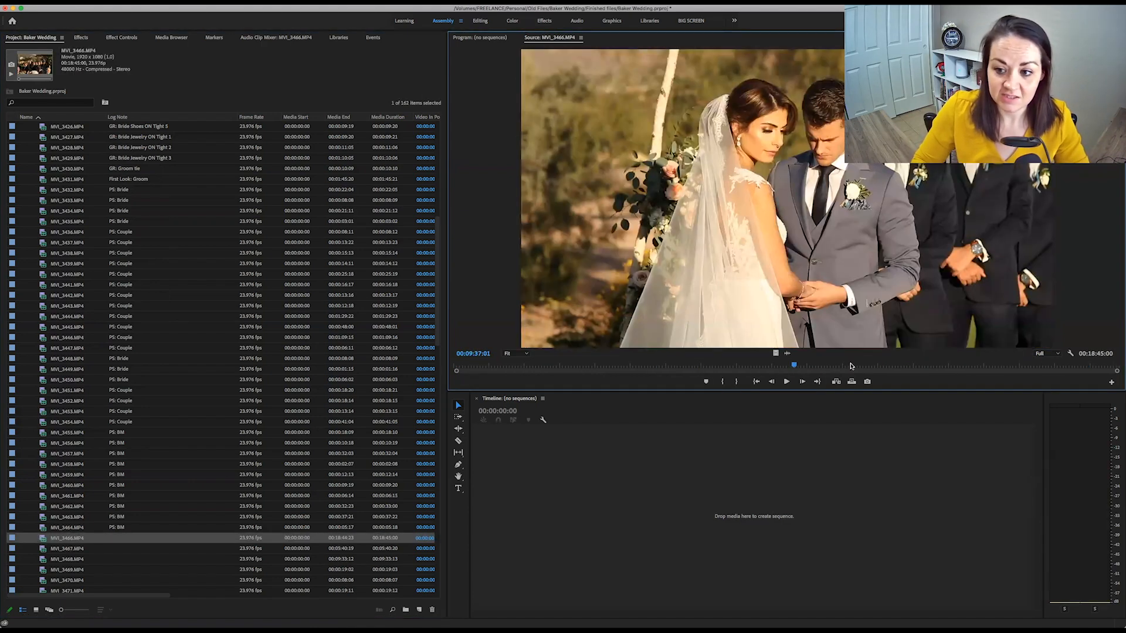
left_click(480, 366)
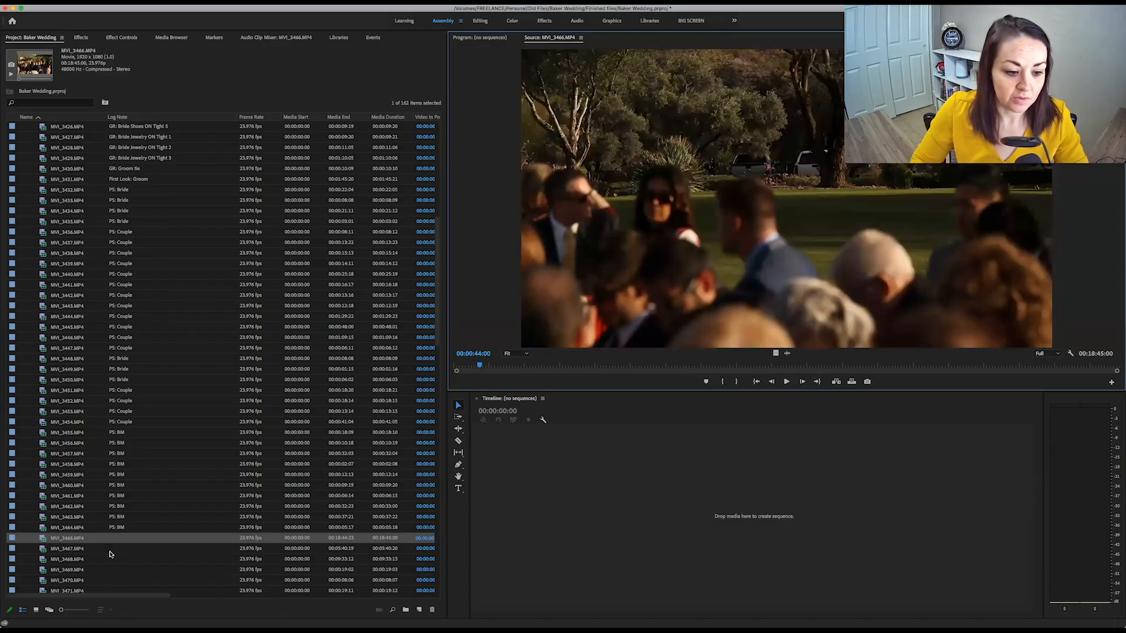
left_click(118, 538)
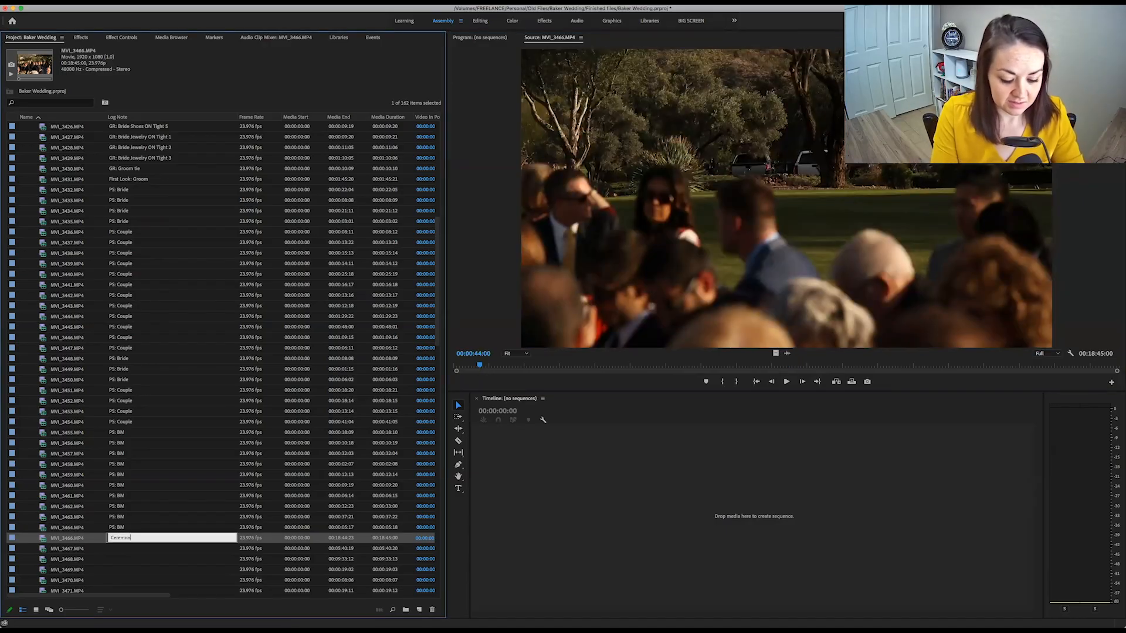
key("Return")
left_click(124, 538)
key("ctrl+c")
- Skim through clips MVI_3467 and MVI_3468 and set their log notes to "Ceremony: Groom 2" and "Ceremony: Groom 3"
left_click(36, 552)
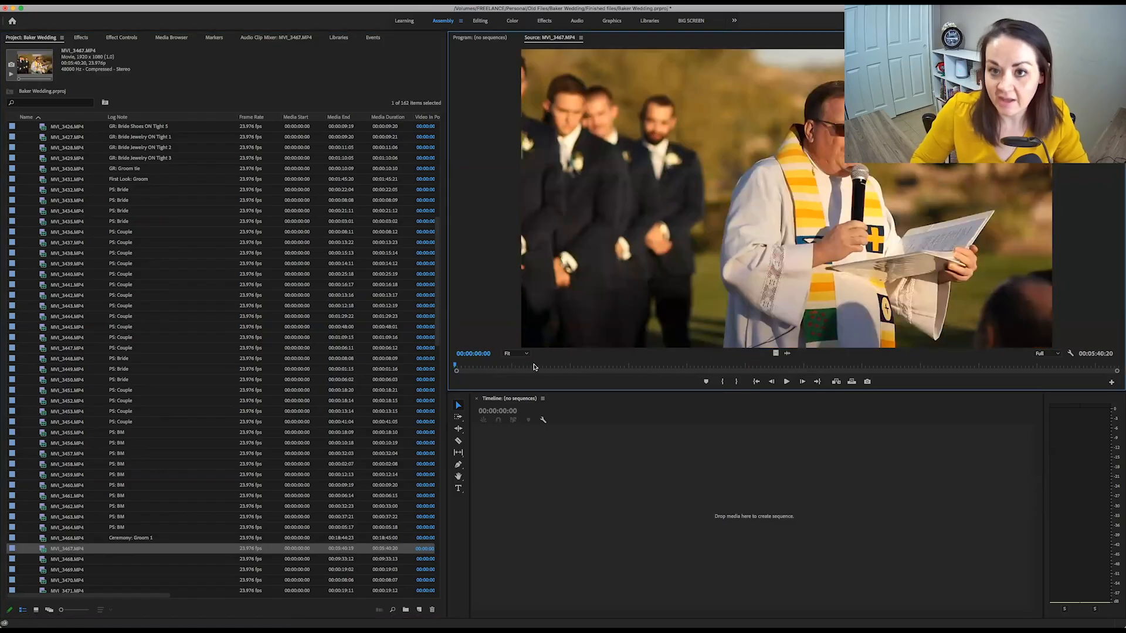
left_click_drag(533, 368, 1090, 369)
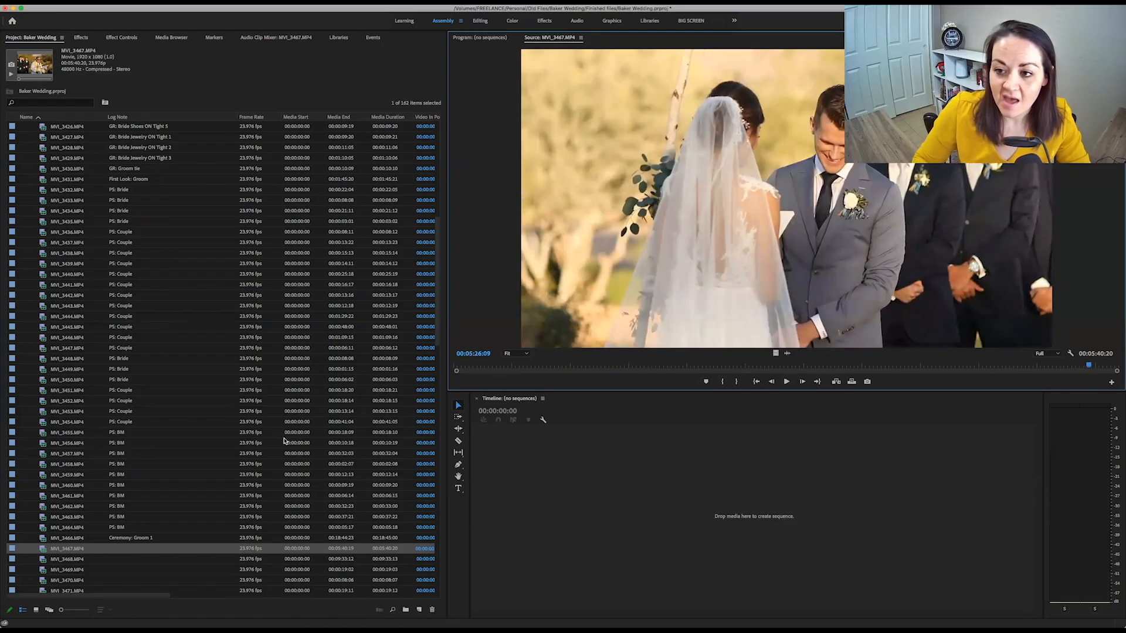
double_click(41, 560)
double_click(45, 570)
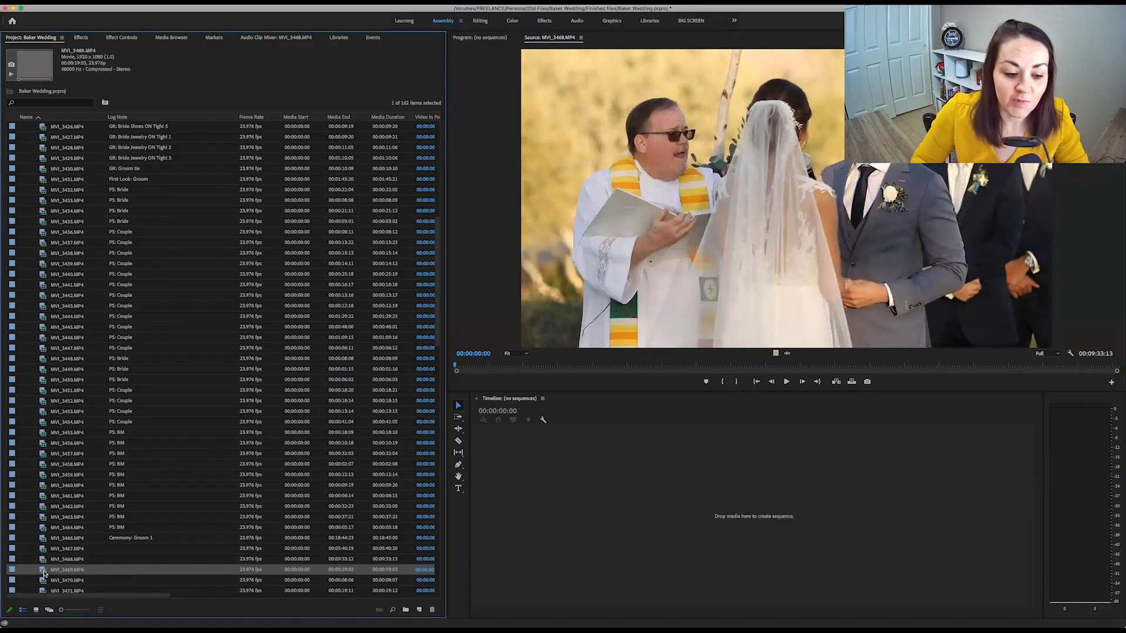
scroll(108, 513, "down", 4)
key("Up")
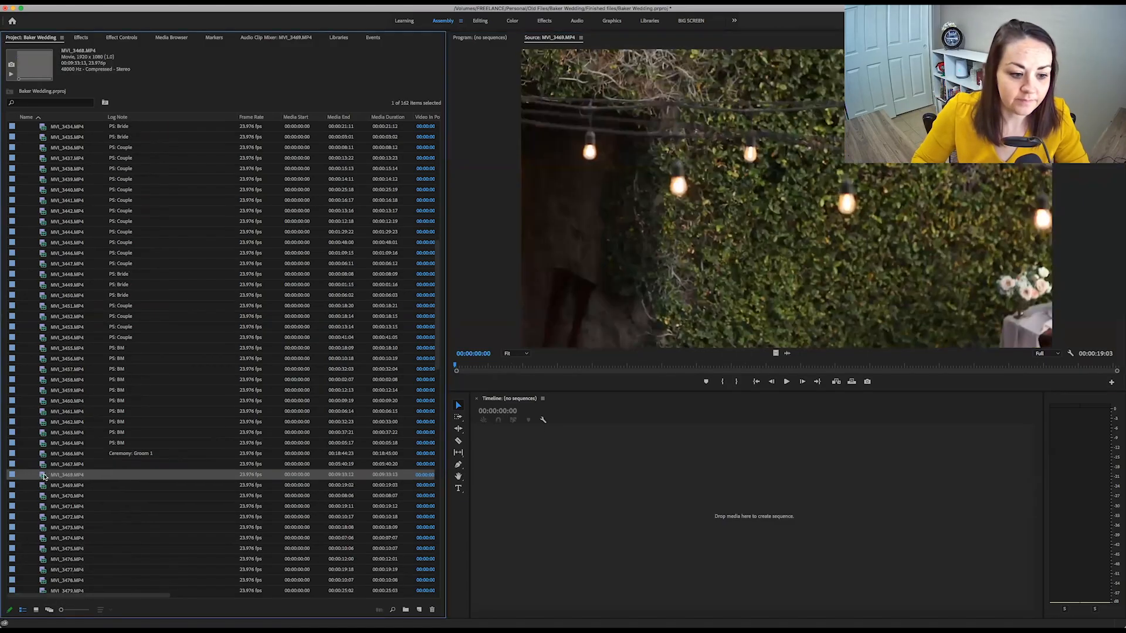
left_click_drag(666, 368, 1091, 365)
double_click(130, 464)
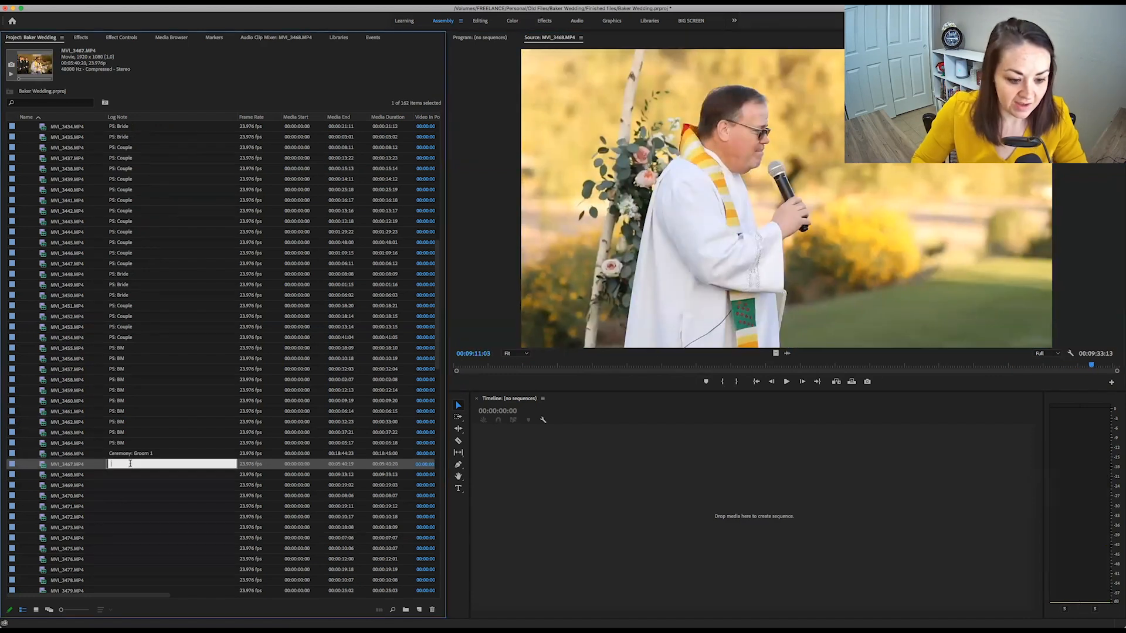
key("ctrl+v")
key("Return")
key("ctrl+v")
key("BackSpace")
type("3")
key("Return")
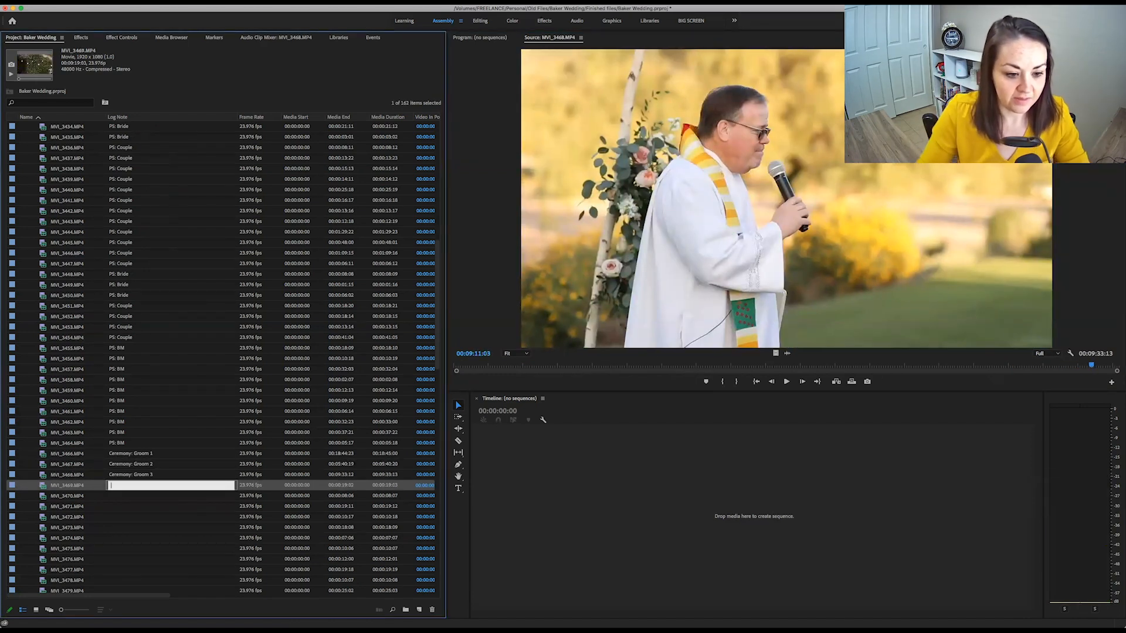
- Skim through clip MVI_3469 and set its log note to "Detail: Reception lights", copying the "Detail: Reception" part for reuse
double_click(44, 486)
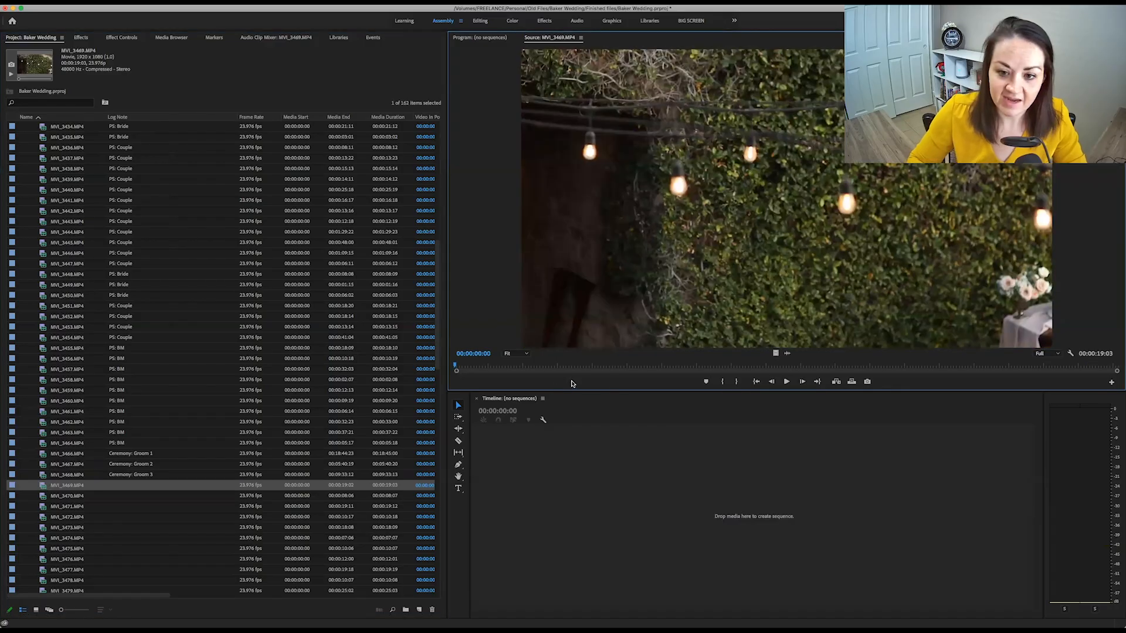
key("space")
left_click_drag(531, 368, 845, 366)
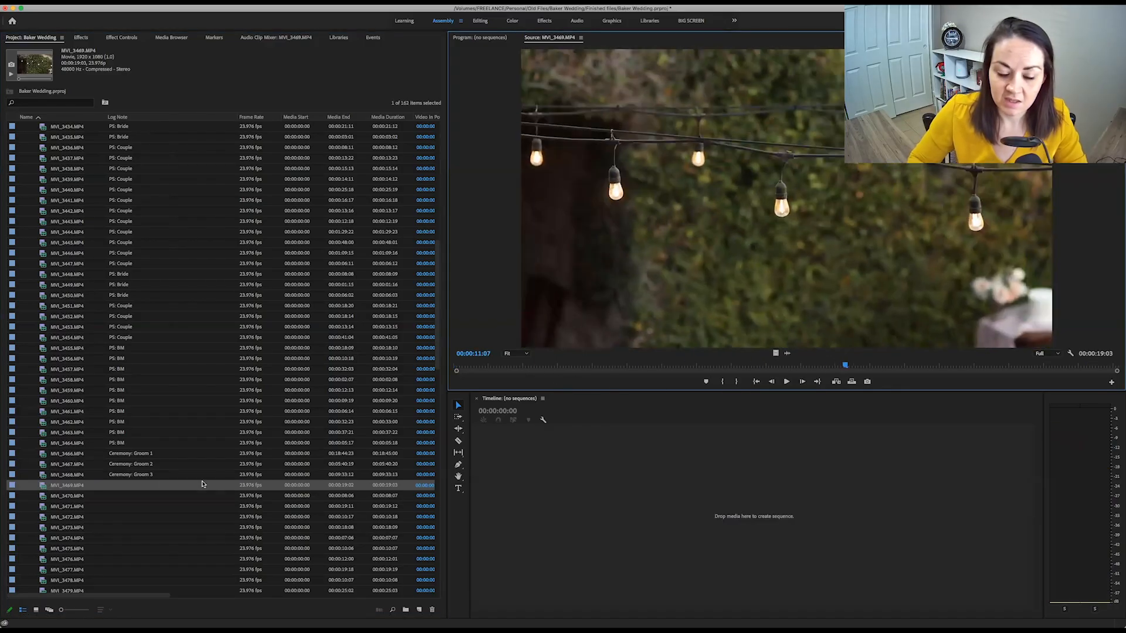
double_click(132, 485)
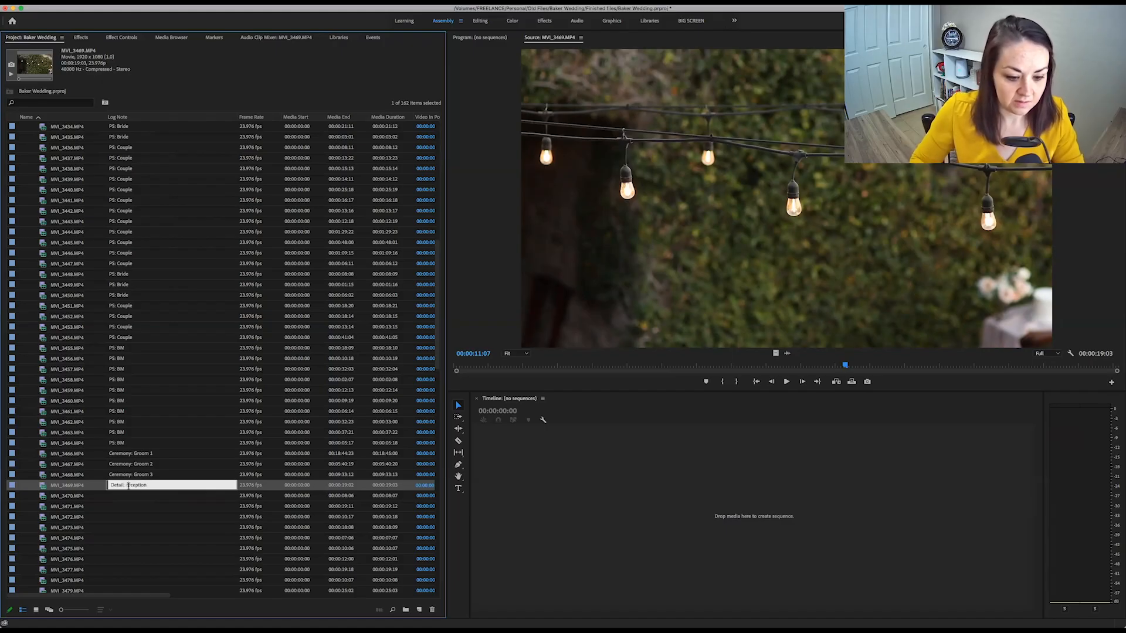
type("R")
left_click_drag(154, 485, 89, 488)
key("super+c")
left_click(152, 485)
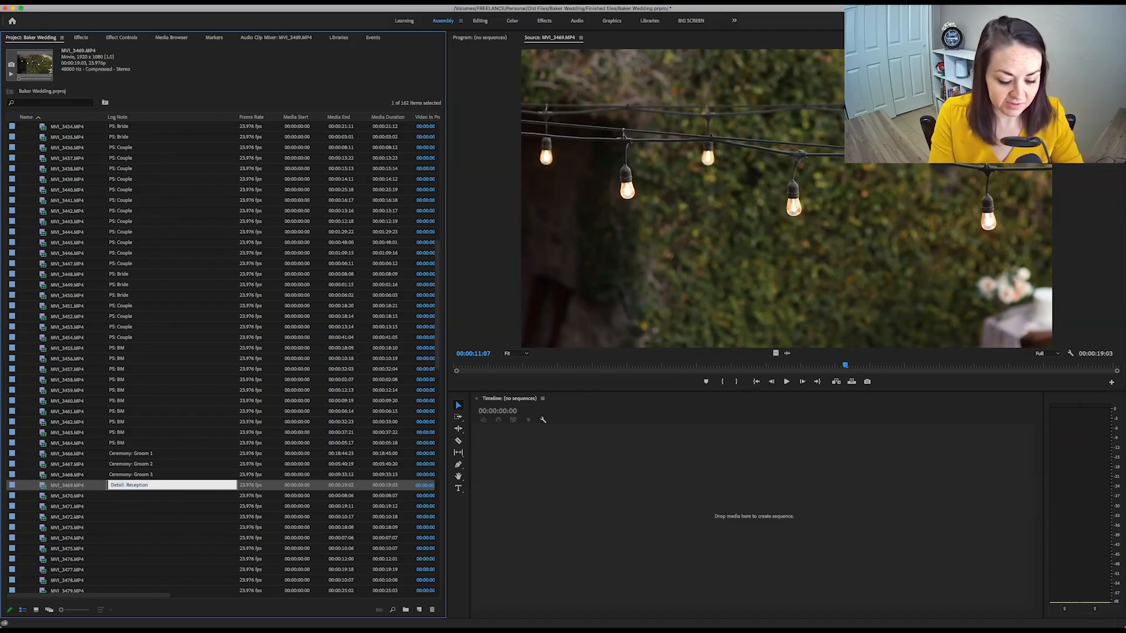
type("lights")
key("Return")
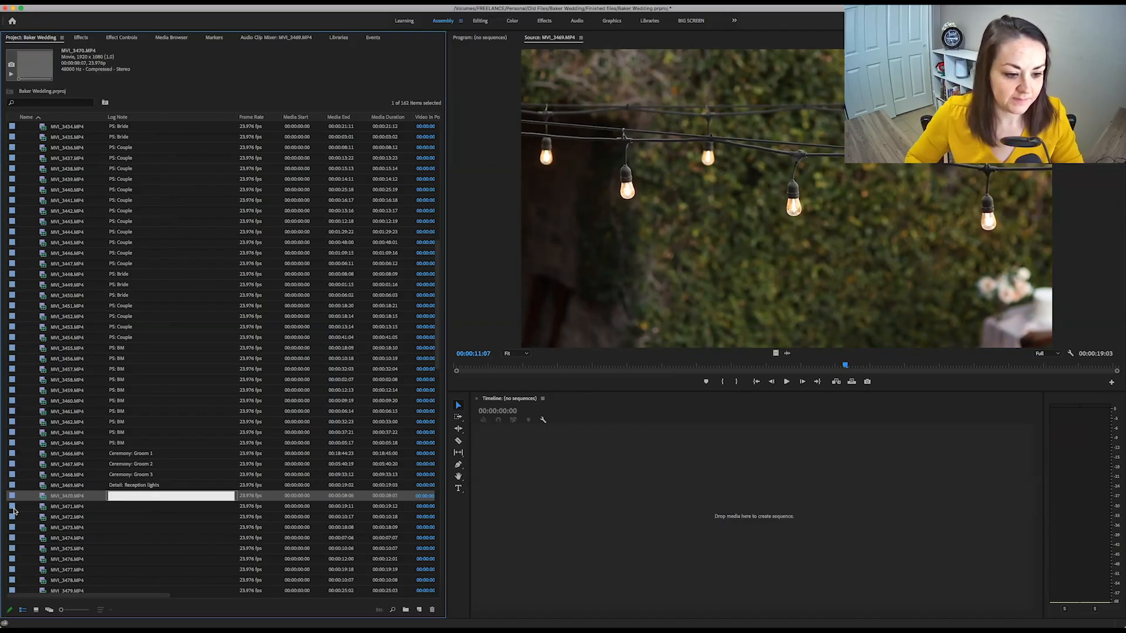
- Preview clip MVI_3470 and set its log note to "Detail: Reception candles"
key("super+v")
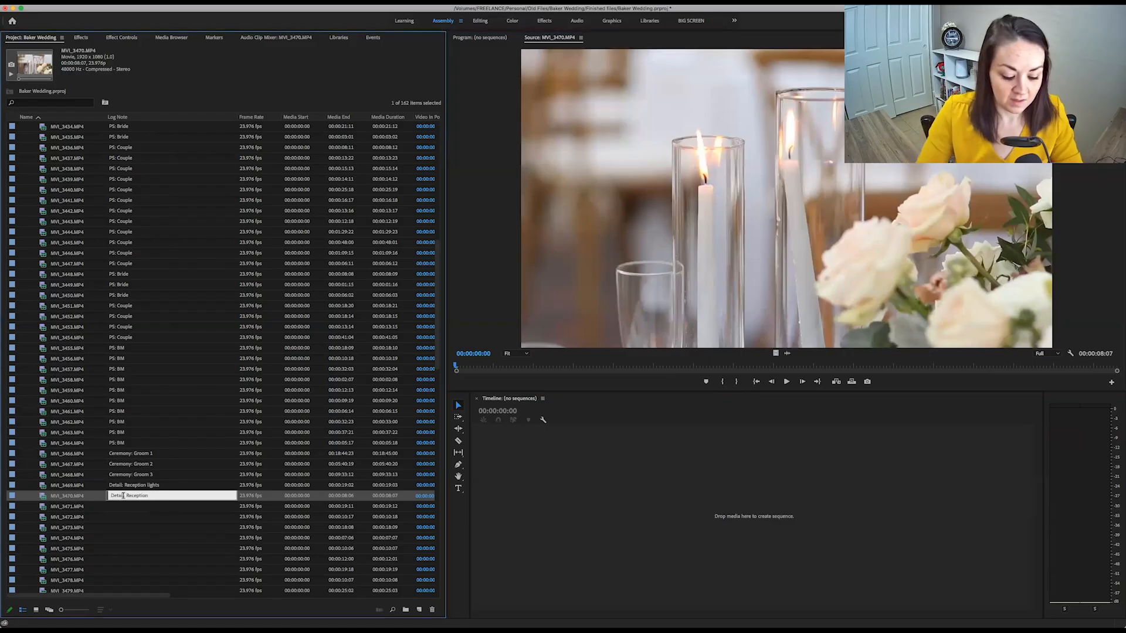
type("candl")
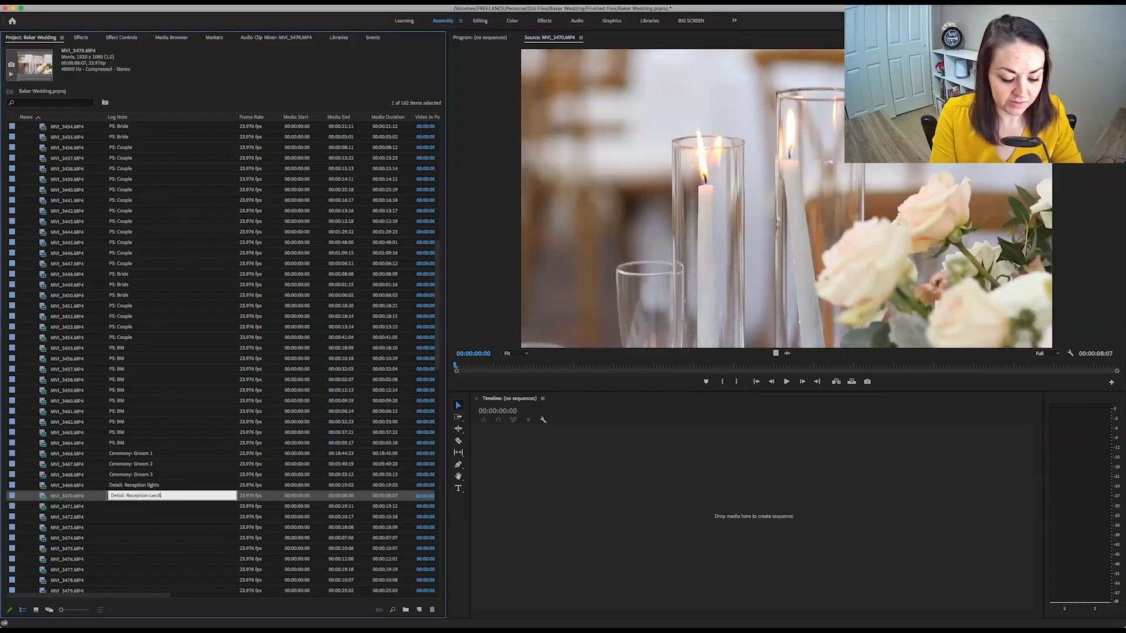
type("es")
key("Return")
key("Escape")
- Set the log note of clip MVI_3471 to "Detail: Reception candles, flowers", reusing the copied prefix
left_click(142, 507)
key("super+v")
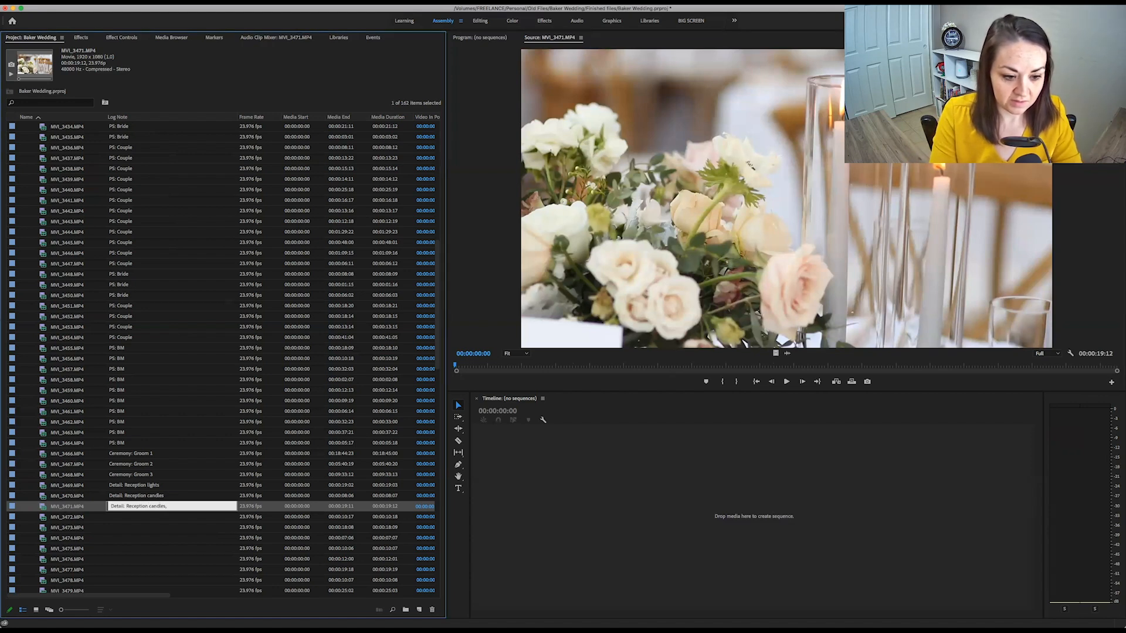
type("candles, flowers")
key("Return")
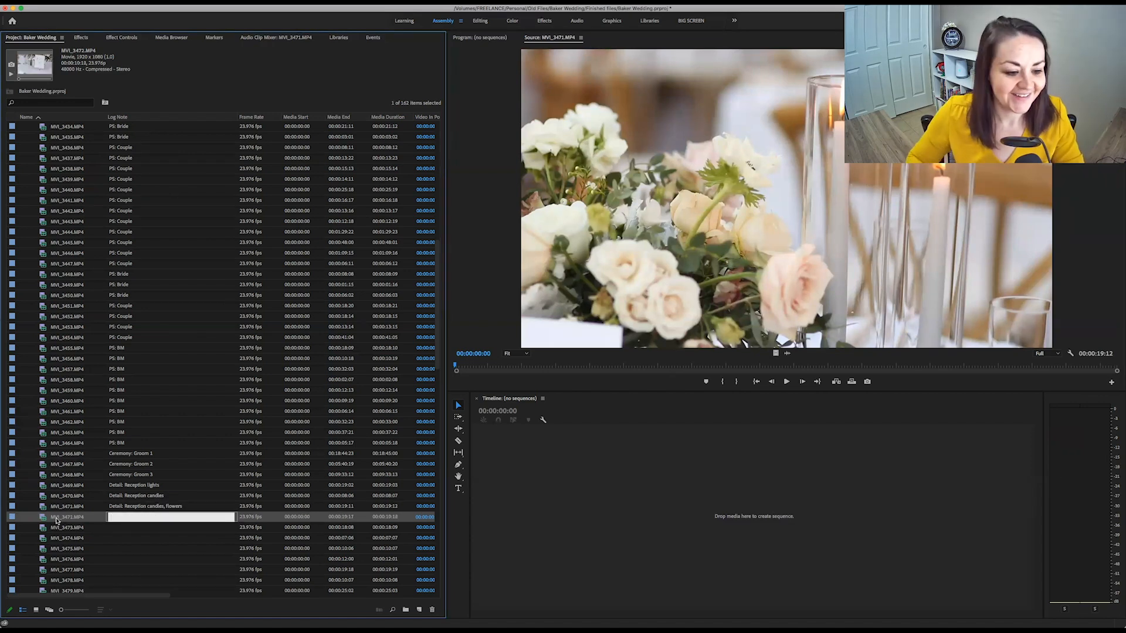
- Preview clip MVI_3472 and set its log note to "Detail: Reception table 7"
left_click(47, 521)
left_click(137, 518)
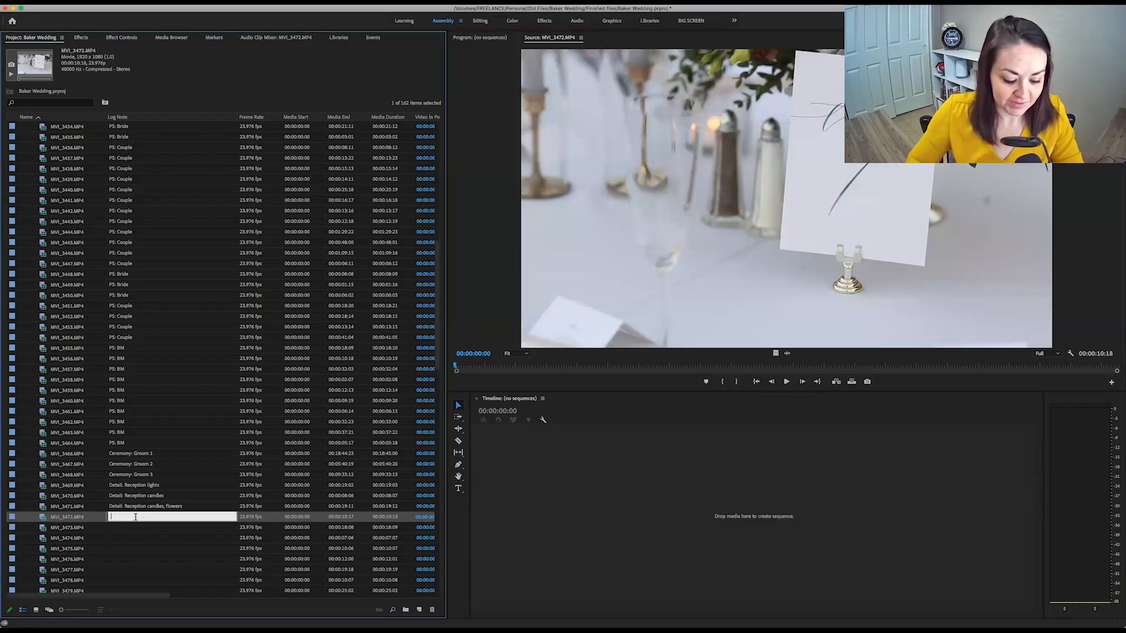
key("super+v")
type("table 7")
key("Return")
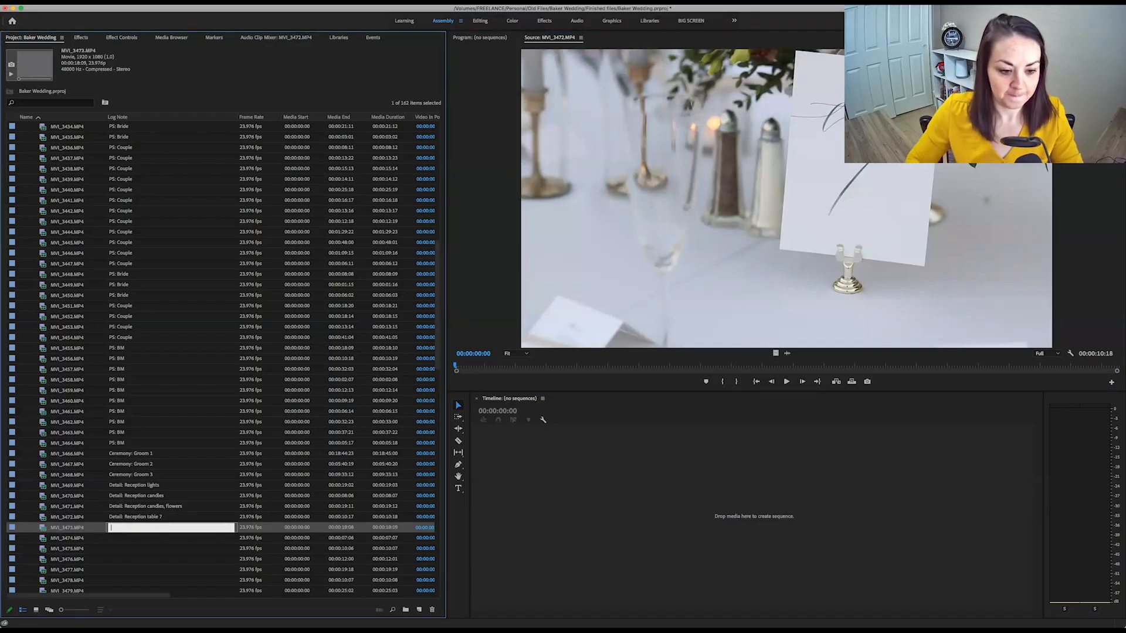
- Preview clips MVI_3473 and MVI_3474 and set their log notes to "Detail: Reception menu" and "Detail: Reception long table"
left_click(42, 528)
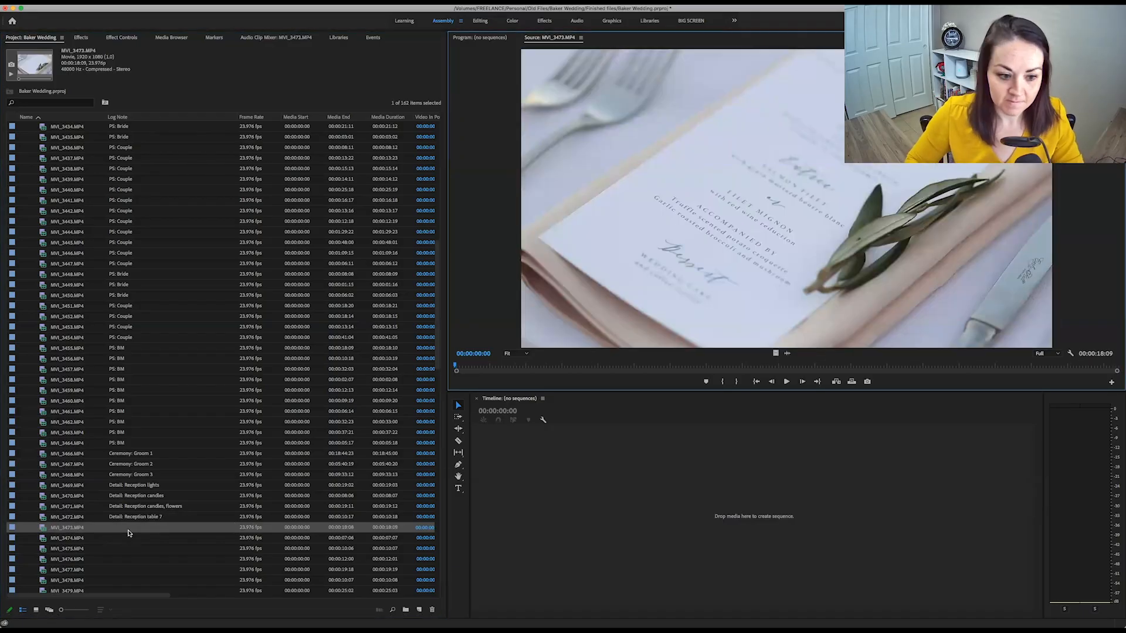
left_click(130, 530)
type("Detail: Reception")
key("Return")
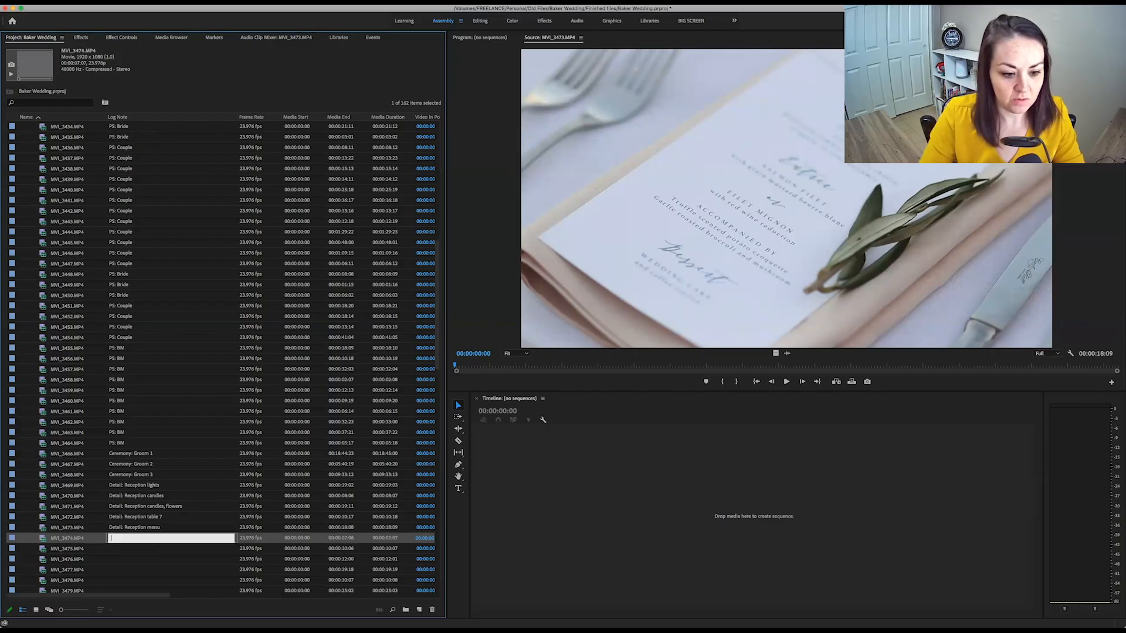
left_click(41, 541)
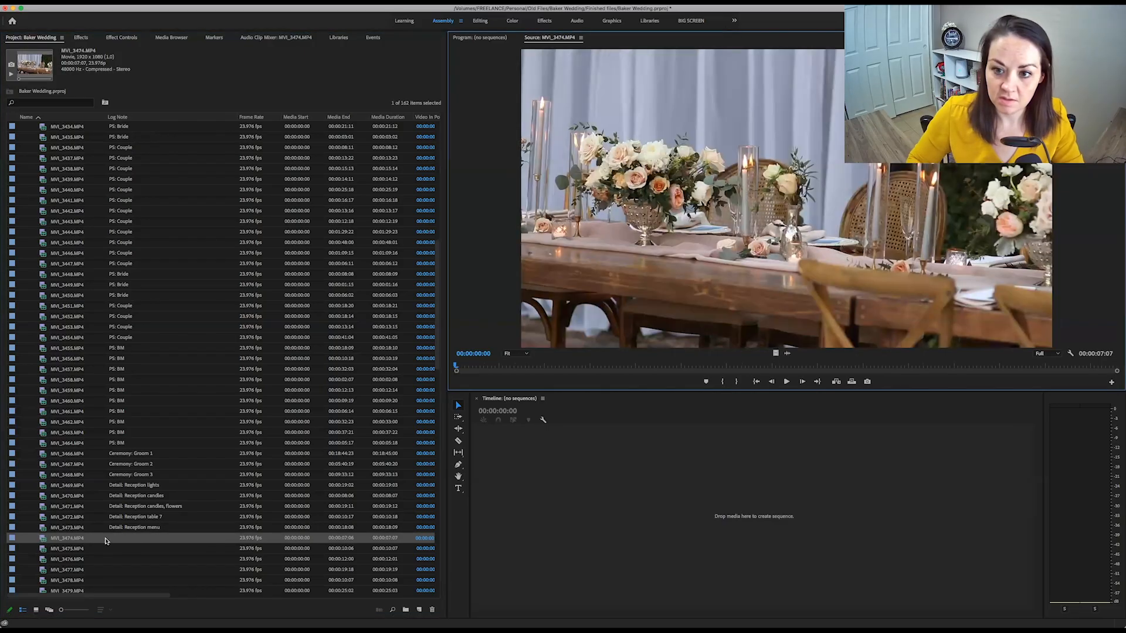
left_click(130, 538)
type("Detail: Reception")
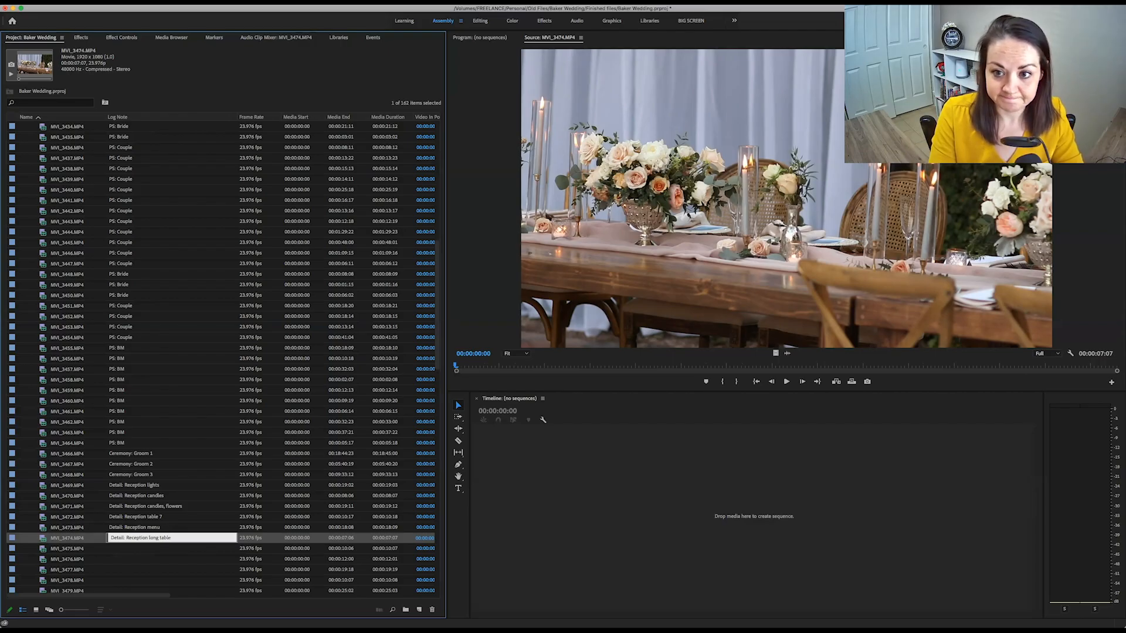
key("Return")
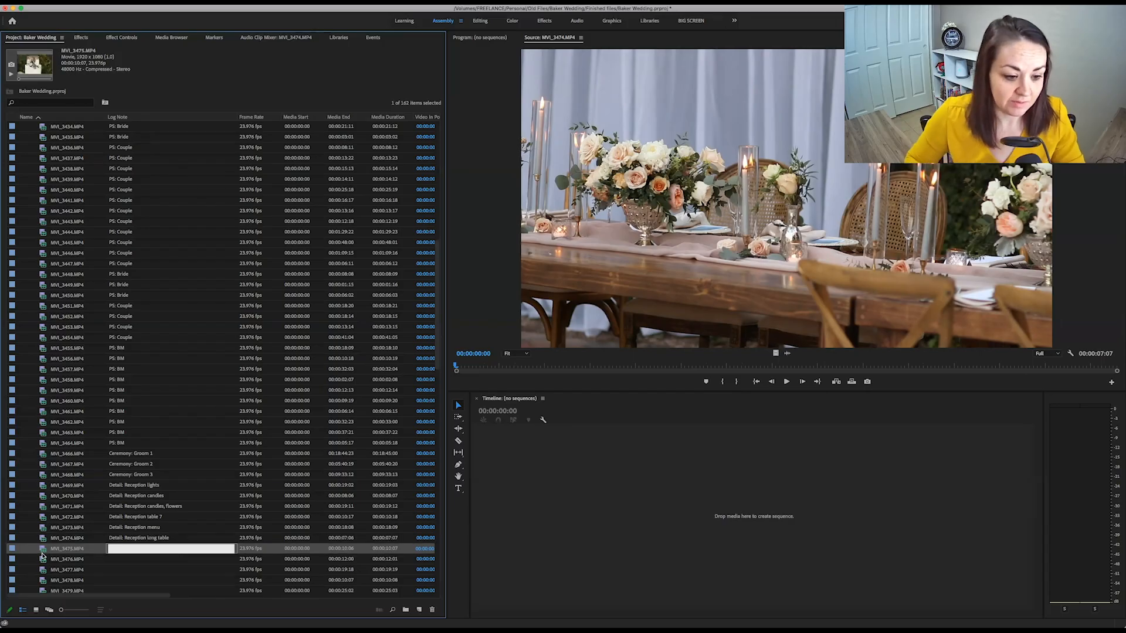
- Preview clip MVI_3475 and set its log note to "Detail: Reception cake flowers"
scroll(116, 499, "down", 2)
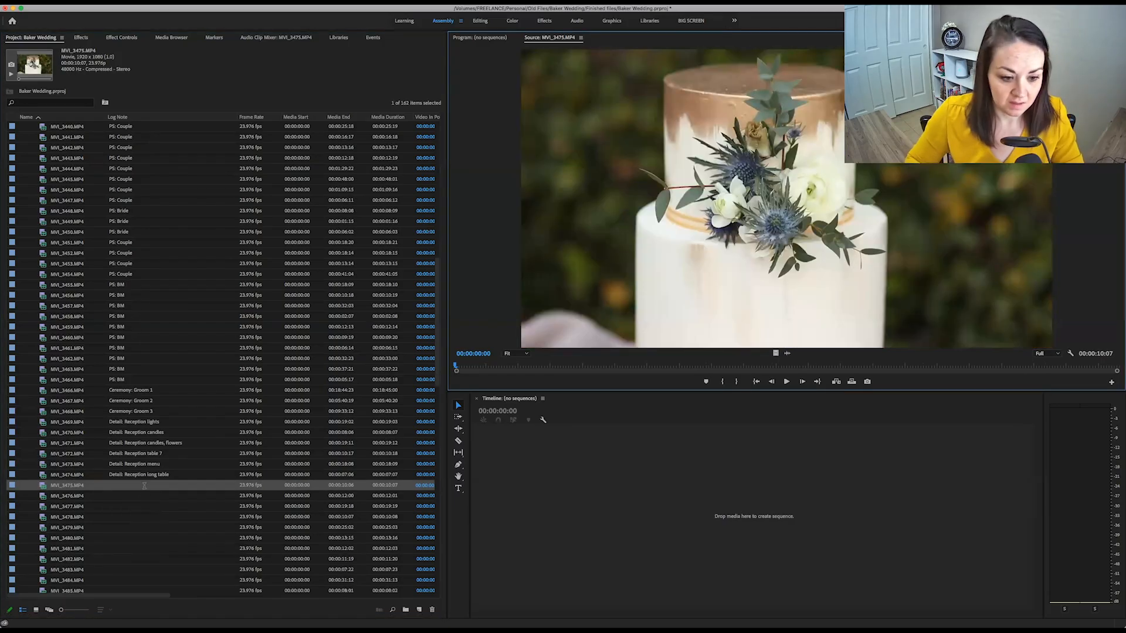
left_click(143, 486)
type("Detail: Reception cake")
key("Return")
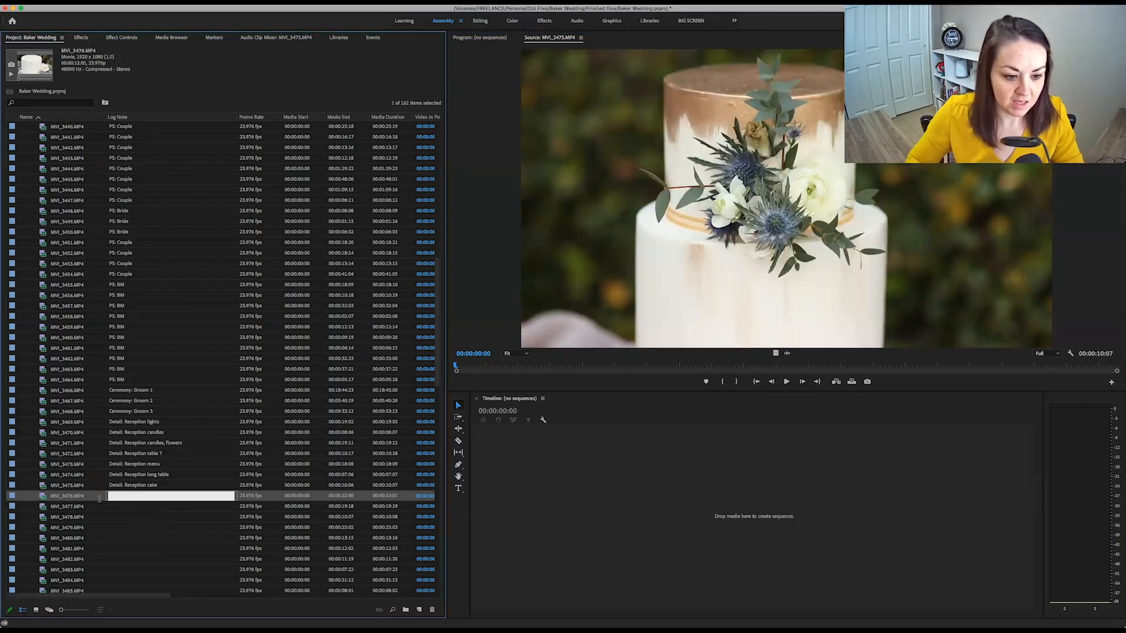
left_click(155, 485)
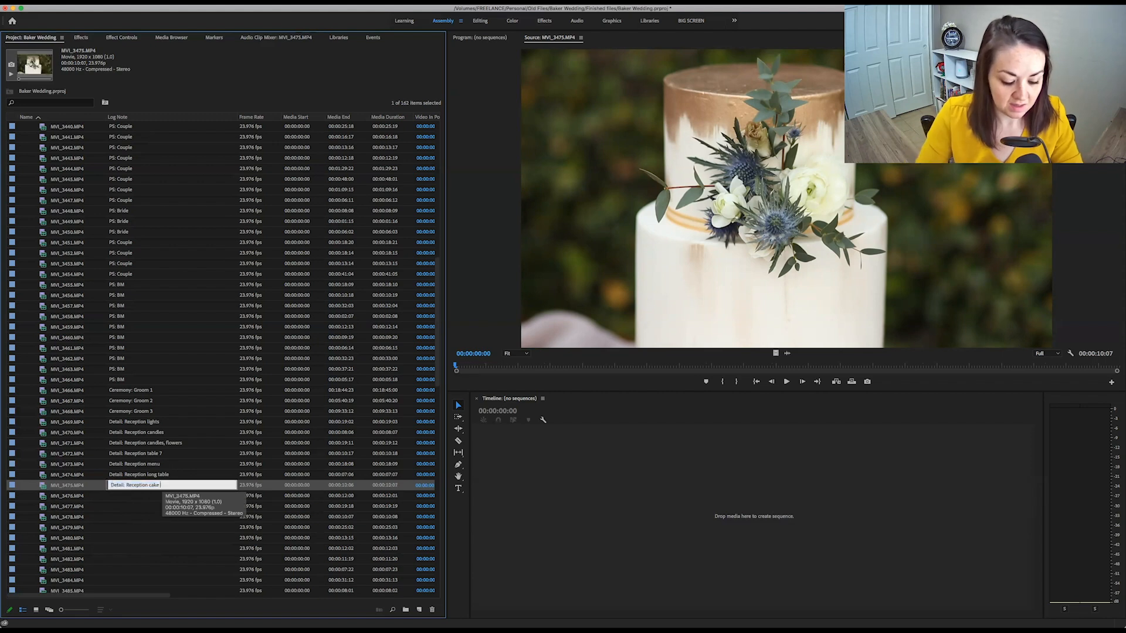
key("Return")
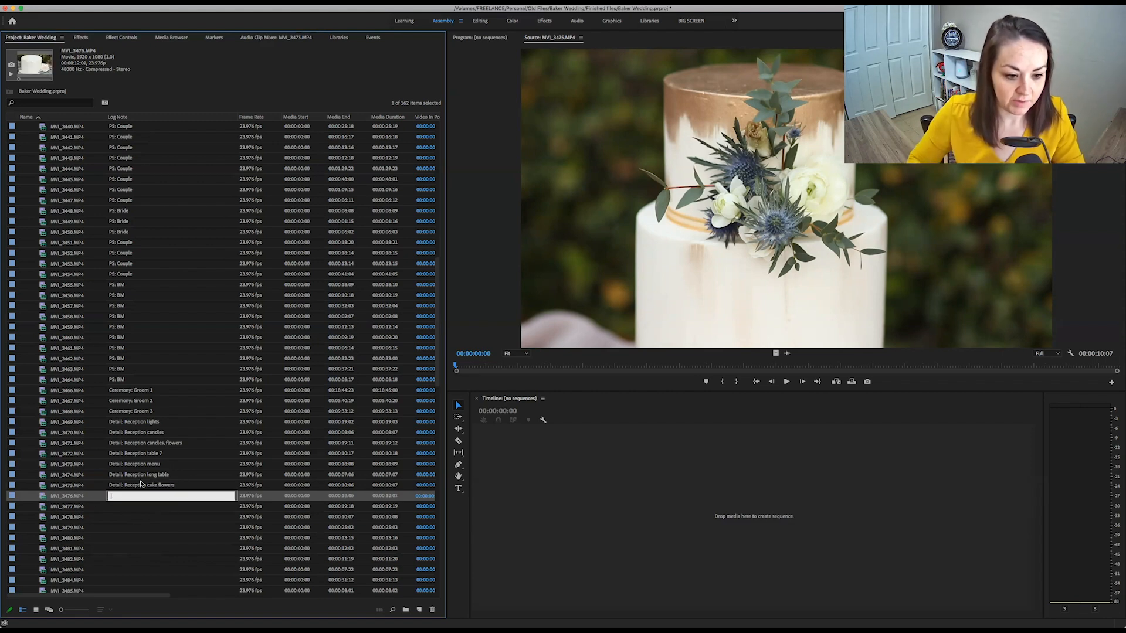
- Preview clips MVI_3476 and MVI_3477 and set their log notes to "Detail: Reception cake" and "Detail: Reception tables"
double_click(45, 500)
left_click(123, 496)
type("Detail: Reception cake")
key("Return")
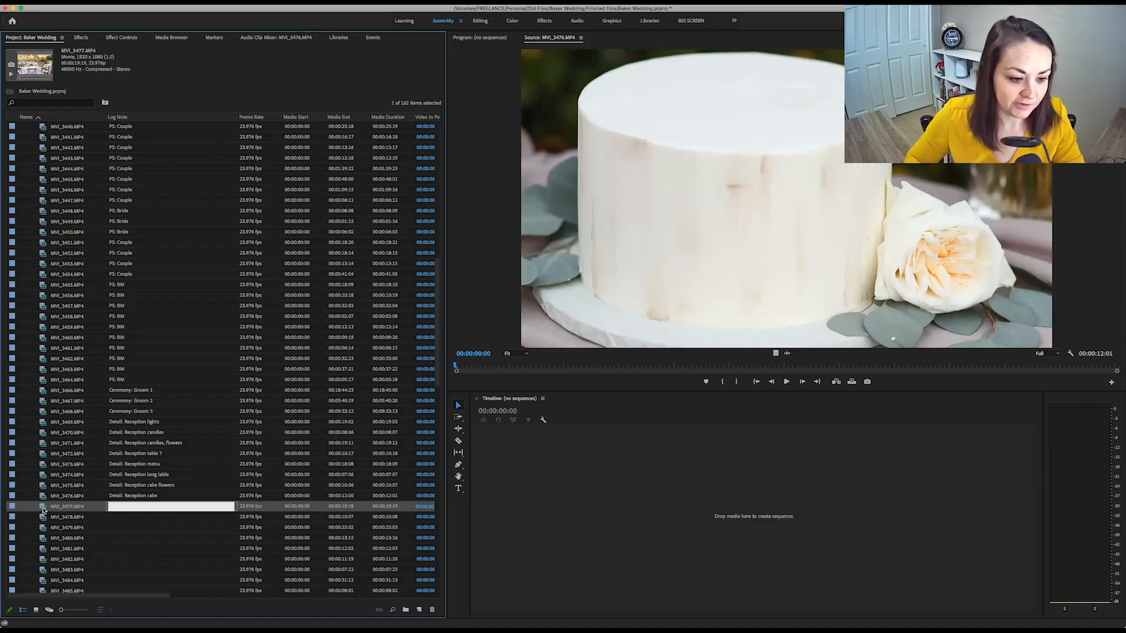
left_click(134, 504)
type("Detail: Reception")
type("tables")
key("Return")
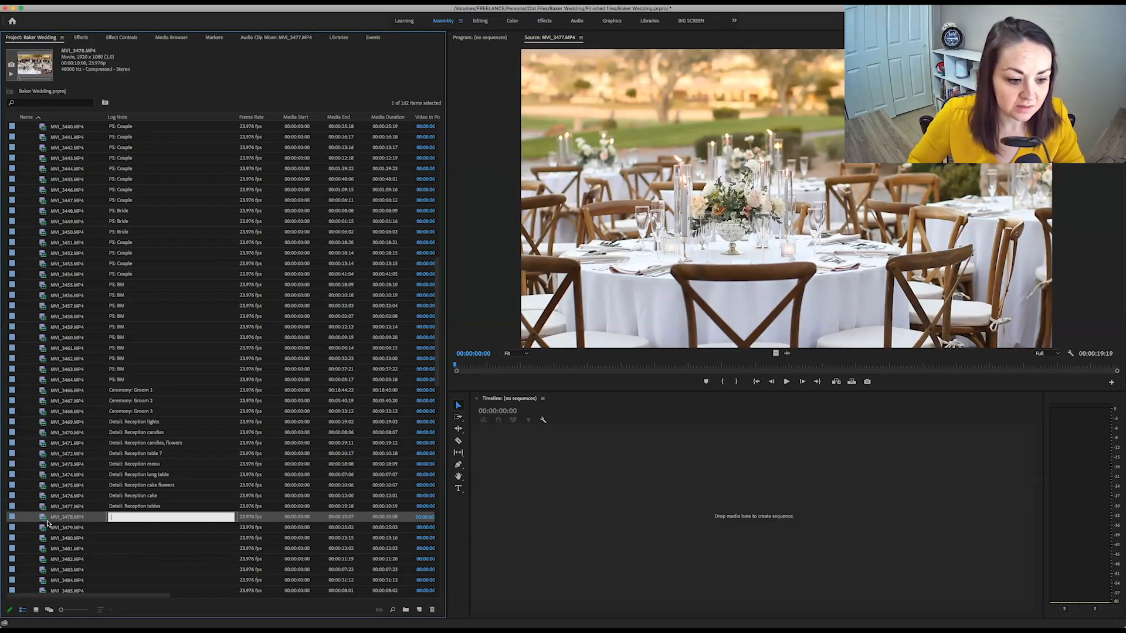
- Preview clip MVI_3478 and set its log note to "Detail: Reception tables, cocktail"
double_click(43, 519)
left_click(146, 516)
type("Detail: Reception")
type("tables, cocktai")
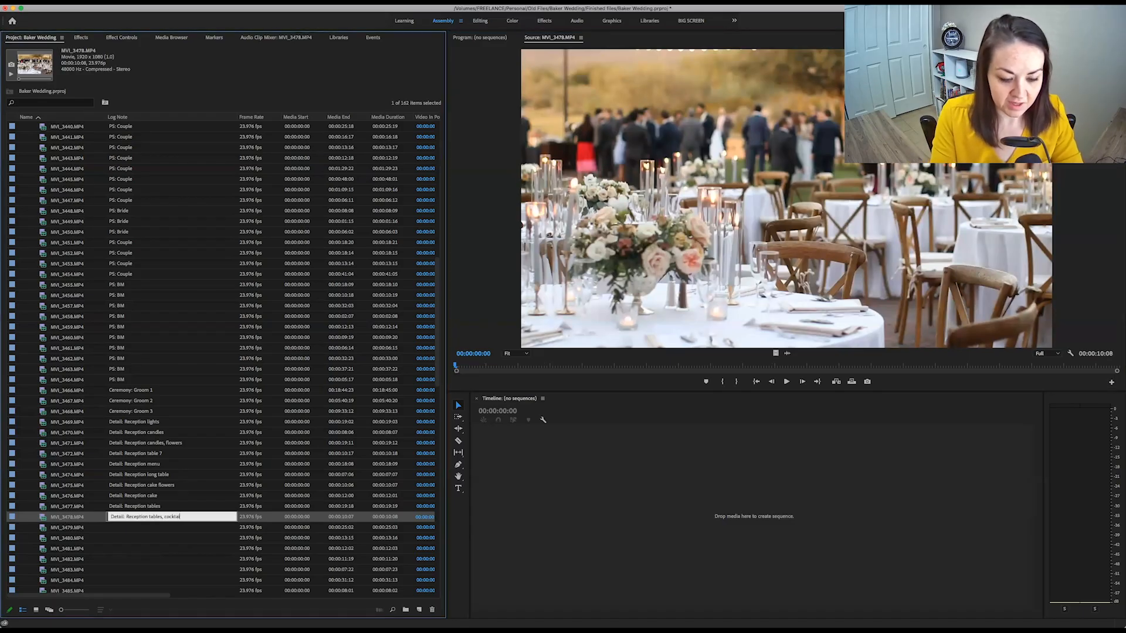
type("l")
key("Return")
- Preview clips MVI_3479 and MVI_3480 and set both log notes to "Detail: Reception menu"
double_click(44, 528)
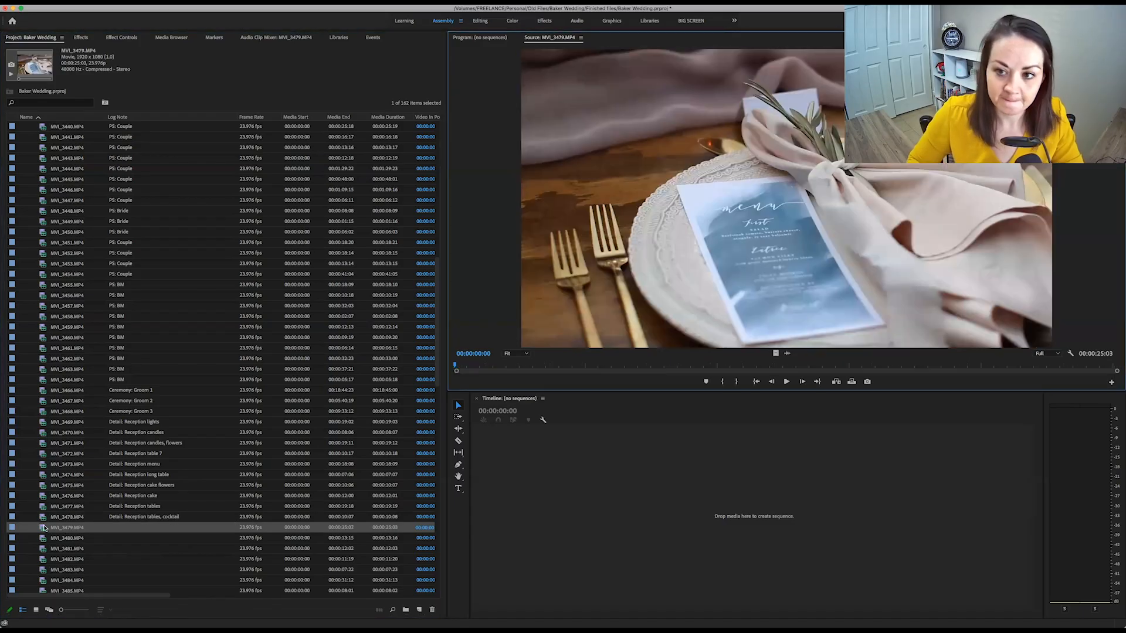
left_click(130, 527)
type("Detail: Reception")
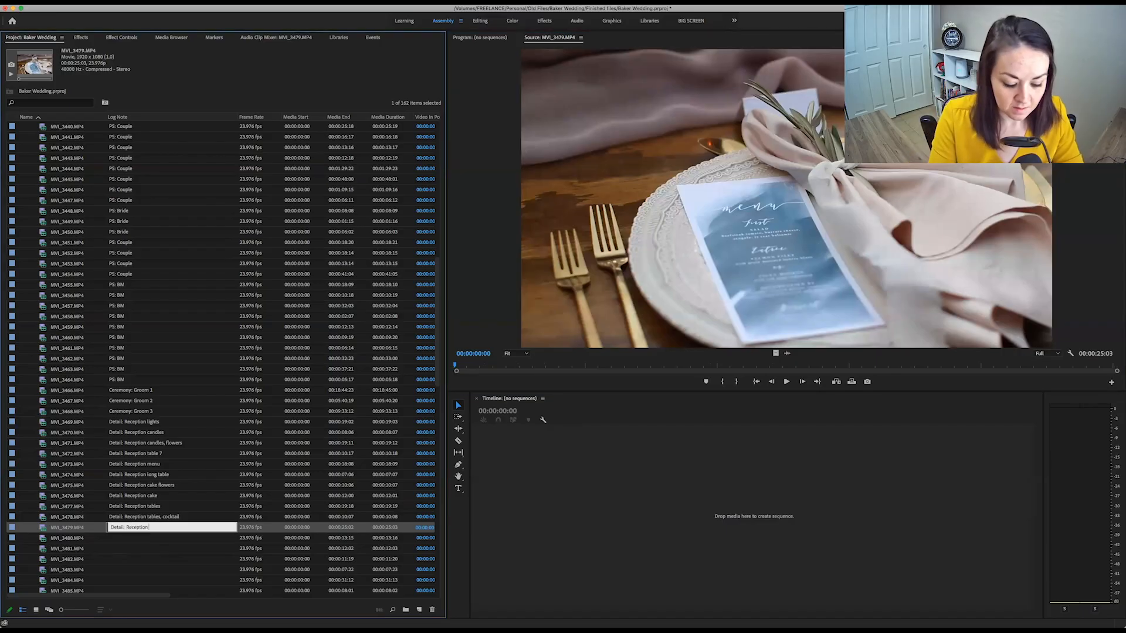
type("menu")
key("Return")
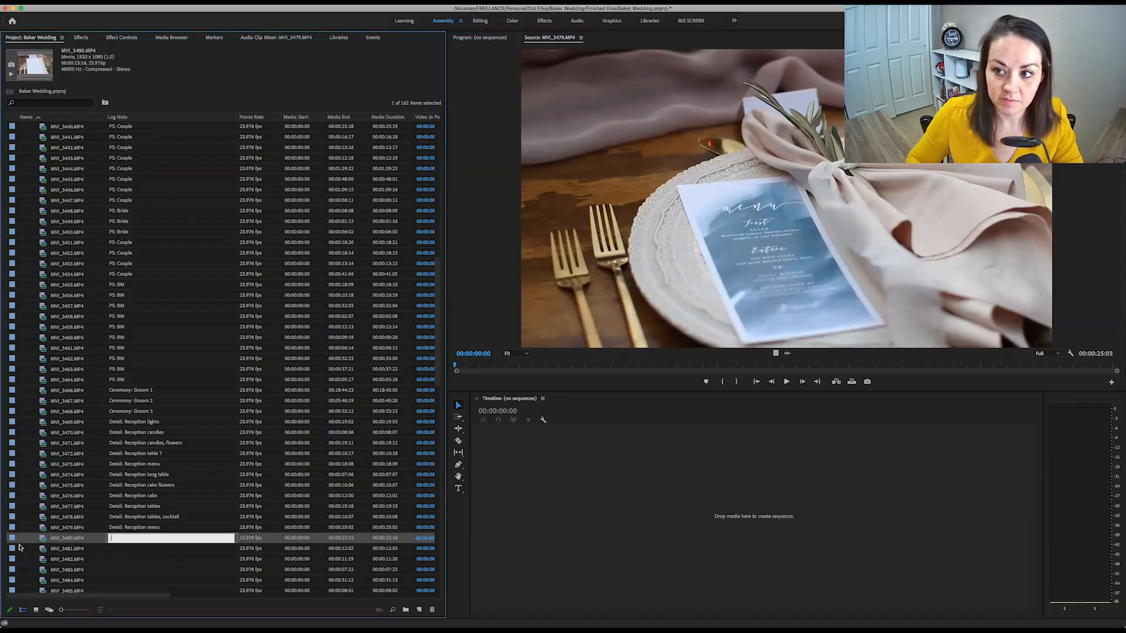
double_click(45, 539)
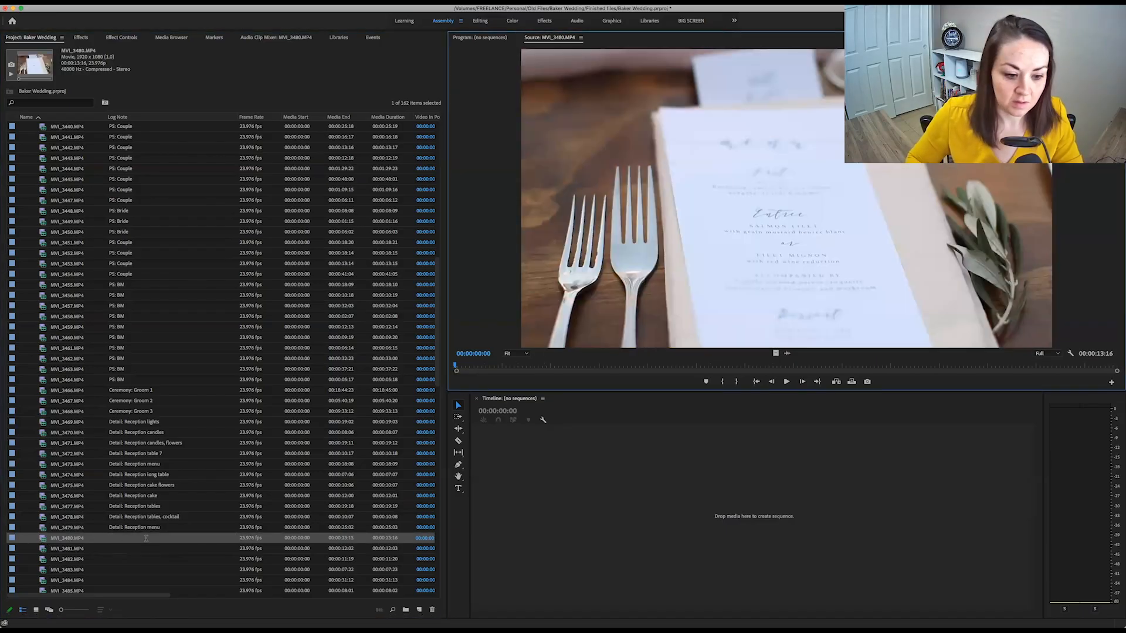
left_click(146, 538)
type("Detail: Reception")
type("menu")
key("Return")
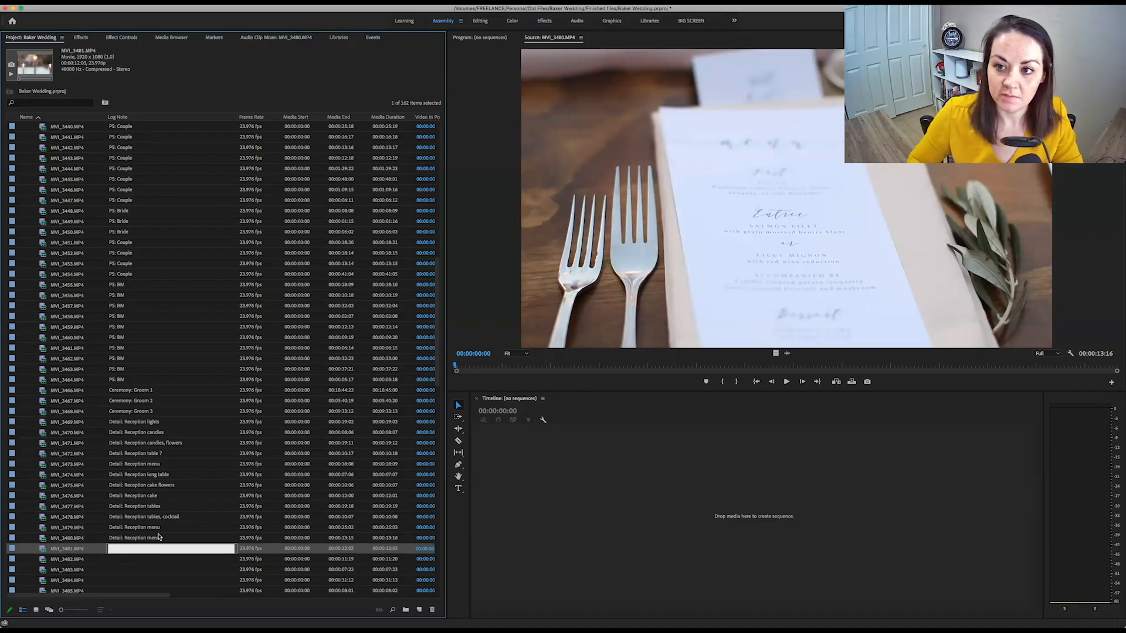
- Reopen clips MVI_3480 and MVI_3479 to compare the two menu shots
left_click(40, 537)
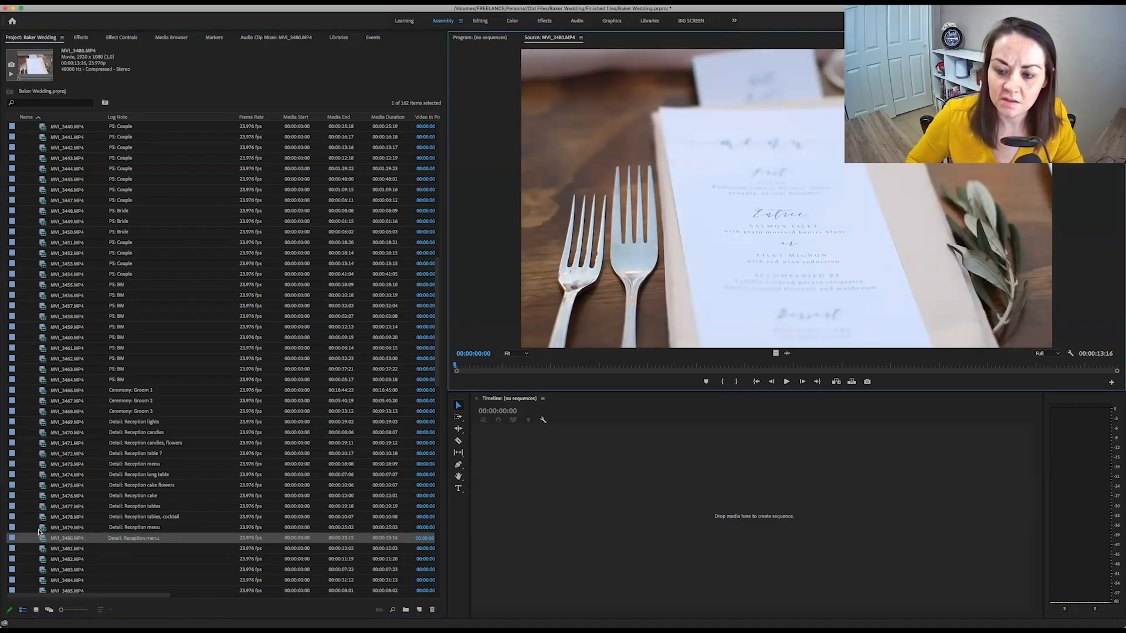
double_click(39, 530)
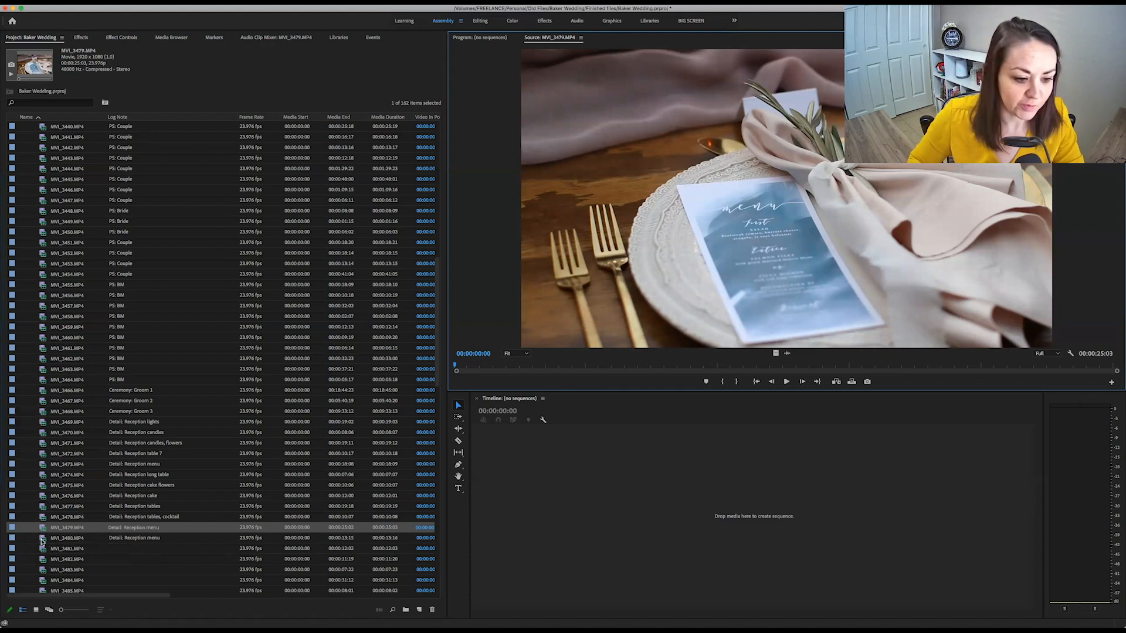
double_click(41, 540)
- Play and skim through clip MVI_3481 and set its log note to "Detail: Reception candles"
double_click(41, 549)
key("space")
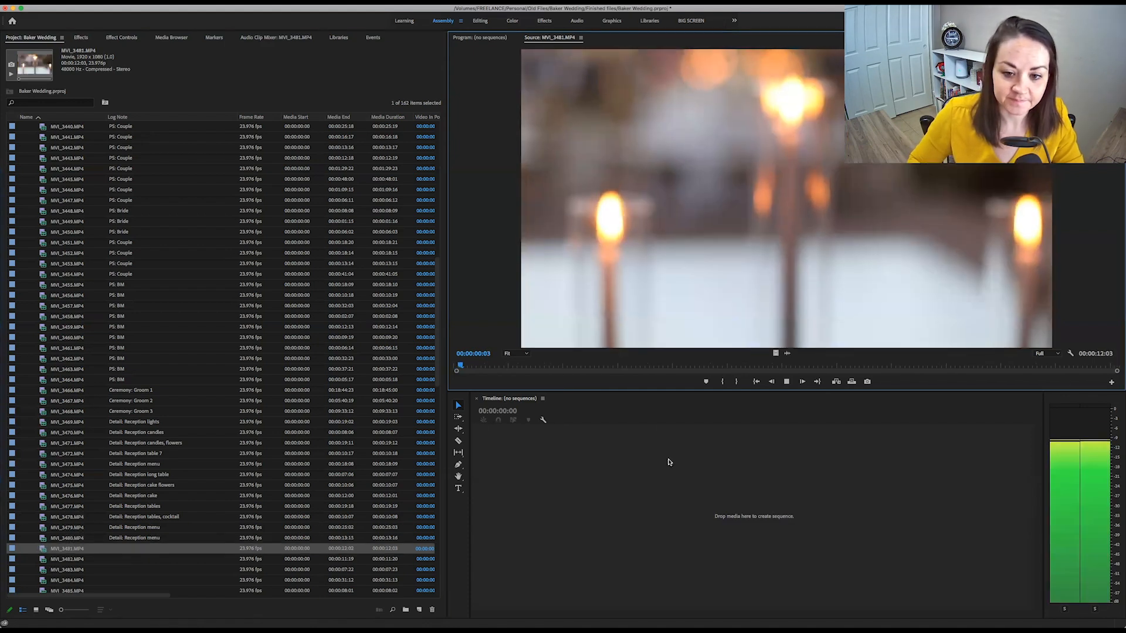
left_click_drag(551, 366, 853, 364)
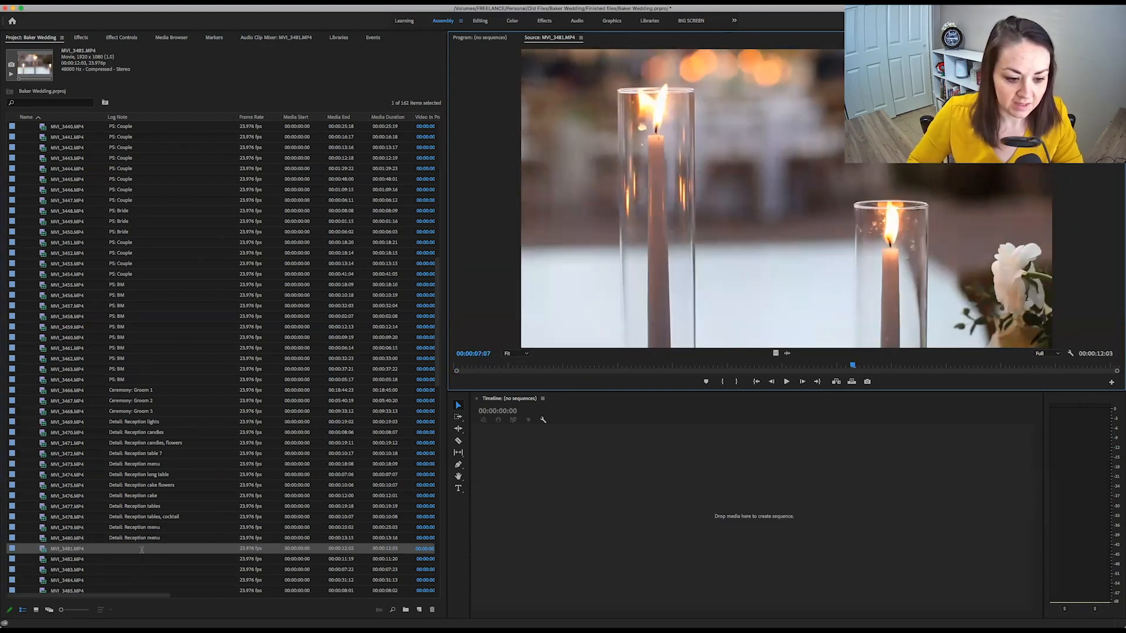
left_click(141, 550)
type("Detail: Reception")
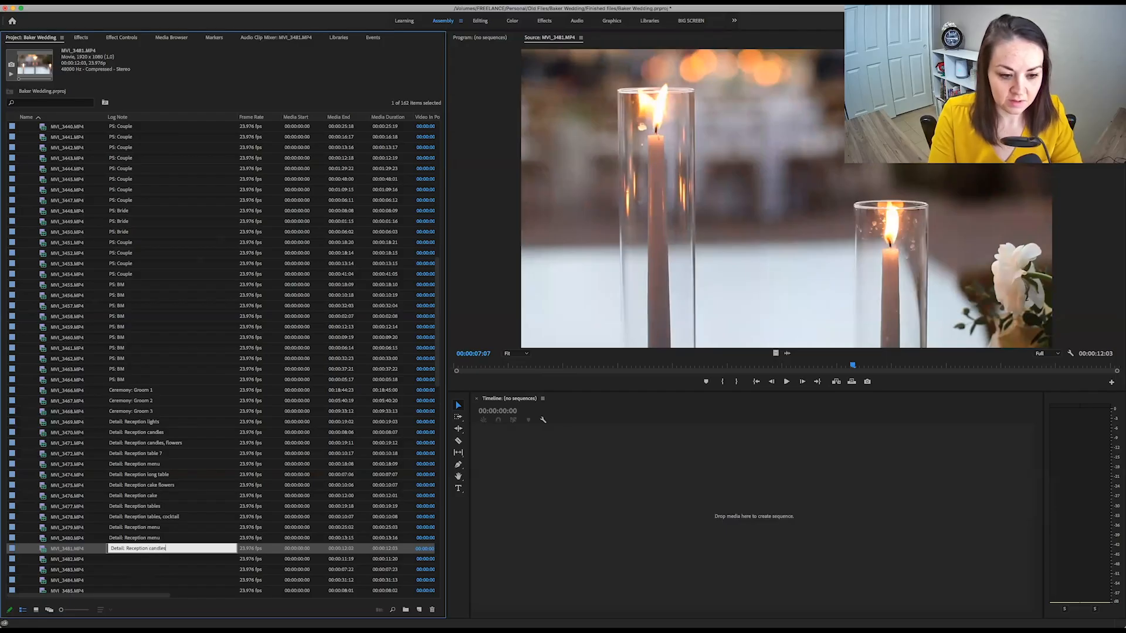
key("Return")
- Preview clip MVI_3482 and set its log note to "Detail: Reception long table flowers"
double_click(42, 560)
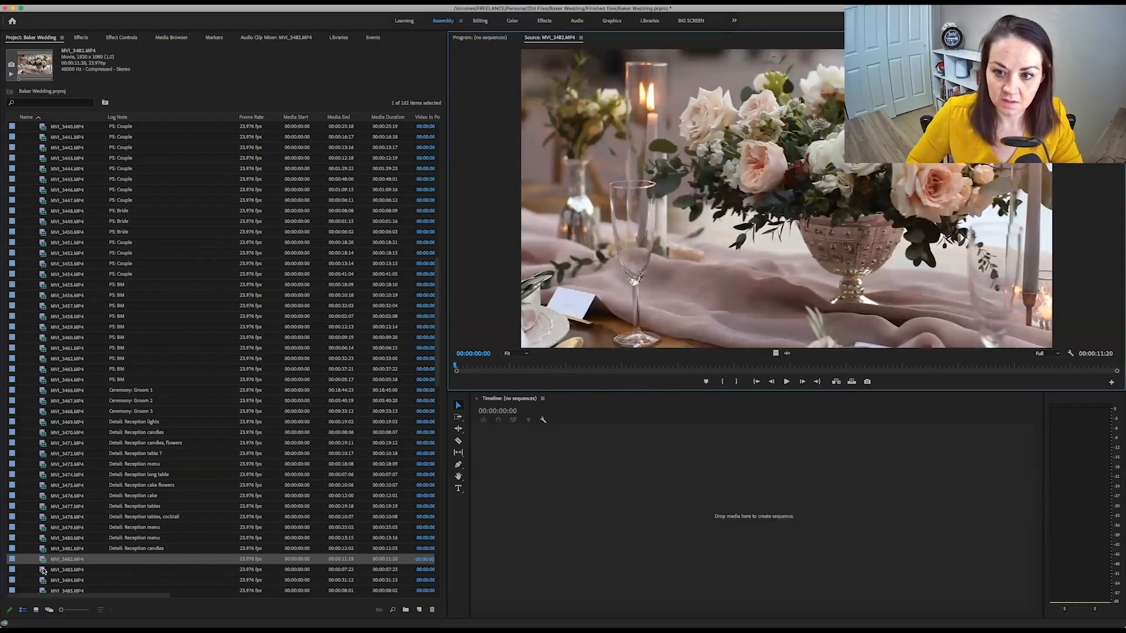
left_click(144, 561)
type("Detail: Reception")
type("flower")
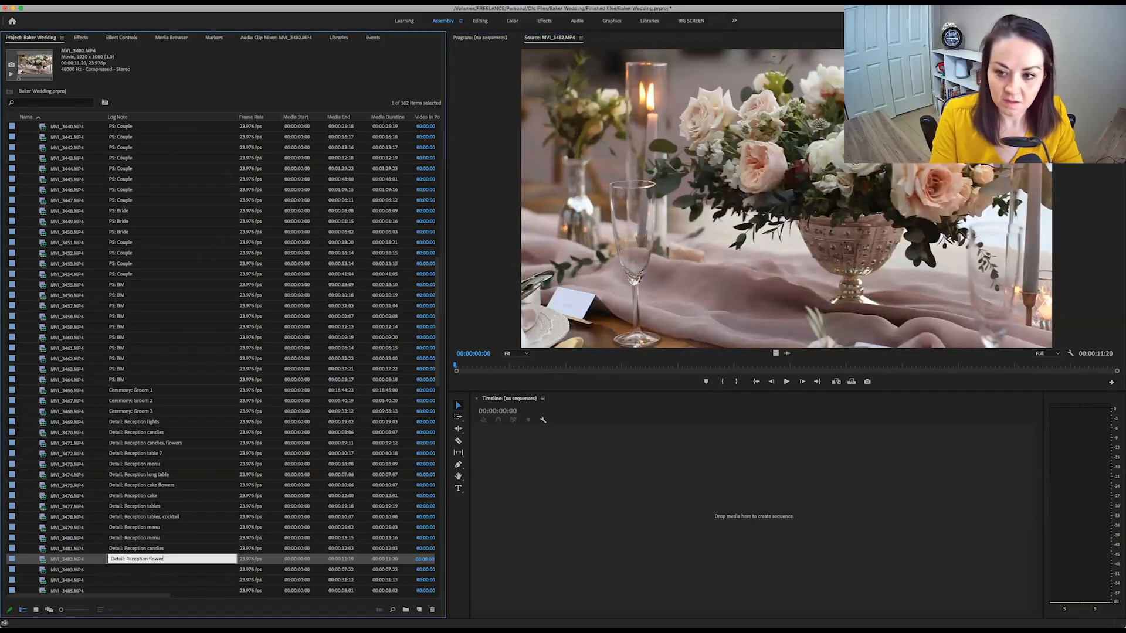
type("s")
key("Return")
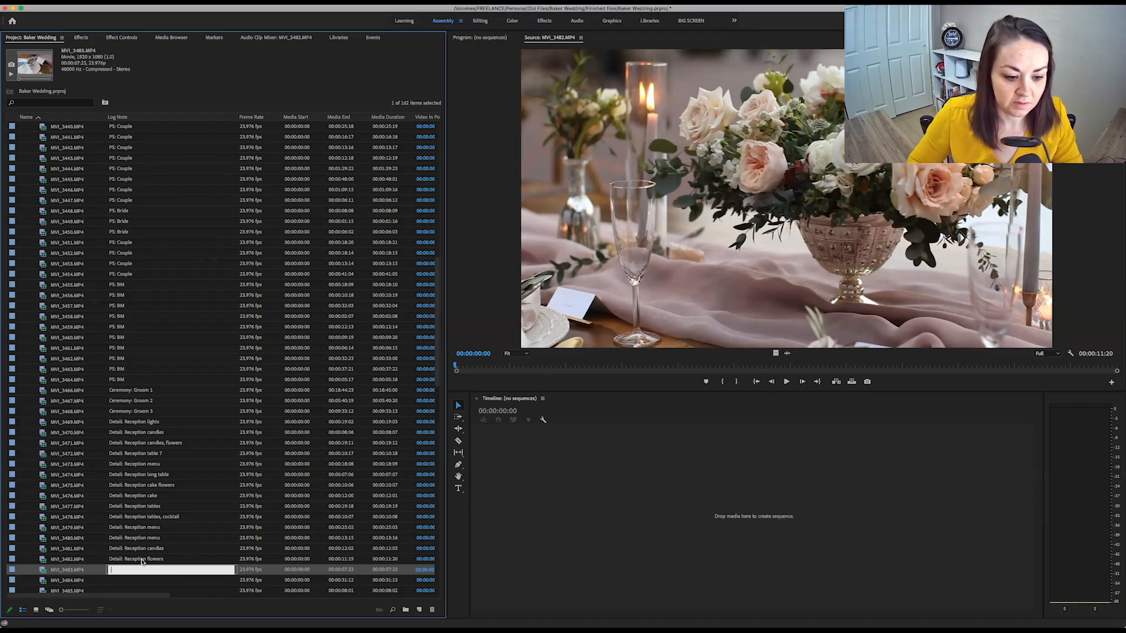
left_click(142, 560)
left_click(150, 560)
type("long table")
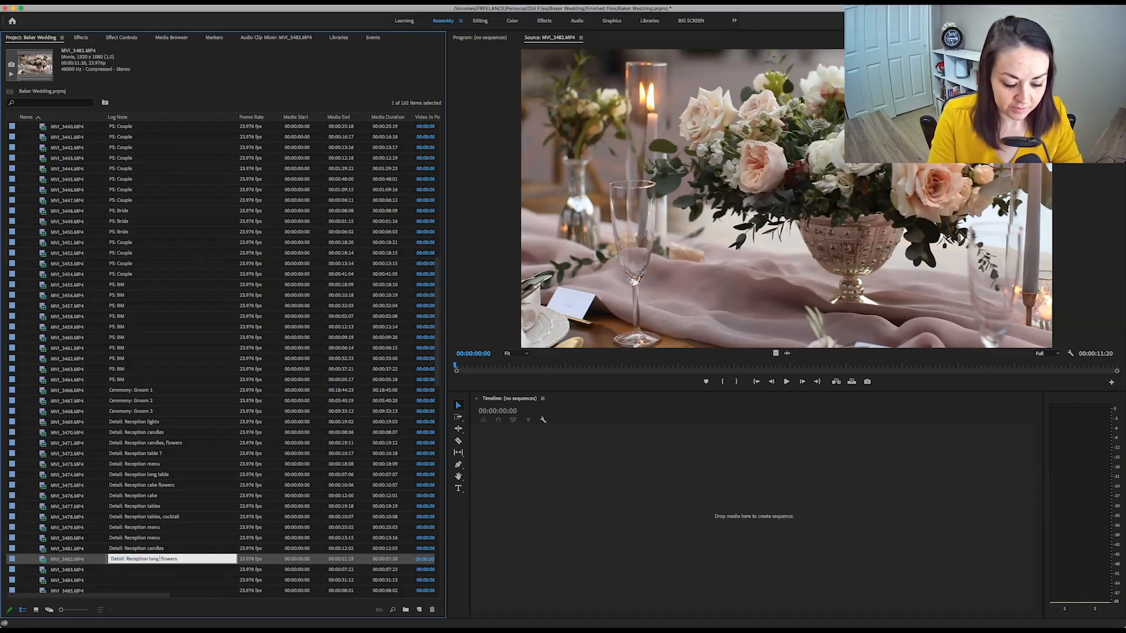
key("Return")
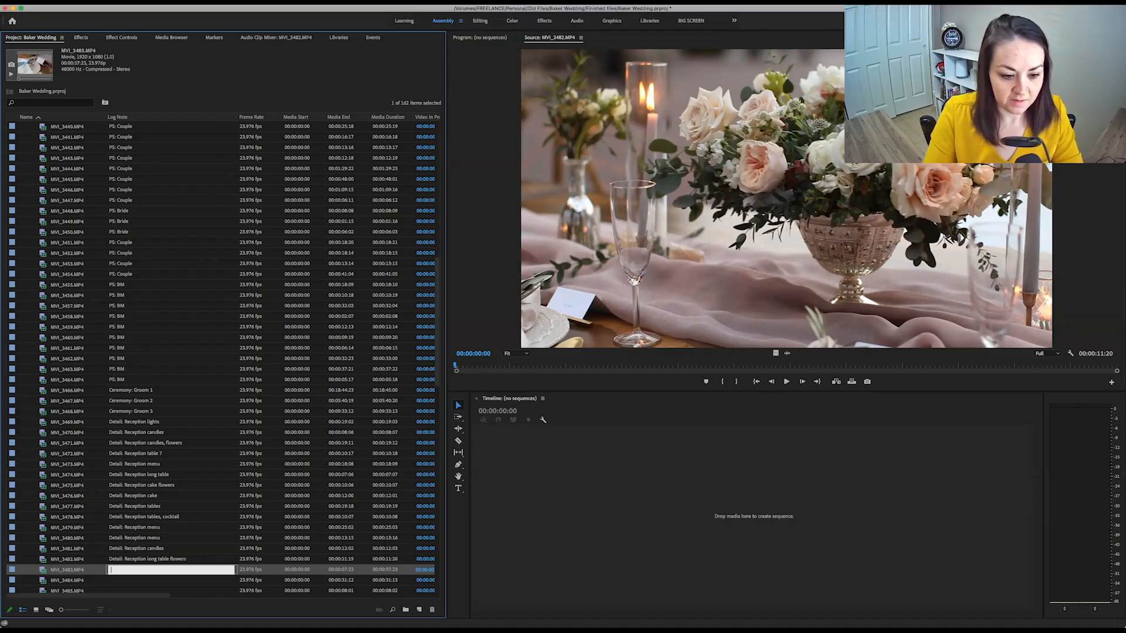
- Preview clip MVI_3483 and set its log note to "Detail: Reception name card - Bride"
left_click(44, 572)
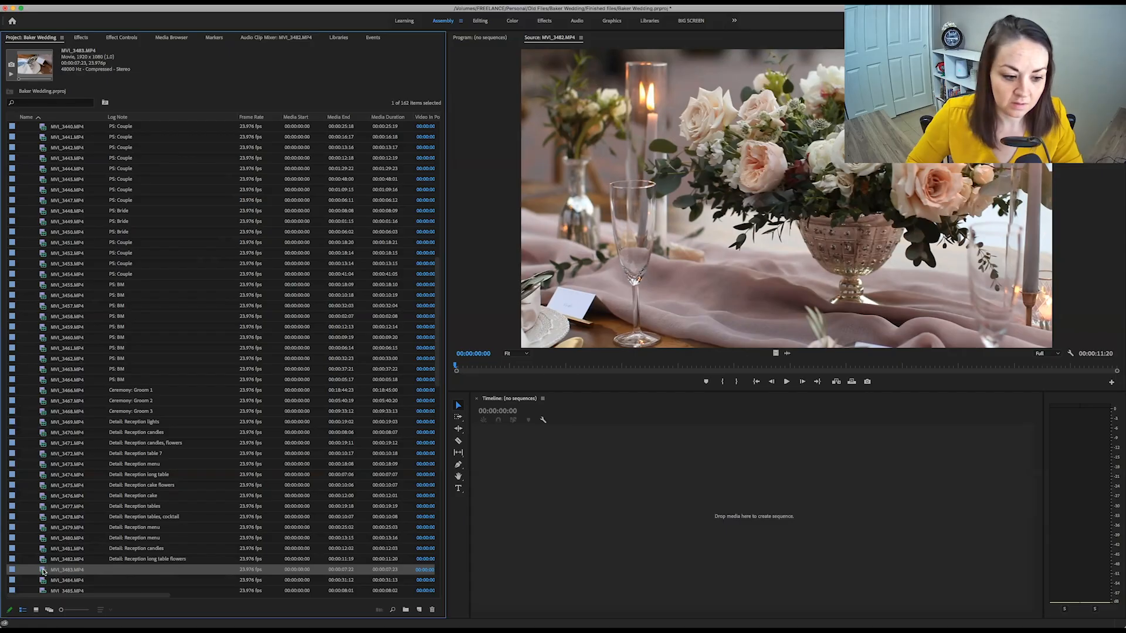
double_click(47, 571)
scroll(117, 499, "down", 3)
left_click(141, 475)
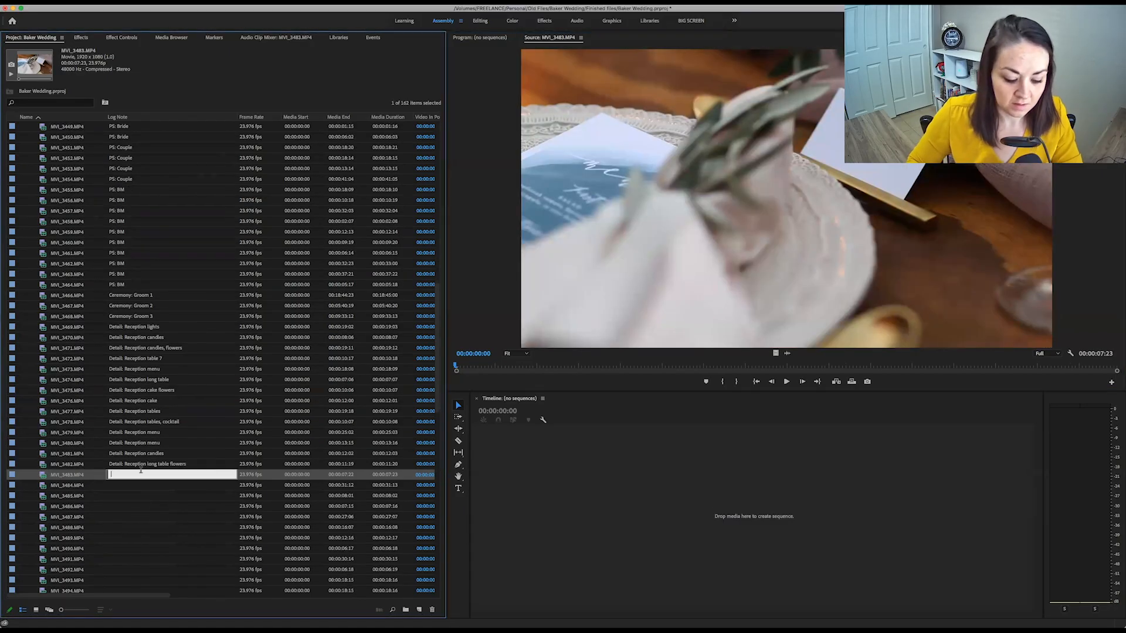
type("Detail: Reception")
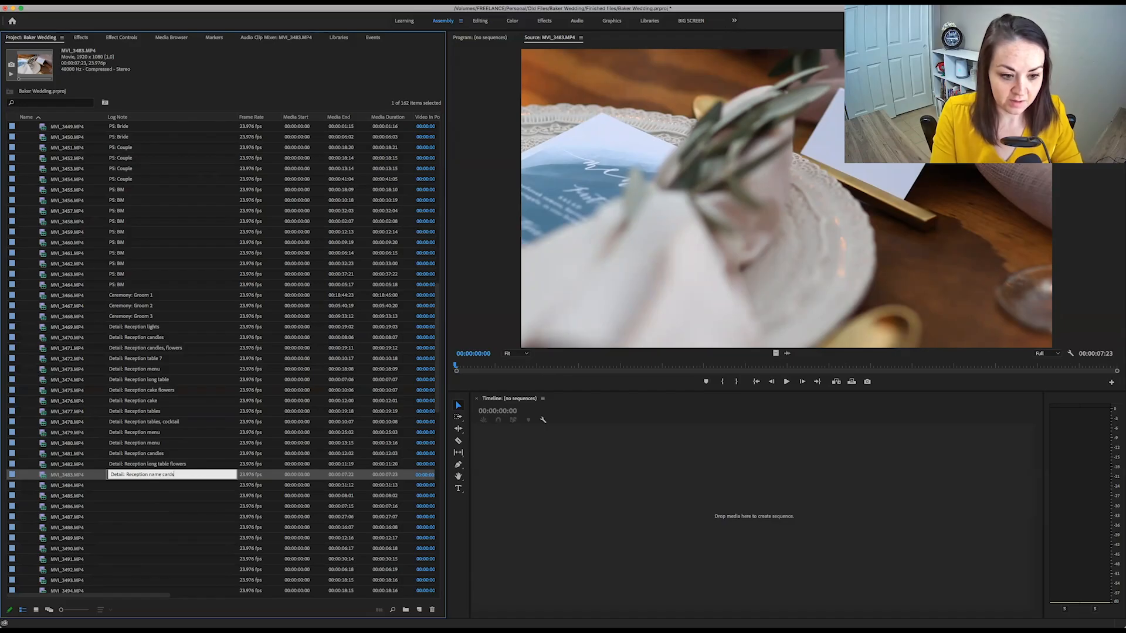
type("name card - Bride")
key("Tab")
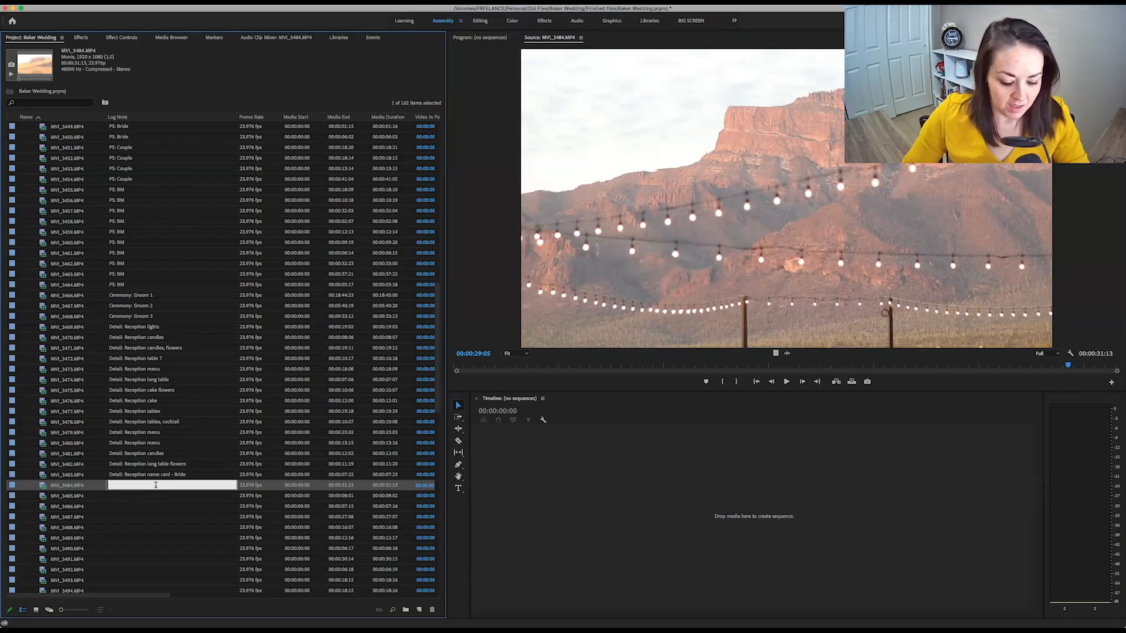
- Set the log note of clip MVI_3484 to "Detail: Site Reception mount, lights"
type("Detail: Reception")
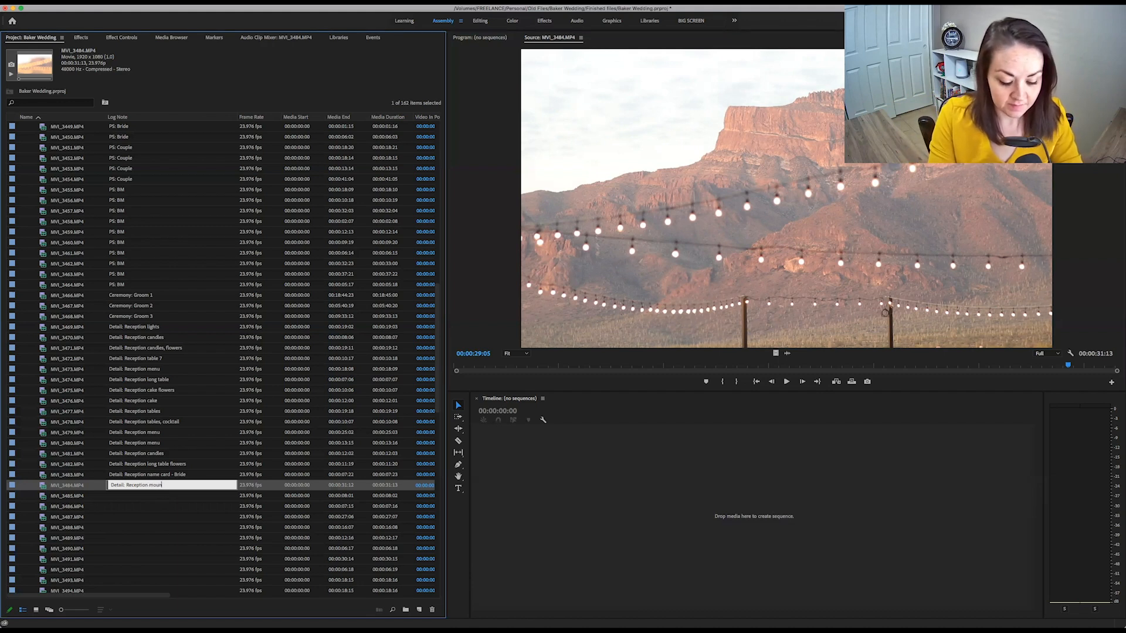
type("mount, lights")
key("Tab")
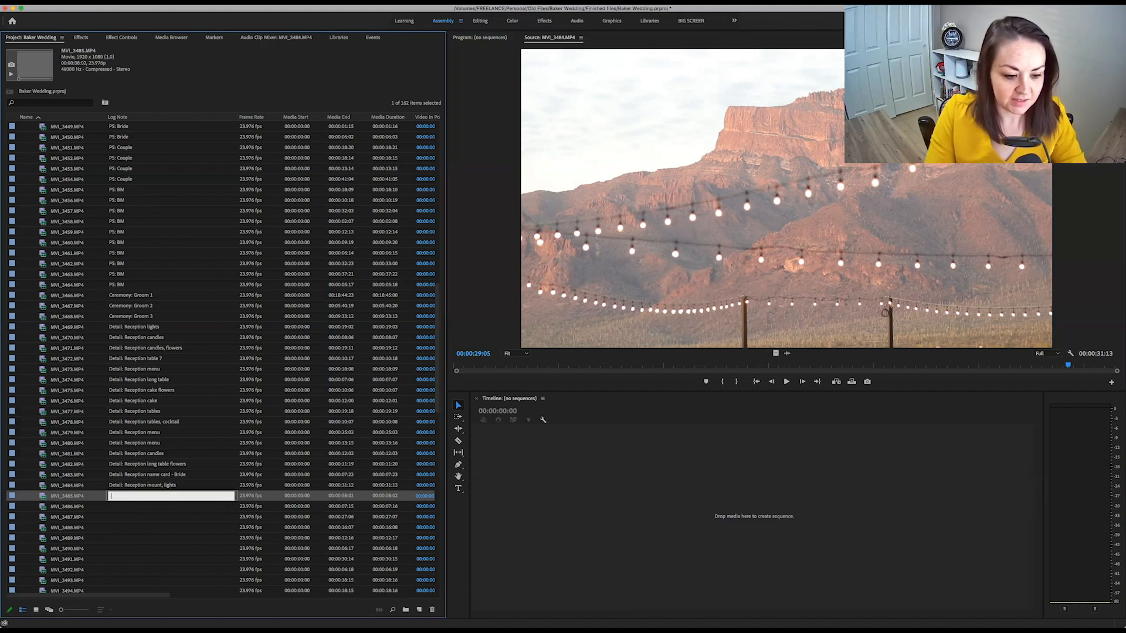
double_click(43, 497)
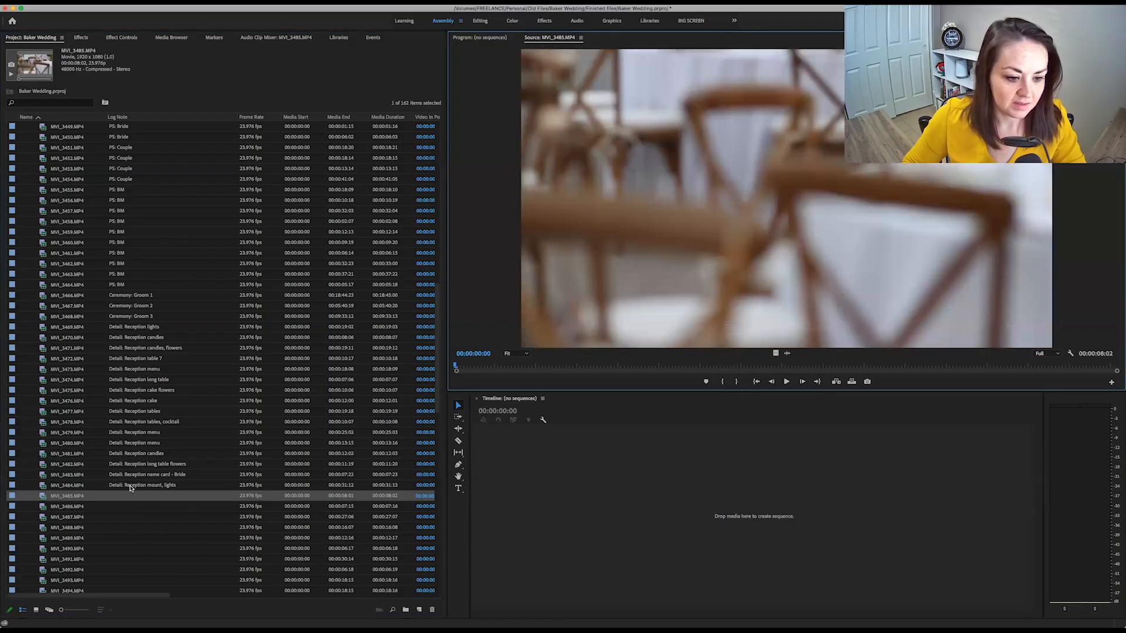
left_click(128, 487)
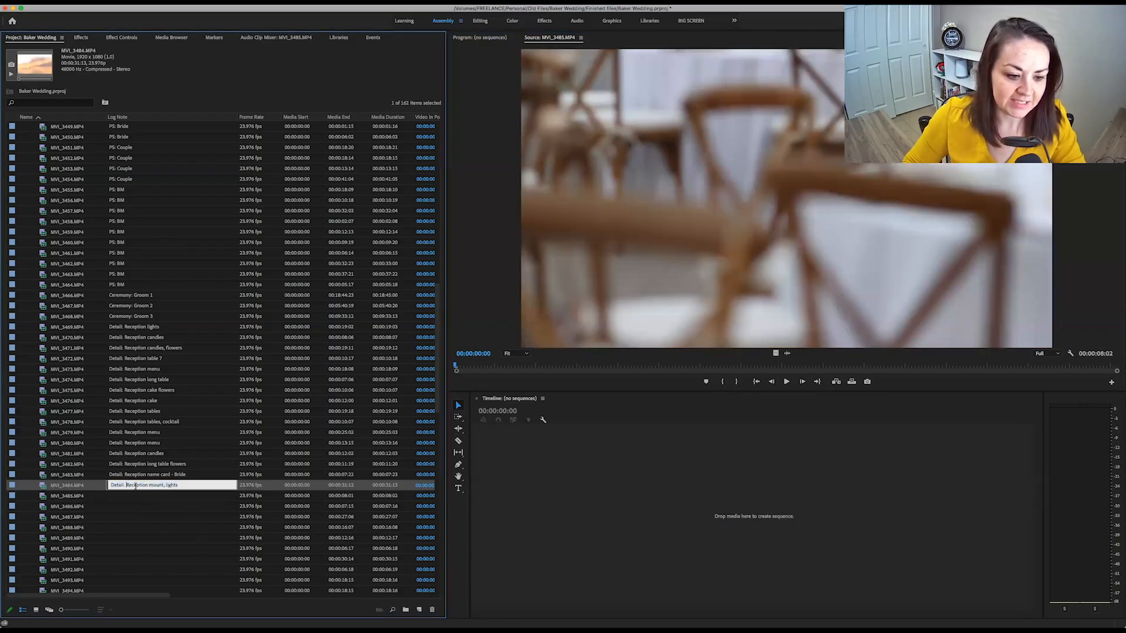
type("Site")
key("Tab")
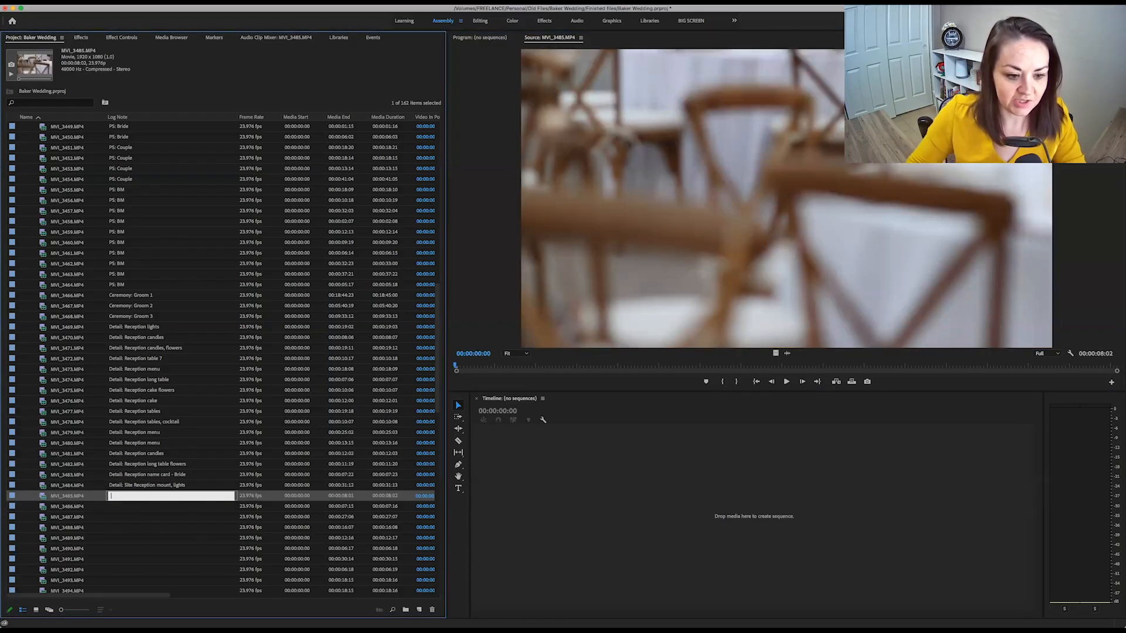
- Skim through clip MVI_3485 and set its log note to "Detail: Reception chairs"
double_click(45, 498)
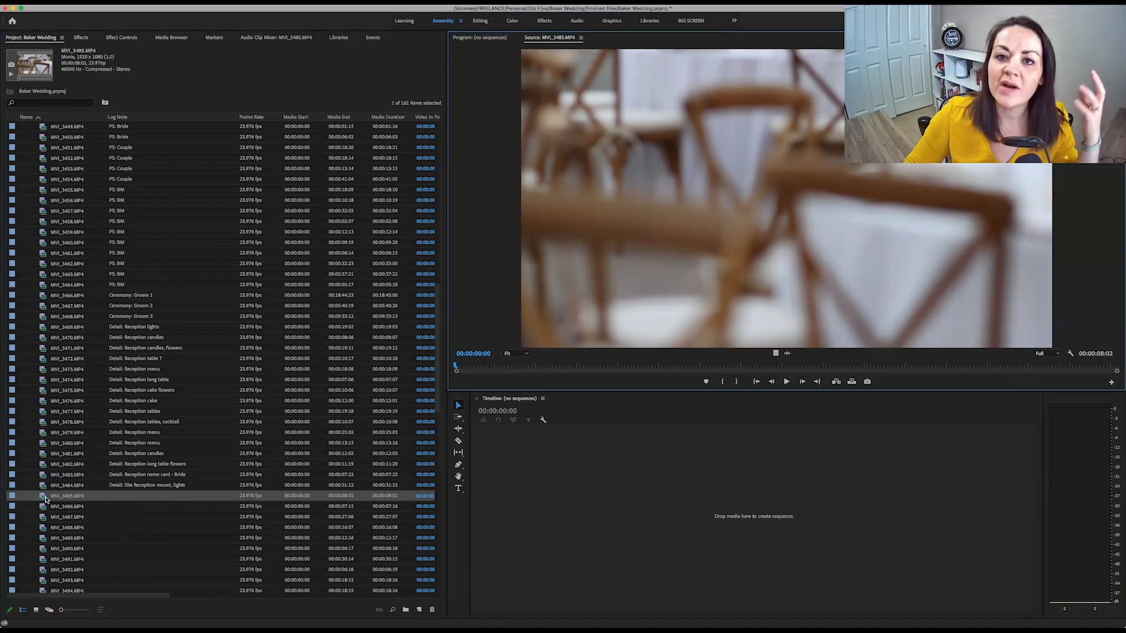
left_click_drag(524, 364, 1066, 363)
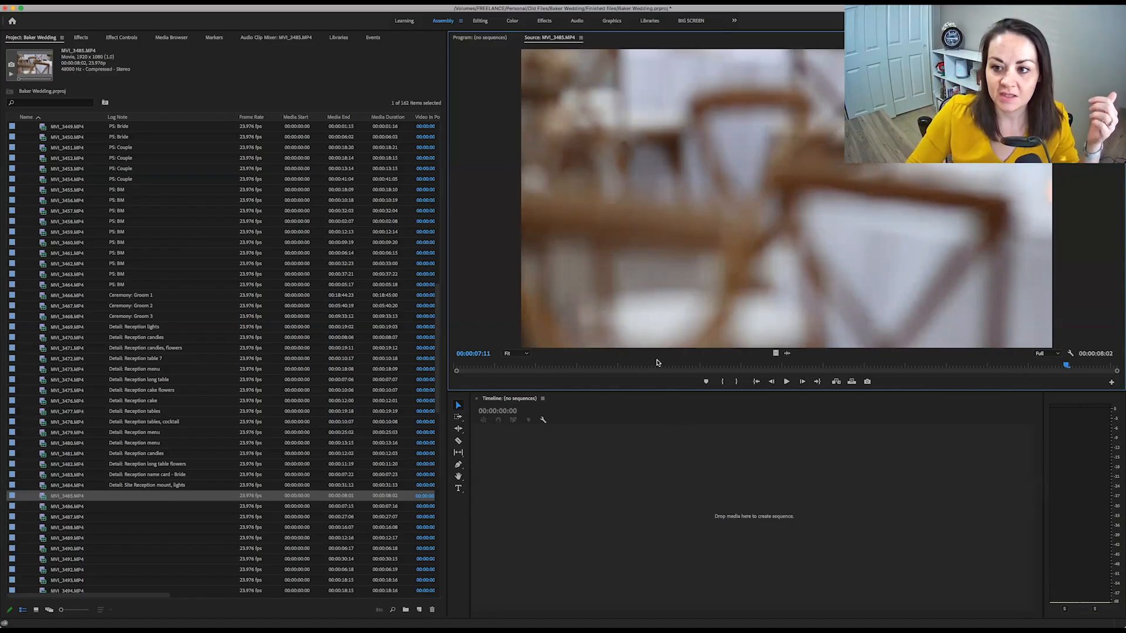
left_click(697, 365)
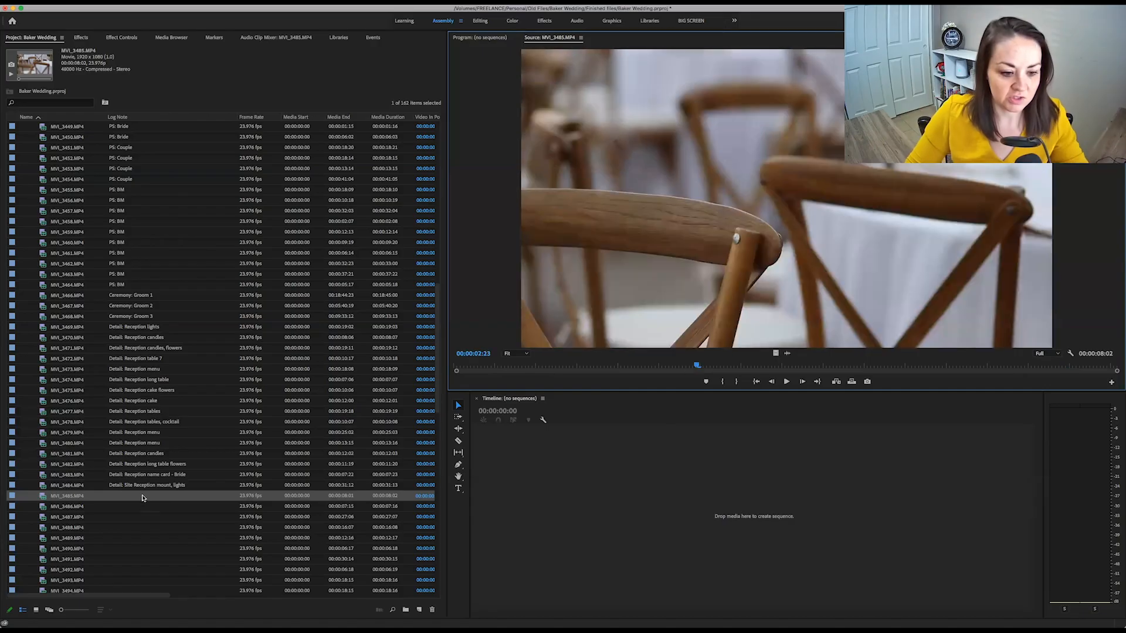
left_click(142, 498)
type("Detail: Reception chairs")
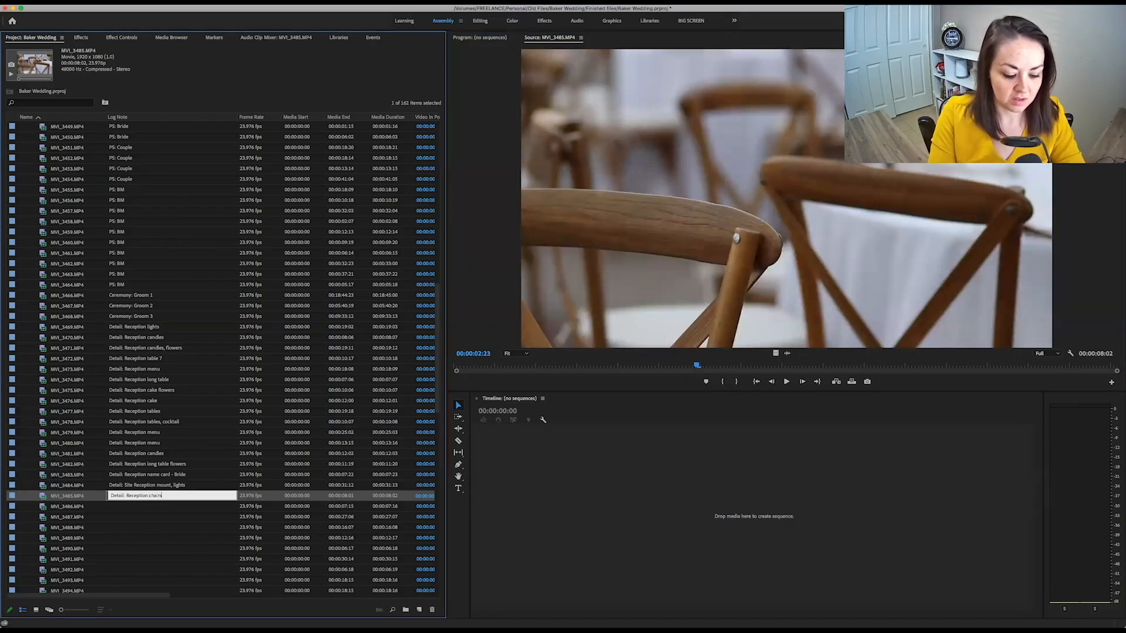
key("Return")
key("Escape")
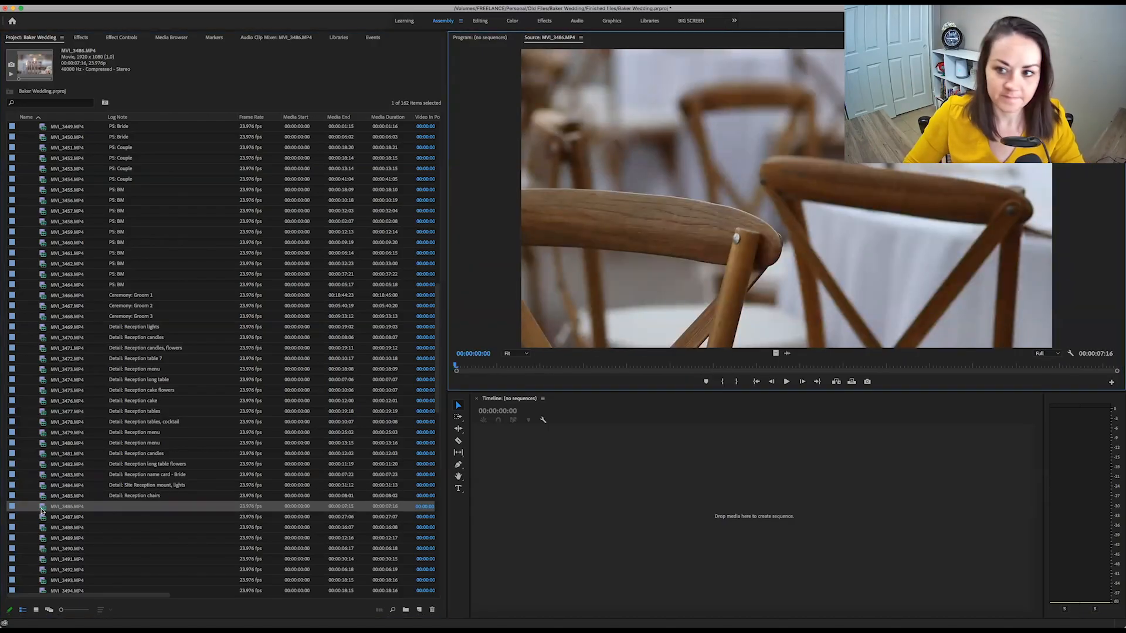
- Set the log note of clip MVI_3486 to "Detail: Reception candles"
left_click(159, 506)
type("Detail: Reception candles")
key("Return")
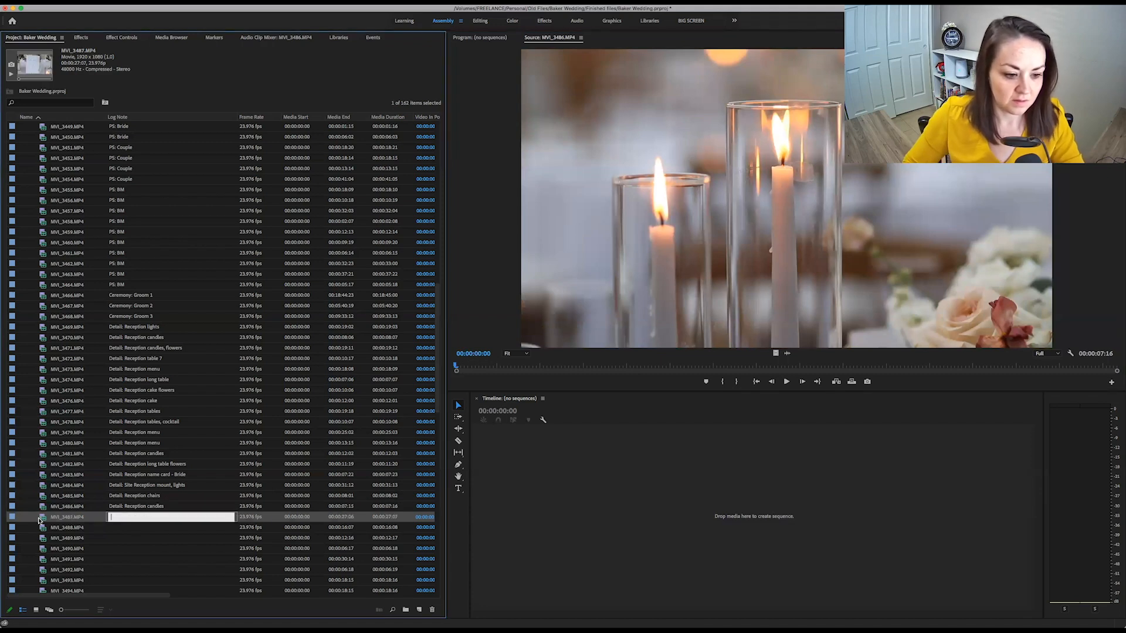
key("Escape")
- Set the log note of clip MVI_3487 to "Detail: Reception table 1"
left_click(150, 517)
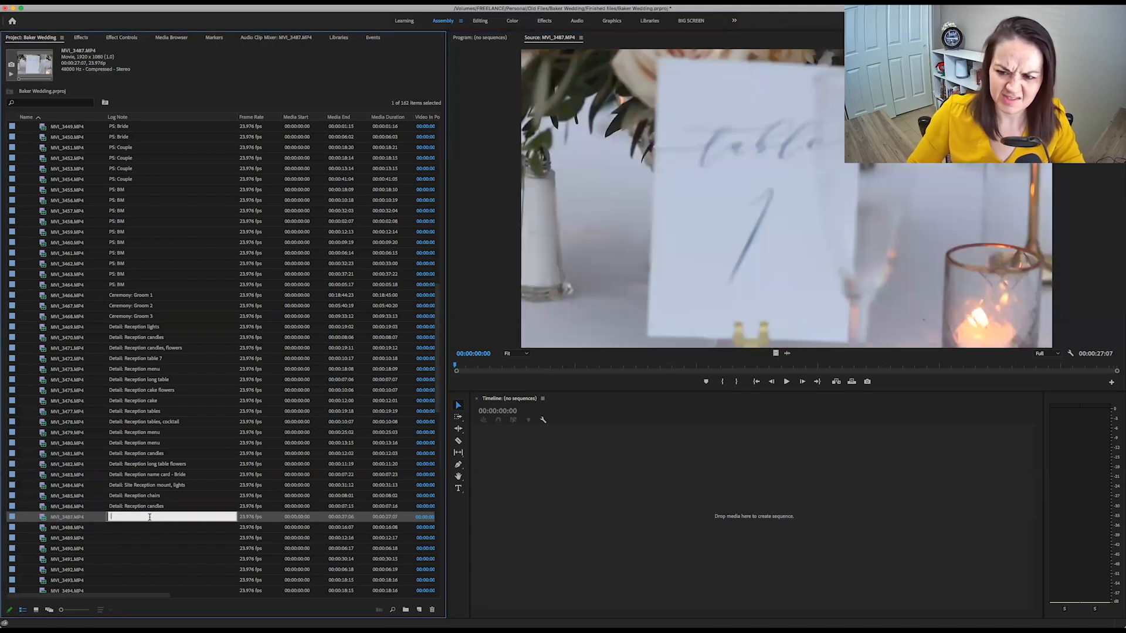
type("Detail: Reception")
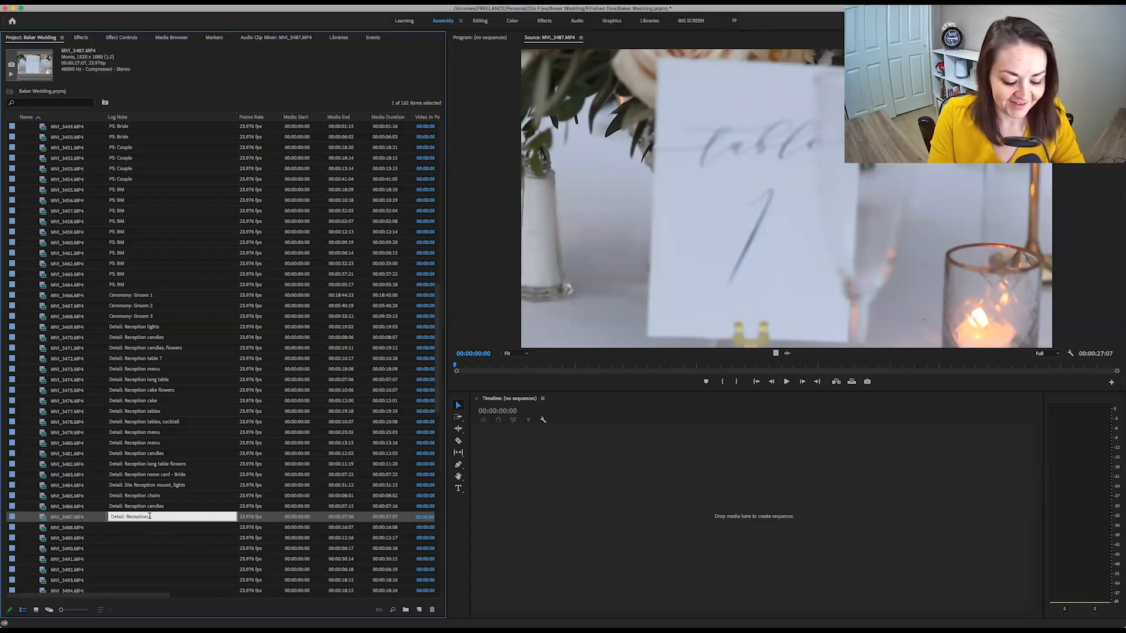
type(" table 1")
key("Return")
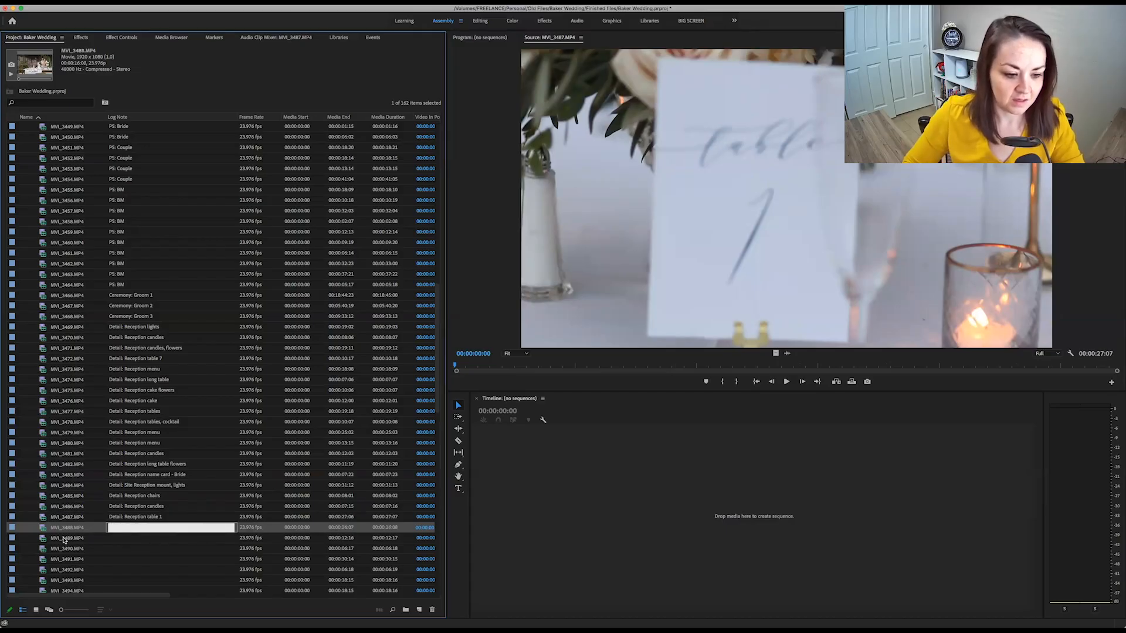
key("Escape")
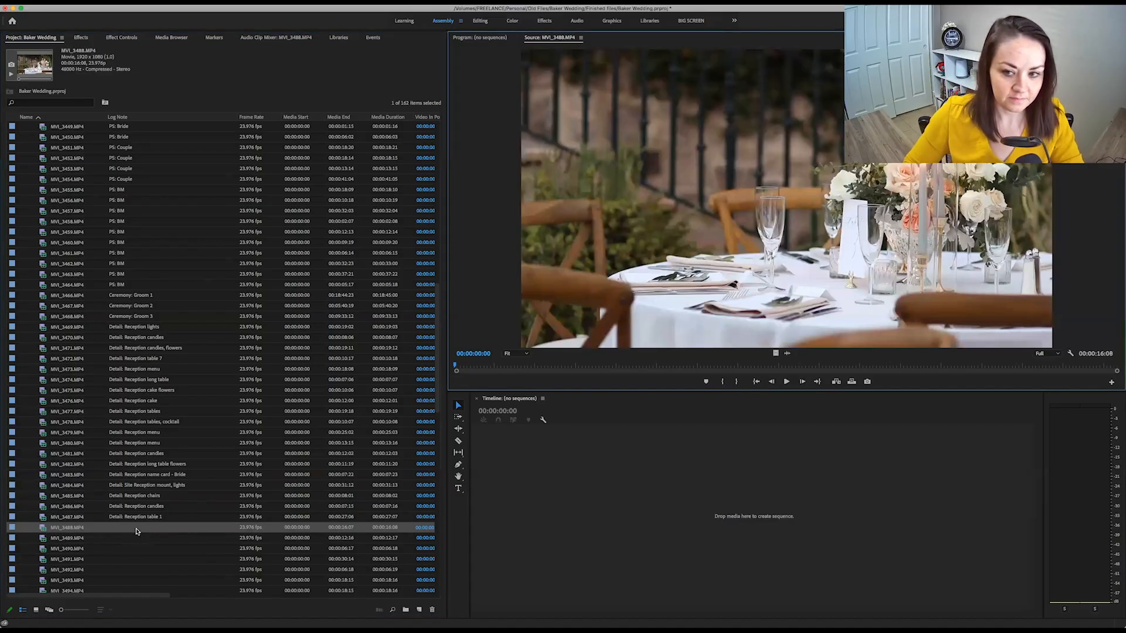
- Set the log note of clip MVI_3488 to "Detail: Reception table"
left_click(136, 528)
type("Detail: Reception")
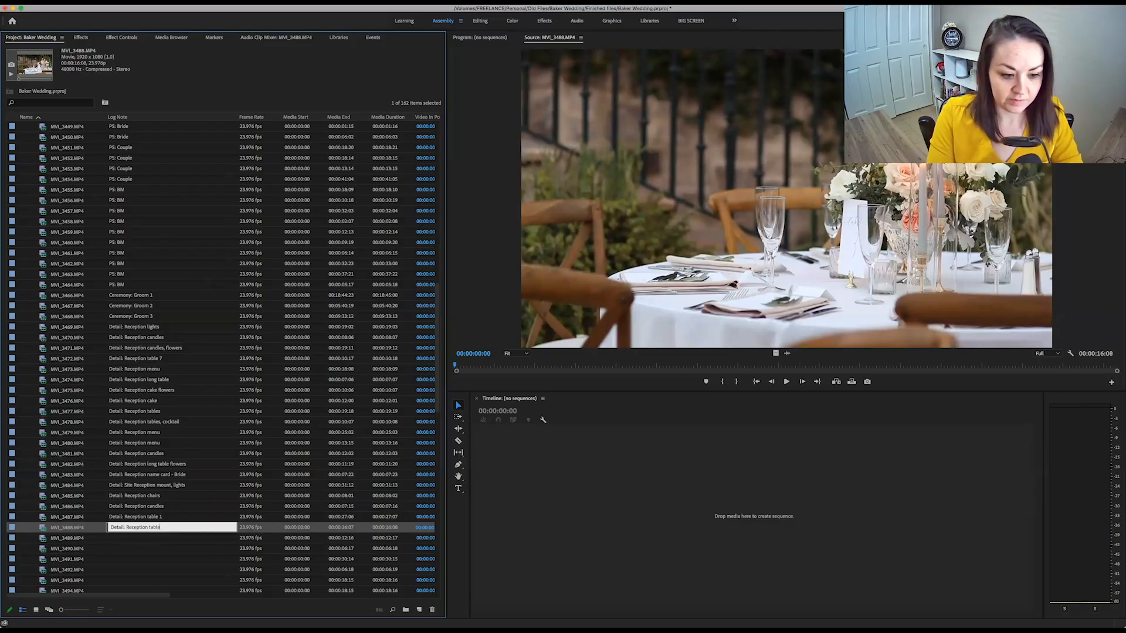
type("table")
key("Return")
key("Escape")
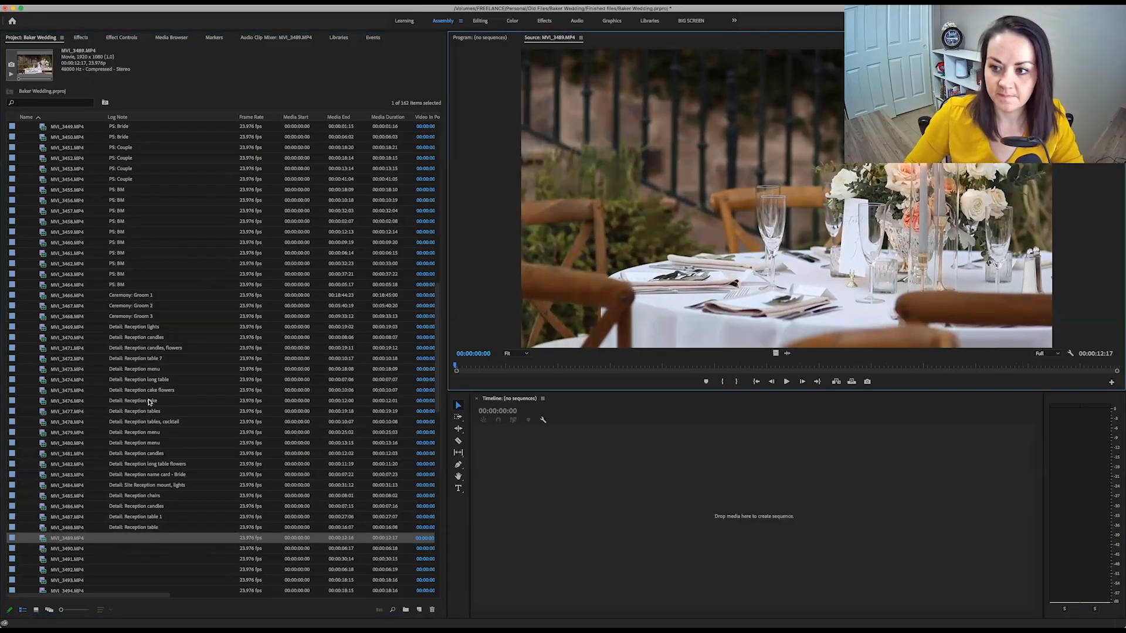
- Give clip MVI_3489 the same log note as the clip before it, "Detail: Reception table"
scroll(149, 403, "down", 4)
left_click(142, 401)
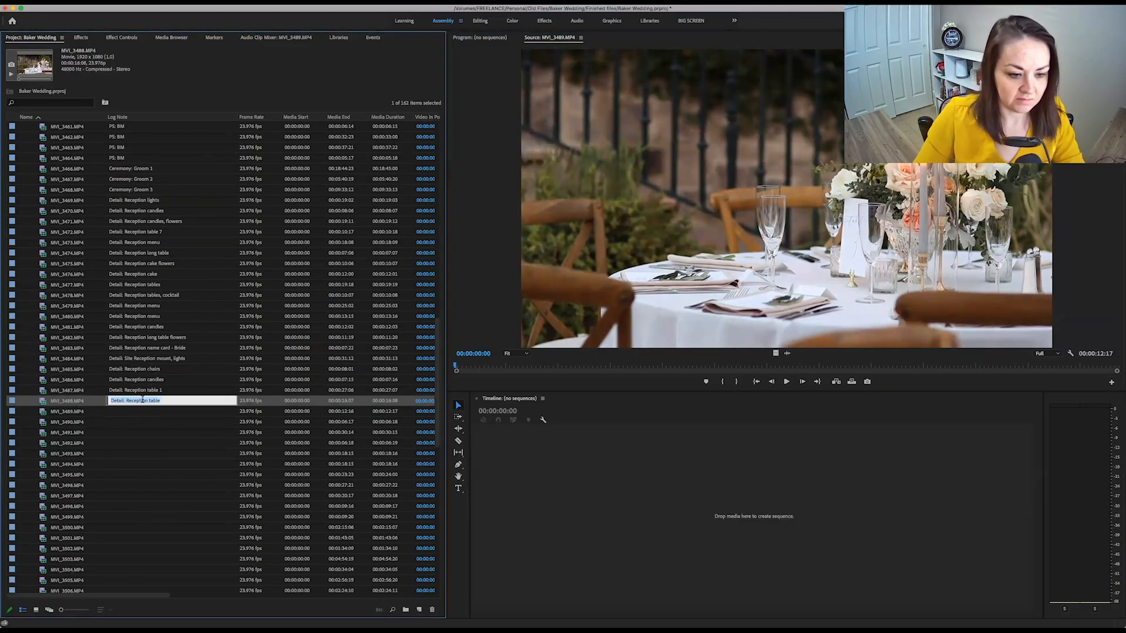
key("Return")
type("Detail: Reception")
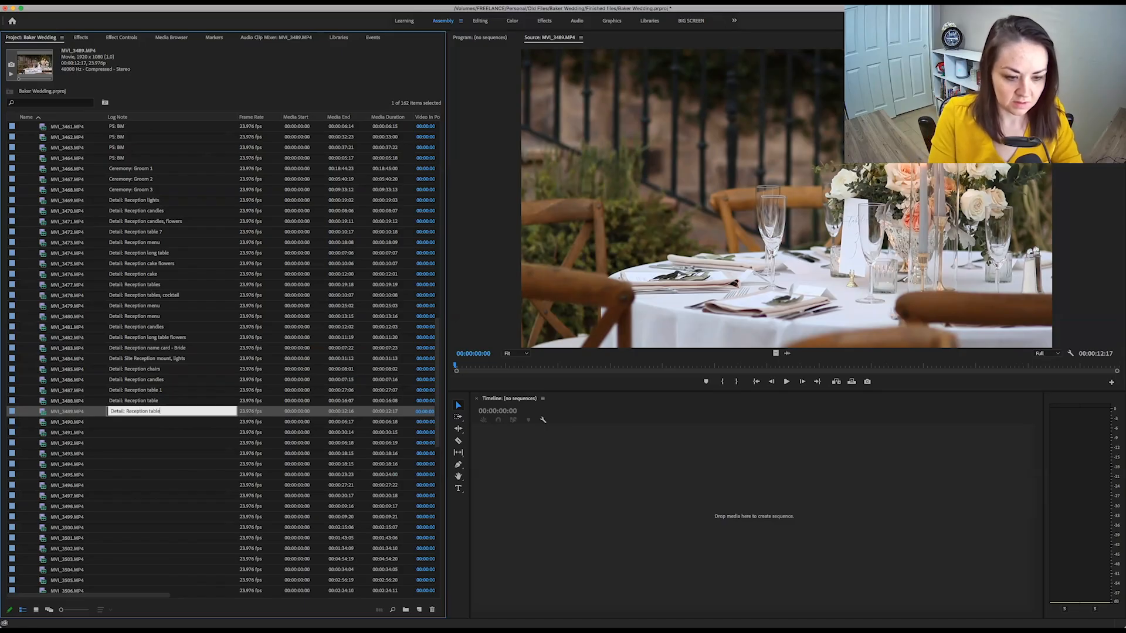
key("Return")
- Preview and compare clips MVI_3490 to MVI_3493, and set MVI_3490's log note to "Detail: Cocktail reception seating chart"
double_click(43, 425)
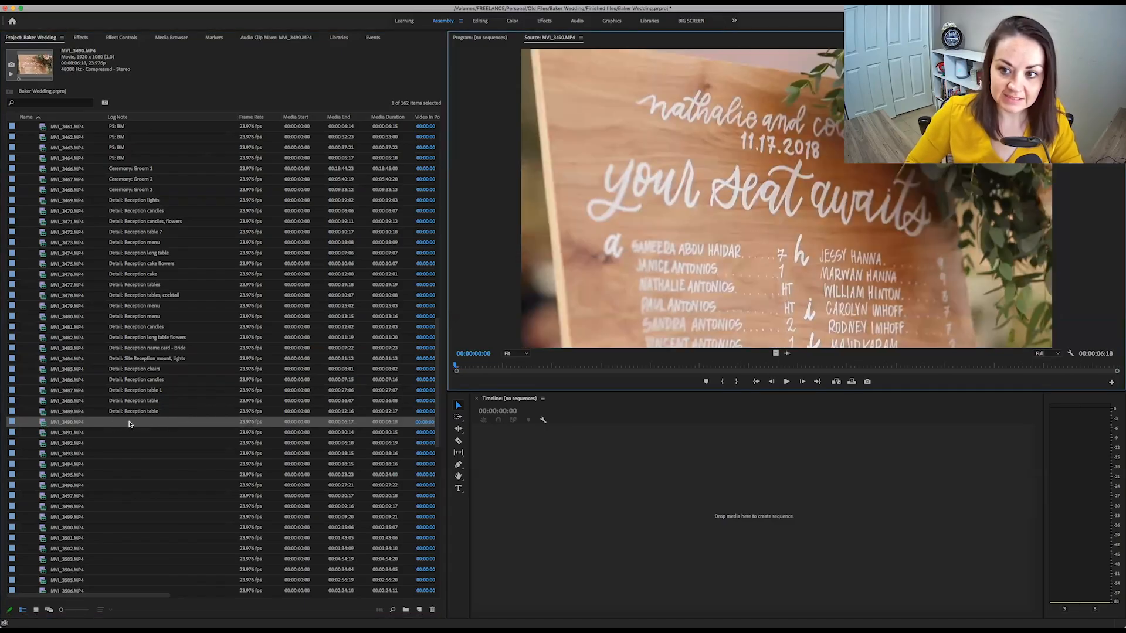
double_click(44, 434)
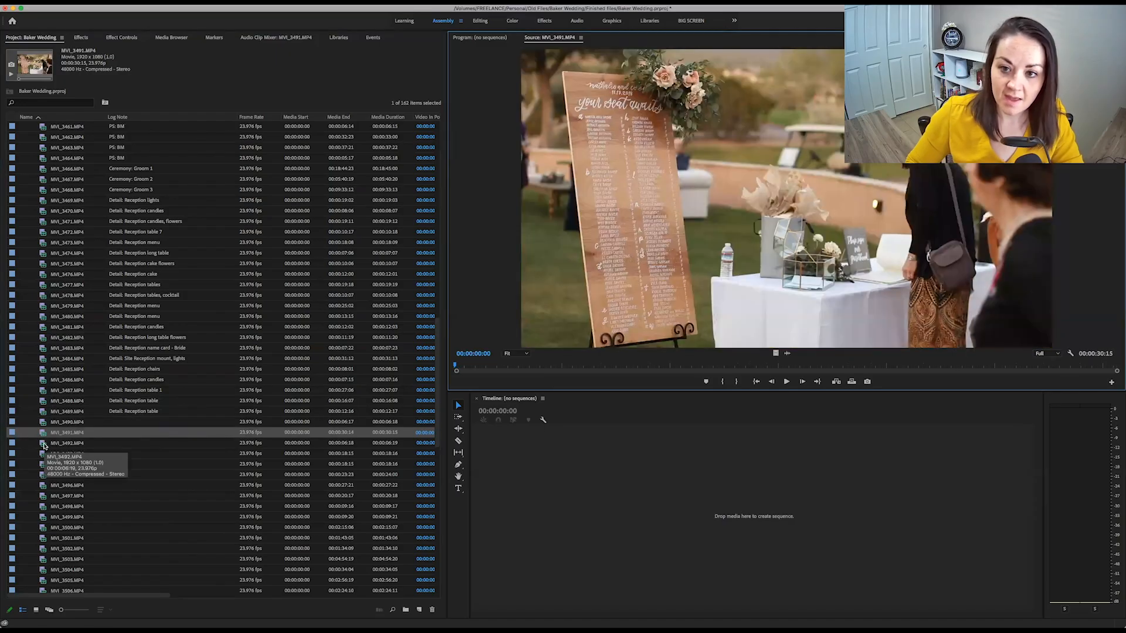
double_click(44, 422)
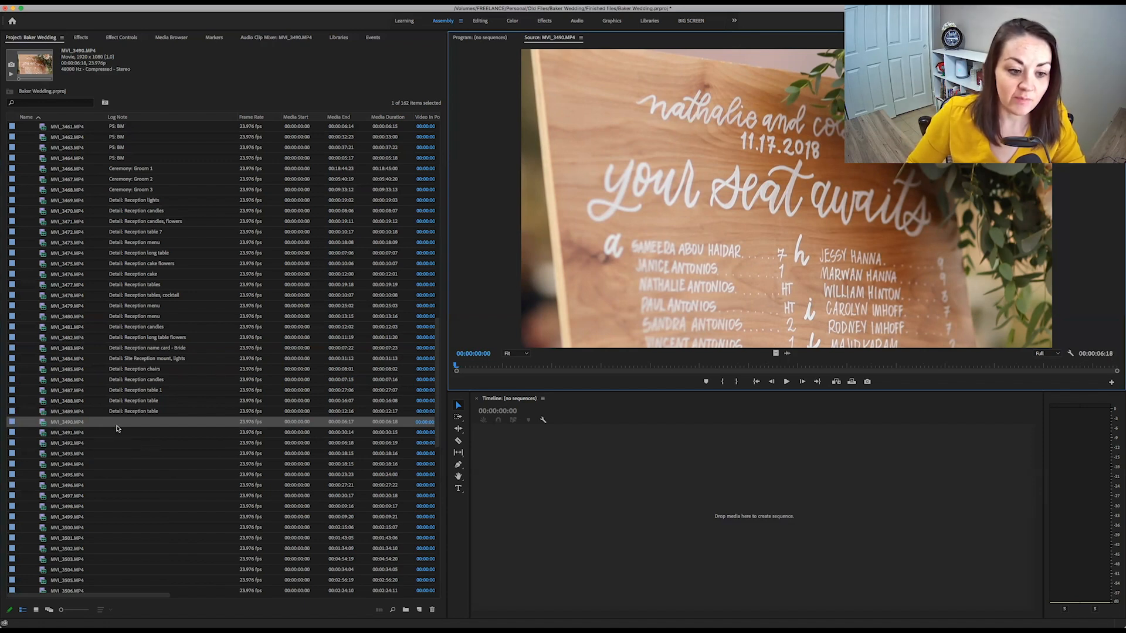
double_click(46, 434)
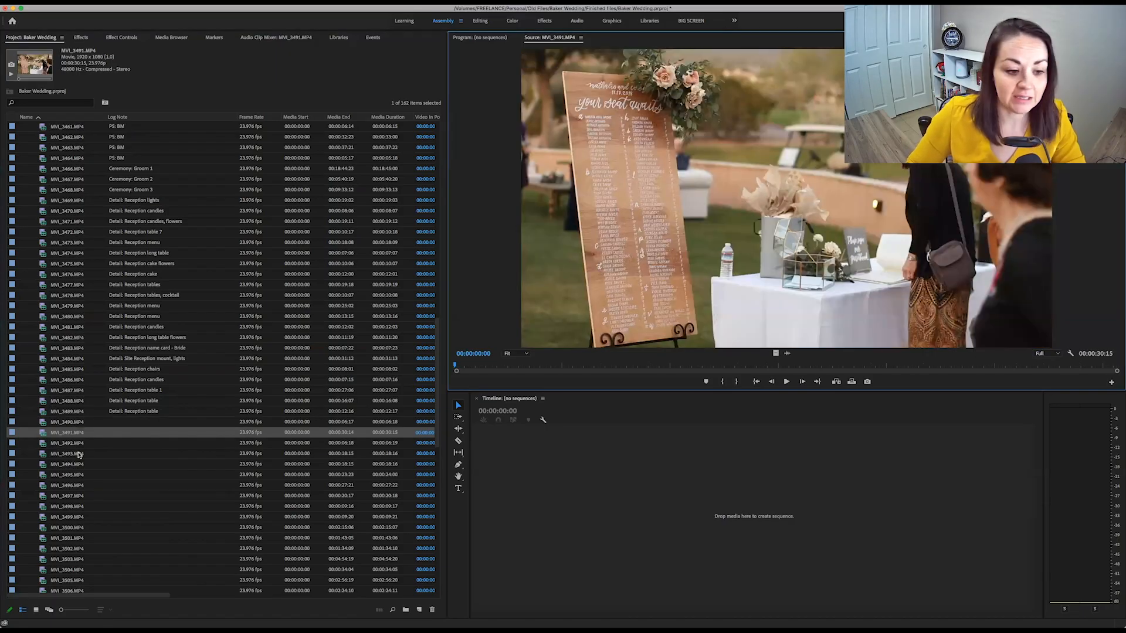
double_click(43, 444)
double_click(41, 455)
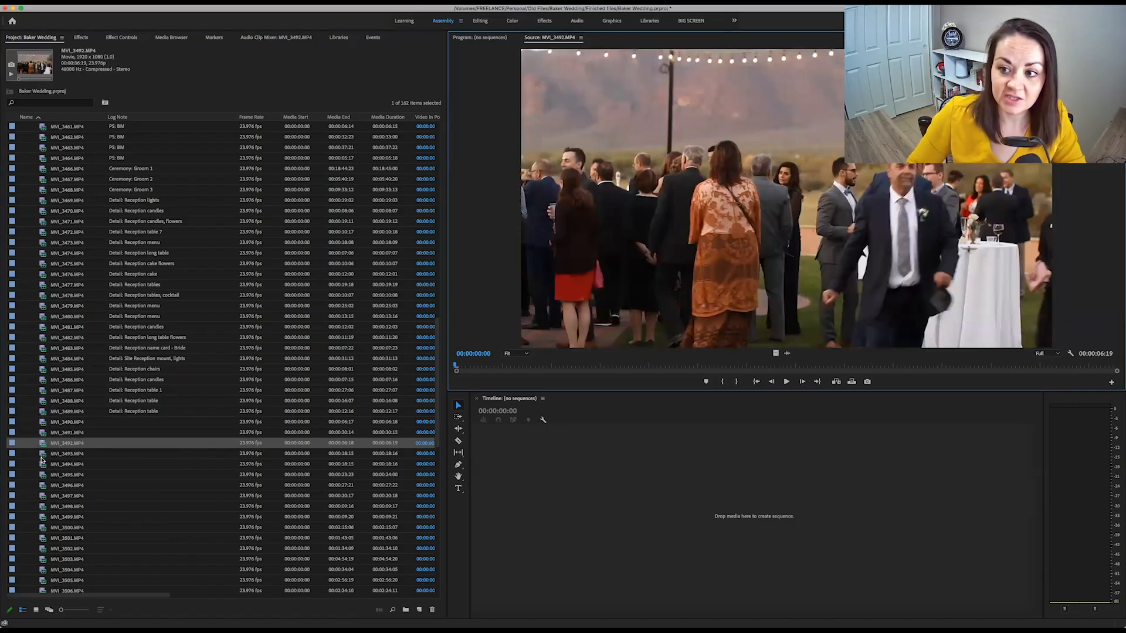
double_click(143, 423)
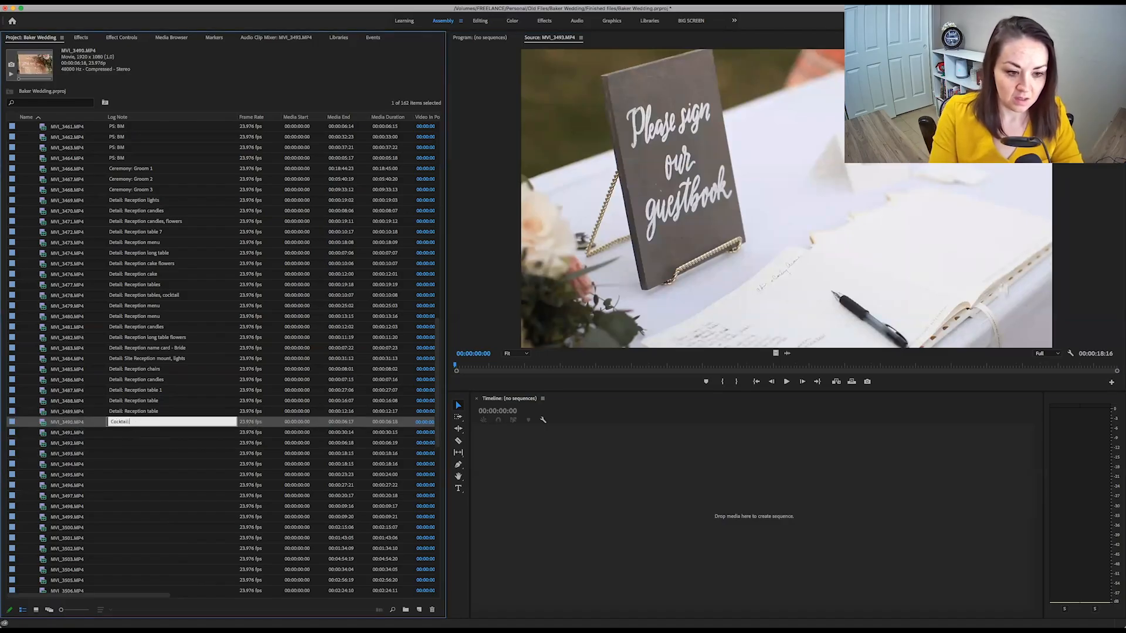
type("Detail:")
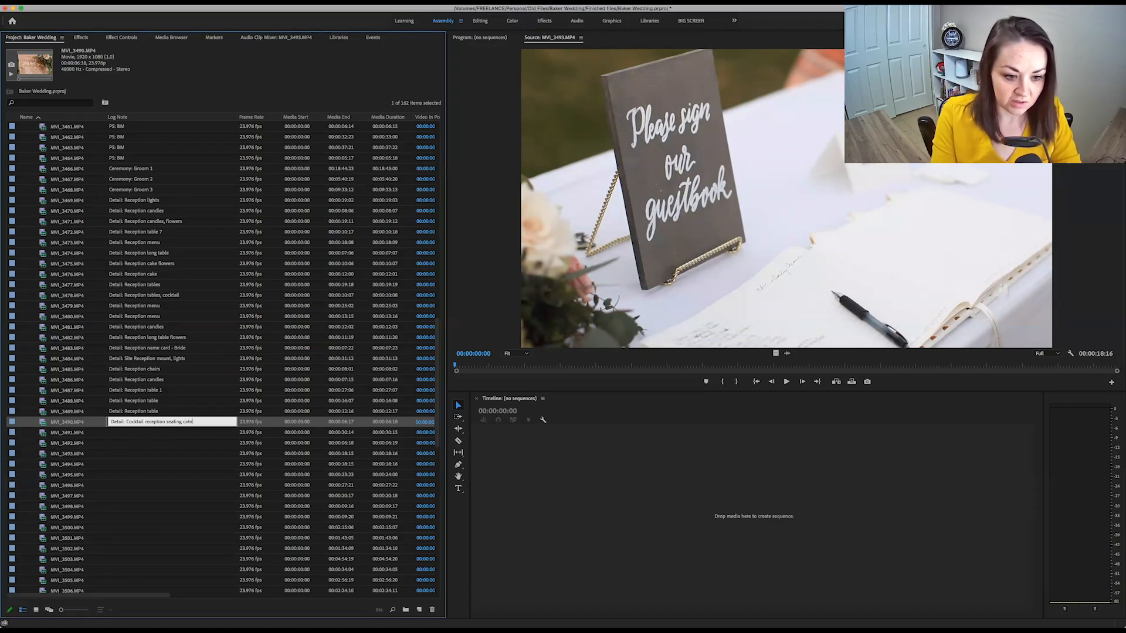
key("Return")
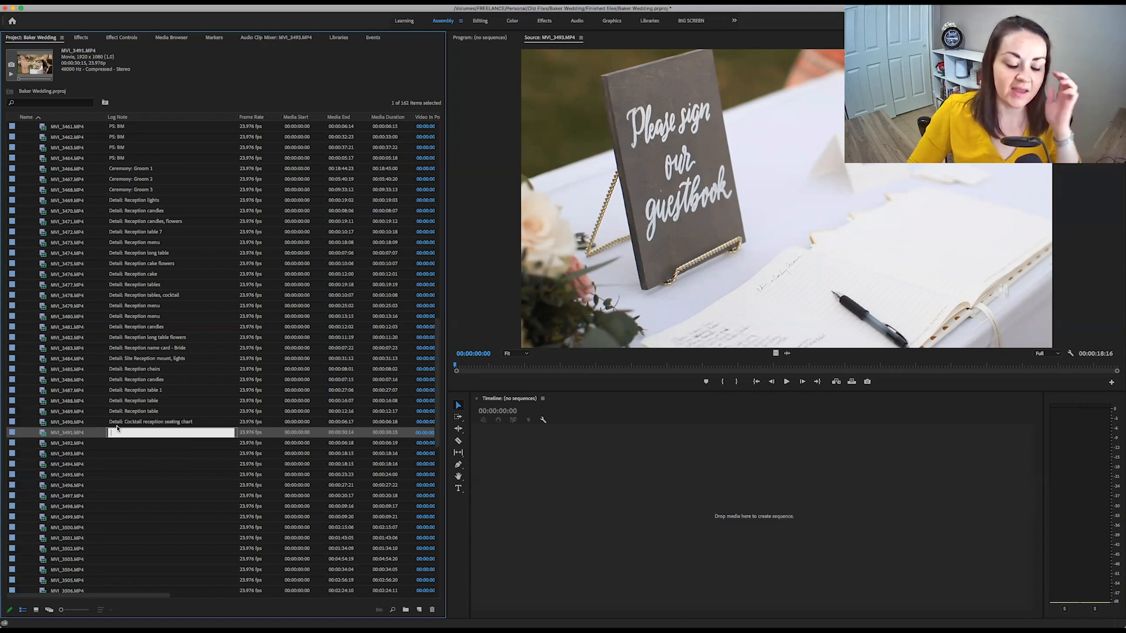
- Preview clip MVI_3491 and set its log note to "Cocktail: guest book table"
double_click(42, 436)
left_click(151, 432)
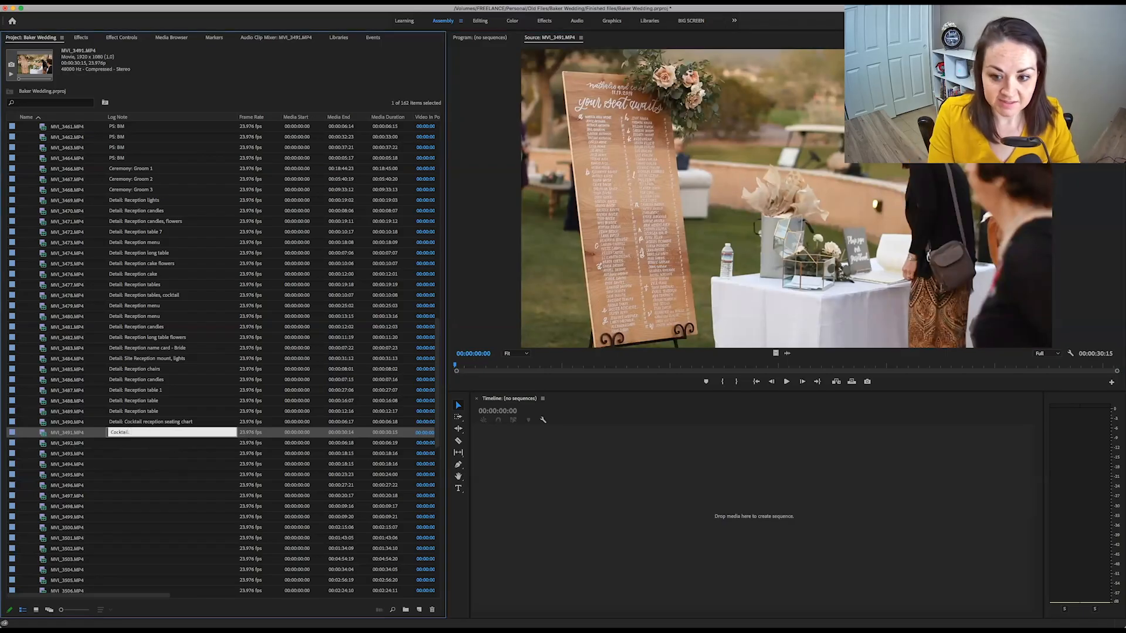
type("Cocktail: guest book table")
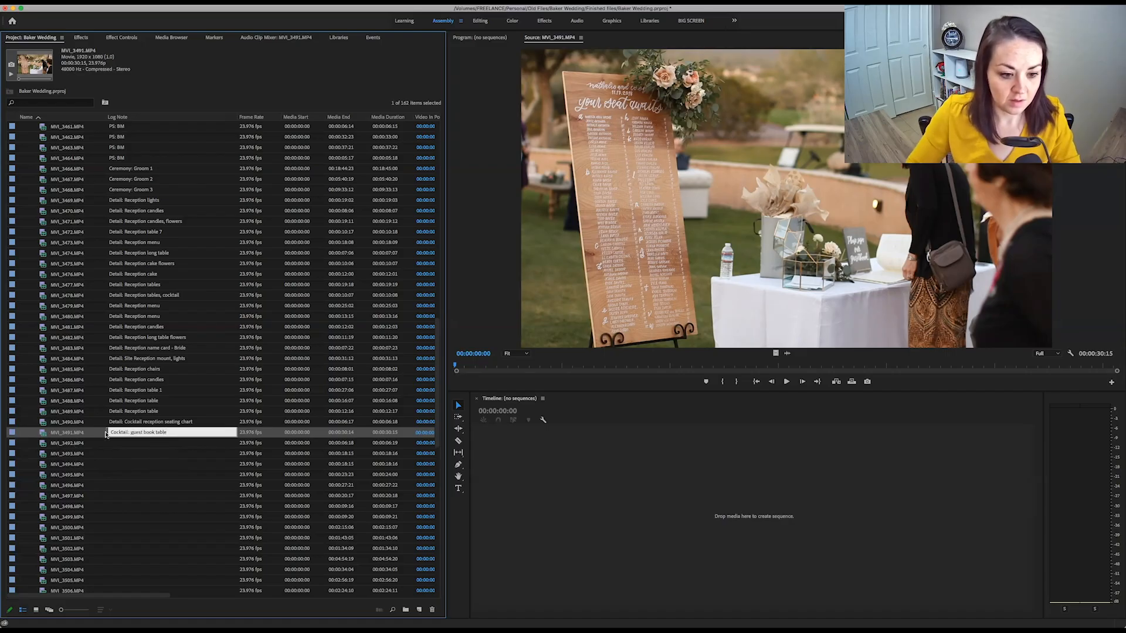
- Preview clip MVI_3492, set its log note to "Cocktail" and copy that text
double_click(43, 444)
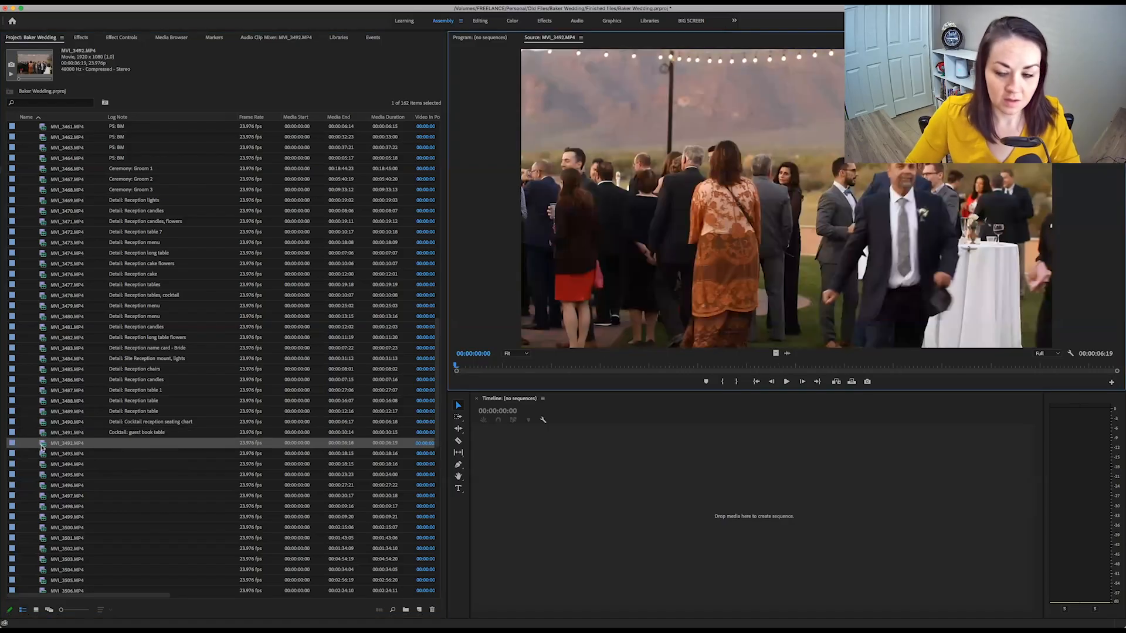
left_click(125, 442)
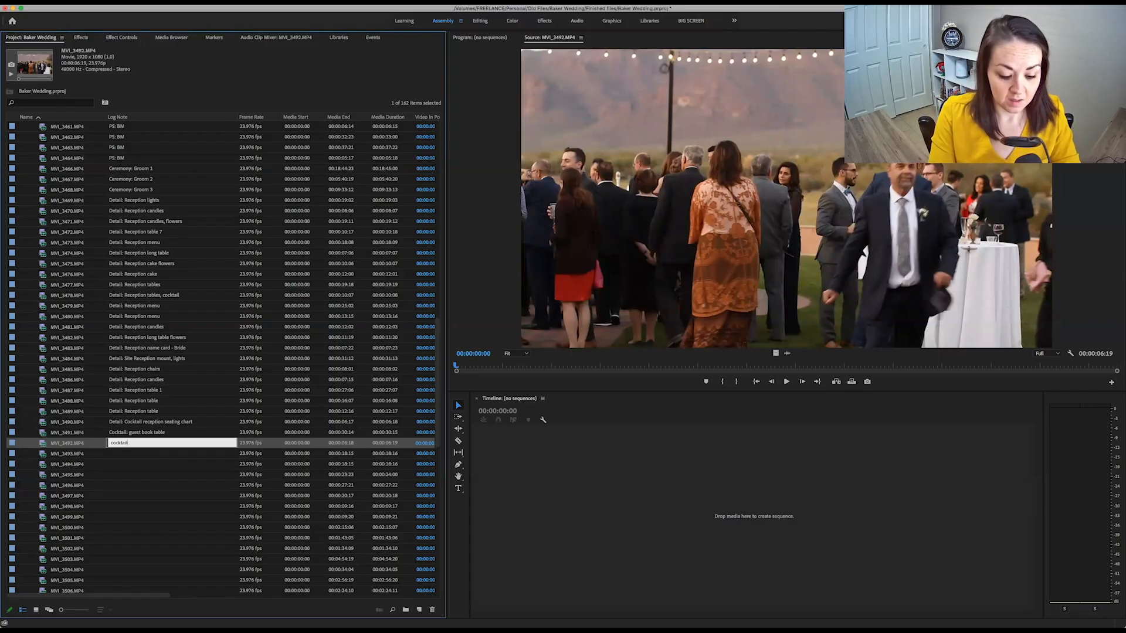
key("Delete")
type("C")
key("super+a")
key("super+c")
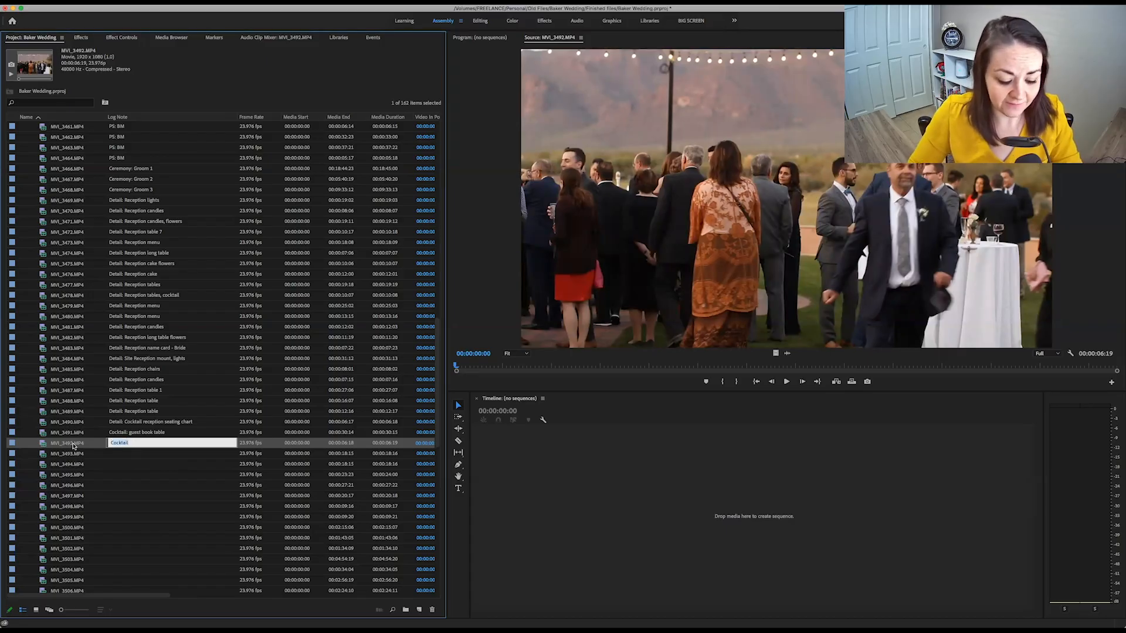
- Preview clip MVI_3494 and paste the copied "Cocktail" text as its log note
left_click(44, 463)
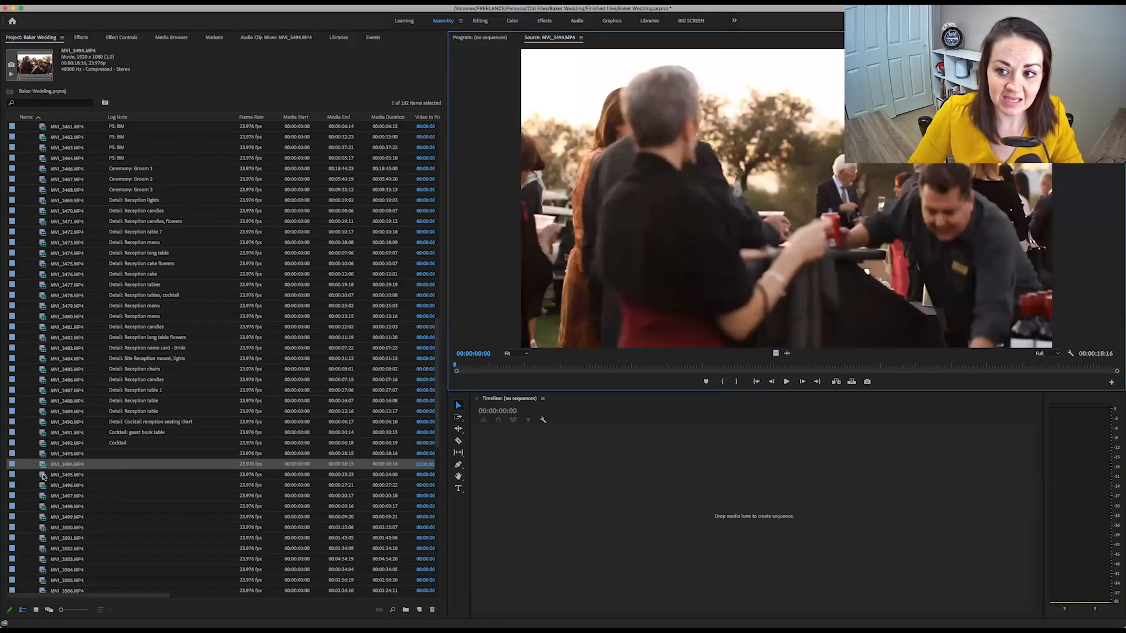
left_click(116, 464)
key("super+v")
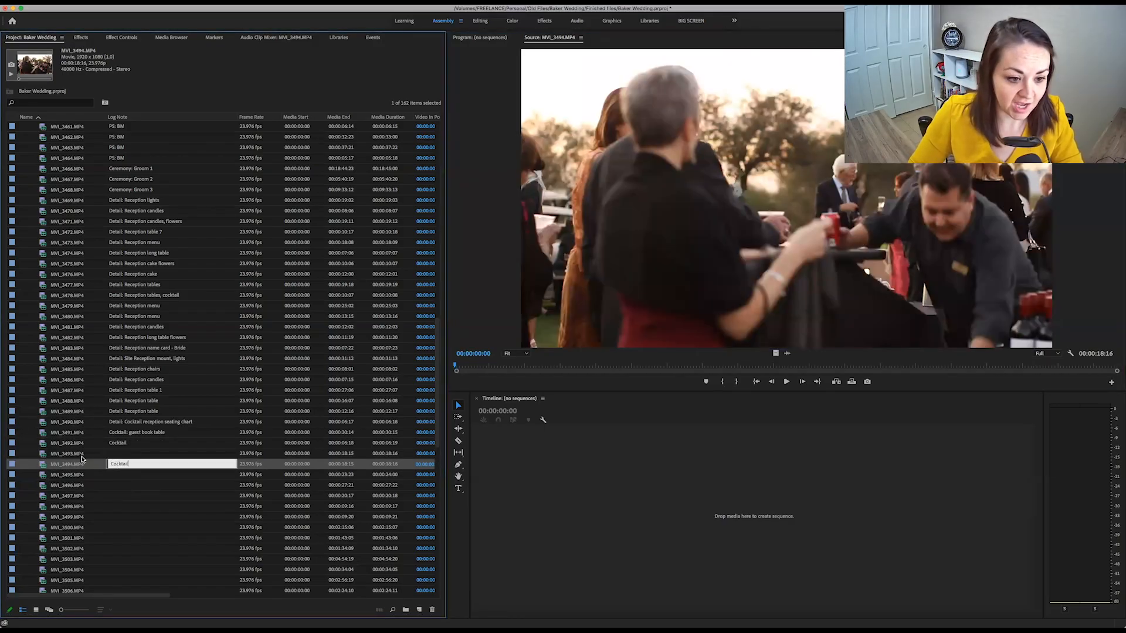
- Set MVI_3493's log note to "Detail: cocktail guest book table"
left_click(42, 454)
left_click(125, 454)
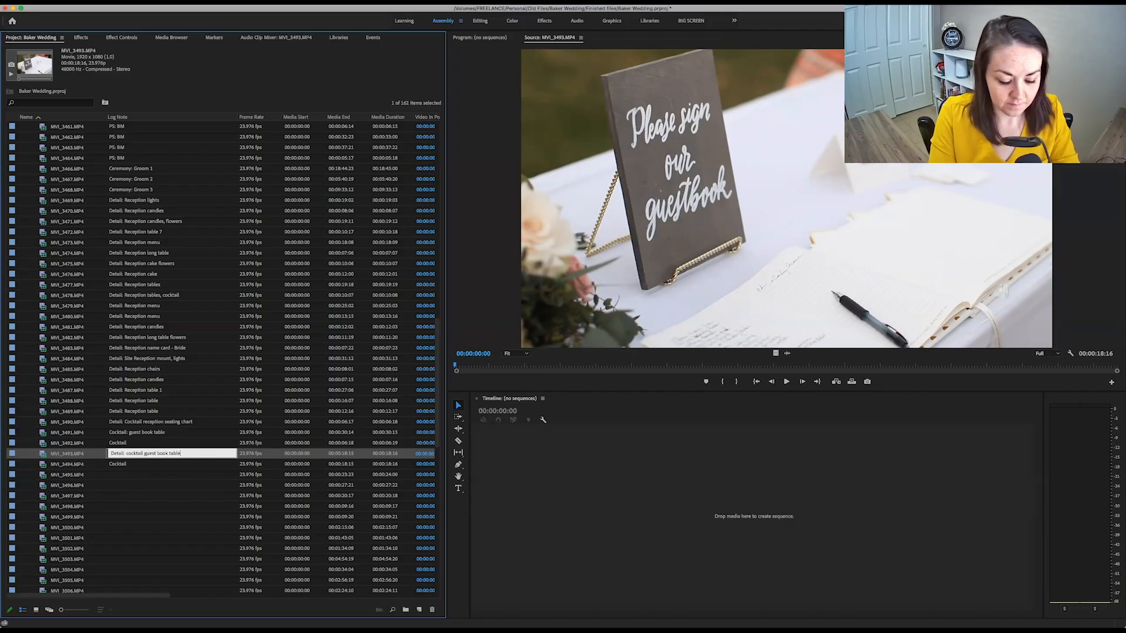
key("Return")
key("Return")
- Preview clips MVI_3495 to MVI_3499 and set MVI_3498's log note to "Cocktail"
double_click(43, 476)
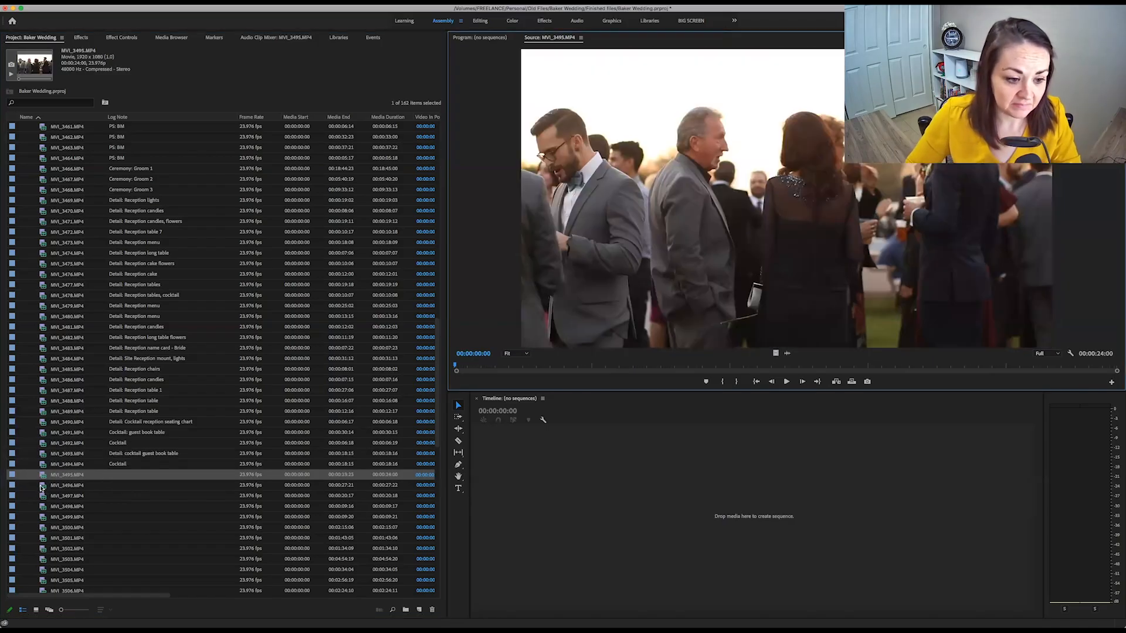
double_click(42, 487)
double_click(42, 496)
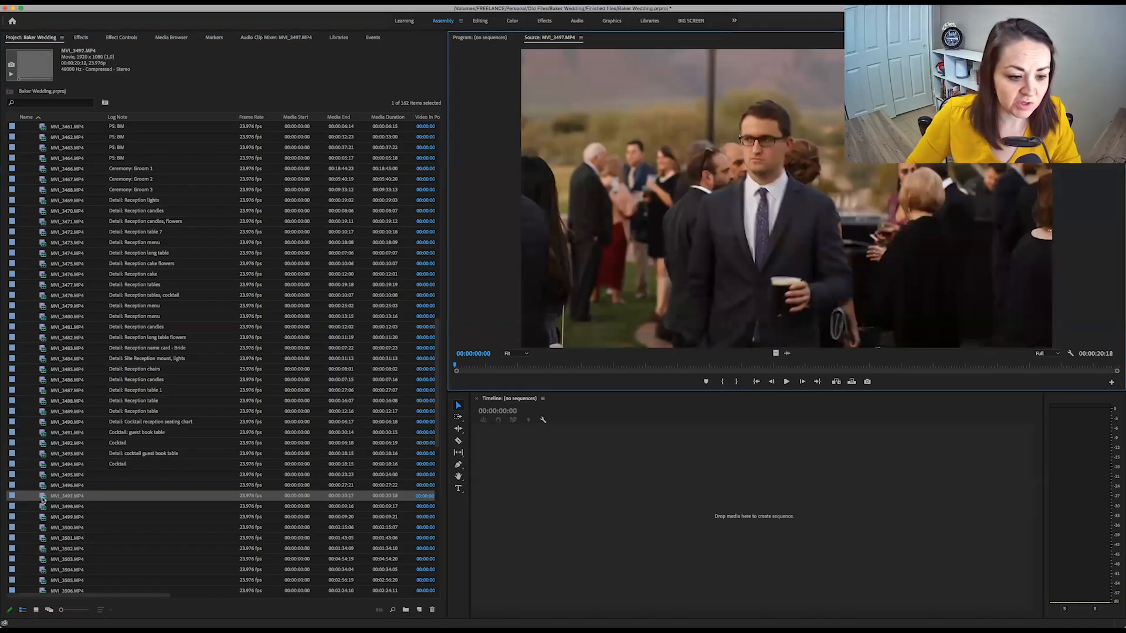
double_click(44, 507)
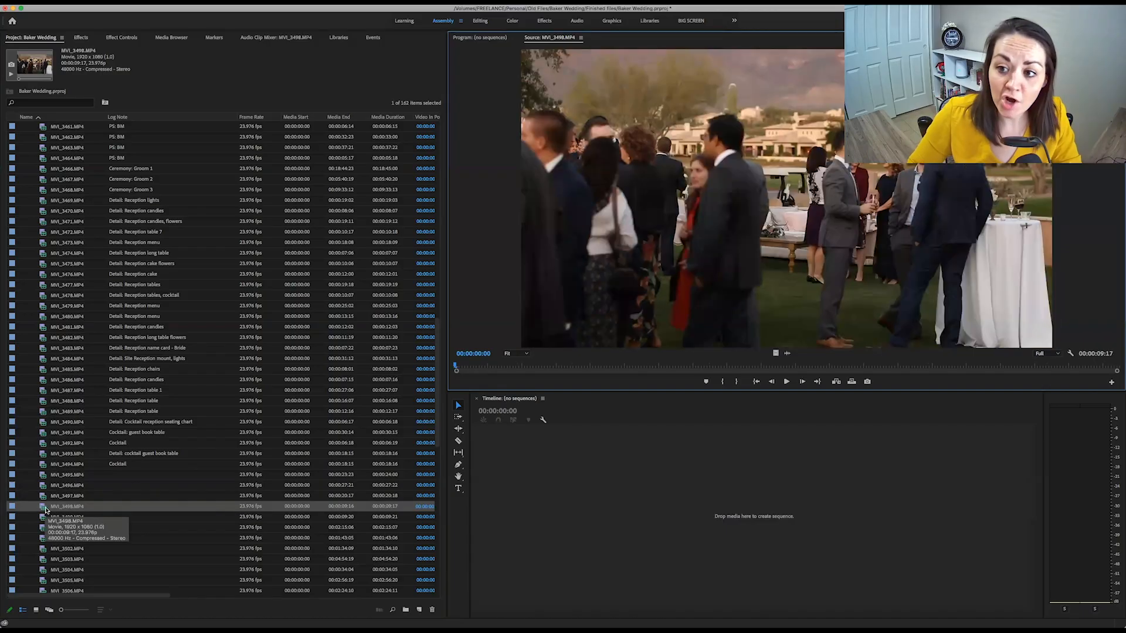
double_click(43, 518)
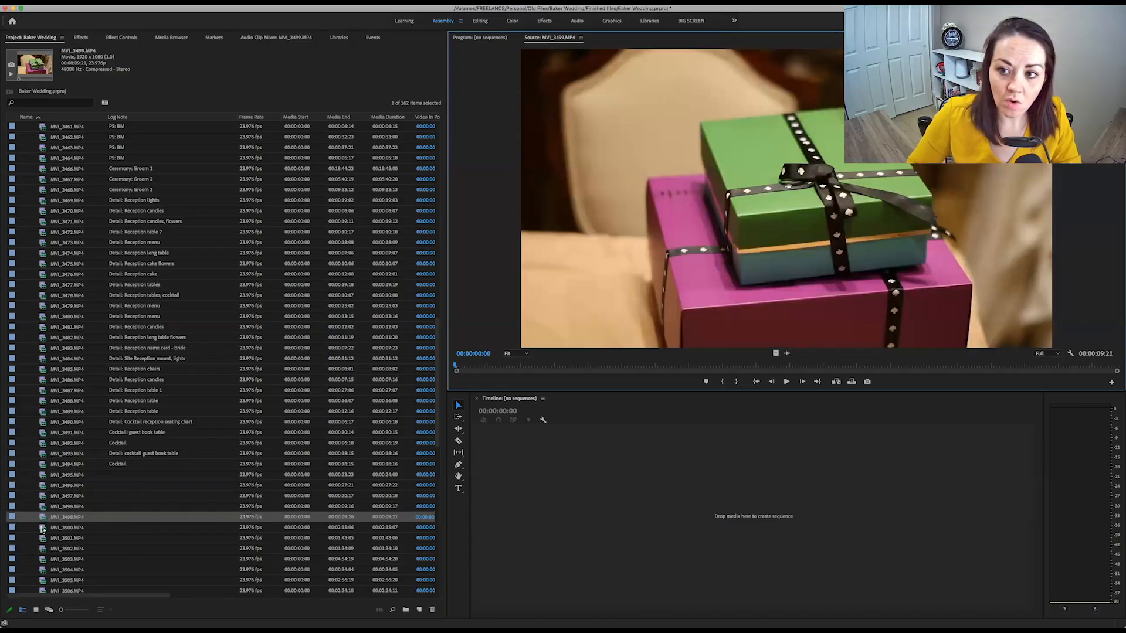
double_click(44, 508)
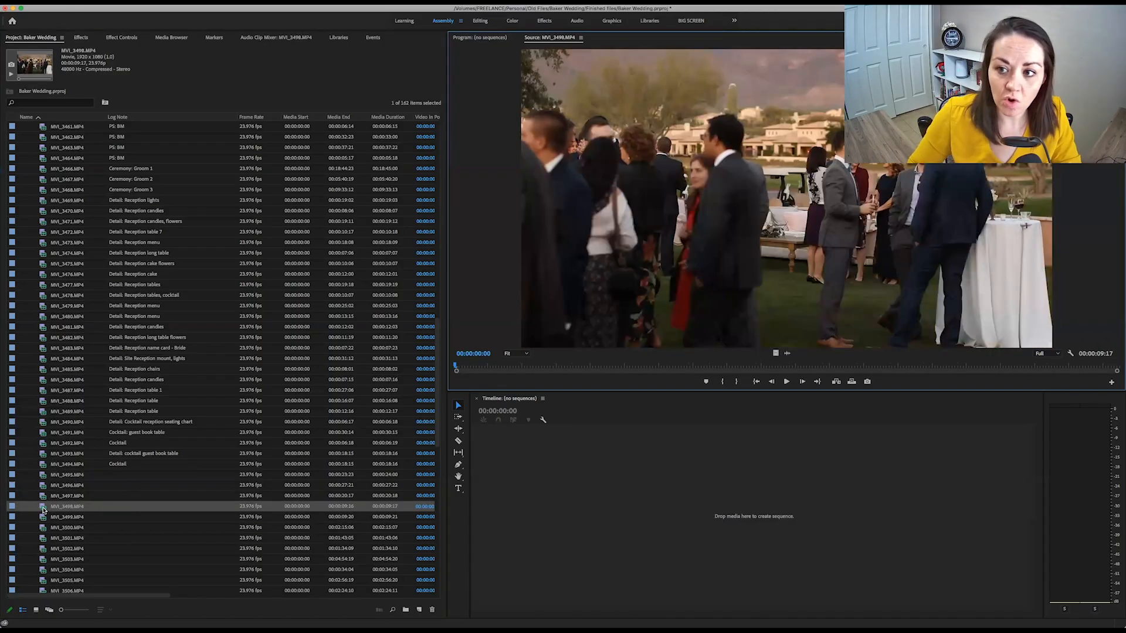
left_click(120, 506)
type("Cocktail")
- Set the log notes of clips MVI_3495, MVI_3496 and MVI_3497 to "Cocktail"
left_click(114, 474)
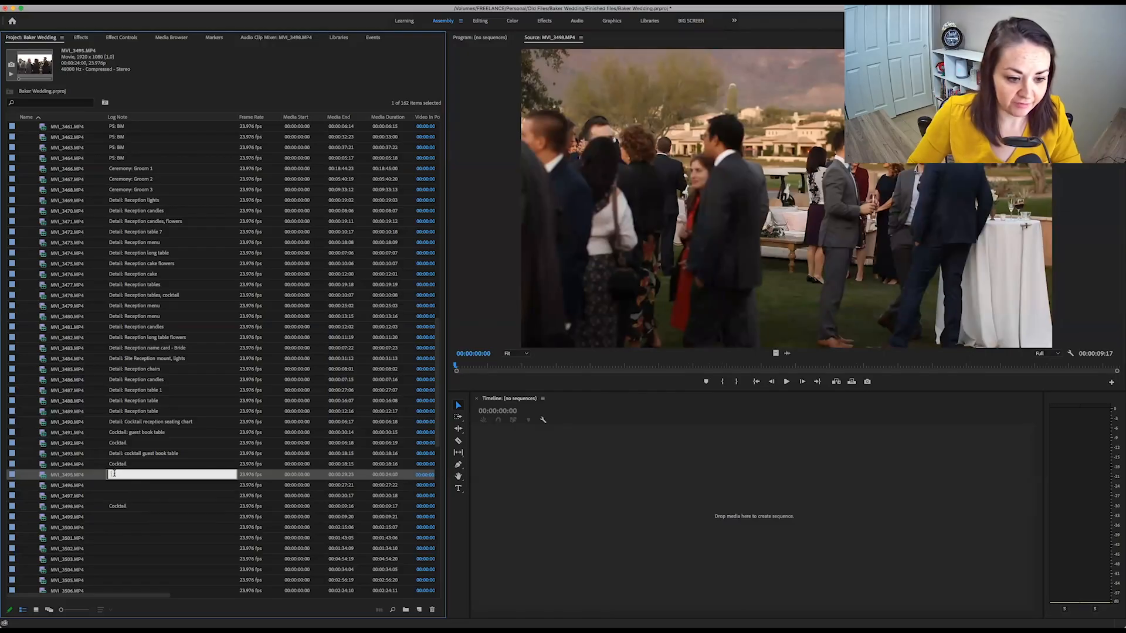
type("Cocktail")
key("Return")
type("Cocktail")
key("Return")
type("Cocktail")
key("Return")
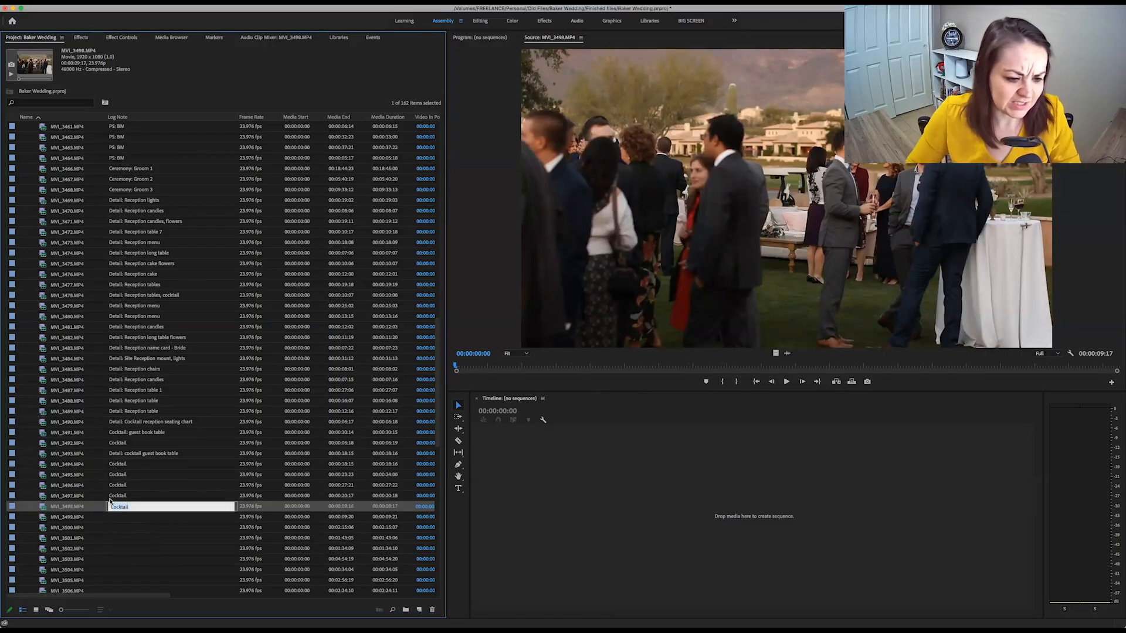
- Preview clips MVI_3499 to MVI_3504, scrubbing through MVI_3499 and MVI_3502 to identify which event each one covers
double_click(47, 519)
left_click_drag(490, 367, 1065, 360)
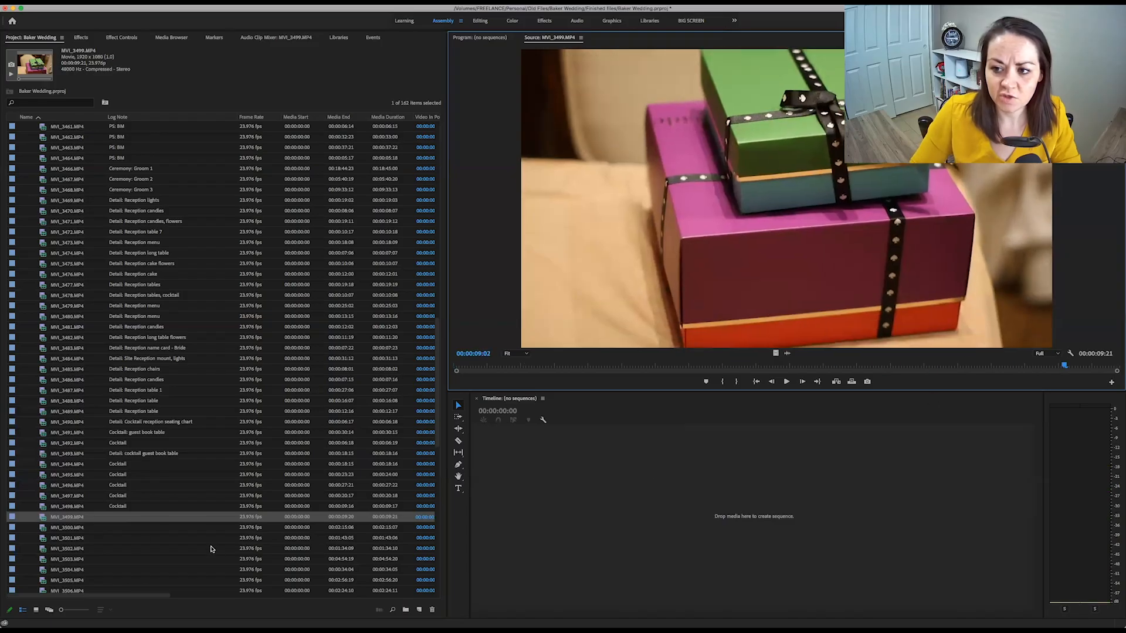
double_click(42, 528)
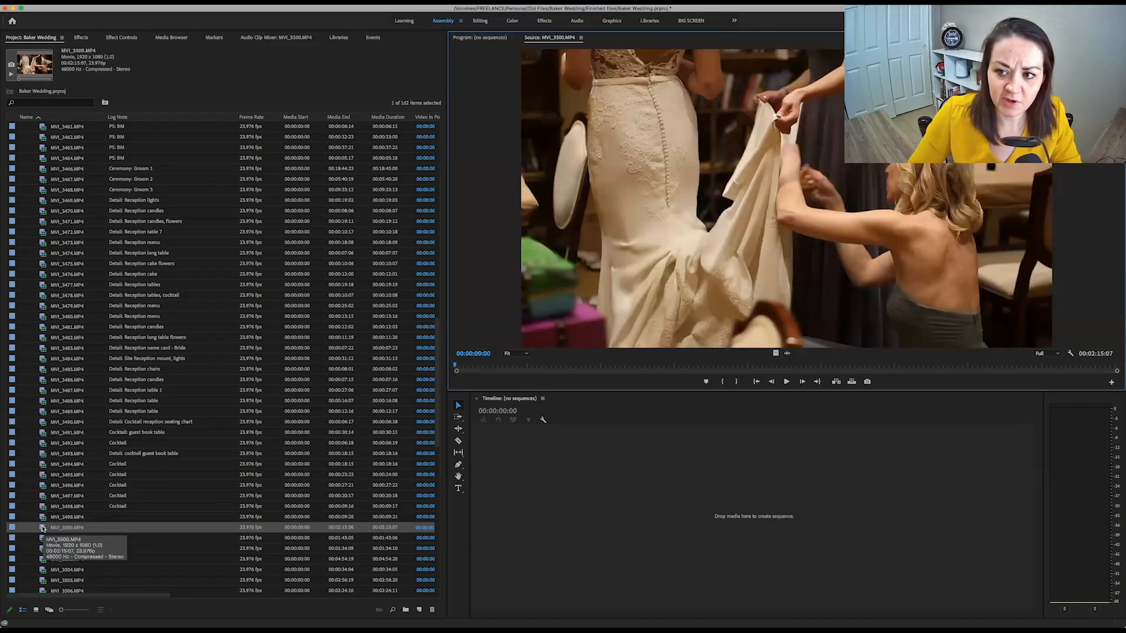
double_click(114, 517)
left_click(44, 531)
double_click(44, 539)
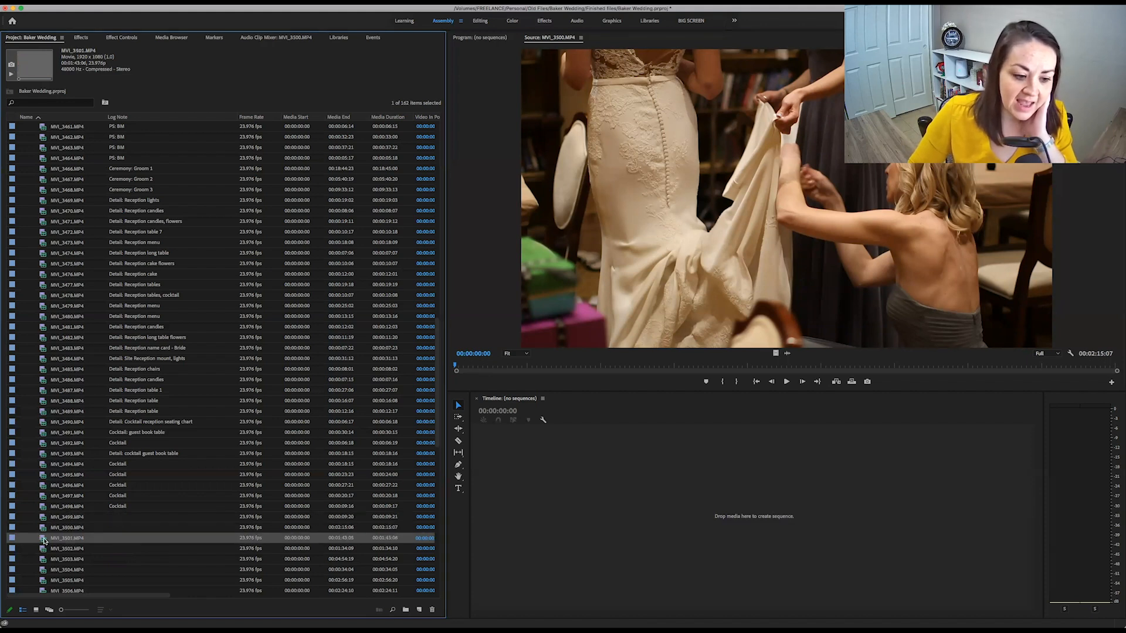
double_click(42, 548)
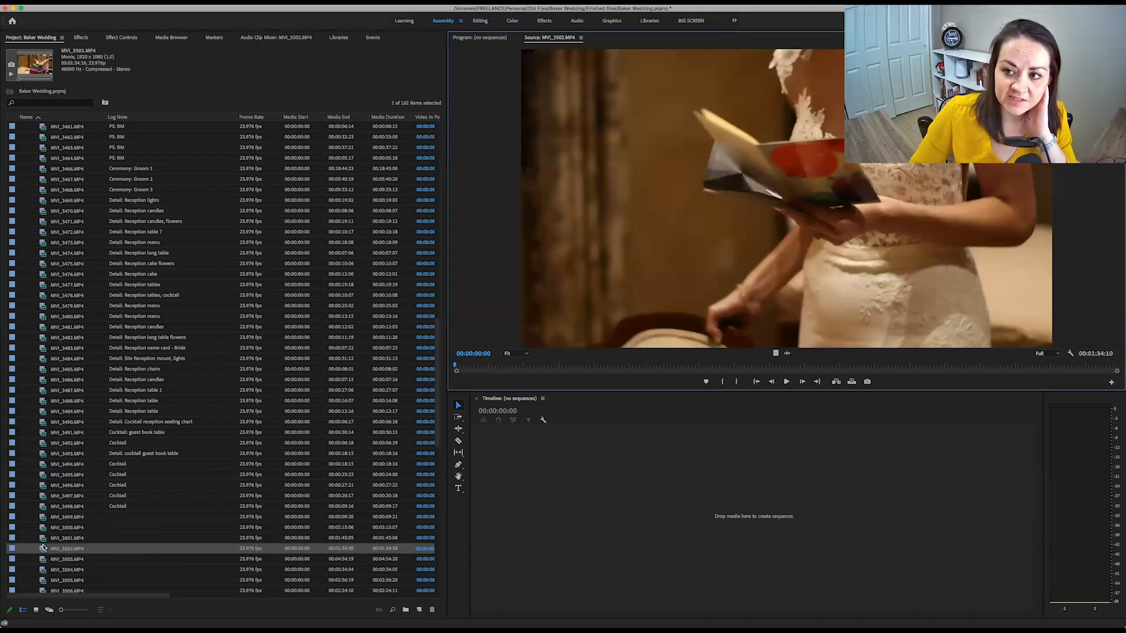
double_click(43, 559)
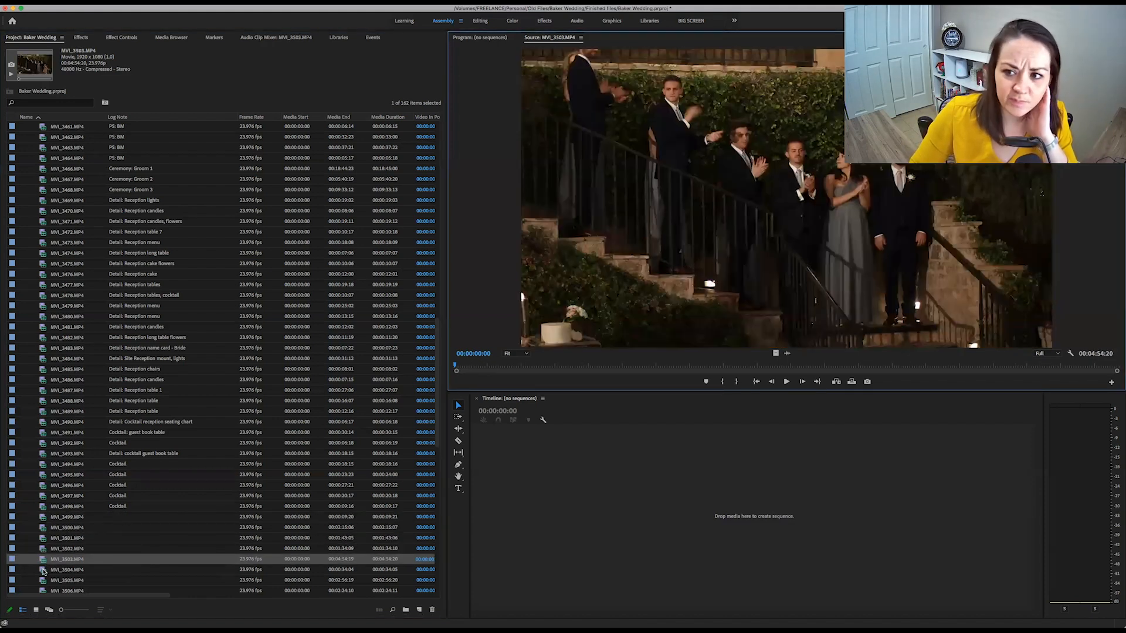
double_click(42, 569)
double_click(42, 559)
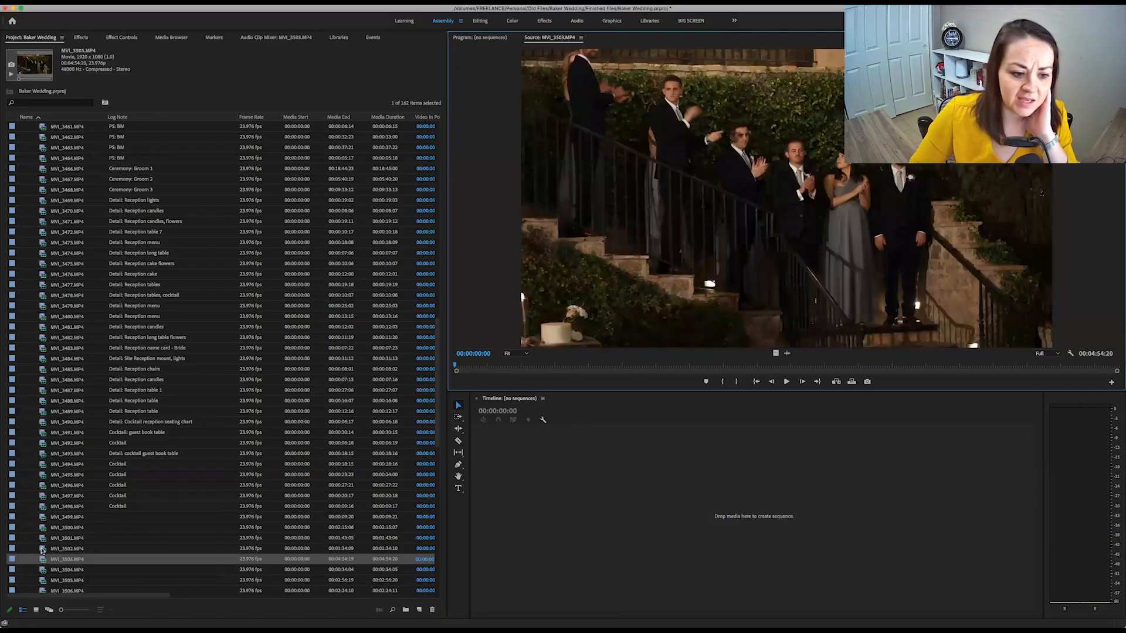
double_click(42, 549)
left_click_drag(565, 362, 836, 361)
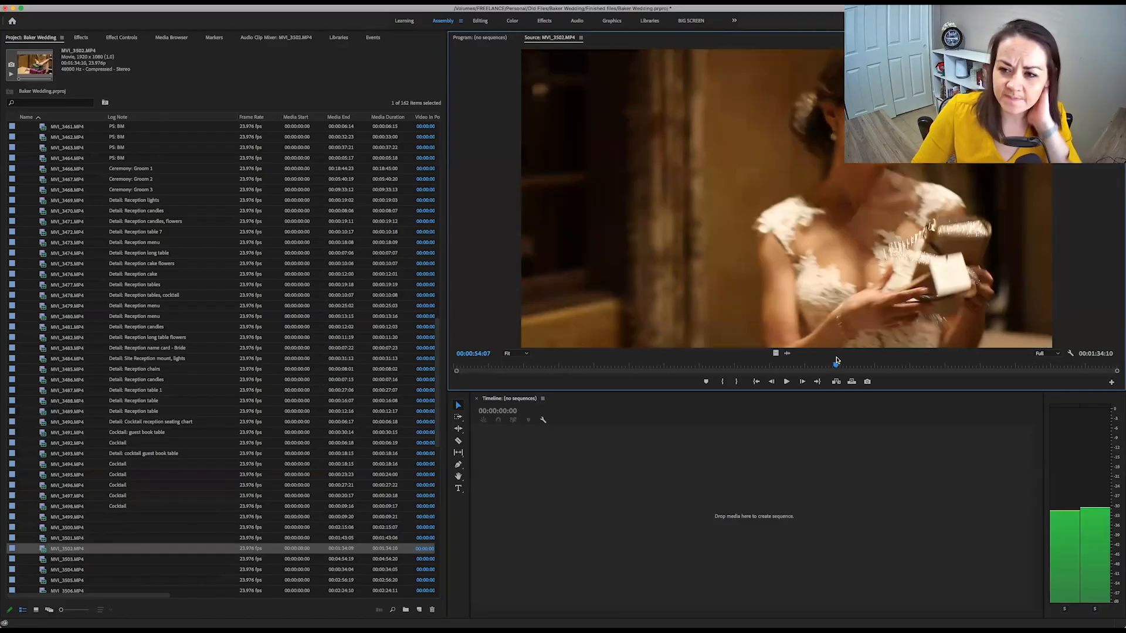
- Set MVI_3499's log note to "PRE Reception: Bussle/gift"
scroll(186, 499, "down", 5)
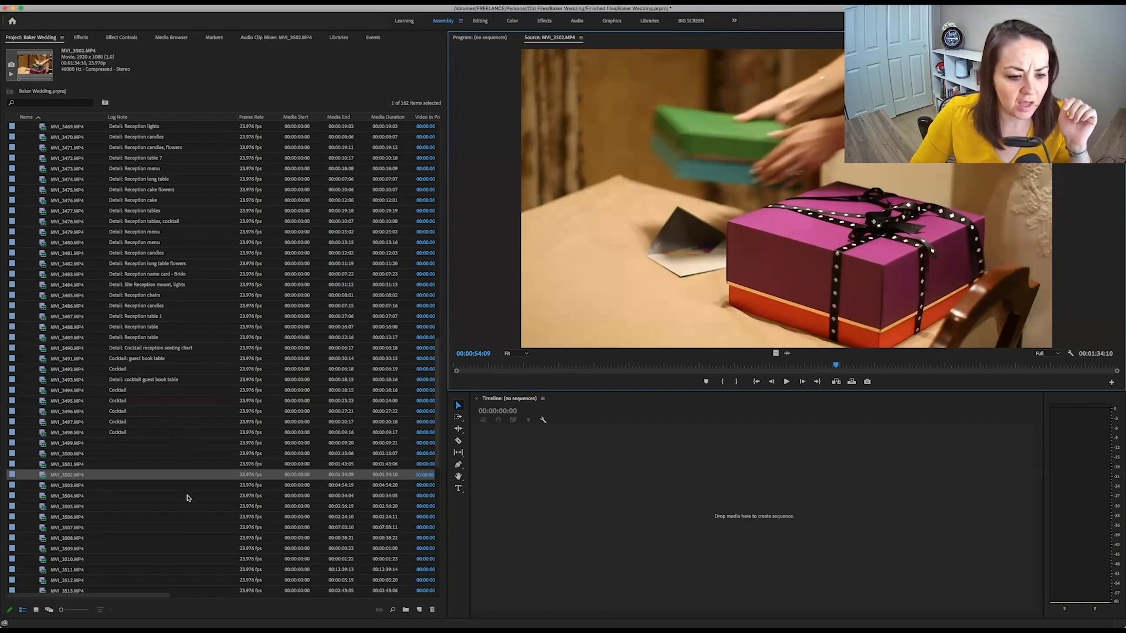
double_click(116, 359)
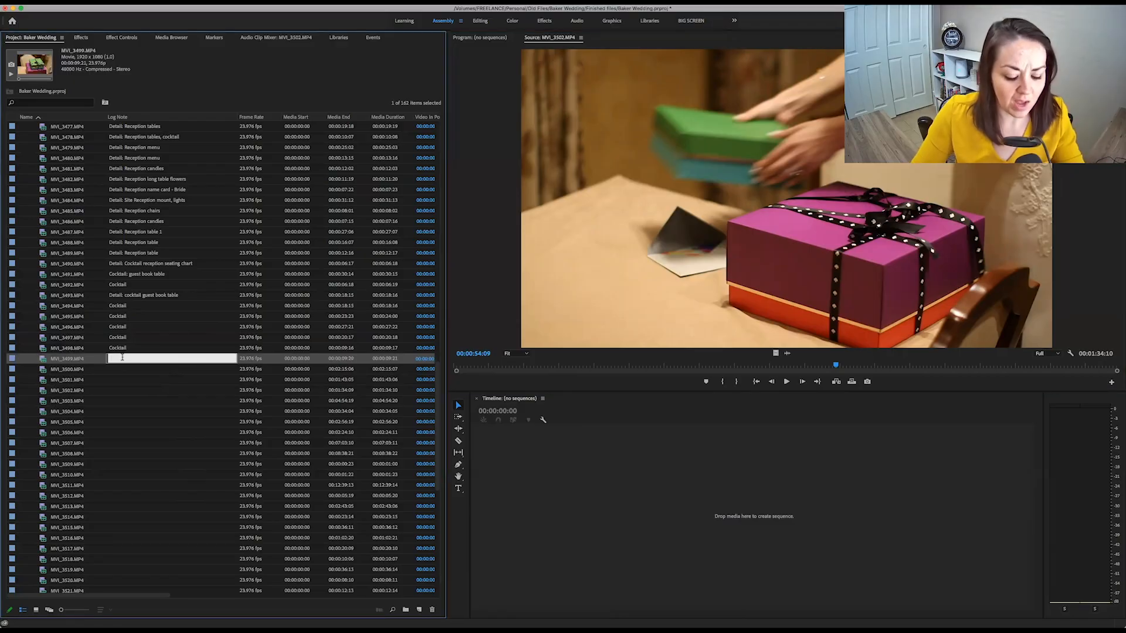
type("Reception: PRE")
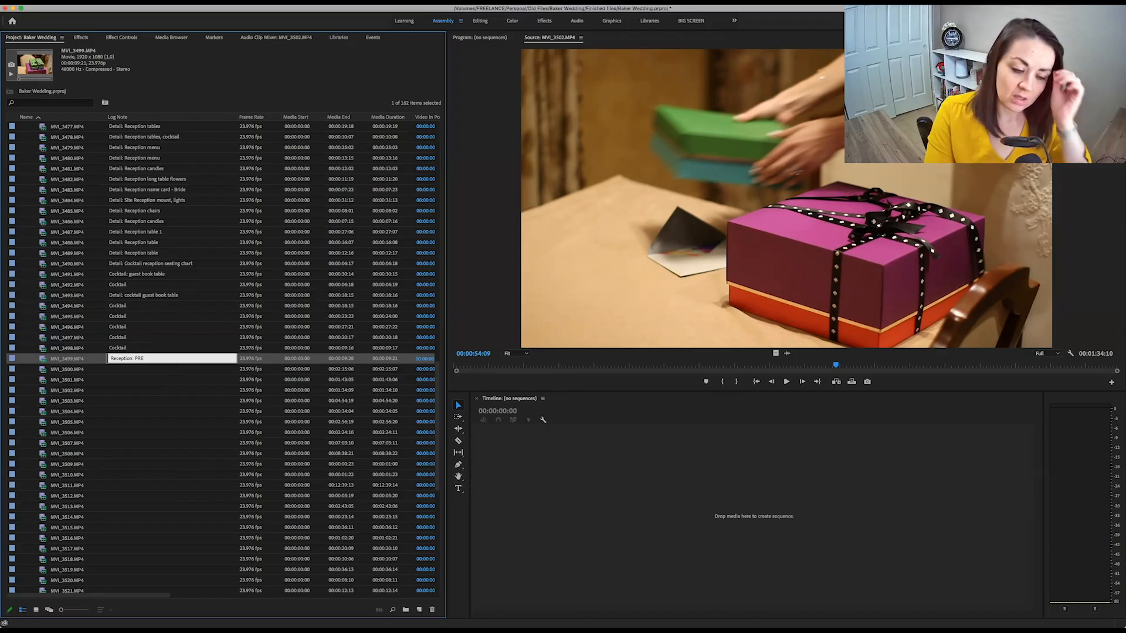
key("BackSpace")
key("BackSpace")
key("BackSpace")
type("PRE")
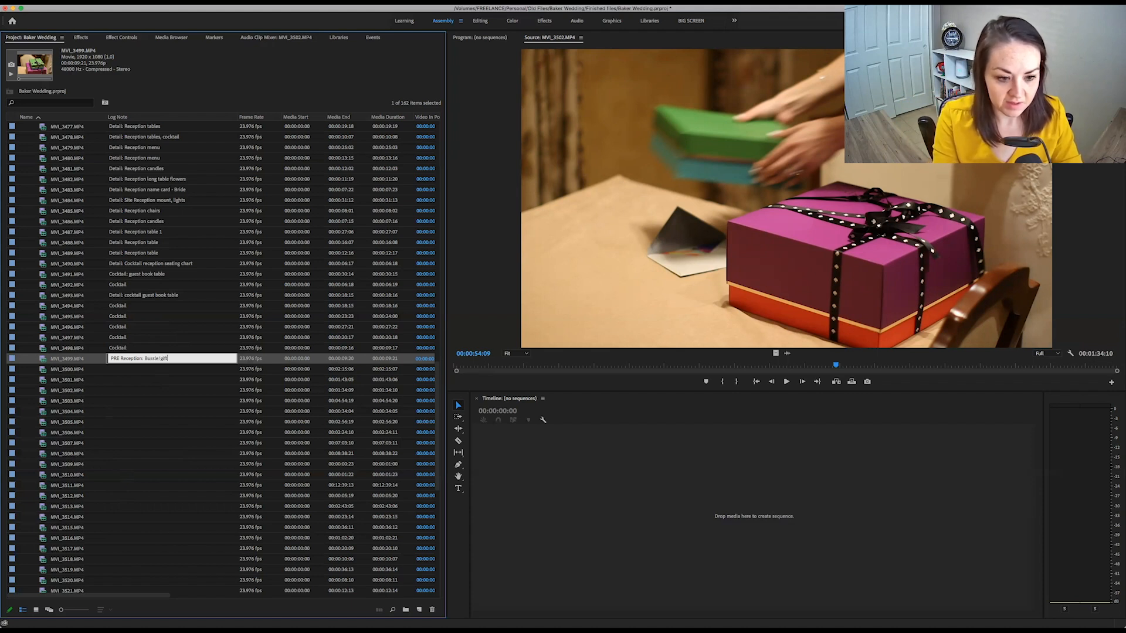
- Copy MVI_3499's log note text and paste it as the log note of MVI_3500 and MVI_3501
left_click_drag(170, 357, 94, 356)
key("ctrl+c")
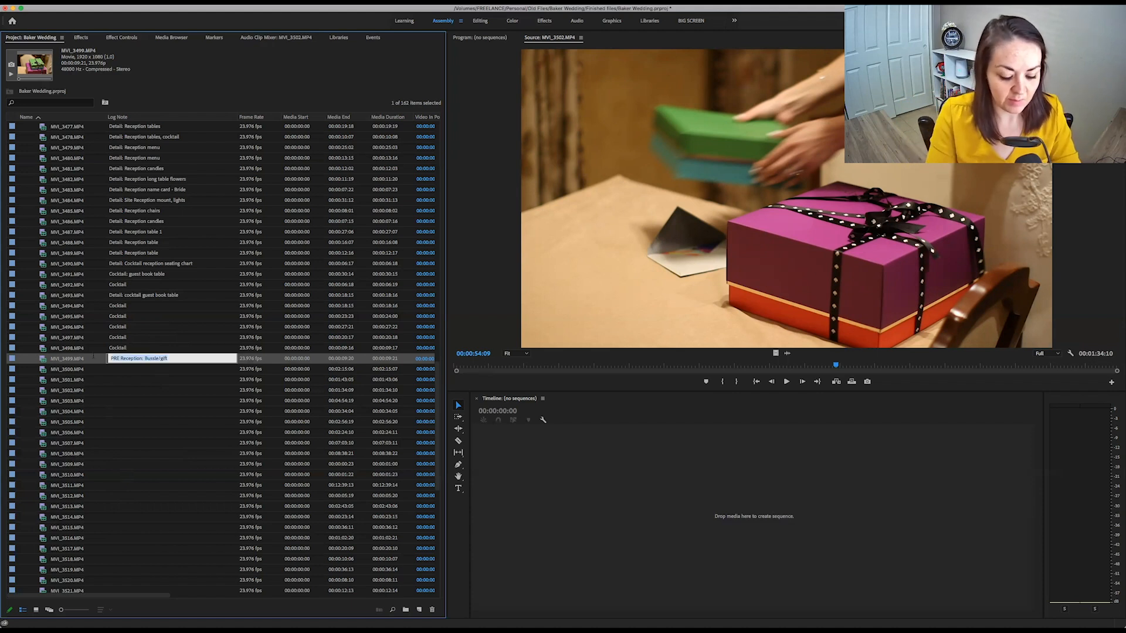
key("Return")
key("ctrl+v")
key("Return")
key("ctrl+v")
key("Return")
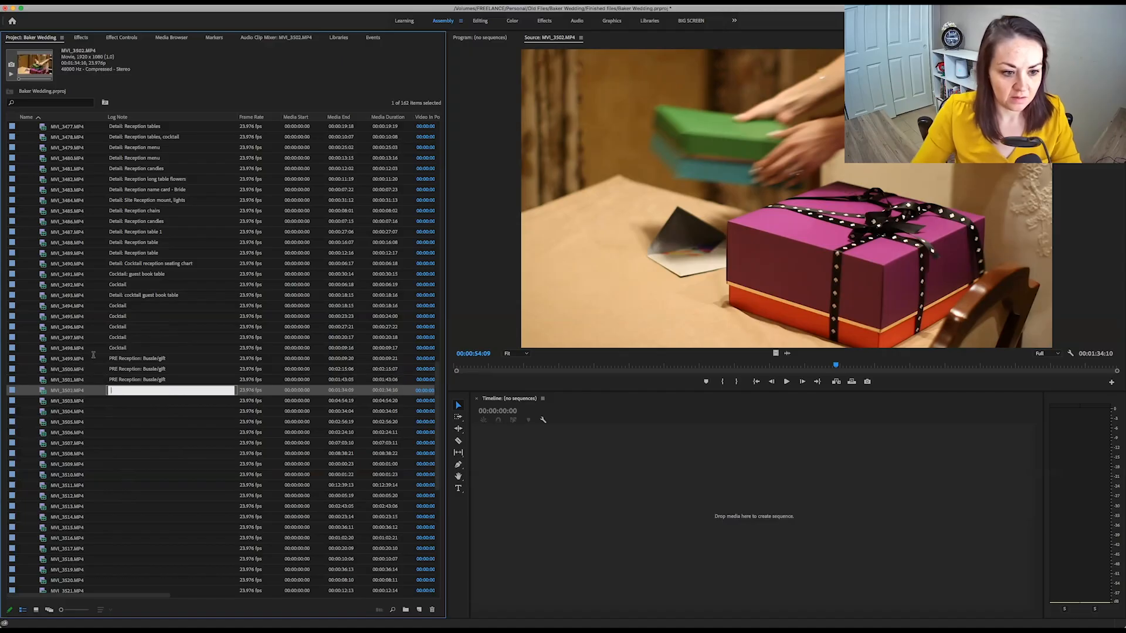
- Preview clips MVI_3501 and MVI_3502, and paste the copied "PRE Reception: Bussle/gift" text as MVI_3502's log note
double_click(47, 380)
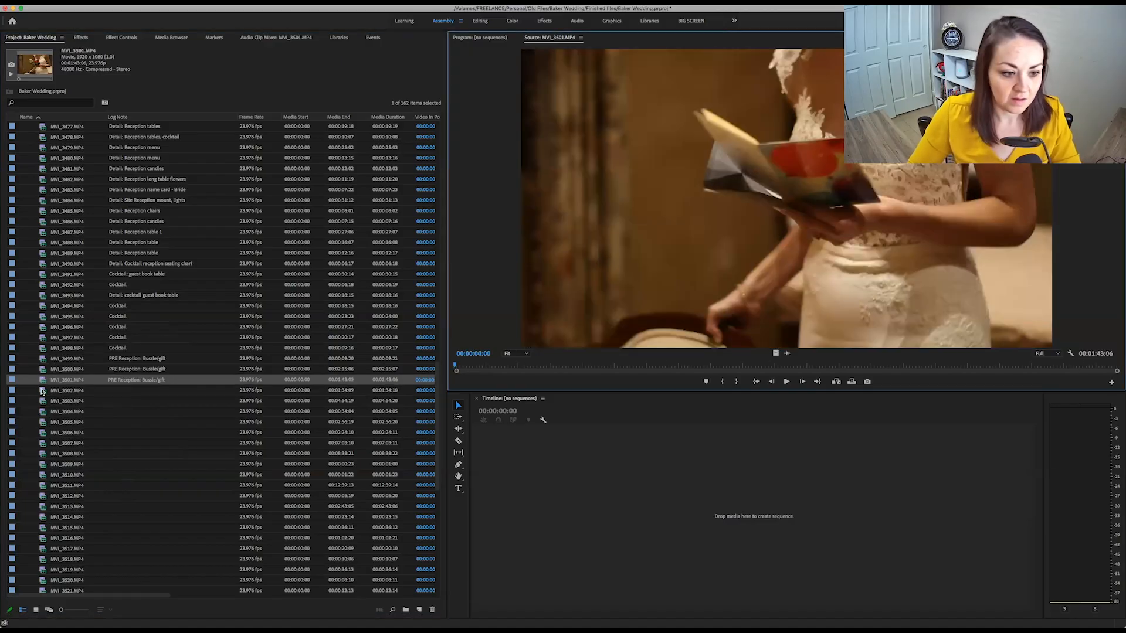
double_click(42, 391)
left_click(157, 392)
key("ctrl+v")
- Preview and scrub through MVI_3503, and set its log note to "Reception: Grand Entrance, First Dance"
double_click(42, 401)
left_click(135, 402)
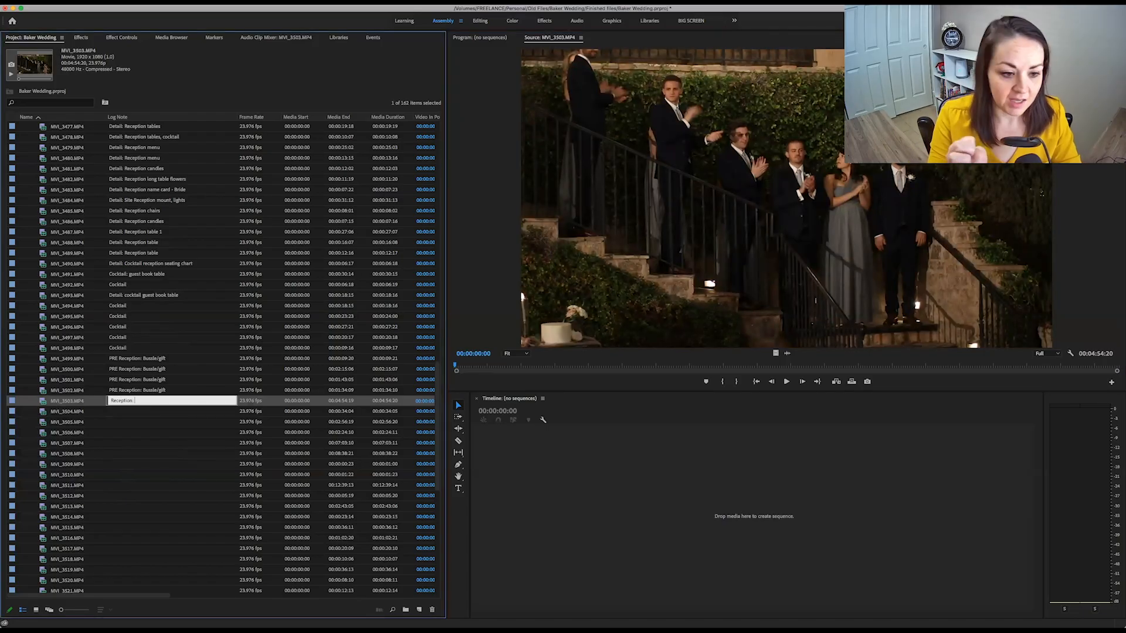
type("Reception: Grand Entrance")
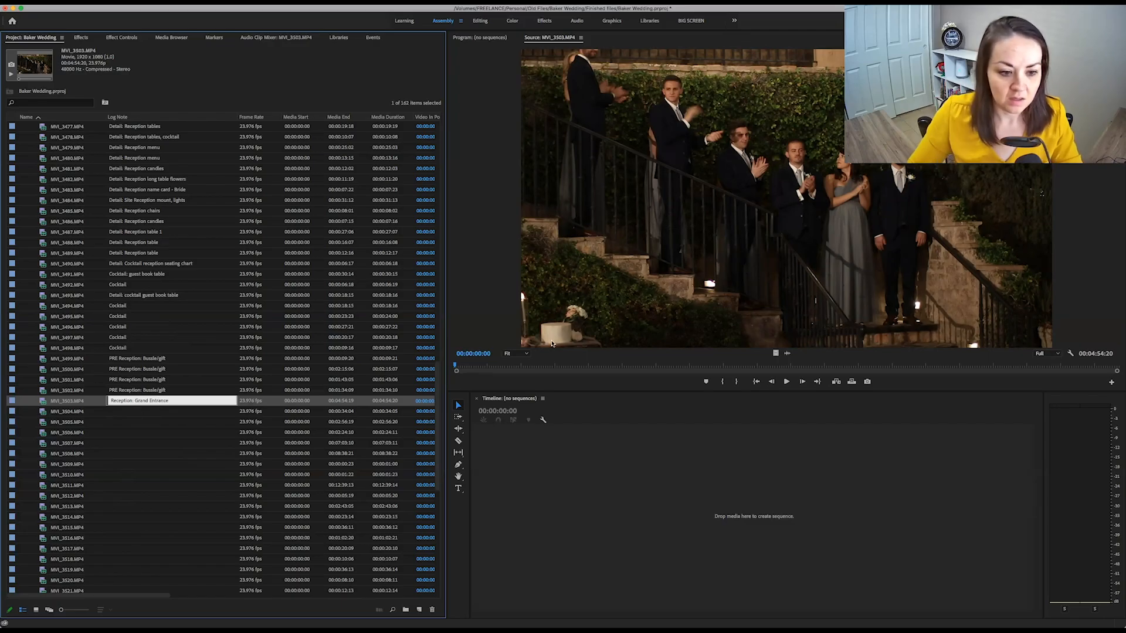
left_click_drag(519, 368, 1095, 364)
left_click(173, 401)
left_click(176, 400)
type(", First Dance")
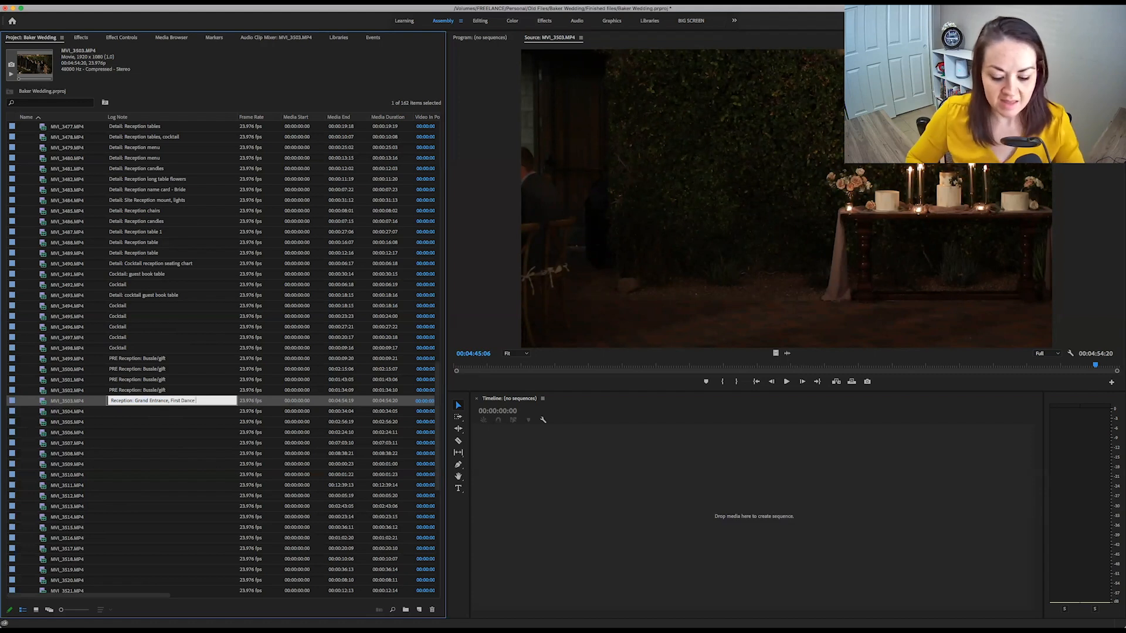
- Preview and scrub through MVI_3504, and set its log note to "Reception: Toast 1"
double_click(44, 412)
key("space")
left_click_drag(500, 366, 737, 360)
left_click(138, 412)
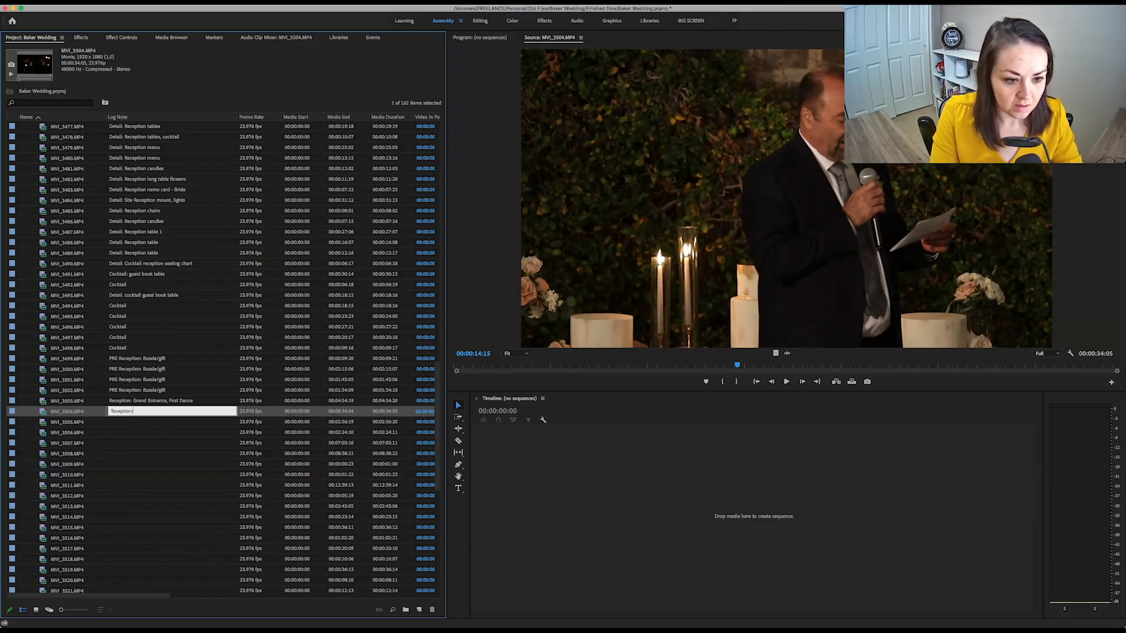
key("Delete")
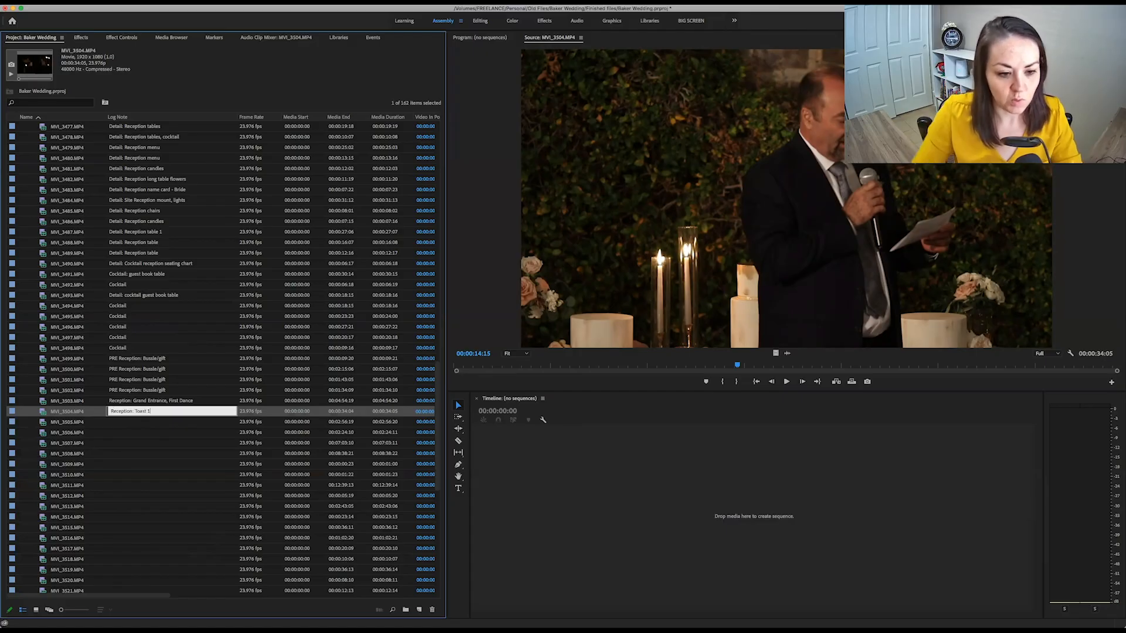
type("1")
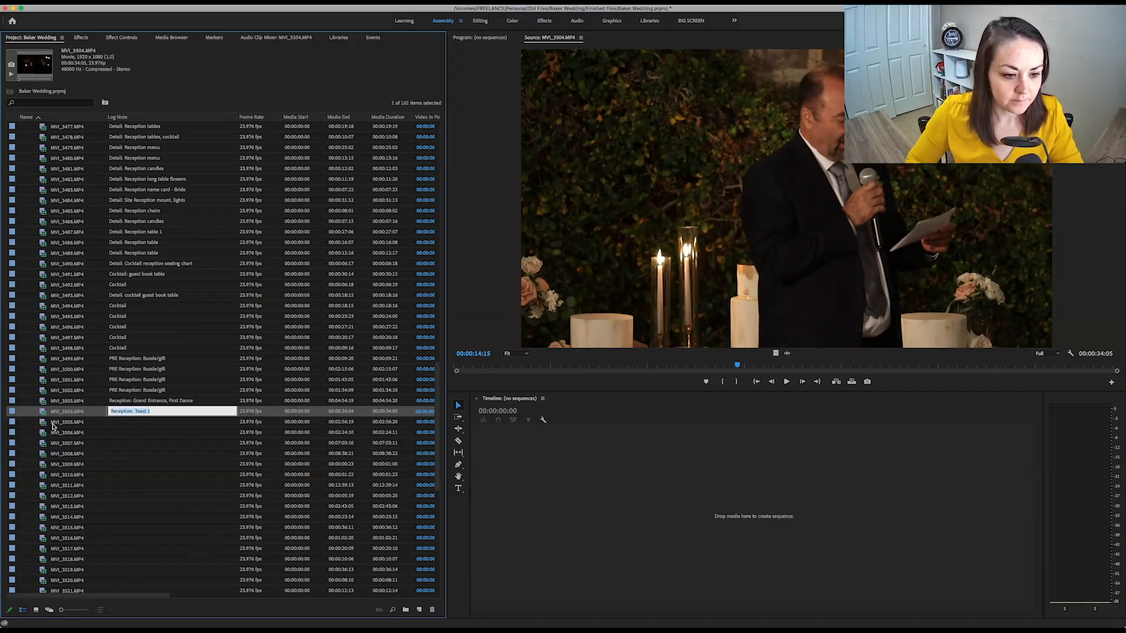
- Scrub through MVI_3505, preview MVI_3506, and set MVI_3505's log note to "Reception: Toast 2"
left_click(42, 423)
double_click(42, 424)
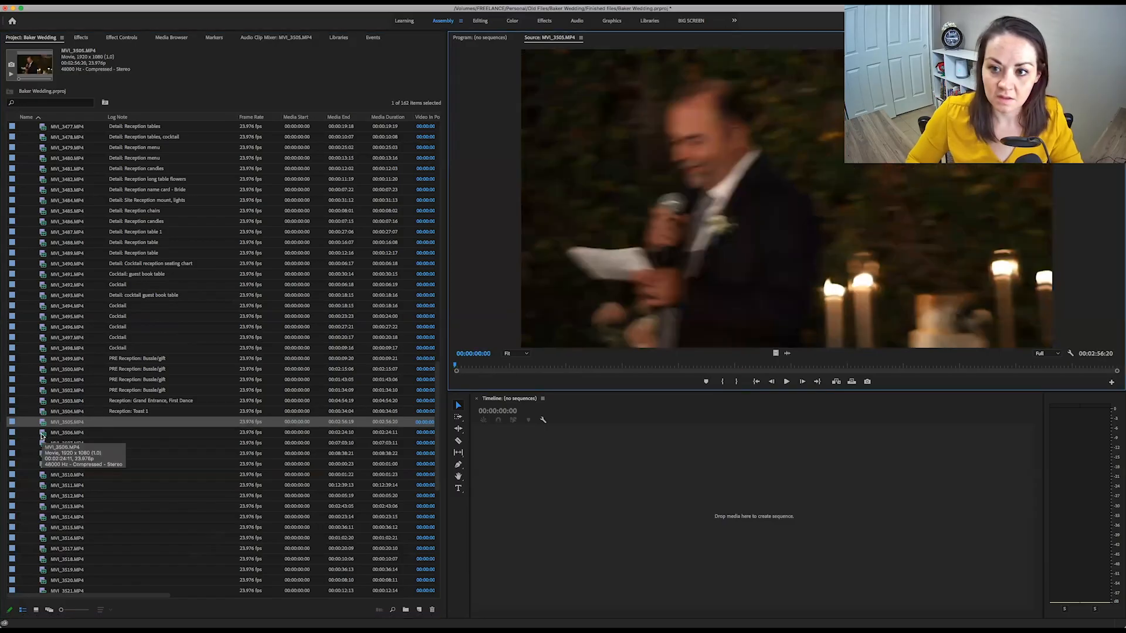
left_click_drag(536, 370, 1059, 364)
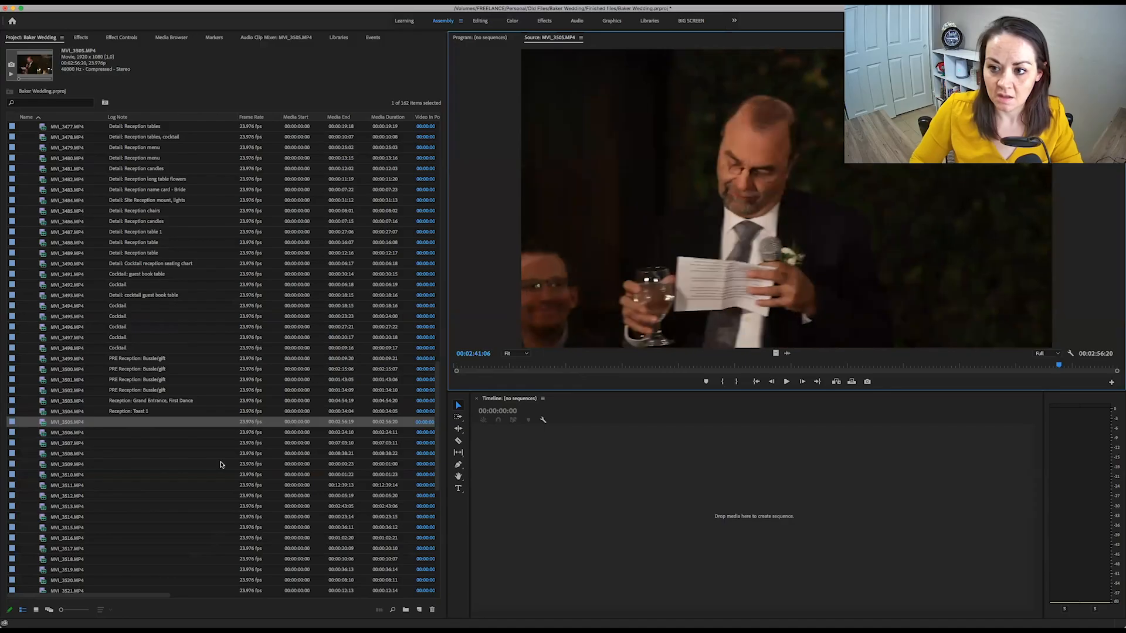
double_click(39, 435)
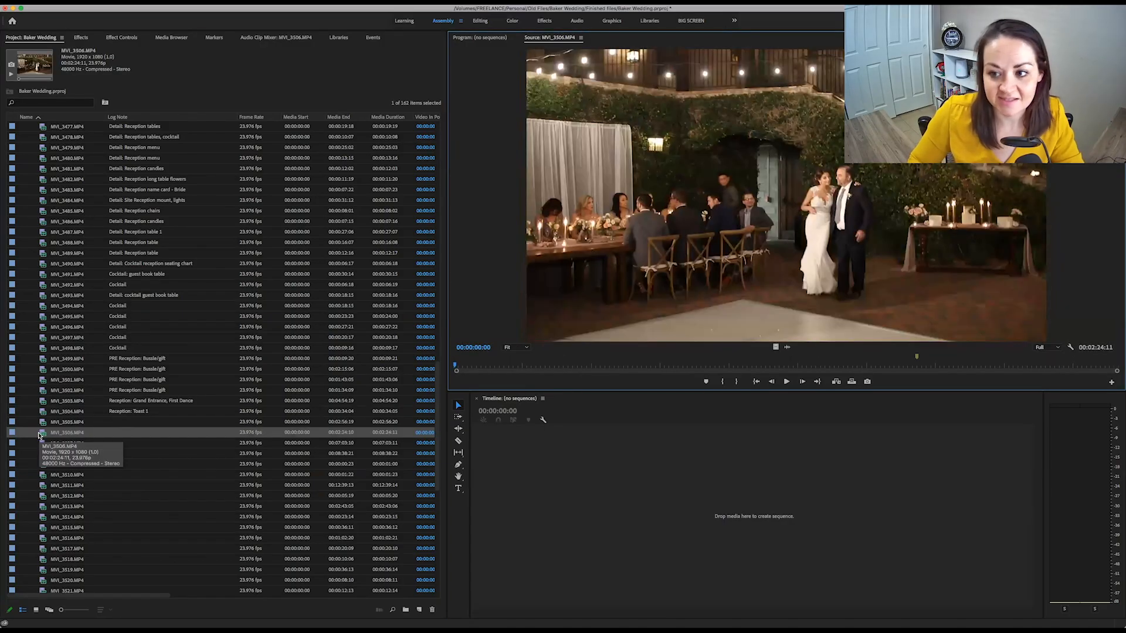
left_click(127, 423)
type("Reception: Toast")
type("2")
key("Return")
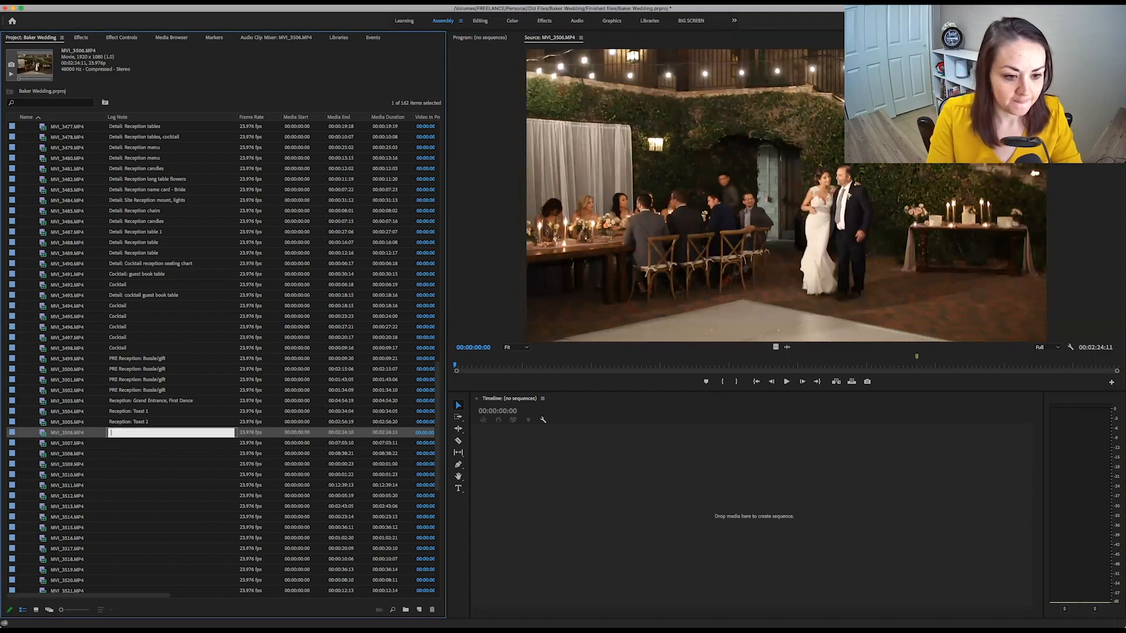
- Set MVI_3506's log note to "reception: Parent Dance, Father"
type("reception: Parent Dance")
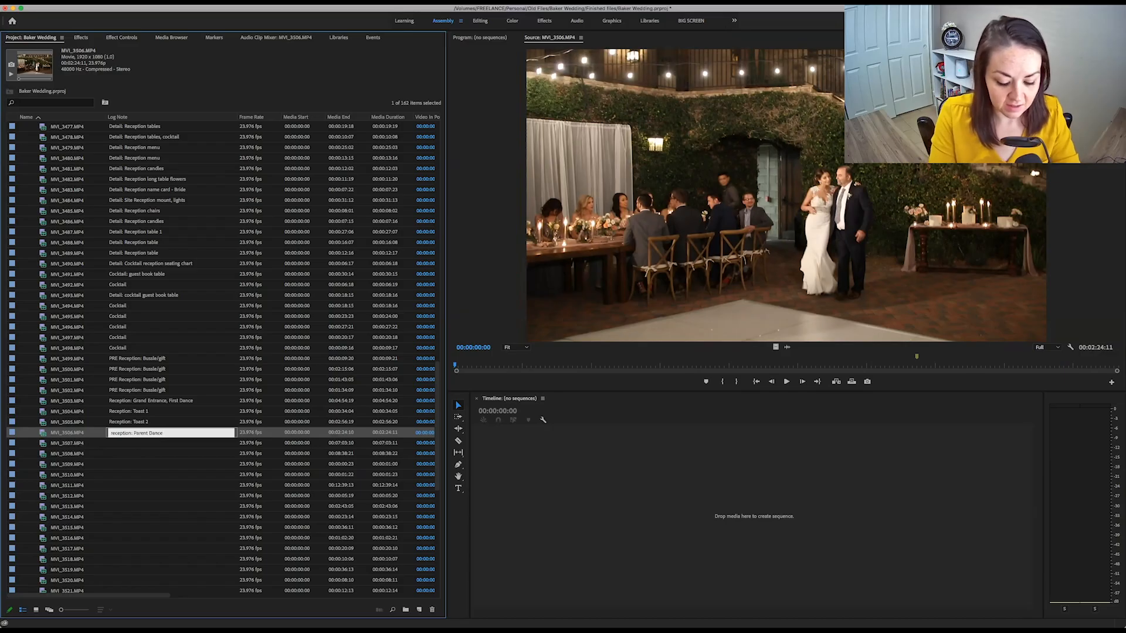
type(", Father")
key("Return")
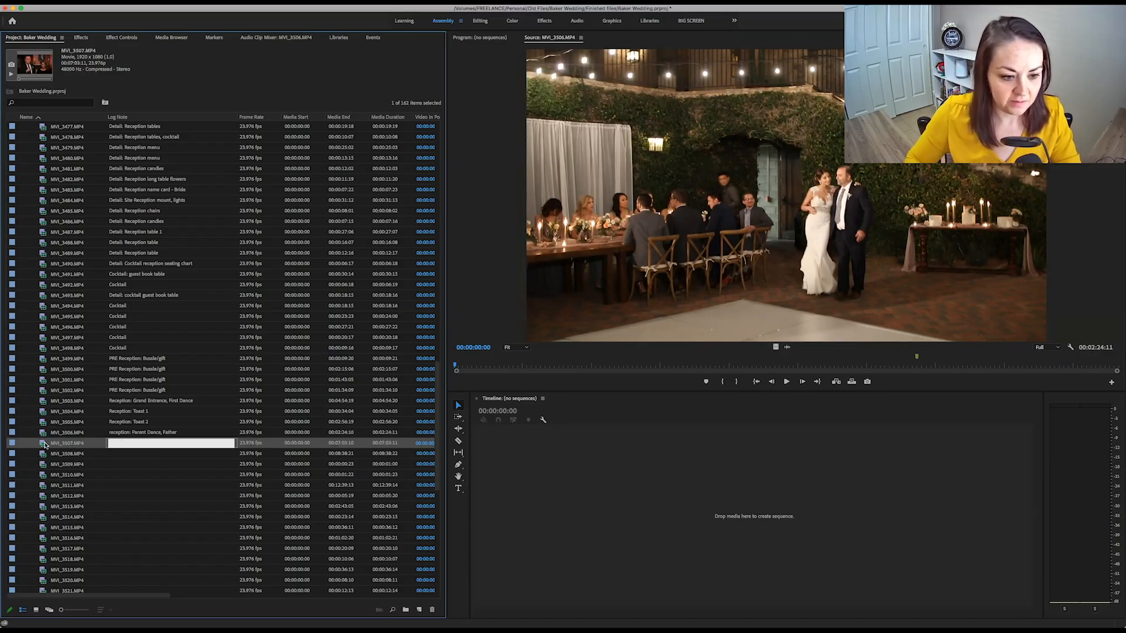
- Preview MVI_3507, and set its log note to "Interview: groom's parents"
double_click(45, 446)
left_click(120, 442)
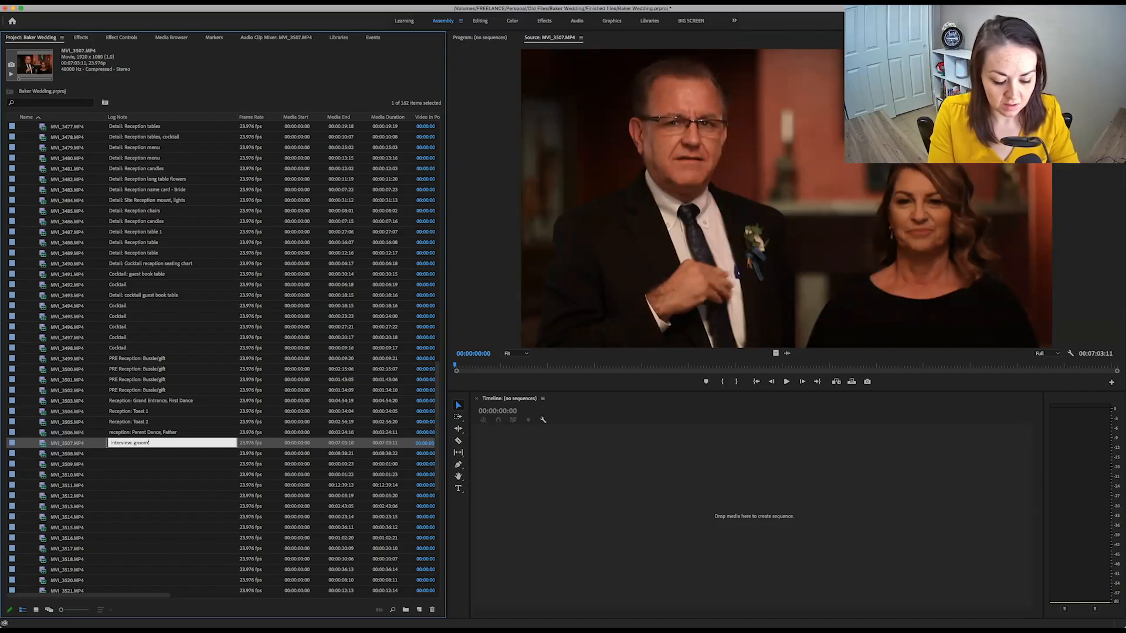
type("Interview: groom's parents")
key("Return")
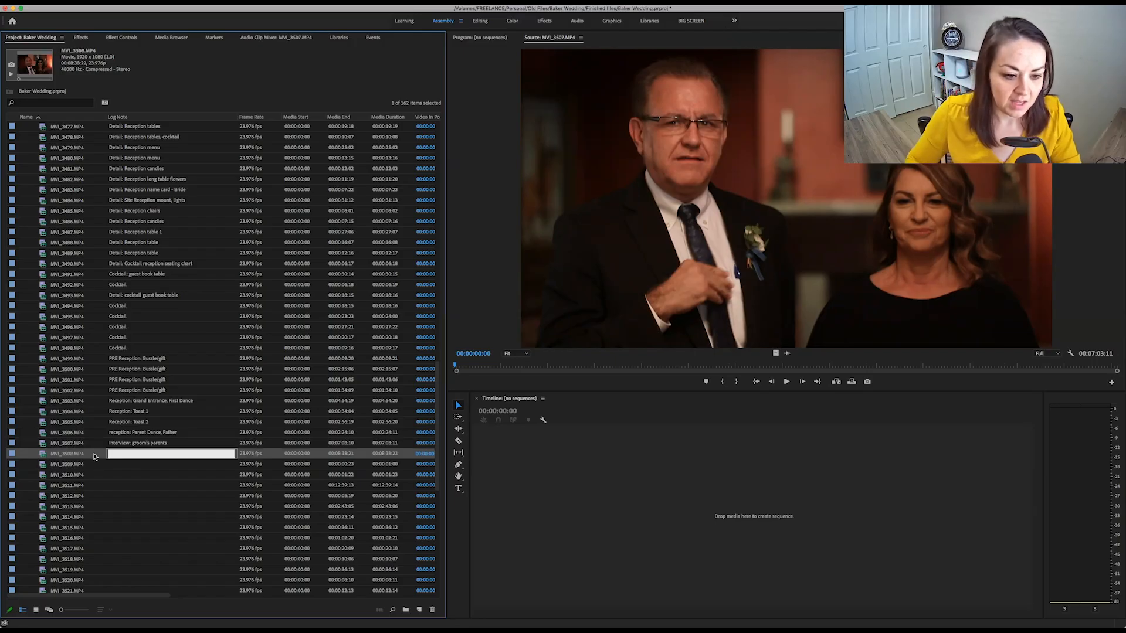
- Preview MVI_3508, and set its log note to "Interview: Bride's parents"
double_click(41, 455)
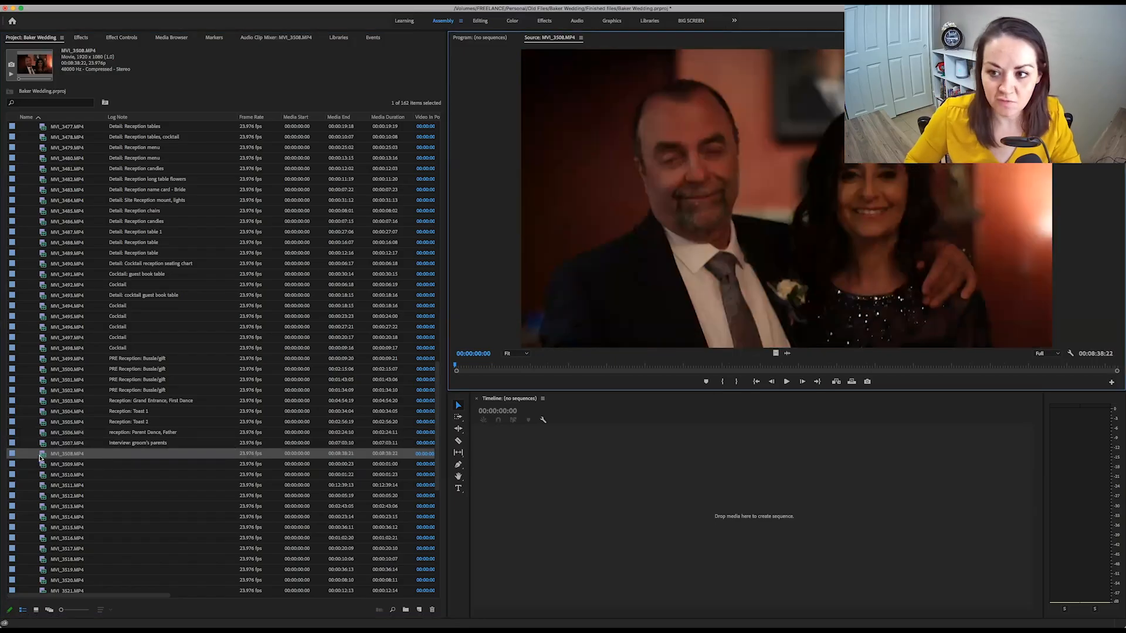
left_click(133, 453)
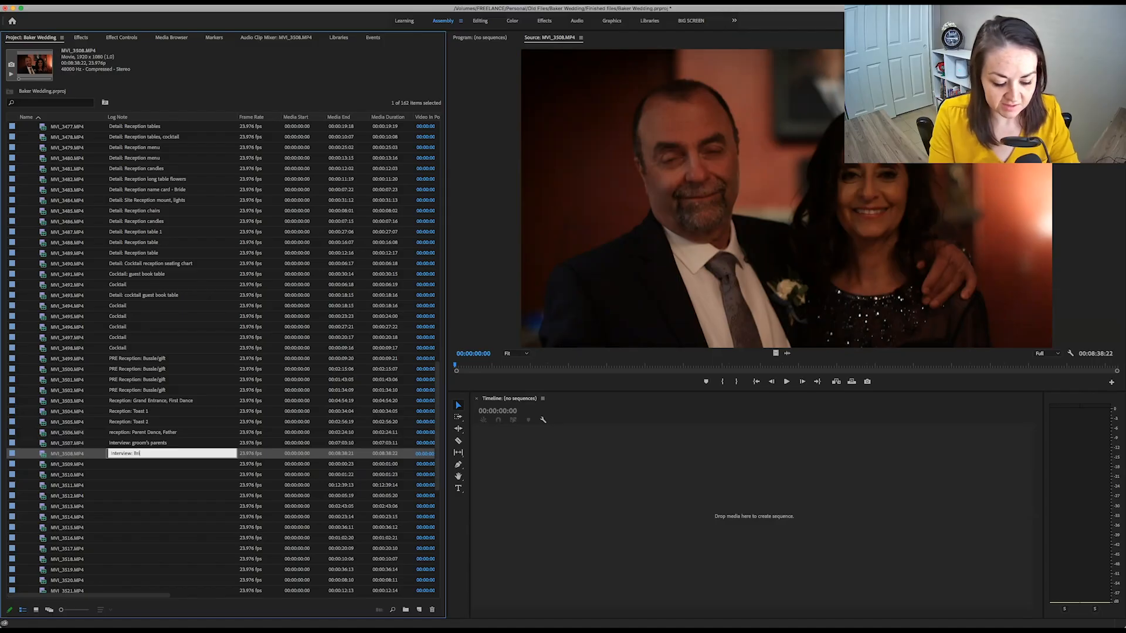
type("Interview: Bride's parents")
key("Return")
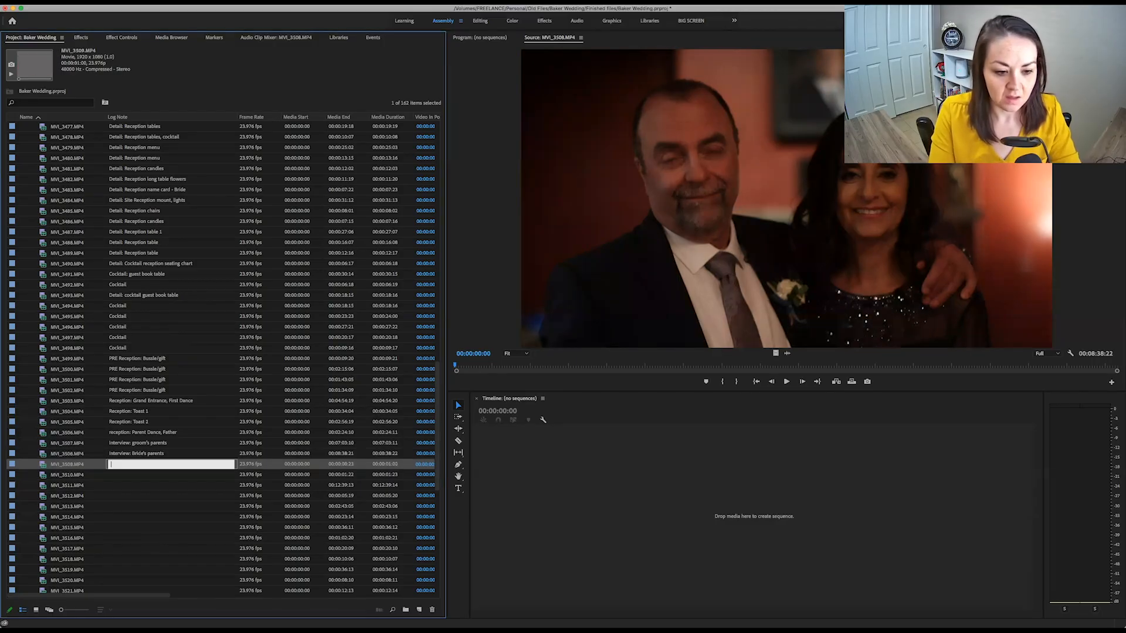
- Preview the short clips MVI_3509 and MVI_3510, and delete both from the project
double_click(45, 466)
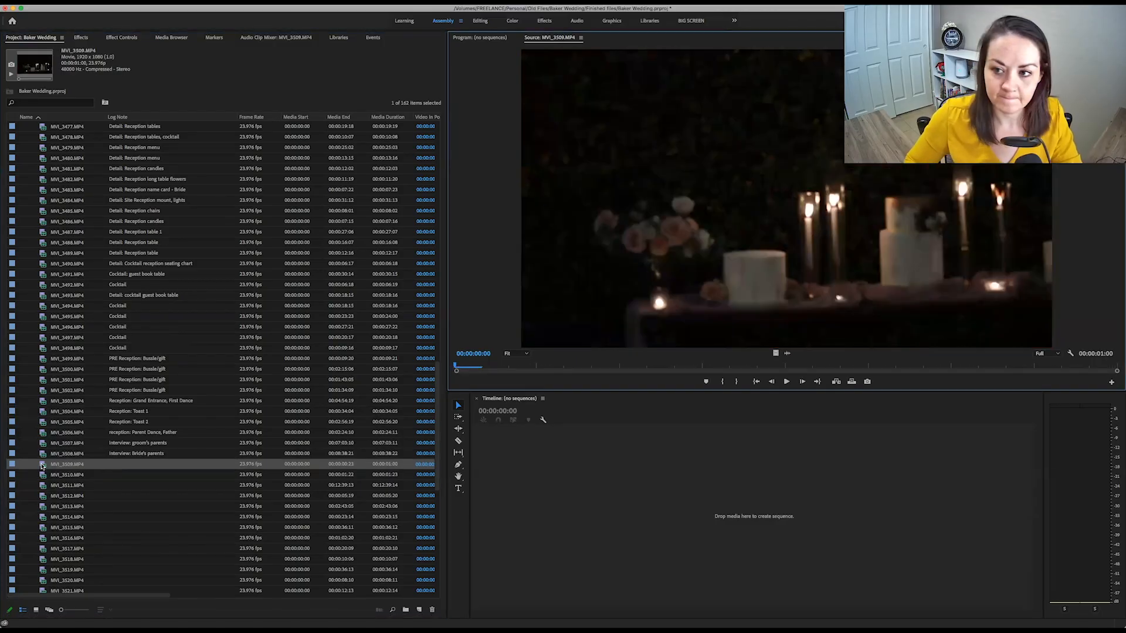
key("space")
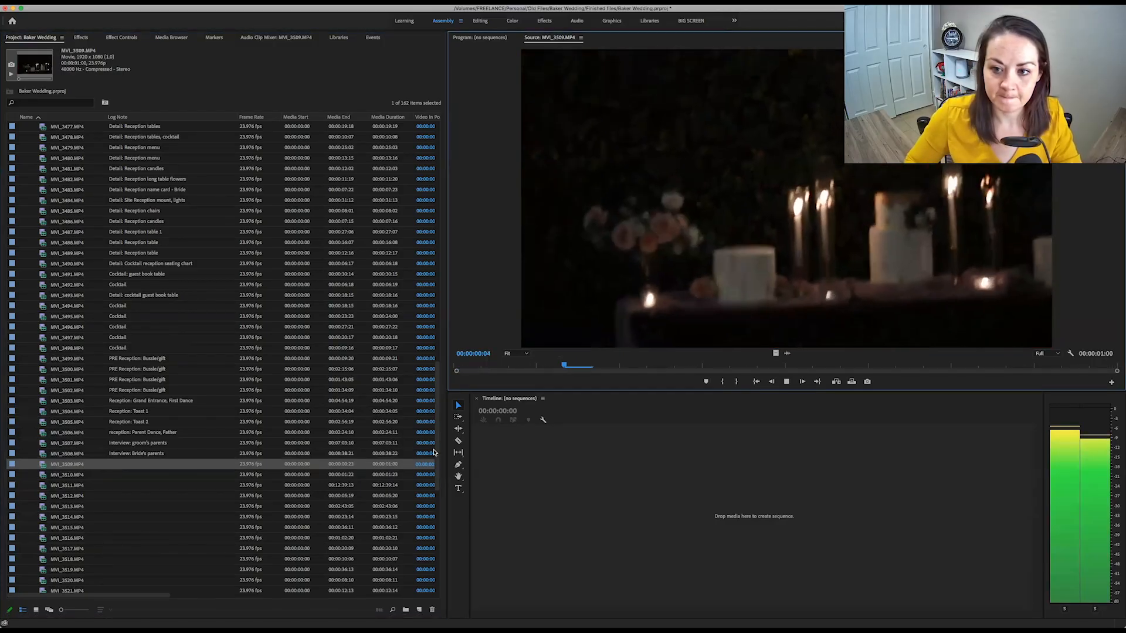
key("Delete")
double_click(42, 466)
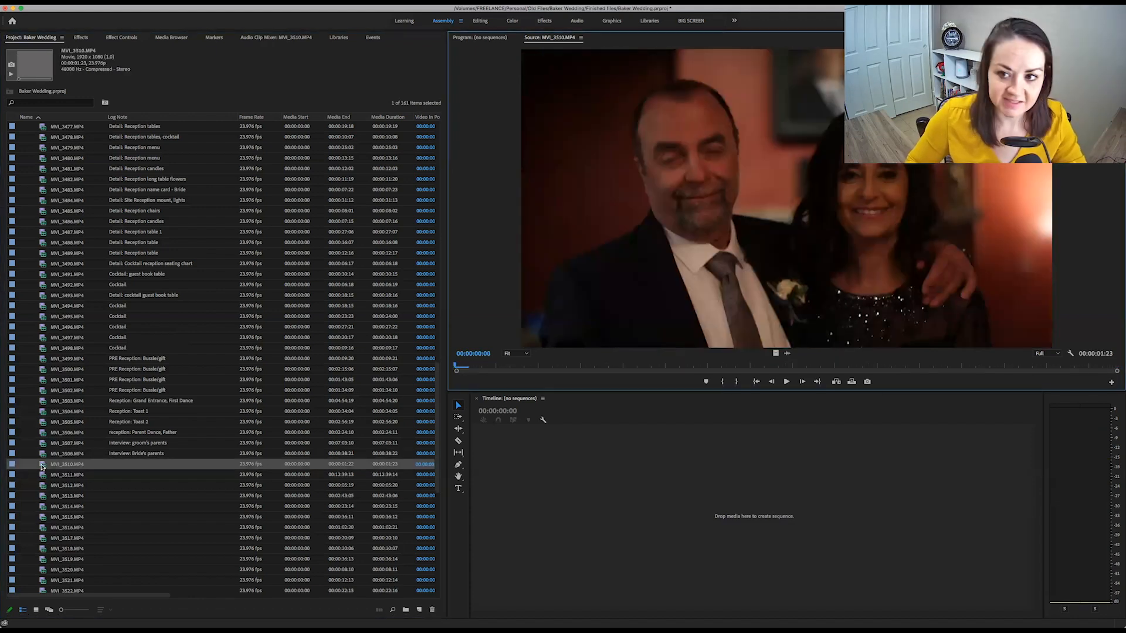
key("space")
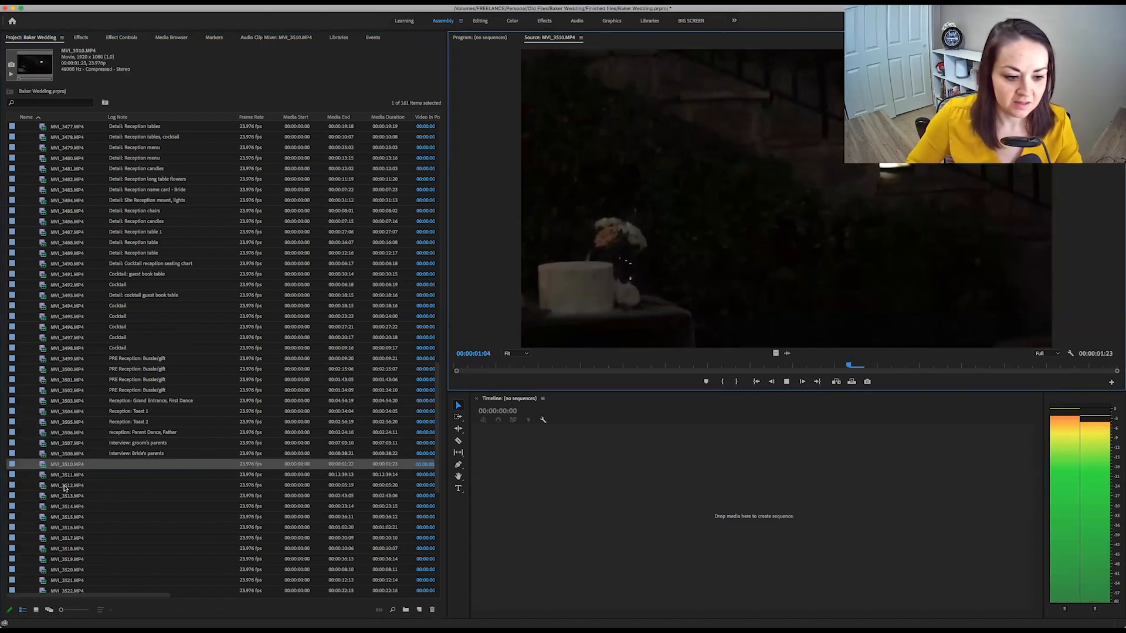
key("Delete")
- Preview MVI_3511, and set its log note to "Reception: Toast 3"
double_click(44, 468)
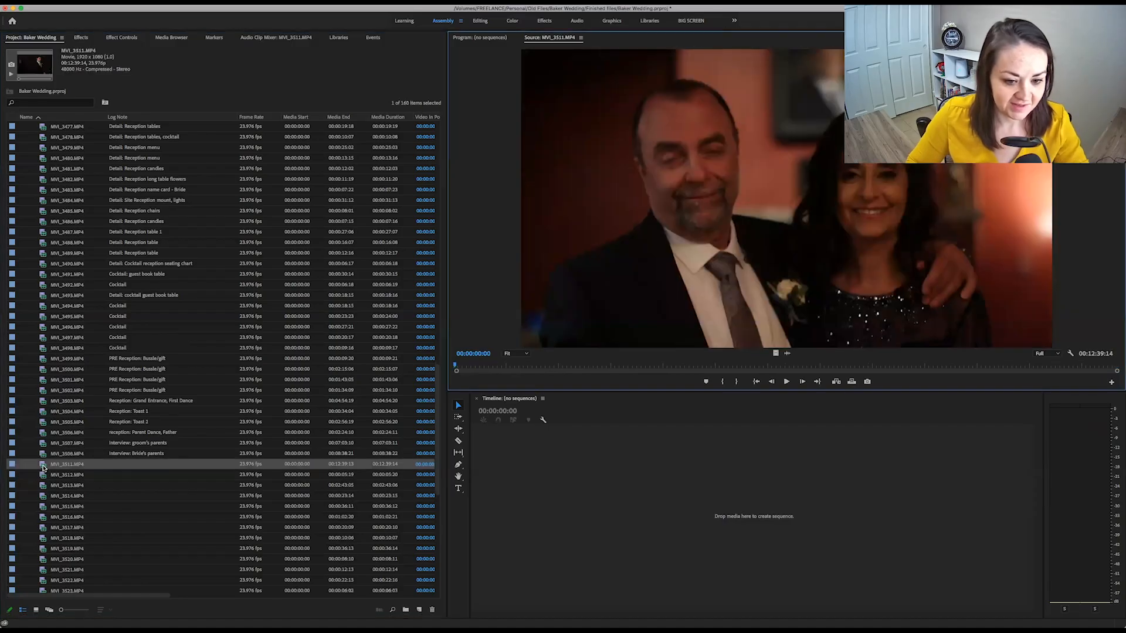
key("space")
key("space")
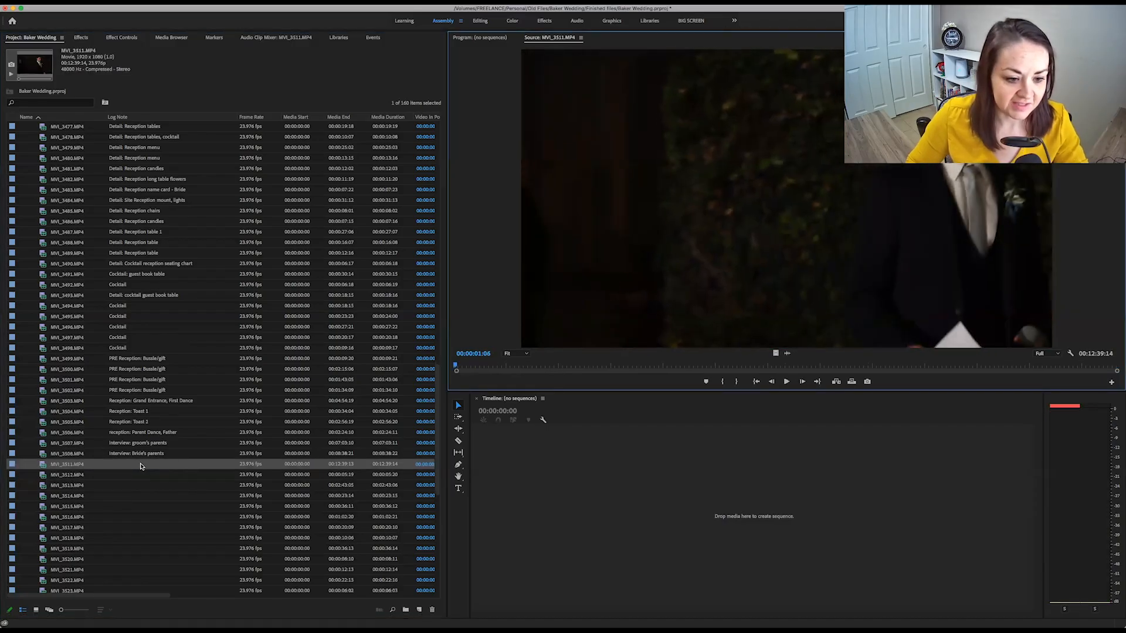
left_click(143, 463)
type("Reception: Toast 1")
type("3")
key("Return")
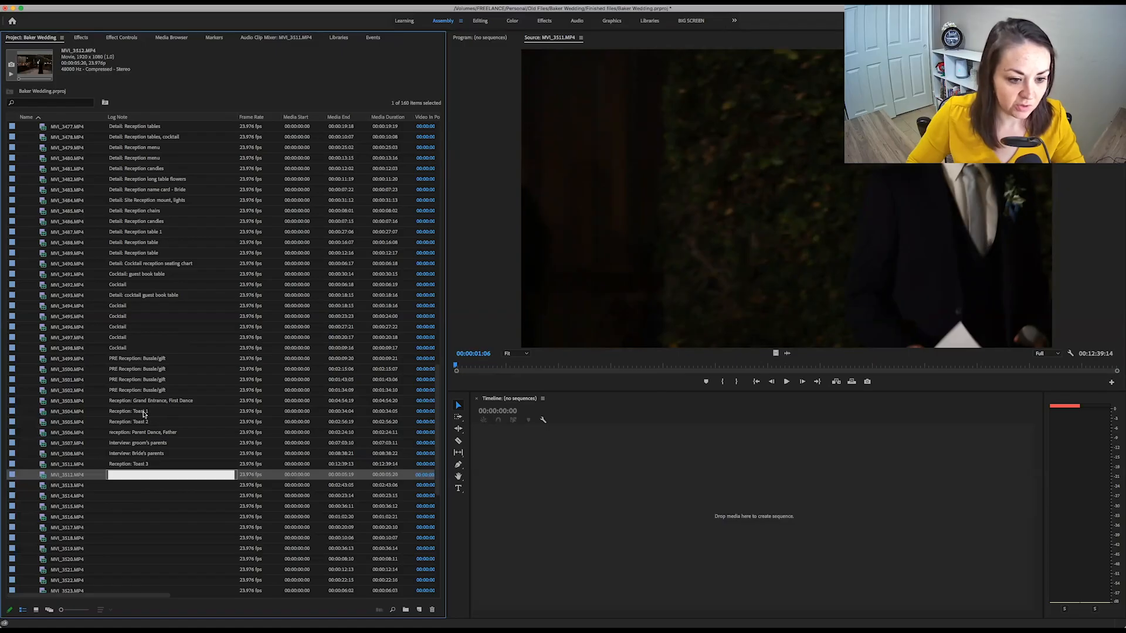
- Preview MVI_3512, and set its log note to "Reception: Parent Dance, Mother"
double_click(42, 479)
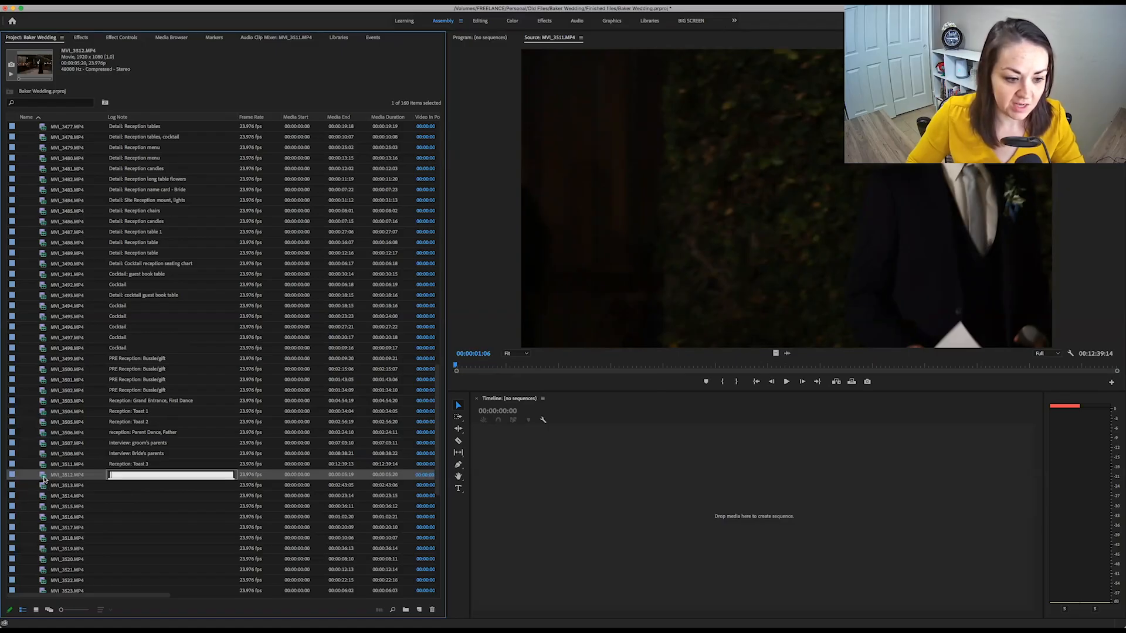
key("space")
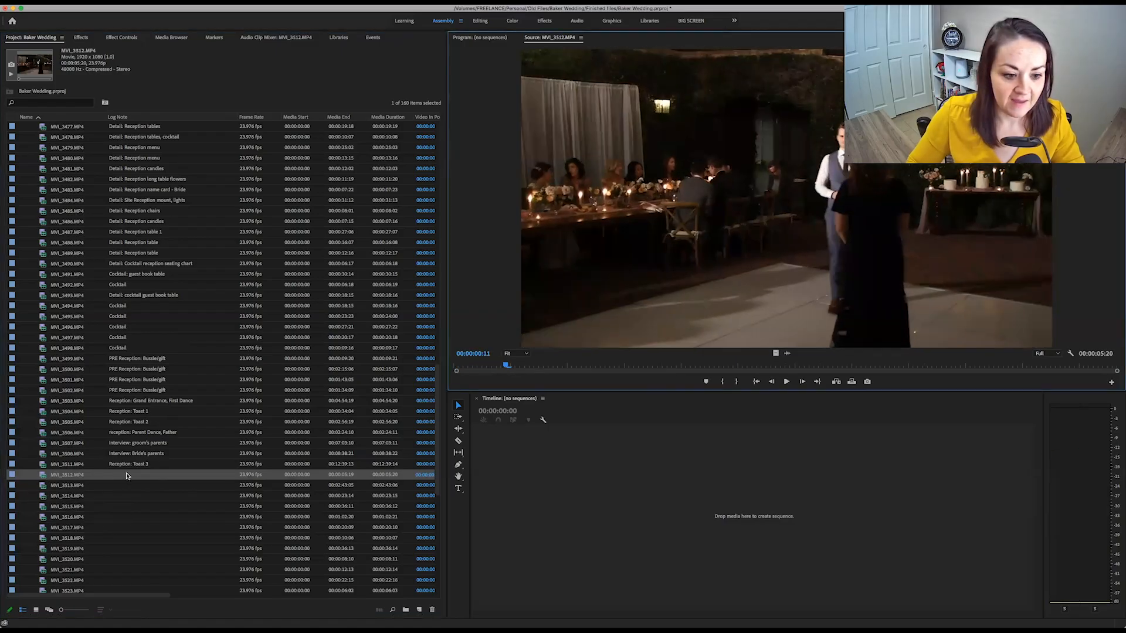
left_click(127, 474)
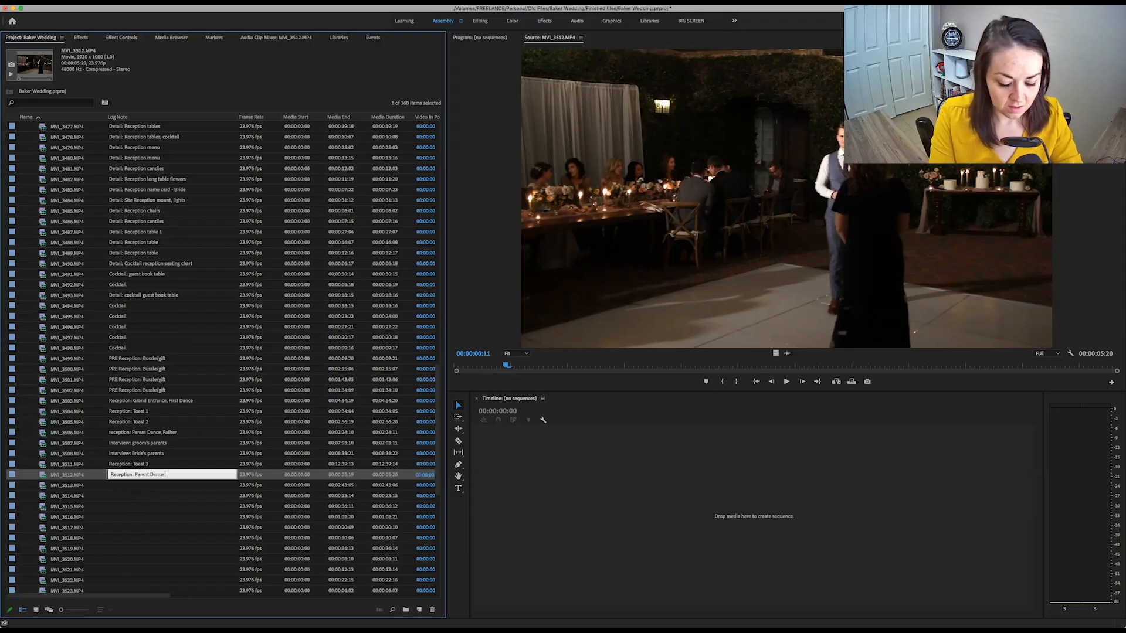
type("er")
key("Return")
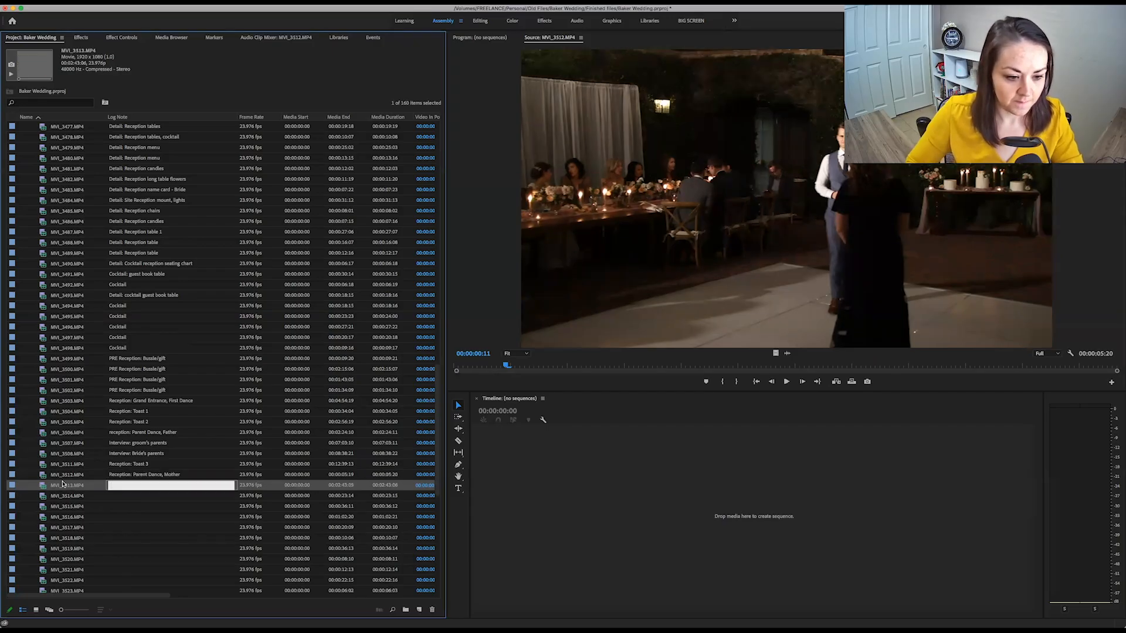
- Preview MVI_3513, copy MVI_3512's log note to it, and extend the text to "Reception: Parent Dance, Mother 2"
double_click(43, 488)
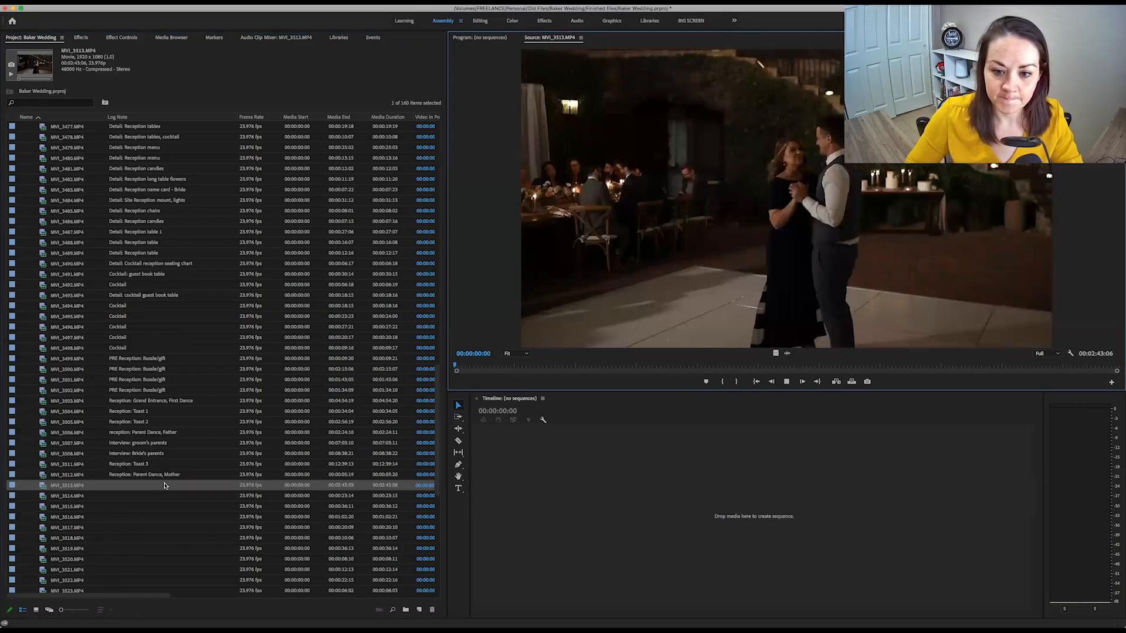
key("space")
double_click(137, 474)
key("ctrl+c")
key("Return")
key("ctrl+v")
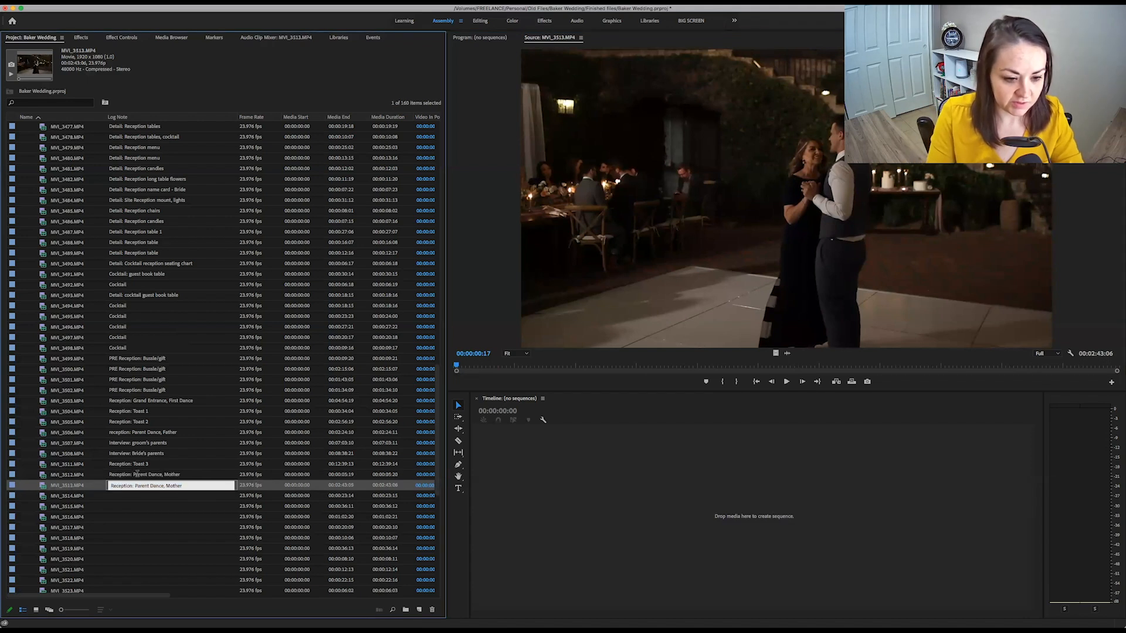
type("2")
key("Return")
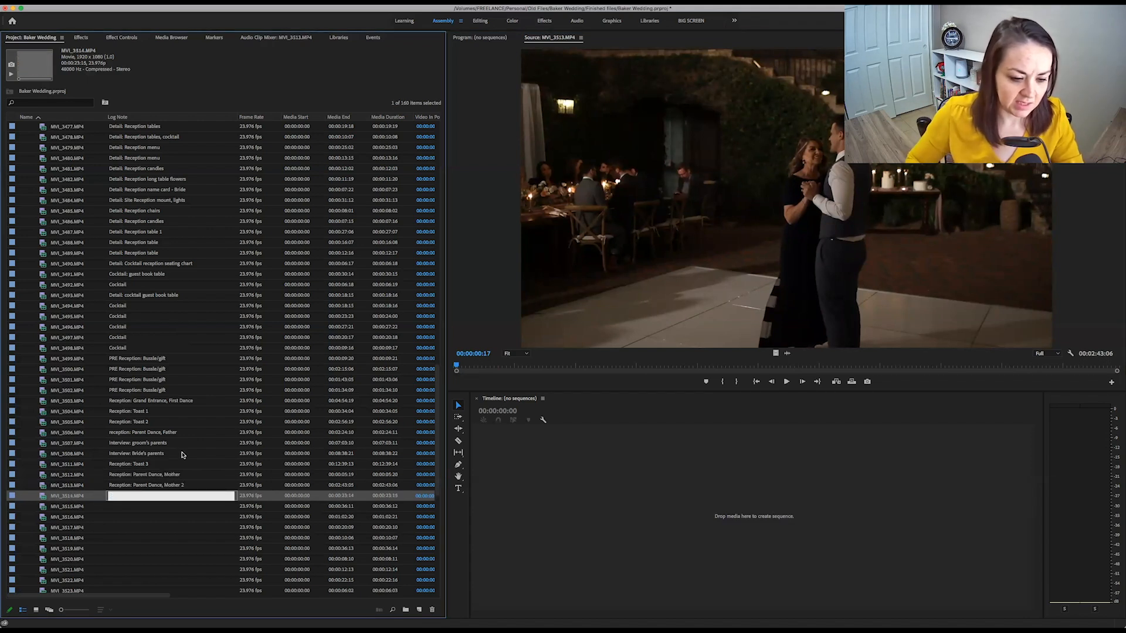
- Extend MVI_3512's log note to "Reception: Parent Dance, Mother 1"
left_click(176, 476)
left_click(192, 476)
type("1")
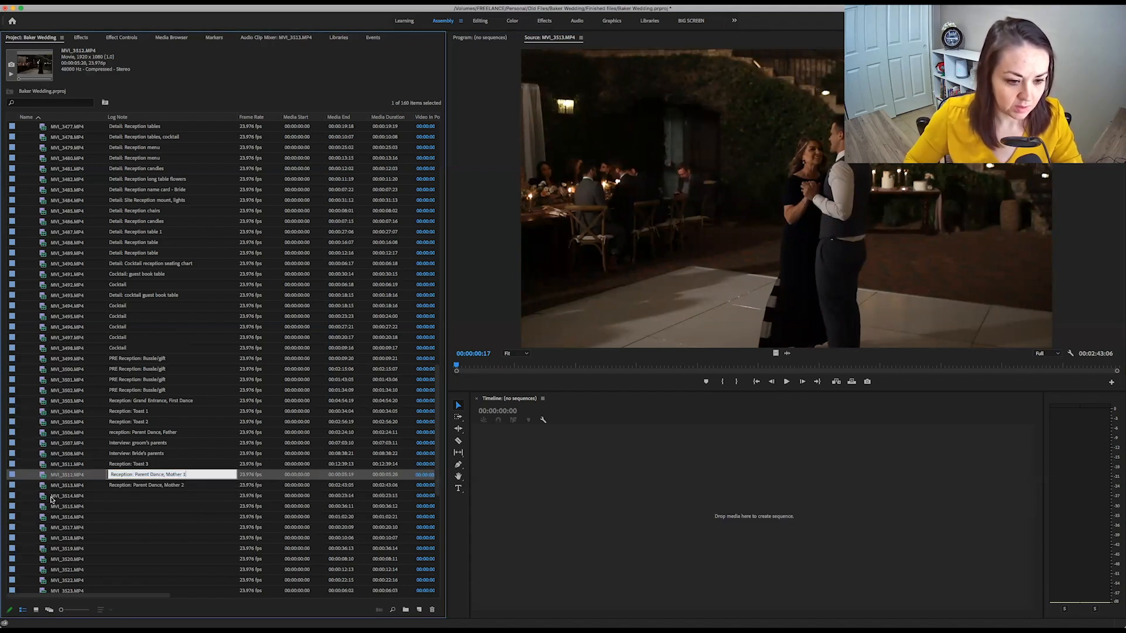
- Preview the start of MVI_3514, and recheck MVI_3511 and MVI_3513 by scrubbing through them
double_click(42, 497)
key("space")
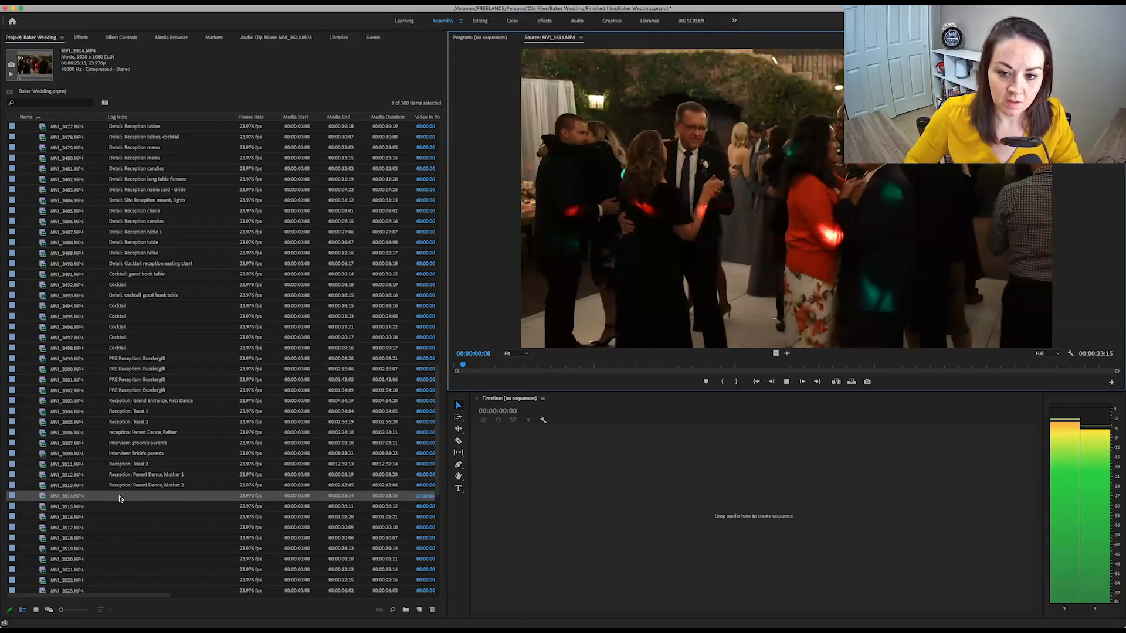
double_click(46, 466)
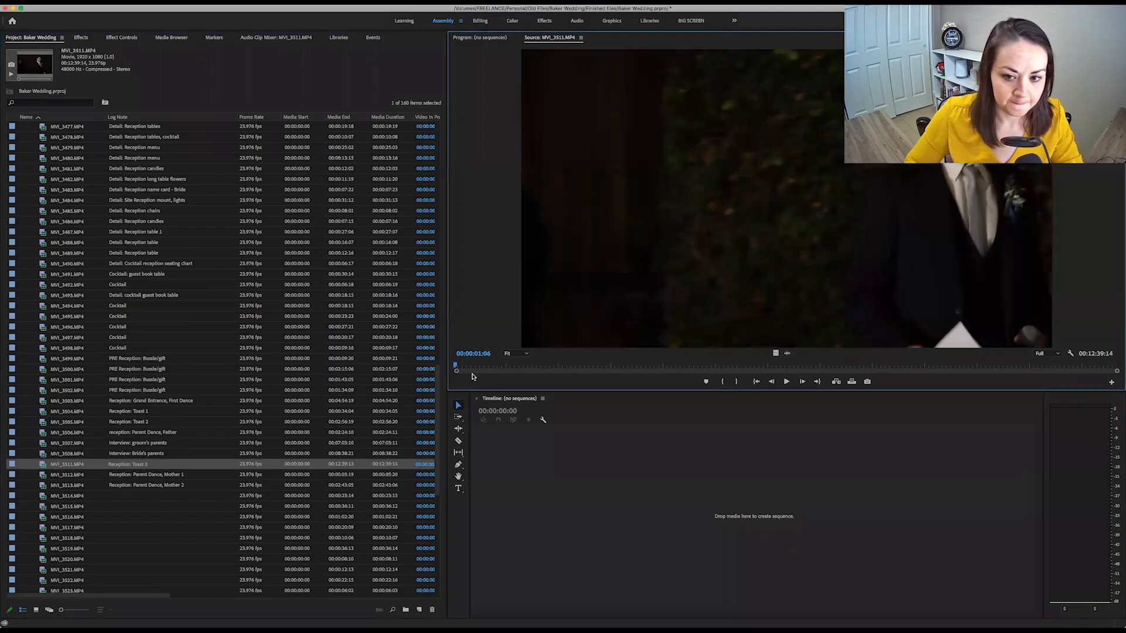
left_click_drag(522, 366, 1106, 366)
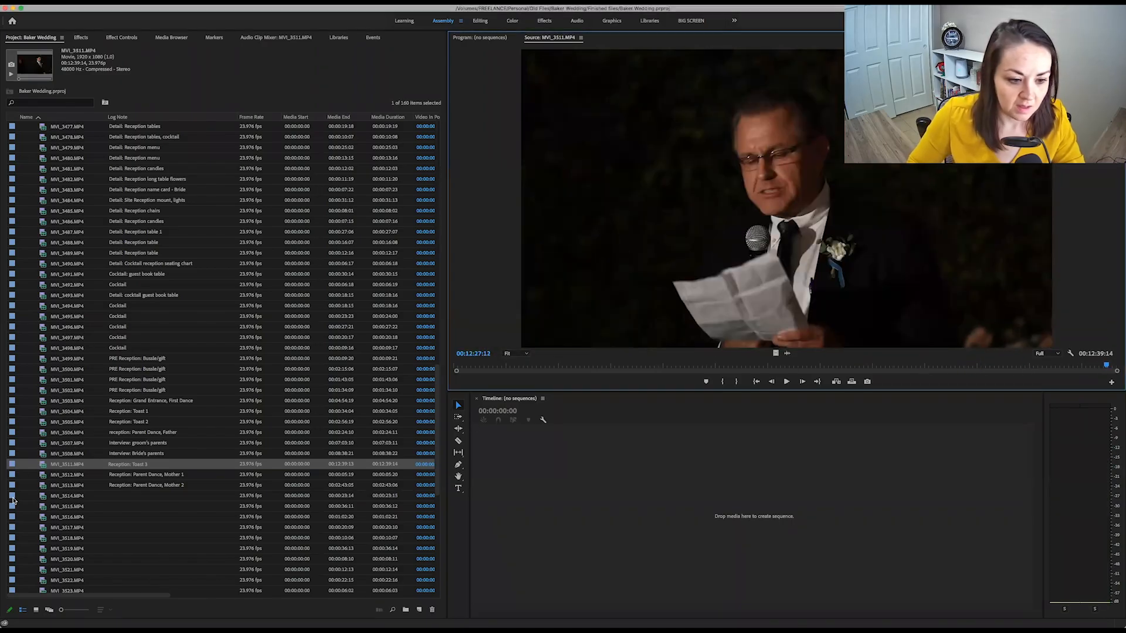
double_click(40, 486)
left_click_drag(593, 369, 1118, 369)
- Preview MVI_3514, and set its log note to "Reception: Dancing slow"
left_click(39, 496)
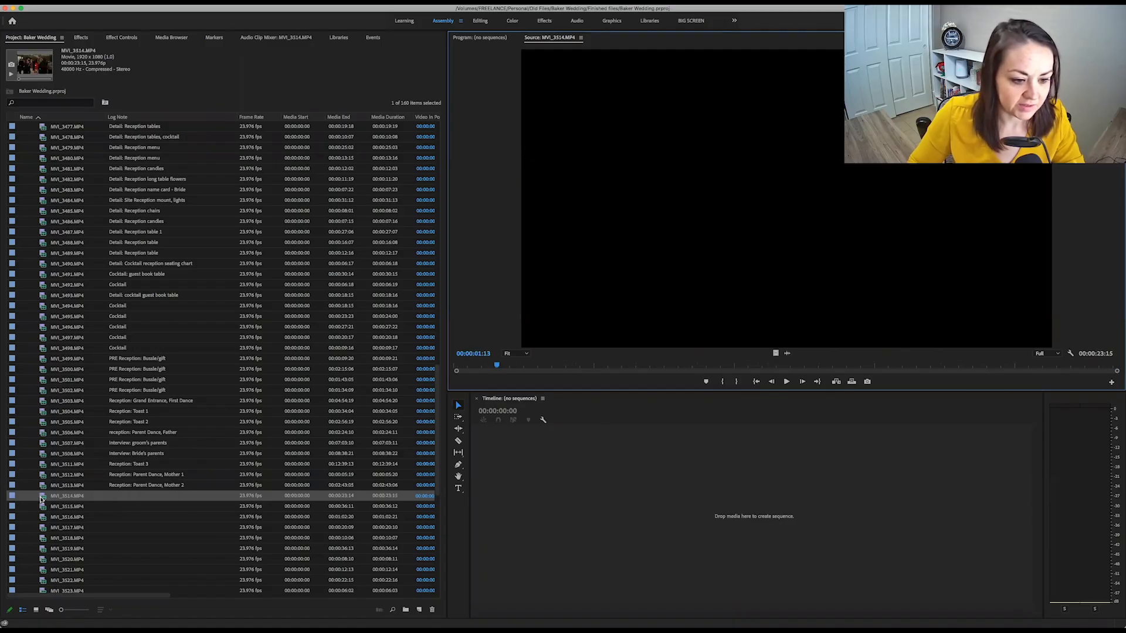
key("space")
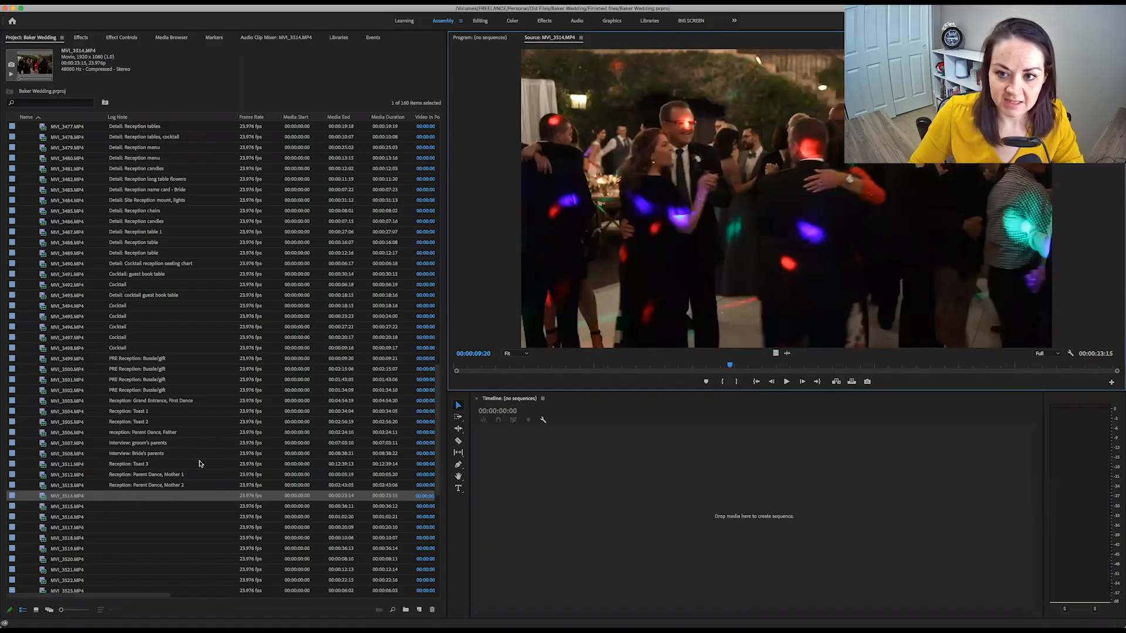
left_click(135, 496)
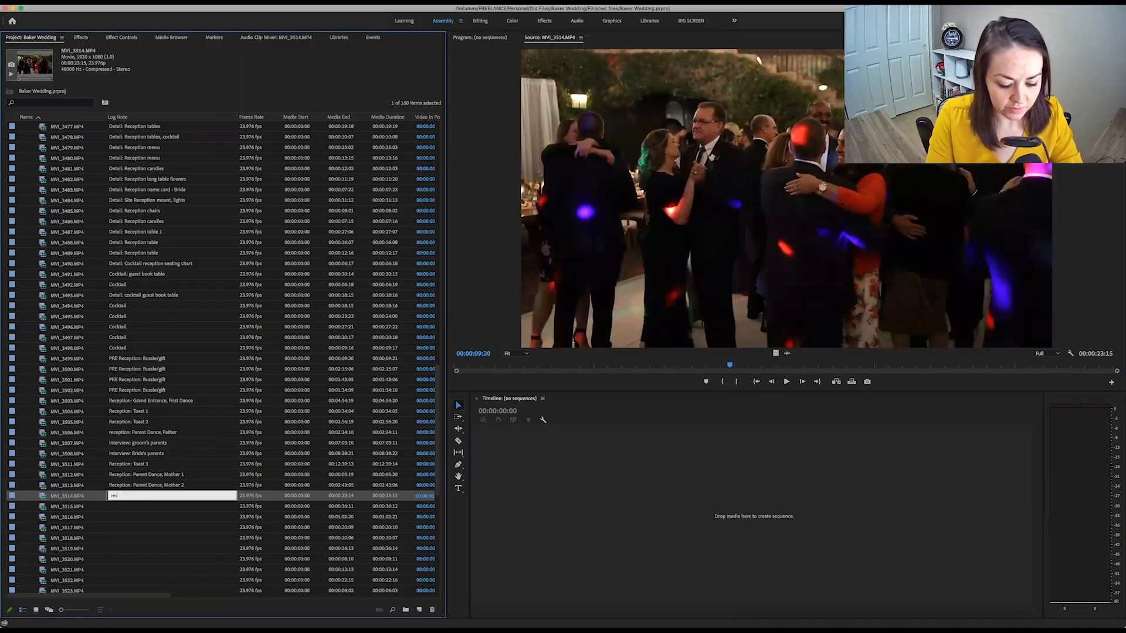
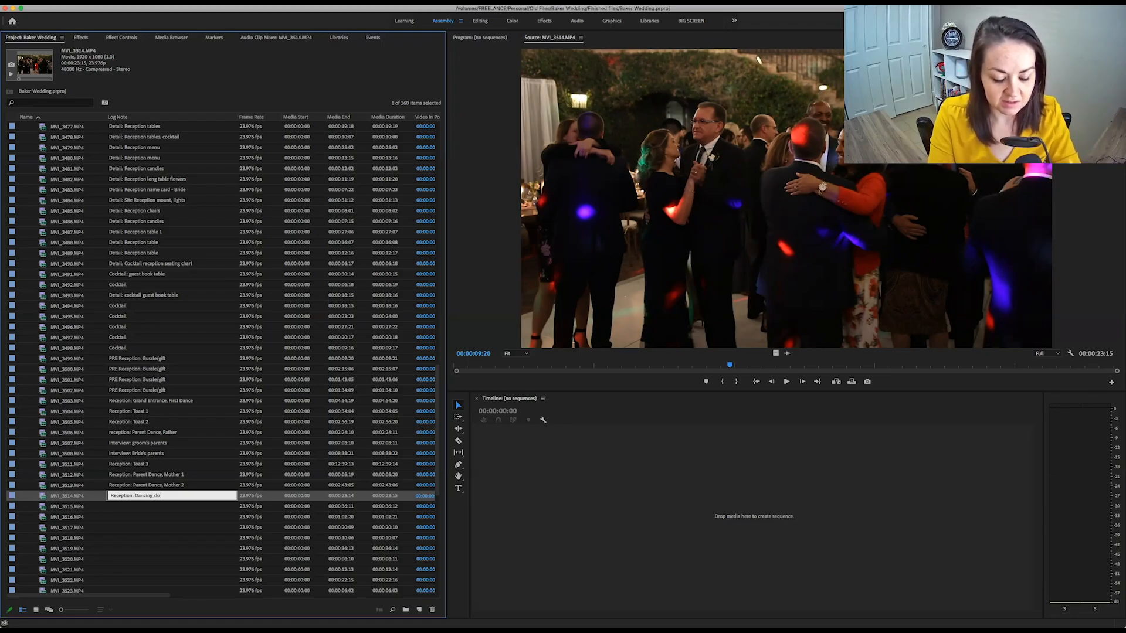
left_click_drag(153, 498, 97, 494)
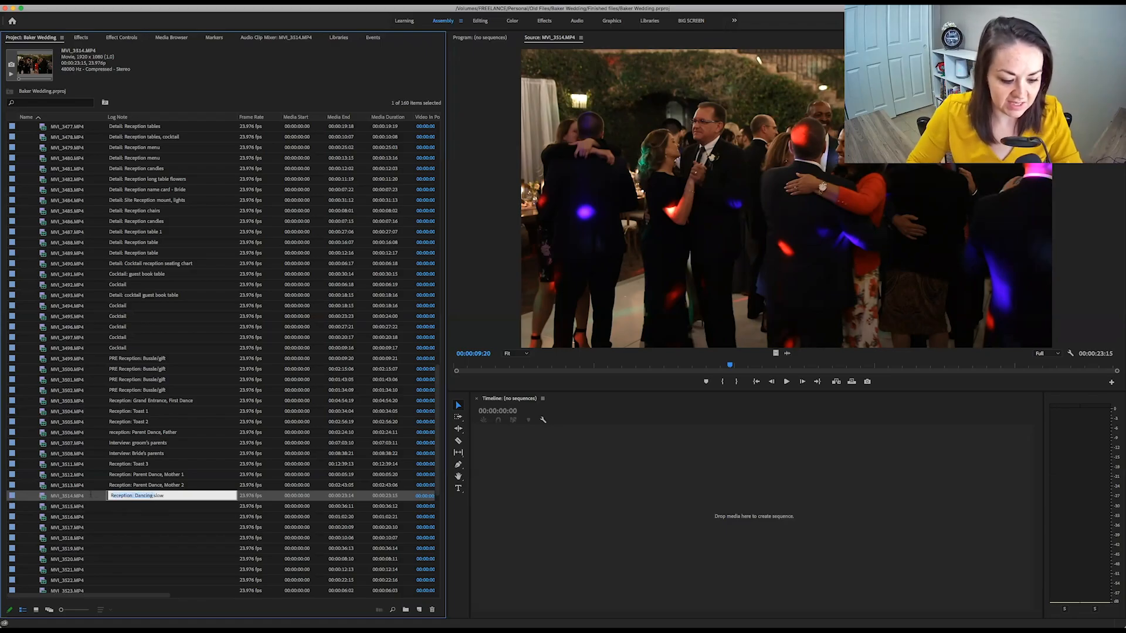
- Preview MVI_3515 and MVI_3516, and scrub through MVI_3517 to compare the dancing footage
double_click(42, 508)
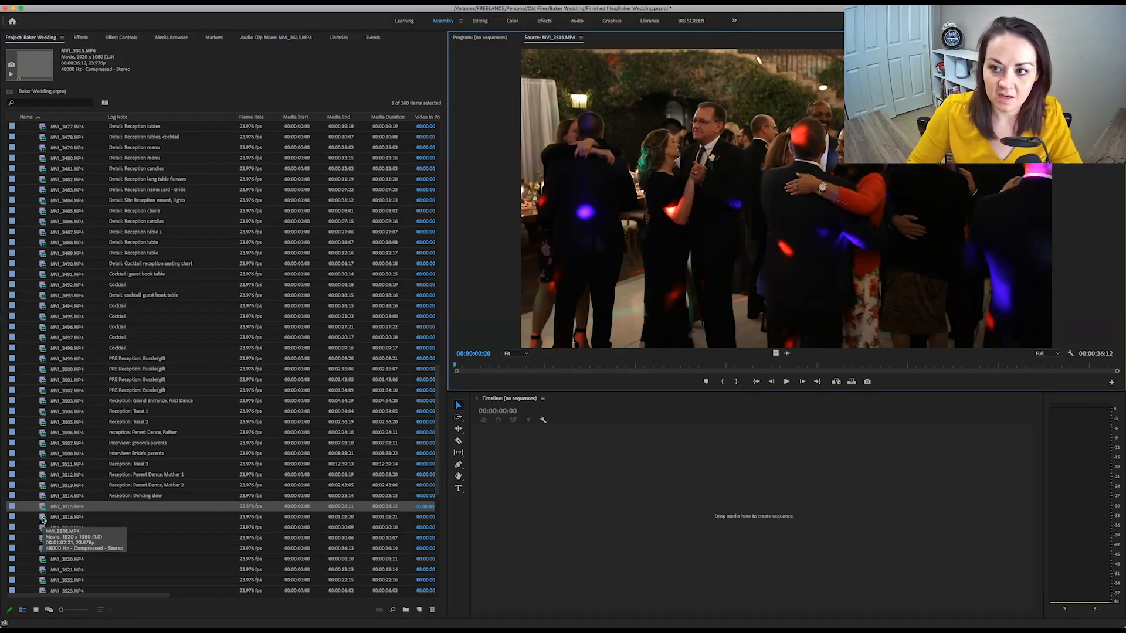
double_click(43, 518)
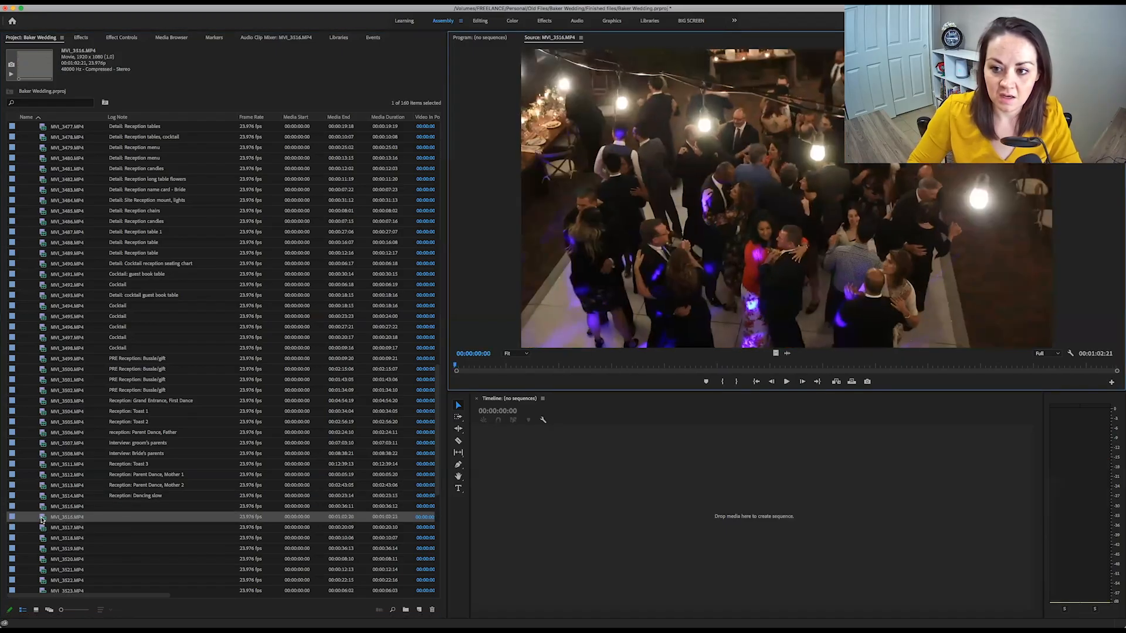
scroll(75, 513, "down", 1)
scroll(75, 513, "down", 4)
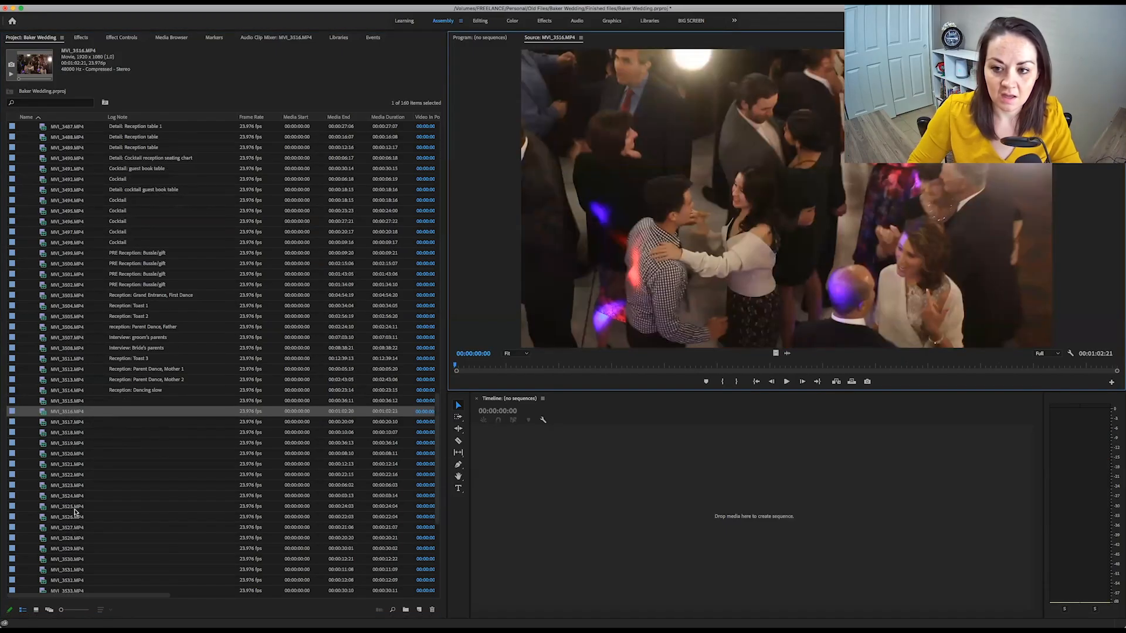
double_click(43, 424)
key("space")
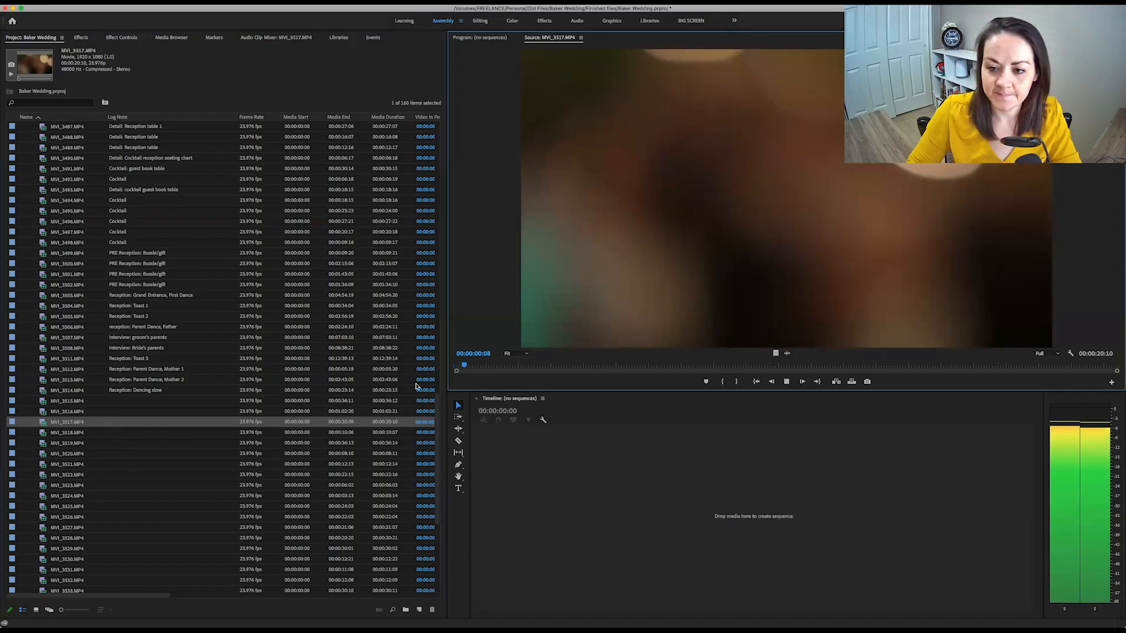
left_click_drag(511, 364, 678, 365)
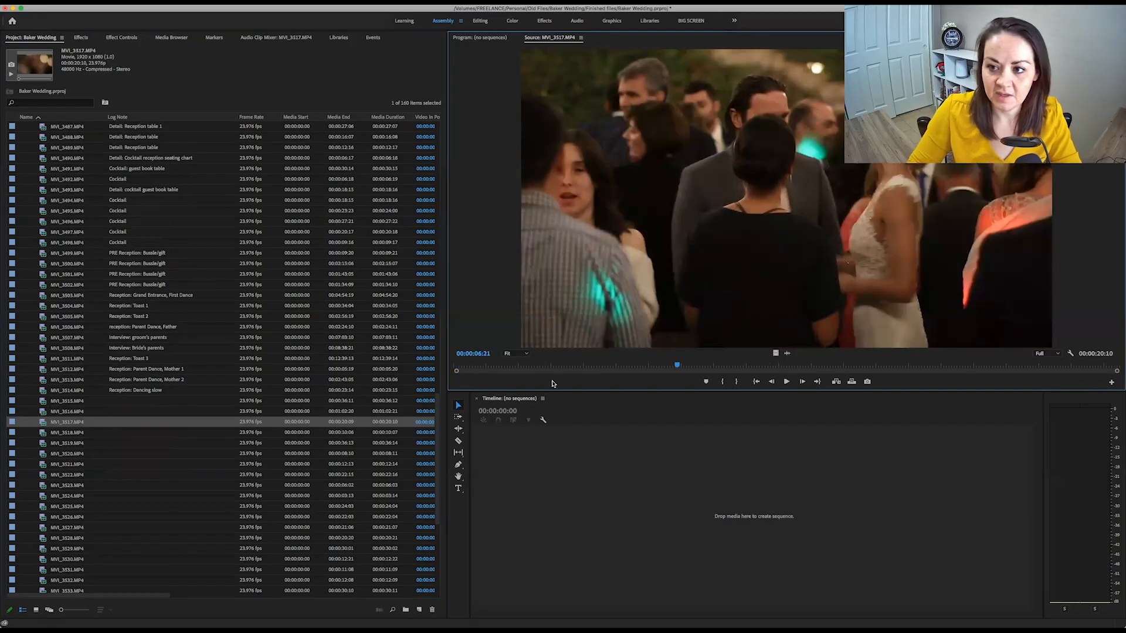
- Set the log notes of MVI_3515 and MVI_3516 to "Reception: Dancing slow"
left_click(129, 413)
type("Reception: Dancing")
left_click(138, 401)
type("Reception: Dancing")
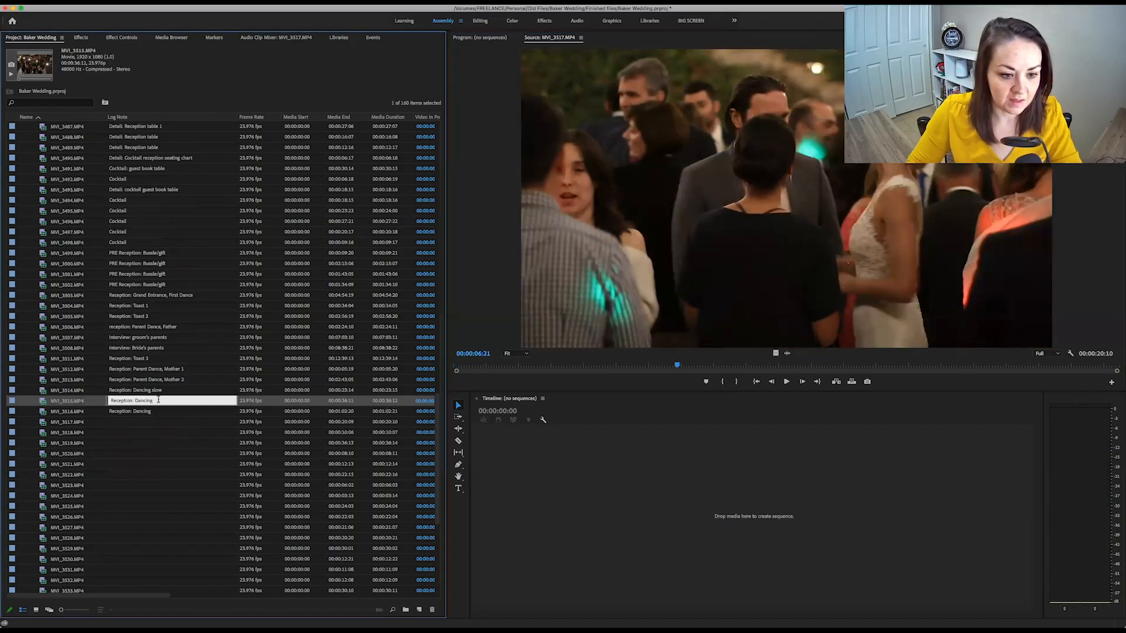
key("Return")
key("Right")
type("slow")
key("Return")
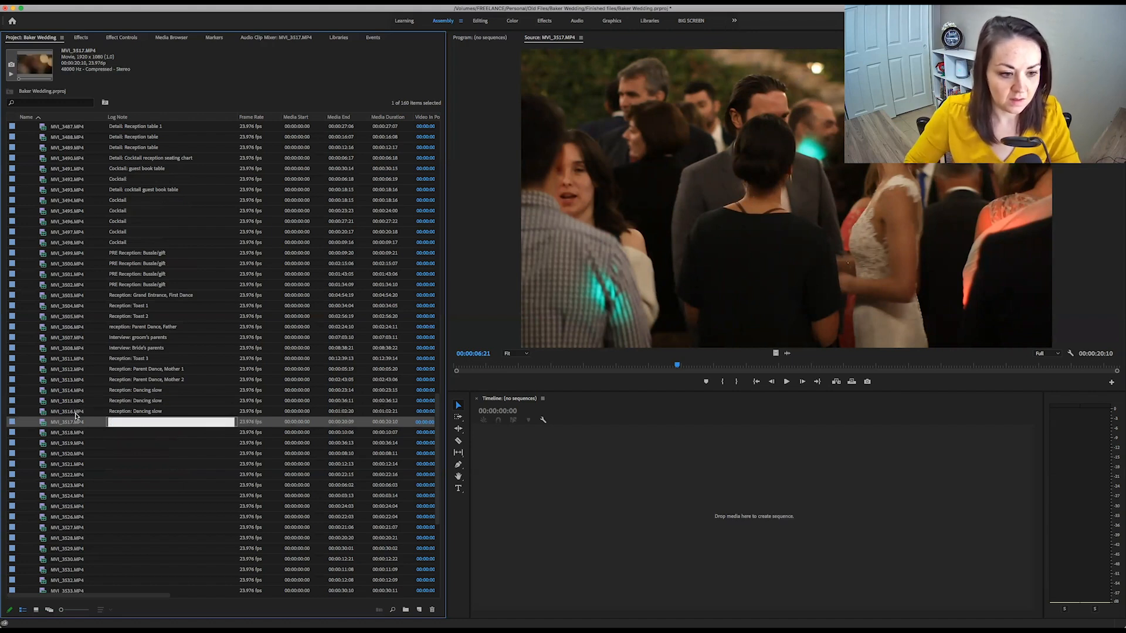
- Recheck MVI_3516 by playing and scrubbing through it, and shorten its log note to "Reception: Dancing"
double_click(44, 412)
left_click_drag(570, 365, 880, 364)
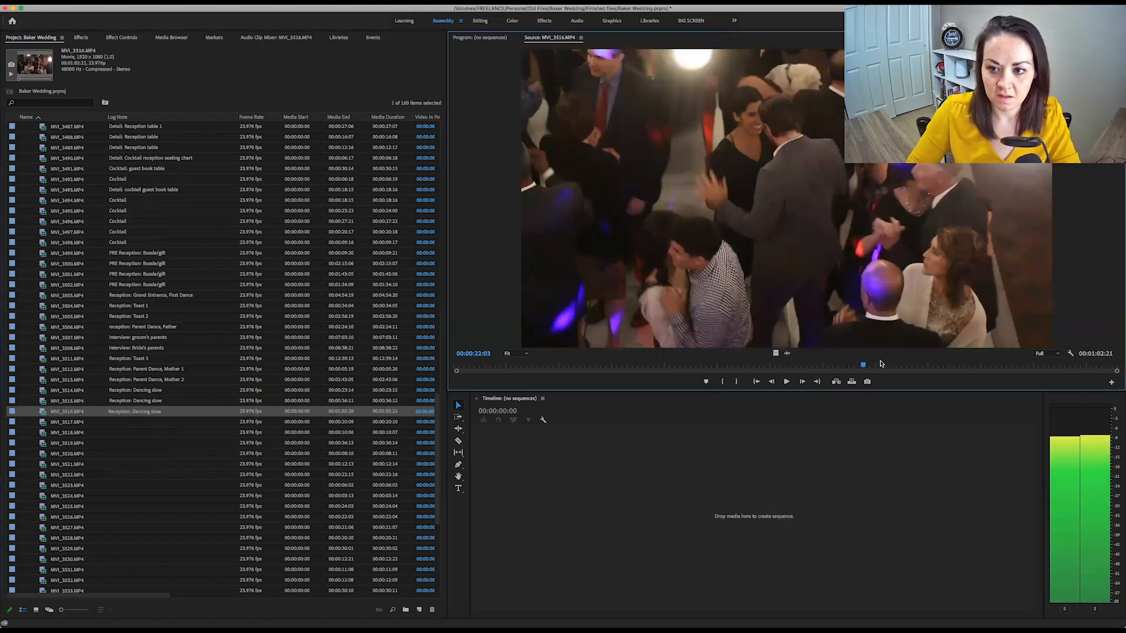
key("space")
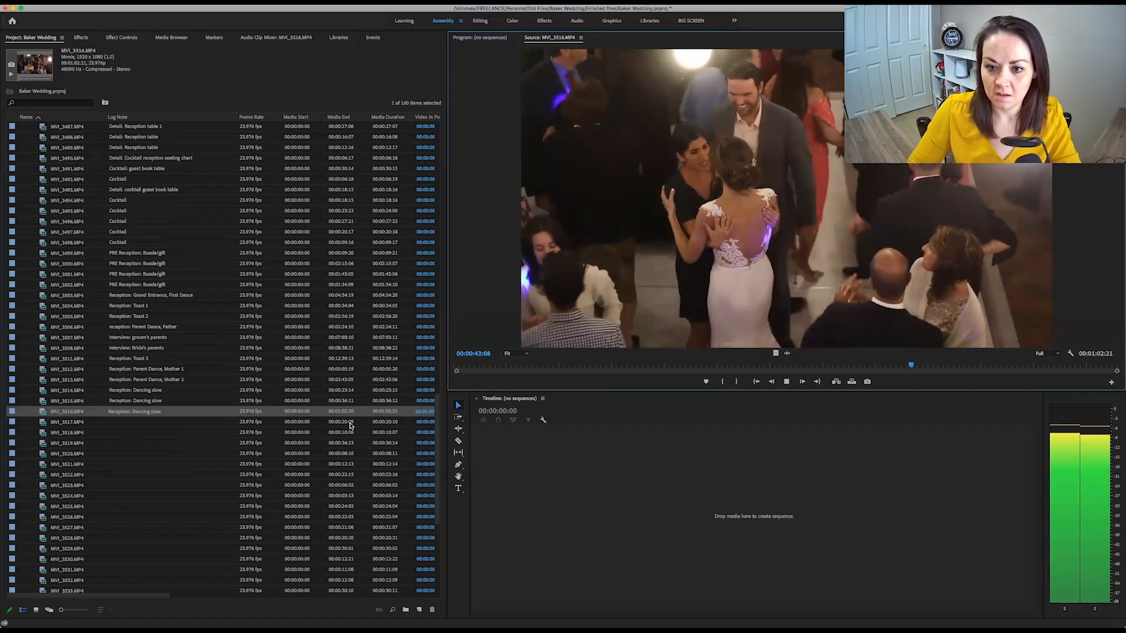
left_click(726, 367)
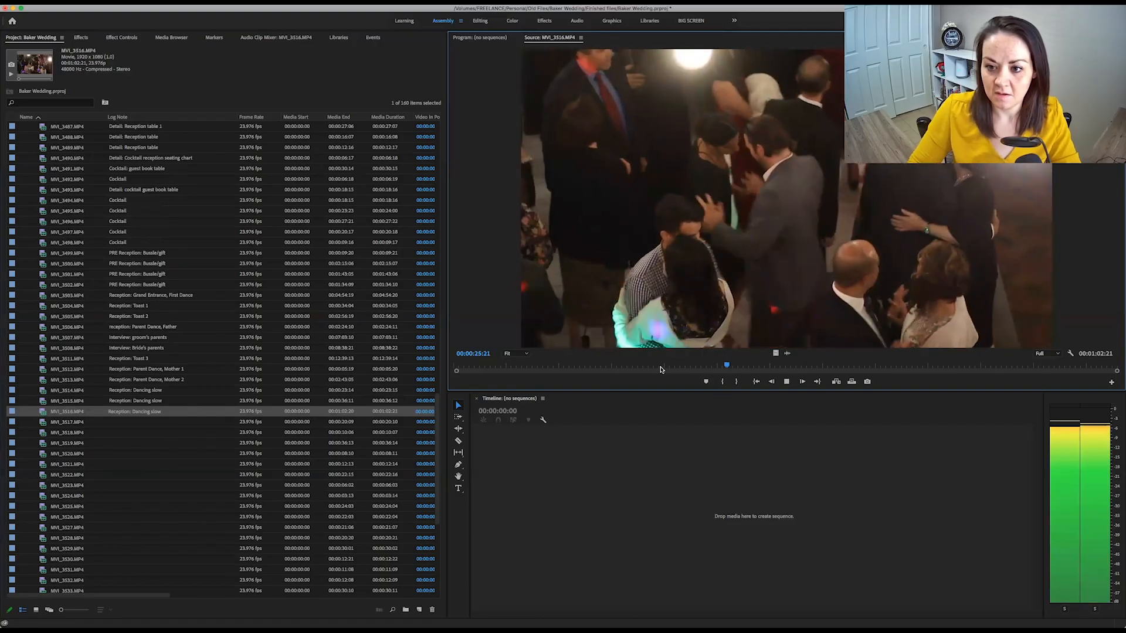
left_click(535, 367)
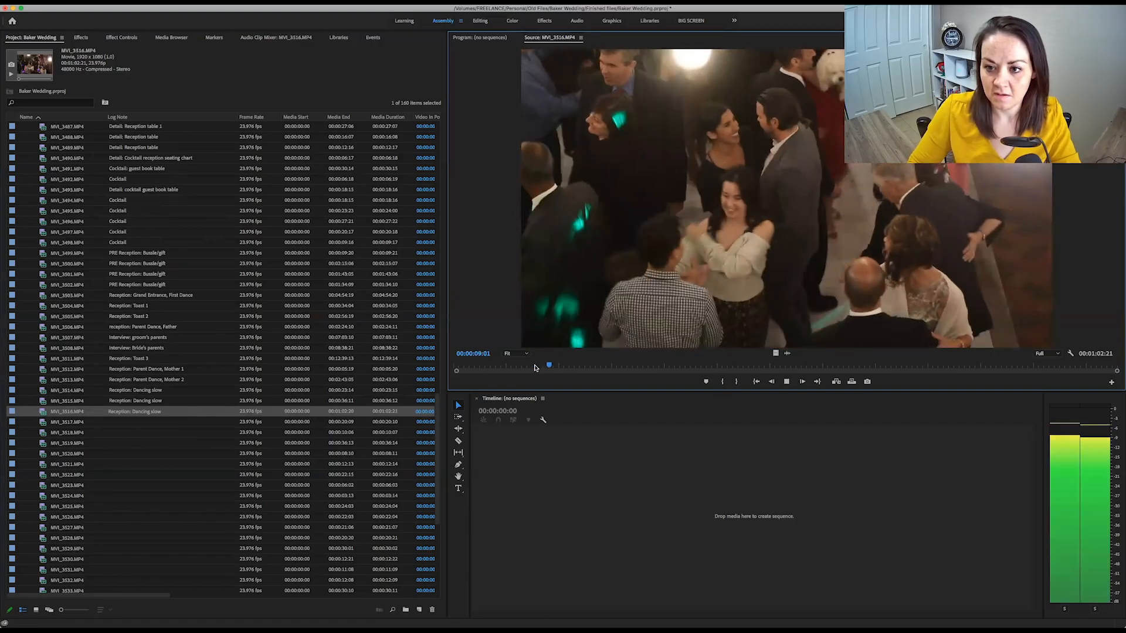
left_click(458, 368)
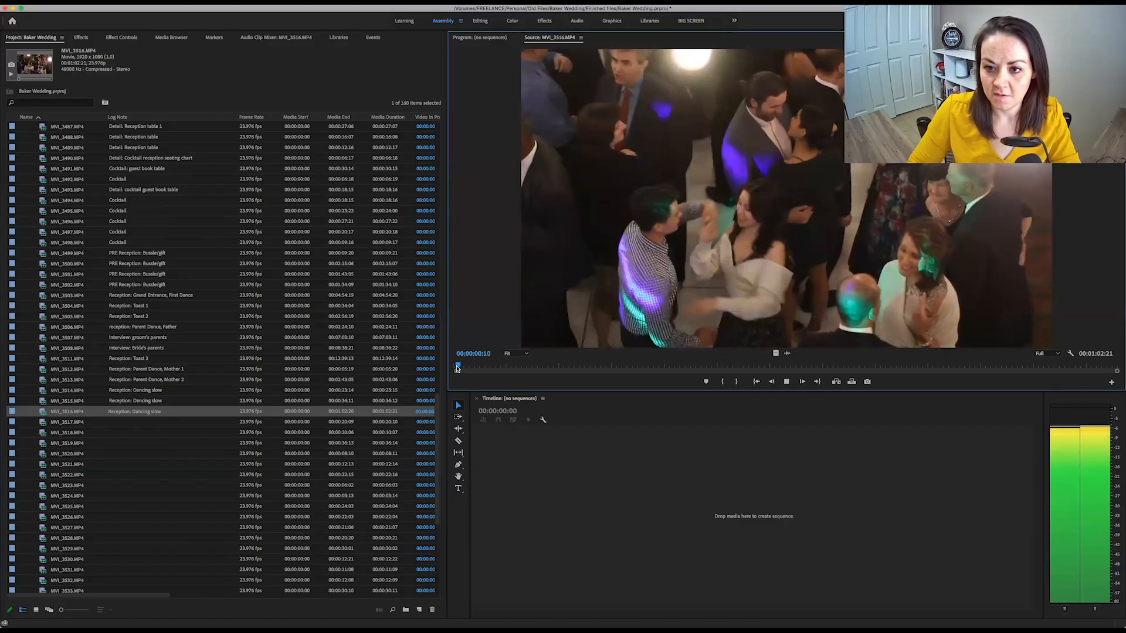
double_click(208, 413)
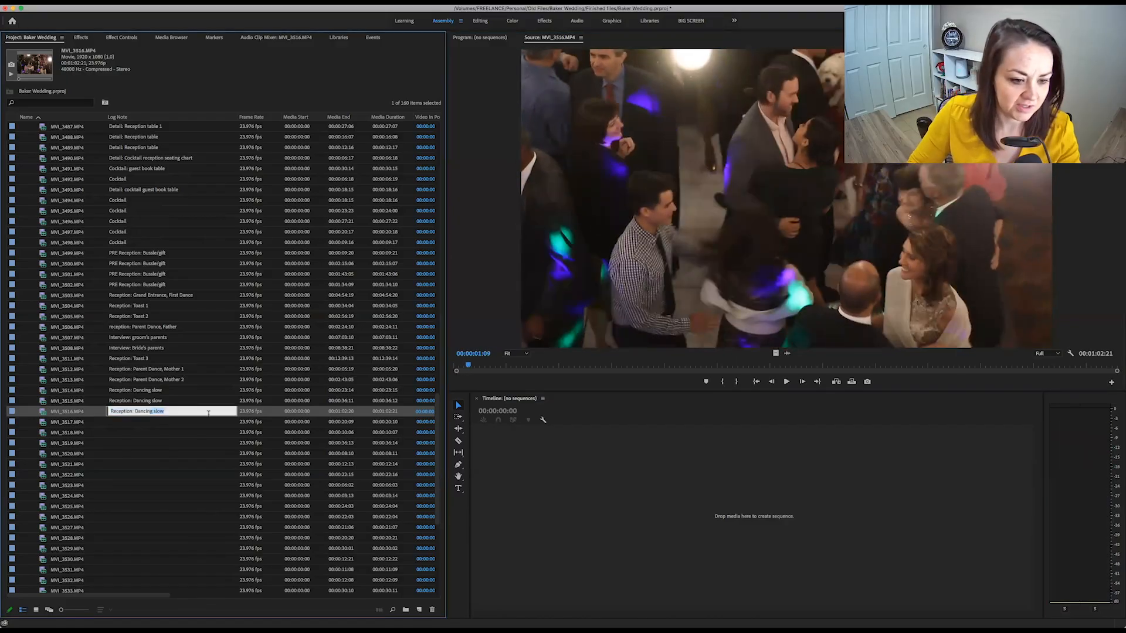
- Preview MVI_3517 through MVI_3521 briefly, and sample MVI_3534 to compare the dancing footage
double_click(44, 427)
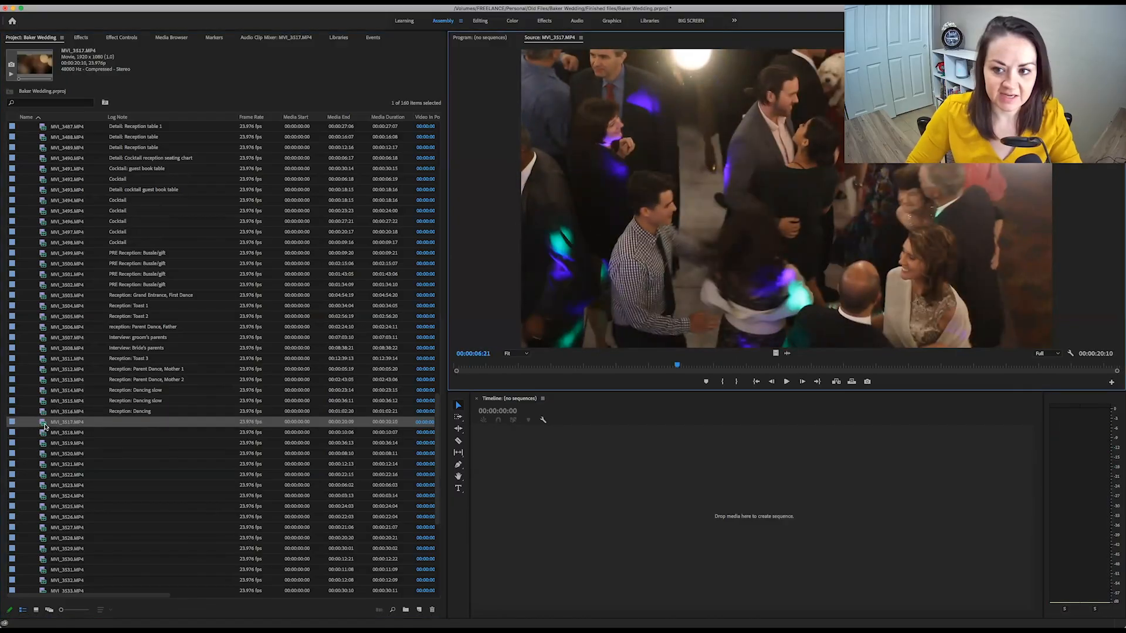
key("space")
double_click(41, 434)
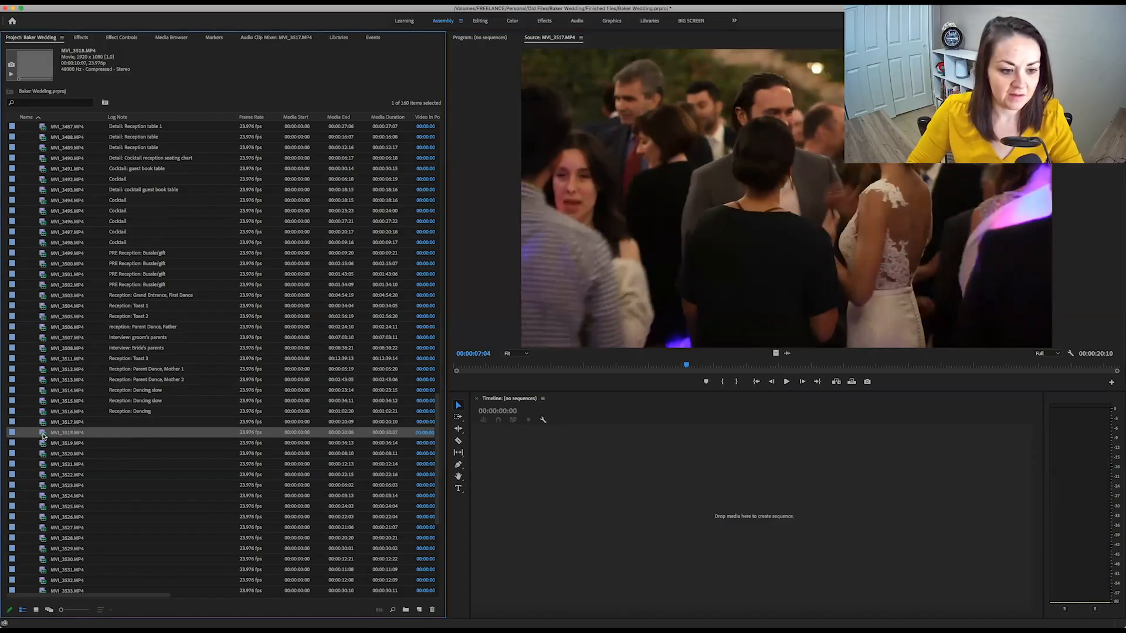
double_click(41, 445)
key("space")
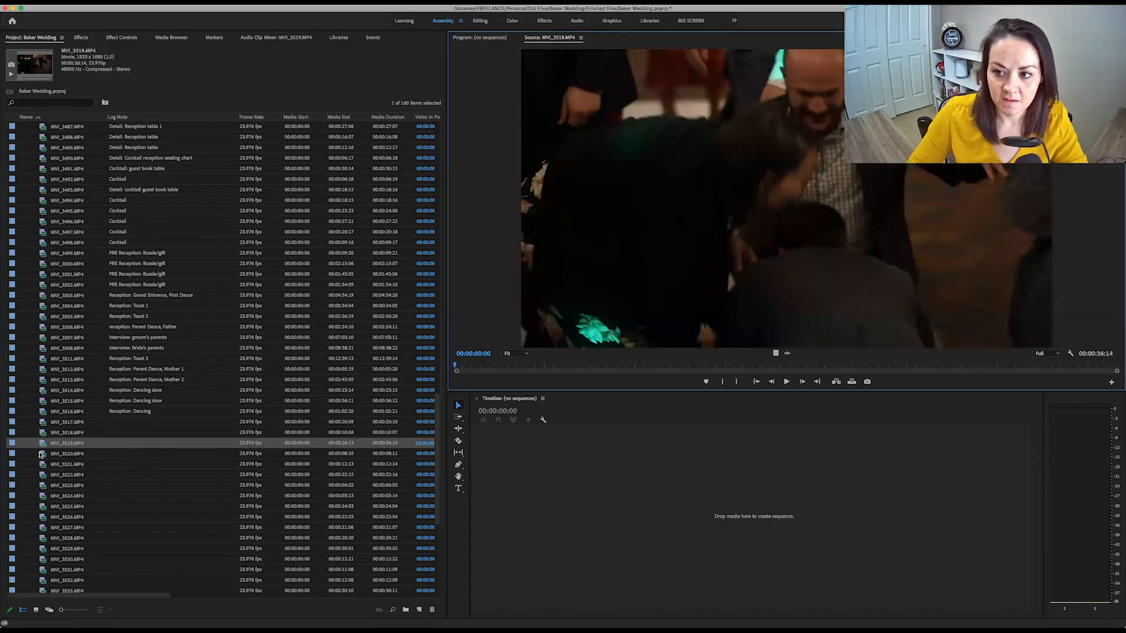
double_click(42, 457)
double_click(42, 466)
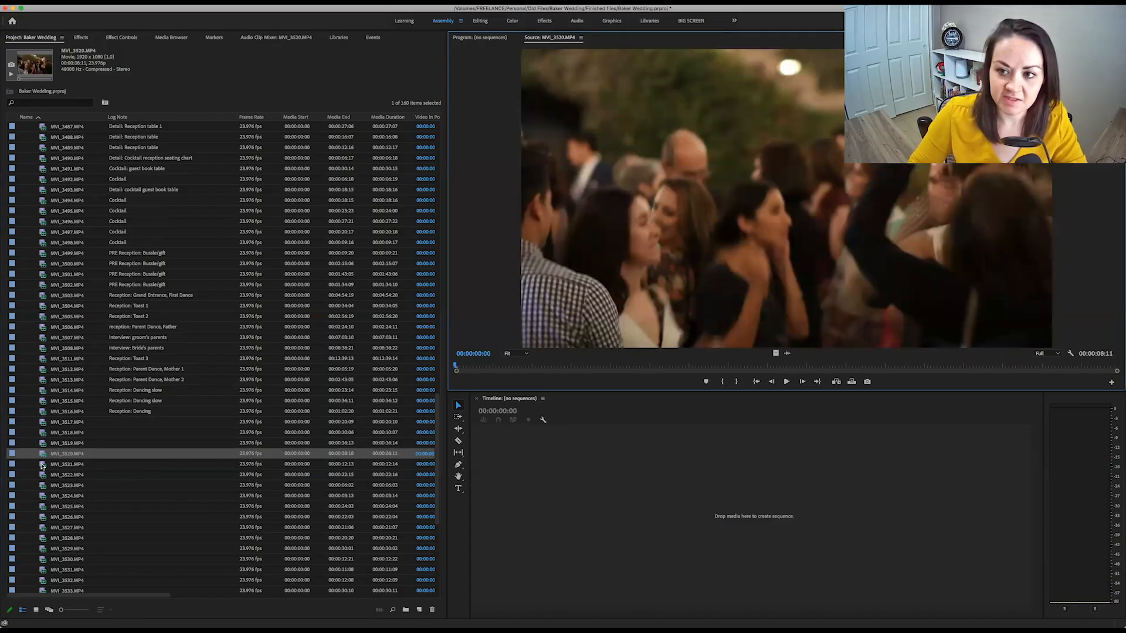
key("space")
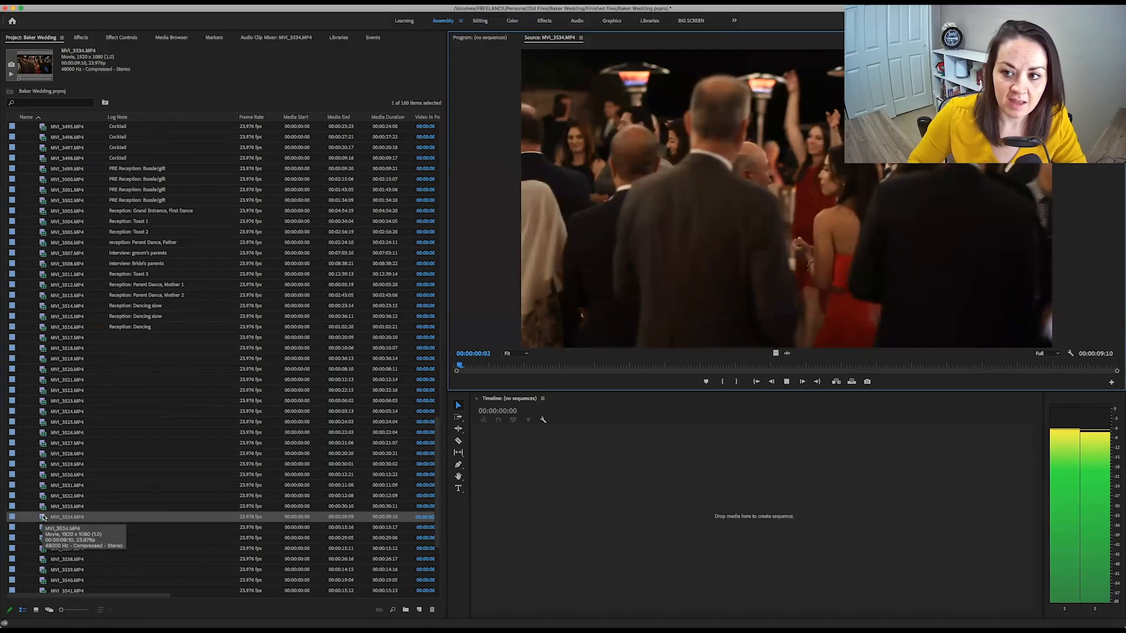
key("space")
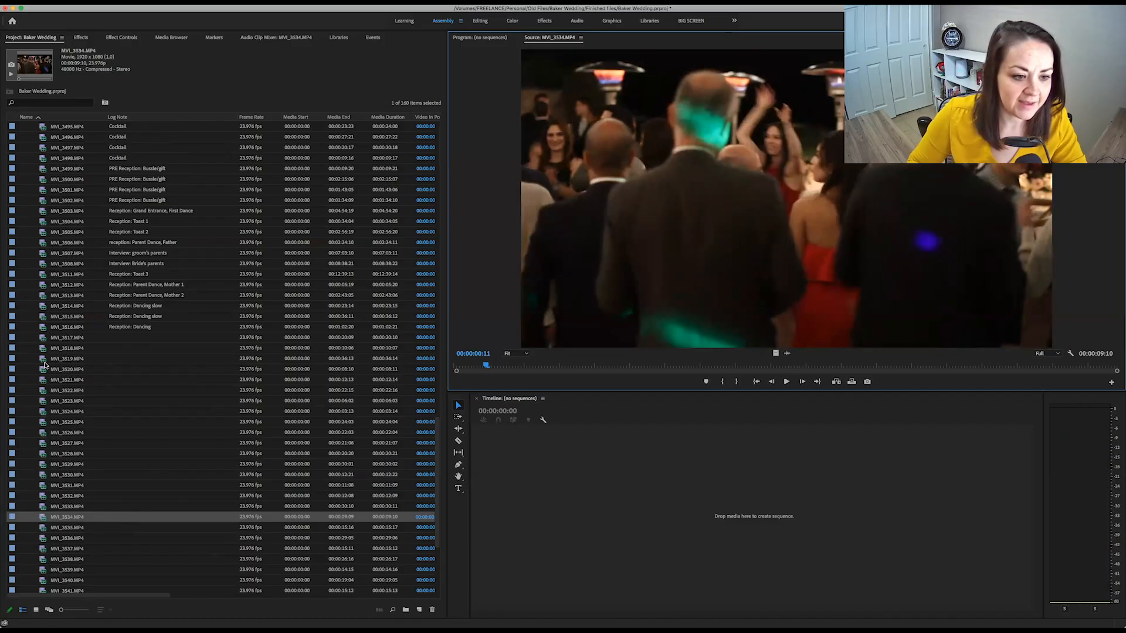
- Scrub through MVI_3517 and MVI_3518 to examine who is shown dancing
double_click(43, 339)
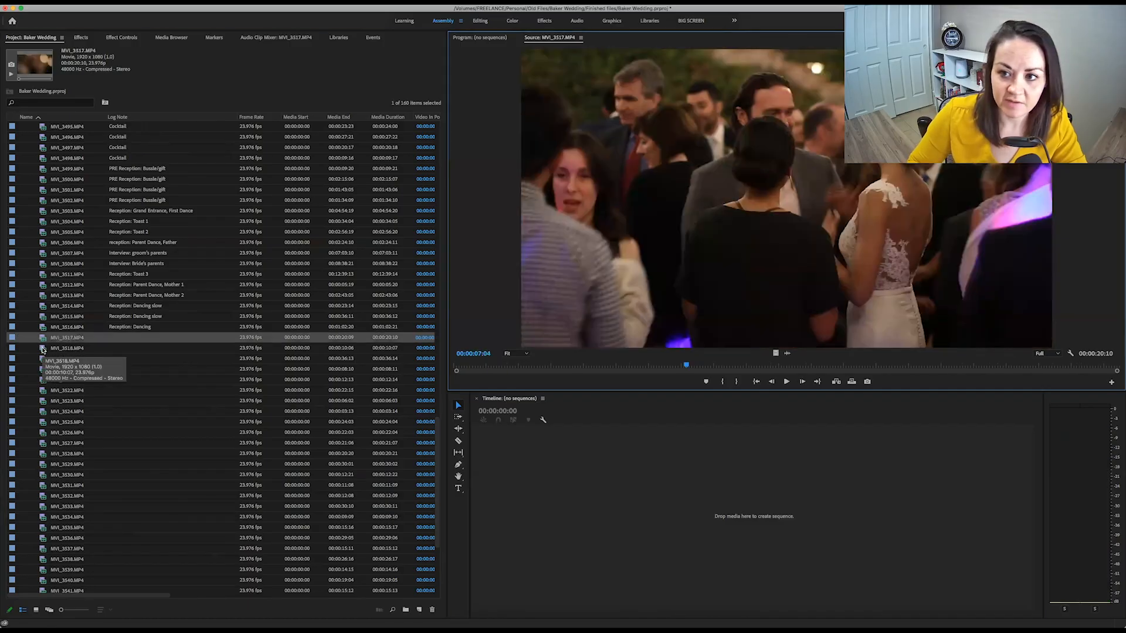
left_click(122, 342)
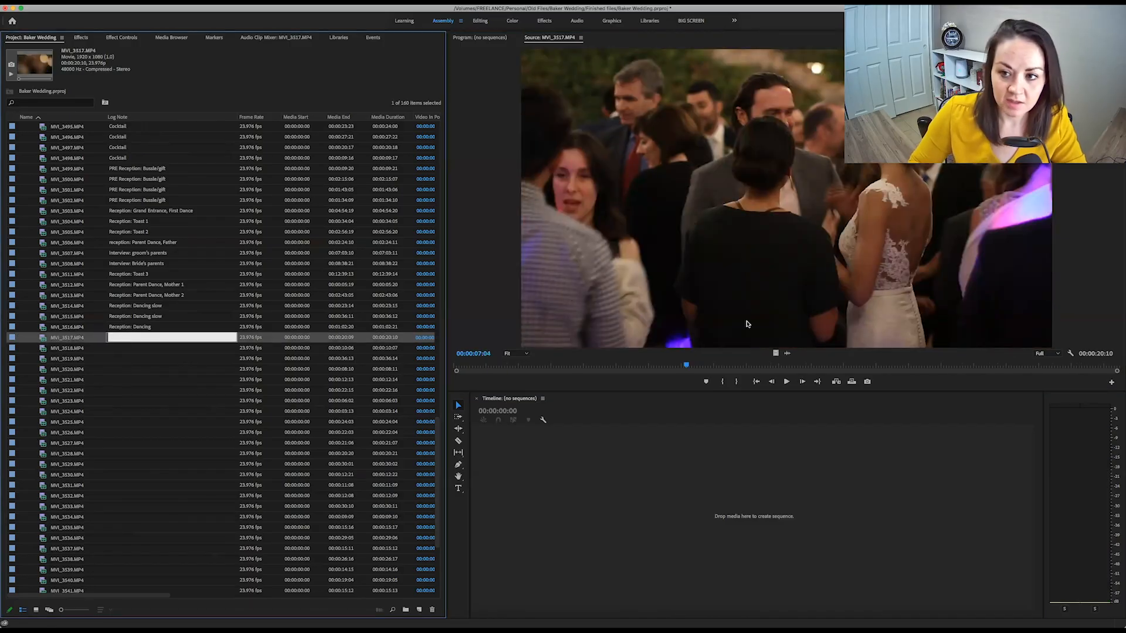
left_click(596, 365)
left_click_drag(616, 365, 996, 366)
double_click(47, 349)
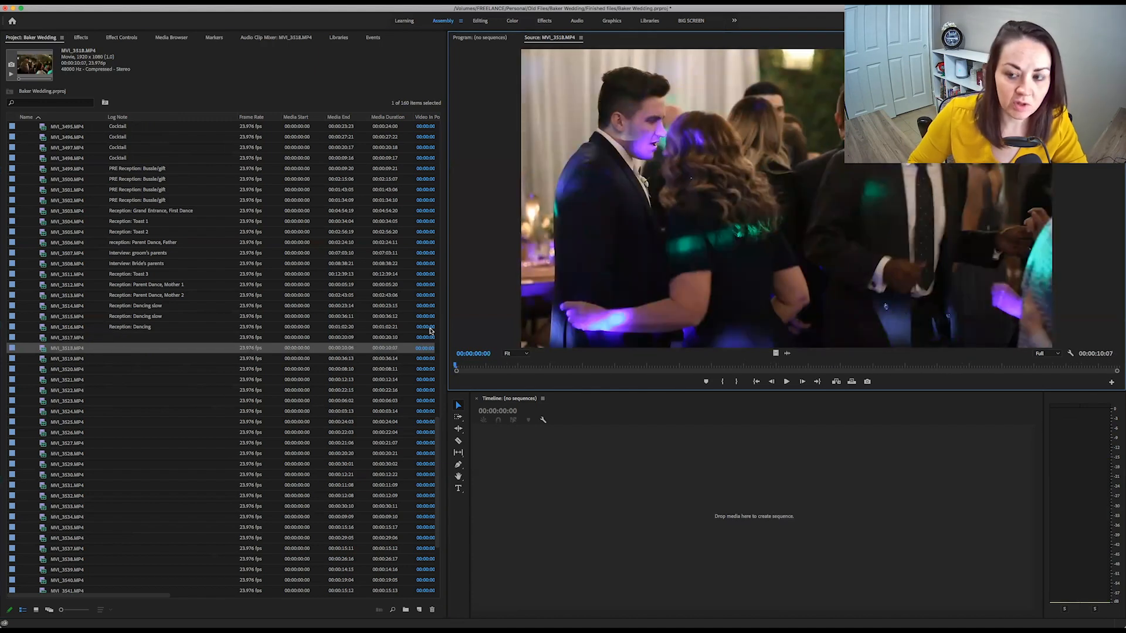
left_click(597, 365)
left_click_drag(599, 365, 860, 365)
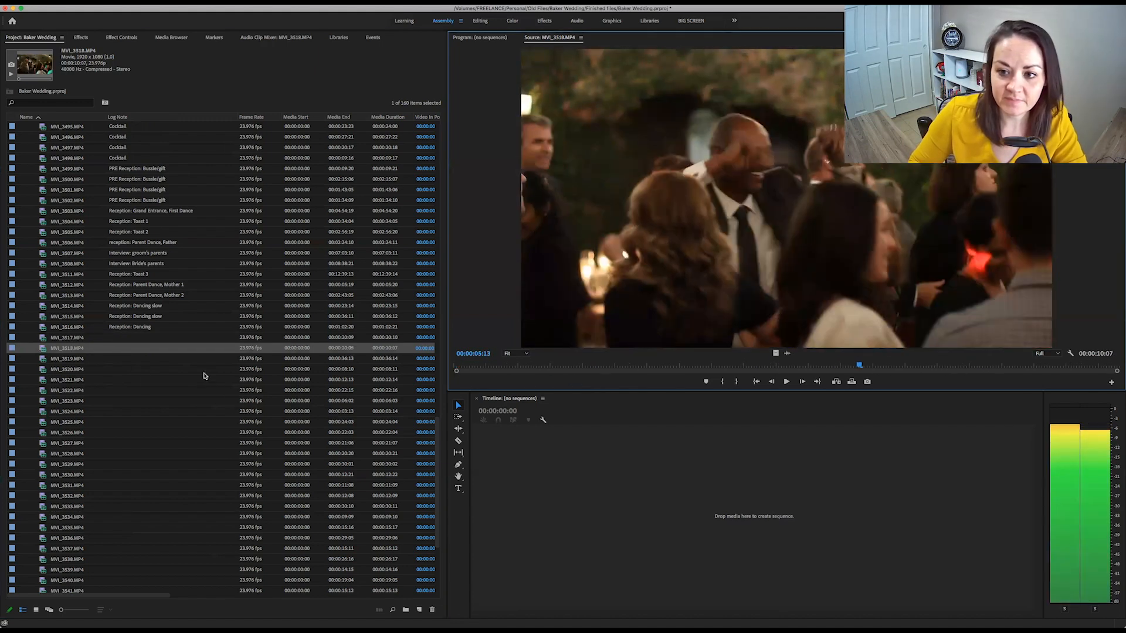
- Scrub back and forth through MVI_3519 and play part of it to judge the footage
double_click(46, 359)
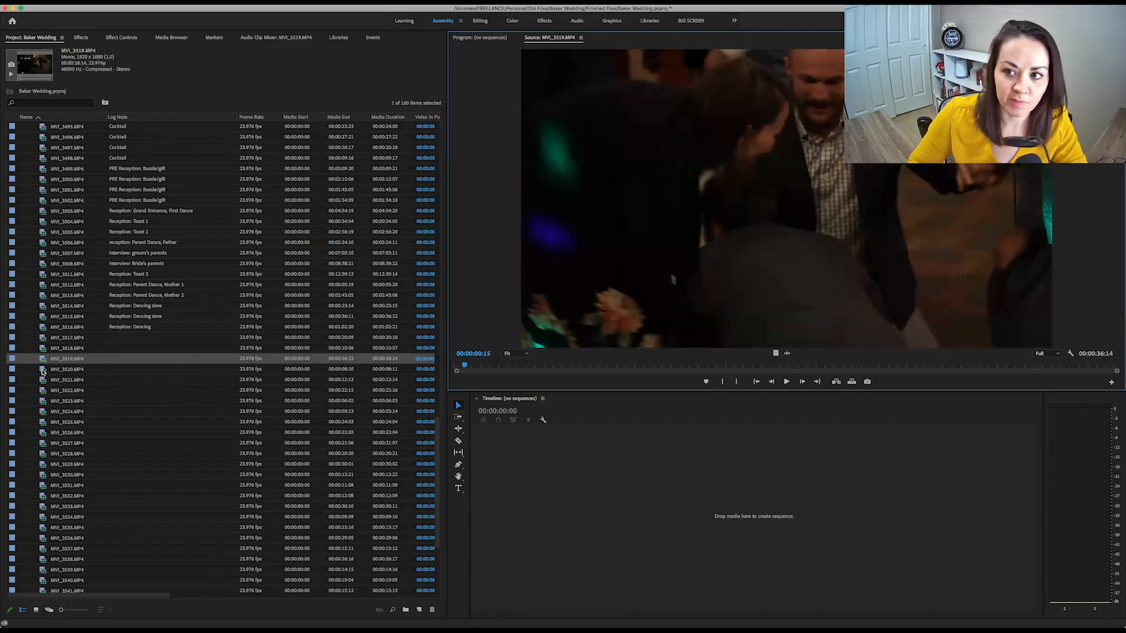
left_click_drag(569, 366, 880, 366)
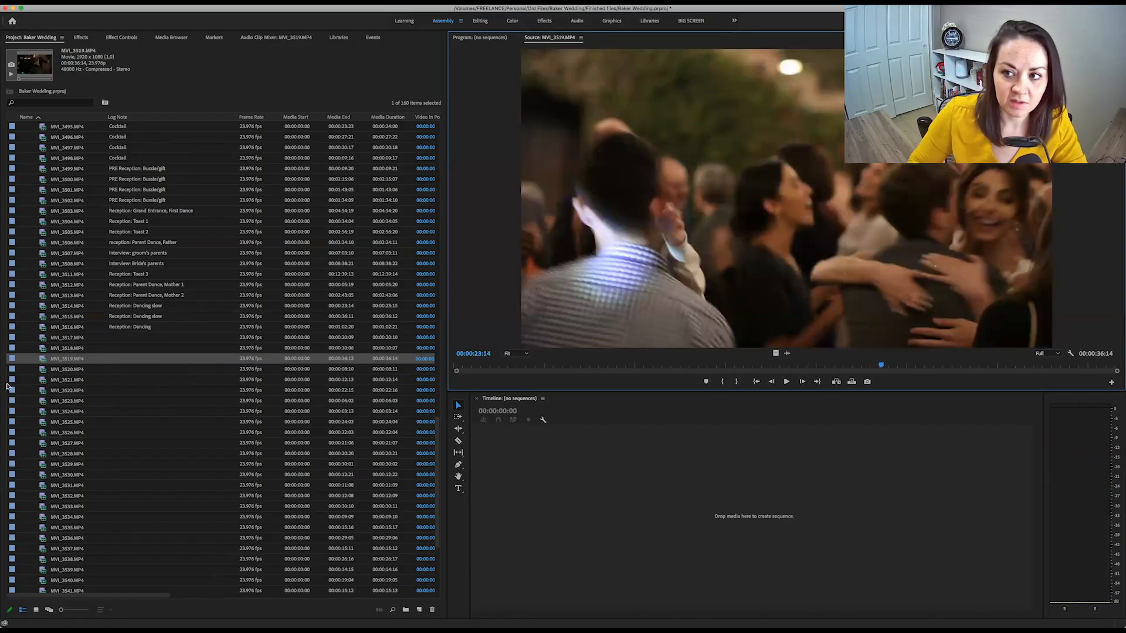
key("space")
left_click(813, 366)
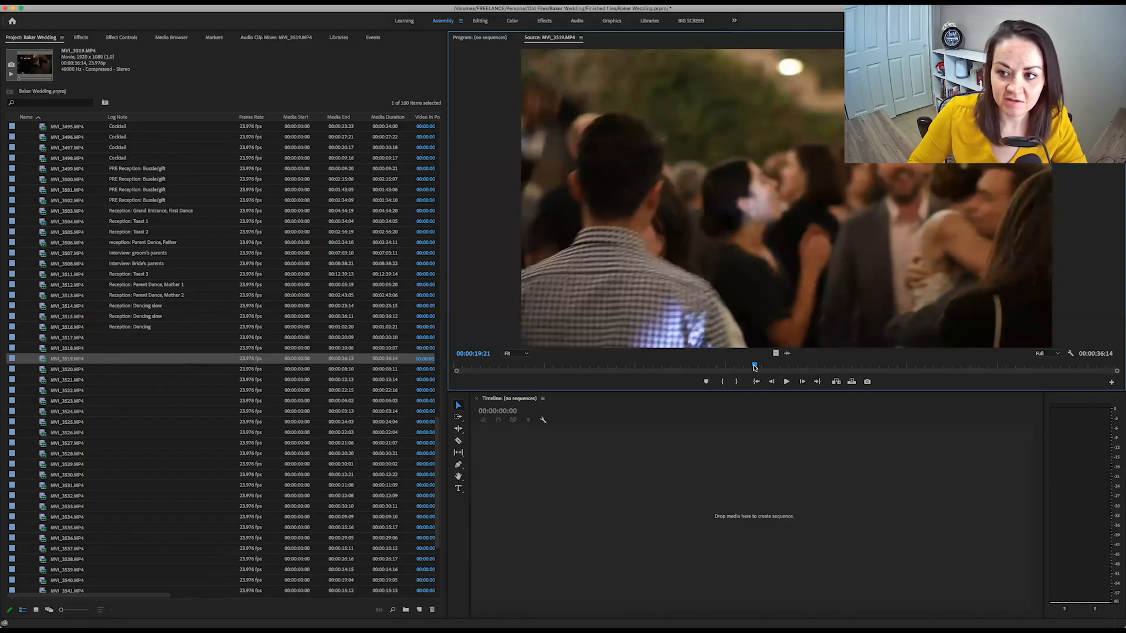
left_click_drag(754, 367, 722, 367)
left_click(663, 367)
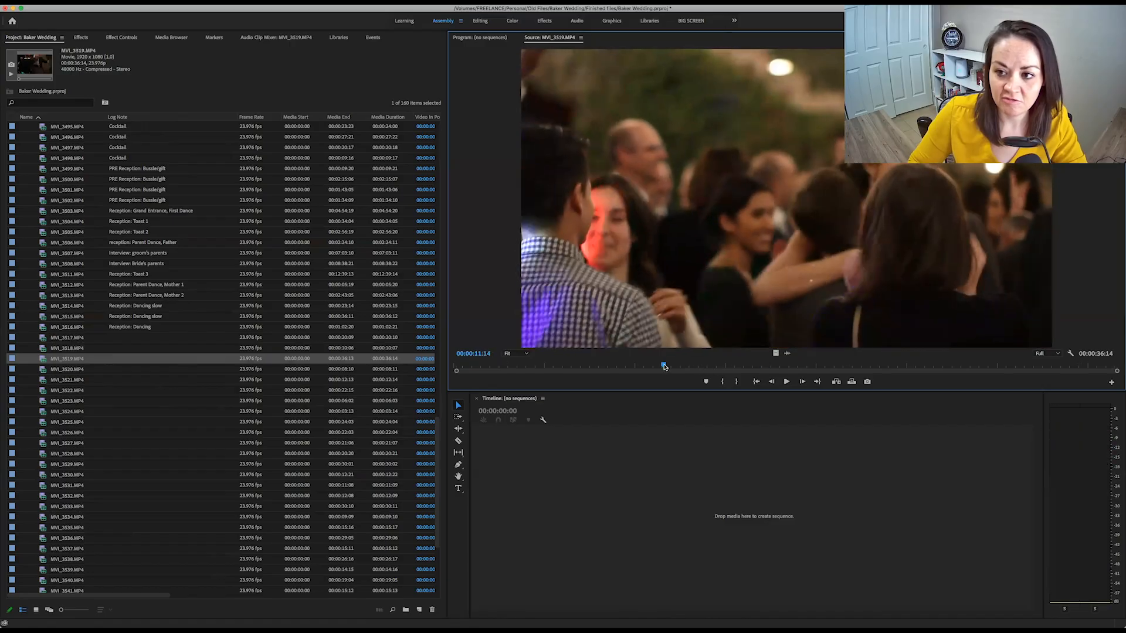
key("space")
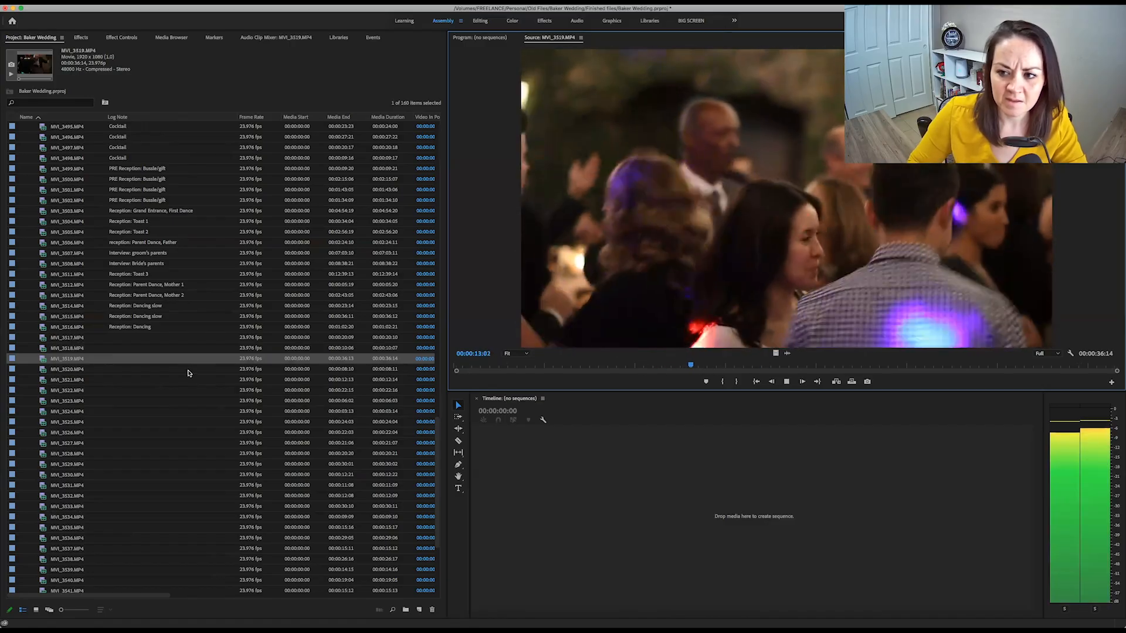
- Scrub through MVI_3520, and set its log note to "Reception: Dancing couple"
double_click(41, 368)
left_click_drag(568, 367, 798, 366)
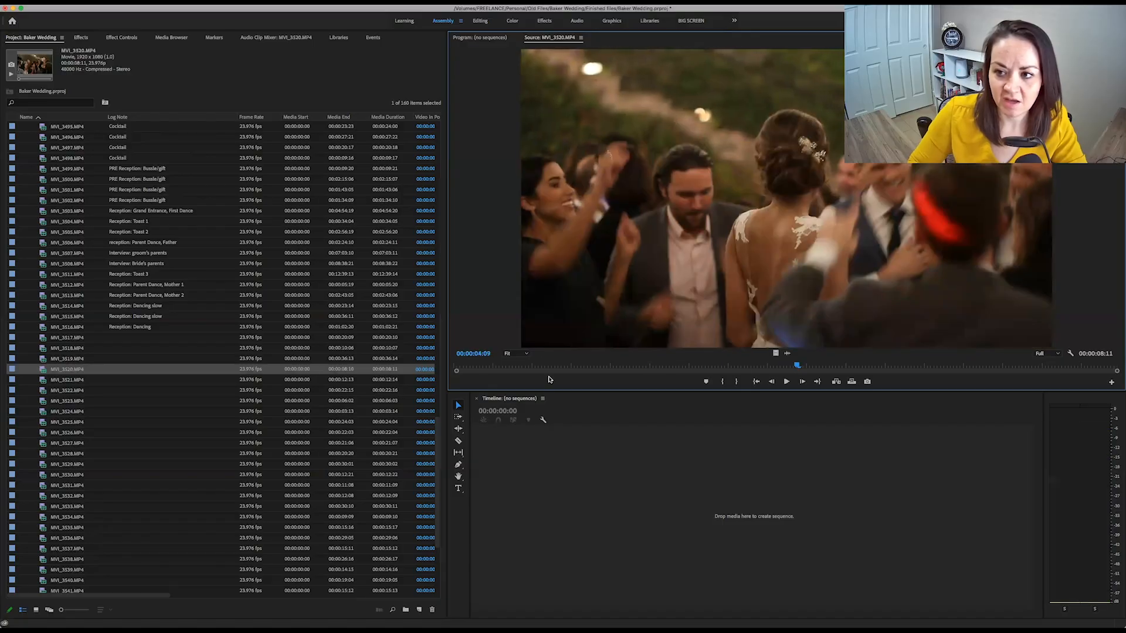
left_click(122, 368)
type("Reception: Dancing")
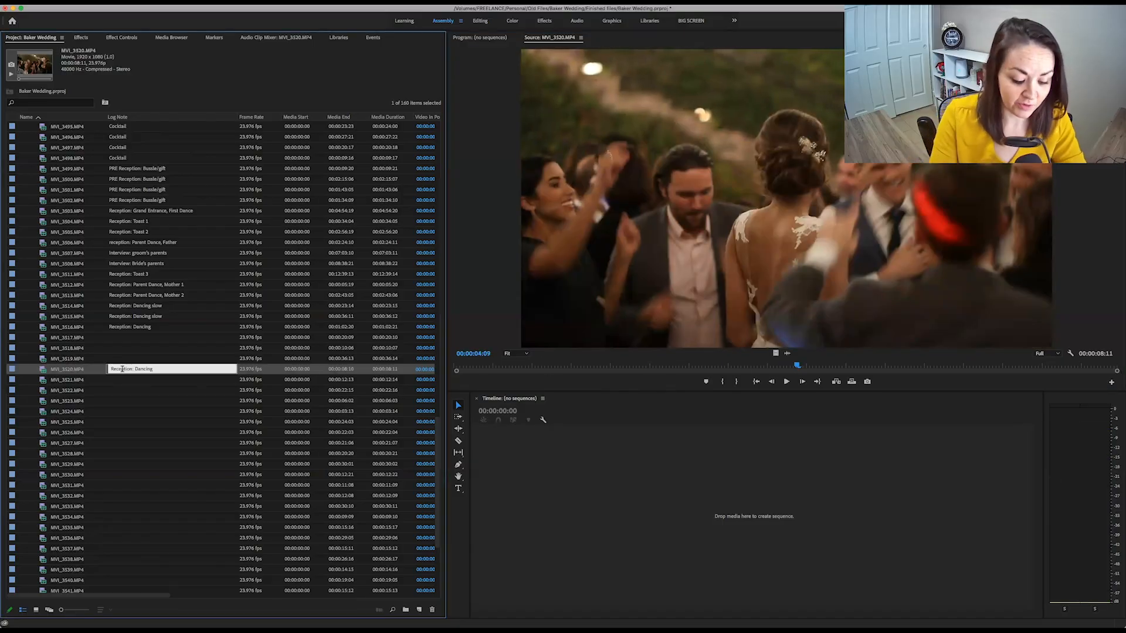
type("couple")
key("Return")
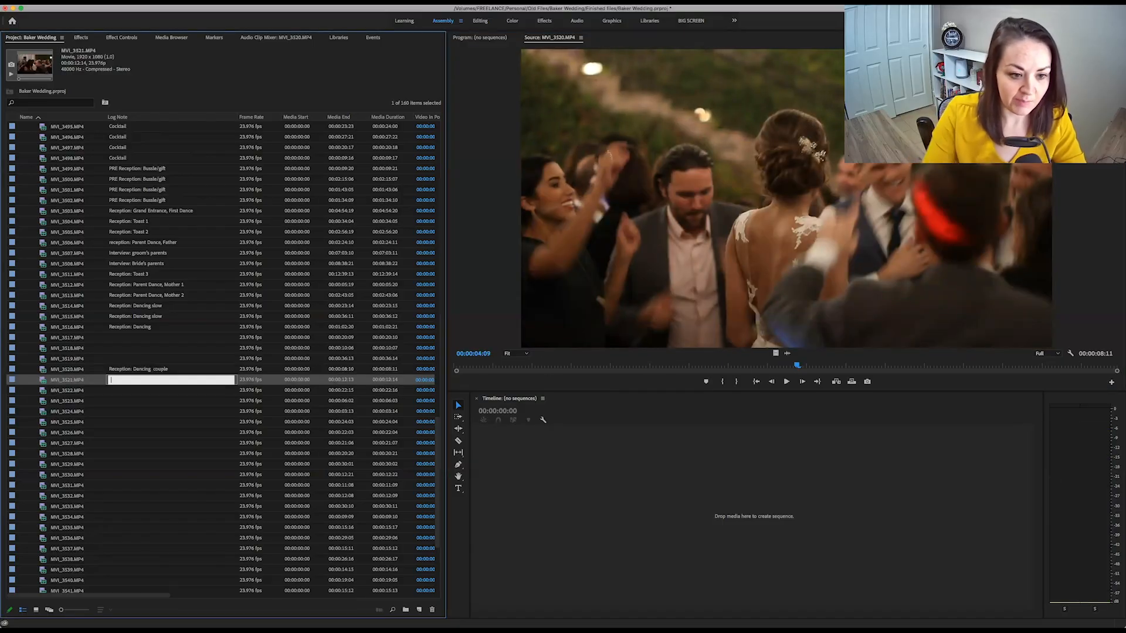
- Set the log note of MVI_3521 to "Reception: Dancing Bride parents"
type("Reception: Dancing")
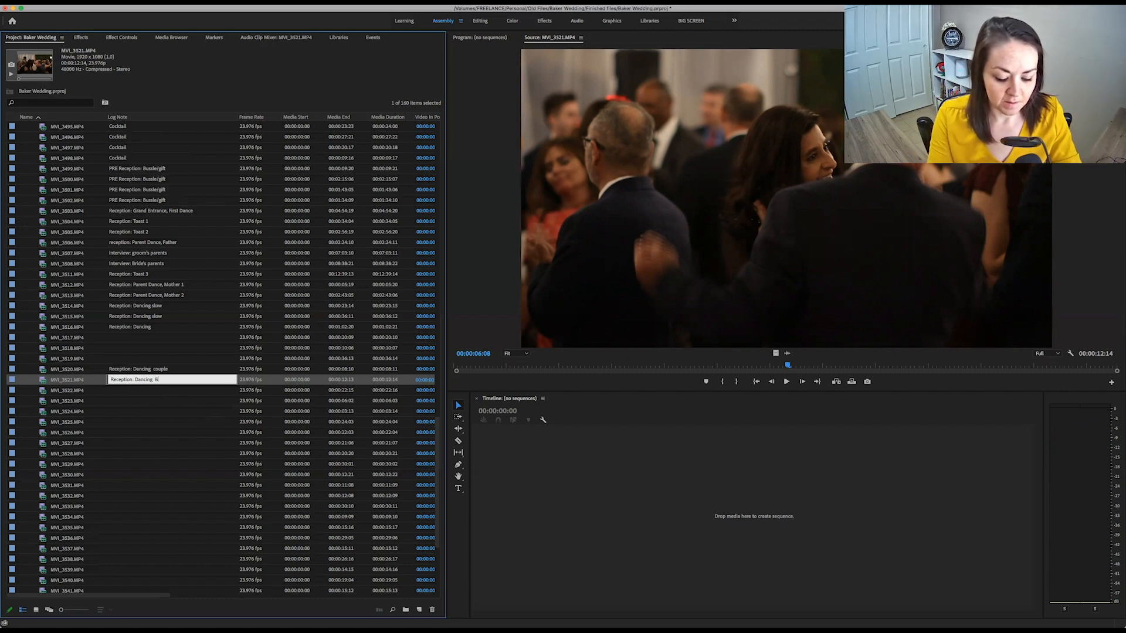
type("s")
key("Return")
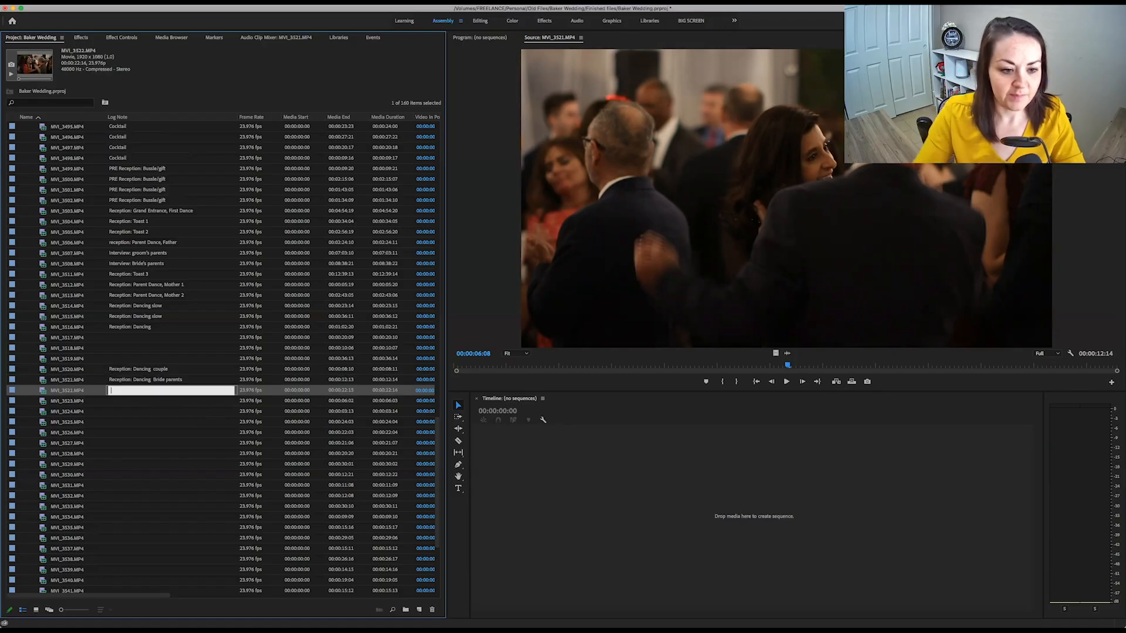
- Play and scrub through MVI_3522 to examine the dancing guests
double_click(42, 391)
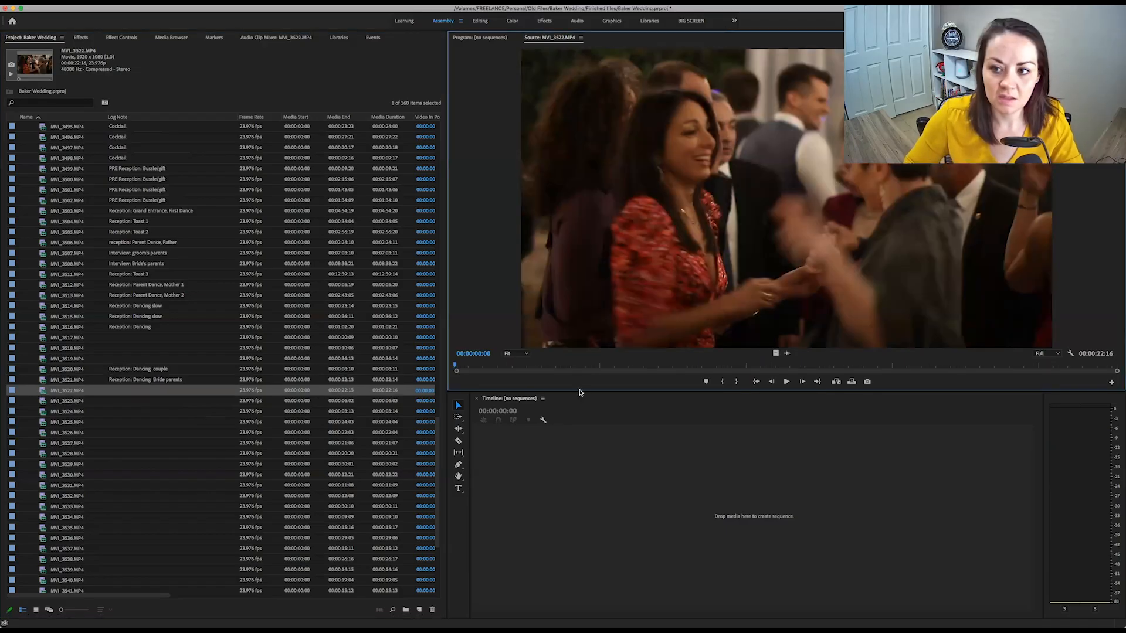
key("space")
left_click_drag(520, 367, 817, 366)
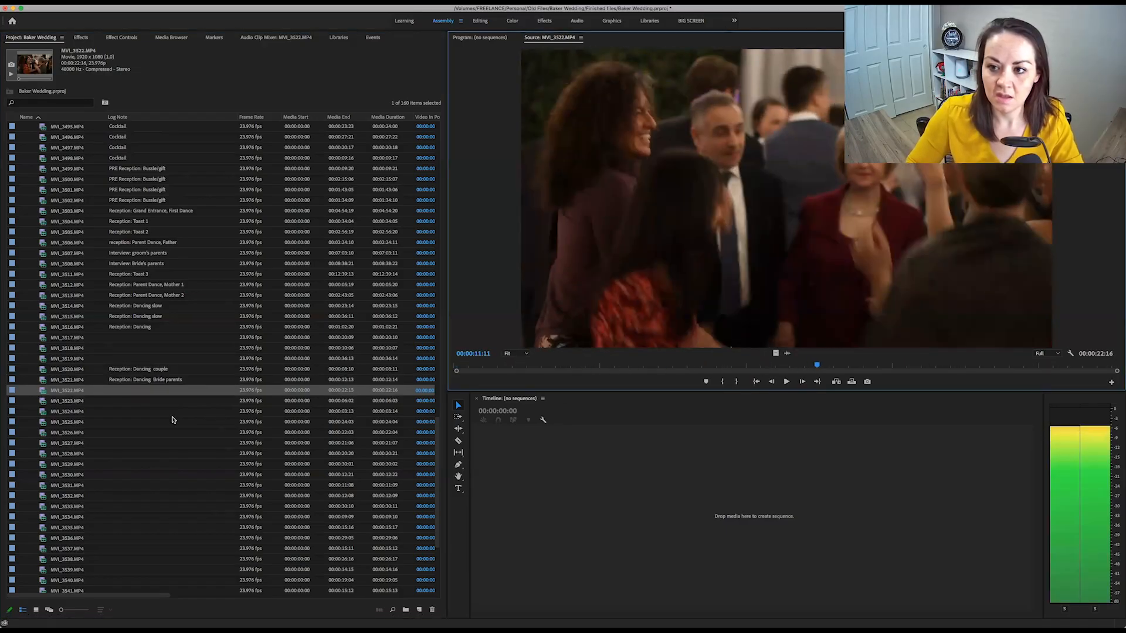
- Play and scrub through MVI_3523, and set its log note to "Reception: Dancing BP"
double_click(43, 402)
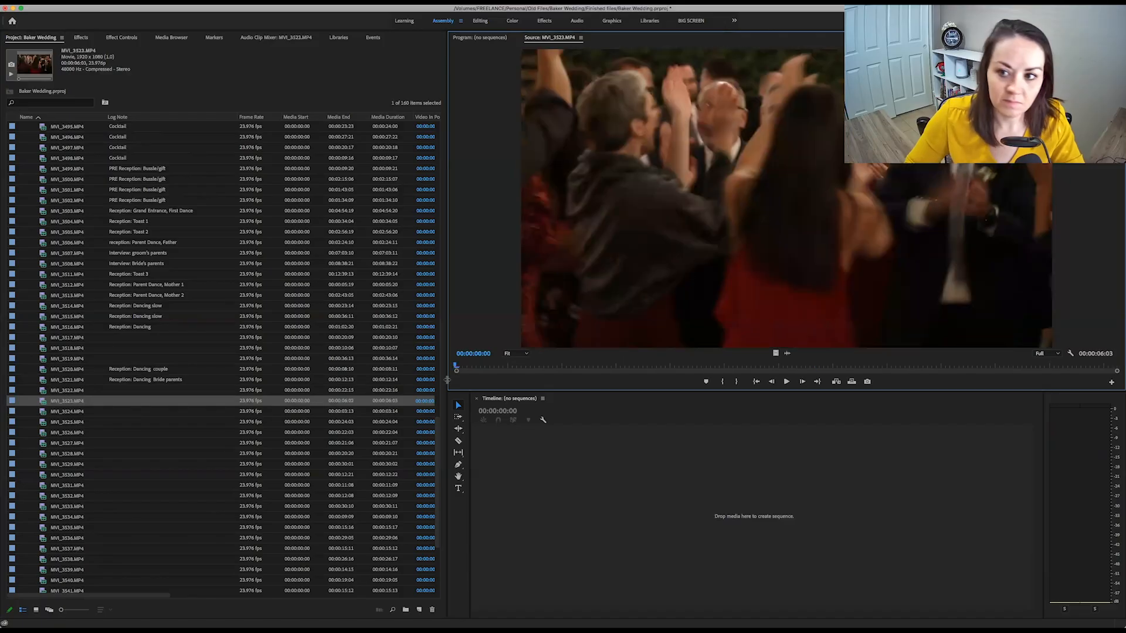
key("space")
left_click_drag(737, 366, 937, 364)
left_click_drag(839, 365, 711, 366)
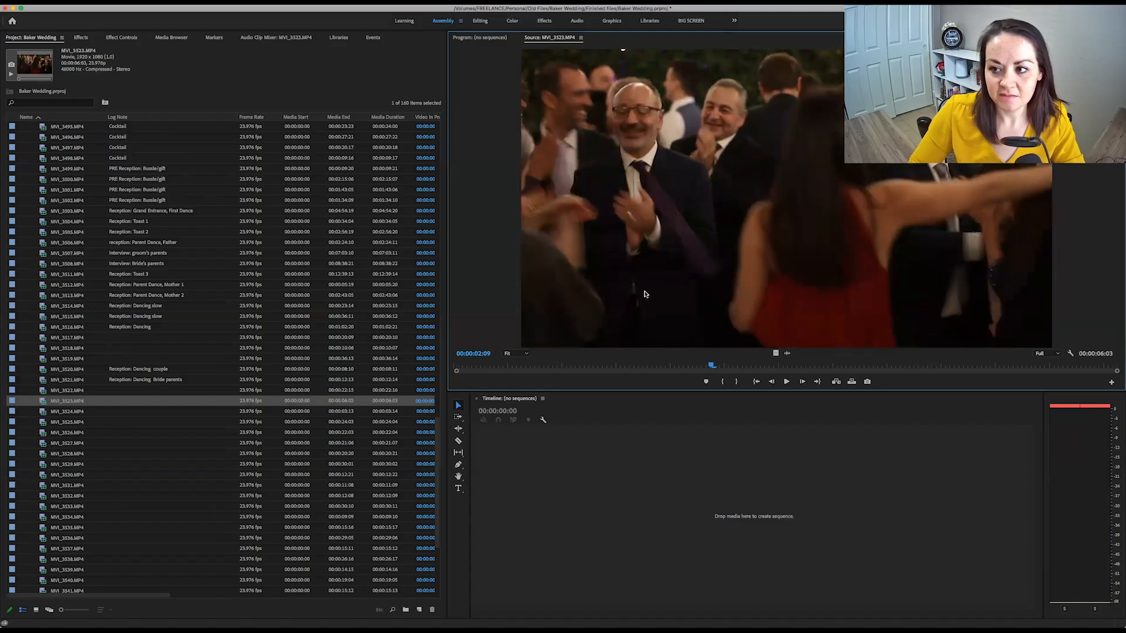
left_click(141, 400)
type("Reception: Dancing")
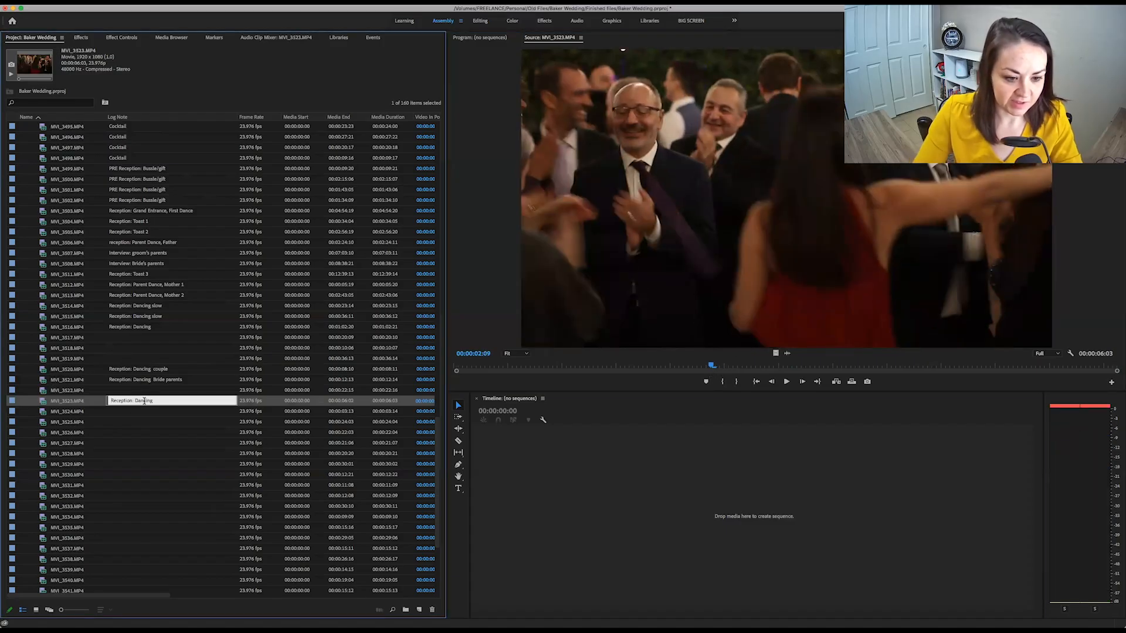
key("Tab")
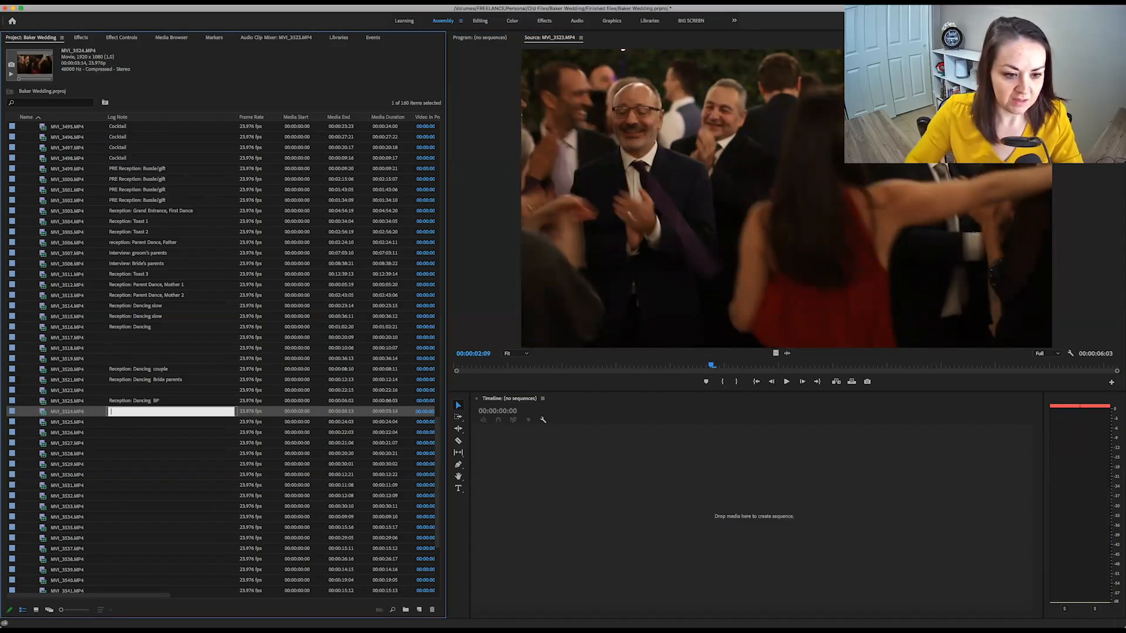
- Preview MVI_3524 and the start of MVI_3525 to examine who is dancing
double_click(38, 412)
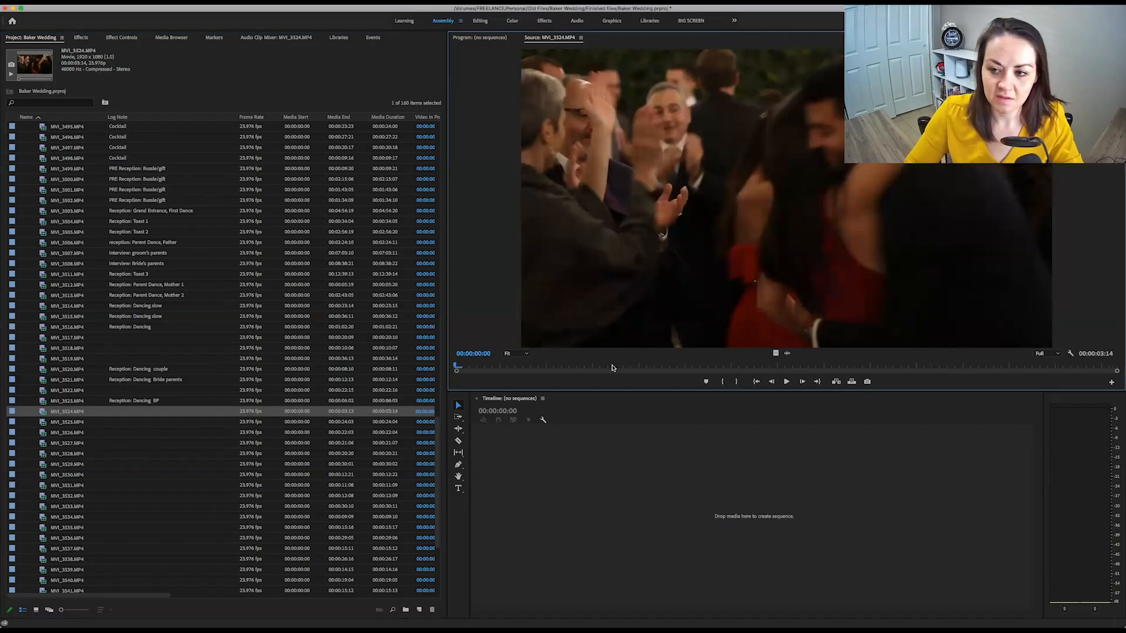
key("space")
key("space")
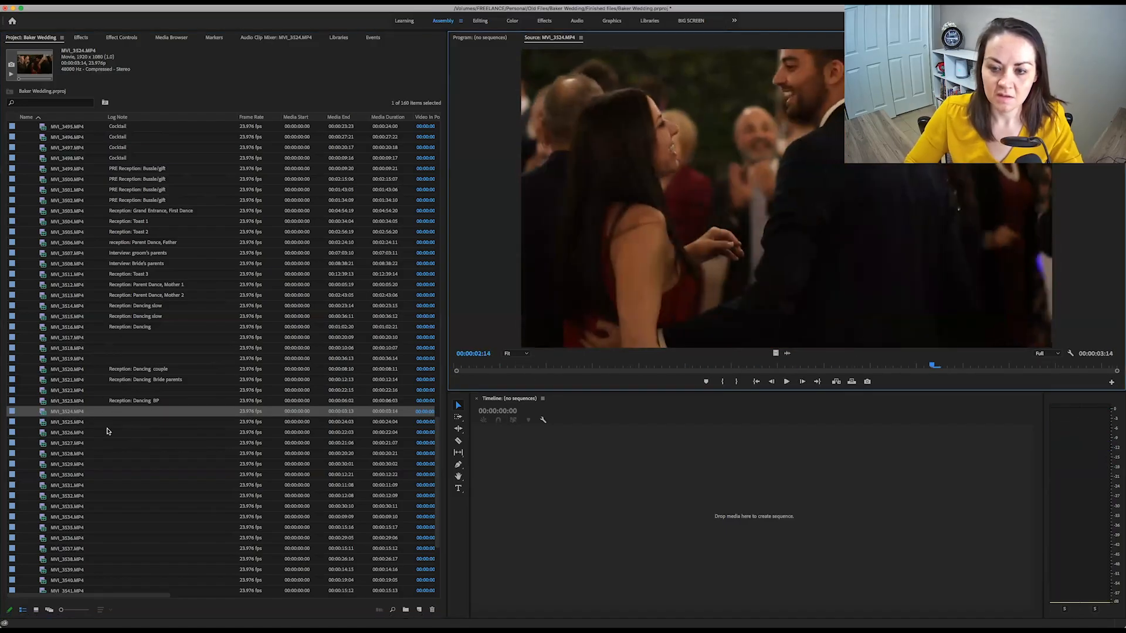
double_click(46, 422)
key("space")
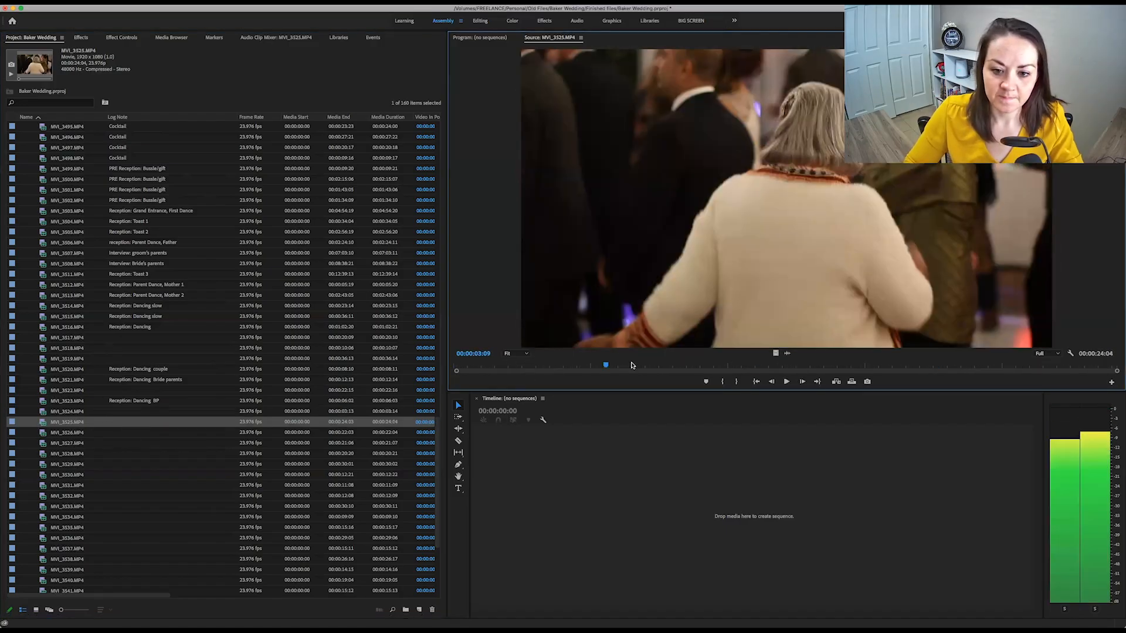
- Scrub through the rest of MVI_3525 and through MVI_3526, MVI_3527 and MVI_3528 to examine who is dancing
left_click(880, 365)
double_click(51, 434)
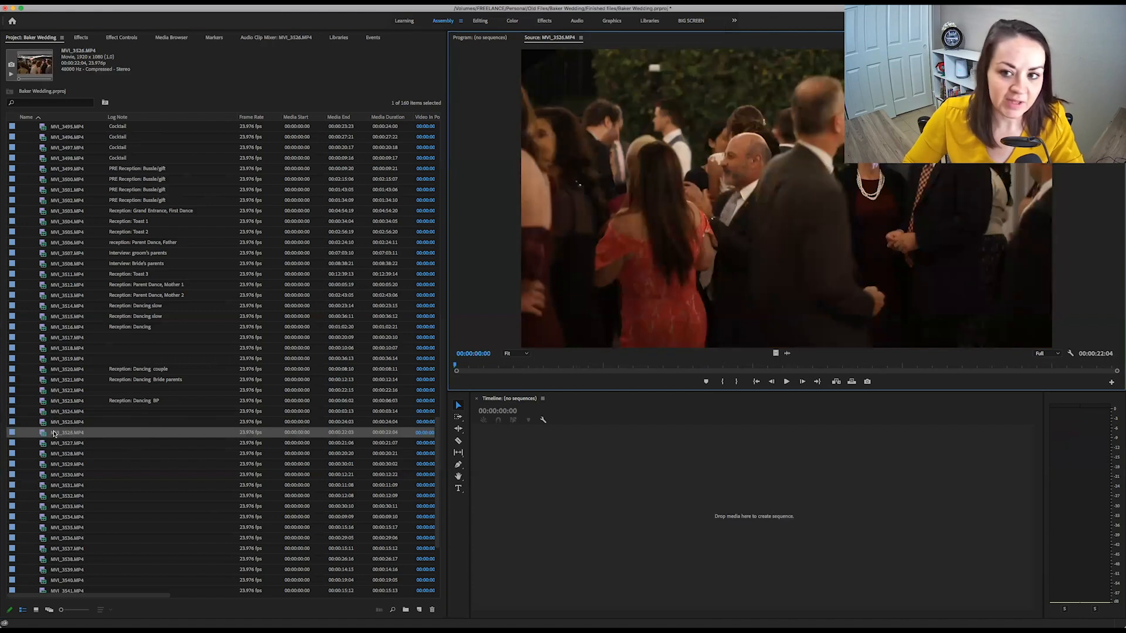
left_click_drag(538, 366, 913, 364)
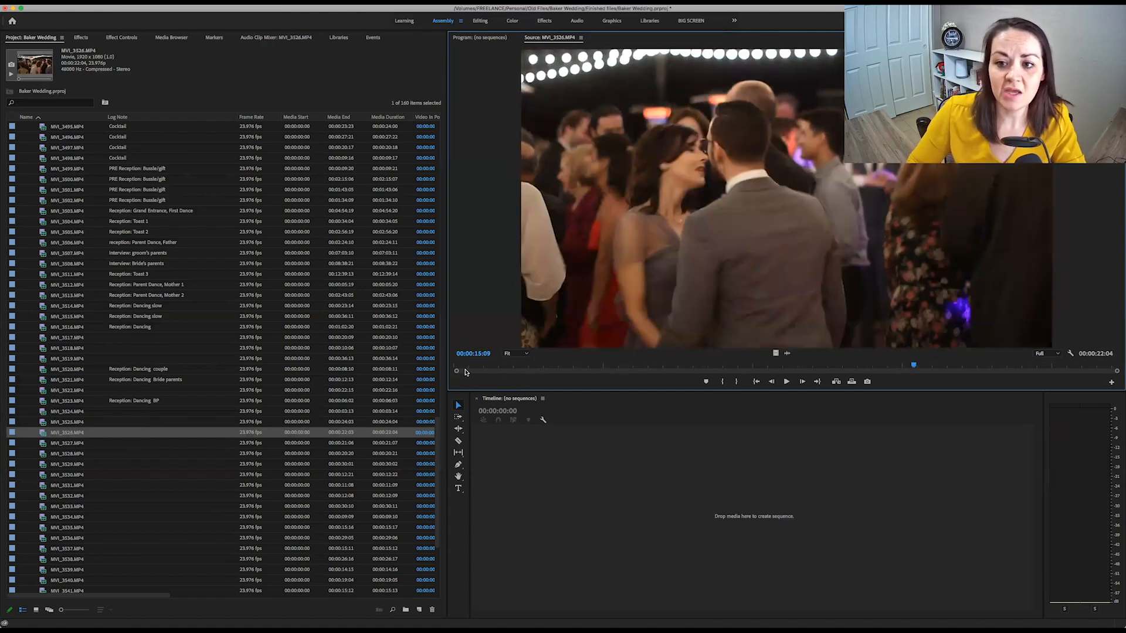
double_click(42, 444)
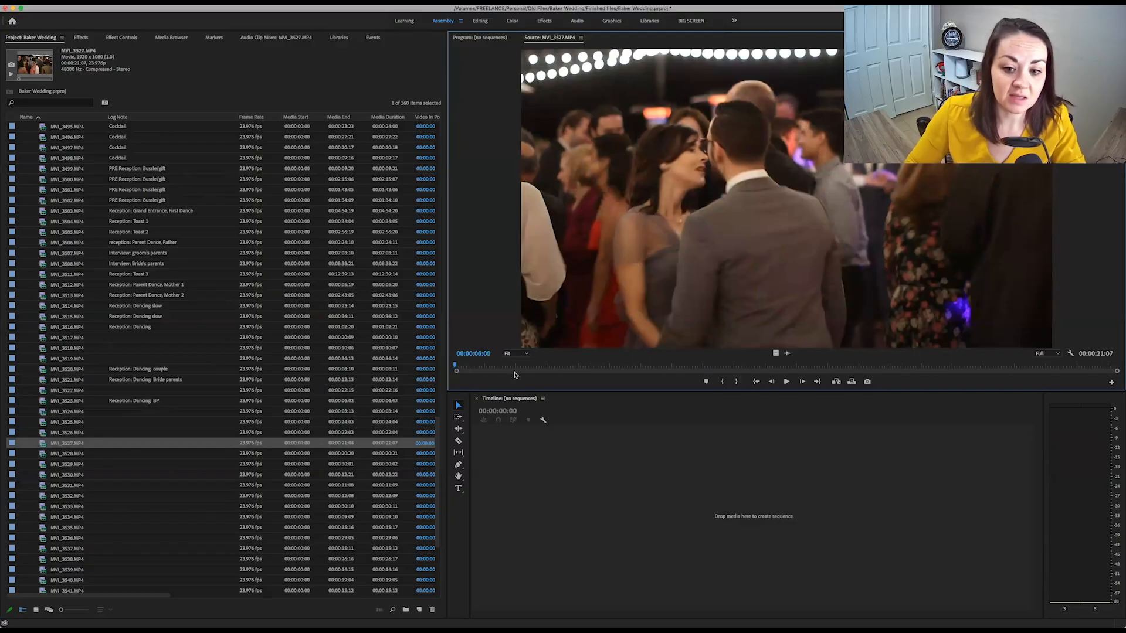
left_click_drag(509, 367, 932, 359)
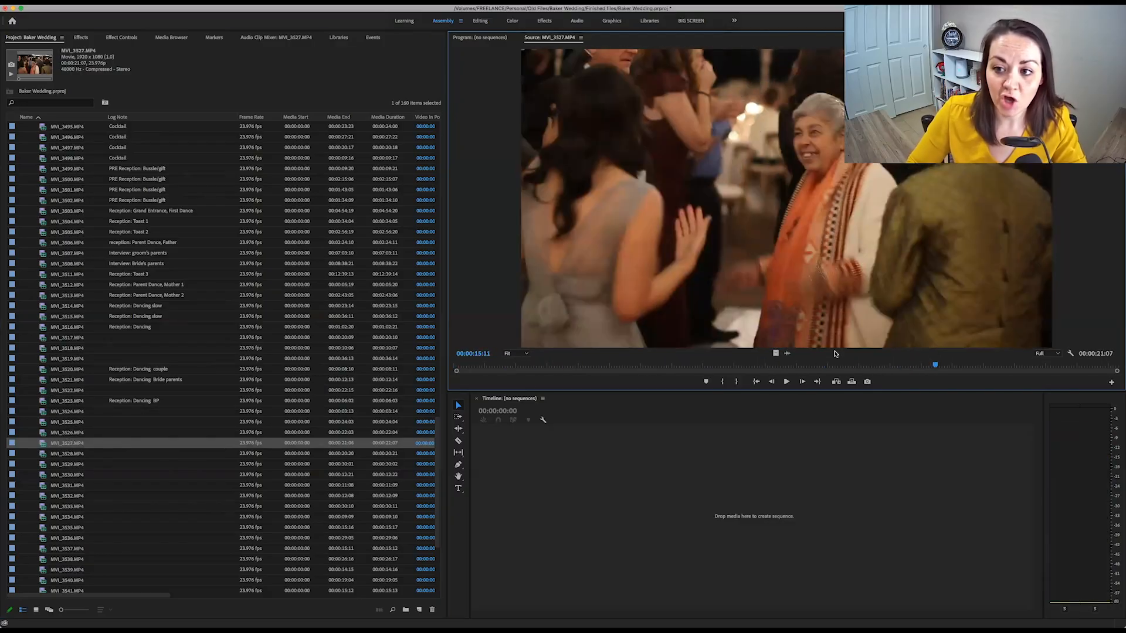
double_click(47, 457)
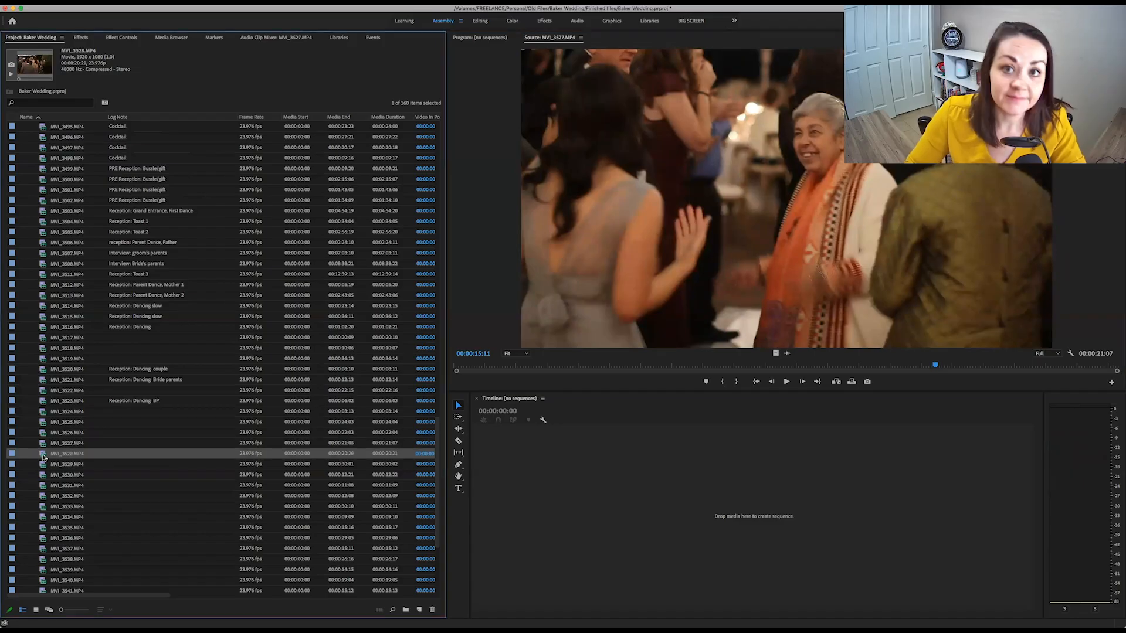
left_click_drag(485, 367, 801, 368)
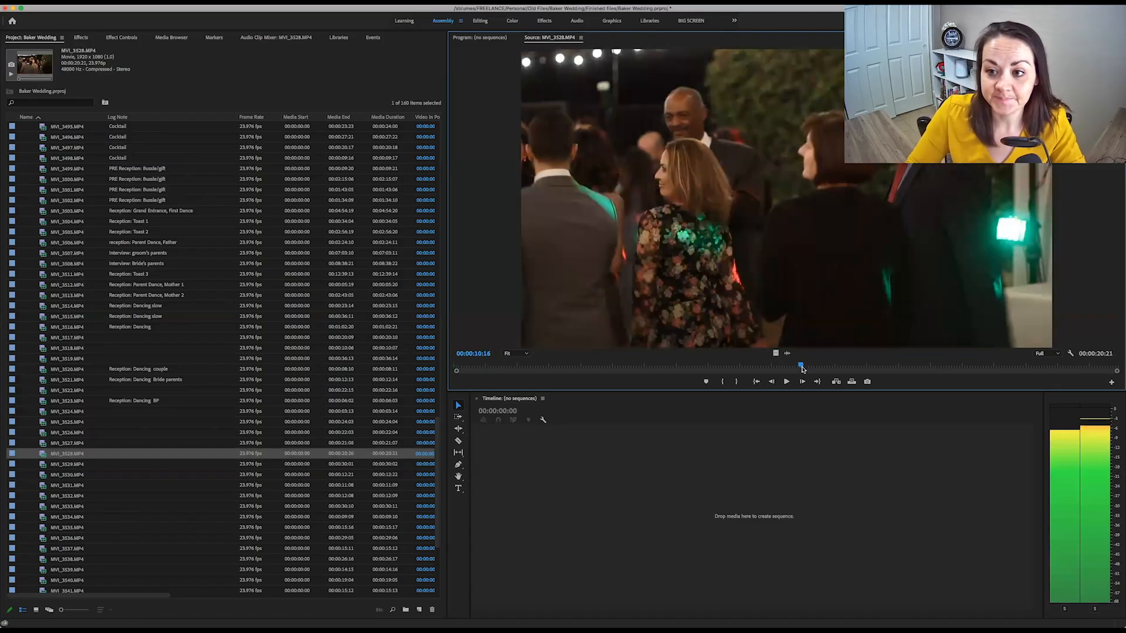
- Scrub through MVI_3529 and set its log note to "Reception: Dancing BP"
double_click(43, 464)
left_click_drag(481, 368, 799, 362)
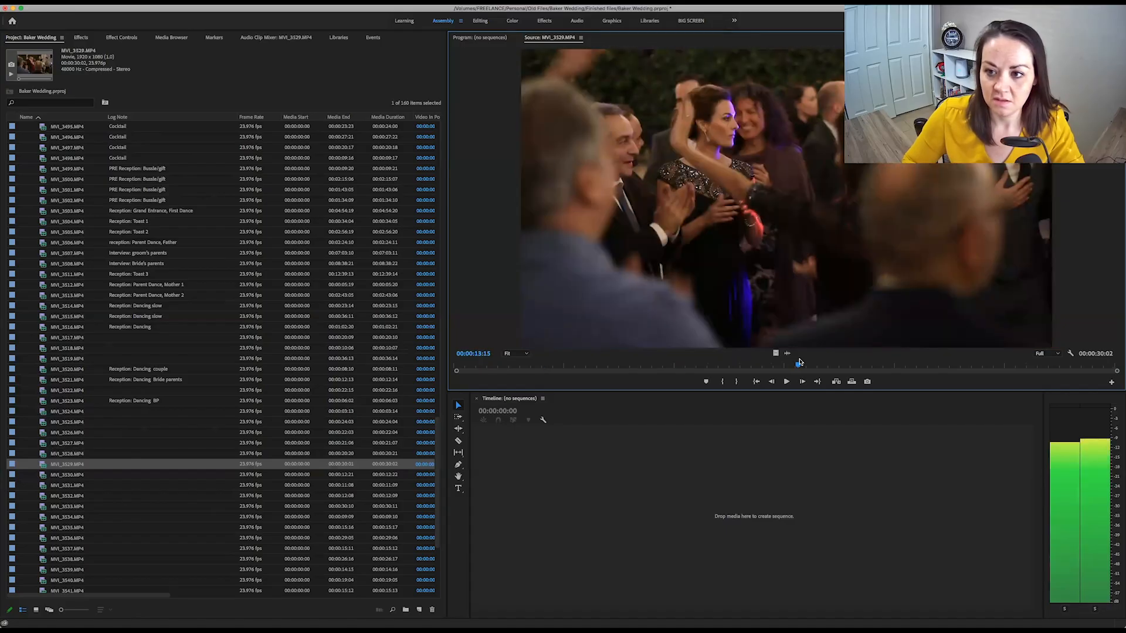
left_click(138, 464)
type("Reception: Dancing")
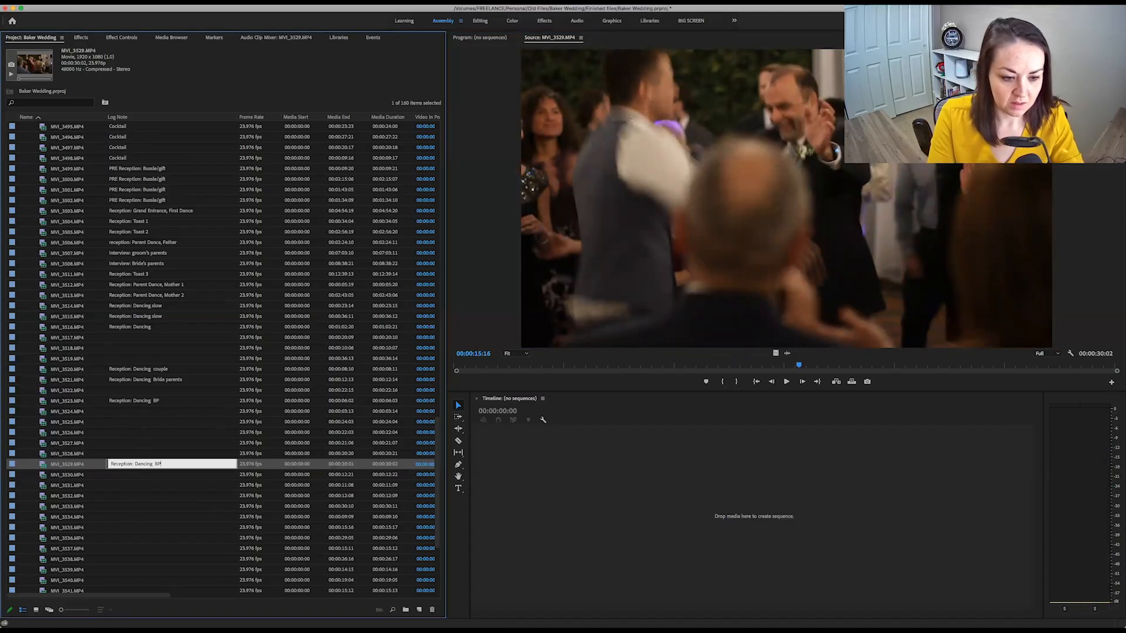
key("Return")
- Scrub through MVI_3530 and set its log note to "Reception: Dancing FOB"
double_click(42, 476)
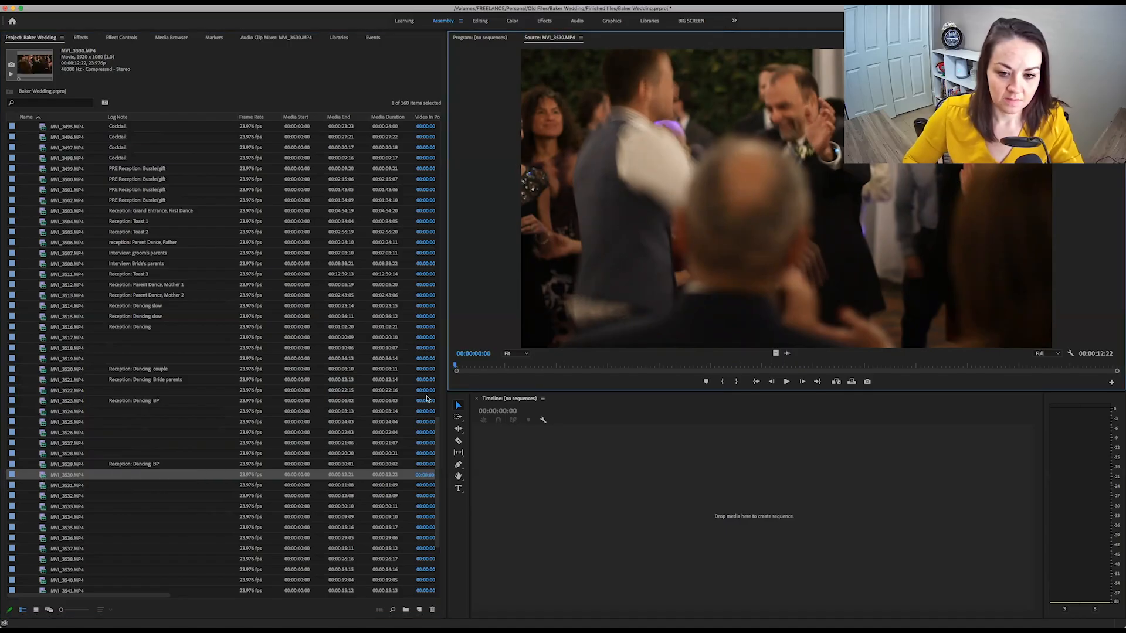
left_click_drag(496, 365, 978, 364)
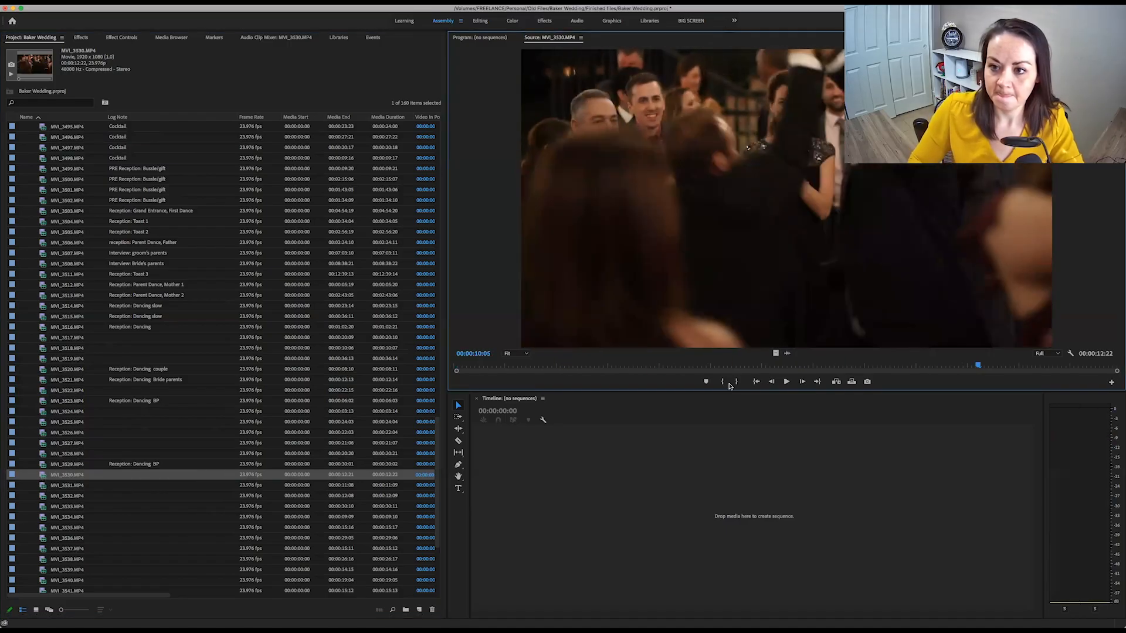
left_click(148, 476)
type("Reception: Dancing")
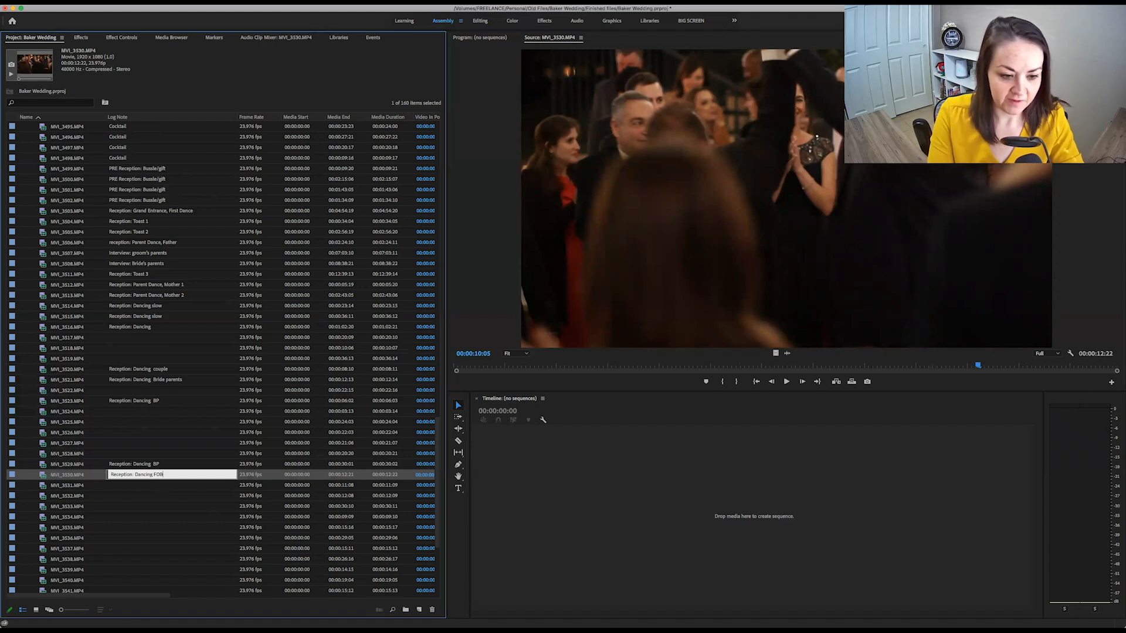
type("FOB")
key("Tab")
- Scrub through MVI_3531, MVI_3532, MVI_3533 and MVI_3534 to examine the dancing guests
double_click(41, 488)
left_click_drag(559, 363, 899, 364)
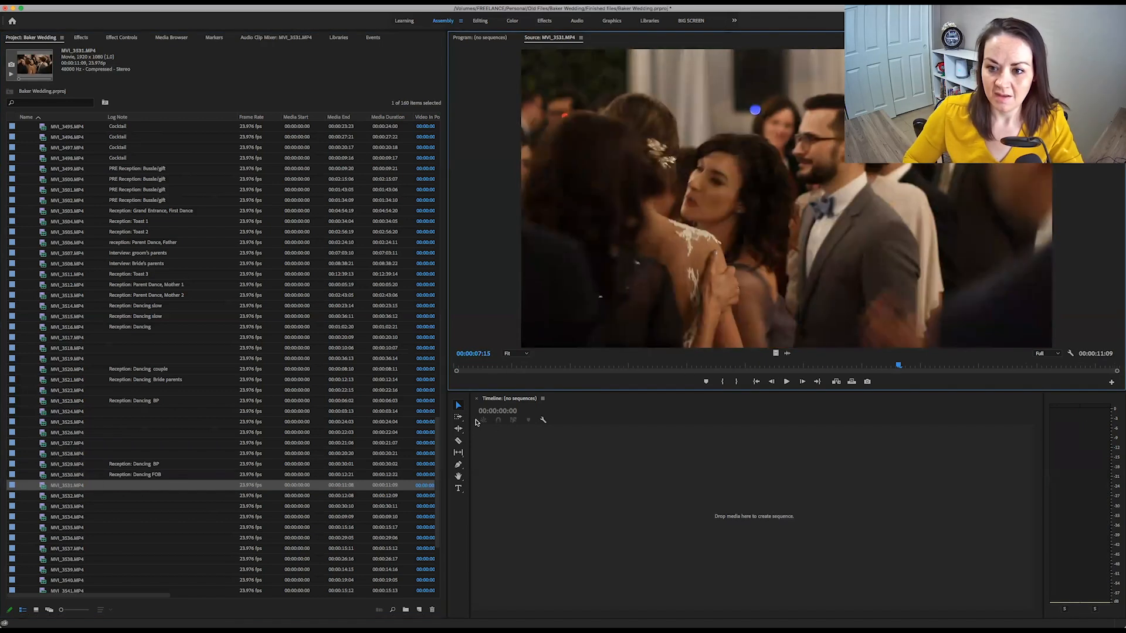
double_click(42, 496)
left_click_drag(477, 366, 807, 366)
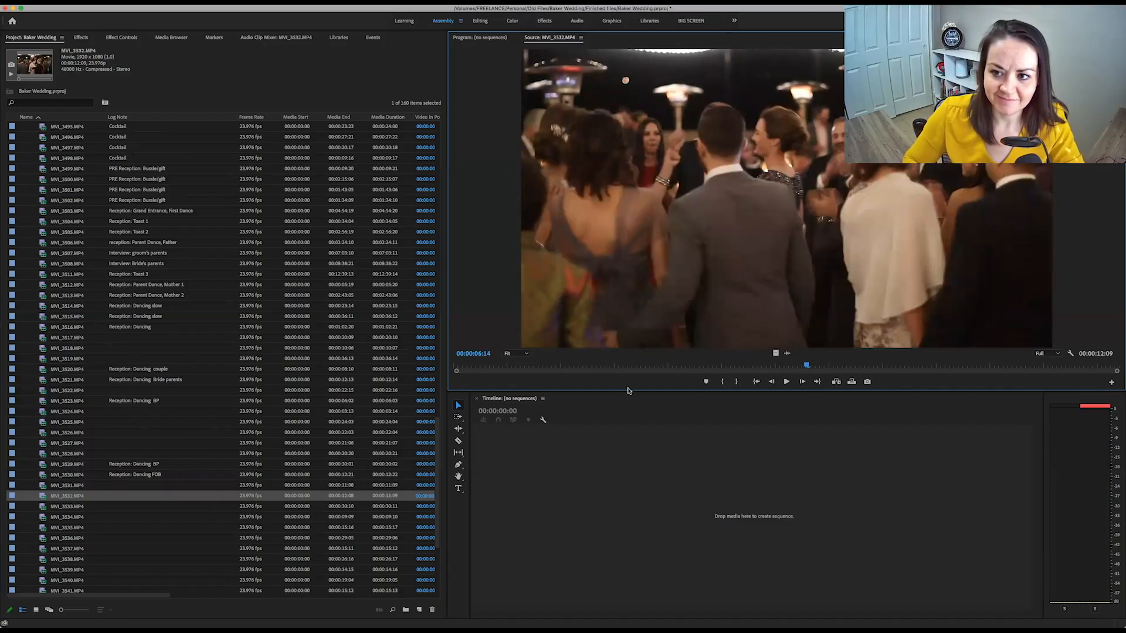
double_click(42, 506)
left_click_drag(479, 366, 854, 365)
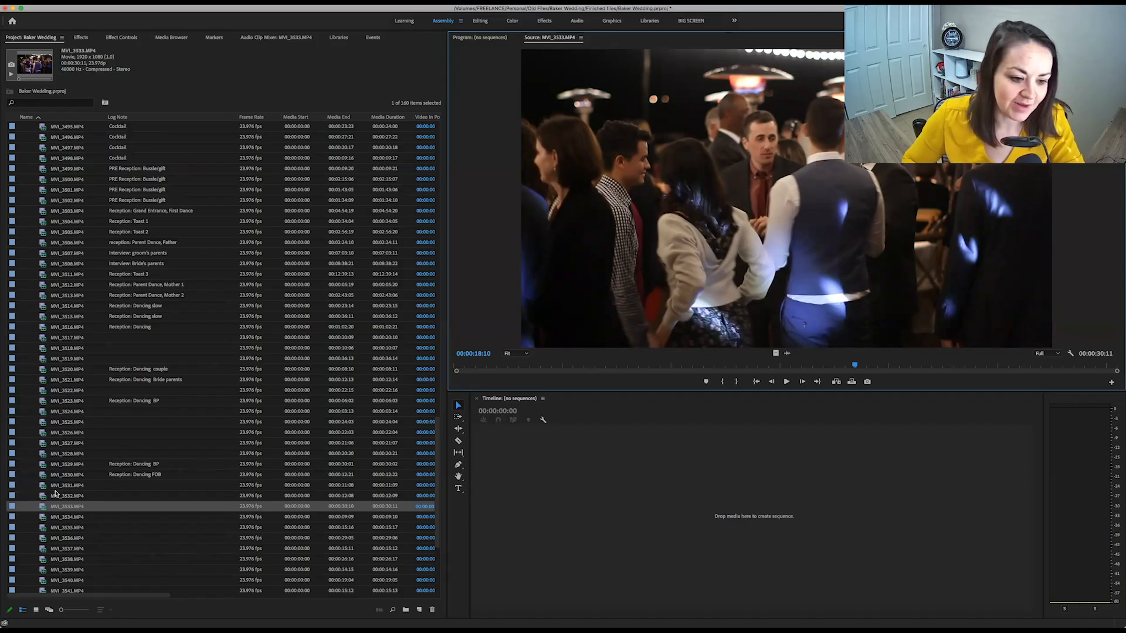
double_click(43, 519)
left_click_drag(534, 366, 936, 366)
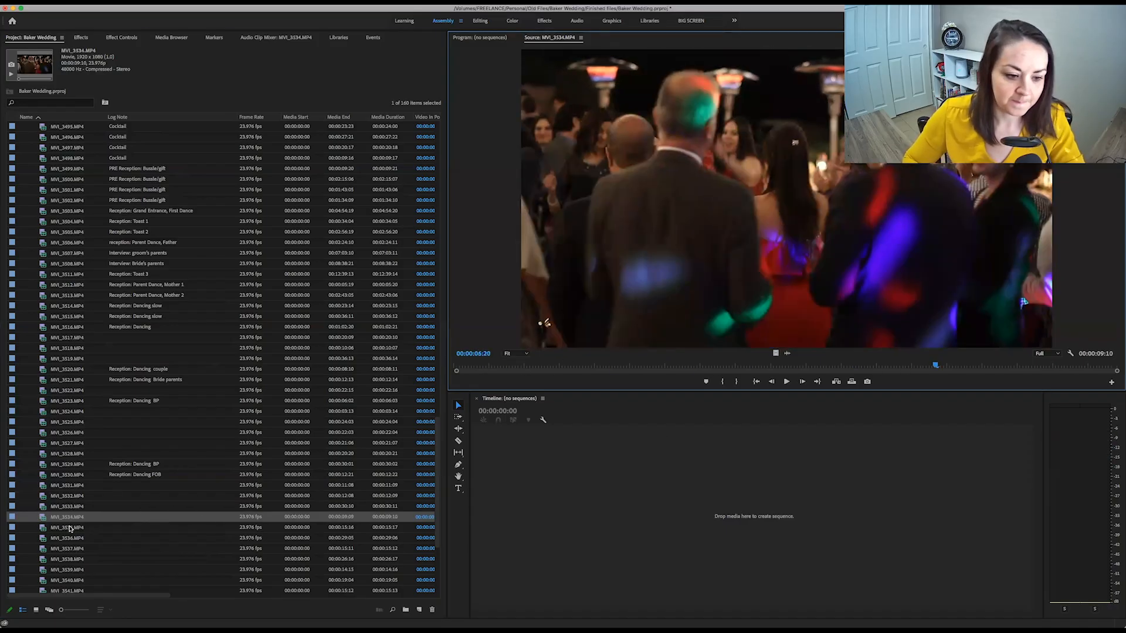
- Scrub through MVI_3535 and set its log note to "Reception: Dancing Bride, FOB"
double_click(69, 529)
left_click_drag(484, 366, 740, 367)
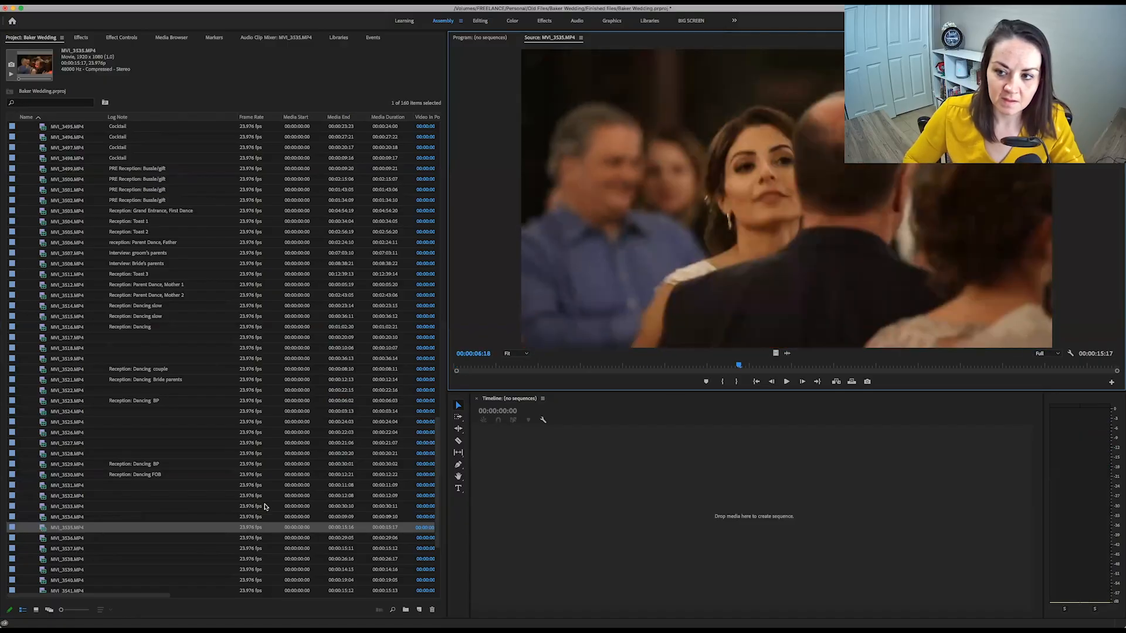
left_click(133, 532)
type("Reception: Dancing")
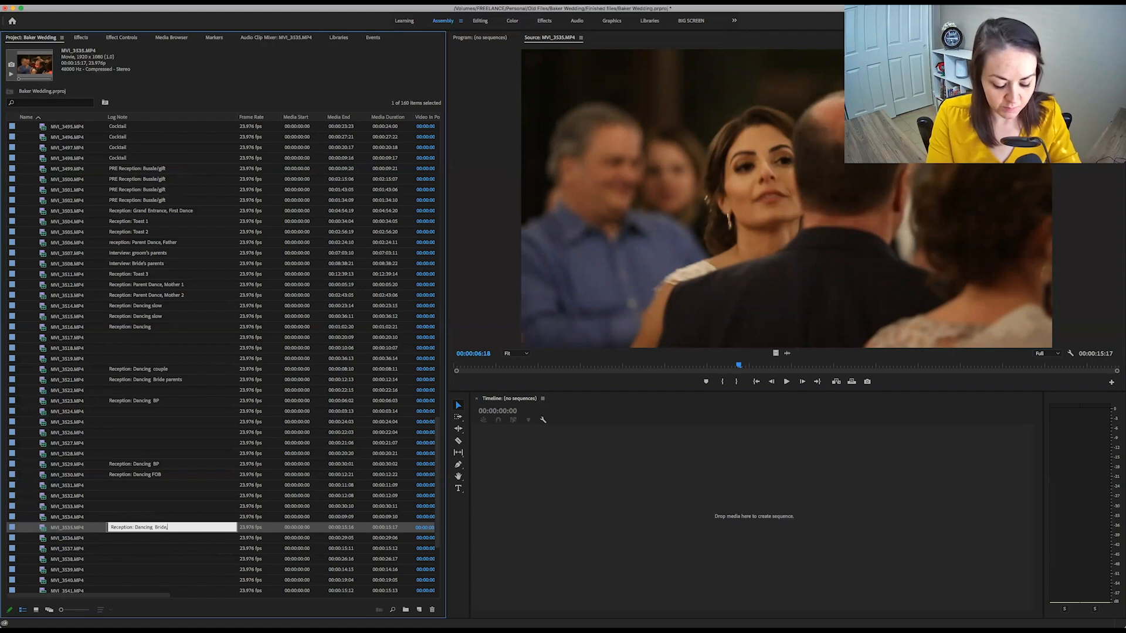
key("Return")
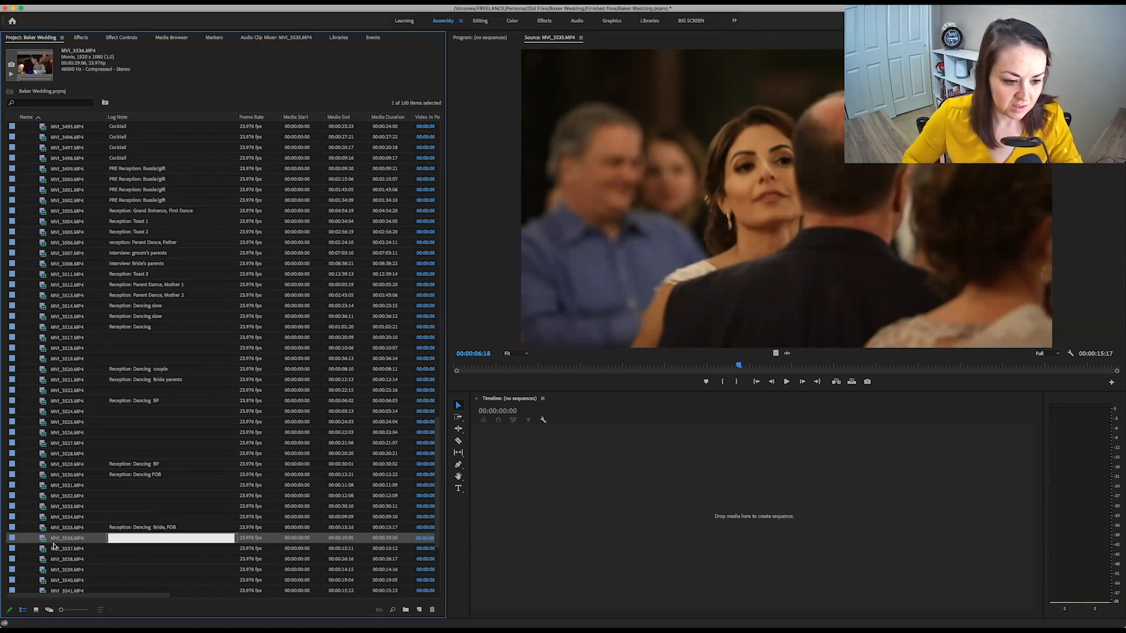
- Play the start of MVI_3536 and scrub through MVI_3537 to examine who is dancing
left_click(49, 540)
key("space")
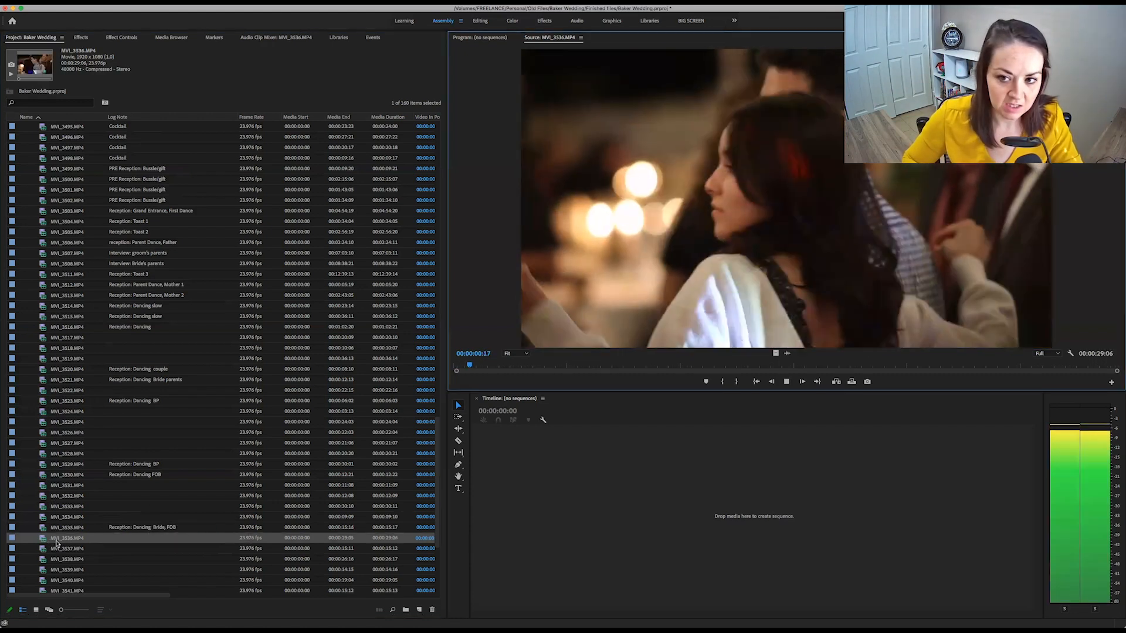
key("space")
scroll(47, 469, "down", 3)
double_click(47, 465)
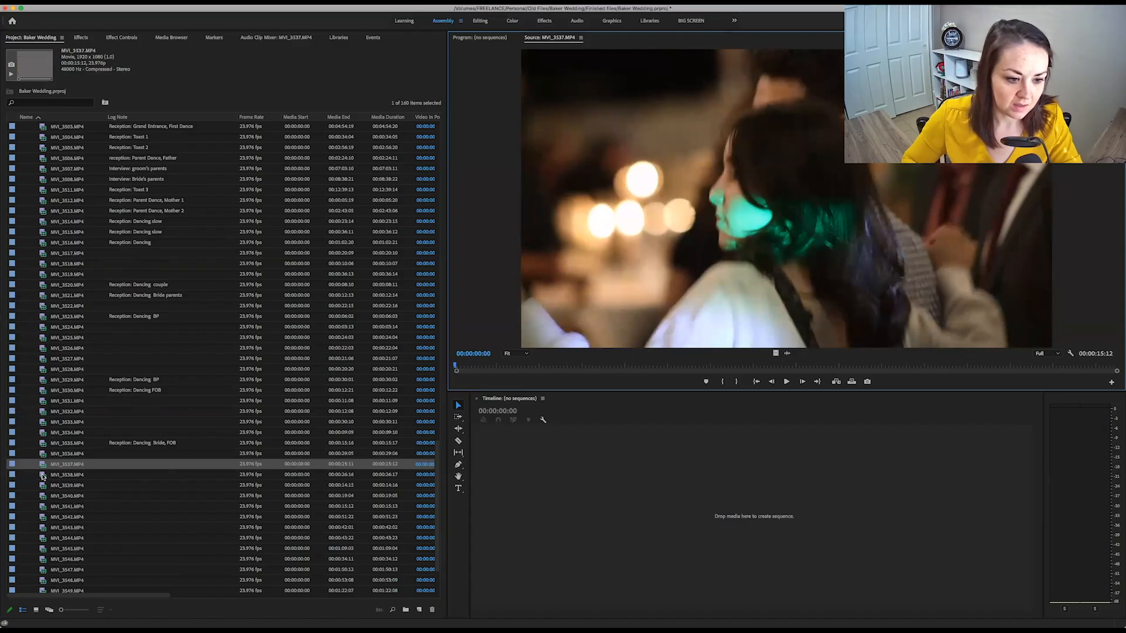
left_click_drag(699, 364, 871, 362)
- Scrub through MVI_3538 and set its log note to "Reception: Dancing BP"
double_click(50, 475)
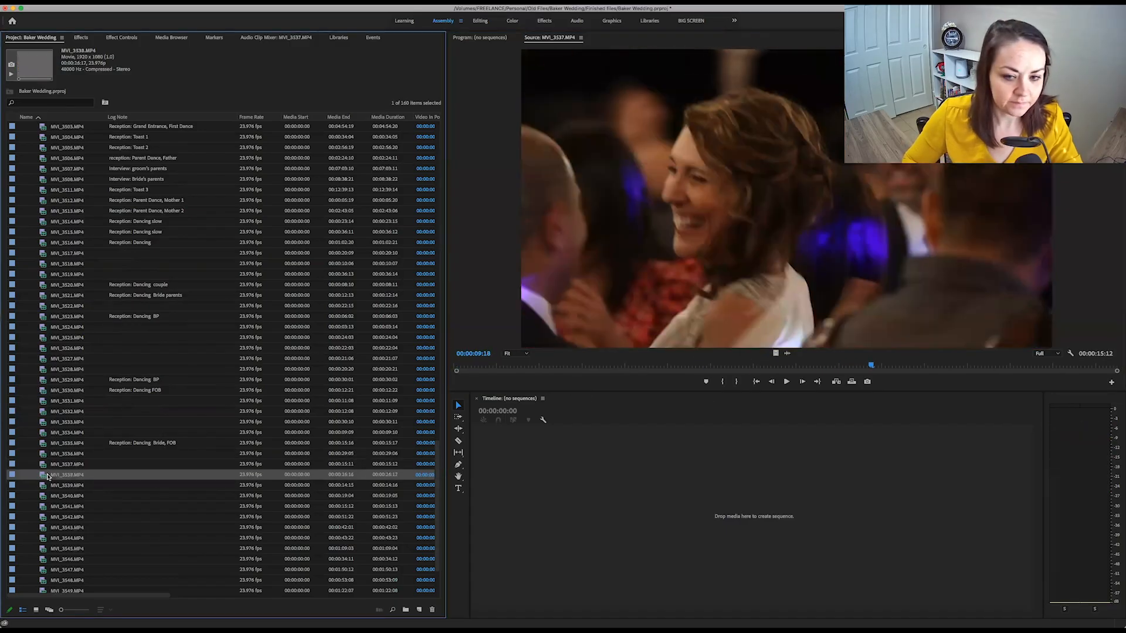
left_click_drag(567, 365, 677, 365)
left_click(159, 476)
type("Reception: Dancing")
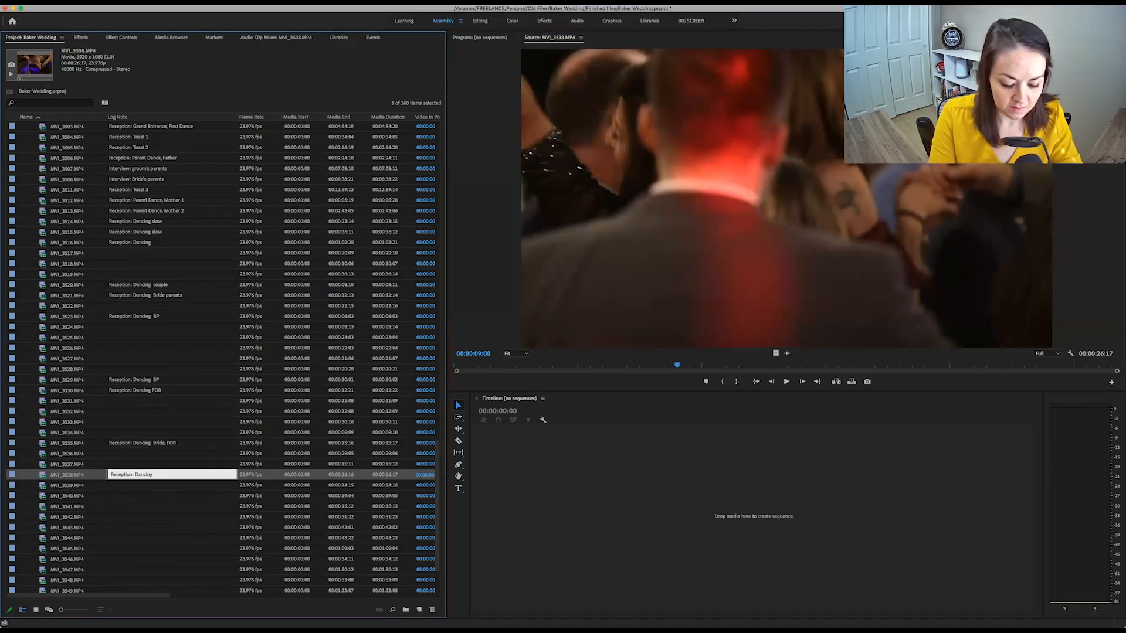
type("BP")
key("Return")
- Scrub through MVI_3539 to examine the dancing guests
double_click(42, 486)
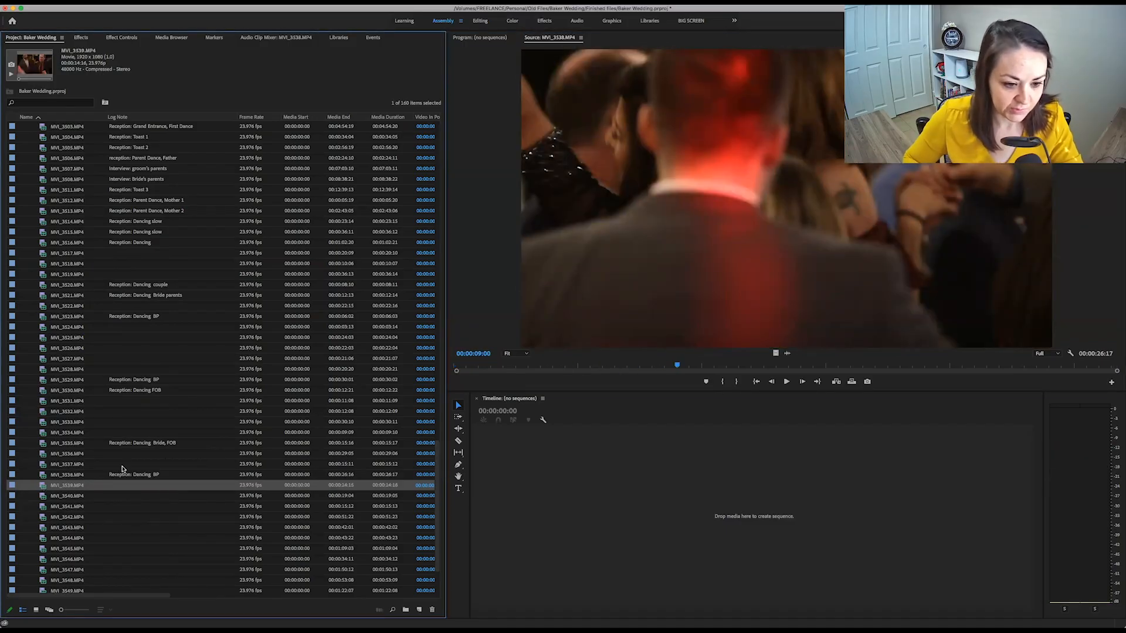
left_click(604, 368)
left_click_drag(605, 367, 817, 366)
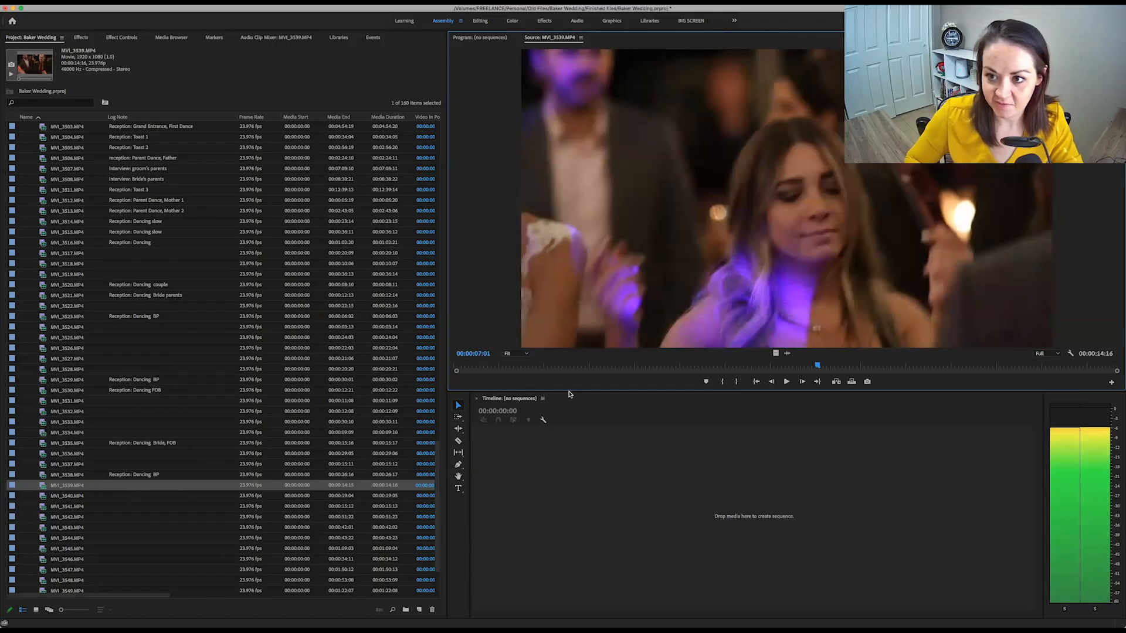
- Scrub through MVI_3540 and set its log note to "Reception: Dancing BP"
double_click(46, 495)
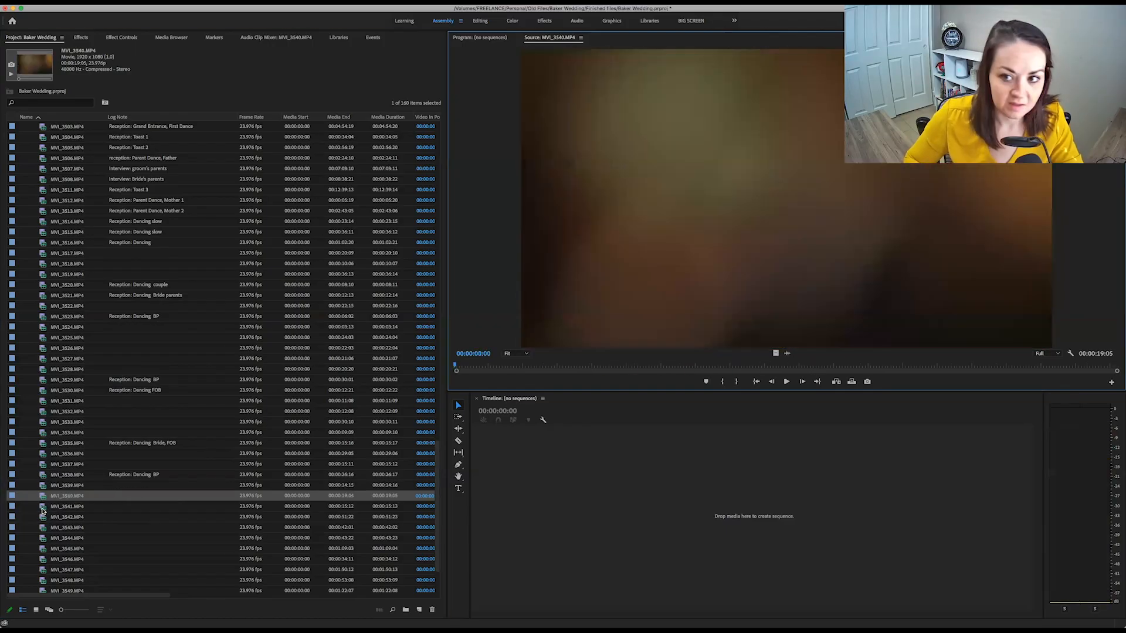
left_click_drag(505, 366, 746, 362)
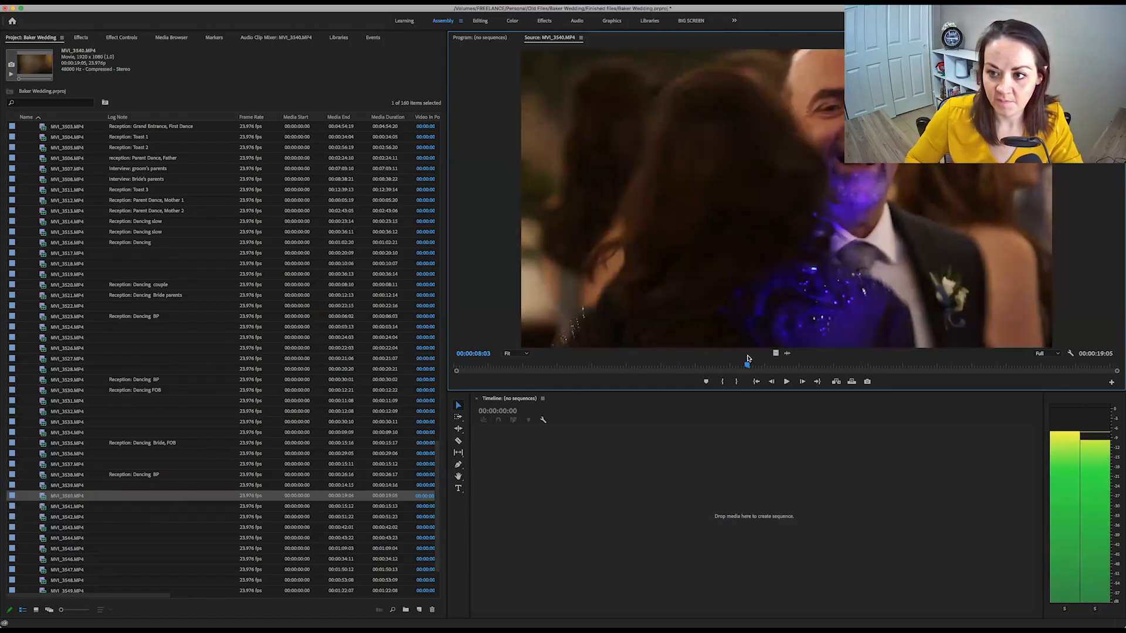
left_click(136, 495)
type("Reception: Dancing")
type("B")
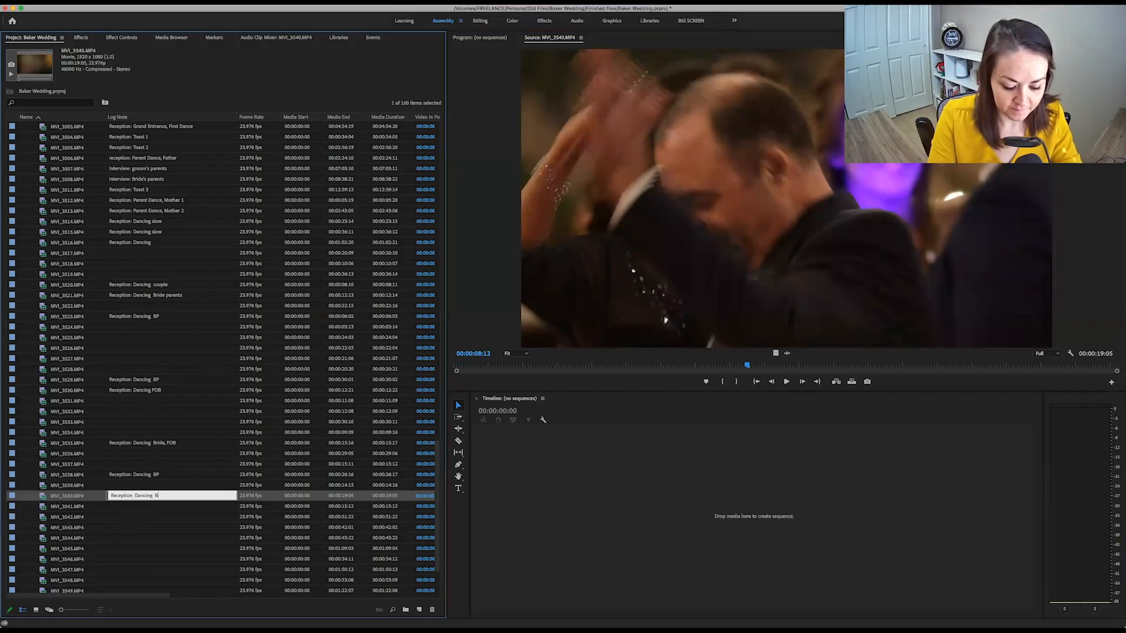
type("P")
key("Return")
- Scrub through MVI_3541 and MVI_3542 to examine who is dancing
double_click(43, 507)
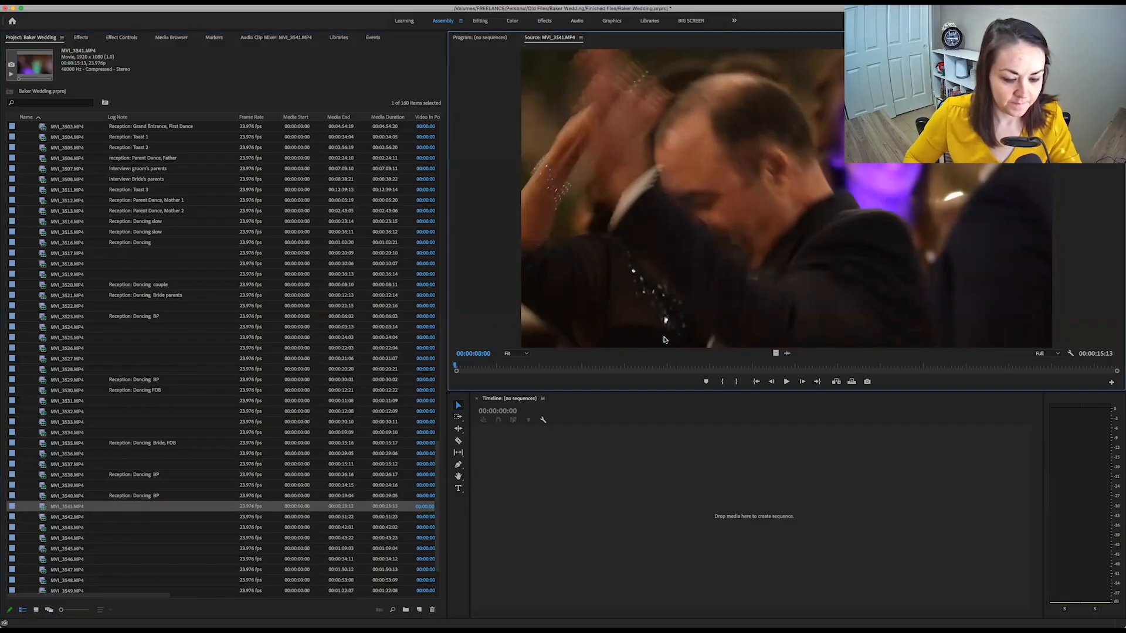
left_click_drag(552, 367, 792, 367)
double_click(44, 517)
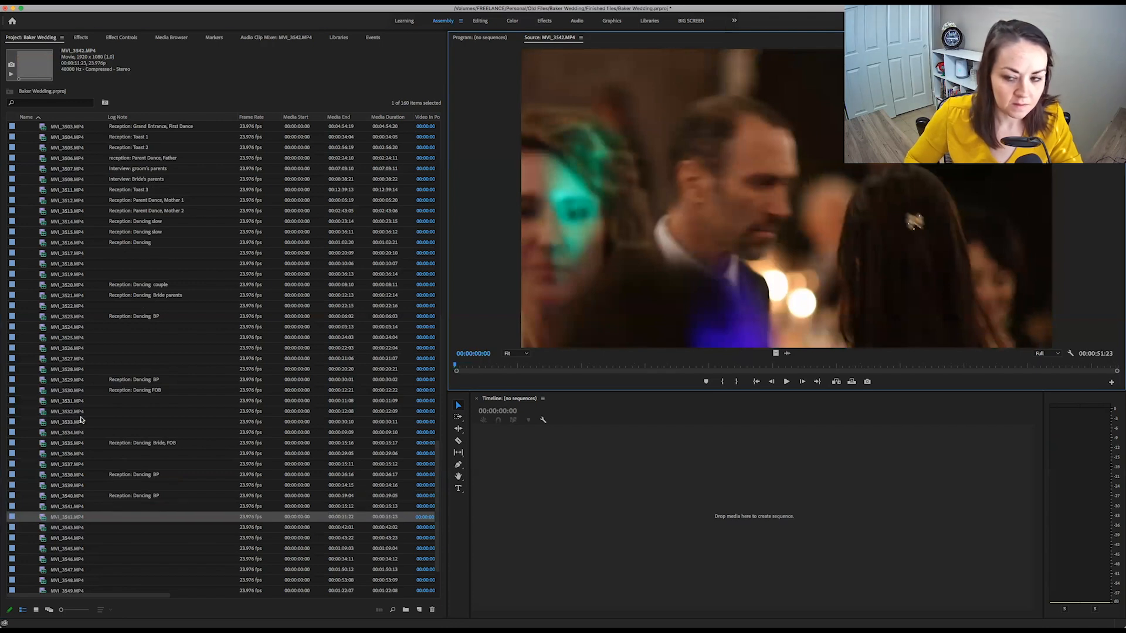
scroll(81, 419, "down", 5)
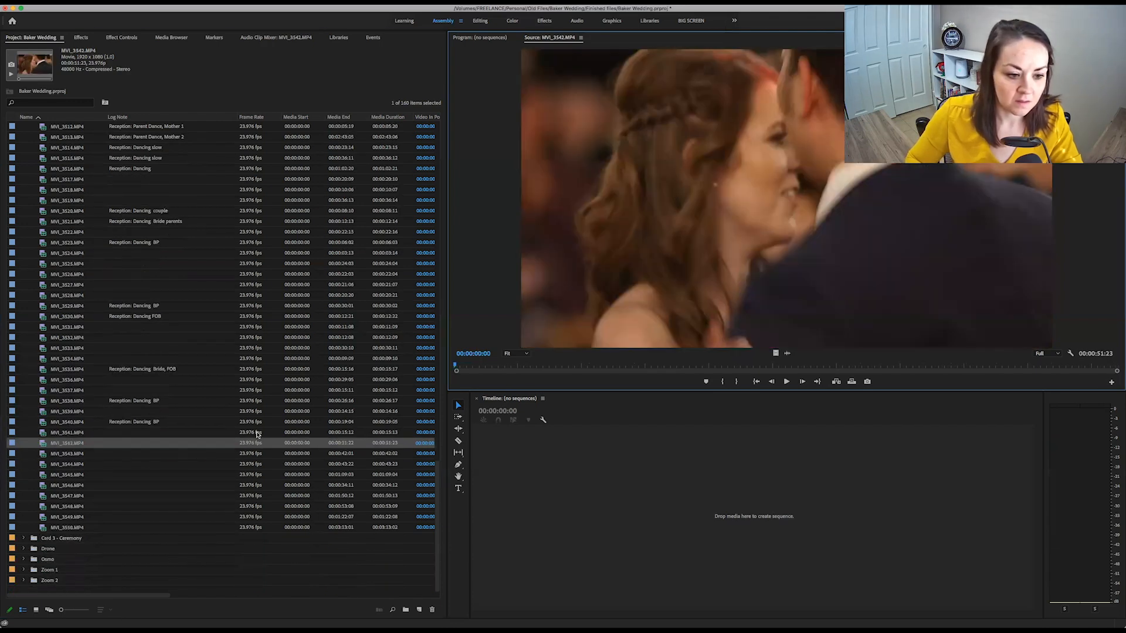
left_click_drag(514, 366, 880, 365)
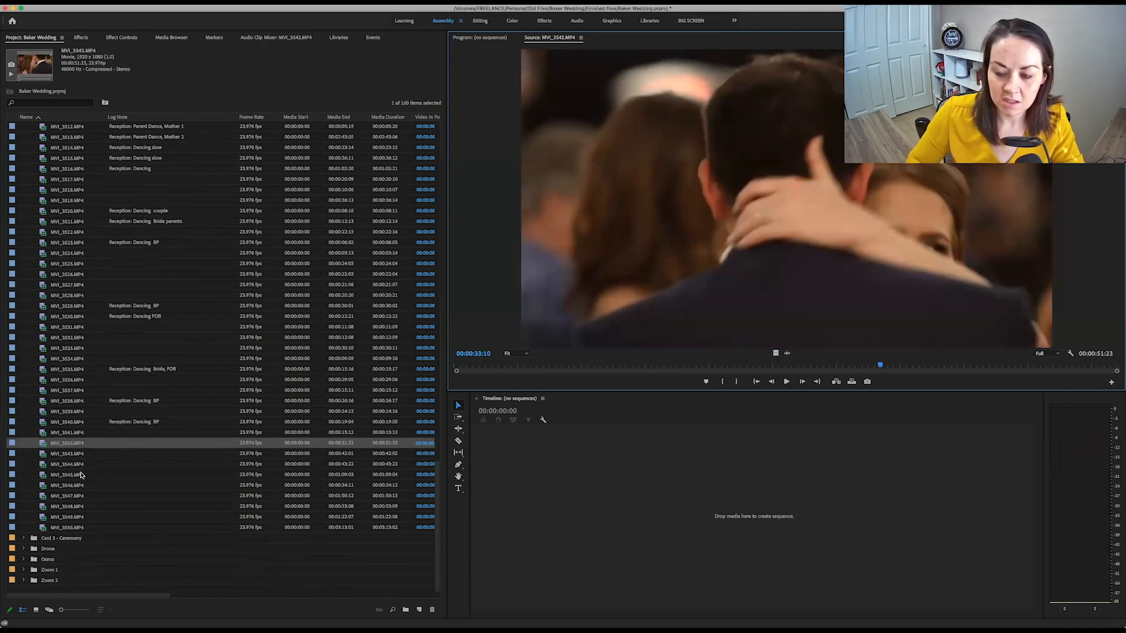
- Scrub through MVI_3543 and set its log note to "Reception: Dancing Groom Brother"
double_click(42, 455)
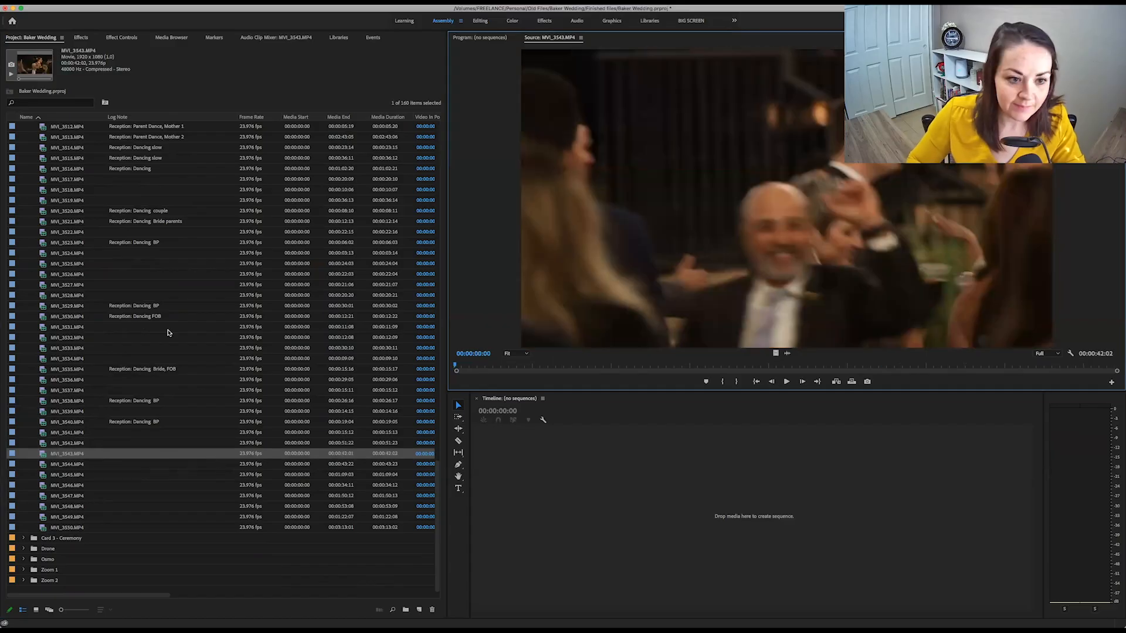
left_click_drag(609, 368, 926, 366)
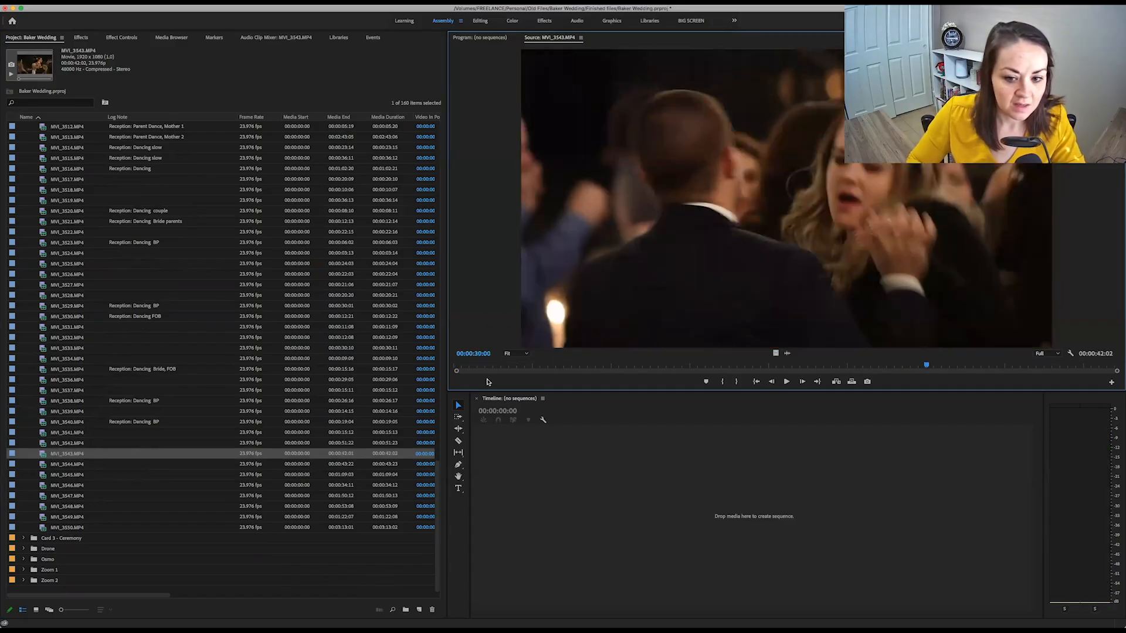
left_click(120, 455)
type("Reception: Dancing")
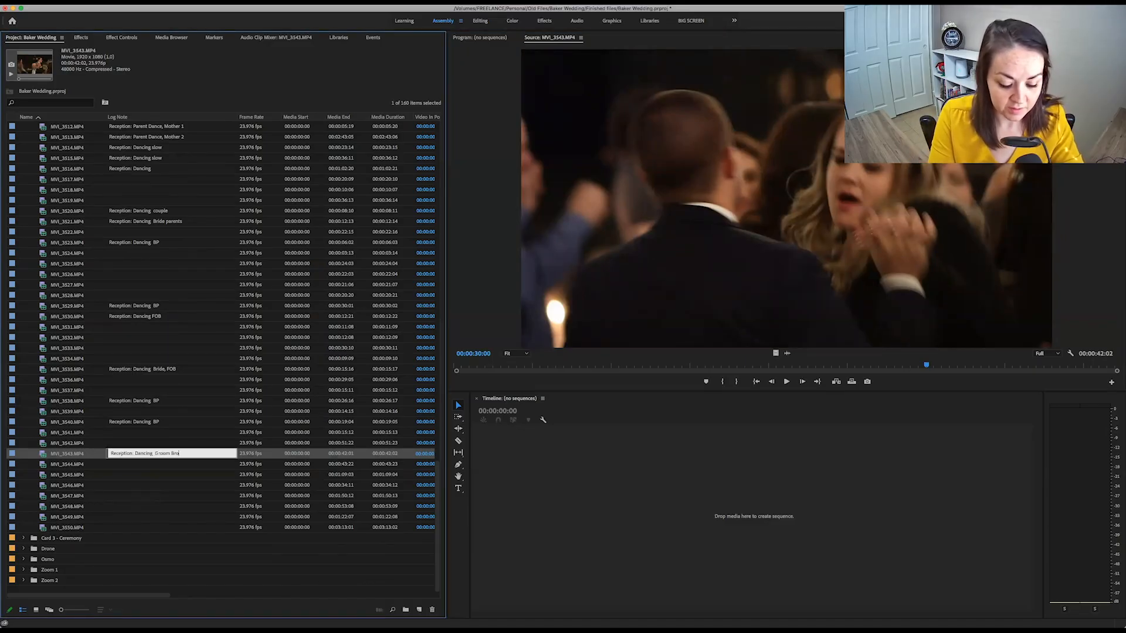
type("Groom Brother")
key("Return")
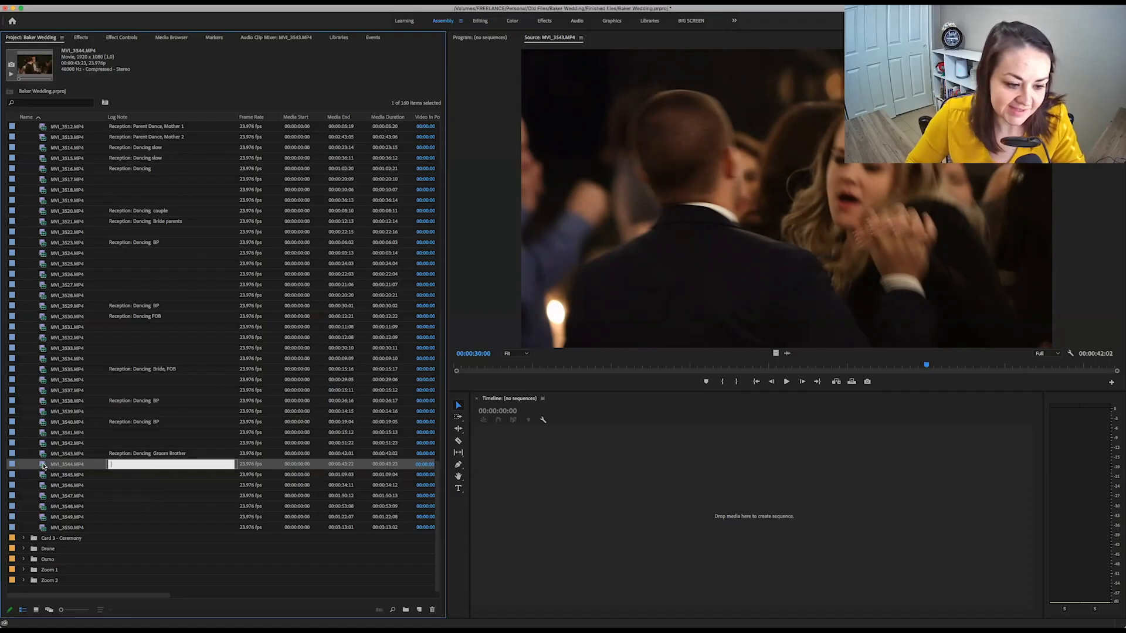
- Scrub through MVI_3544 and set its log note to "Reception: Dancing Bride"
double_click(43, 466)
left_click_drag(589, 365, 987, 364)
left_click(173, 465)
type("Reception: Dancing")
type("Bride")
key("Return")
- Scrub through MVI_3545 and MVI_3546, and delete MVI_3546 from the project
double_click(44, 475)
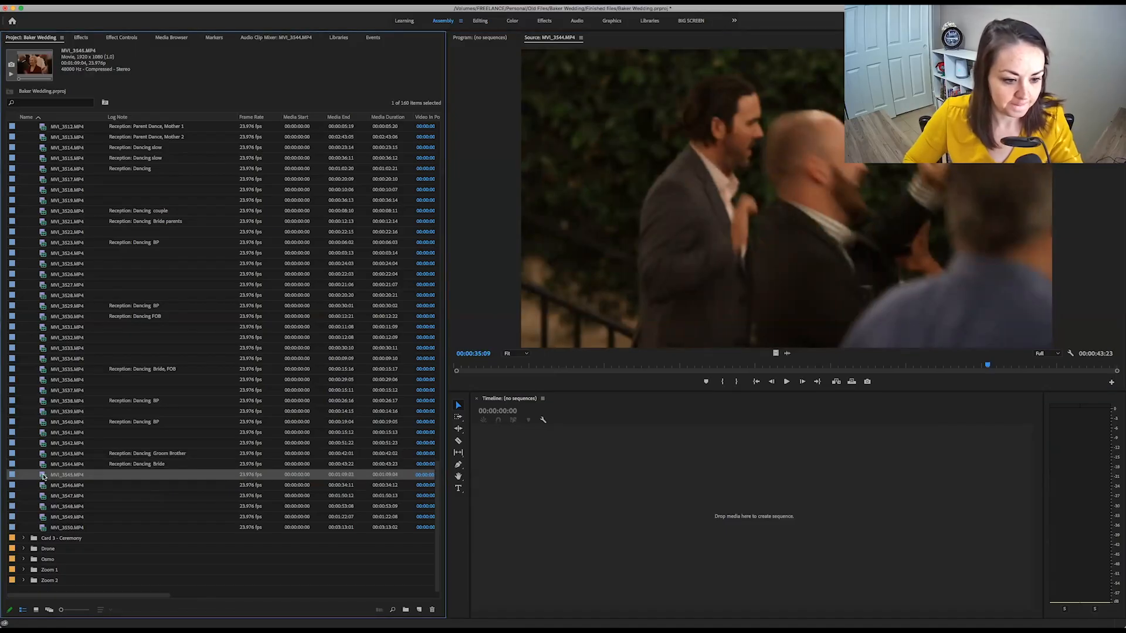
left_click_drag(524, 363, 915, 355)
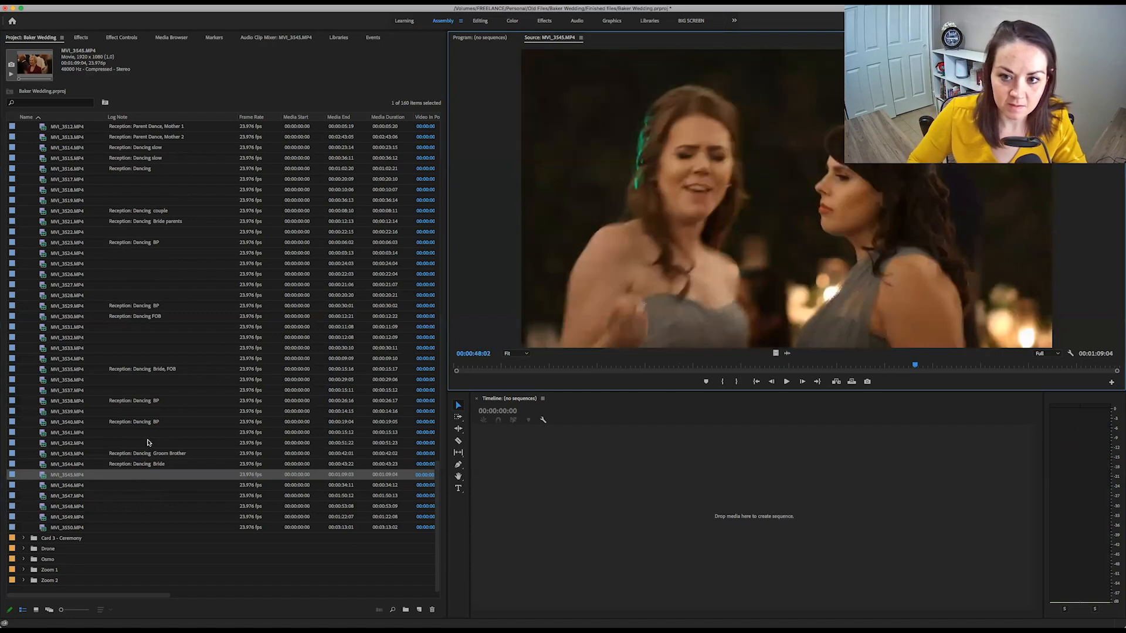
double_click(42, 486)
left_click_drag(571, 368, 1078, 365)
left_click(525, 367)
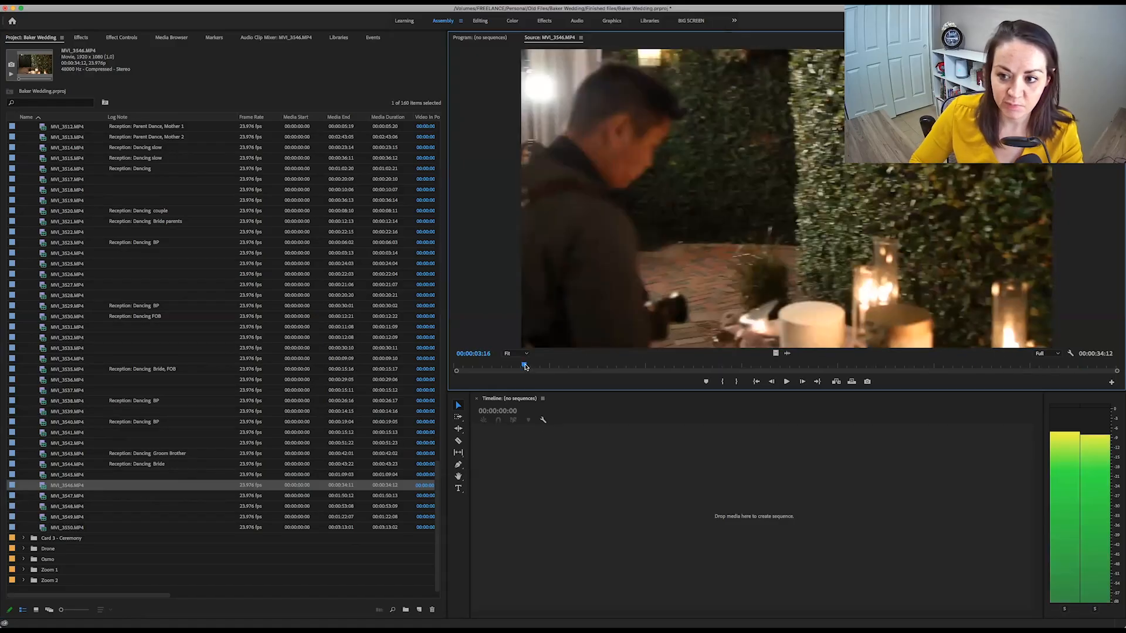
key("Delete")
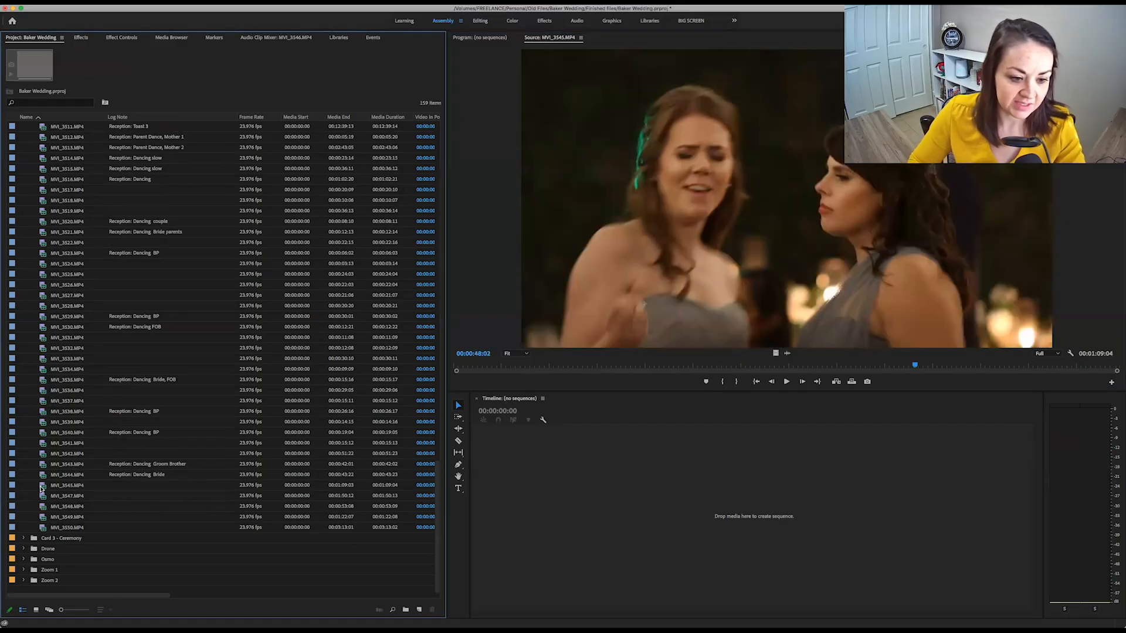
- Check the middle of MVI_3547 and set its log note to "reception: Cake Cut wide"
double_click(43, 497)
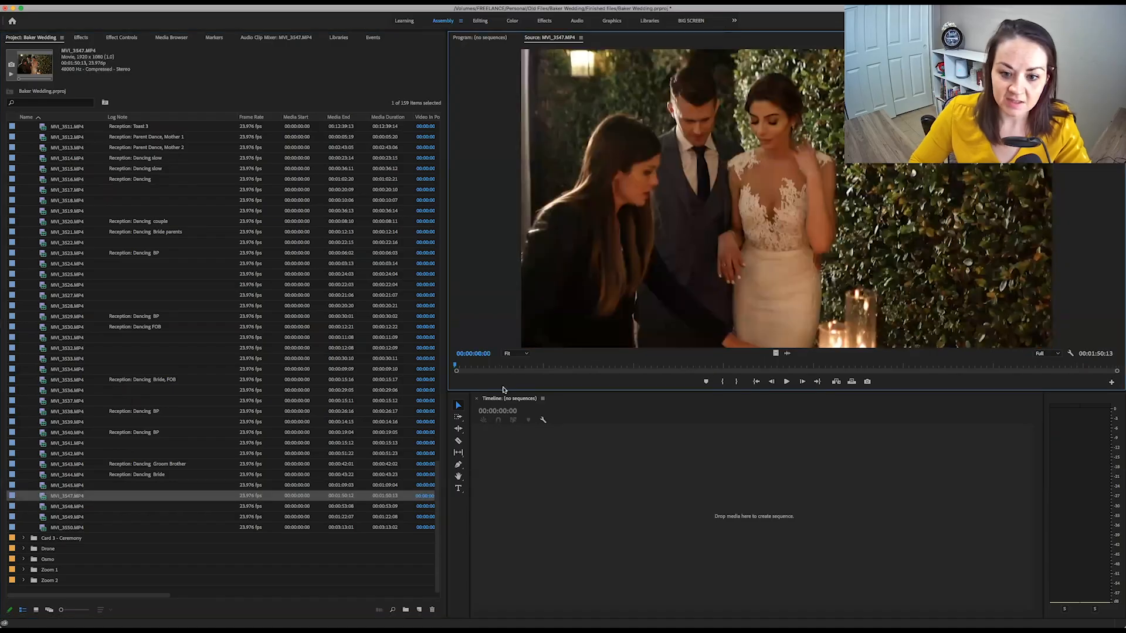
left_click(777, 367)
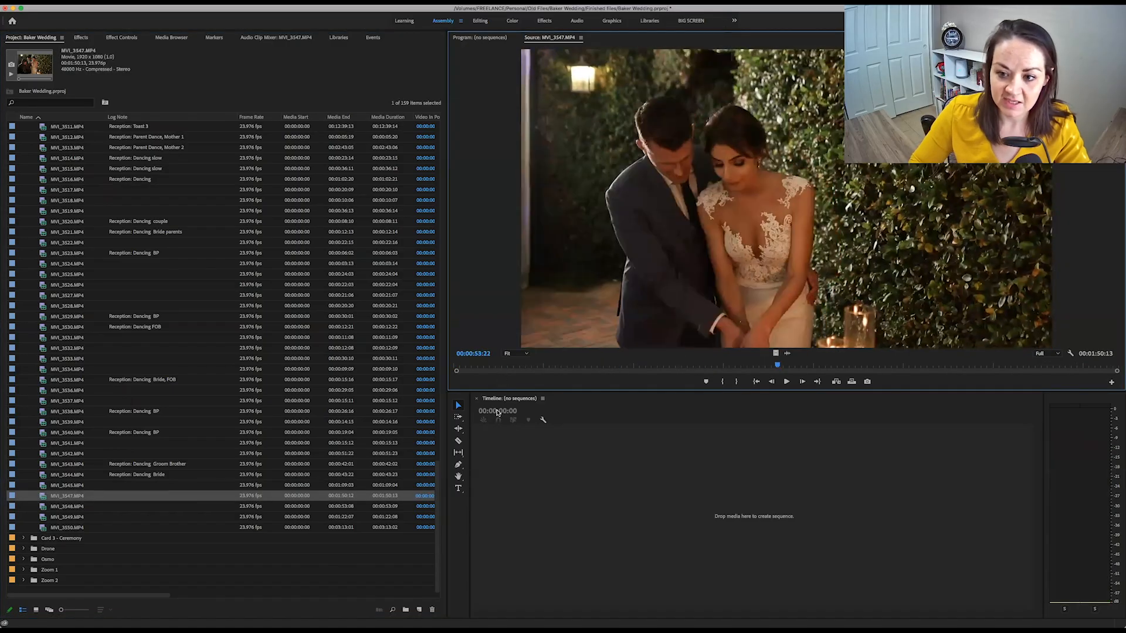
left_click(133, 496)
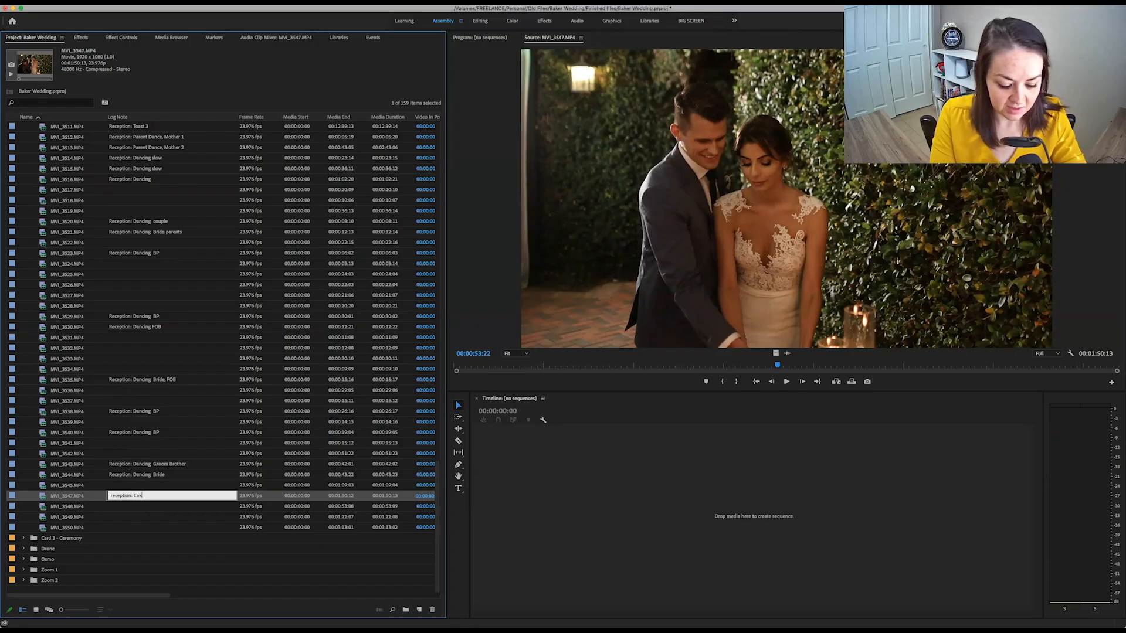
type("reception: Cake Cut wide")
key("Tab")
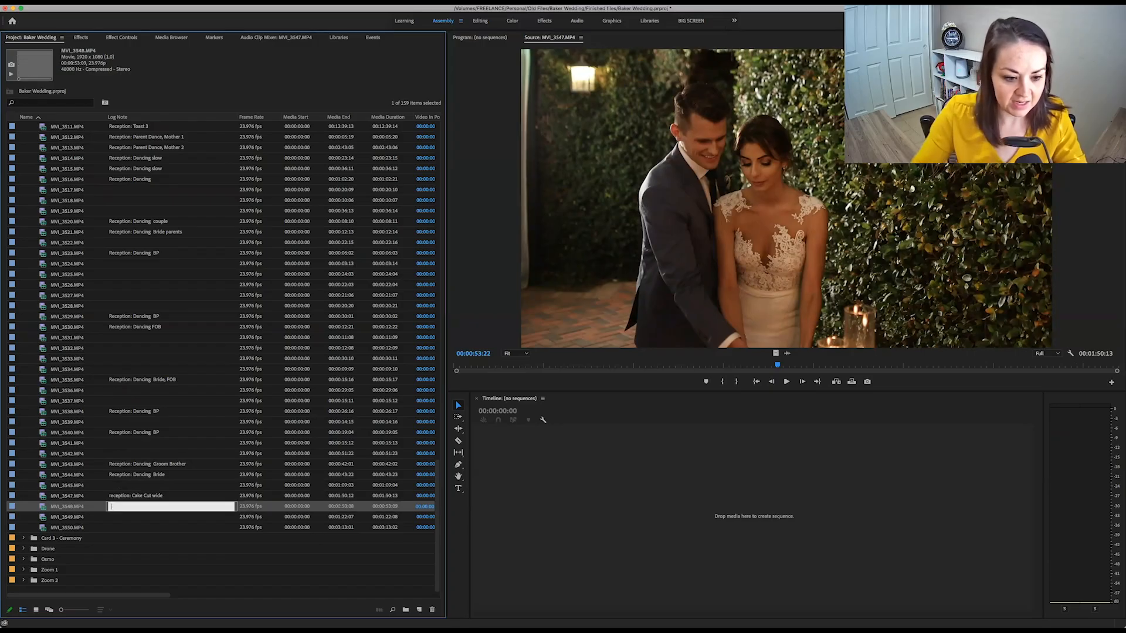
- Scrub through MVI_3548 and MVI_3549 to examine which reception moments they show
double_click(44, 509)
key("space")
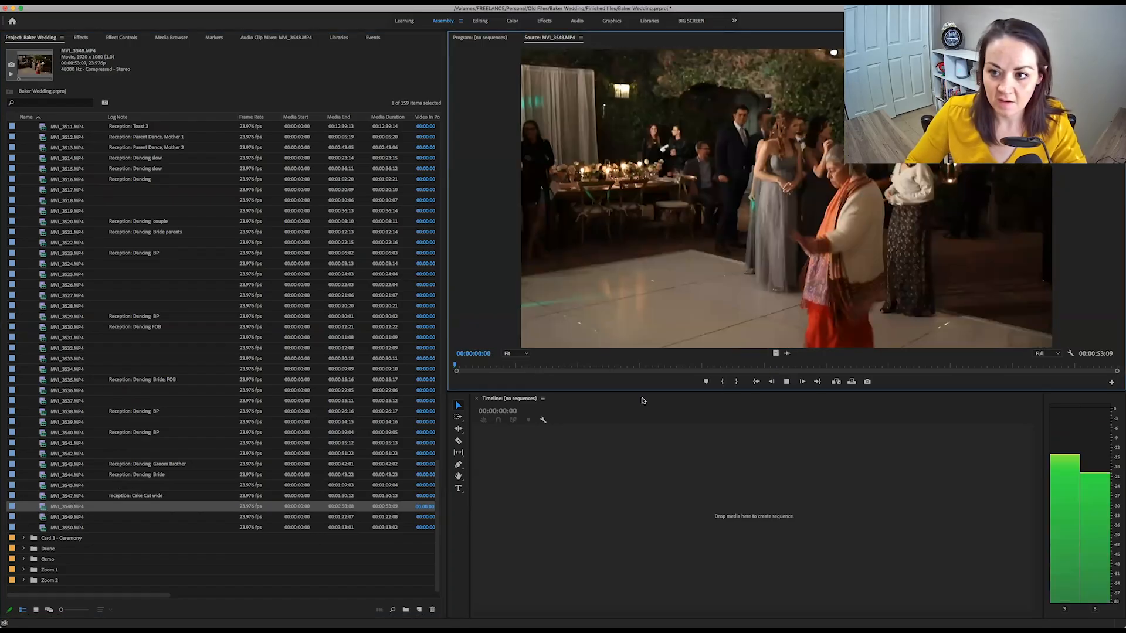
left_click_drag(579, 365, 1010, 366)
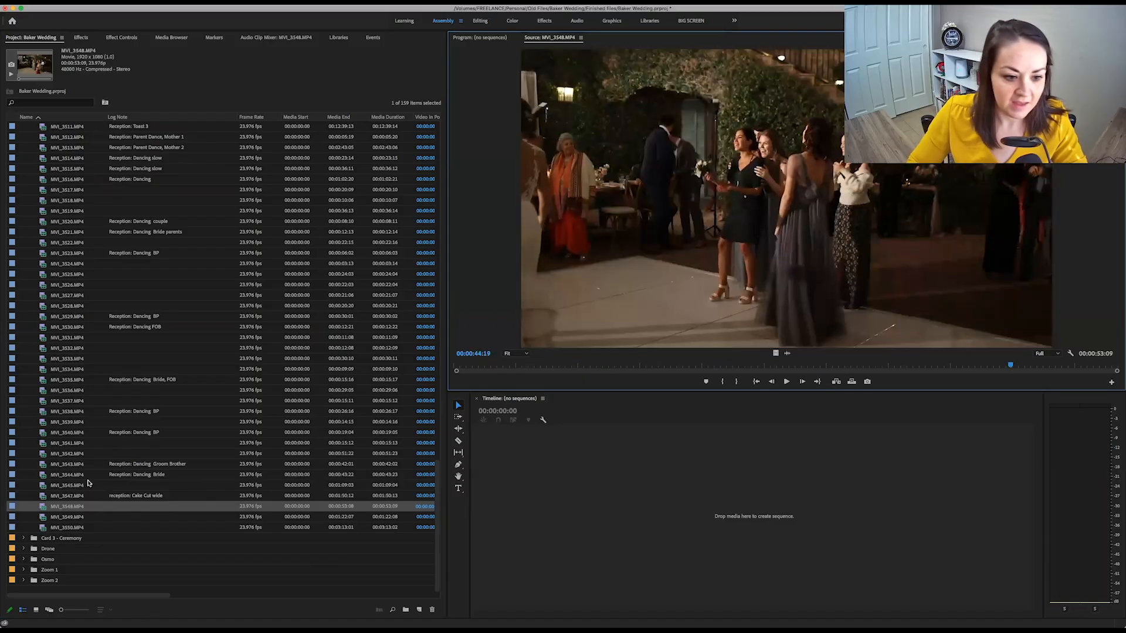
double_click(42, 519)
left_click_drag(524, 366, 710, 365)
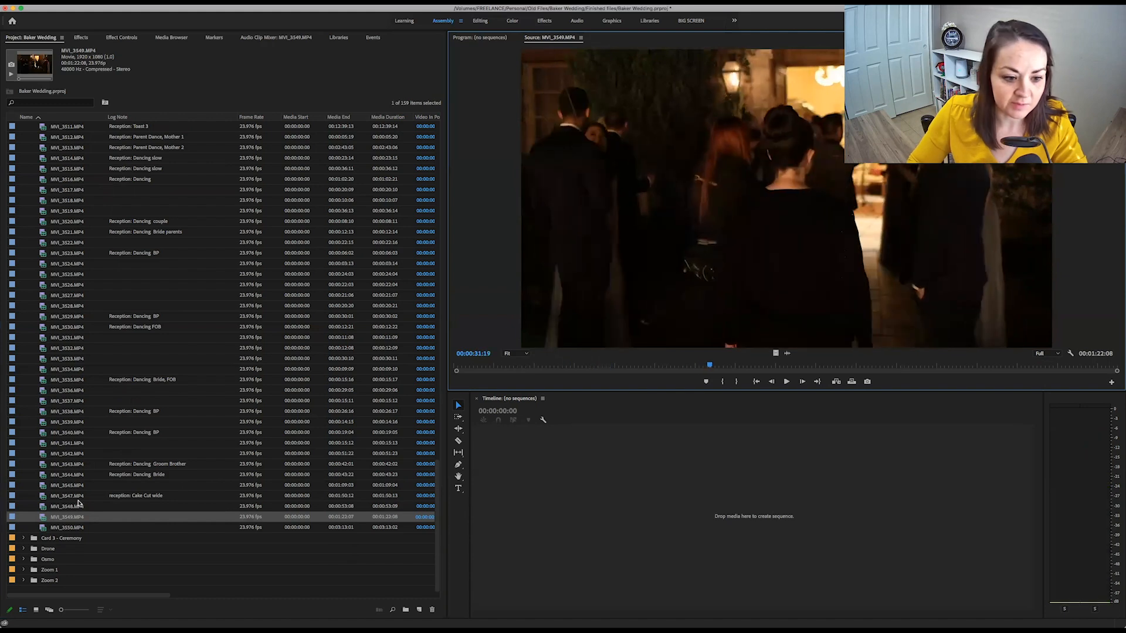
- Recheck MVI_3548, set its log note to "Reception: Bride Bouquet", and capitalize the first letter of MVI_3547's log note
left_click(45, 507)
double_click(43, 508)
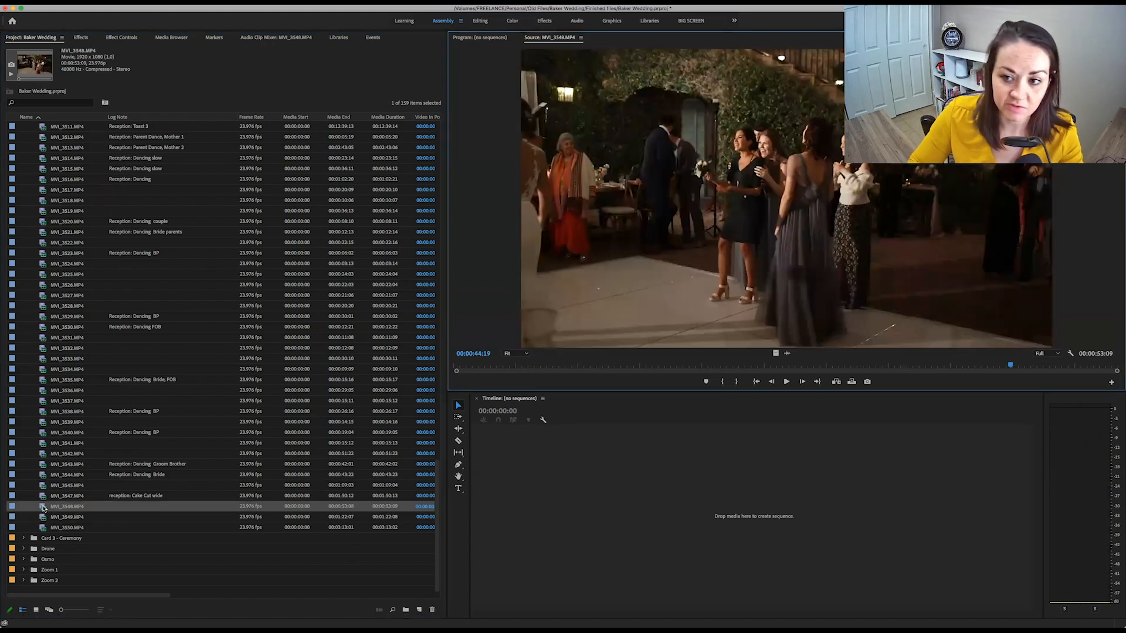
left_click_drag(646, 369, 841, 366)
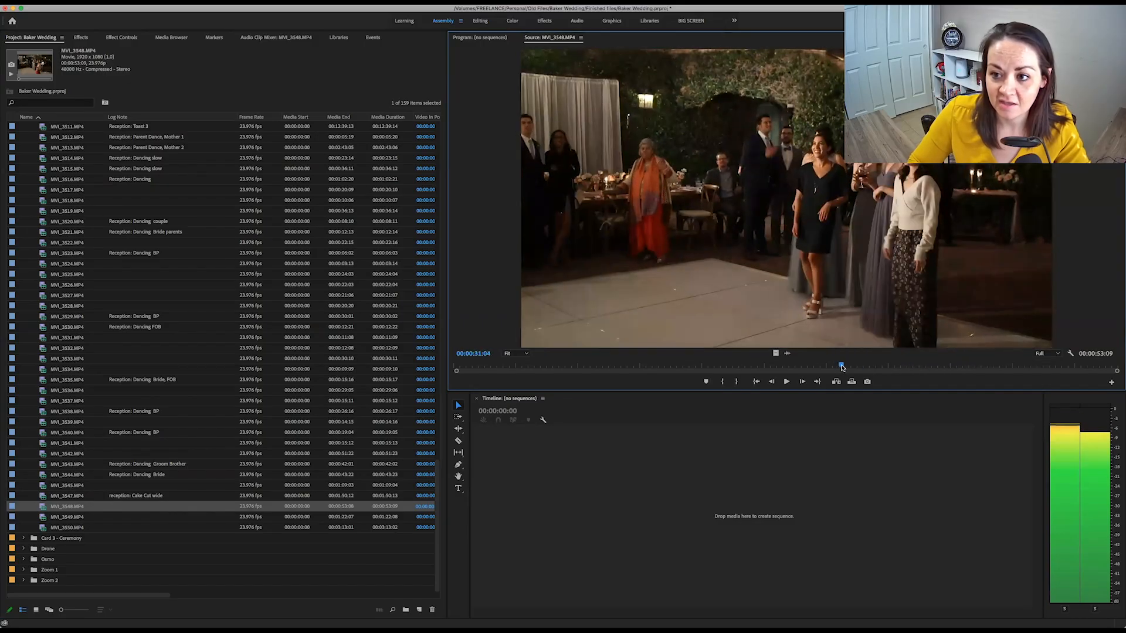
left_click(125, 506)
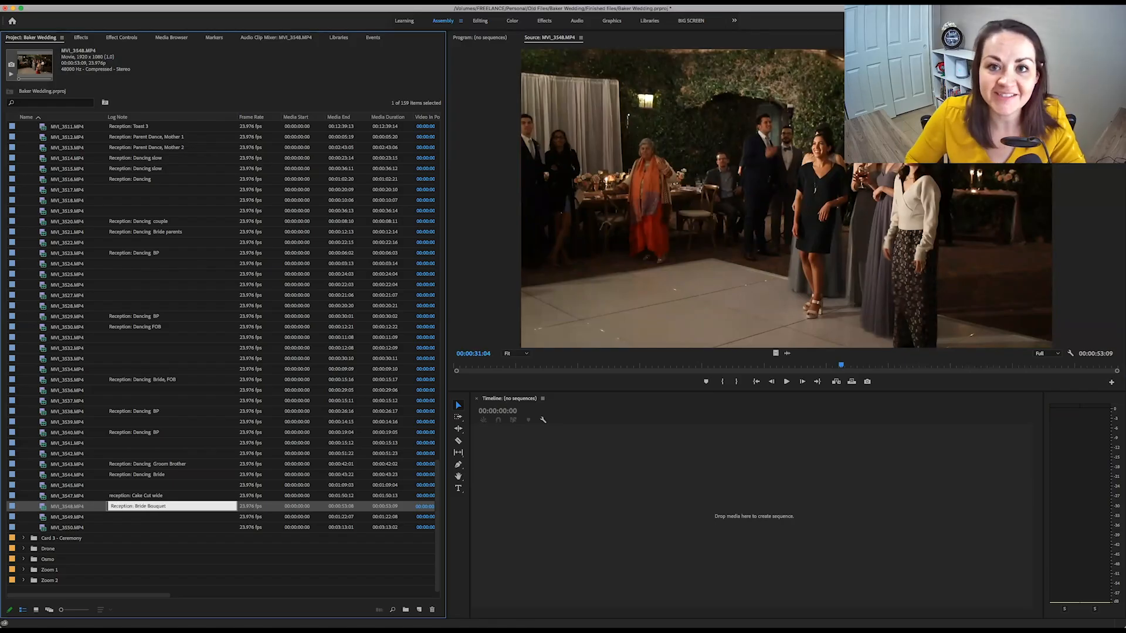
left_click(108, 495)
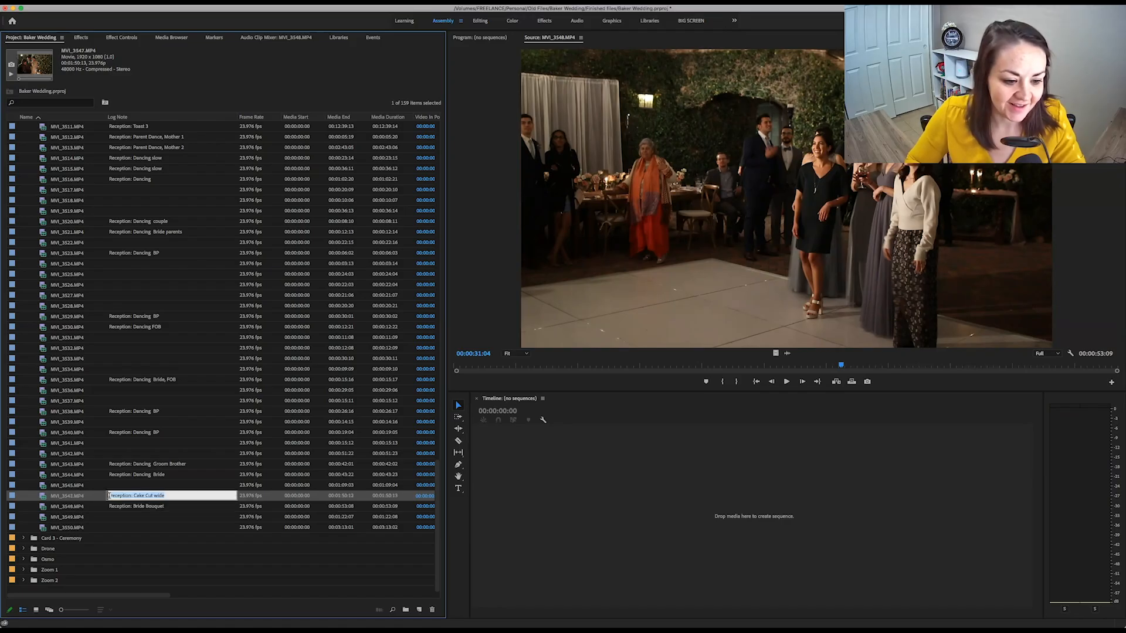
left_click(112, 496)
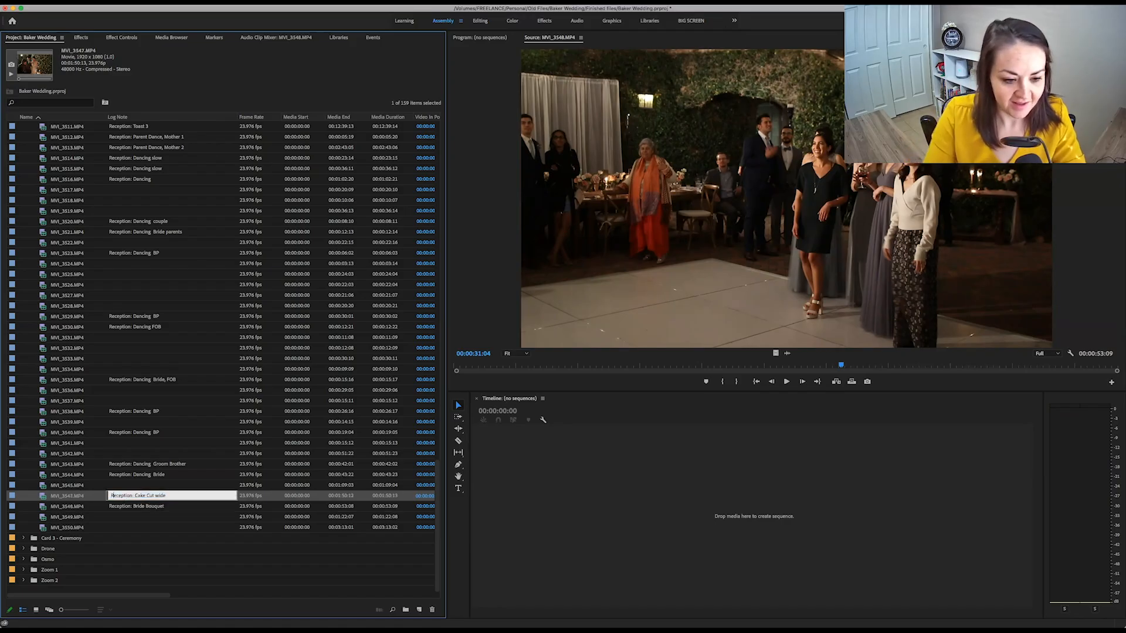
- Set the log note of MVI_3549 to "Reception: Exit Wide" with a capital R
left_click(45, 518)
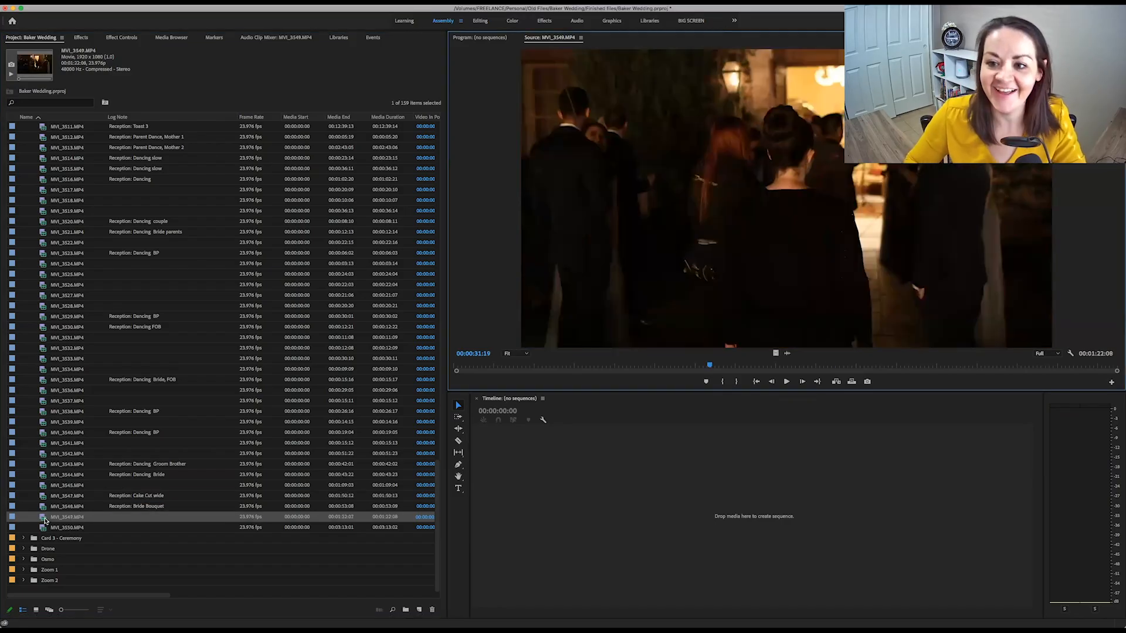
left_click(148, 517)
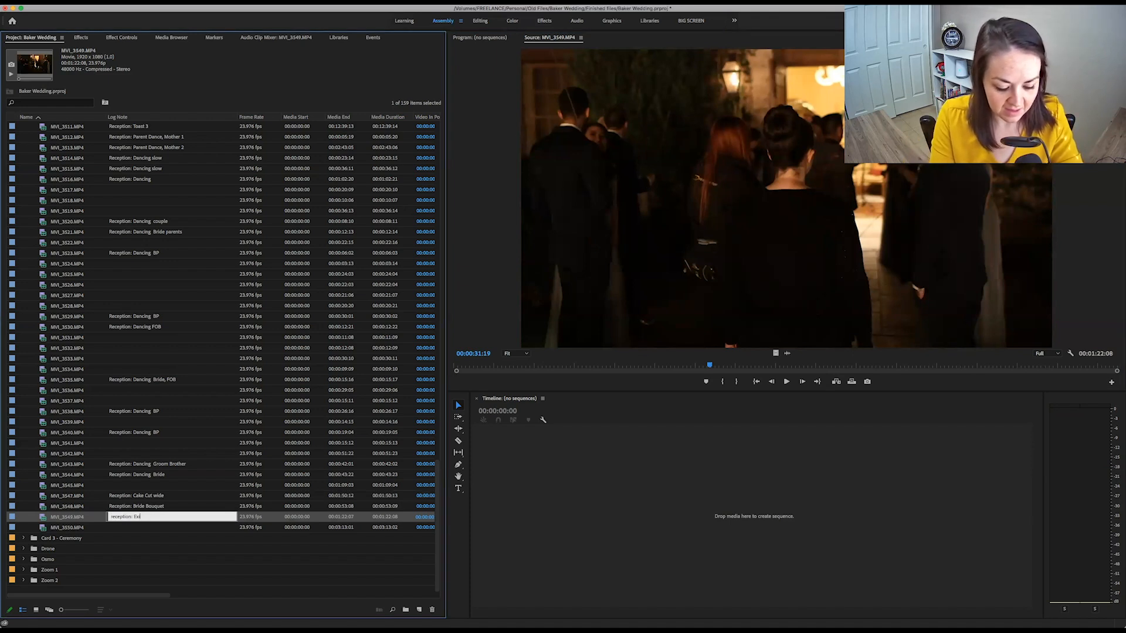
key("Return")
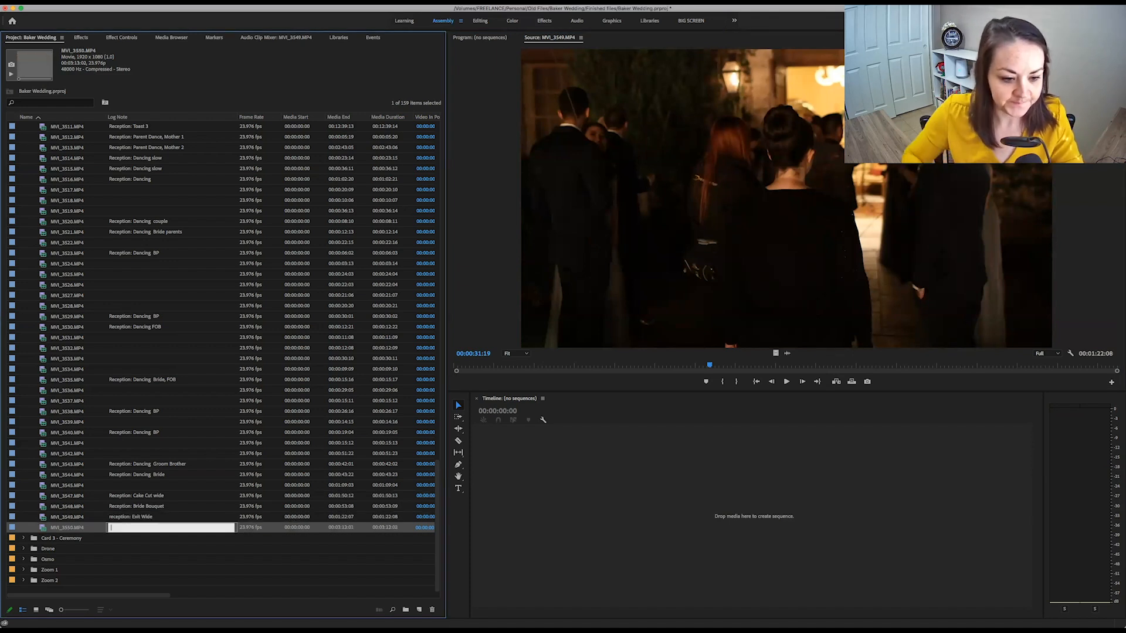
left_click(111, 517)
left_click(116, 517)
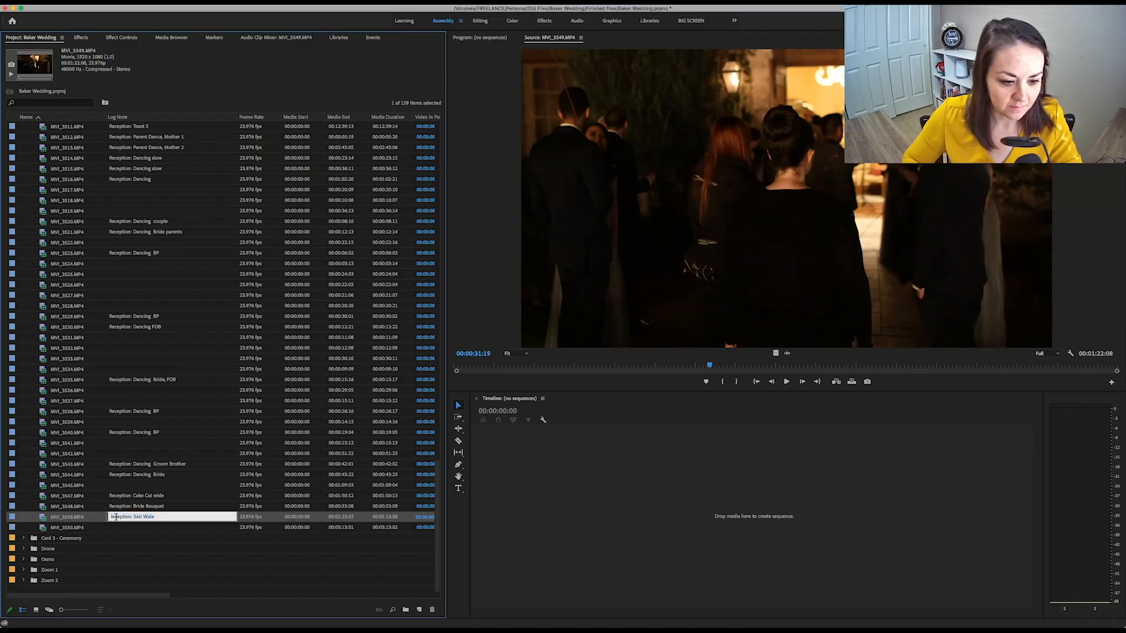
key("BackSpace")
type("R")
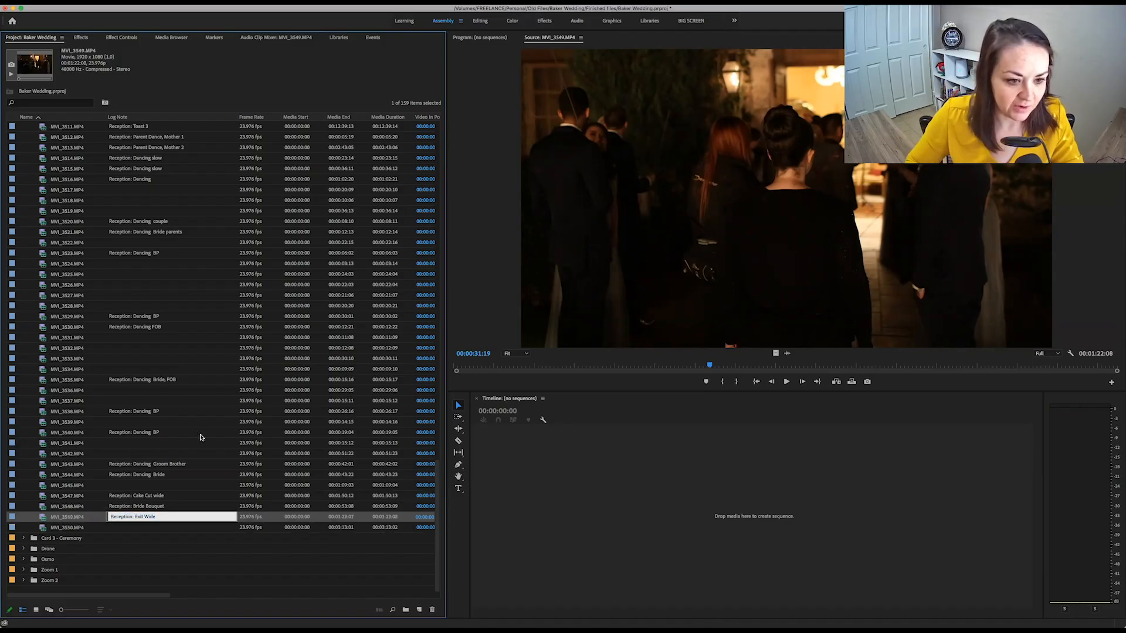
left_click(200, 461)
- Scrub through MVI_3549 and MVI_3550 to compare how well each covers the sparkler exit
left_click_drag(550, 366, 1068, 364)
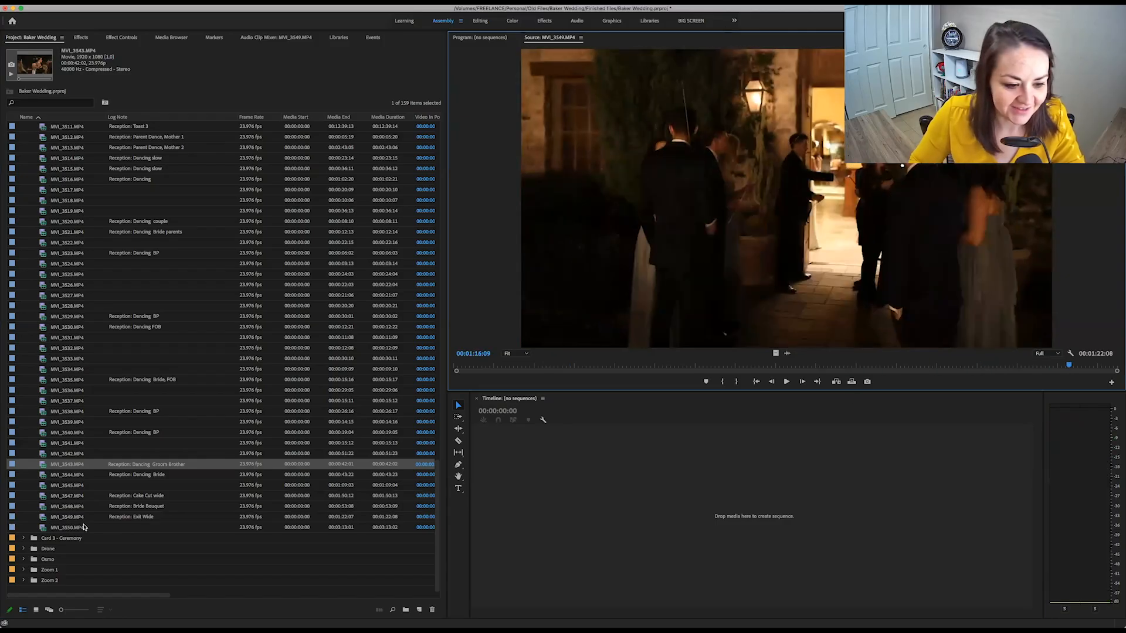
double_click(44, 528)
left_click_drag(481, 366, 976, 367)
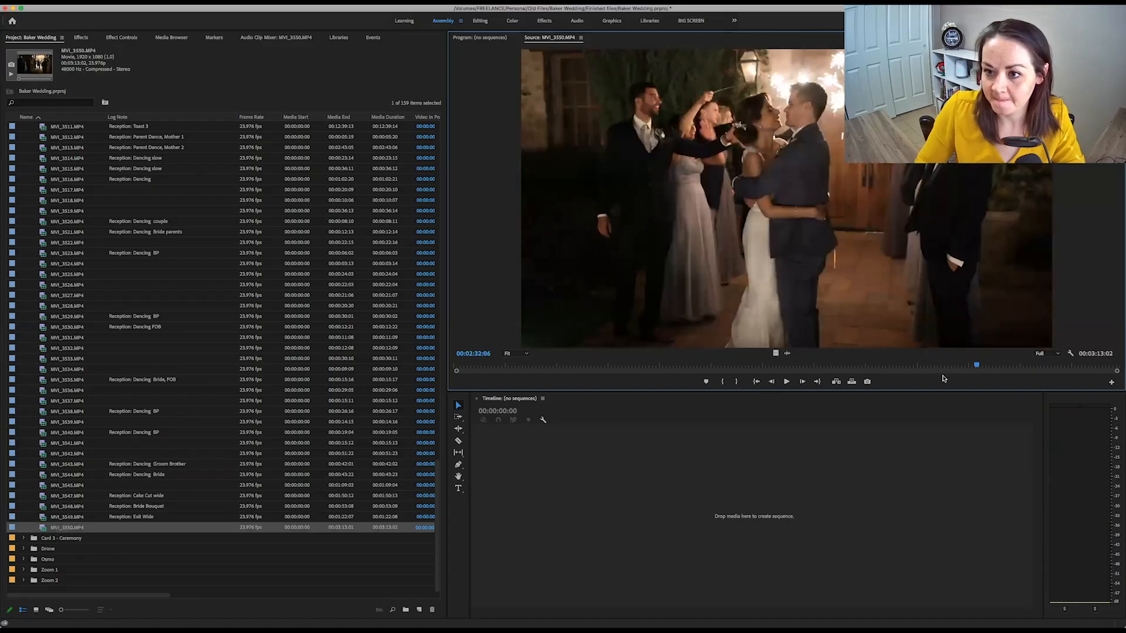
double_click(42, 519)
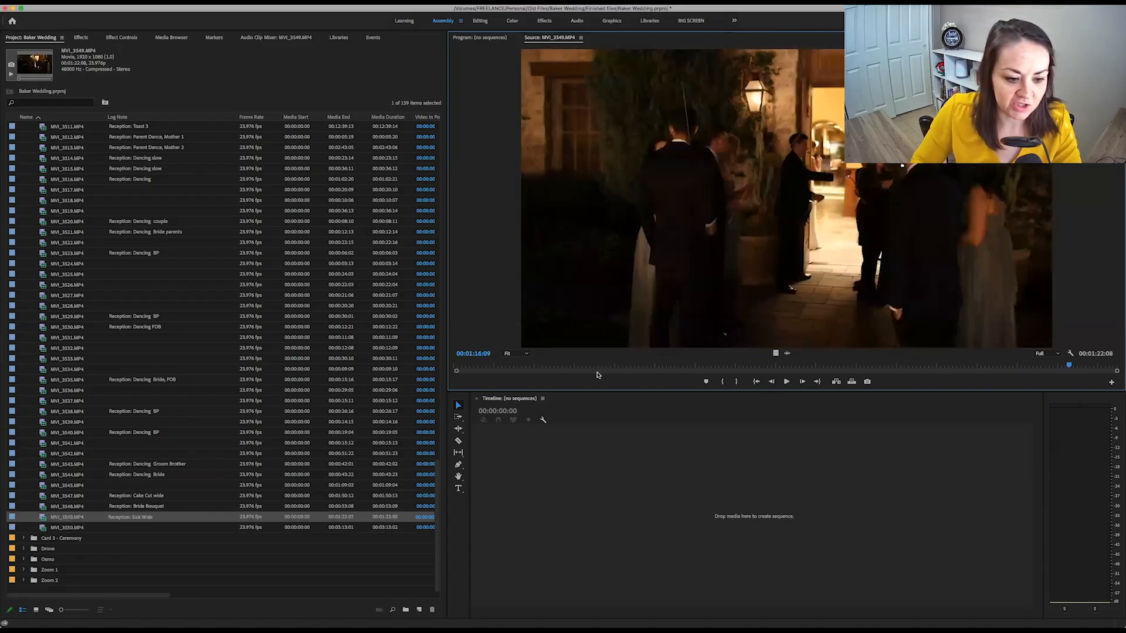
key("space")
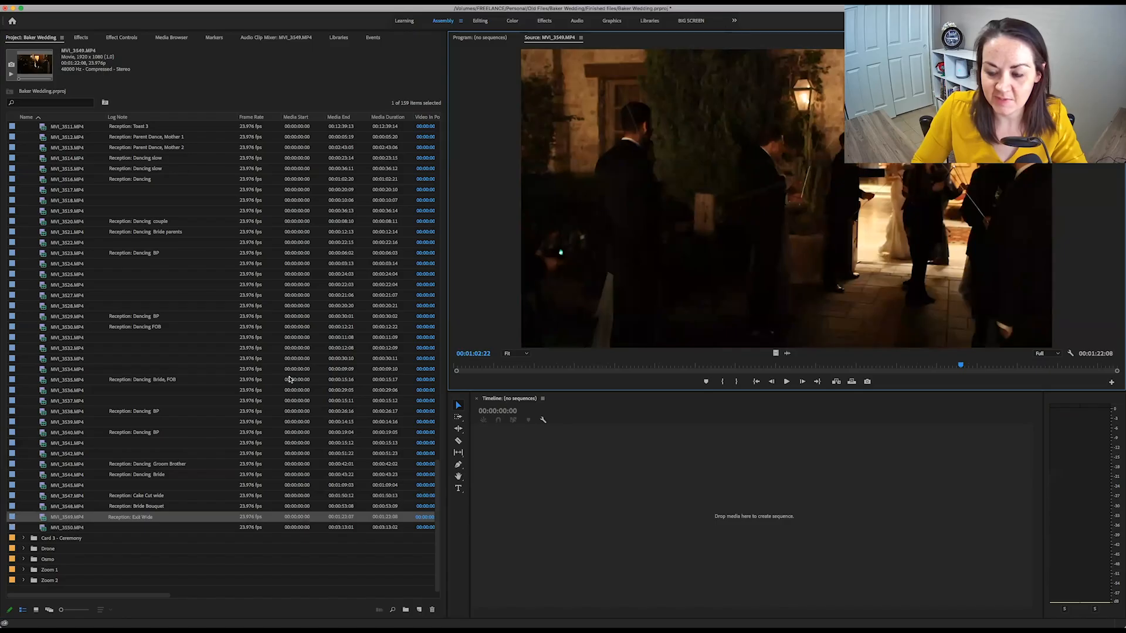
- Move the log note "Reception: Exit Wide" from MVI_3549 to MVI_3550 and delete MVI_3549 from the project
left_click(142, 517)
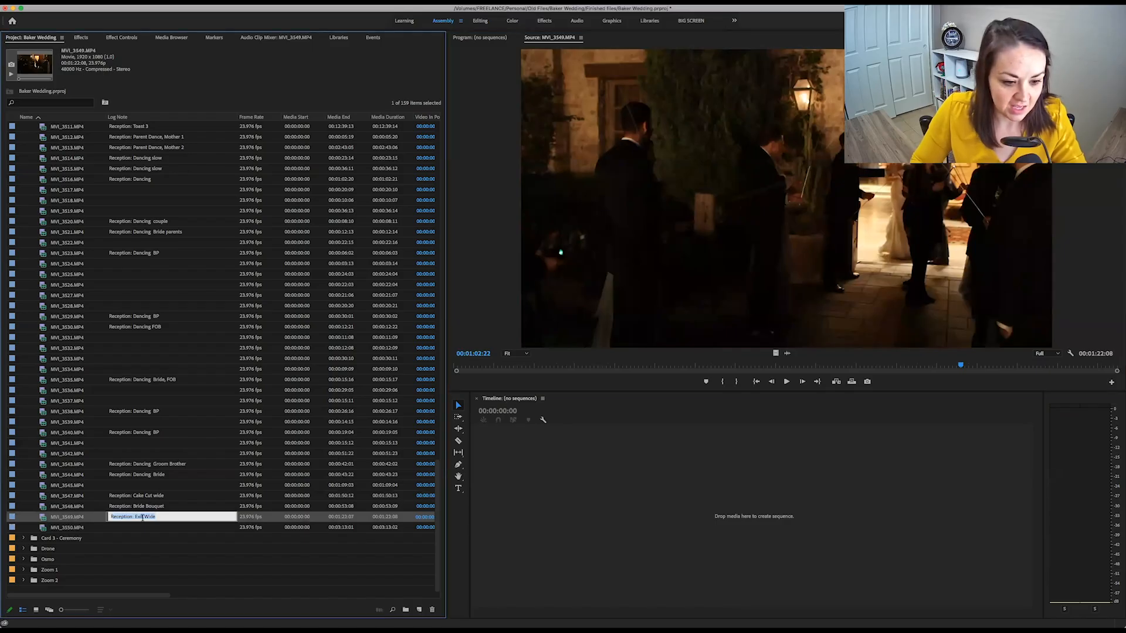
key("ctrl+x")
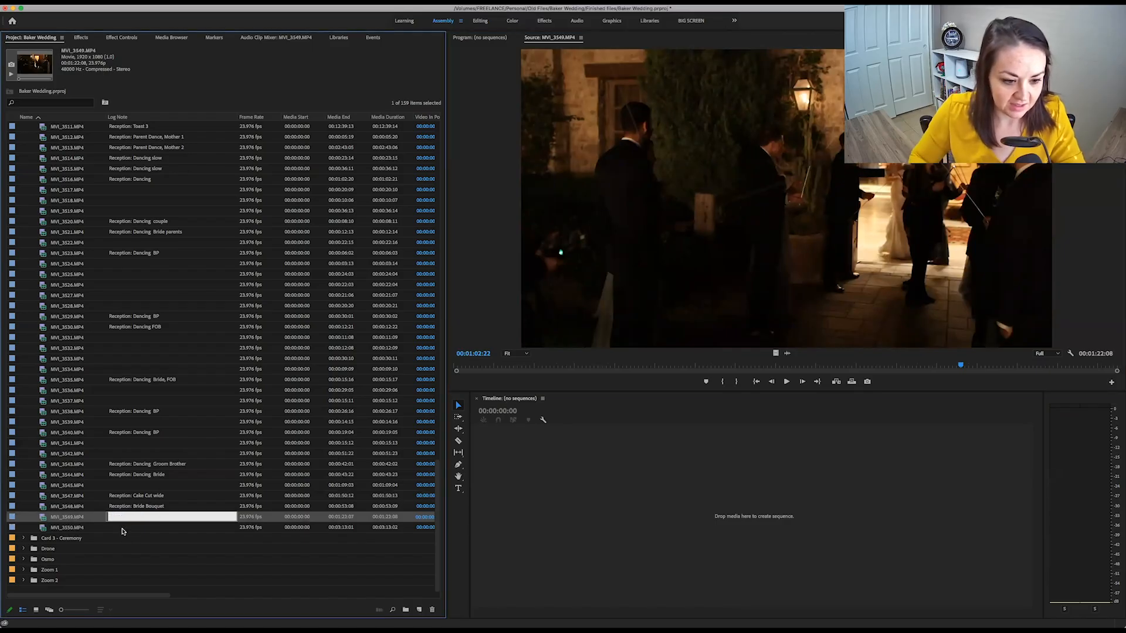
left_click(120, 528)
key("ctrl+v")
left_click(47, 516)
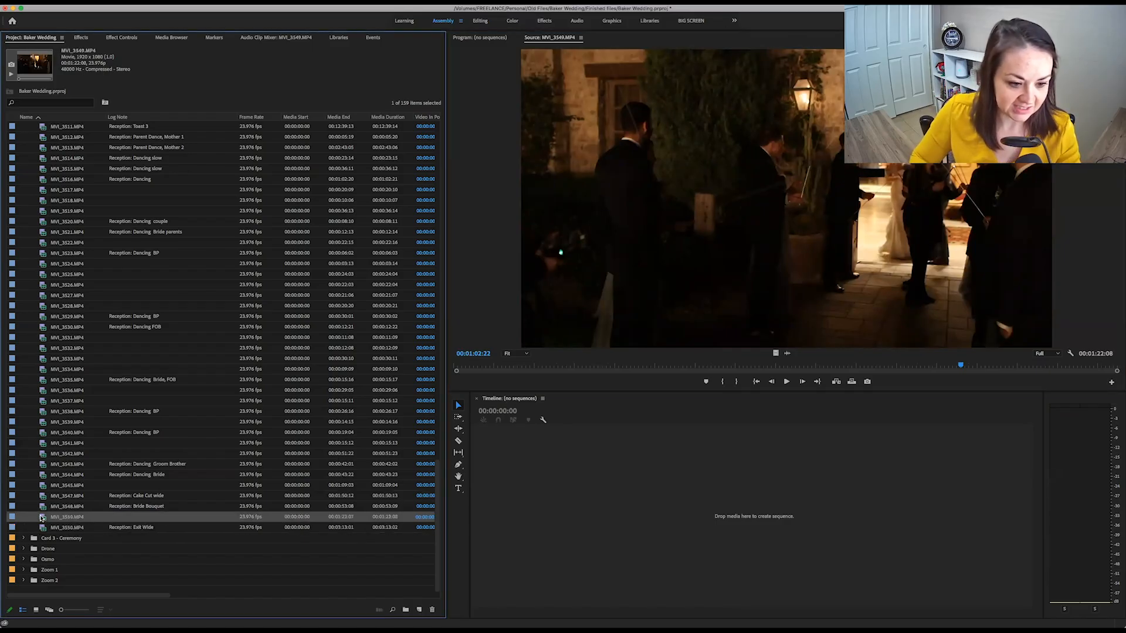
key("Delete")
scroll(141, 316, "up", 3)
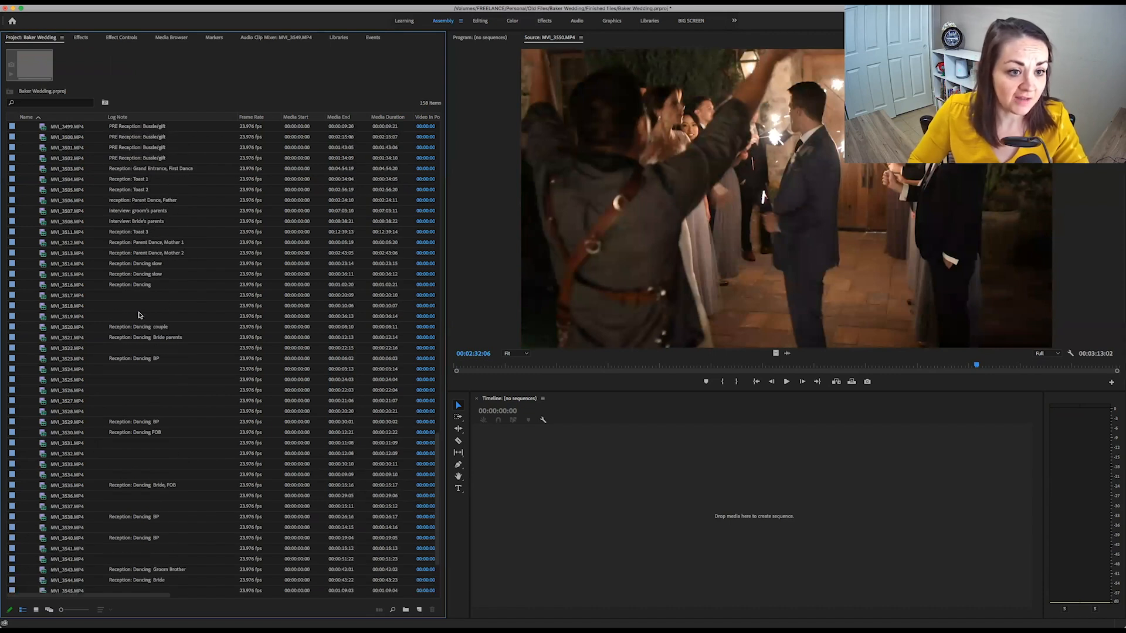
left_click(135, 232)
key("ctrl+v")
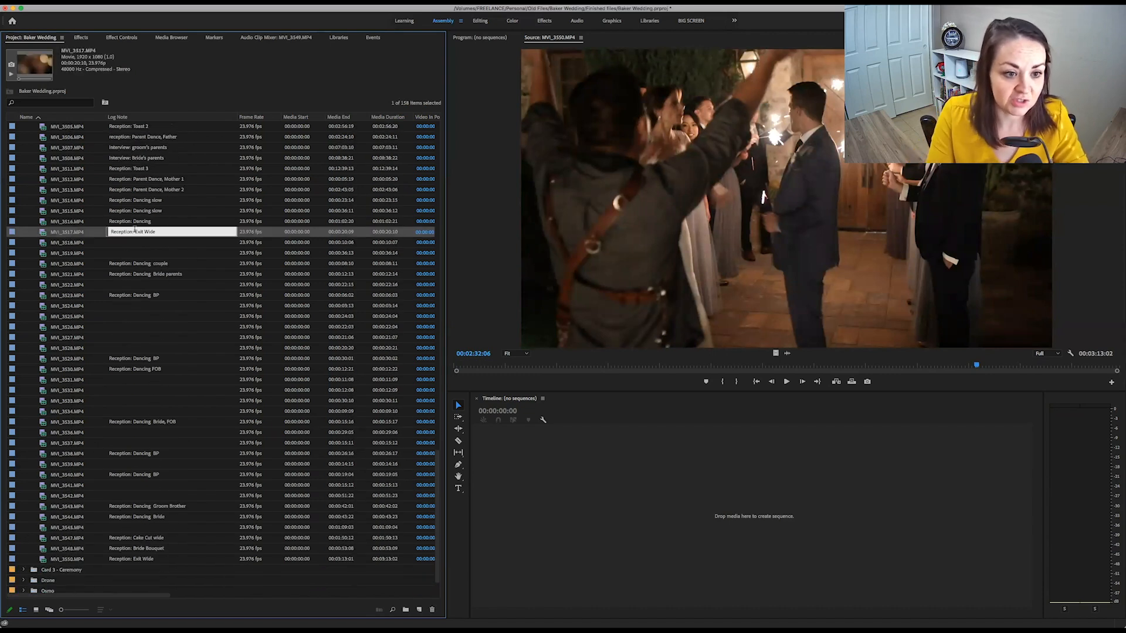
- Copy MVI_3516's log note "Reception: Dancing" to MVI_3517 and every unlabelled clip through MVI_3545, keeping the existing specific notes
left_click(137, 222)
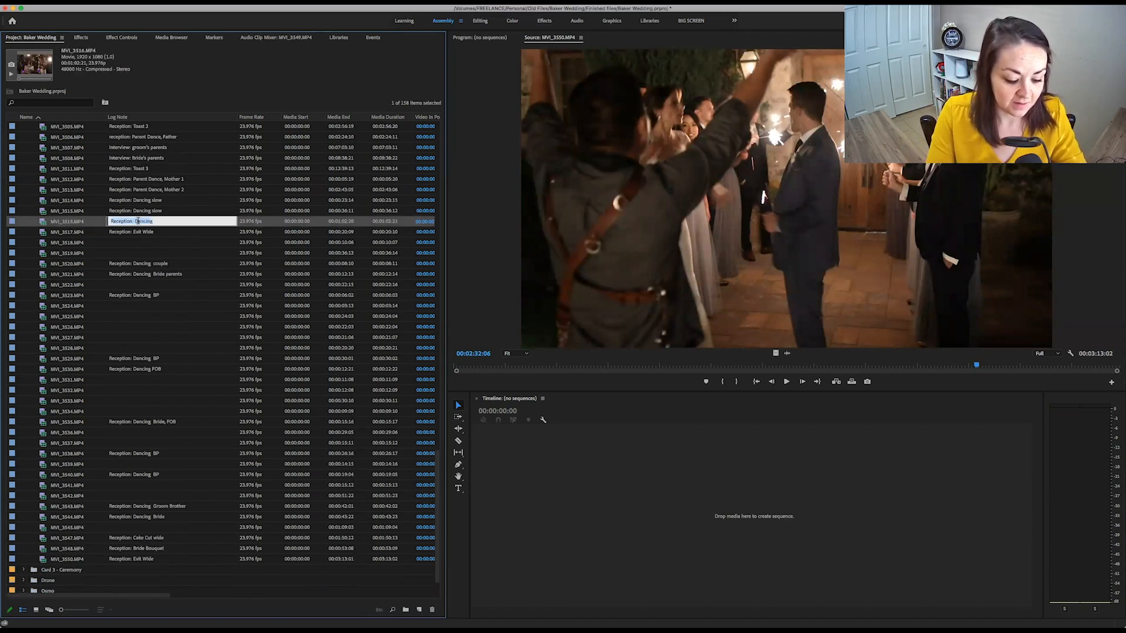
key("ctrl+c")
key("Tab")
key("ctrl+v")
key("Tab")
key("ctrl+v")
key("Tab")
key("ctrl+v")
key("Tab")
key("Tab")
key("Tab")
key("ctrl+v")
key("Tab")
key("Tab")
key("ctrl+v")
key("Tab")
key("ctrl+v")
key("Tab")
key("ctrl+v")
key("Tab")
key("ctrl+v")
key("Tab")
key("ctrl+v")
key("Tab")
key("Tab")
key("Tab")
key("ctrl+v")
key("Tab")
key("ctrl+v")
key("Tab")
key("ctrl+v")
key("Tab")
key("ctrl+v")
key("Tab")
key("Tab")
key("ctrl+v")
key("Tab")
key("ctrl+v")
key("Tab")
key("Tab")
key("ctrl+v")
key("Tab")
key("Tab")
key("ctrl+v")
key("Tab")
key("ctrl+v")
key("Tab")
key("Tab")
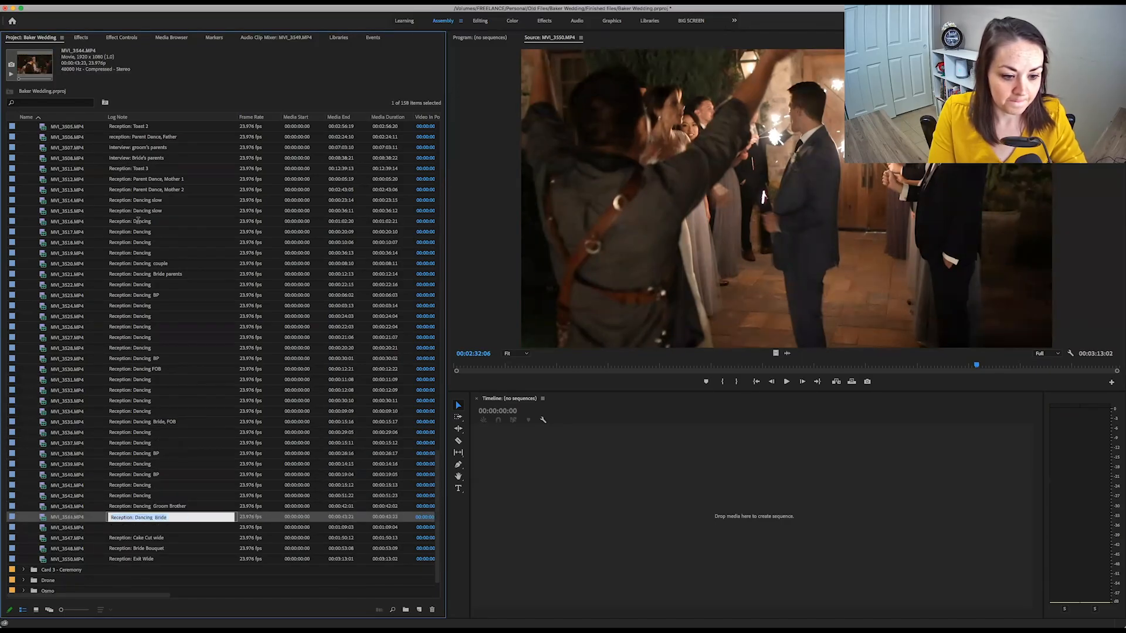
key("Tab")
key("ctrl+v")
left_click(194, 221)
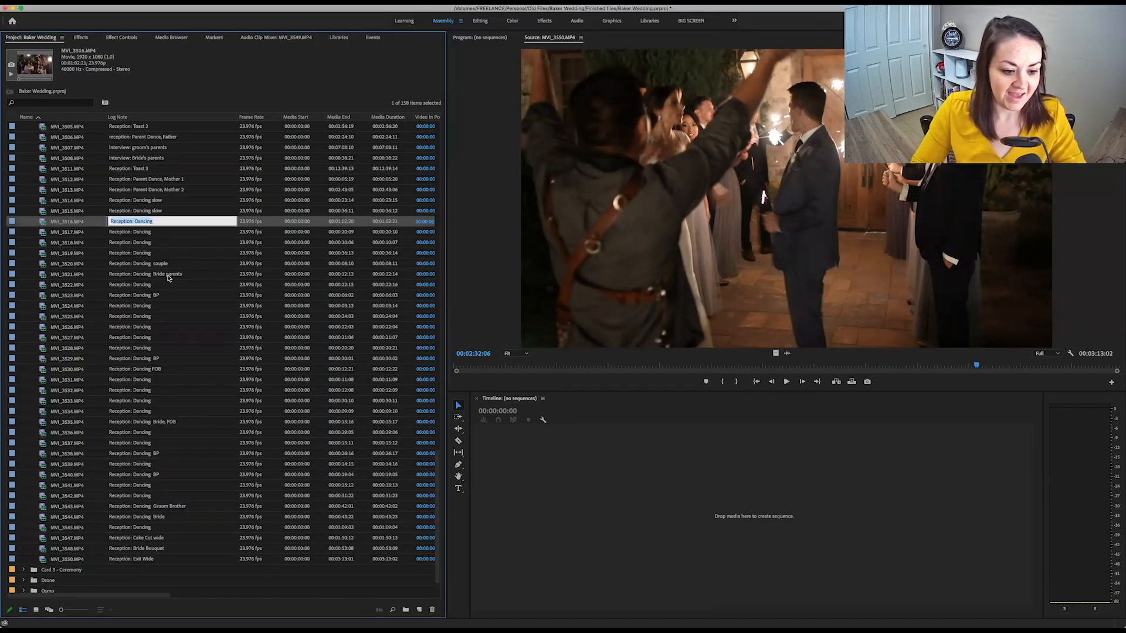
- Collapse the Card 2 bin, expand the Card 3 - Ceremony bin, and open its first clip, MVI_9181, for viewing
scroll(167, 280, "up", 10)
left_click(23, 137)
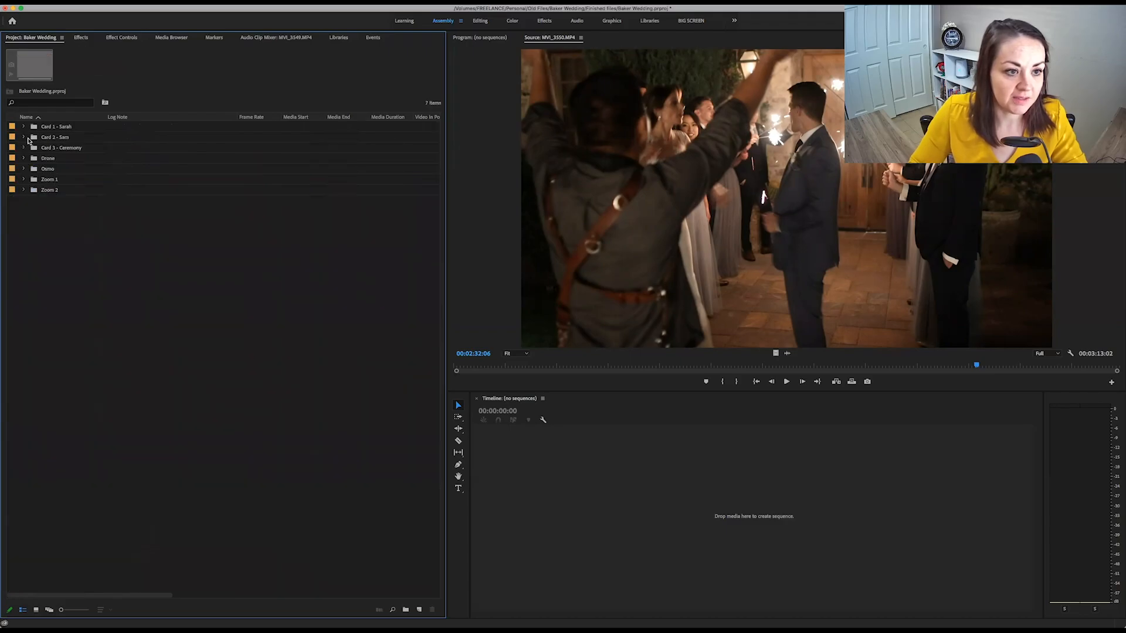
left_click(24, 147)
left_click(42, 158)
double_click(43, 158)
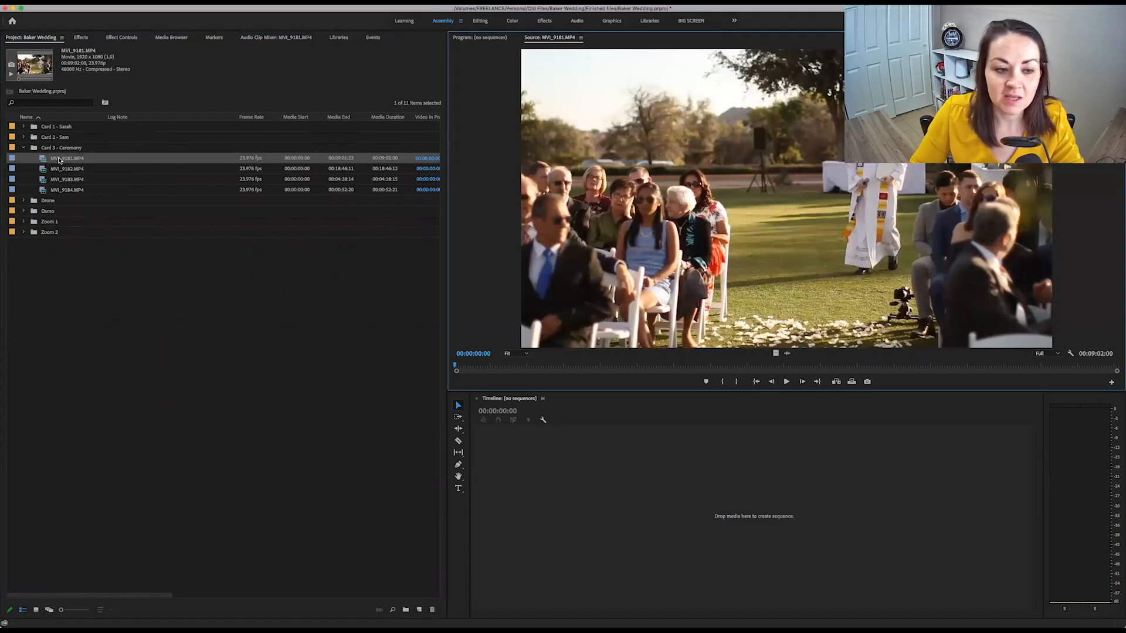
- Set MVI_9181's log note to "Ceremony: Bride 1", copy its text, and preview the bin's remaining clips
left_click(126, 159)
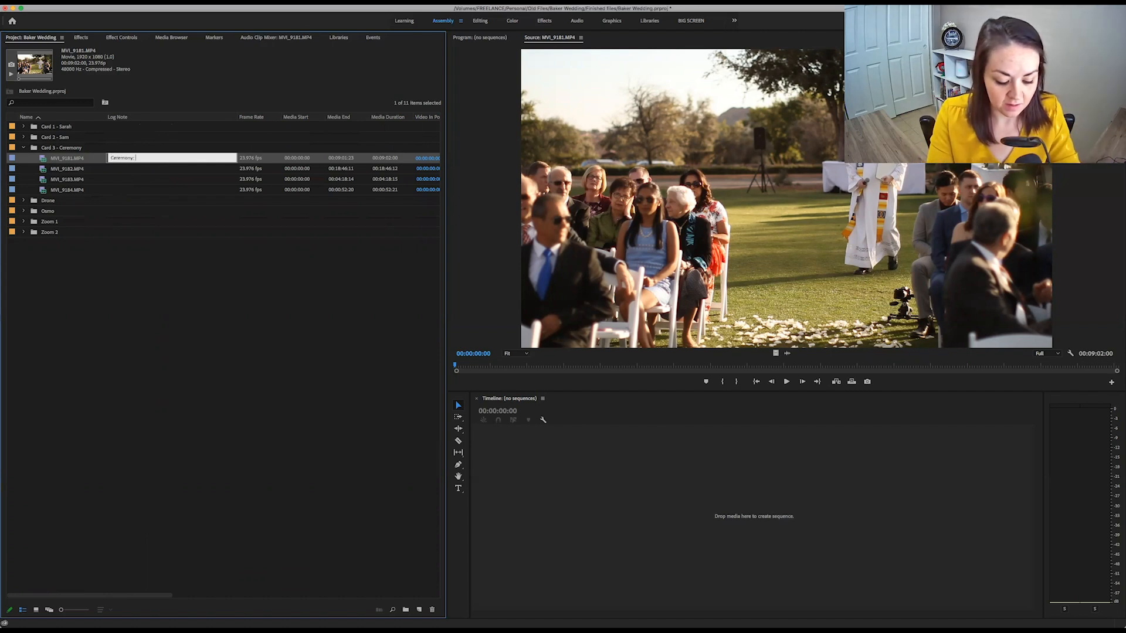
left_click_drag(153, 158, 88, 159)
left_click(47, 170)
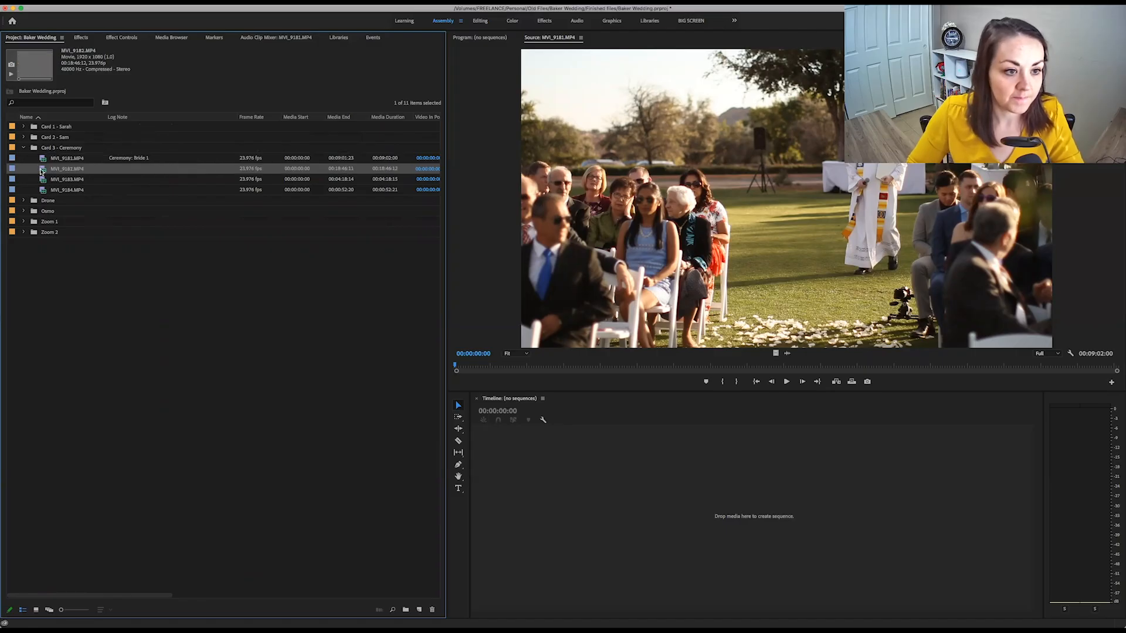
left_click(43, 180)
left_click(43, 190)
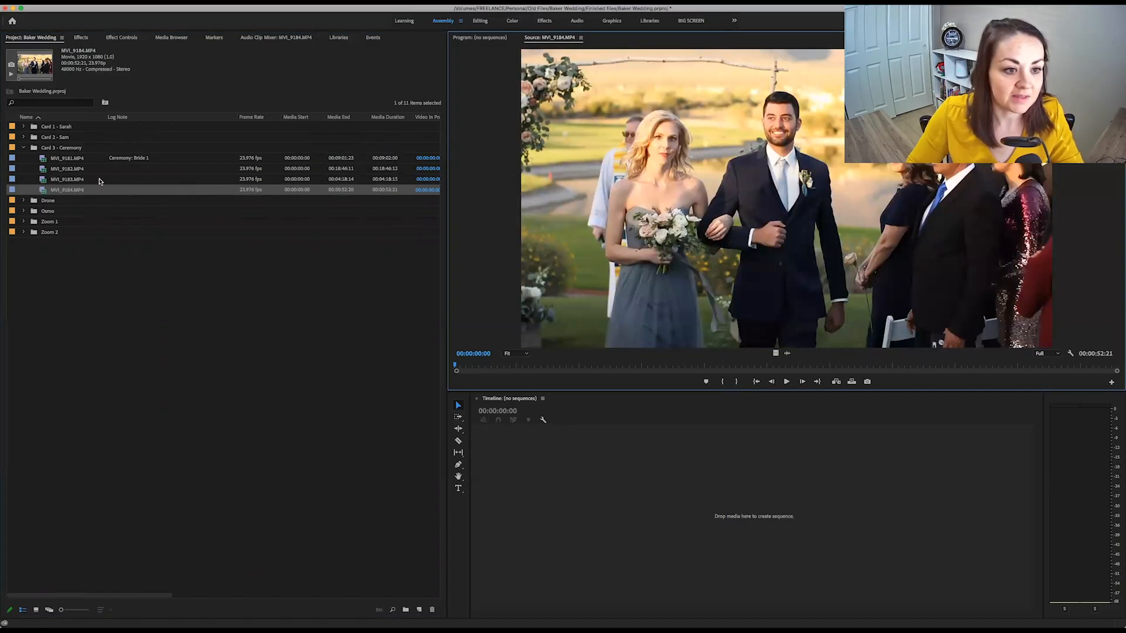
- Copy the "Ceremony: Bride" log note to MVI_9182, MVI_9183 and MVI_9184, numbering the notes onward from 2
left_click(124, 168)
key("ctrl+v")
type("2")
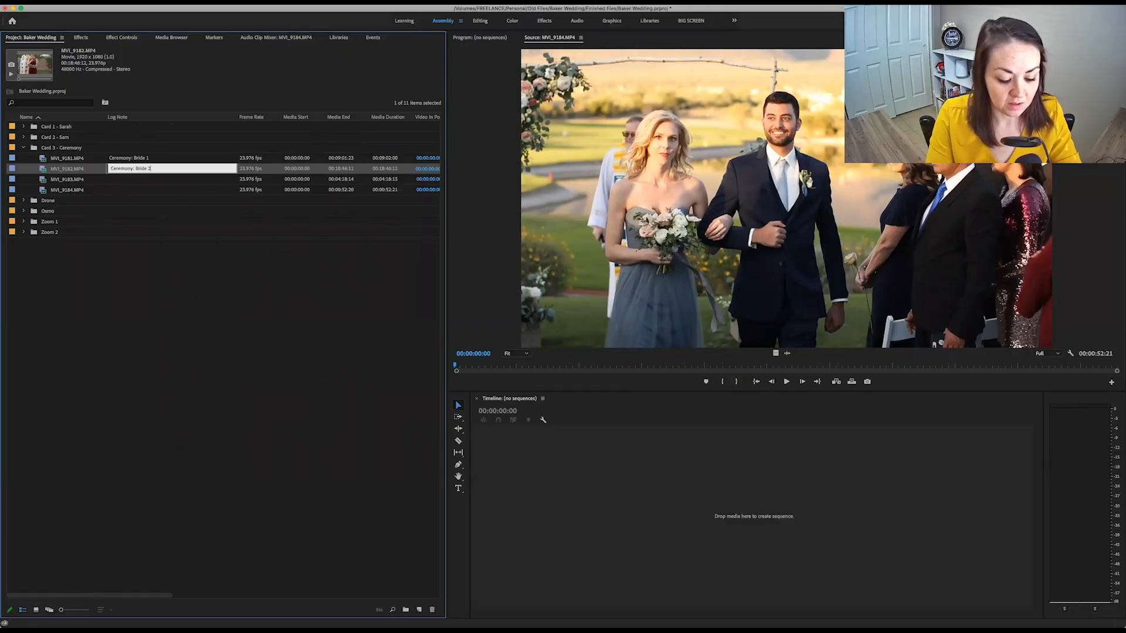
key("Return")
key("ctrl+v")
type("3")
key("Return")
key("ctrl+v")
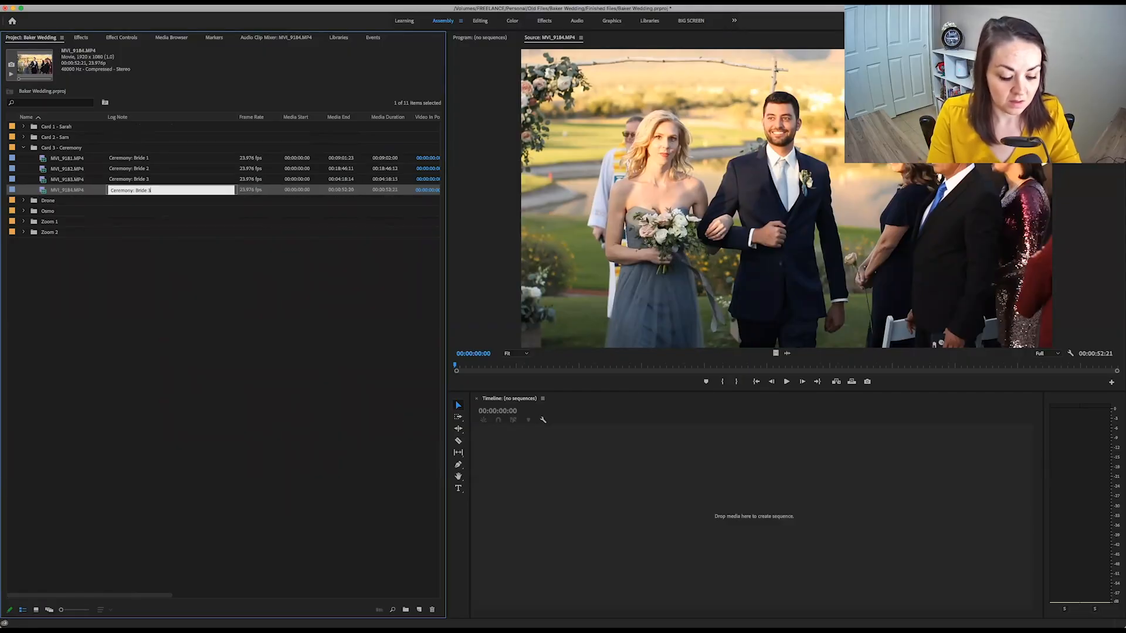
key("Return")
- Switch from the Card 3 bin to the Drone bin and scrub through DJI_0001.MP4 to see what it covers
left_click(24, 148)
left_click(24, 159)
double_click(45, 169)
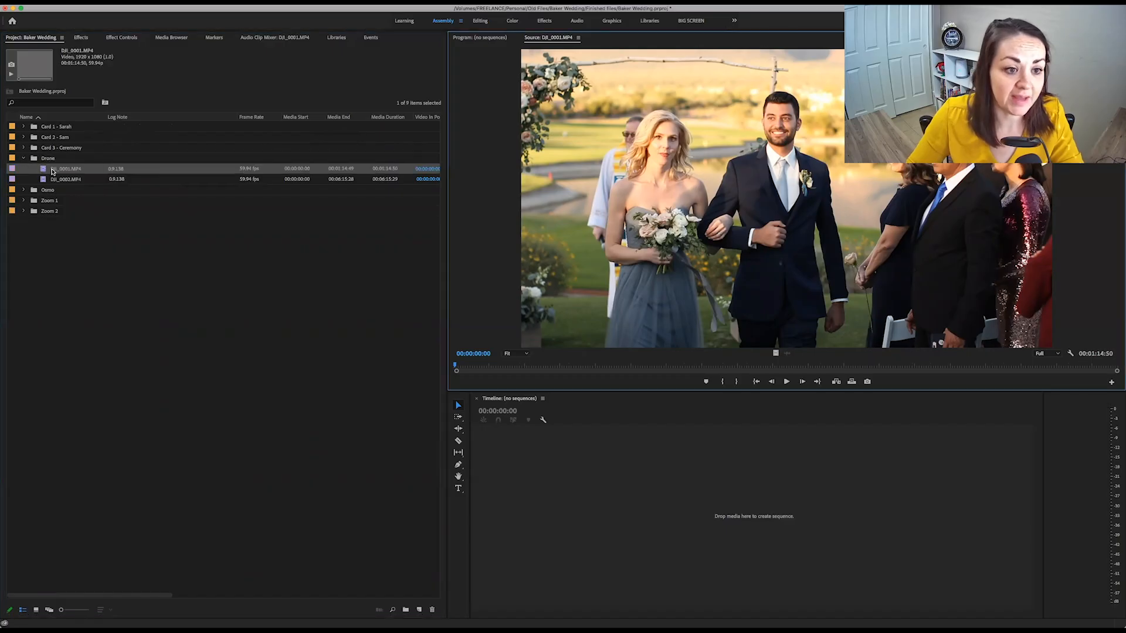
left_click_drag(519, 368, 1017, 369)
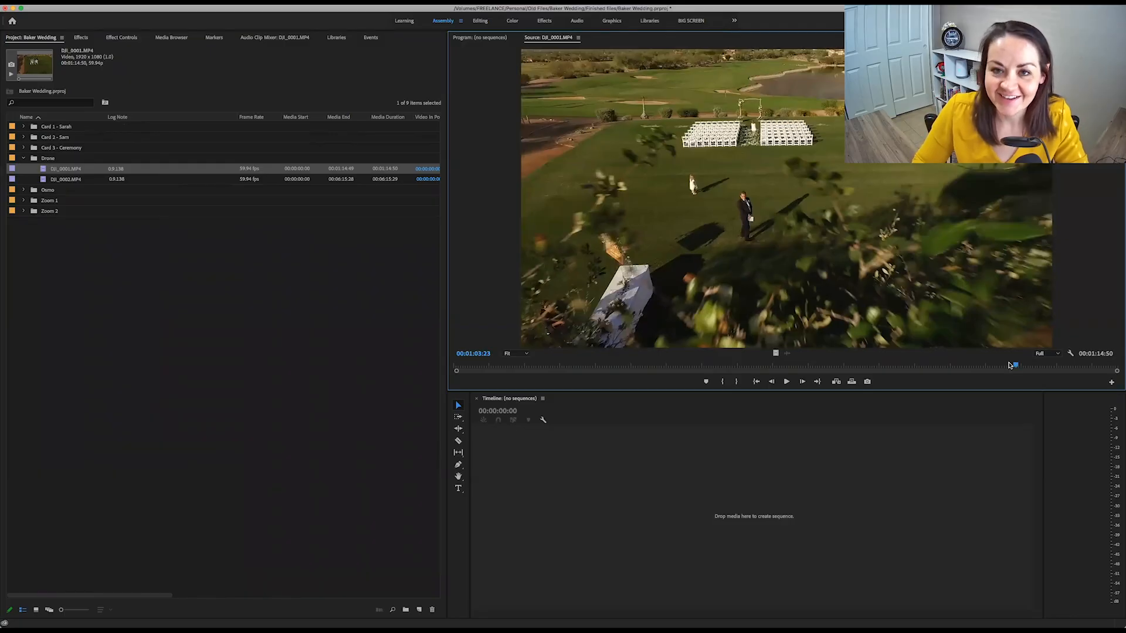
key("space")
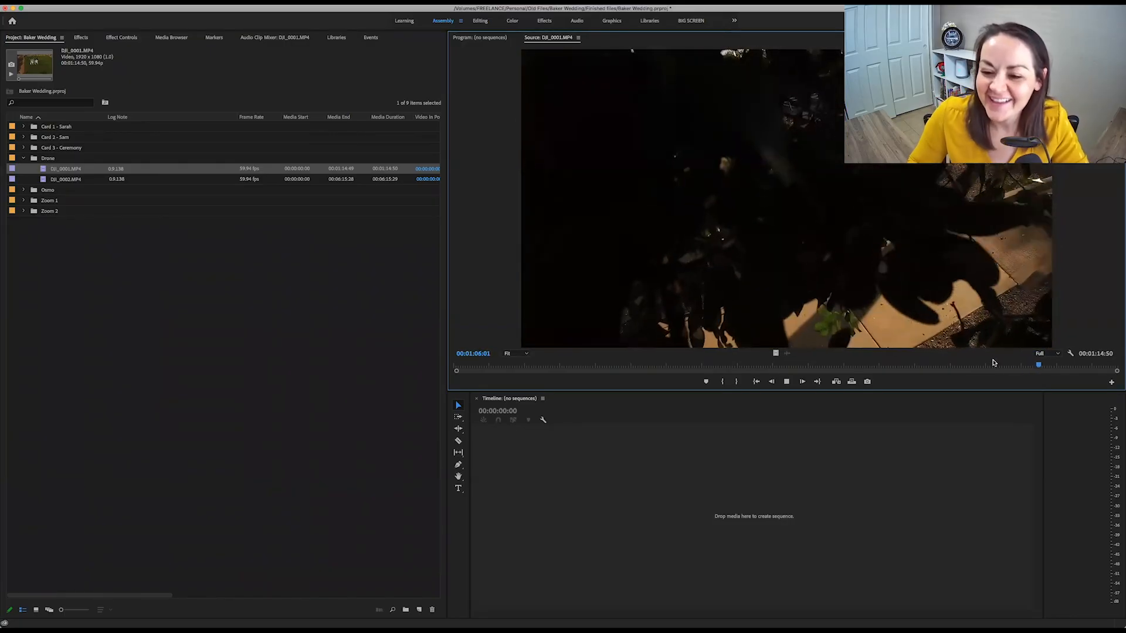
key("space")
left_click(905, 368)
left_click_drag(905, 368, 811, 369)
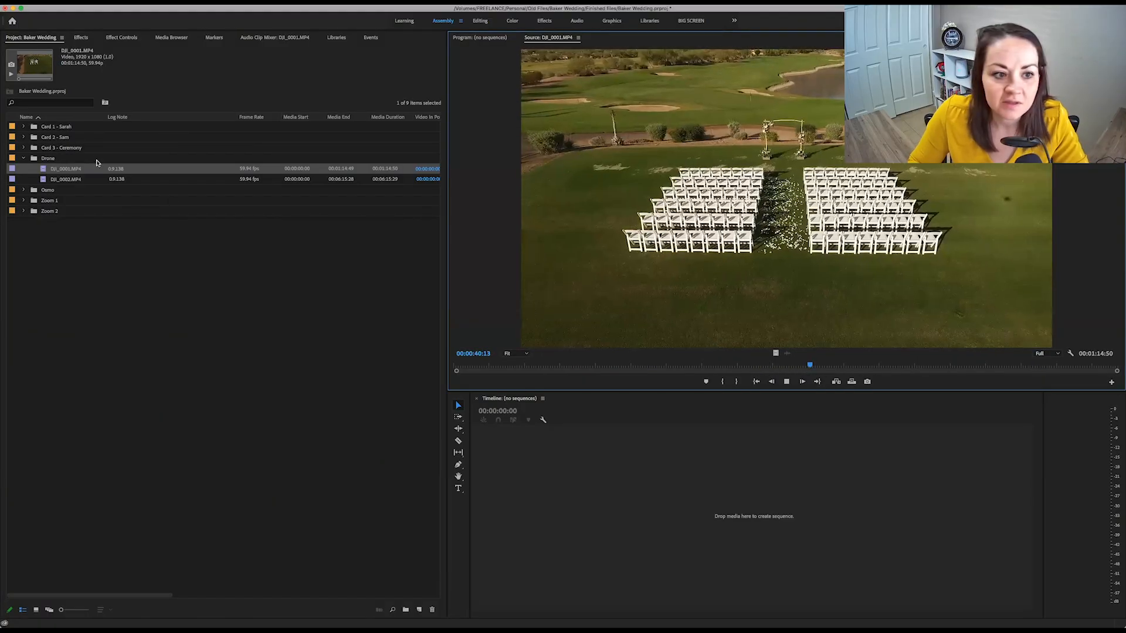
- Set DJI_0001.MP4's log note to "Detail: Site, Ceremony" and review its footage beyond the ceremony chairs
left_click(114, 167)
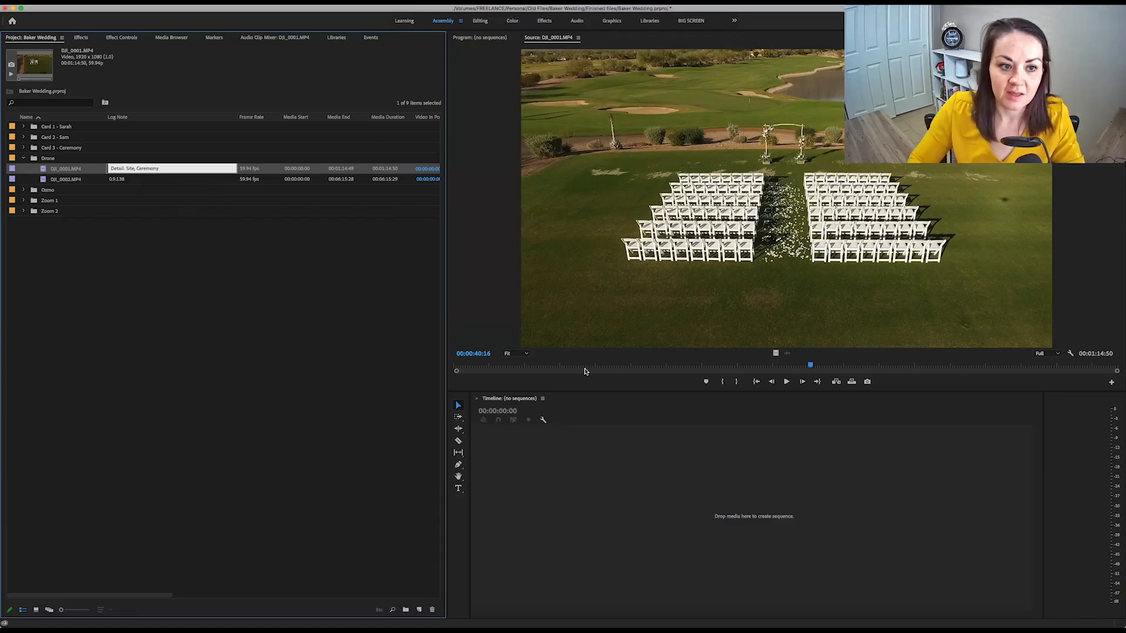
left_click(839, 365)
left_click_drag(842, 365, 858, 366)
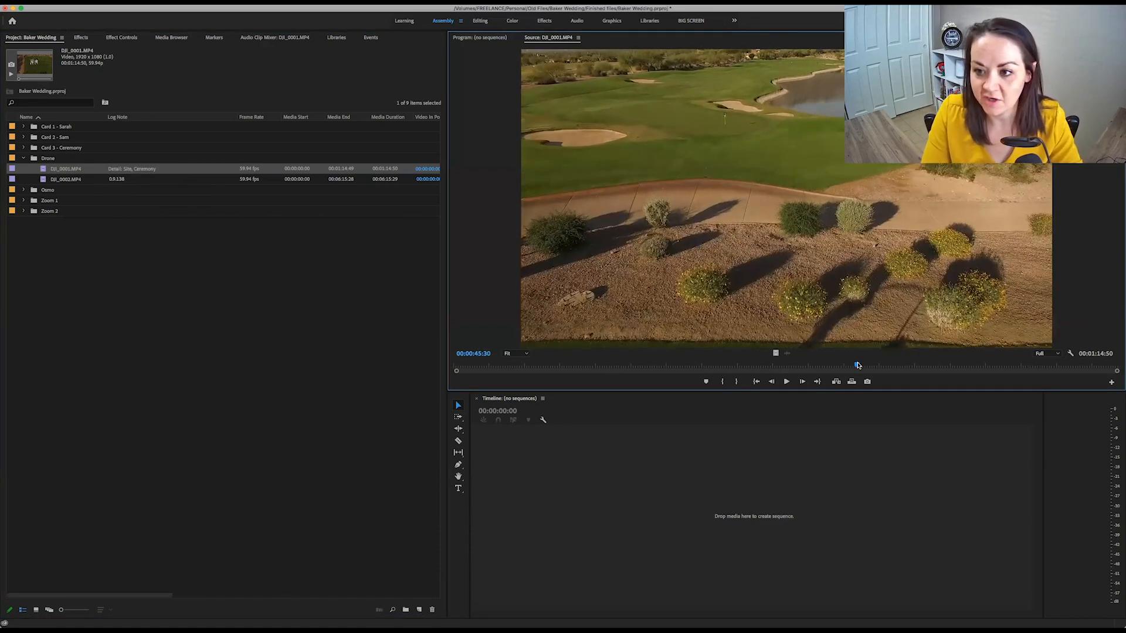
key("space")
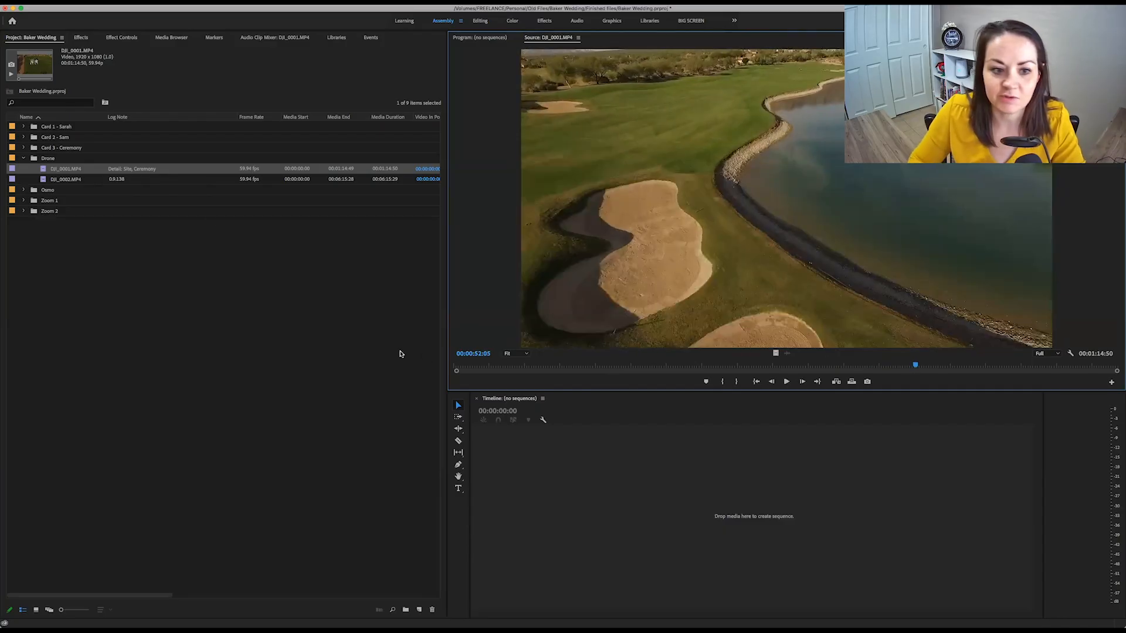
key("space")
- Scrub through the Drone bin's second clip and give it the same "Detail: Site, Ceremony" log note
double_click(43, 180)
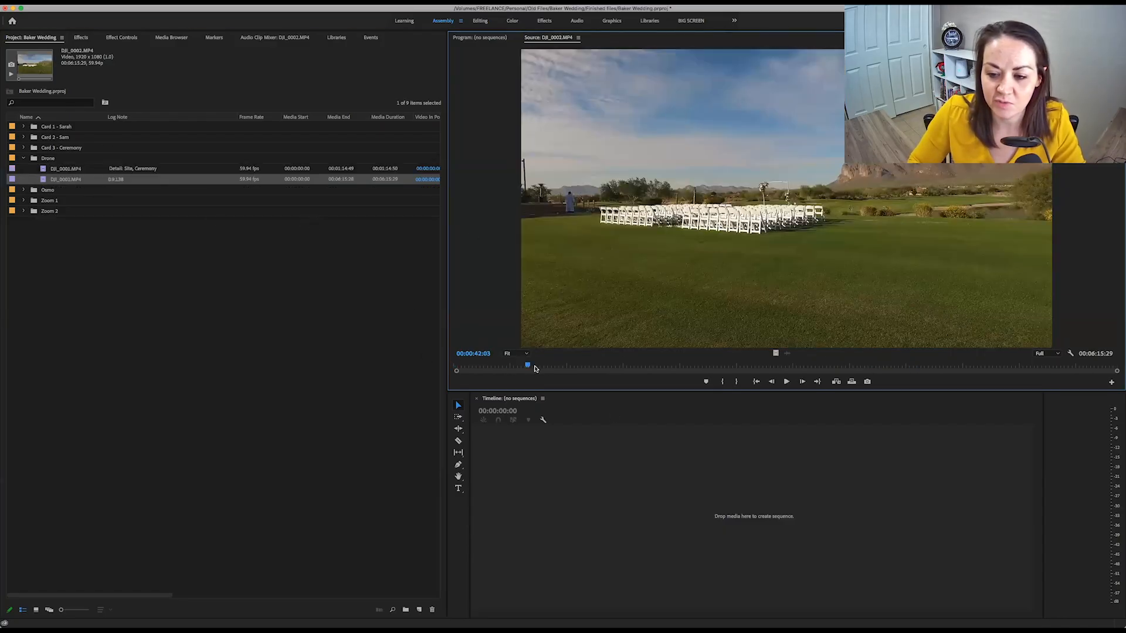
left_click(581, 367)
left_click_drag(581, 367, 1008, 366)
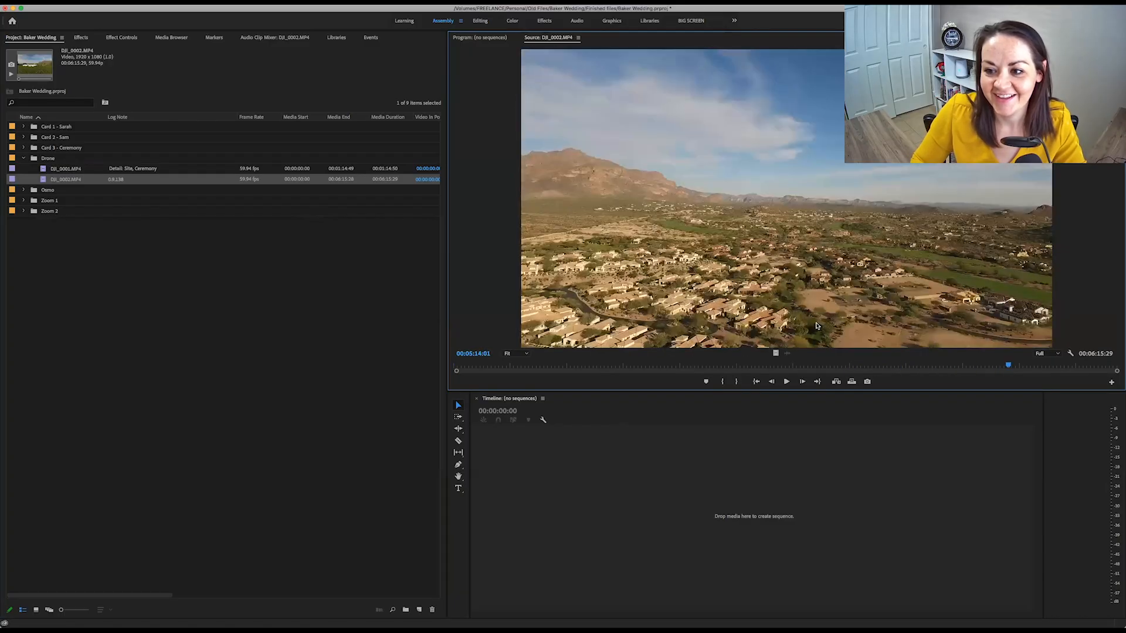
left_click(143, 168)
key("ctrl+c")
key("Return")
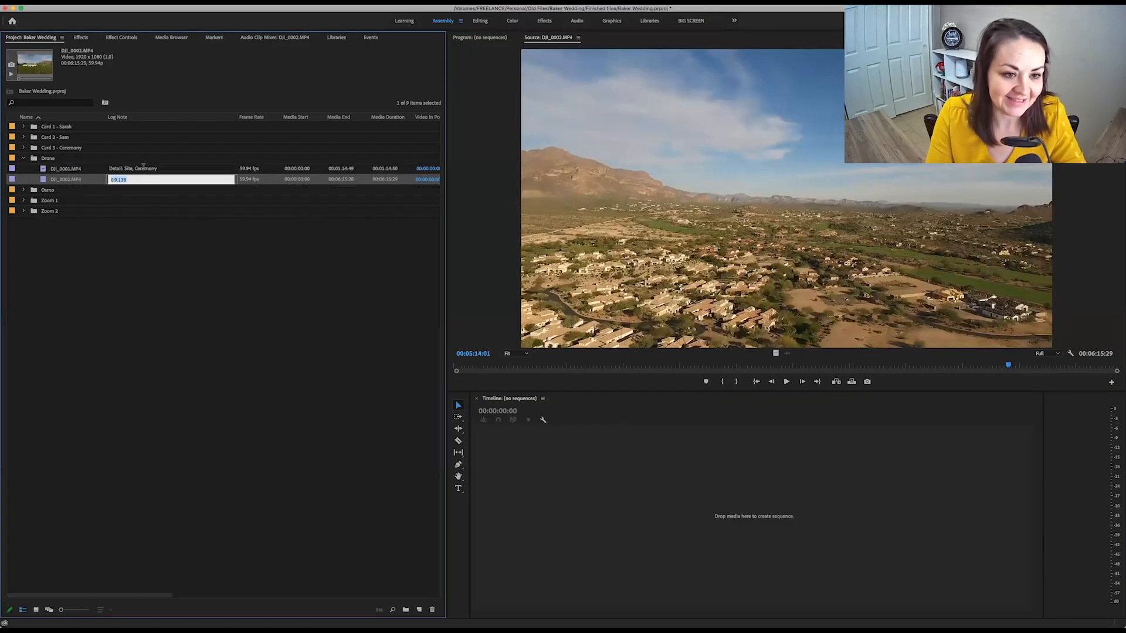
key("ctrl+v")
key("Return")
- Review DJI_0001.MOV in the Osmo bin and set its log note to "First Look"
left_click(26, 159)
left_click(26, 159)
left_click(24, 169)
double_click(39, 180)
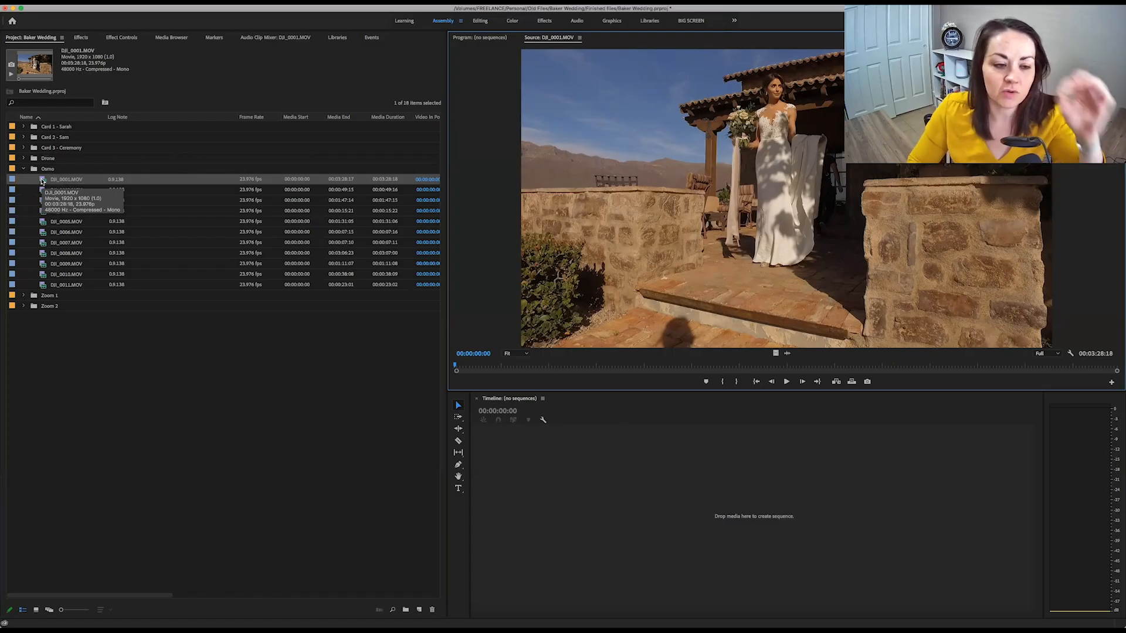
left_click_drag(495, 366, 815, 366)
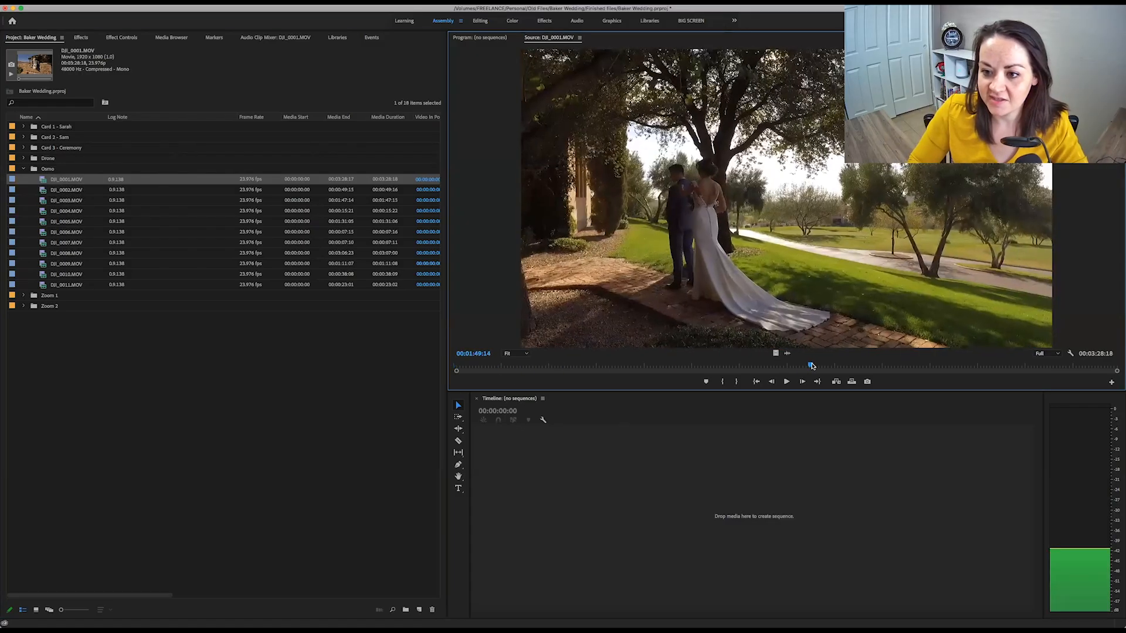
left_click(162, 179)
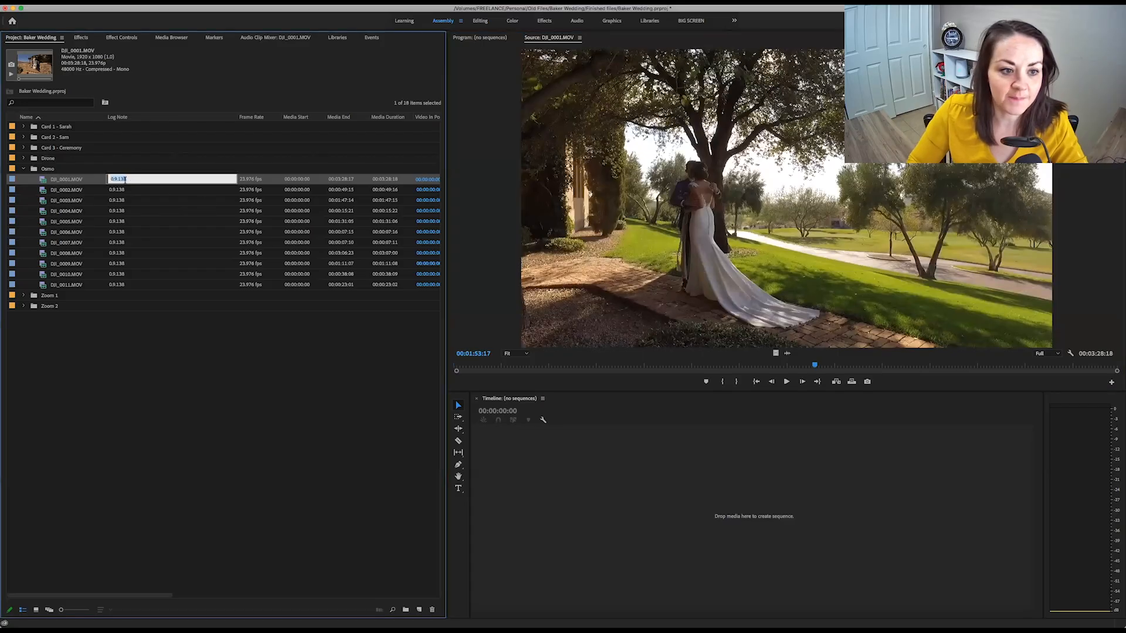
type("First Loo")
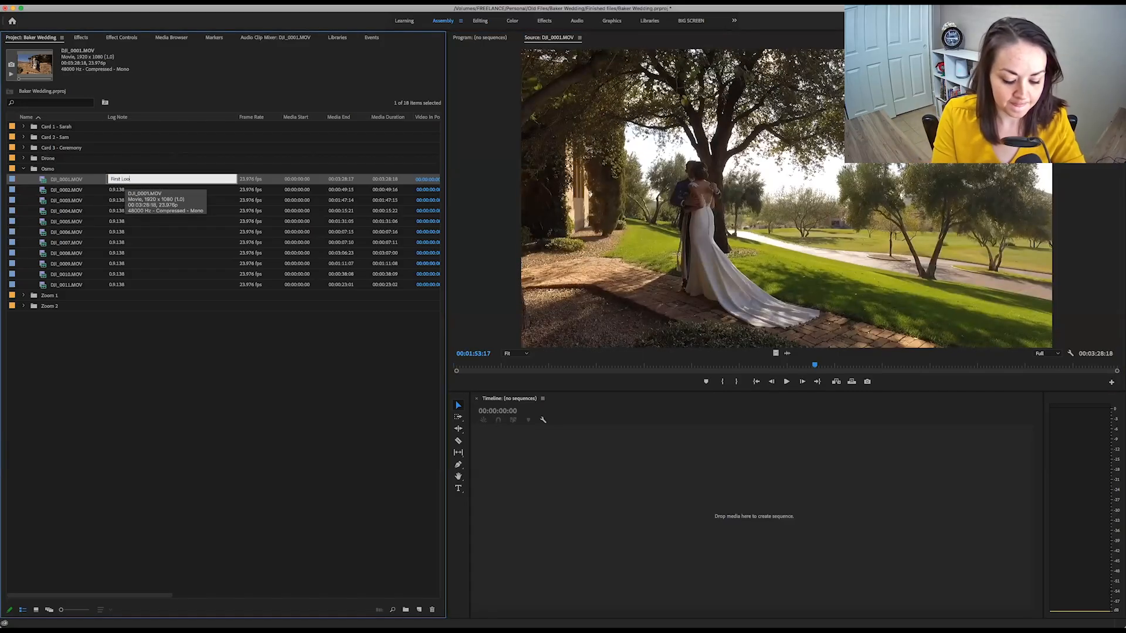
type("k")
key("Tab")
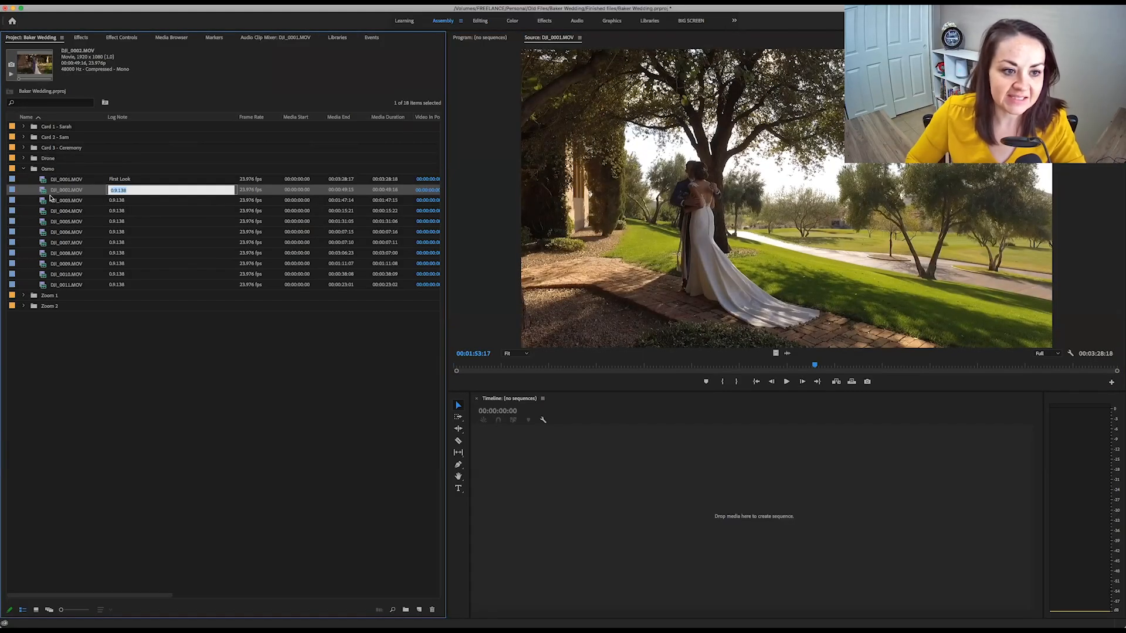
- Scrub through DJI_0002.MOV, set its log note to "PS: Couple", and copy the note text
double_click(43, 192)
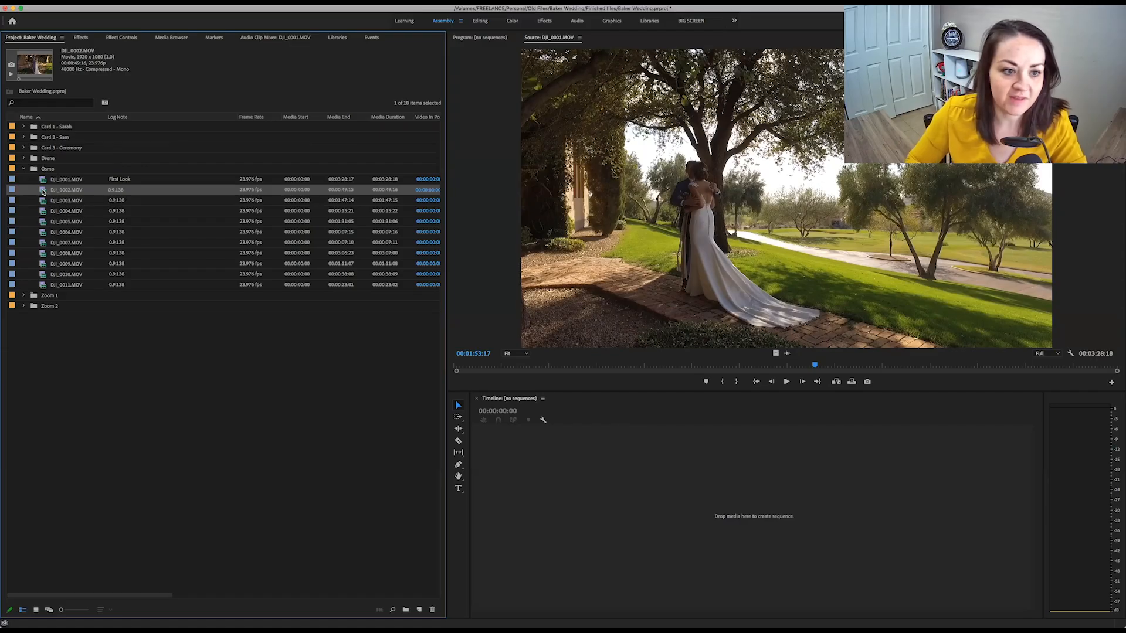
left_click_drag(507, 368, 718, 361)
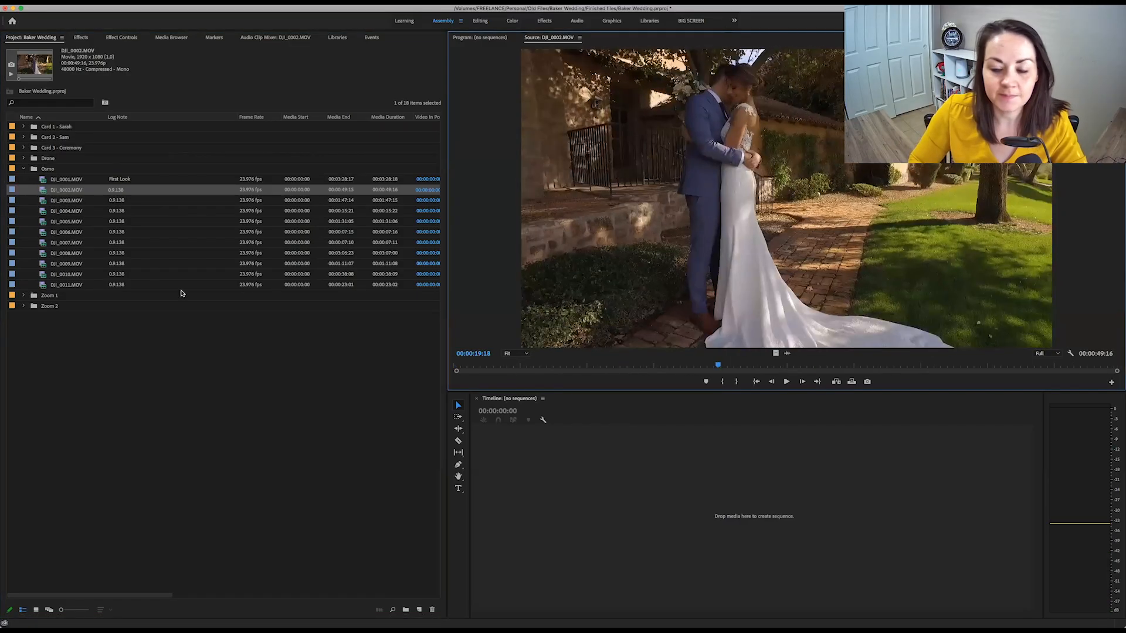
left_click(120, 190)
type("P")
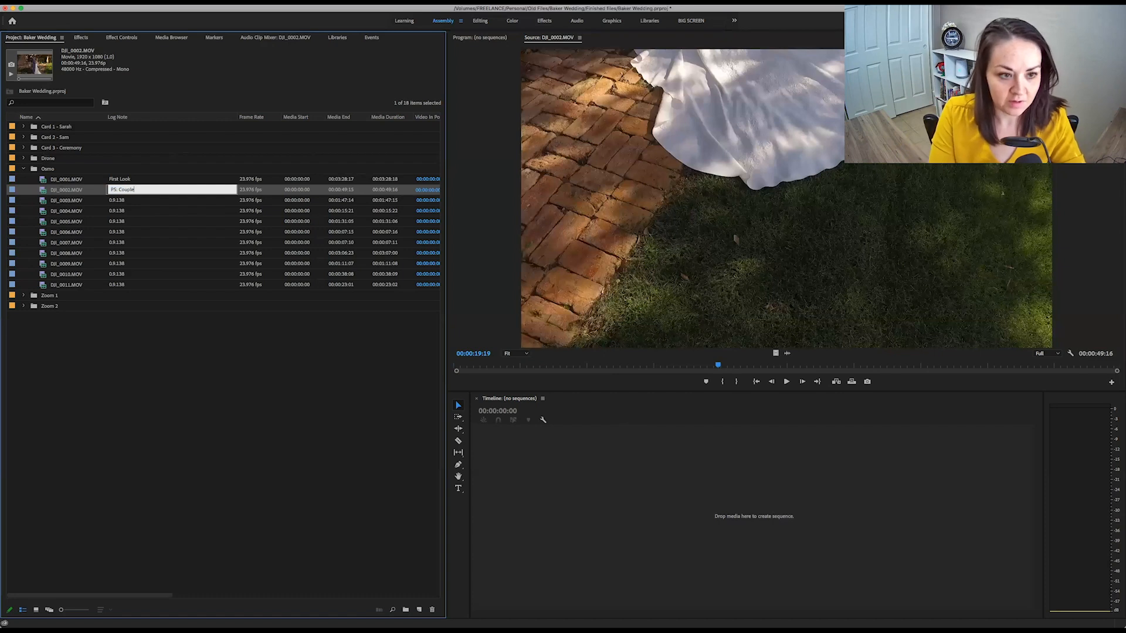
type("S: Couple")
key("super+a")
key("super+c")
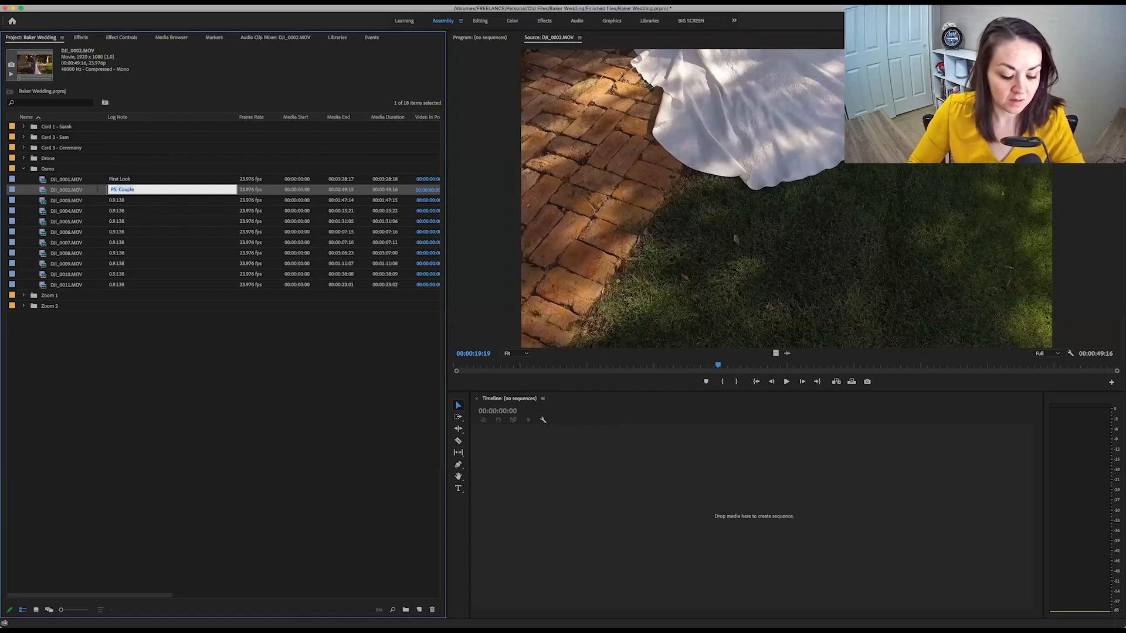
- Review DJI_0003.MOV and DJI_0004.MOV and set their log notes to "PS: Couple" and "Ceremony: PRE guests" respectively
double_click(45, 200)
double_click(42, 213)
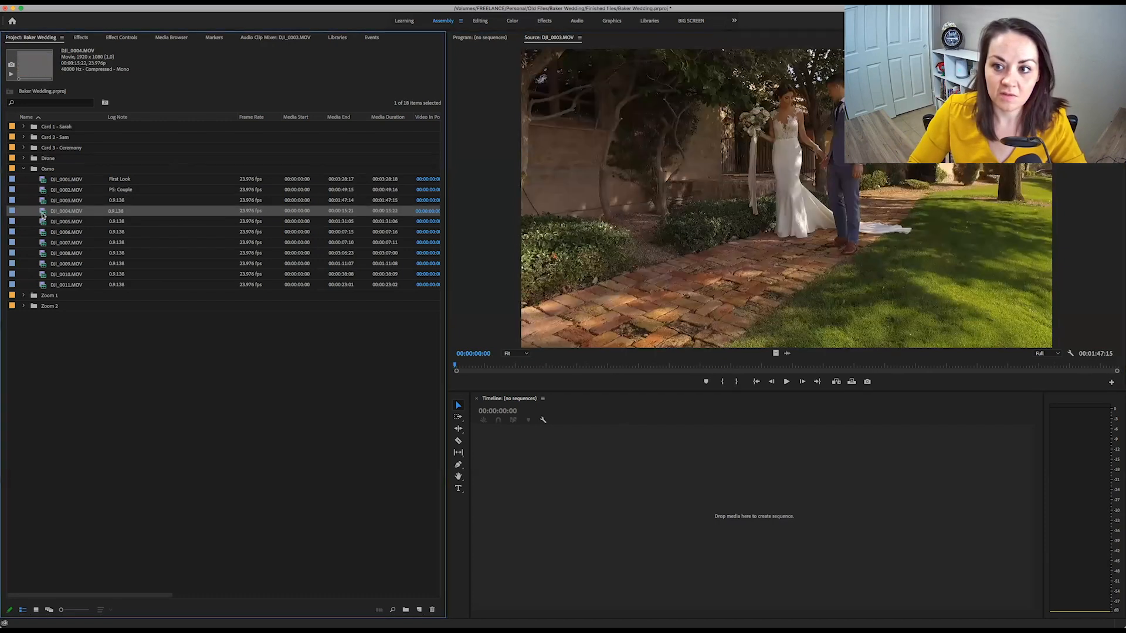
left_click_drag(464, 367, 974, 367)
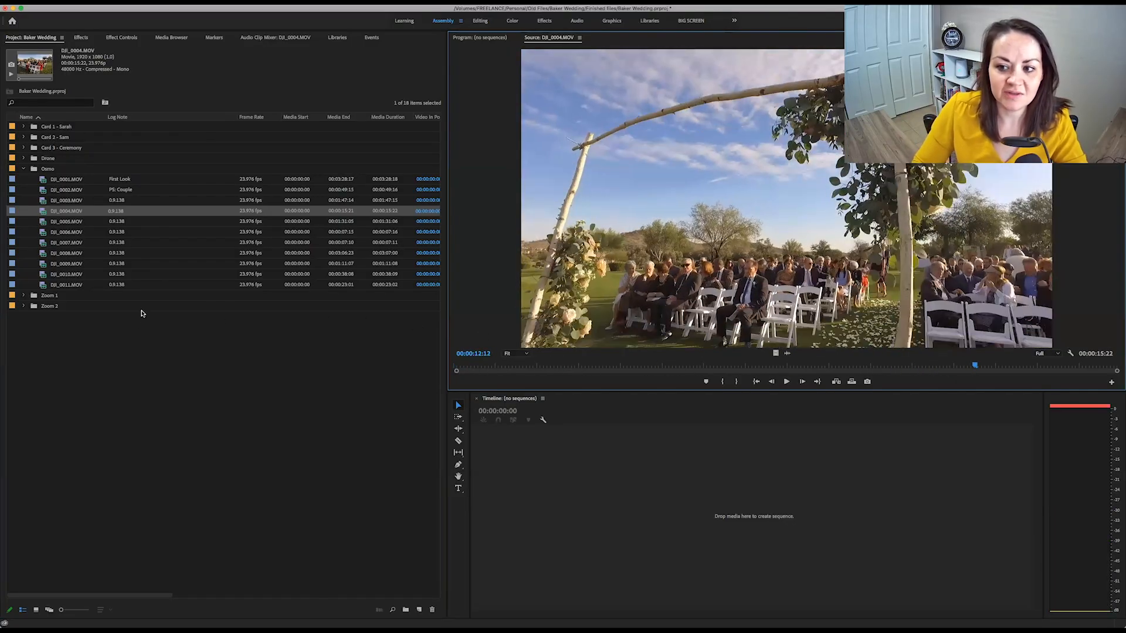
double_click(116, 200)
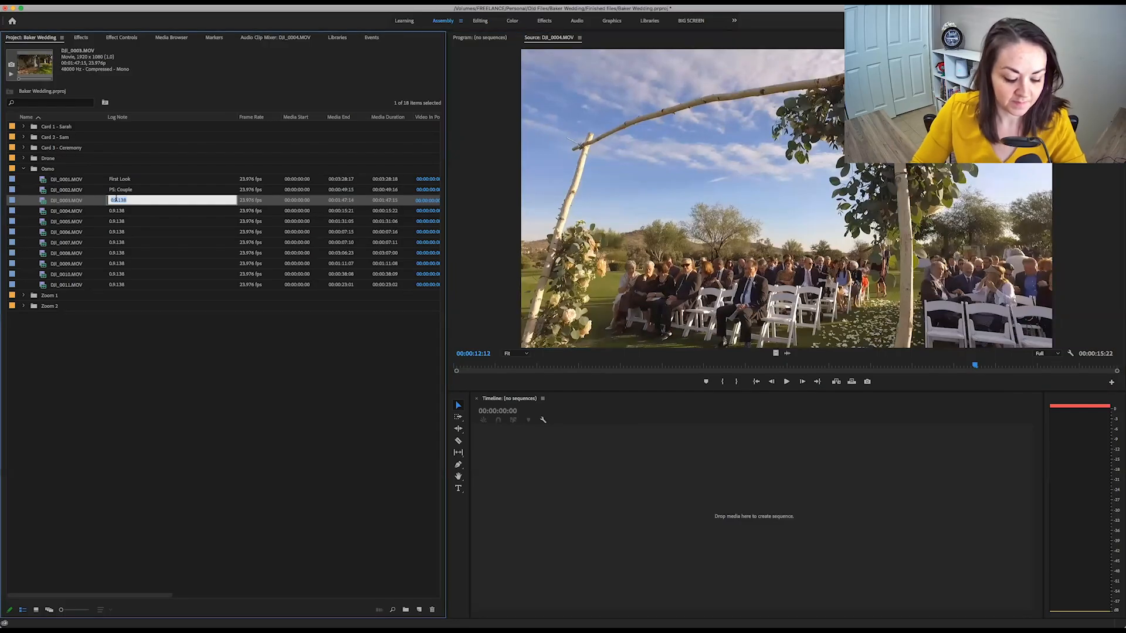
key("super+v")
double_click(120, 211)
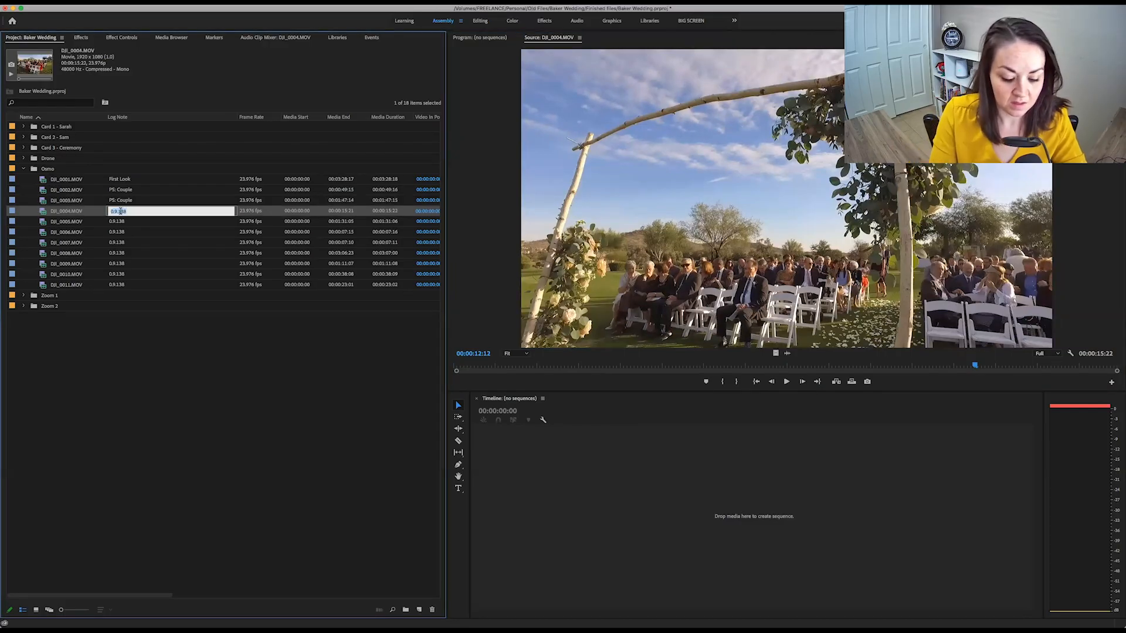
type("Ceremony: PRE guests")
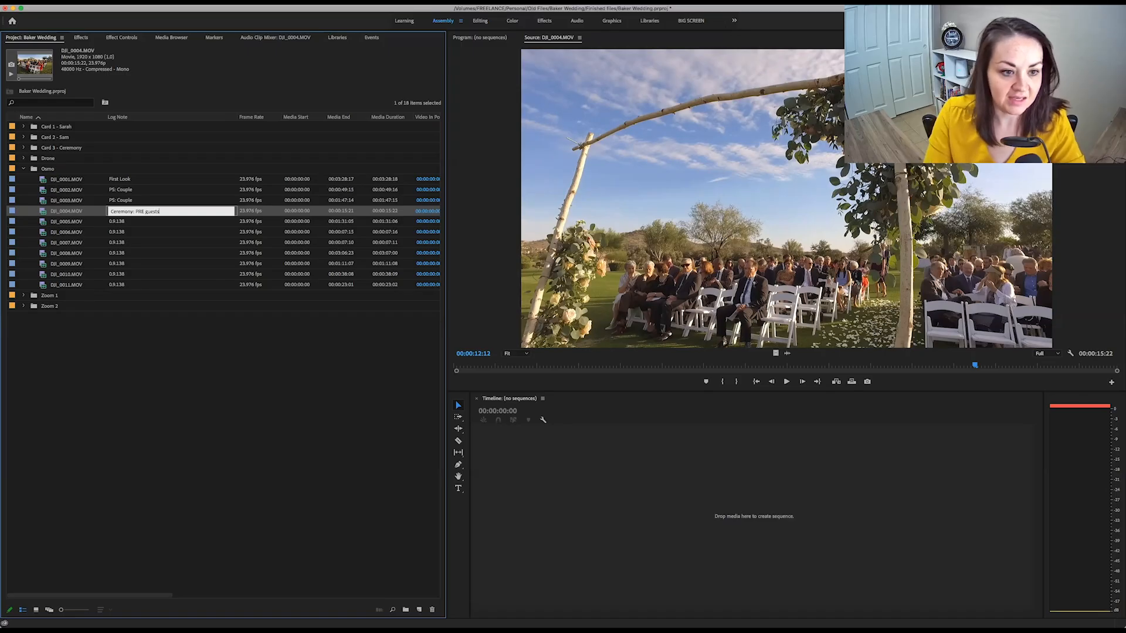
key("Return")
- Set DJI_0005.MOV's log note to "Ceremony: Bride Entrance" and scrub through the clip to check it
double_click(44, 222)
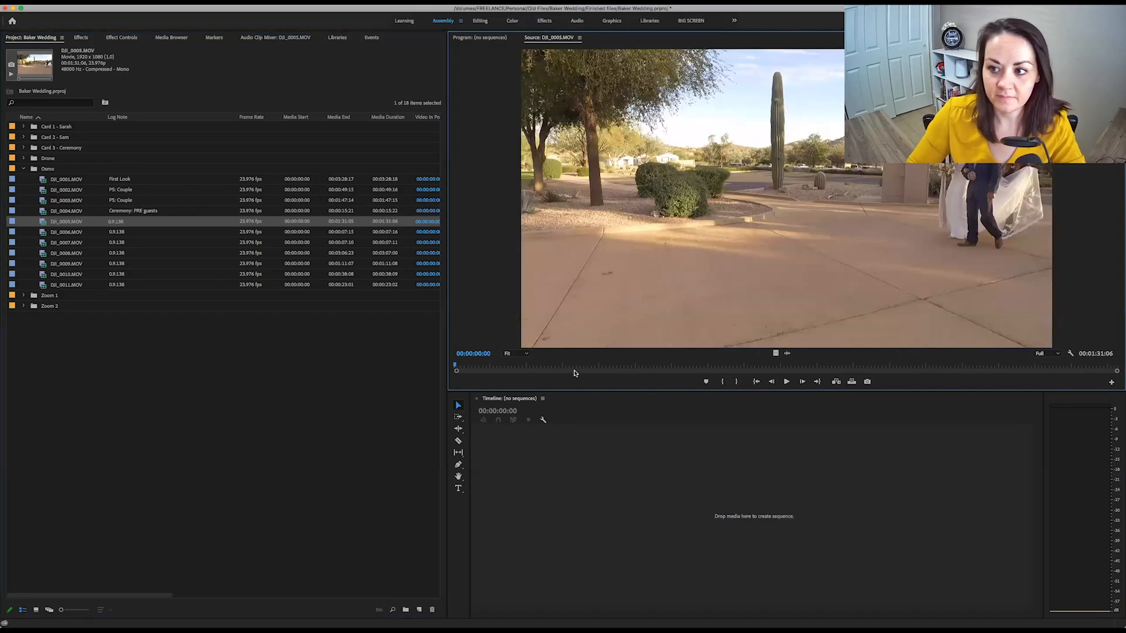
key("space")
double_click(117, 222)
type("Ceremony: Bride En")
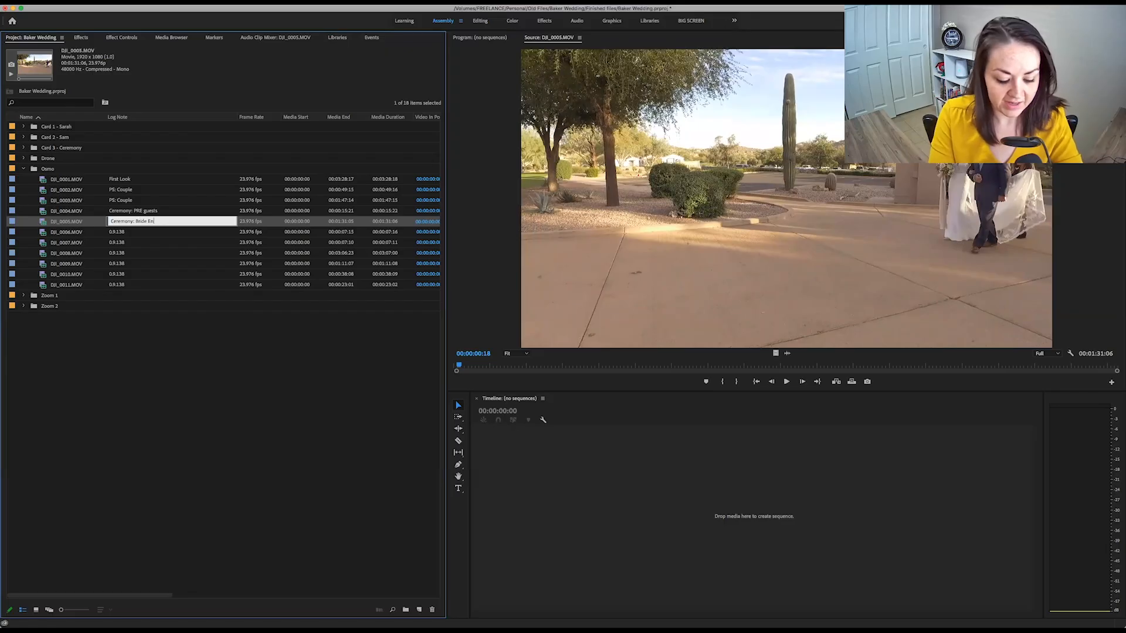
type("trance")
key("Return")
left_click_drag(541, 368, 994, 364)
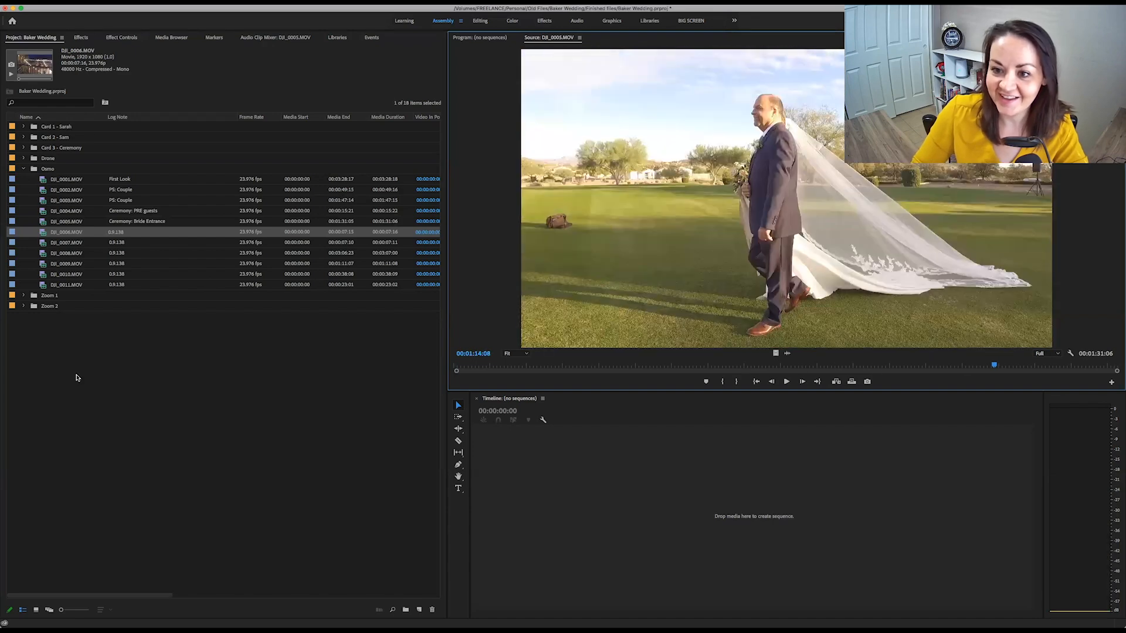
- Scrub through DJI_0007.MOV and DJI_0006.MOV to compare their shots of the evening reception
double_click(44, 245)
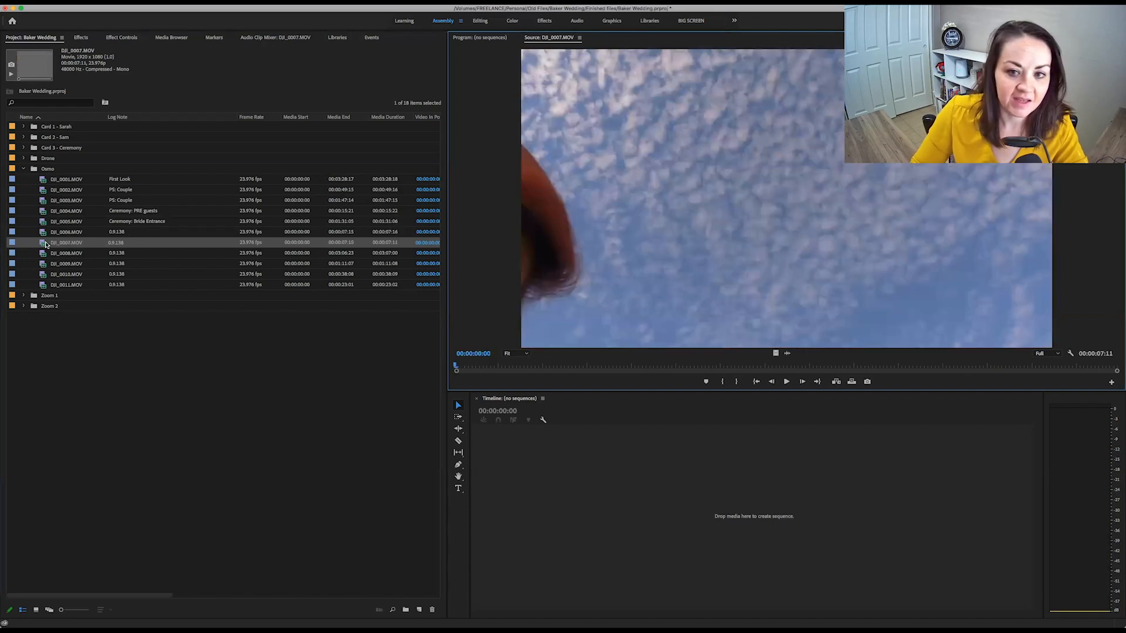
left_click_drag(510, 364, 881, 367)
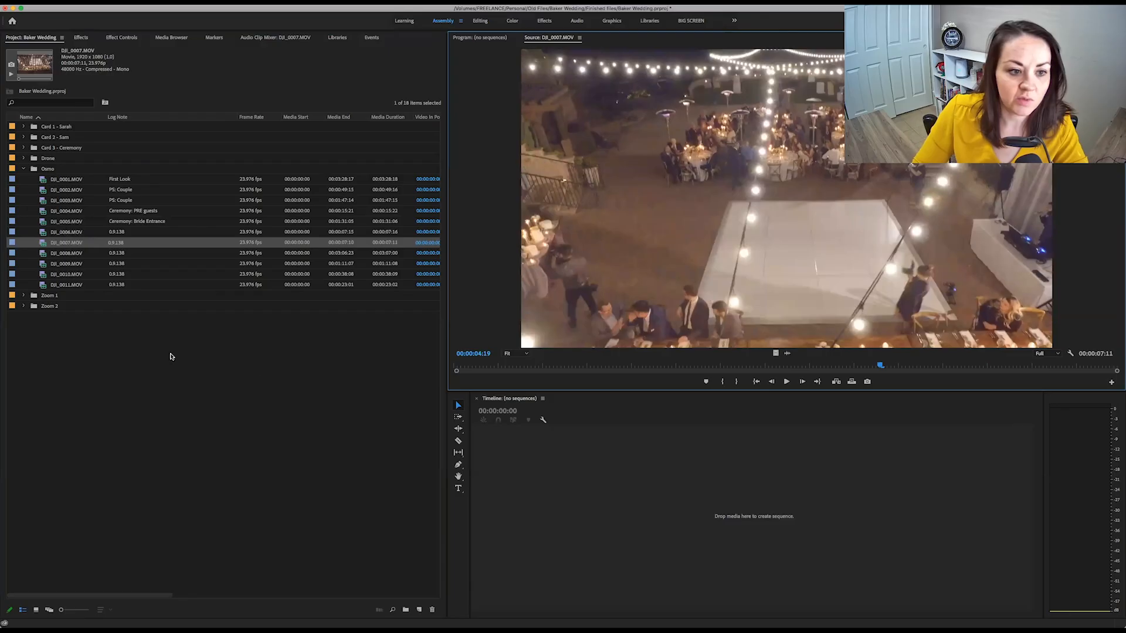
double_click(42, 233)
left_click_drag(512, 373, 967, 374)
left_click_drag(977, 367, 1061, 367)
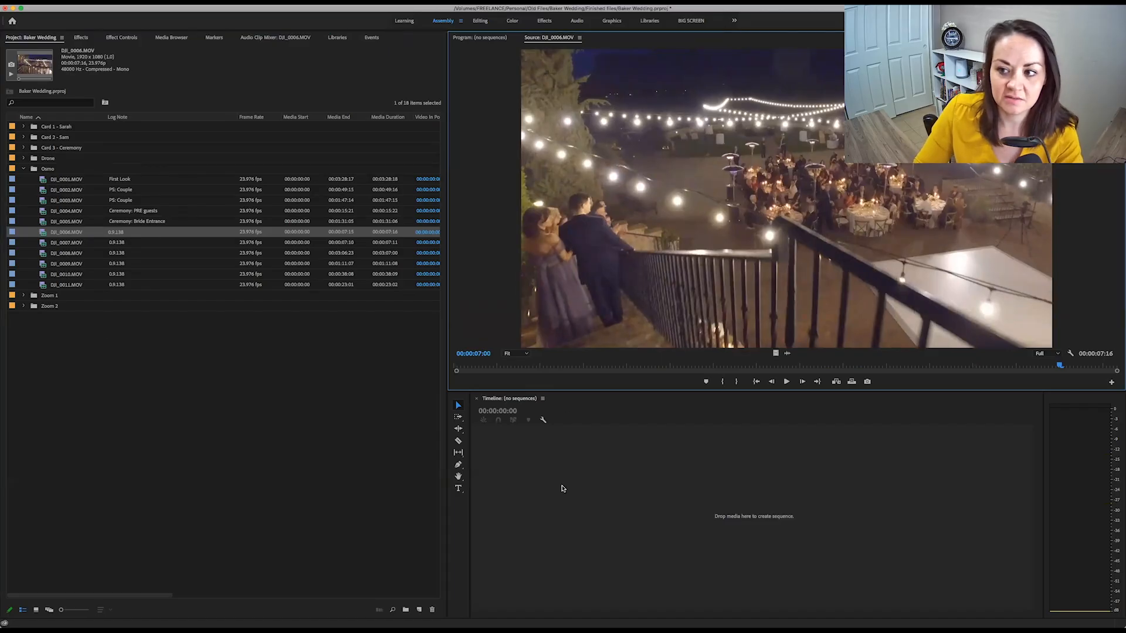
- Set DJI_0006.MOV's log note to "Reception: PRE Grand Entrance"
left_click(120, 231)
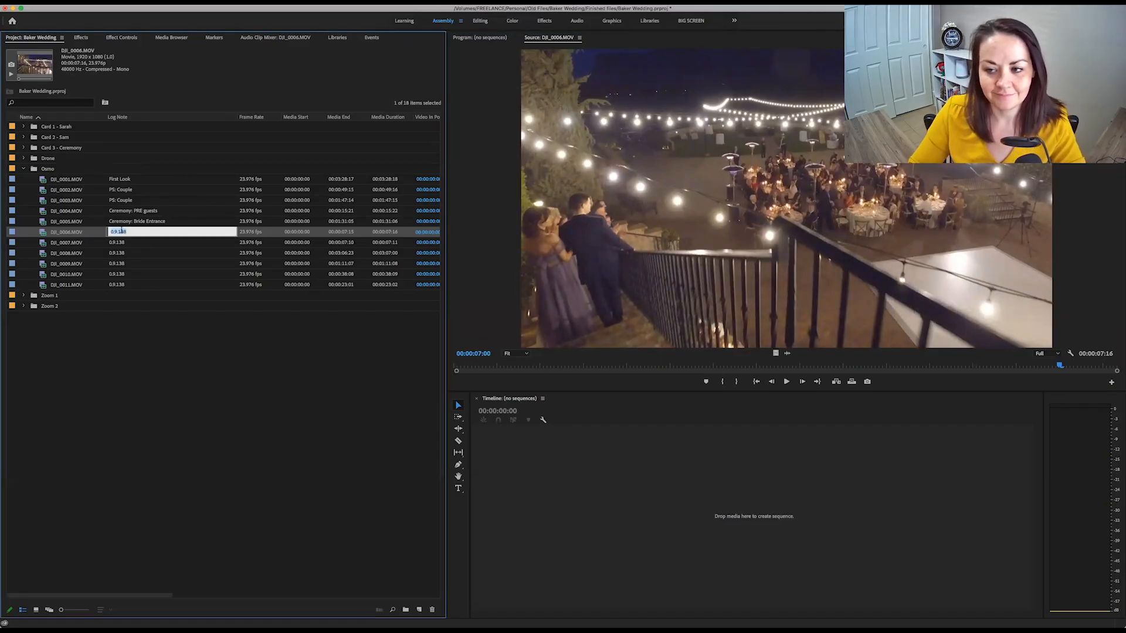
type("Reception: P")
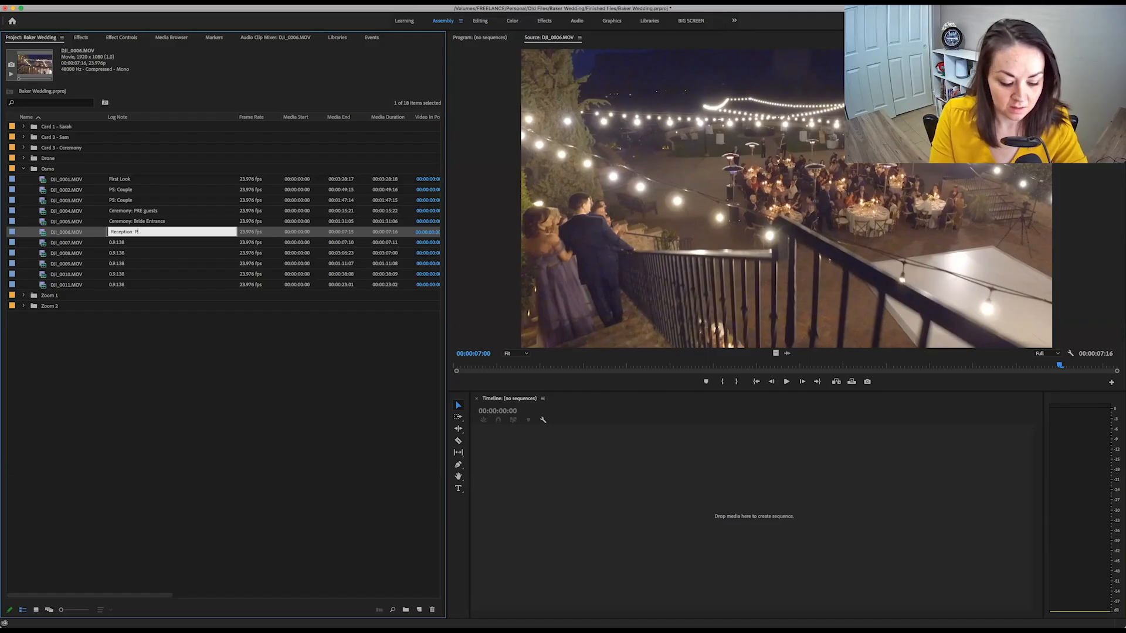
type("RE Grand Entrance")
key("Tab")
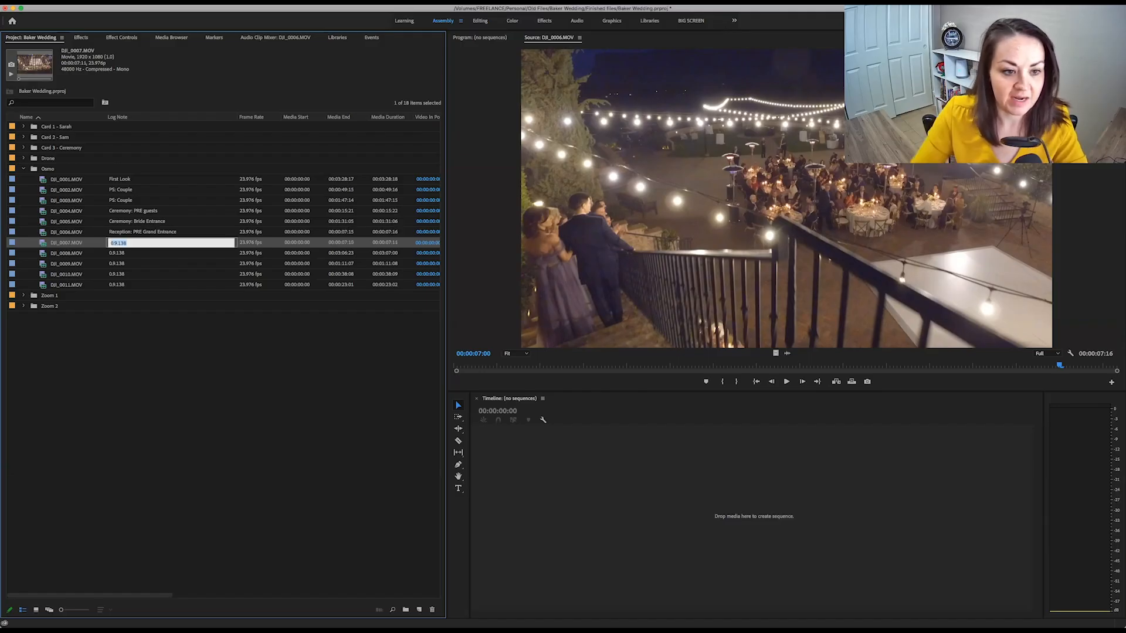
- Play and scrub through DJI_0007.MOV, and reuse DJI_0006.MOV's log note "Reception: PRE Grand Entrance" for it
double_click(41, 244)
key("space")
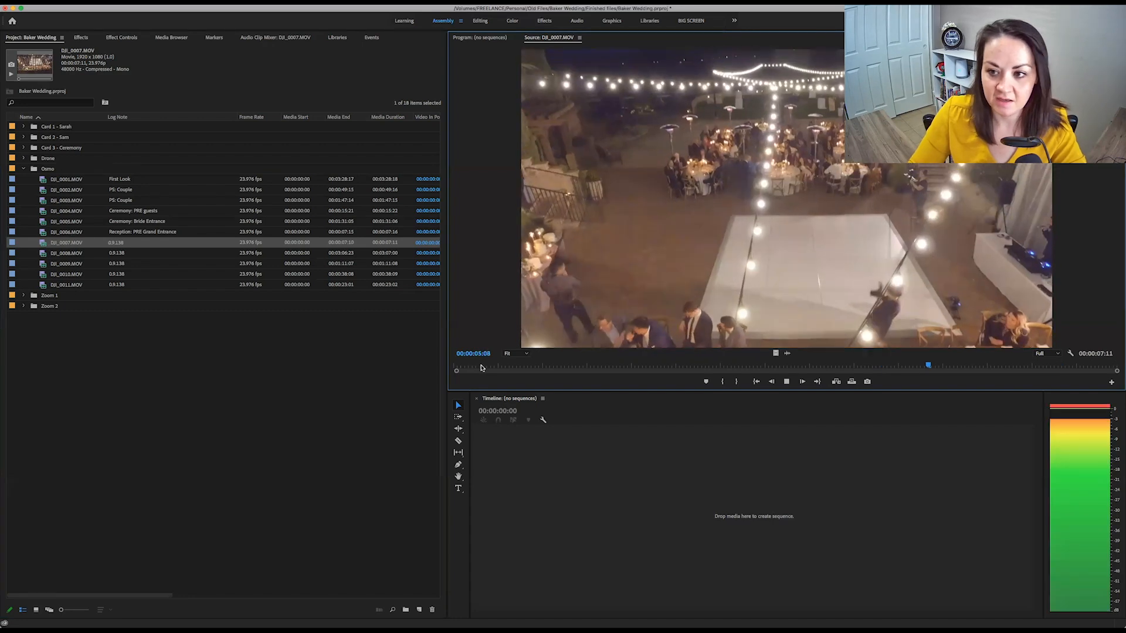
left_click_drag(574, 369, 974, 368)
key("space")
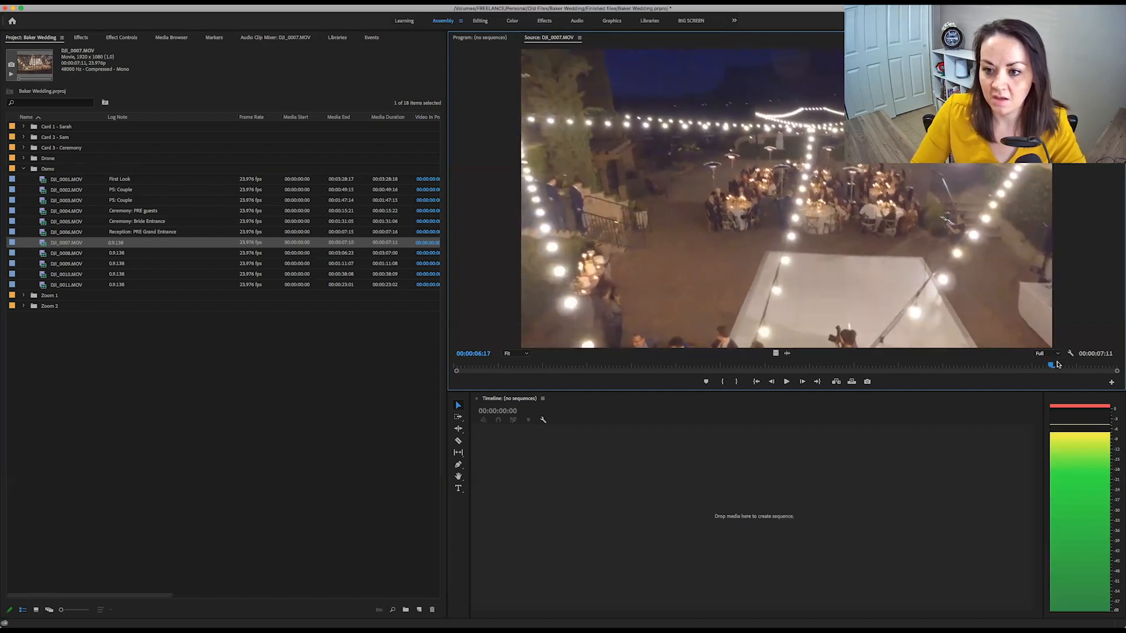
left_click(129, 239)
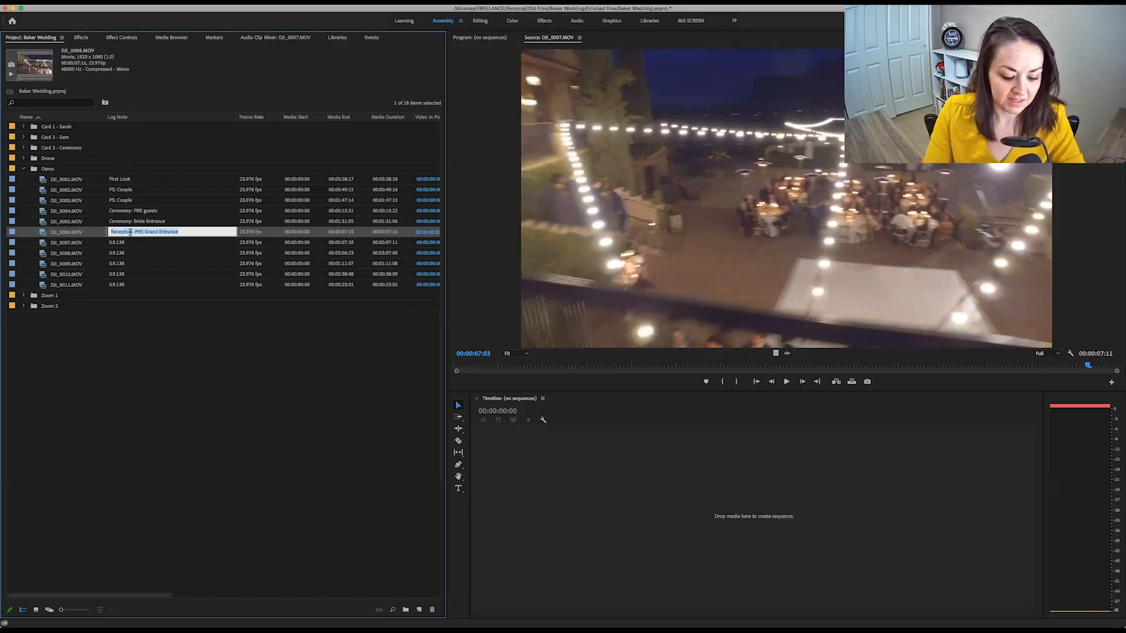
type("Reception: PRE Grand Entrance")
key("Return")
- Scrub through DJI_0008.MOV and set its log note to "Reception: Grand Entrance, First Dance"
double_click(43, 253)
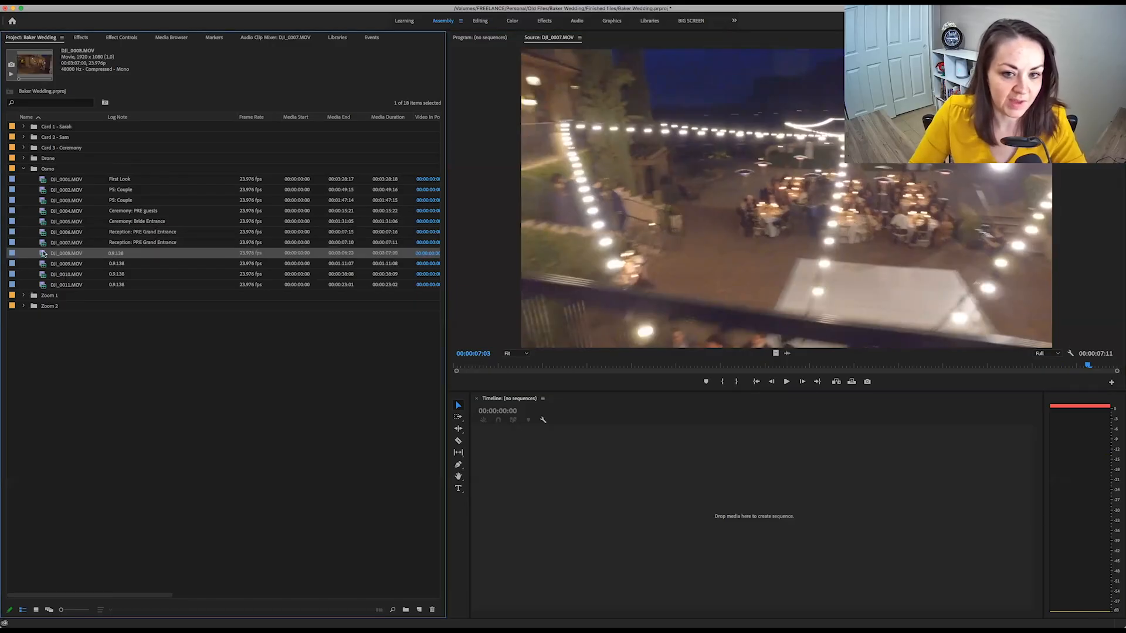
left_click_drag(494, 369, 962, 373)
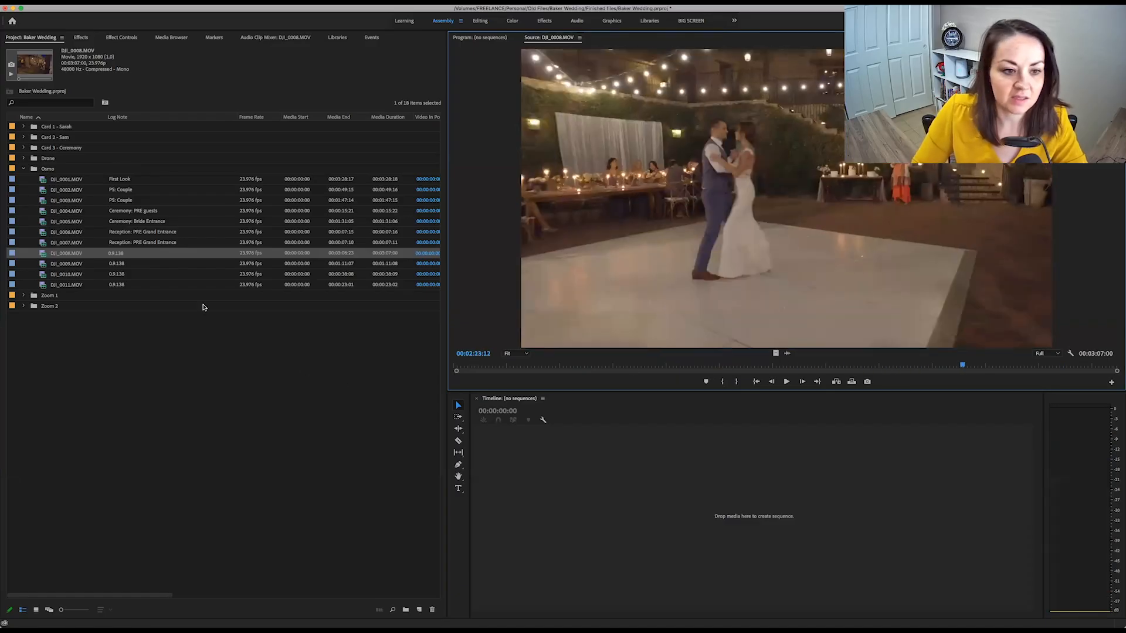
left_click(123, 253)
type("Reception: PRE Grand Entrance")
double_click(141, 253)
key("BackSpace")
key("BackSpace")
type(":")
type(", First")
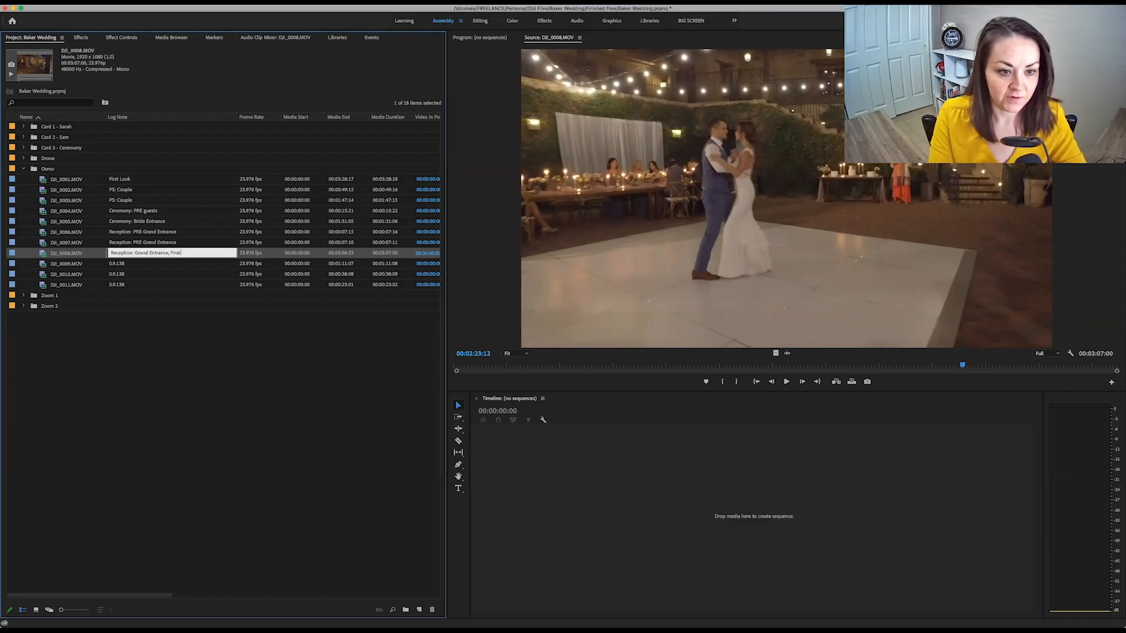
type(" Dance")
key("Return")
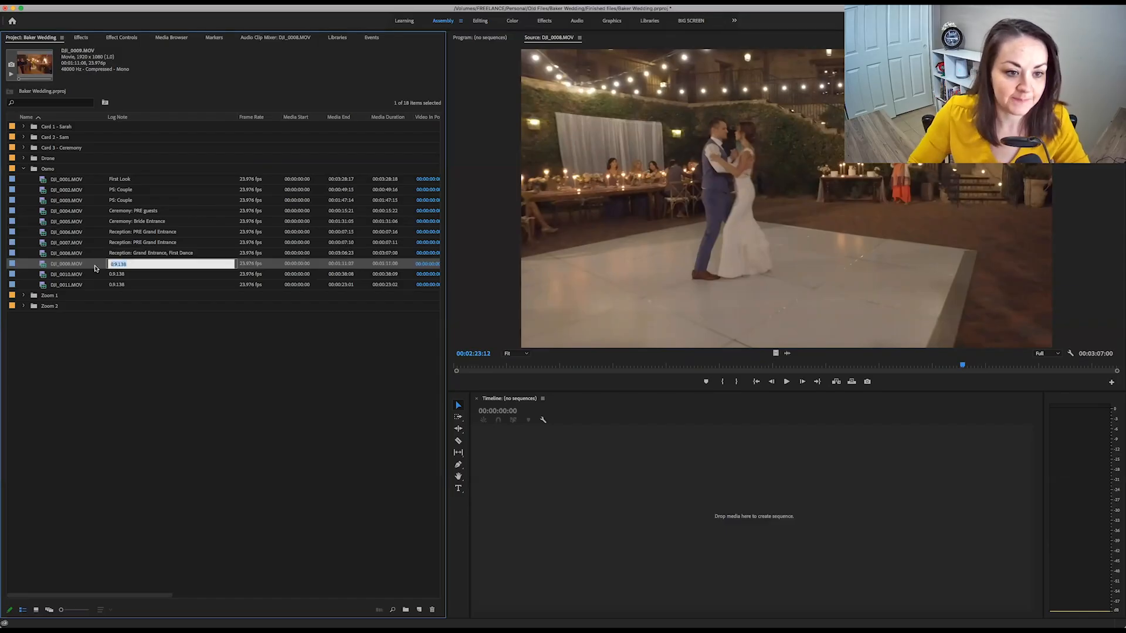
- Review DJI_0009.MOV, DJI_0010.MOV and DJI_0011.MOV to identify which part of the reception they show
key("Escape")
left_click_drag(519, 368, 887, 368)
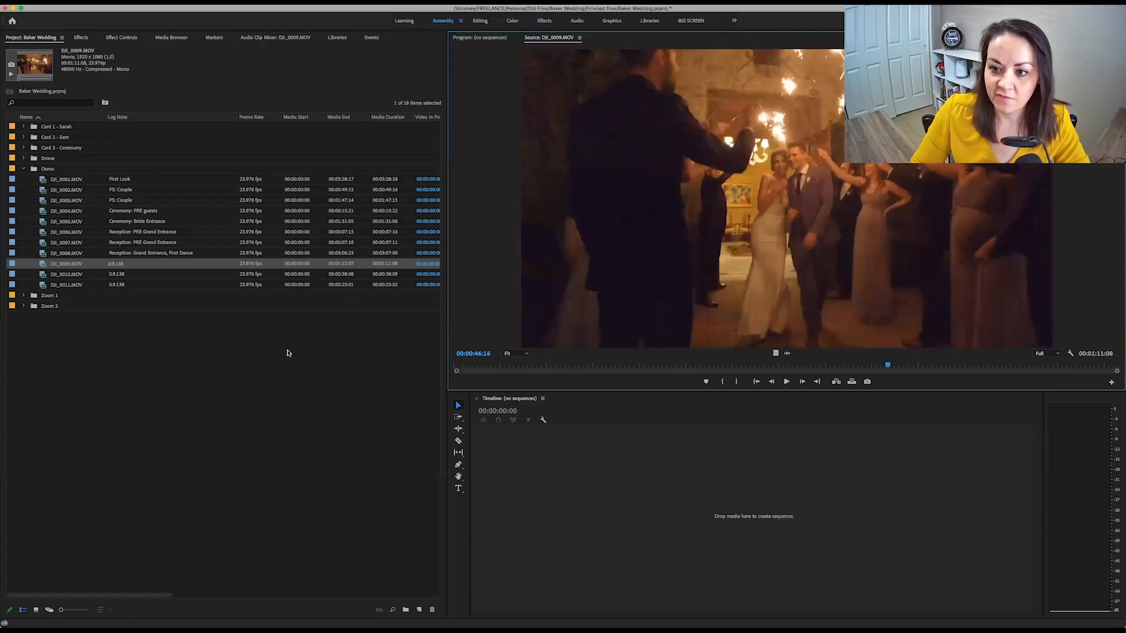
left_click(44, 275)
double_click(44, 275)
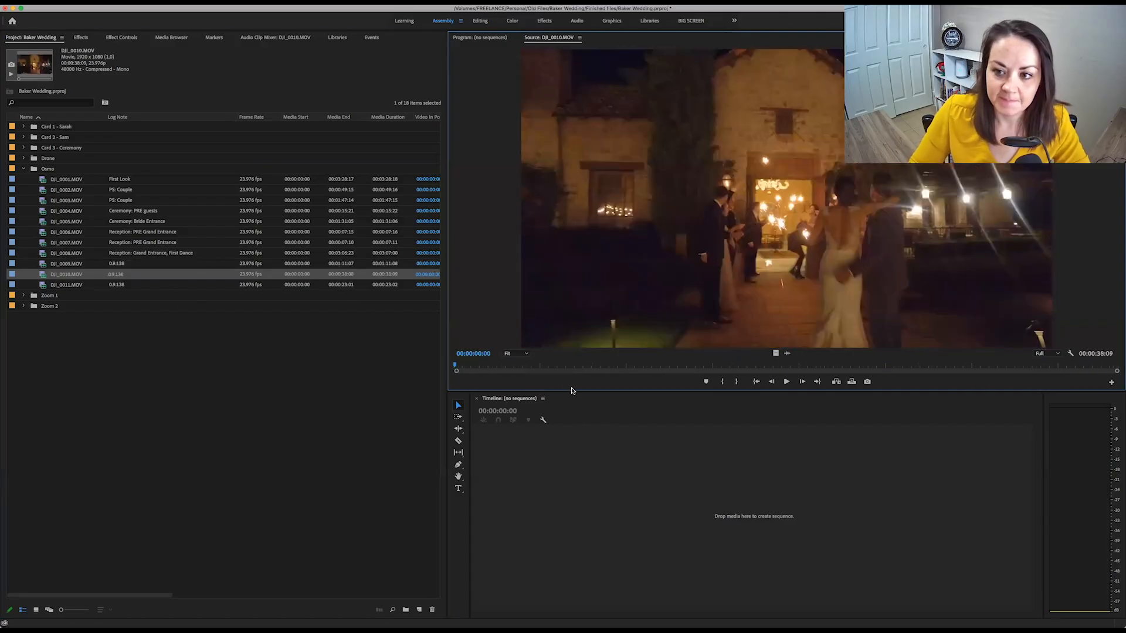
left_click_drag(532, 366, 934, 366)
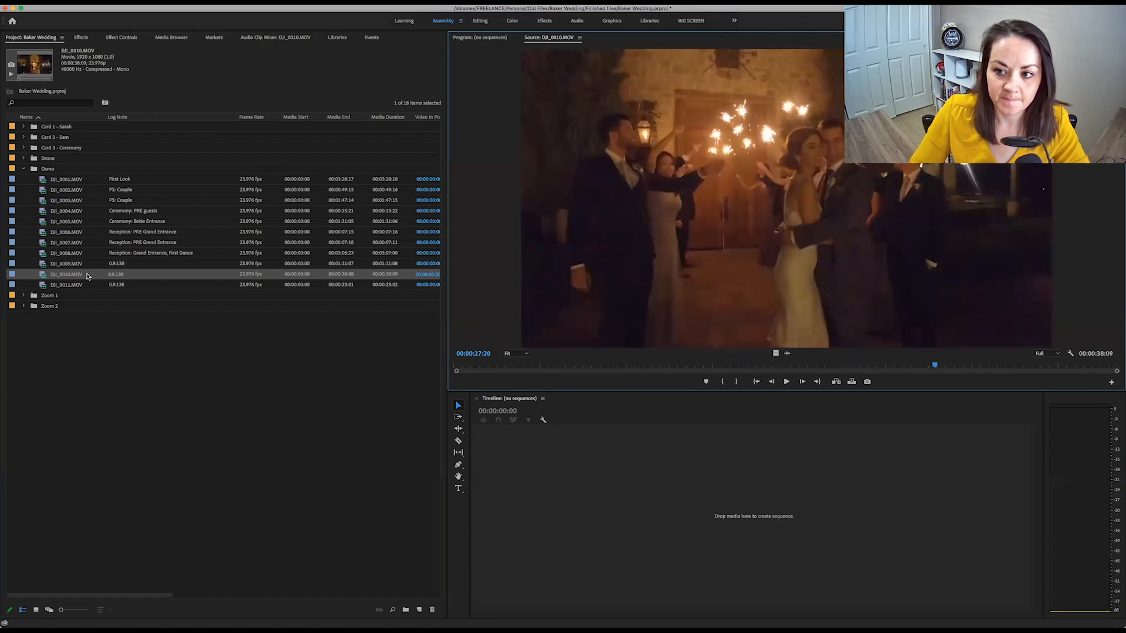
left_click(44, 286)
double_click(45, 286)
key("space")
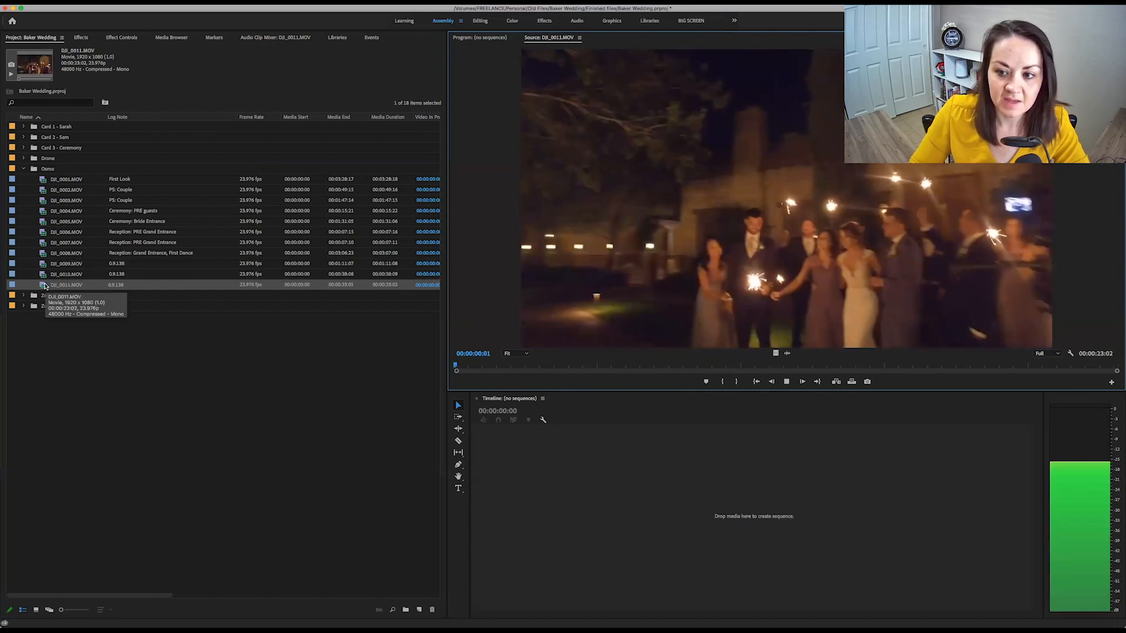
key("space")
- Set DJI_0009.MOV's log note to "Reception: Exit 1" and copy the note text
left_click(118, 263)
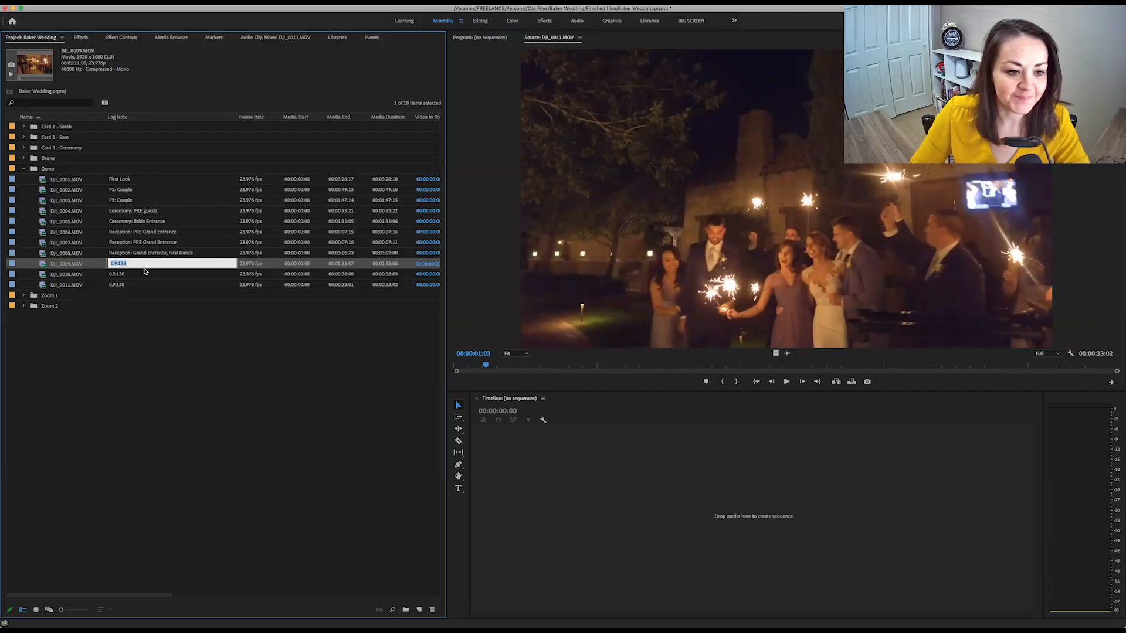
type("Reception: Exit")
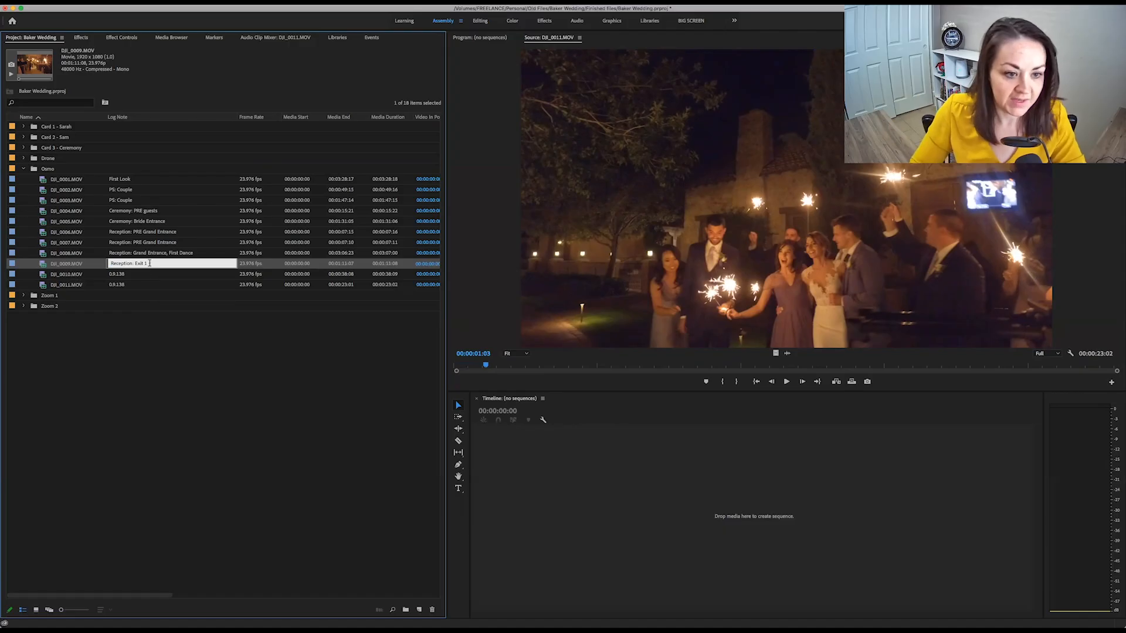
key("ctrl+a")
key("ctrl+c")
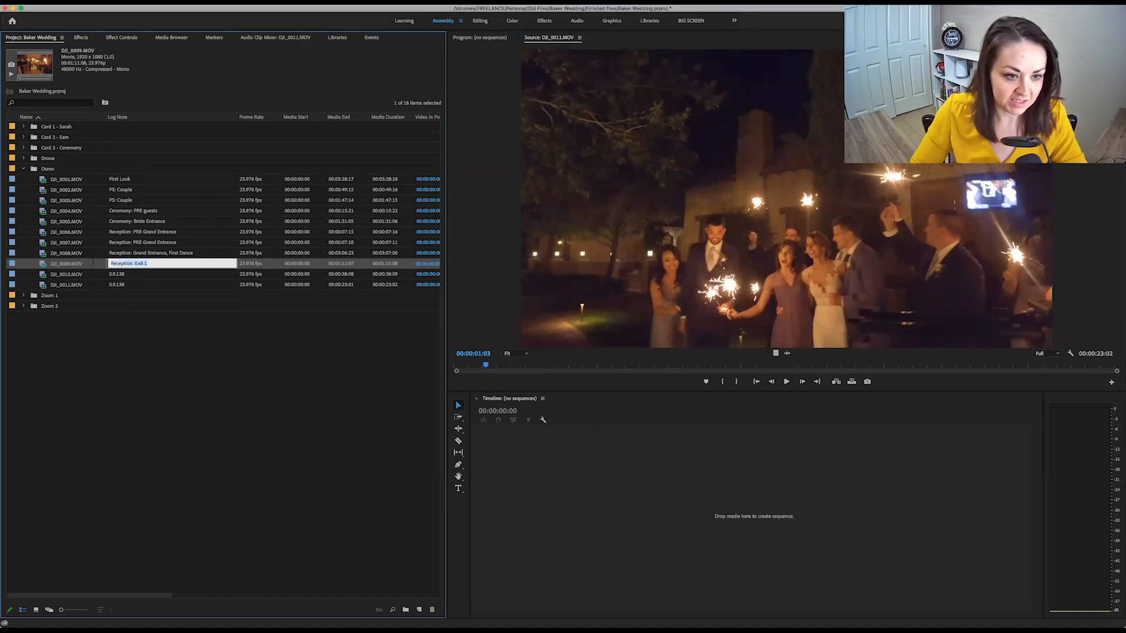
- Reuse the copied note for the last two Osmo clips, labelling DJI_0010.MOV "Reception: Exit 2" and DJI_0011.MOV "Reception: Exit 3"
key("Tab")
key("BackSpace")
key("ctrl+v")
type("2")
key("BackSpace")
key("BackSpace")
type("2")
key("Return")
key("ctrl+v")
key("BackSpace")
type("3")
key("Return")
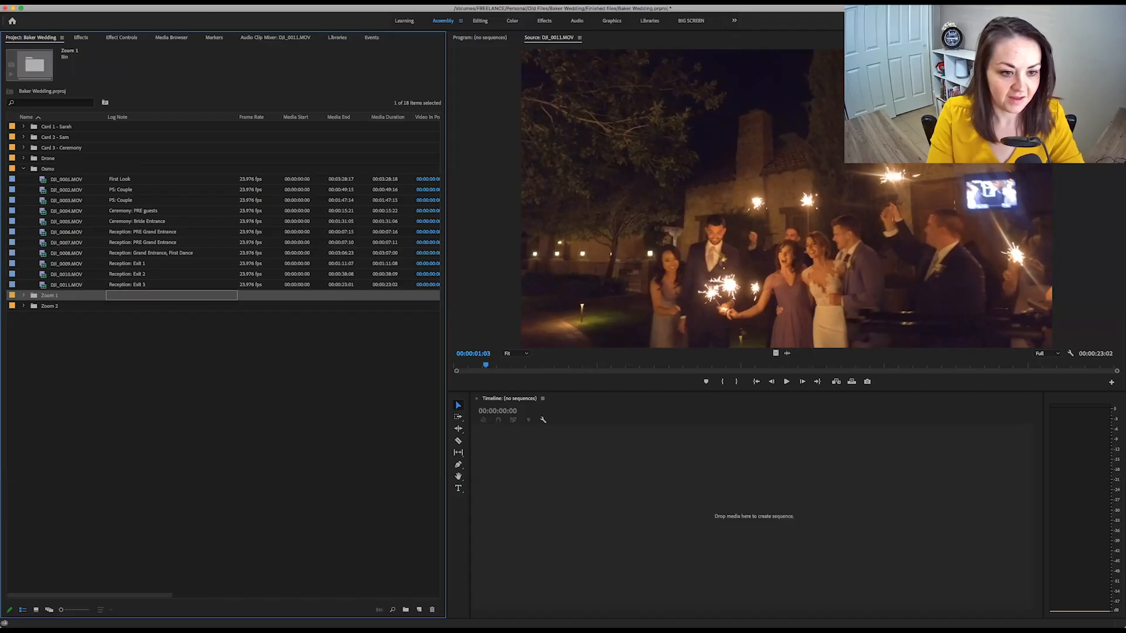
- Collapse the Osmo bin and look through the log notes in the Card 1 bin
left_click(24, 169)
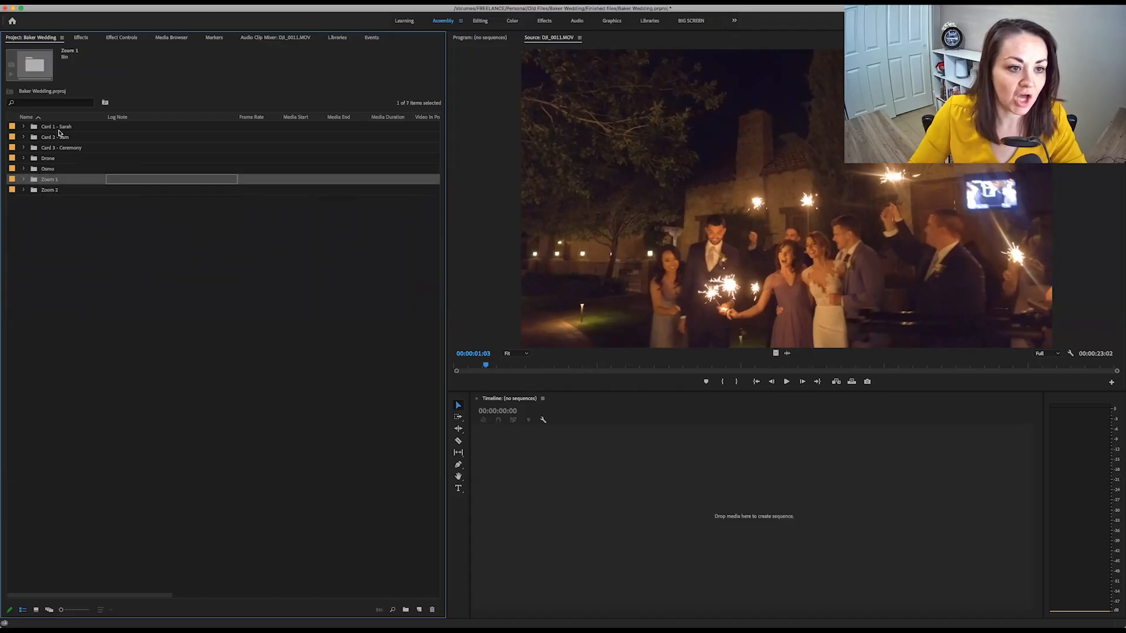
left_click(24, 127)
scroll(163, 173, "down", 15)
scroll(163, 172, "up", 18)
left_click(24, 127)
- Look through the log notes in the Card 2 bin and save the project
left_click(24, 137)
scroll(97, 159, "down", 5)
scroll(97, 162, "down", 10)
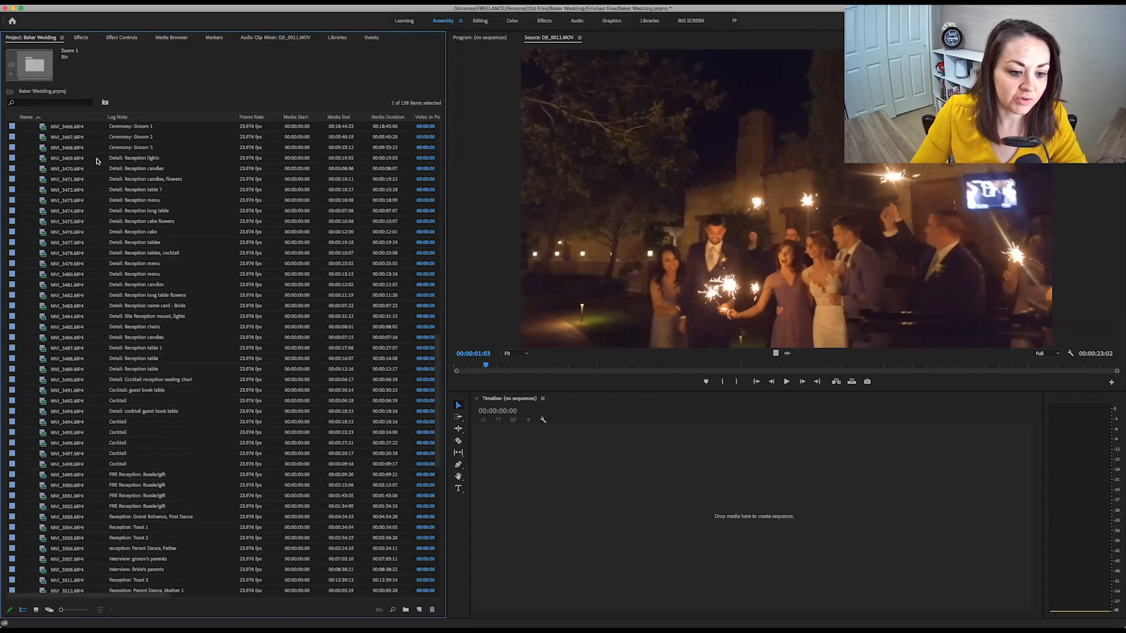
scroll(97, 161, "up", 15)
key("super+s")
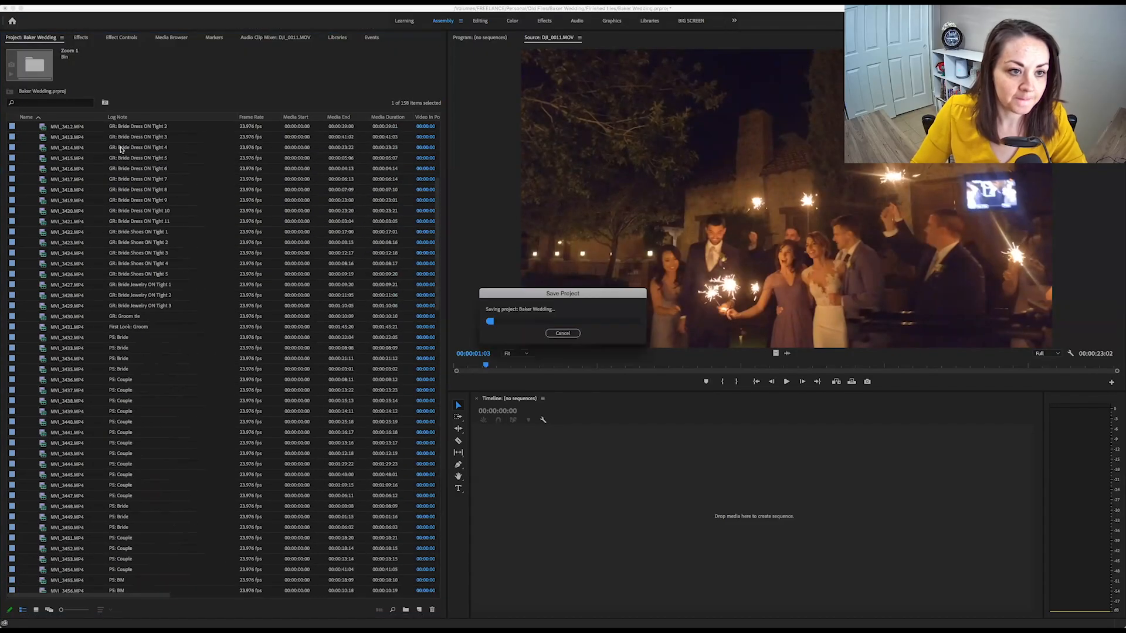
scroll(116, 155, "up", 6)
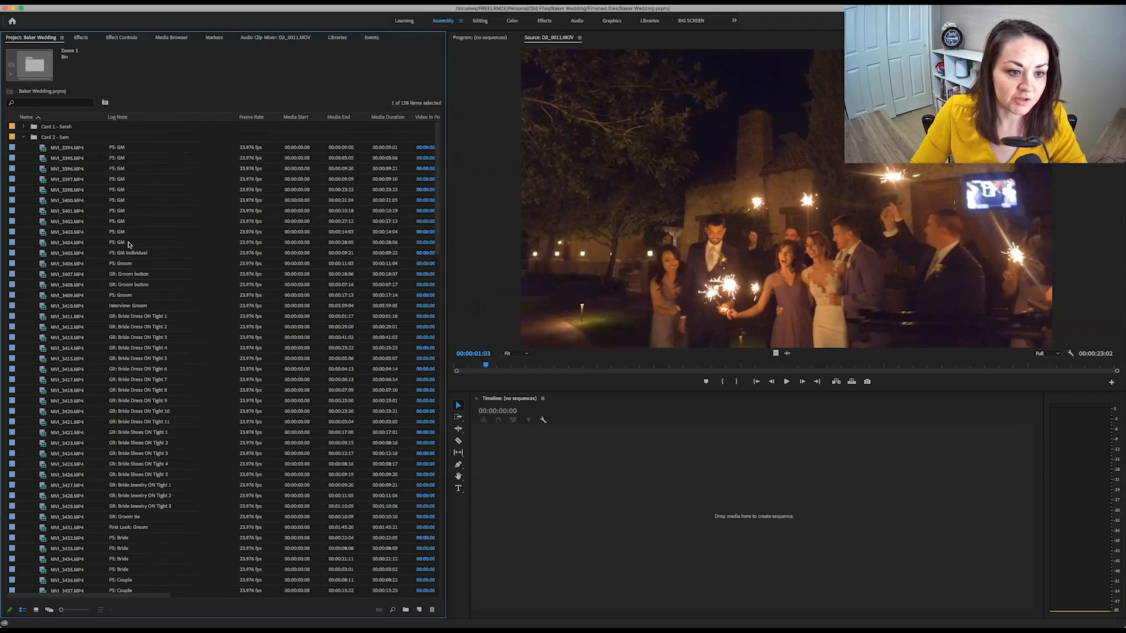
left_click(24, 138)
- Check the log notes in the Card 3 - Ceremony, Drone and Osmo bins one after another
left_click(24, 147)
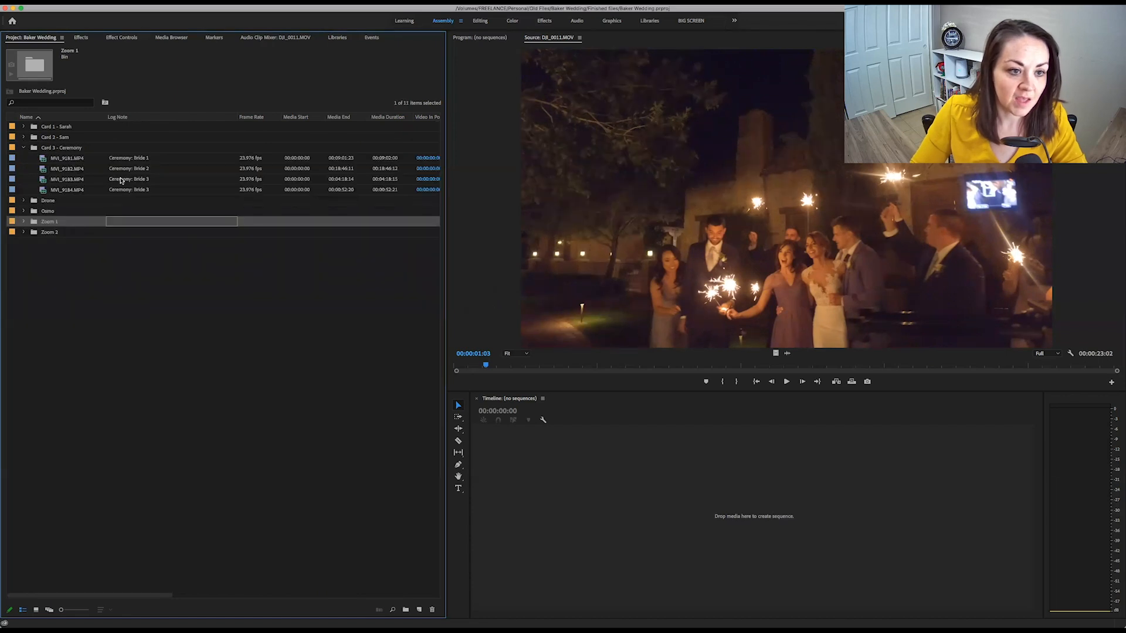
left_click(24, 147)
left_click(24, 159)
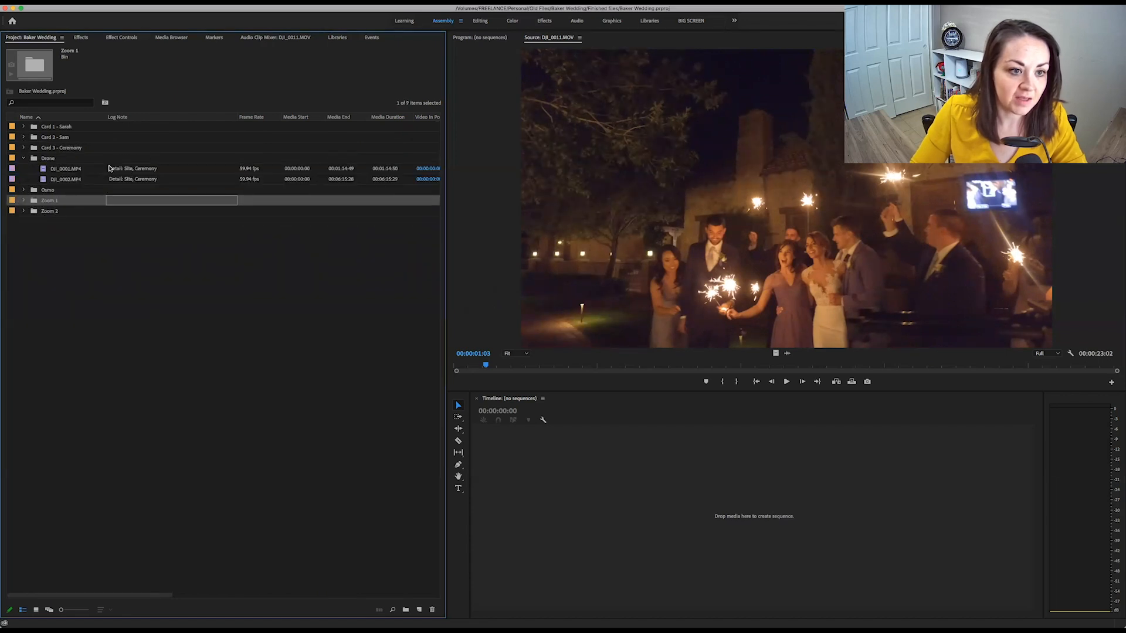
left_click(24, 159)
left_click(25, 168)
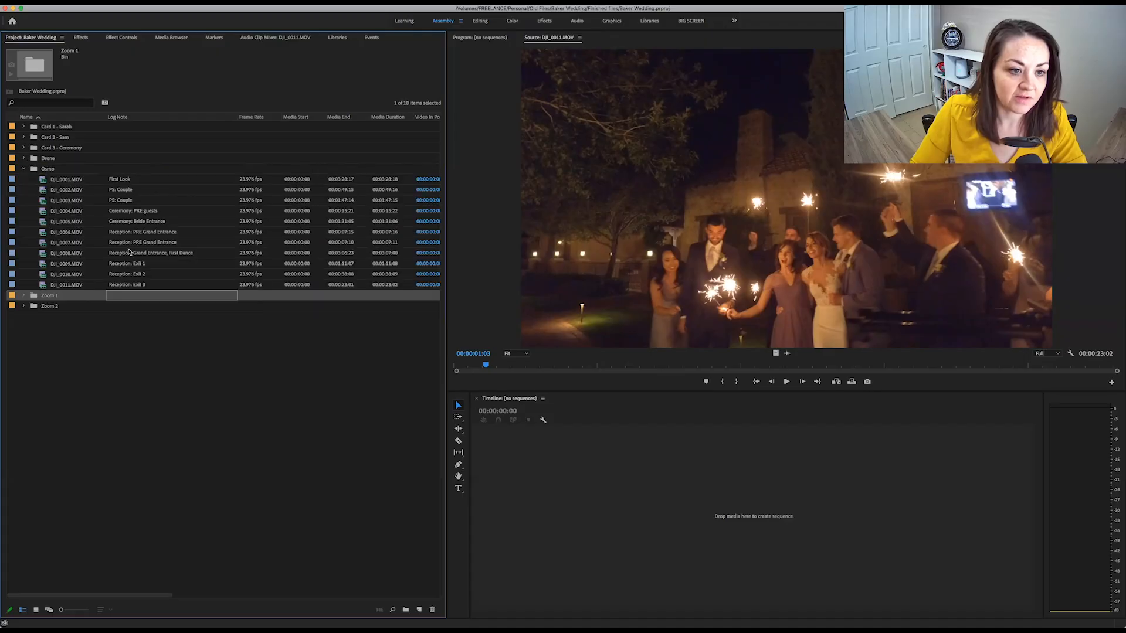
left_click(25, 169)
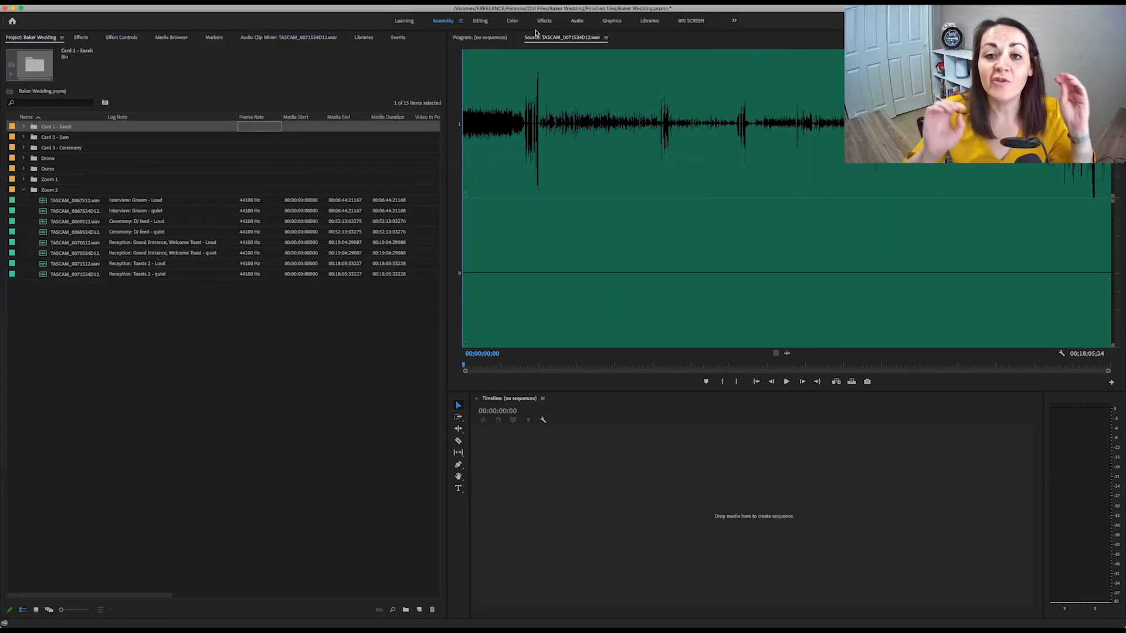